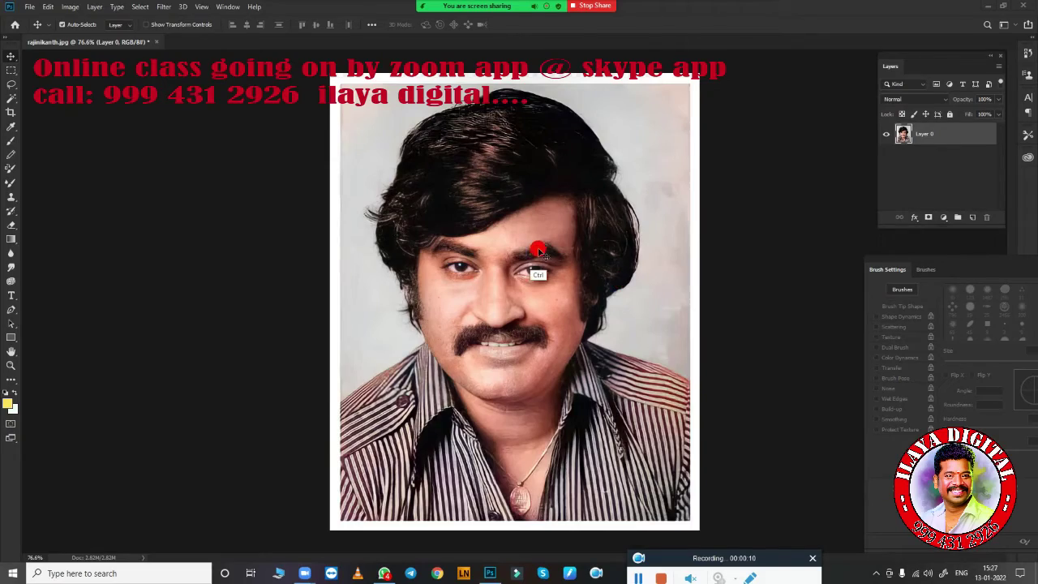
- Resize the portrait to 15 inches wide at a higher resolution and fit it on screen
mouse_move(552, 263)
left_mouse_down()
mouse_move(628, 296)
mouse_move(666, 265)
left_mouse_up()
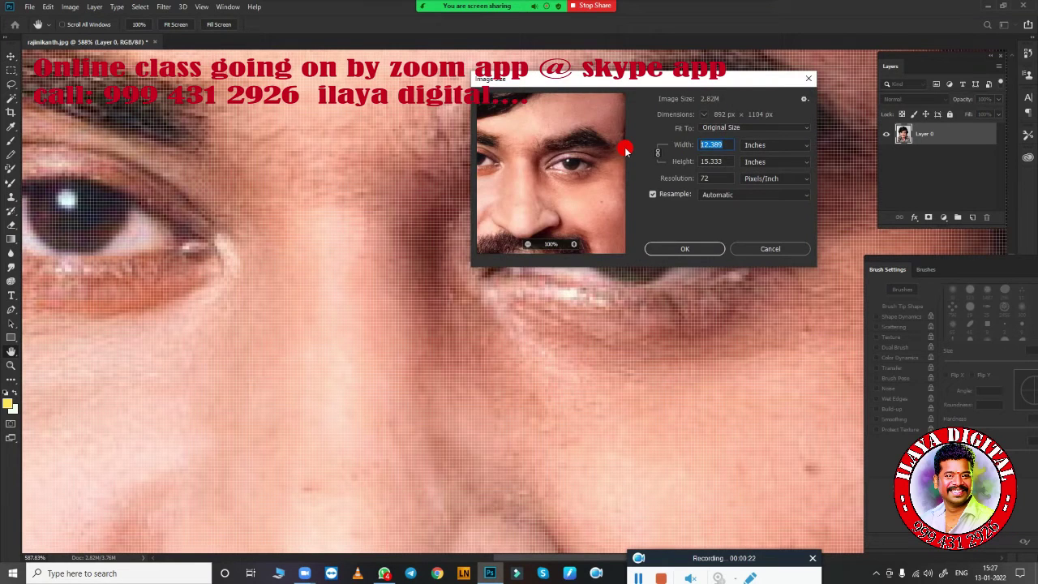
type("15200")
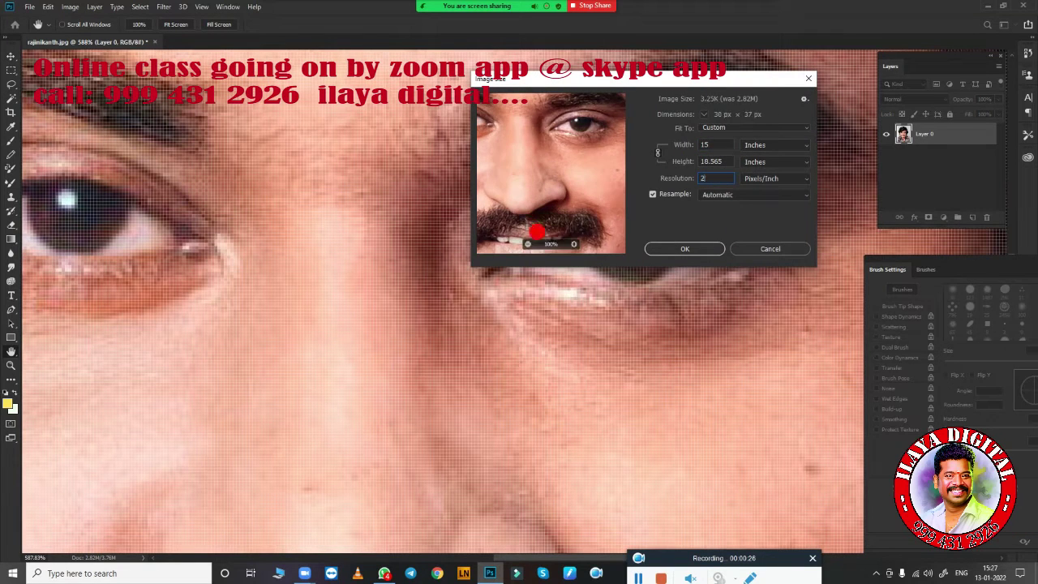
left_click(685, 248)
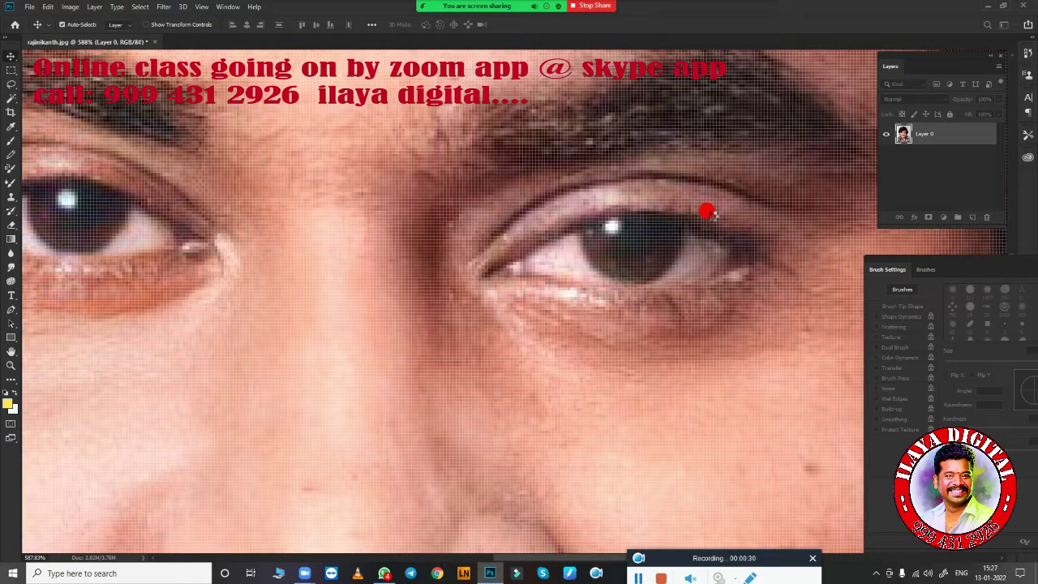
key("ctrl+0")
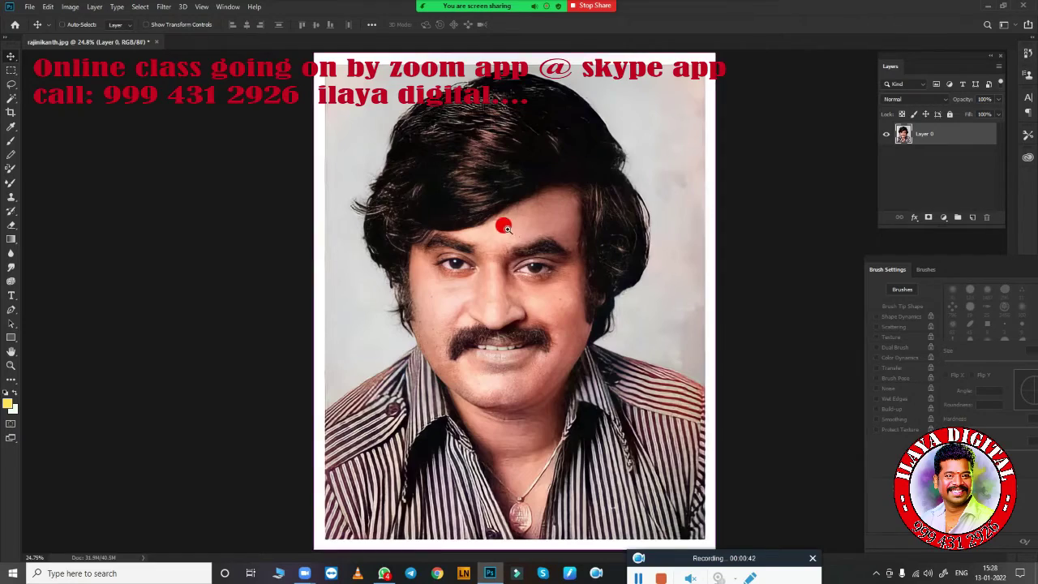
- Zoom in on the forehead and eyebrows to inspect the face
left_click_drag(505, 220, 622, 318)
scroll(523, 185, "up", 2)
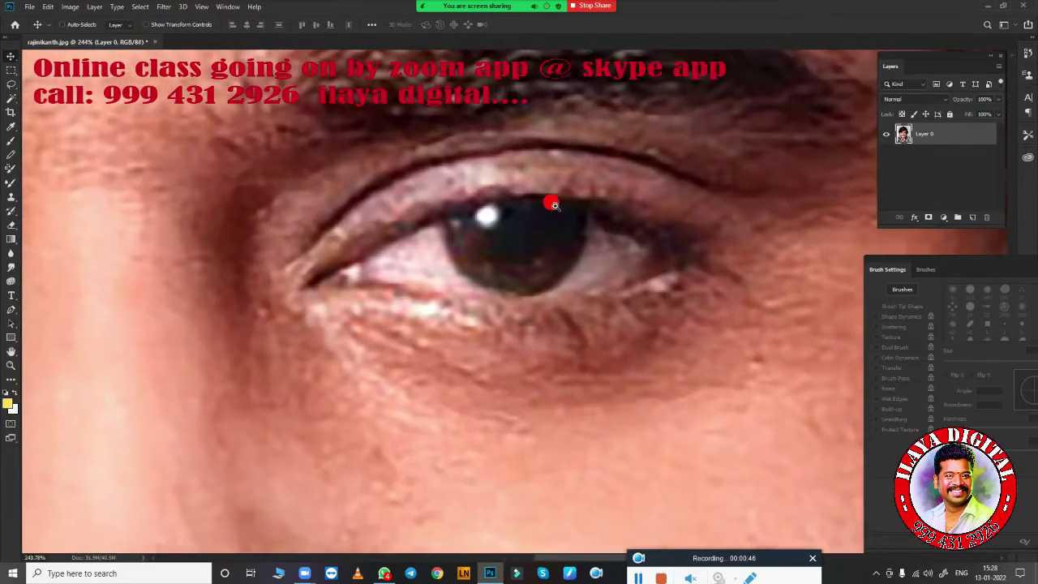
scroll(552, 202, "up", 2)
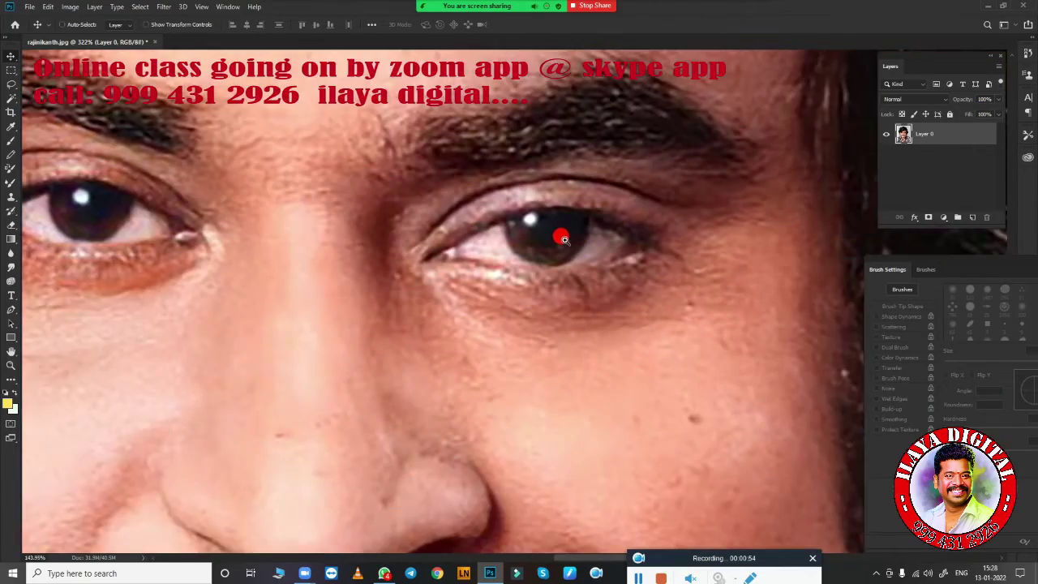
scroll(563, 229, "down", 3)
scroll(574, 239, "up", 2)
scroll(605, 244, "down", 1)
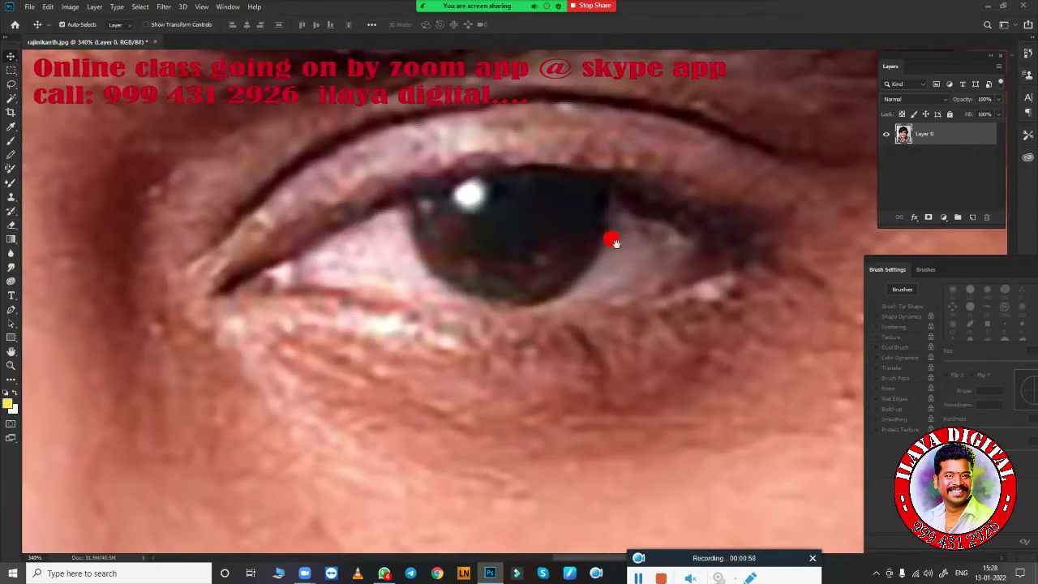
scroll(613, 238, "down", 2)
scroll(592, 273, "down", 2)
scroll(574, 274, "up", 1)
scroll(598, 139, "up", 1)
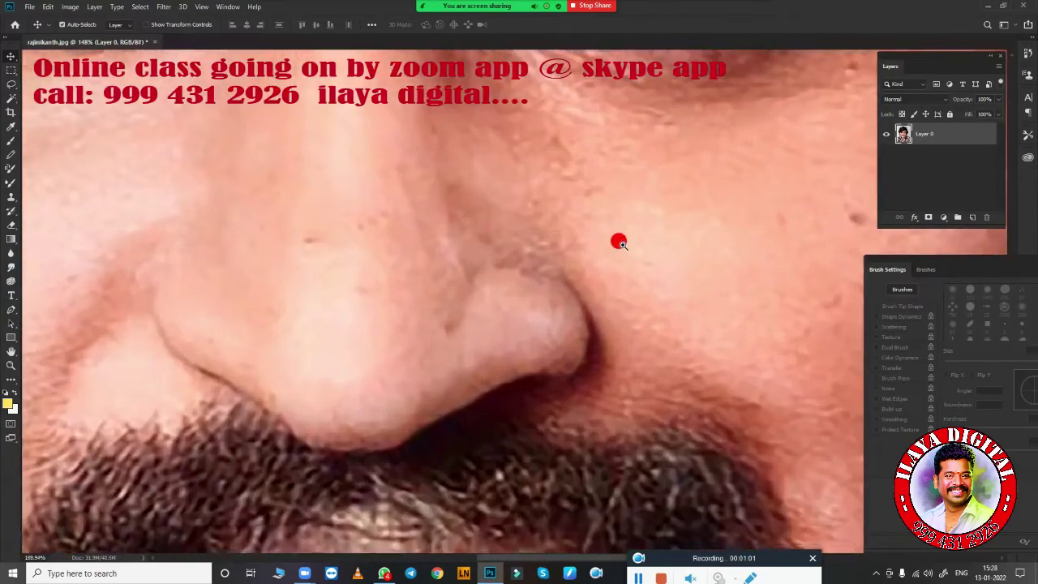
scroll(616, 238, "down", 3)
scroll(657, 180, "down", 1)
- Start a Pen path with anchors along the shirt's shoulder edge
key("p")
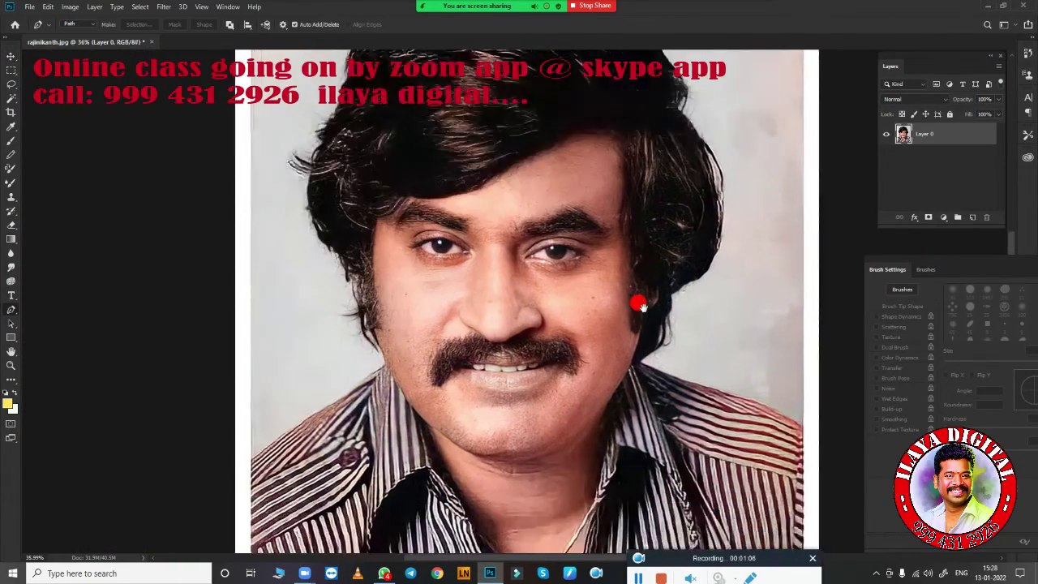
scroll(641, 301, "up", 1)
scroll(625, 292, "up", 1)
left_click(557, 288)
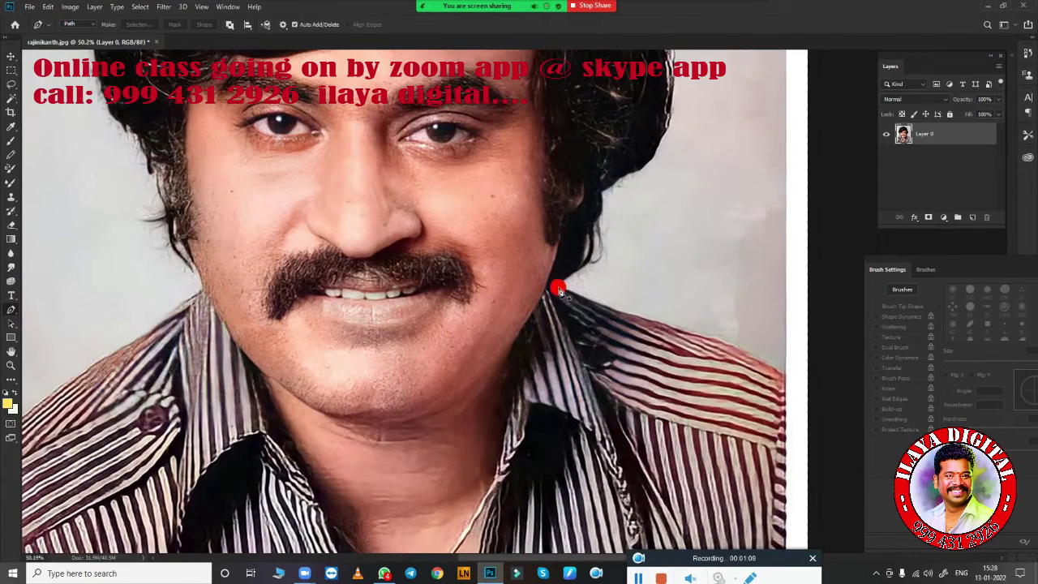
left_click(642, 317)
left_click(740, 348)
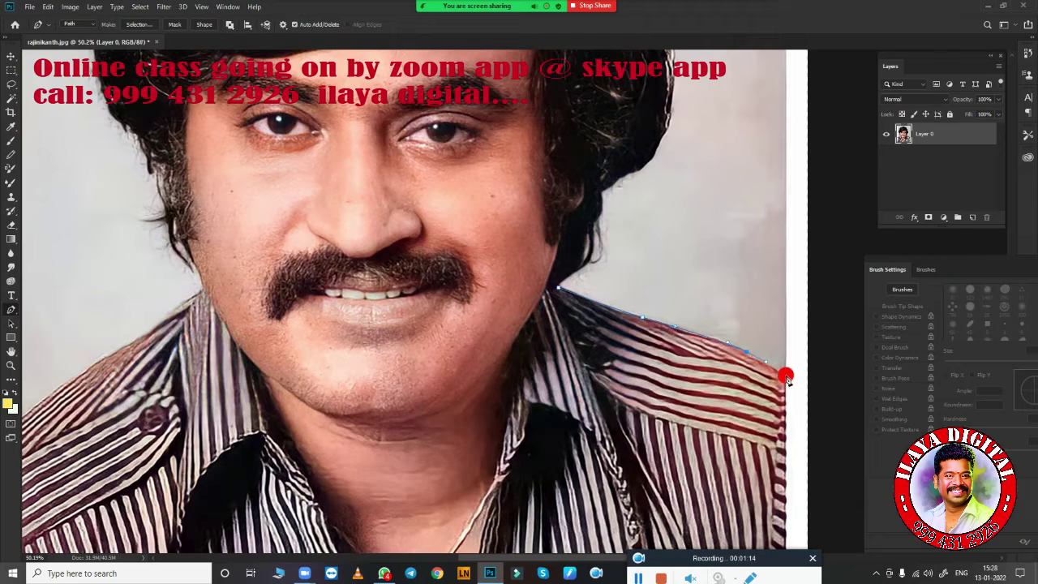
scroll(771, 424, "down", 2)
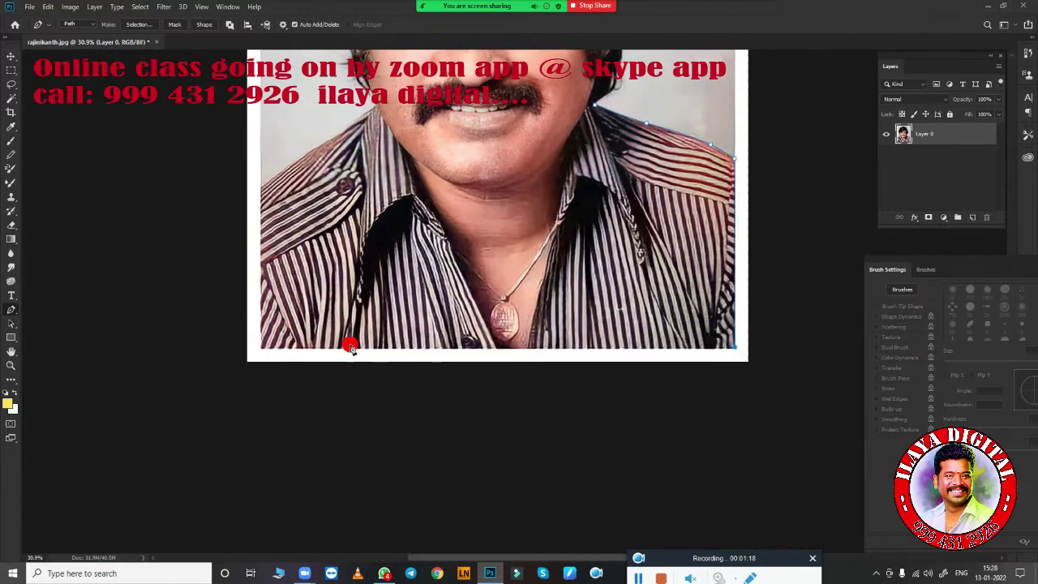
scroll(308, 322, "up", 4)
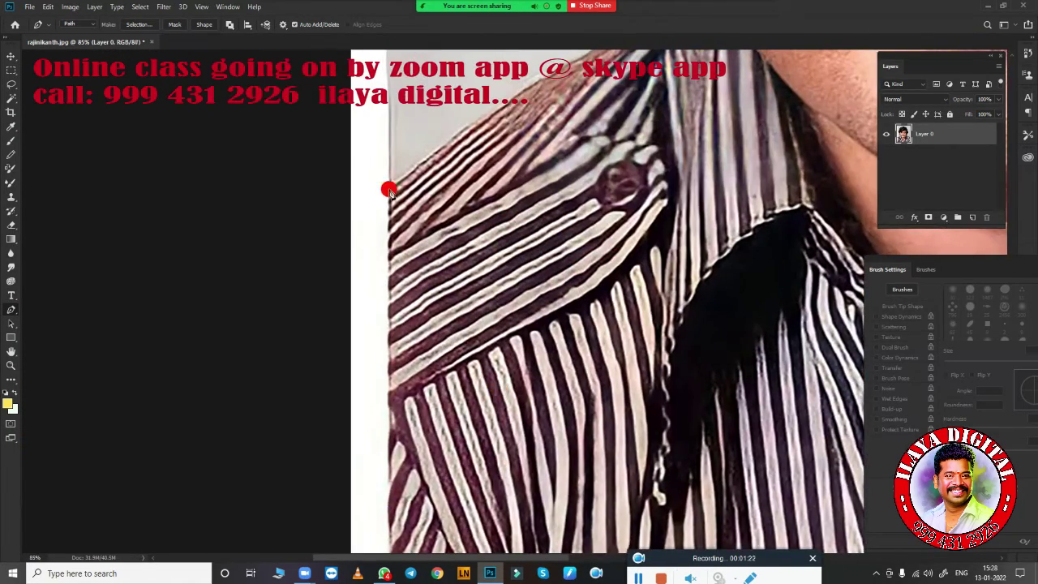
left_click_drag(392, 190, 394, 354)
- Extend the path up the shoulder beside the face, then bring up the Open dialog
left_click(542, 246)
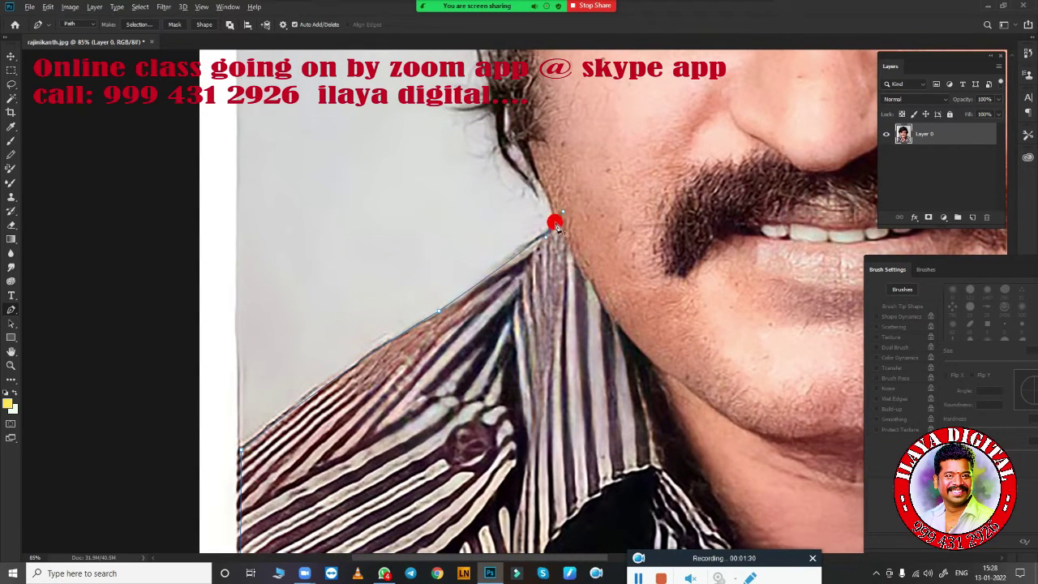
scroll(538, 359, "down", 2)
scroll(493, 269, "down", 2)
scroll(492, 270, "up", 1)
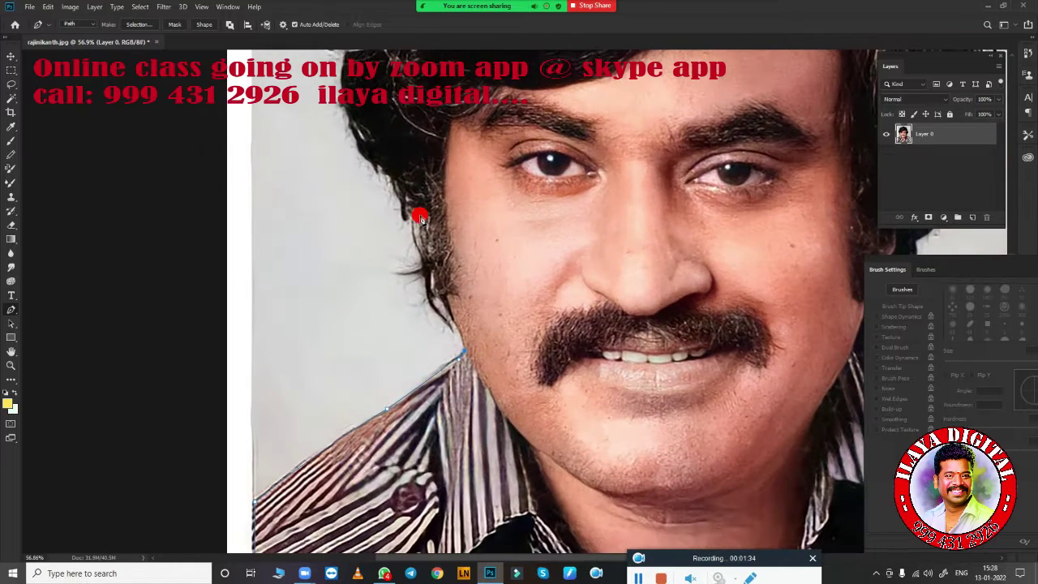
left_click_drag(418, 216, 410, 183)
scroll(420, 220, "up", 2)
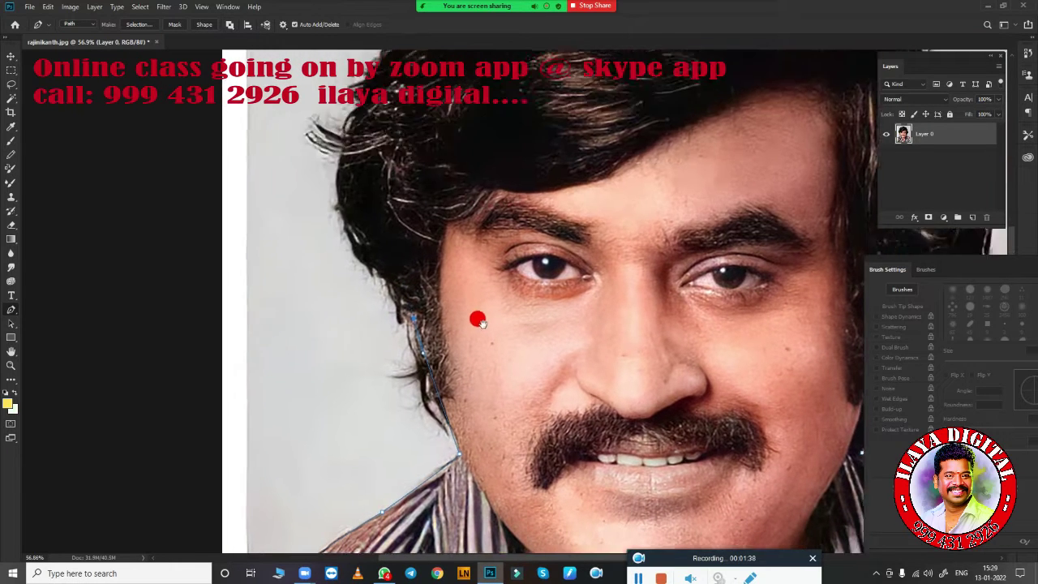
scroll(475, 317, "up", 1)
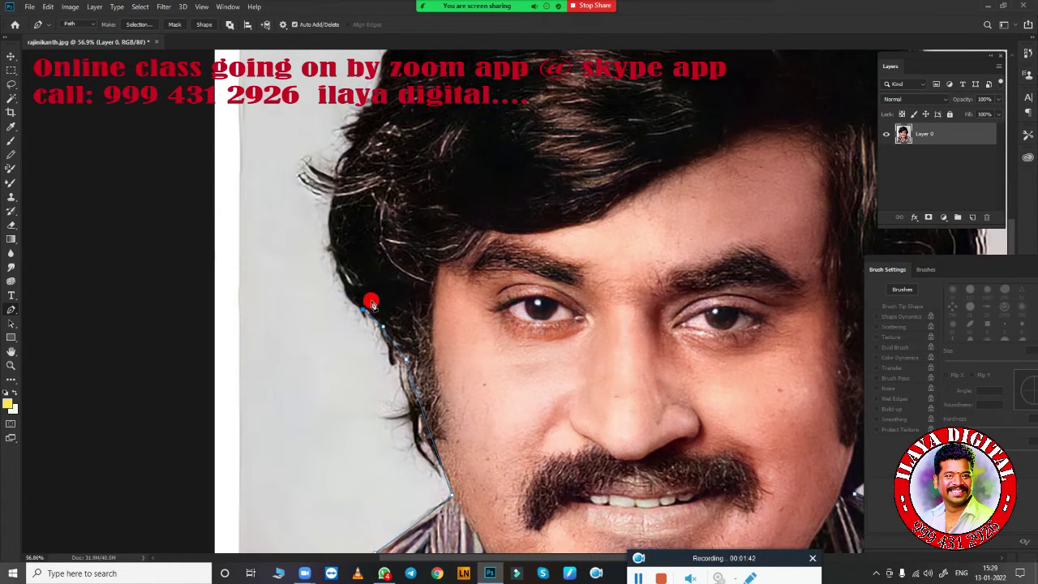
left_click(29, 7)
left_click(40, 30)
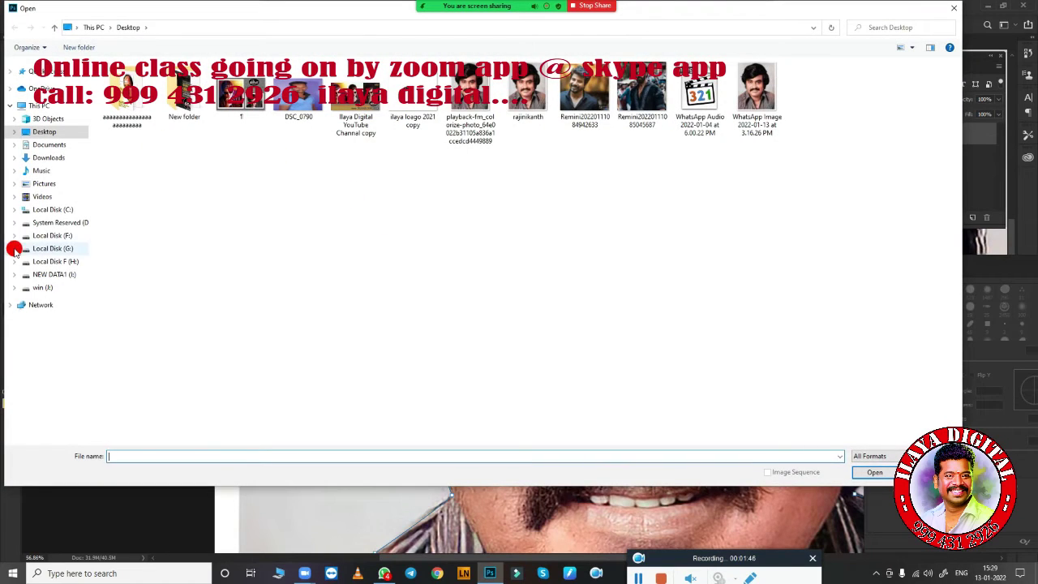
- Open three sample images from Local Disk (F:) > pending order
left_click(76, 236)
double_click(756, 91)
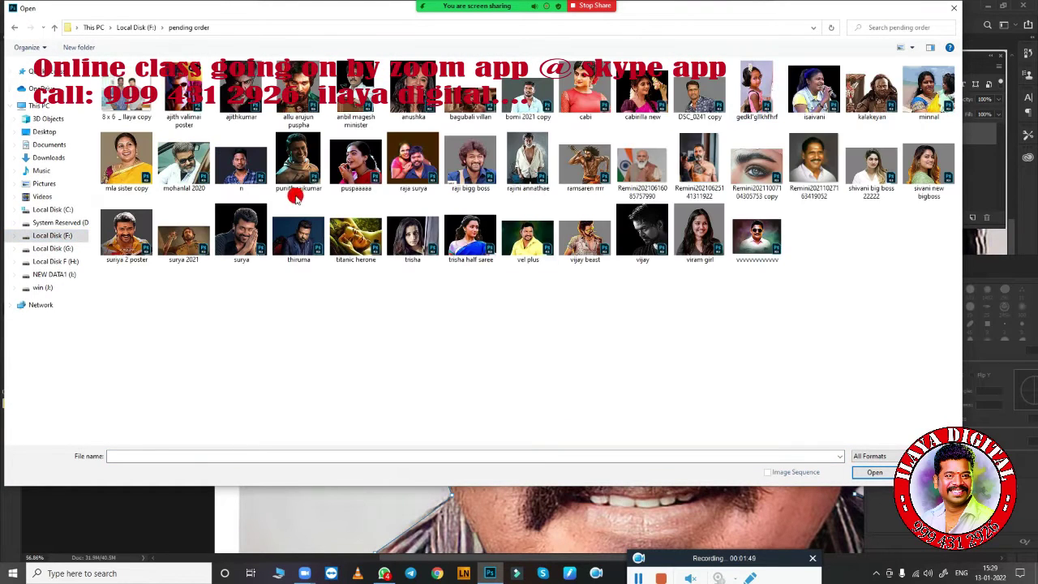
left_click(297, 93)
left_click(297, 162, "ctrl")
left_click(241, 235, "ctrl")
left_click(874, 472)
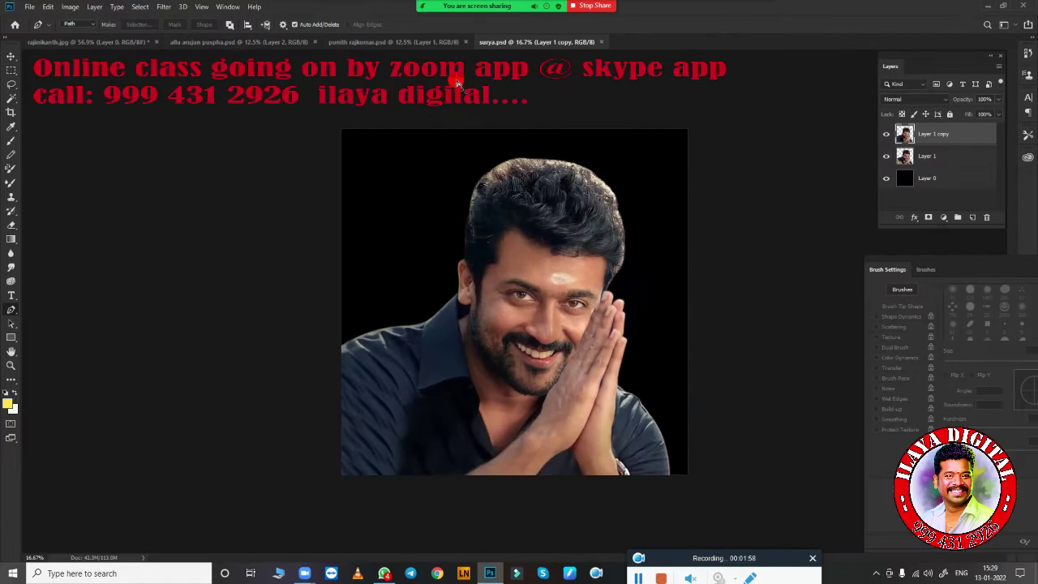
- View the bearded and folded-hands portraits, then close all three samples
scroll(560, 294, "up", 1)
scroll(551, 301, "up", 2)
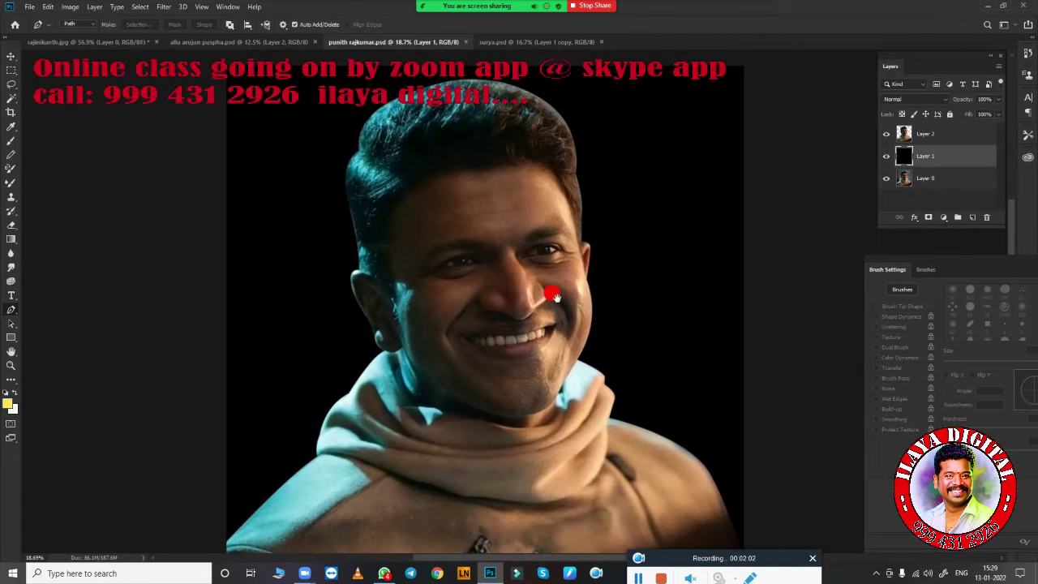
left_click(270, 43)
scroll(543, 105, "up", 2)
scroll(544, 97, "up", 1)
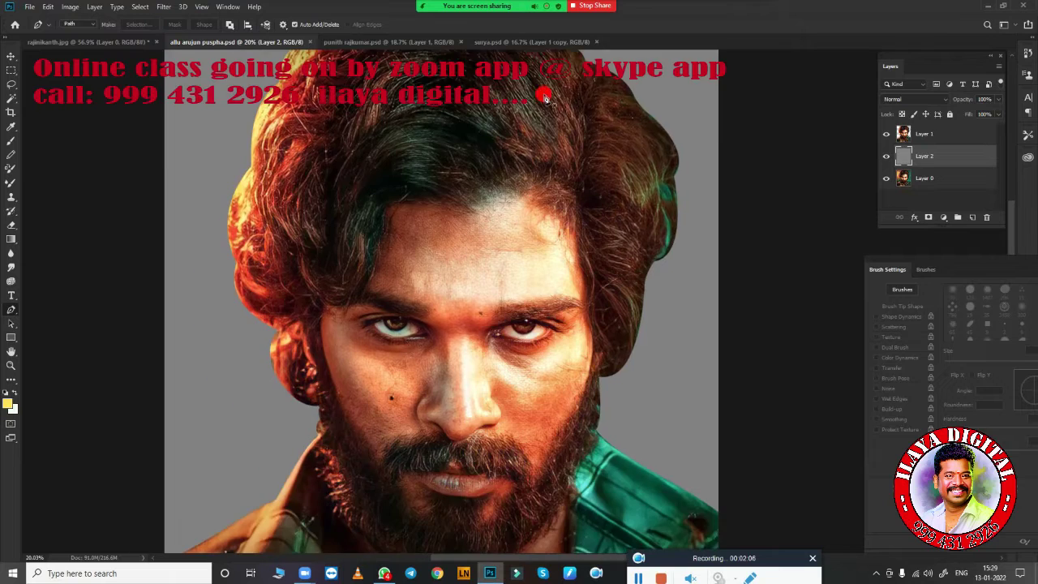
left_click(531, 41)
scroll(546, 232, "up", 3)
scroll(597, 283, "up", 1)
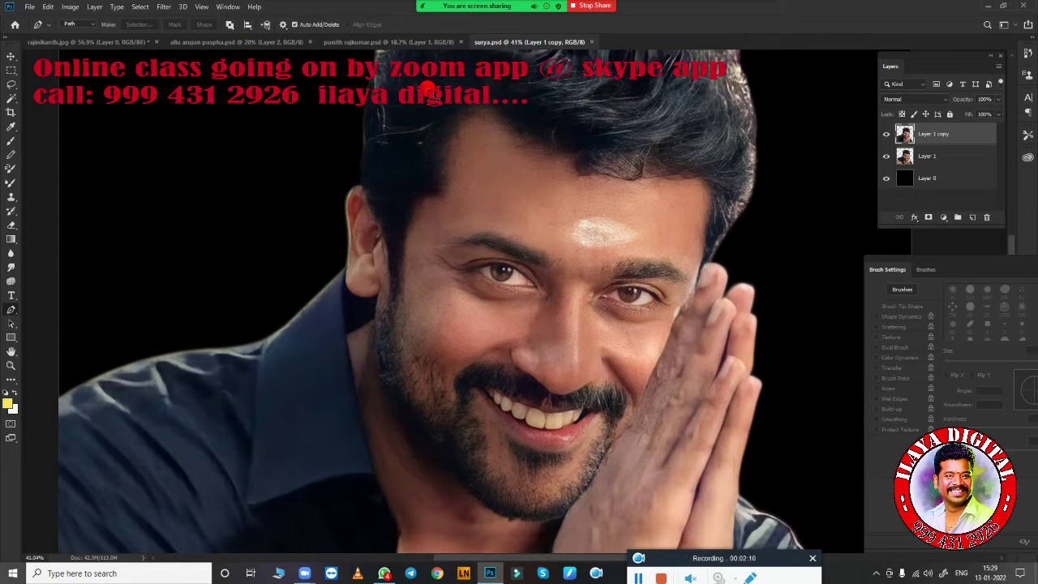
left_click(591, 42)
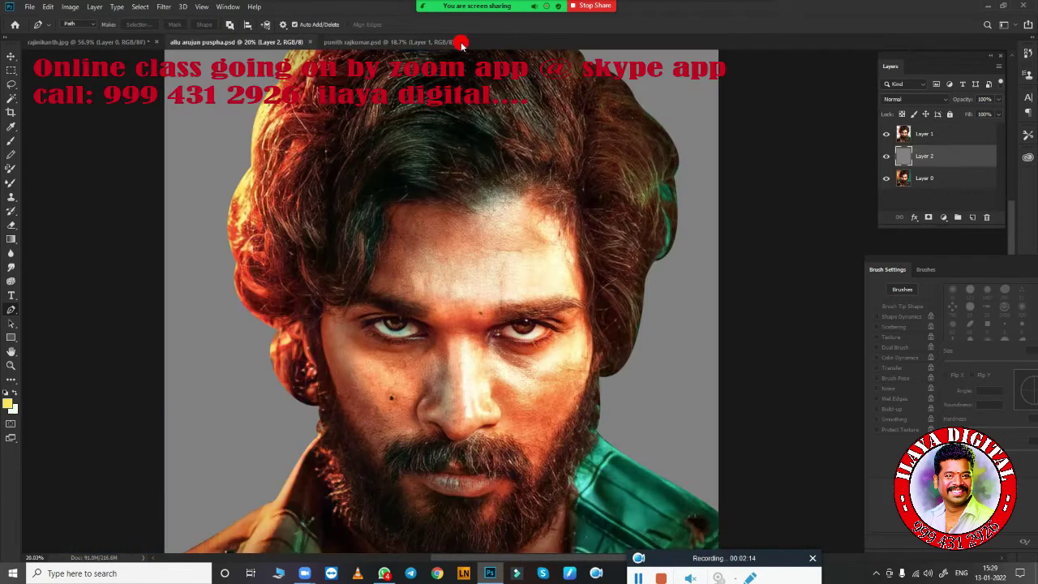
left_click(460, 42)
left_click(308, 42)
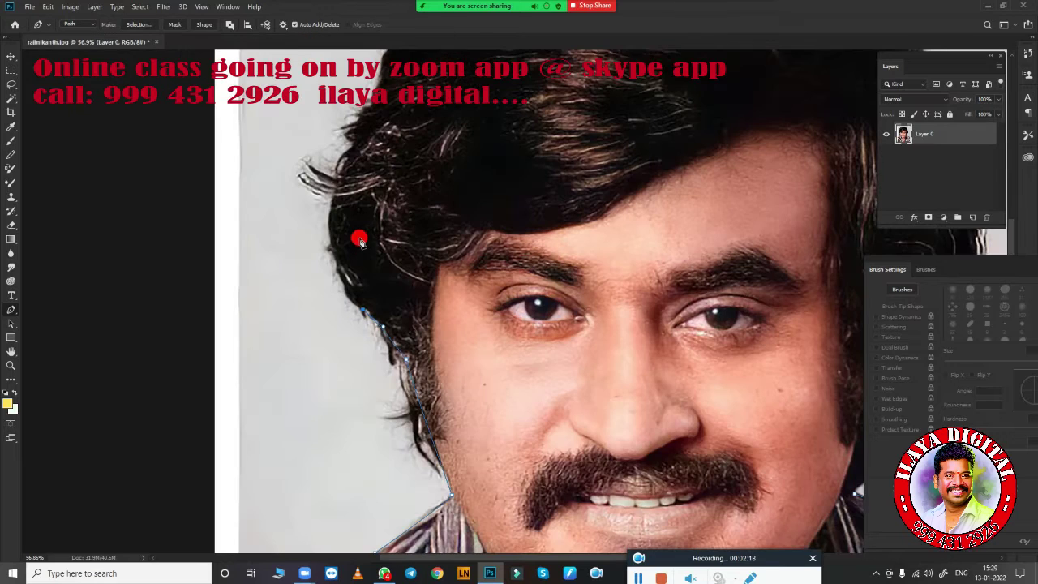
- Trace curved Pen anchors up the side of the hair and across its crown
scroll(360, 241, "up", 2)
left_click_drag(378, 246, 408, 154)
key("super")
key("super")
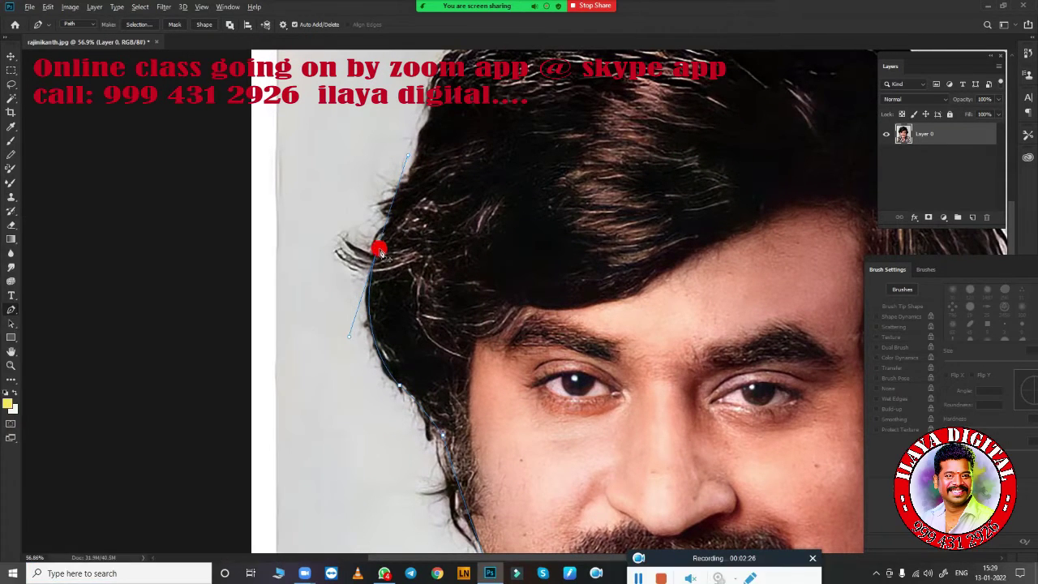
scroll(381, 260, "up", 4)
left_click_drag(394, 324, 406, 280)
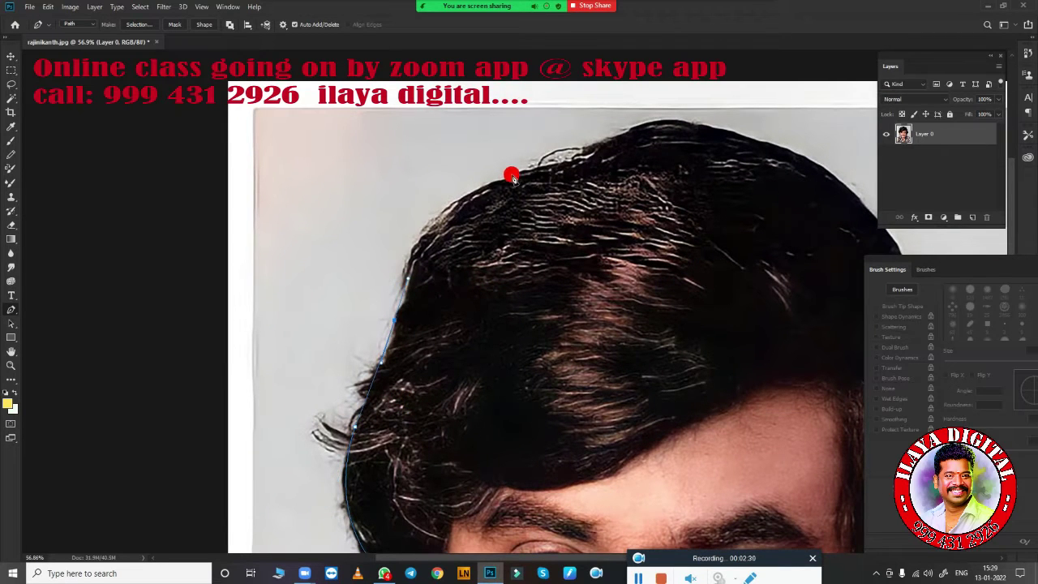
left_click_drag(511, 178, 614, 149)
scroll(452, 287, "up", 3)
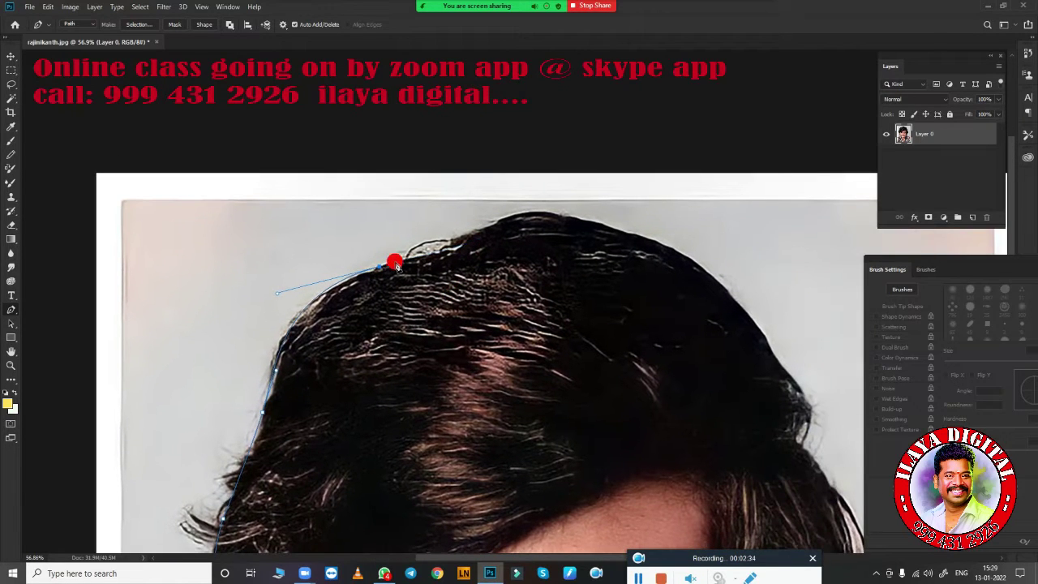
left_click_drag(450, 245, 469, 236)
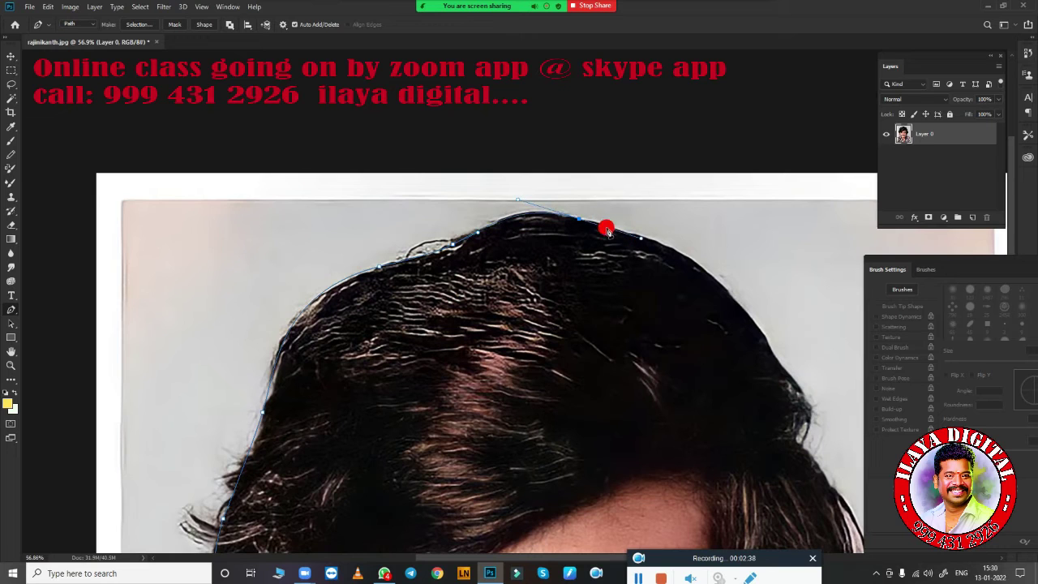
left_click_drag(574, 220, 632, 292)
- Finish the hair outline, close the path and load it as a selection
scroll(632, 292, "down", 2)
left_click_drag(488, 191, 524, 228)
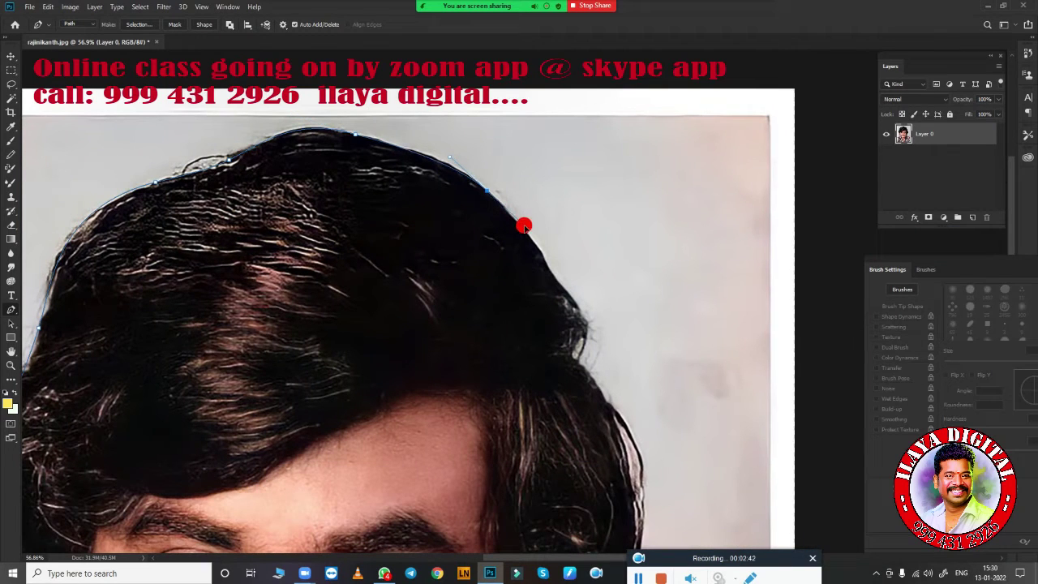
left_click_drag(551, 274, 563, 297)
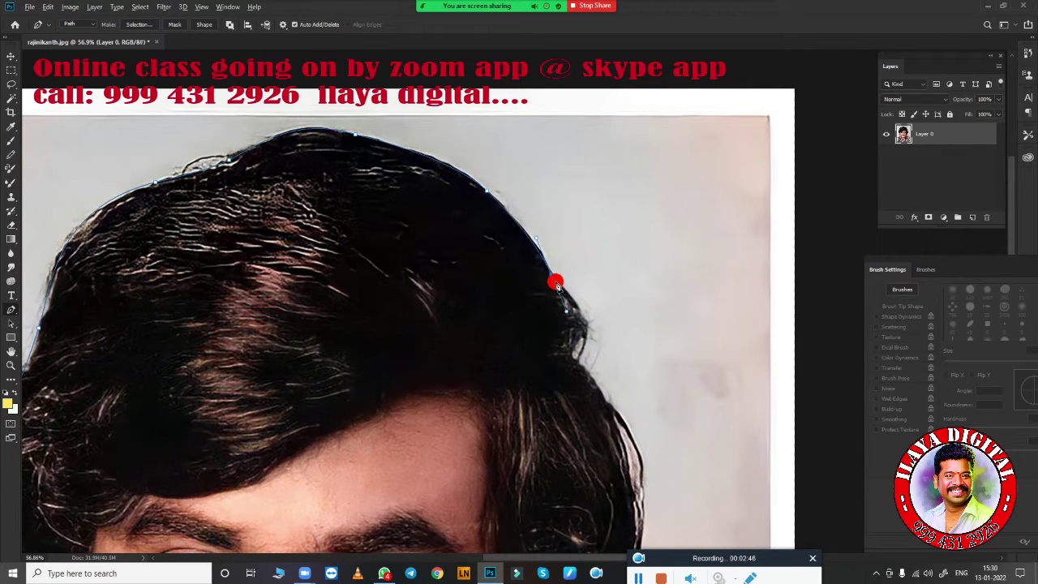
scroll(541, 350, "down", 1)
scroll(542, 350, "down", 2)
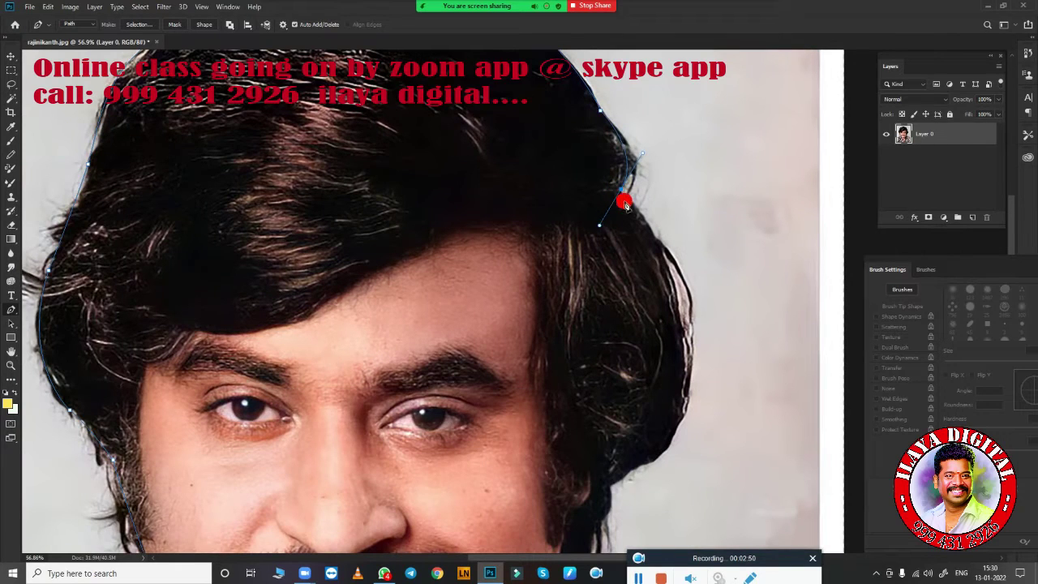
left_click_drag(640, 331, 591, 222)
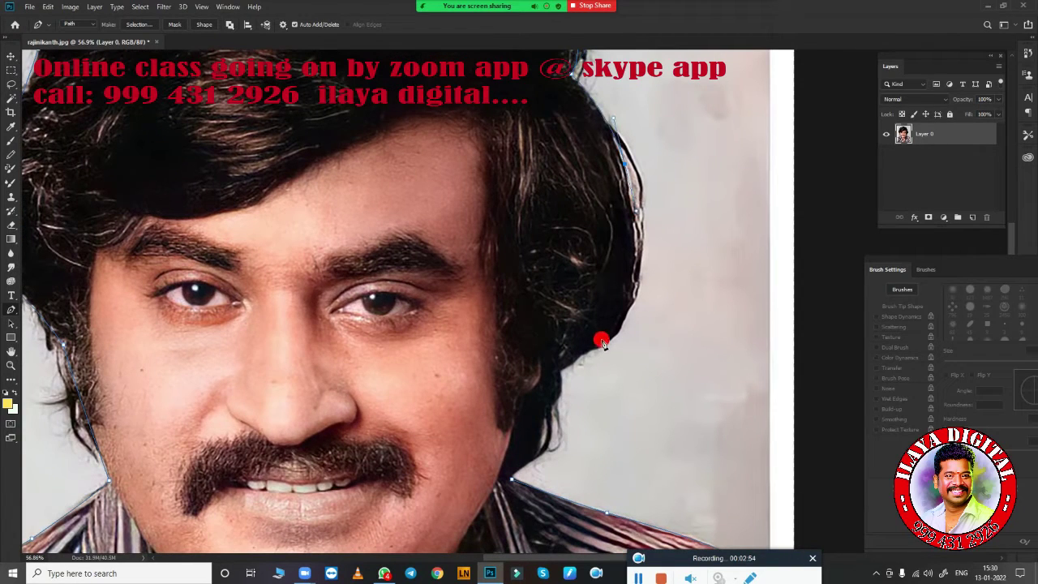
mouse_move(601, 339)
left_mouse_down()
mouse_move(544, 393)
mouse_move(556, 393)
mouse_move(533, 385)
mouse_move(534, 423)
mouse_move(649, 259)
left_mouse_up()
left_click_drag(559, 327, 540, 334)
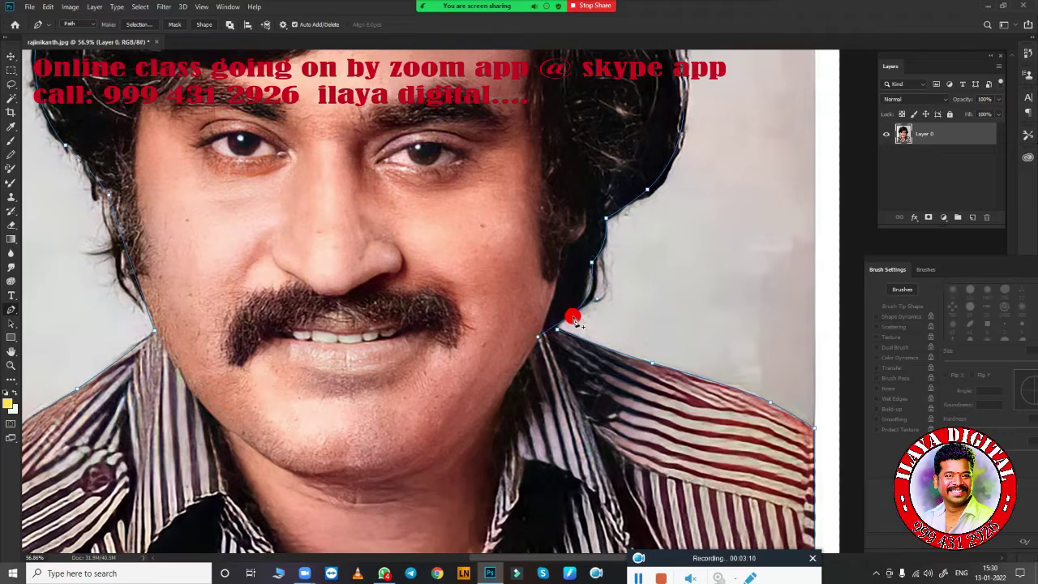
key("ctrl+Return")
key("ctrl+0")
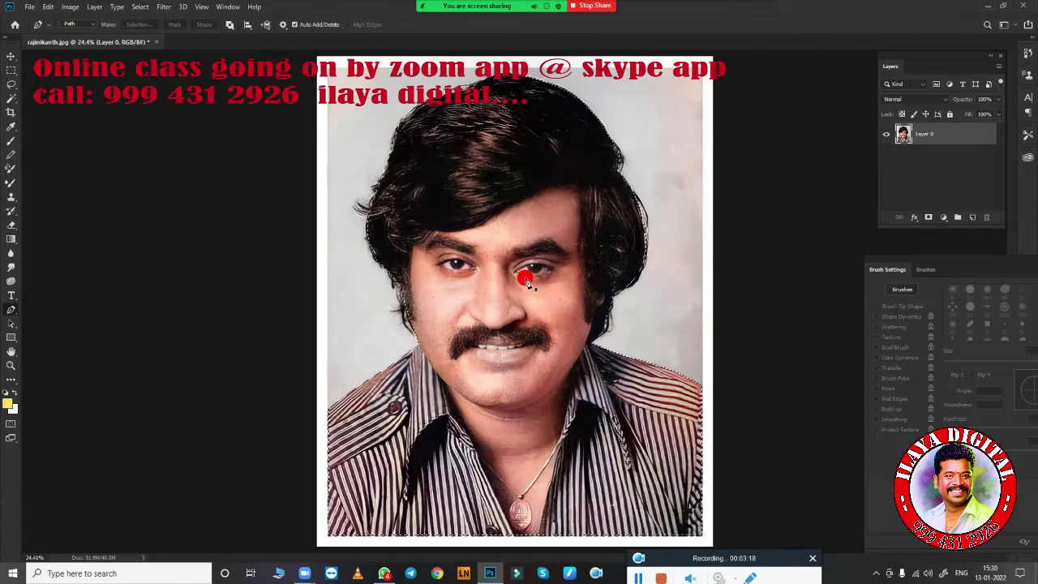
- Feather the selection by 1 px and copy the figure to a new layer
key("shift+F6")
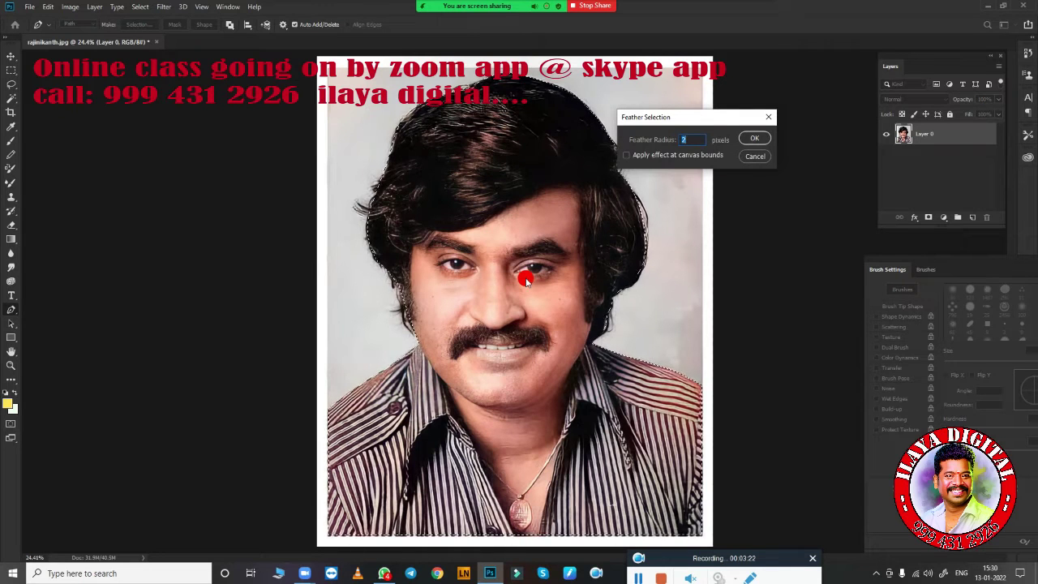
type("1")
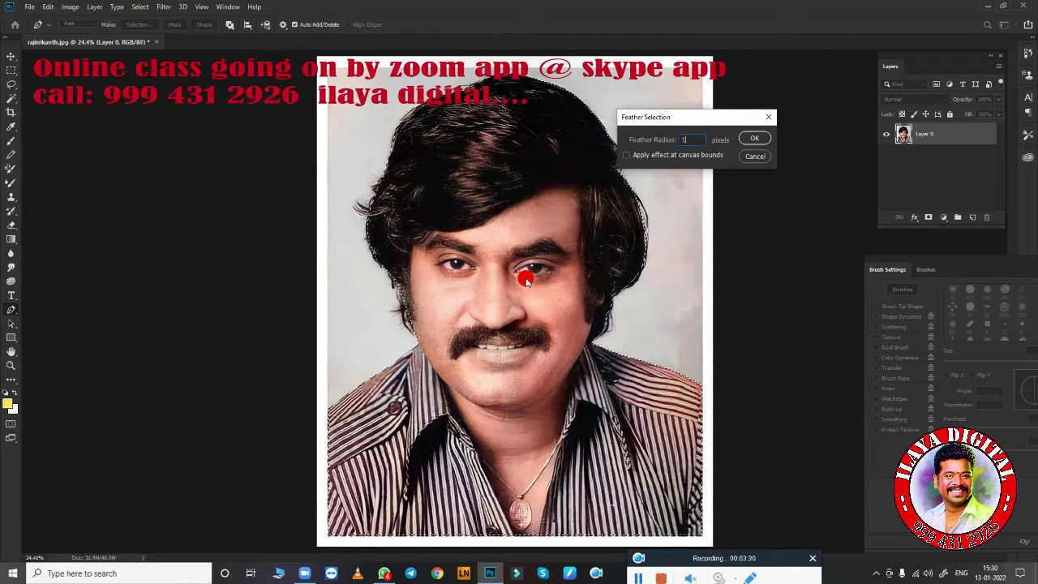
key("Return")
key("ctrl+j")
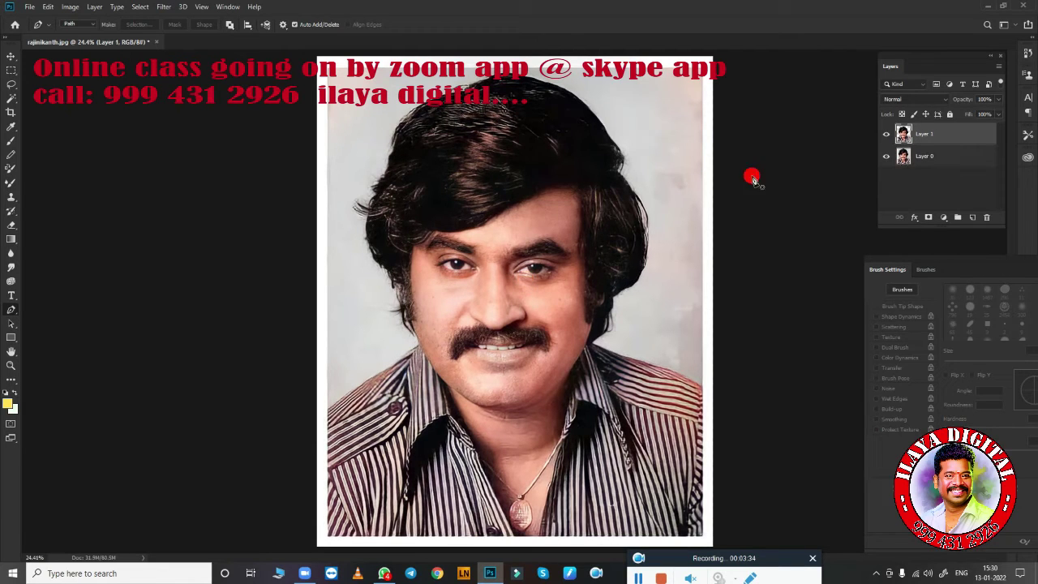
- Add a new layer filled with 50% Gray and move it beneath the figure layer
key("ctrl+shift+n")
key("Return")
key("shift+F5")
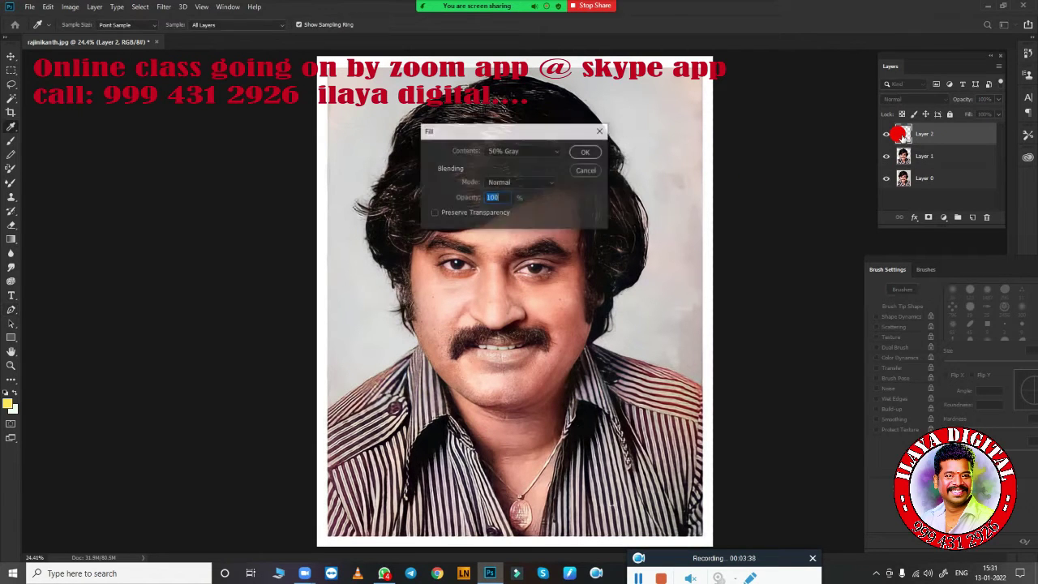
key("Return")
key("p")
key("ctrl+bracketleft")
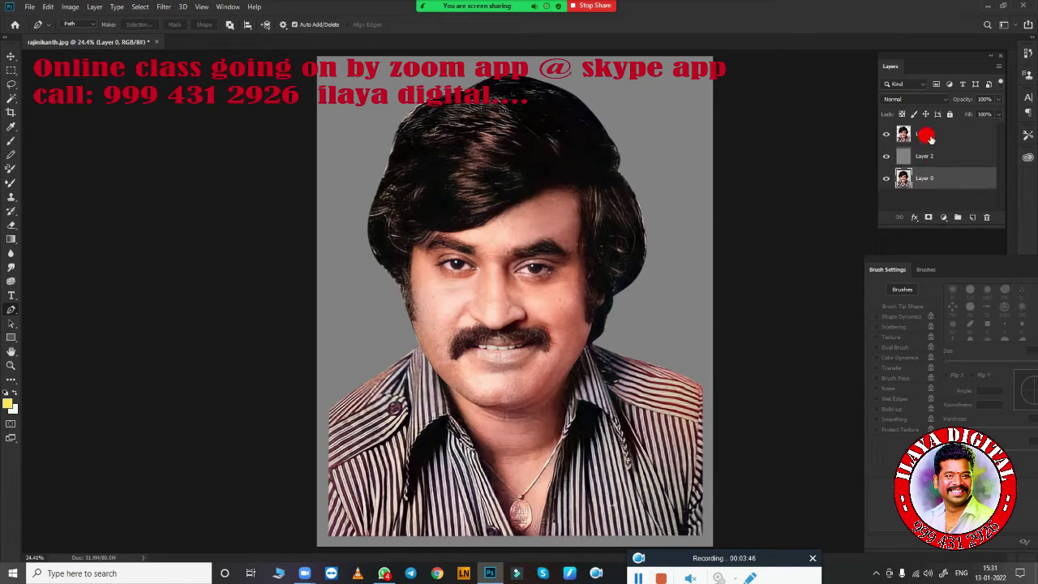
left_click(926, 138)
- Scale Layer 1 and Layer 0 together up to about 106% and commit
left_click(924, 176, "ctrl")
key("ctrl+t")
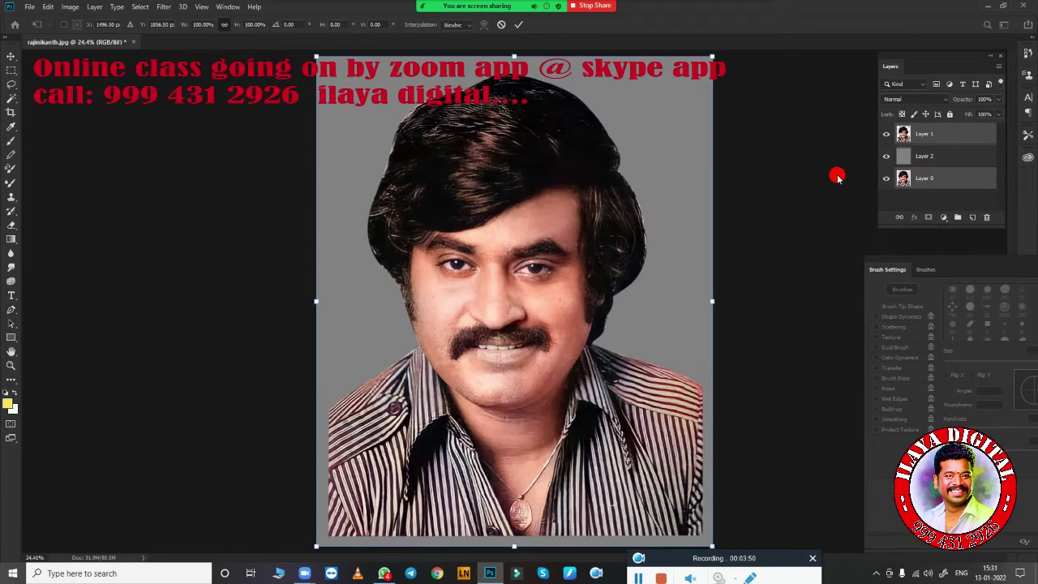
left_click_drag(311, 545, 304, 559)
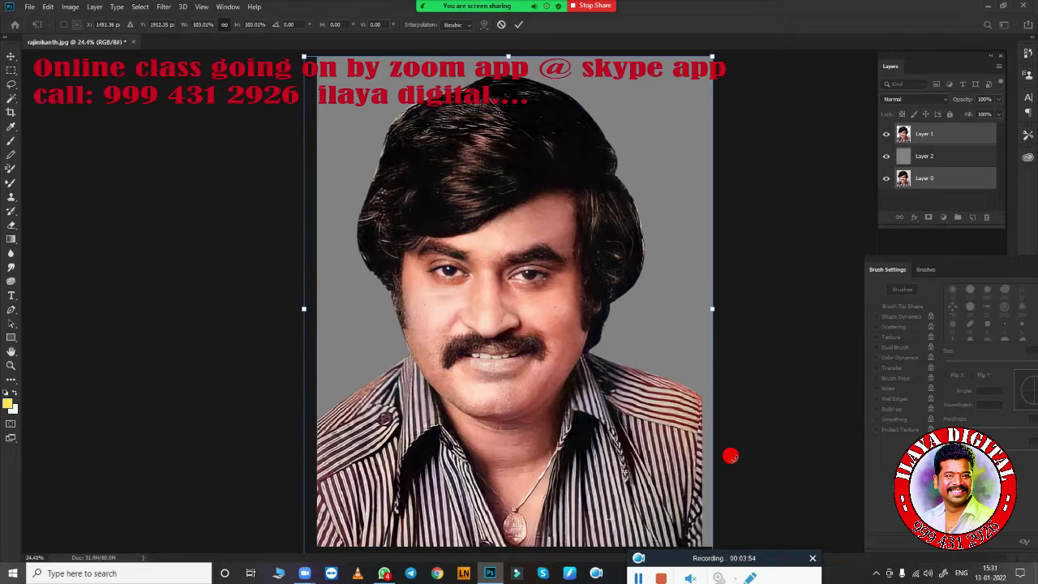
key("ctrl+minus")
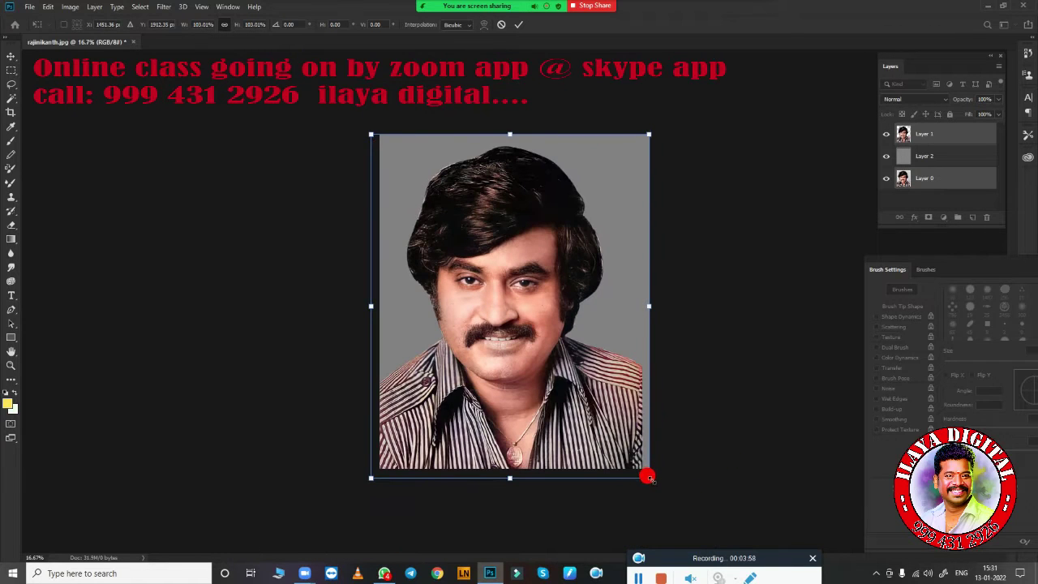
left_click_drag(648, 478, 655, 486)
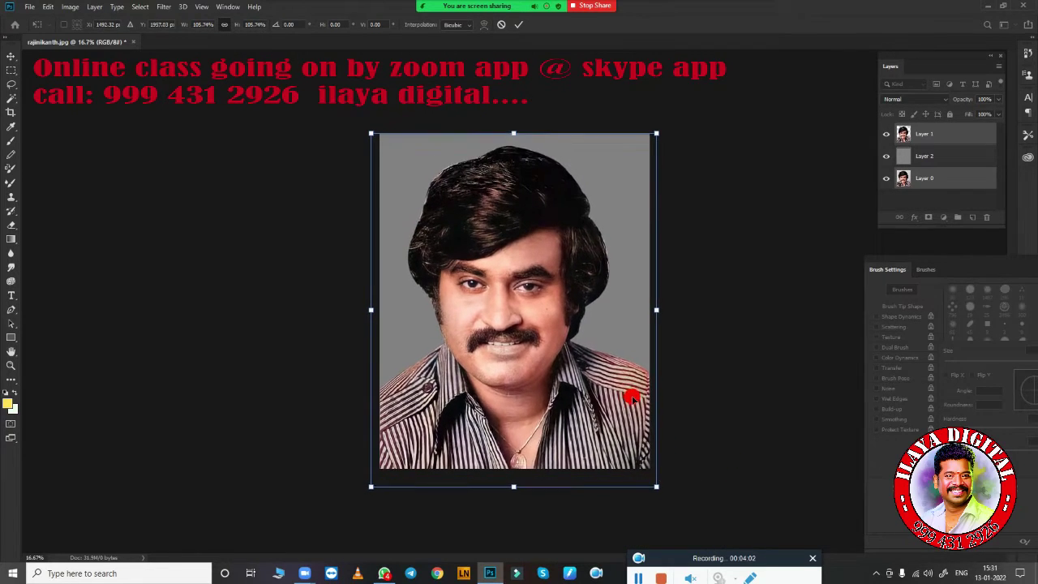
left_click_drag(626, 398, 625, 396)
left_click_drag(656, 120, 658, 147)
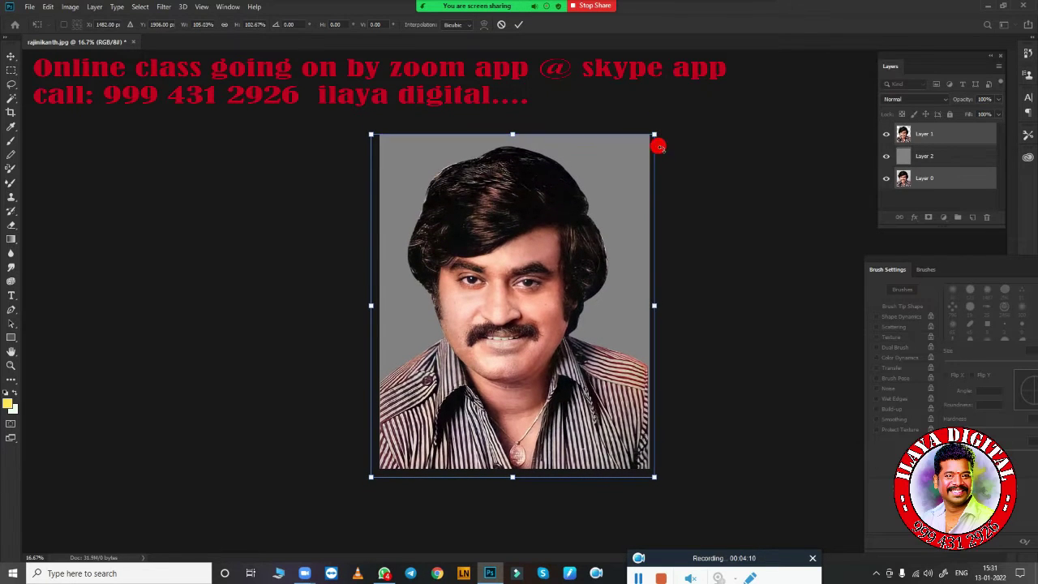
key("ctrl+z")
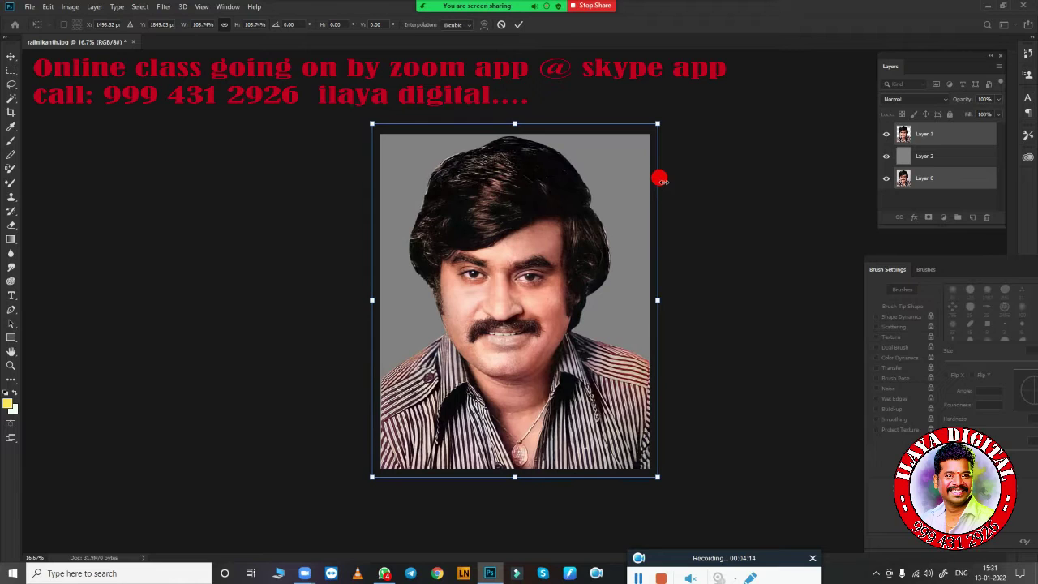
key("p")
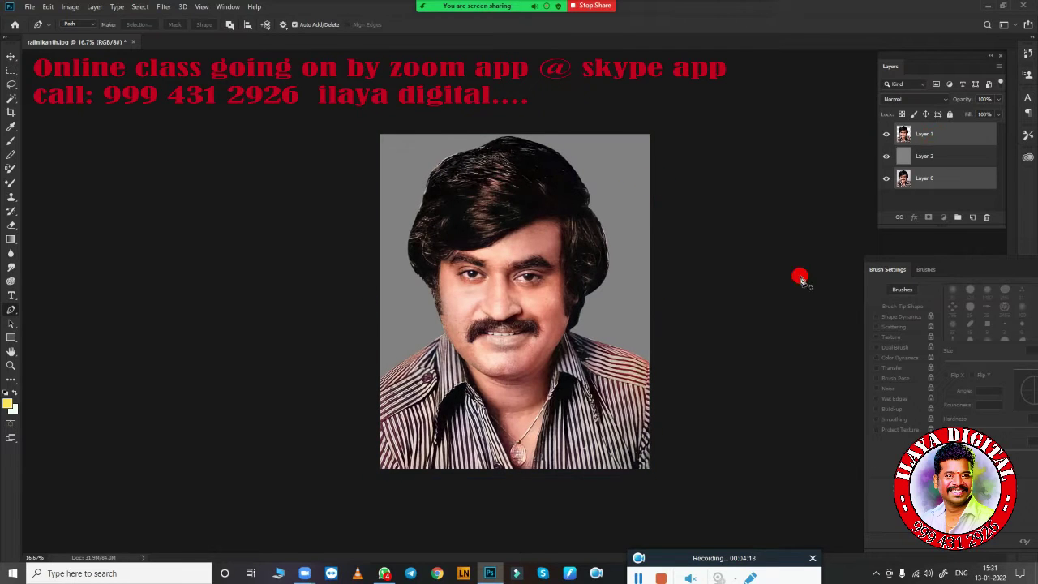
left_click(956, 136)
- Duplicate the figure layer as Layer 1 copy and toggle its visibility
key("ctrl+j")
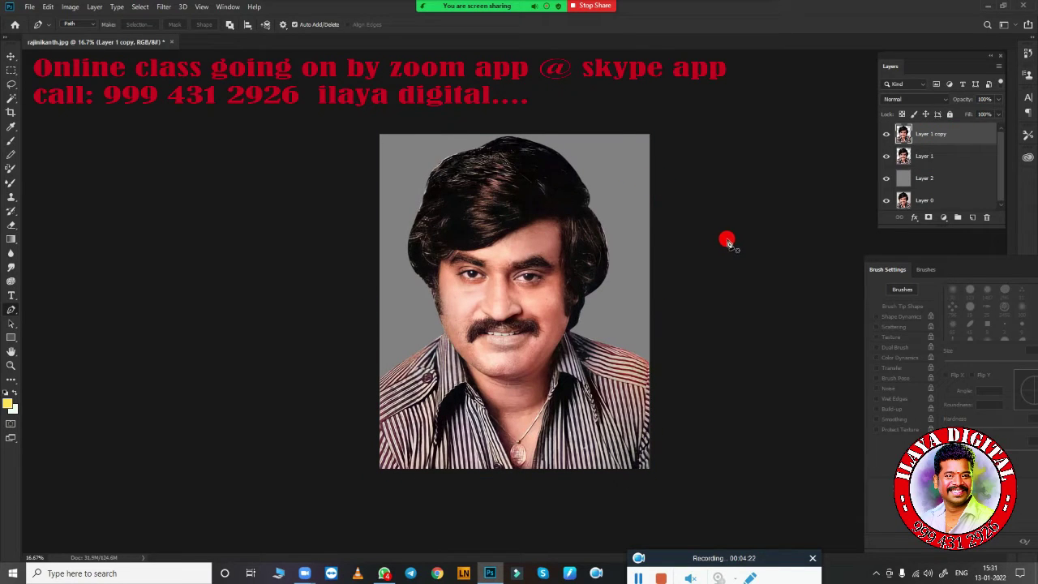
left_click(885, 133)
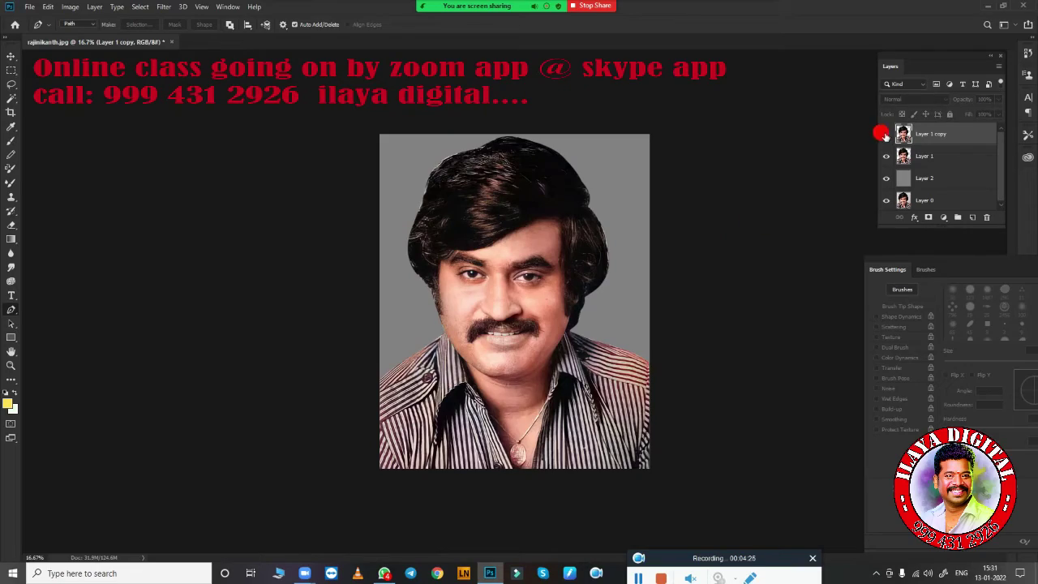
left_click(883, 135)
double_click(884, 134)
- Zoom in on the face with the Move tool active
scroll(600, 258, "up", 2)
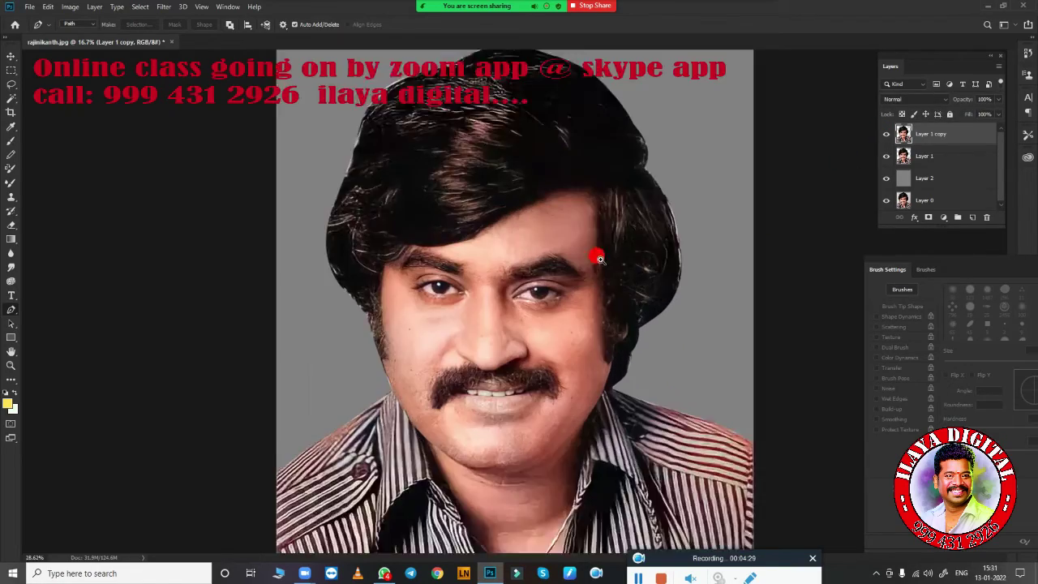
scroll(556, 224, "up", 2)
scroll(598, 243, "down", 2)
scroll(574, 248, "down", 2)
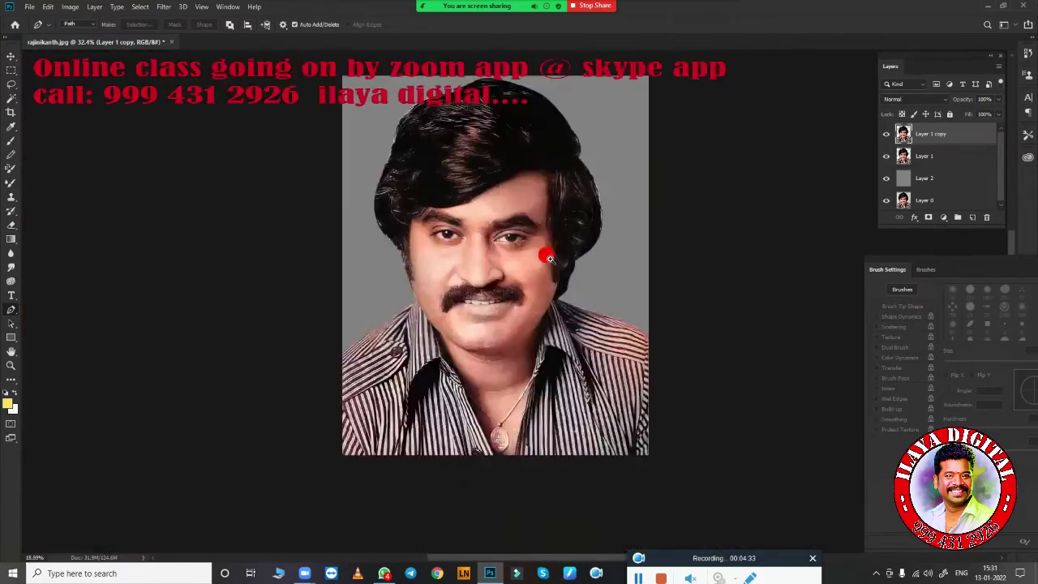
scroll(550, 258, "up", 2)
scroll(568, 250, "down", 1)
scroll(556, 243, "up", 2)
scroll(607, 216, "up", 1)
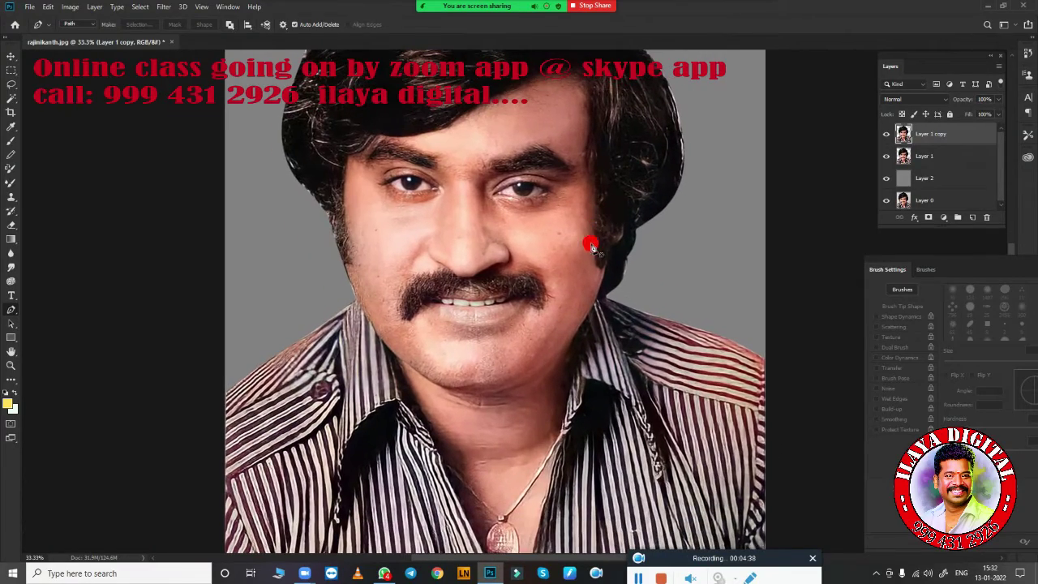
key("v")
scroll(573, 251, "up", 2)
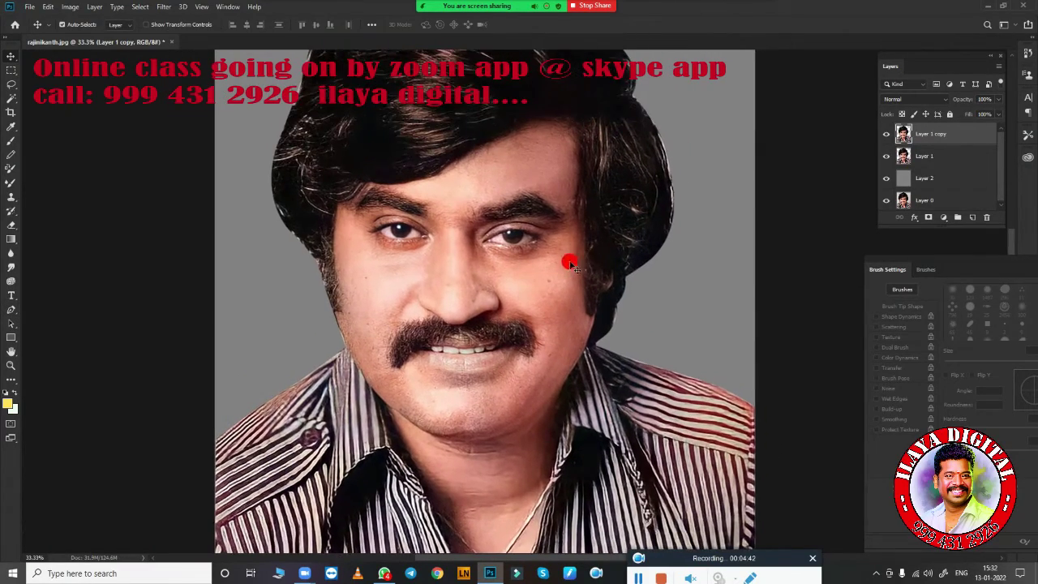
scroll(571, 264, "up", 1)
scroll(573, 264, "down", 1)
scroll(574, 263, "up", 1)
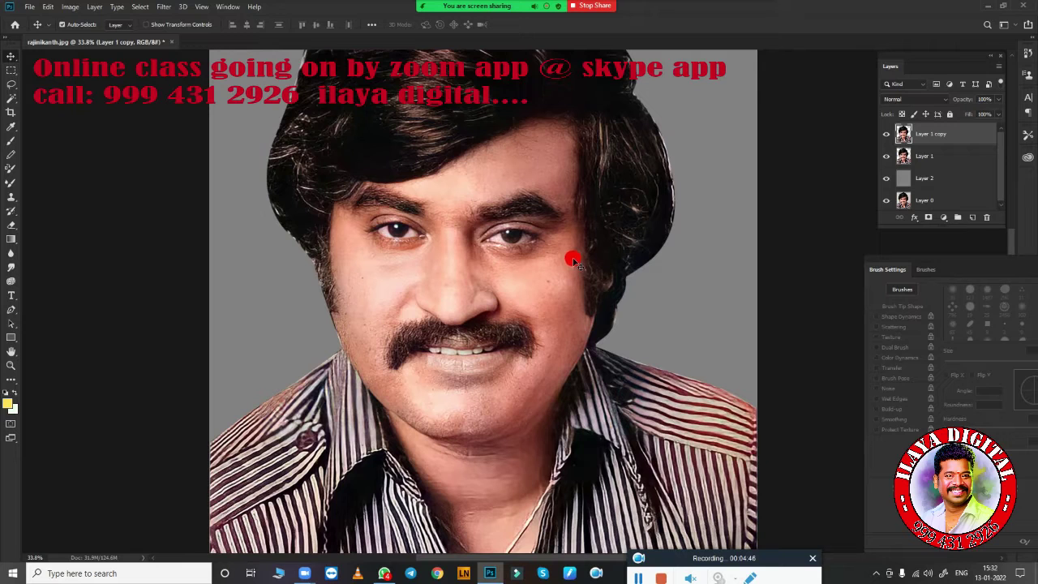
- Browse the Image menu for adjustment commands without choosing one
left_click(64, 7)
left_click(81, 47)
left_click(71, 8)
left_click(89, 69)
left_click(70, 7)
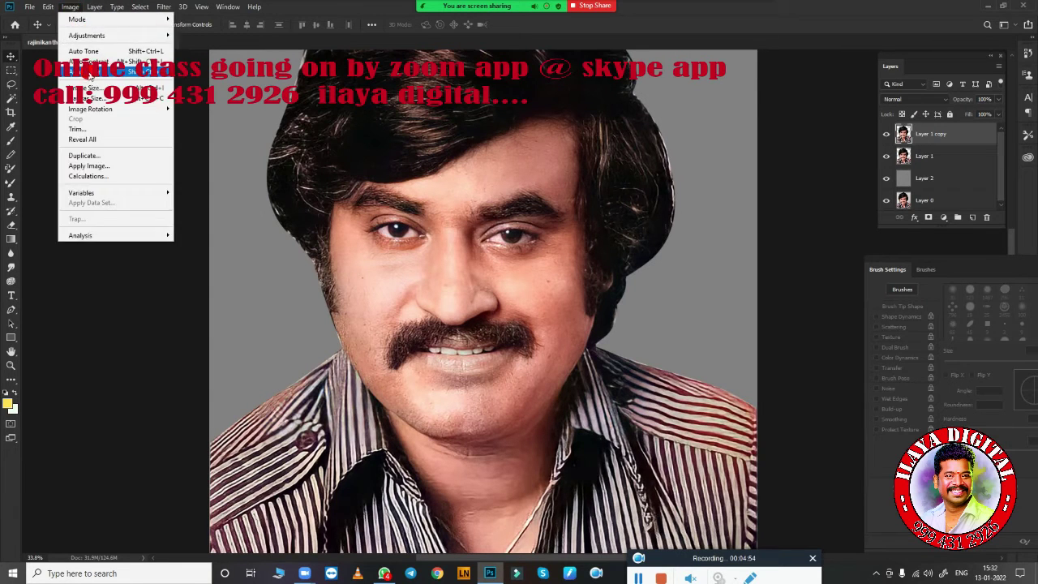
left_click(93, 81)
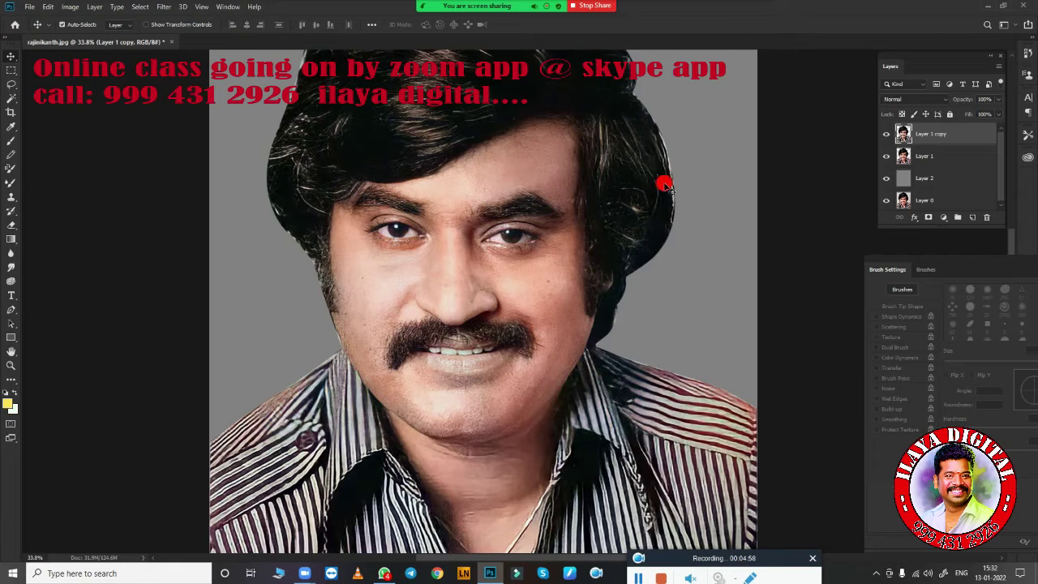
key("ctrl")
left_click(71, 8)
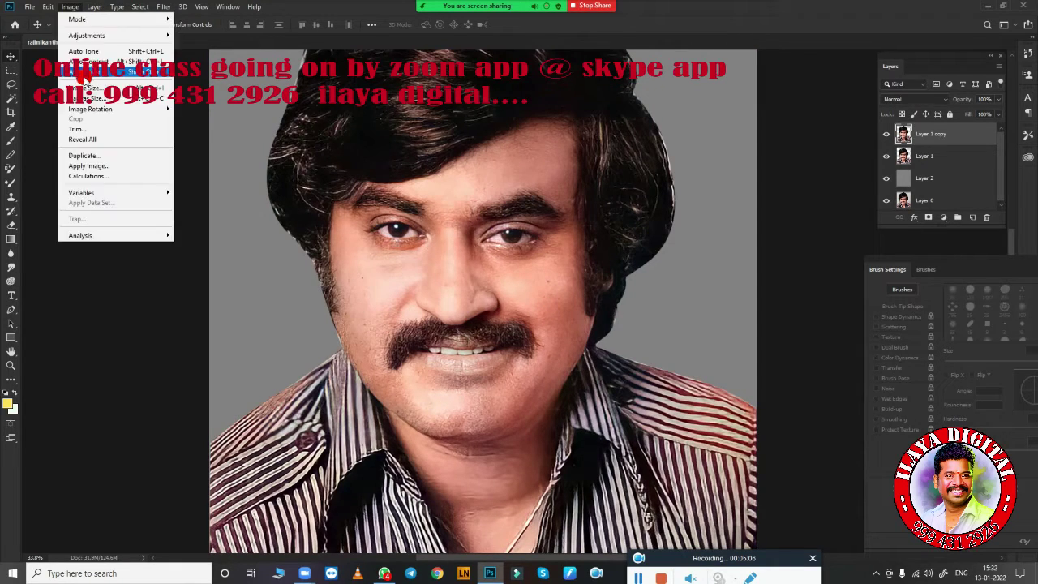
left_click(510, 275)
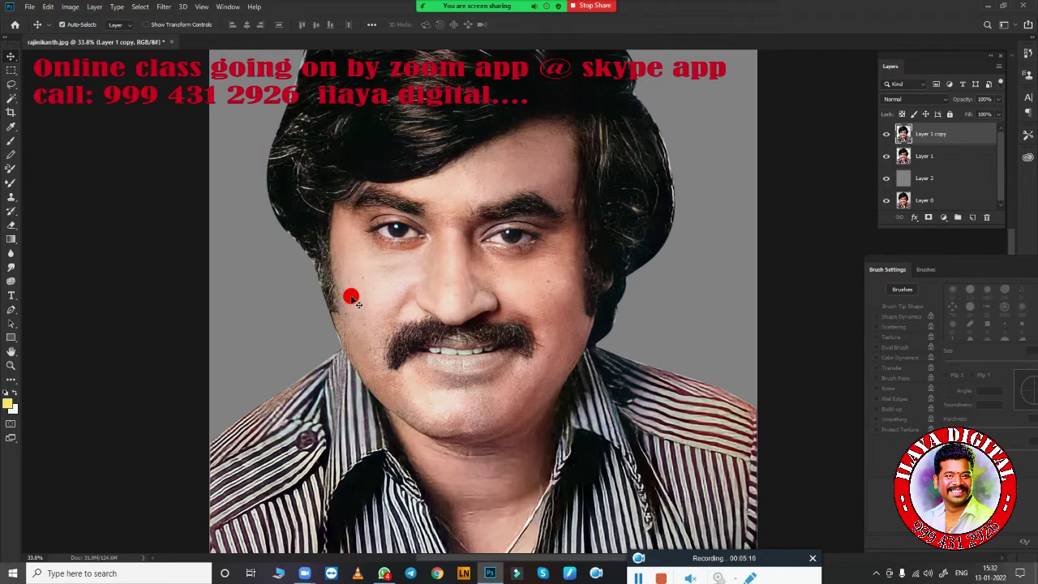
- Apply Color Balance to Layer 1 copy with shadows at +11 / +2 and Highlights checked
key("ctrl+b")
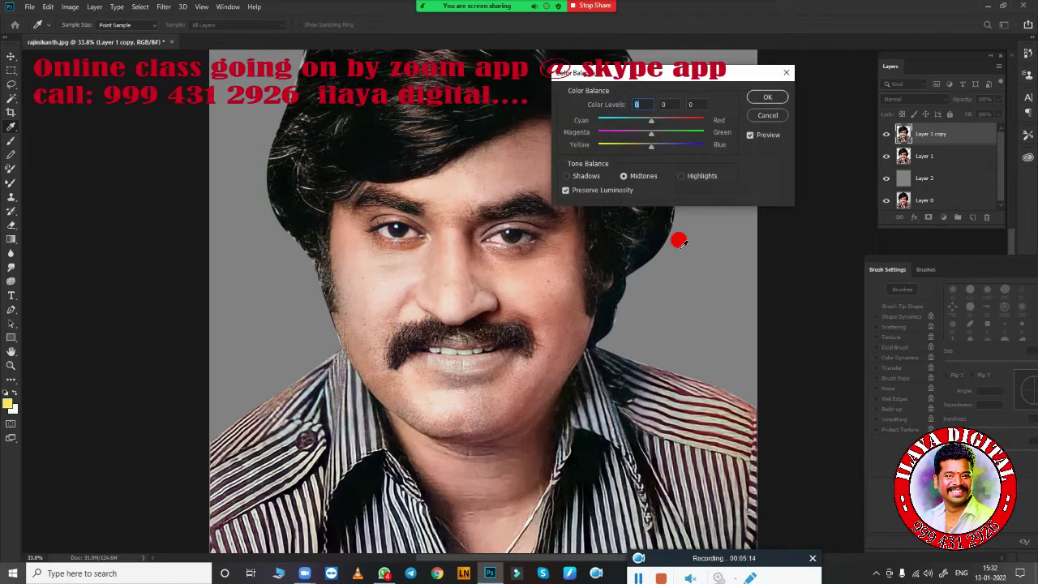
left_click_drag(687, 71, 776, 176)
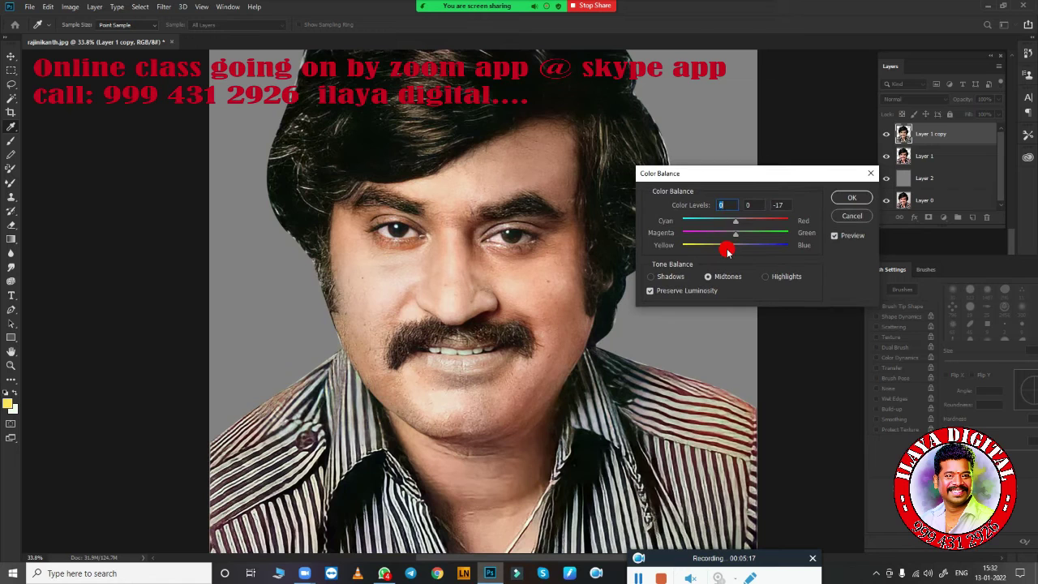
left_click_drag(735, 221, 741, 221)
left_click(668, 278)
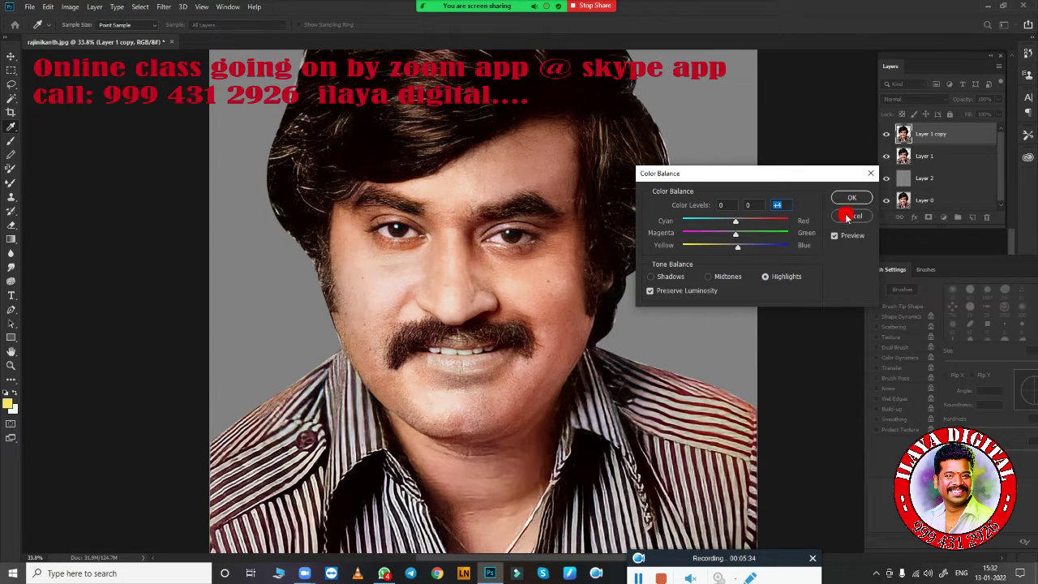
left_click(707, 276)
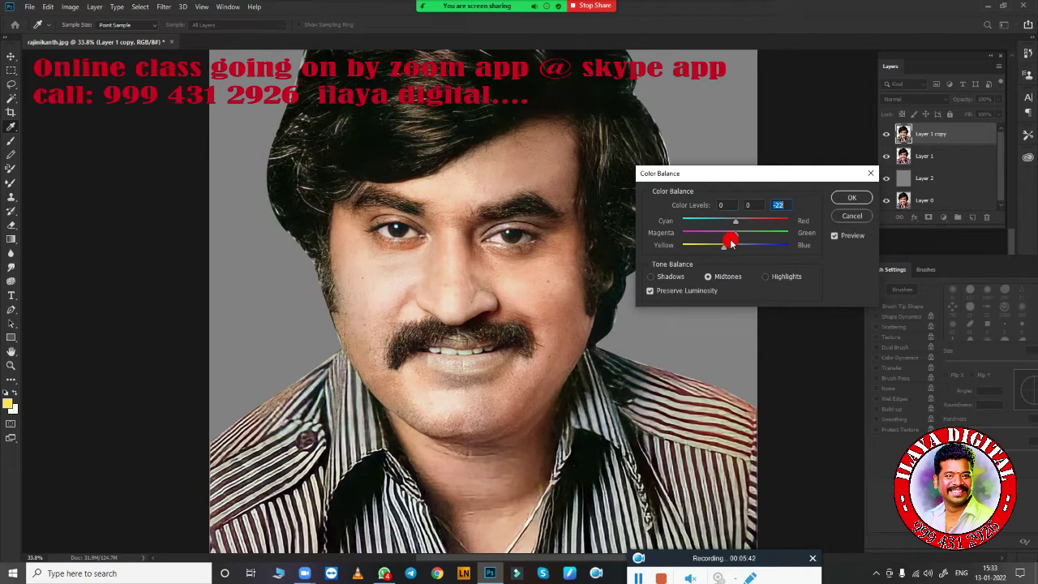
left_click(745, 220)
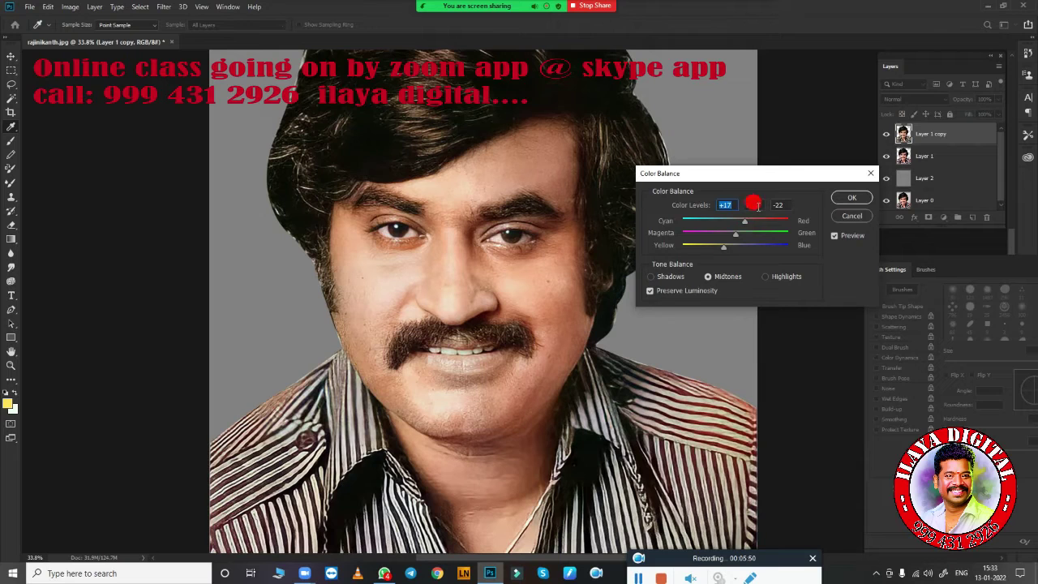
left_click(677, 277)
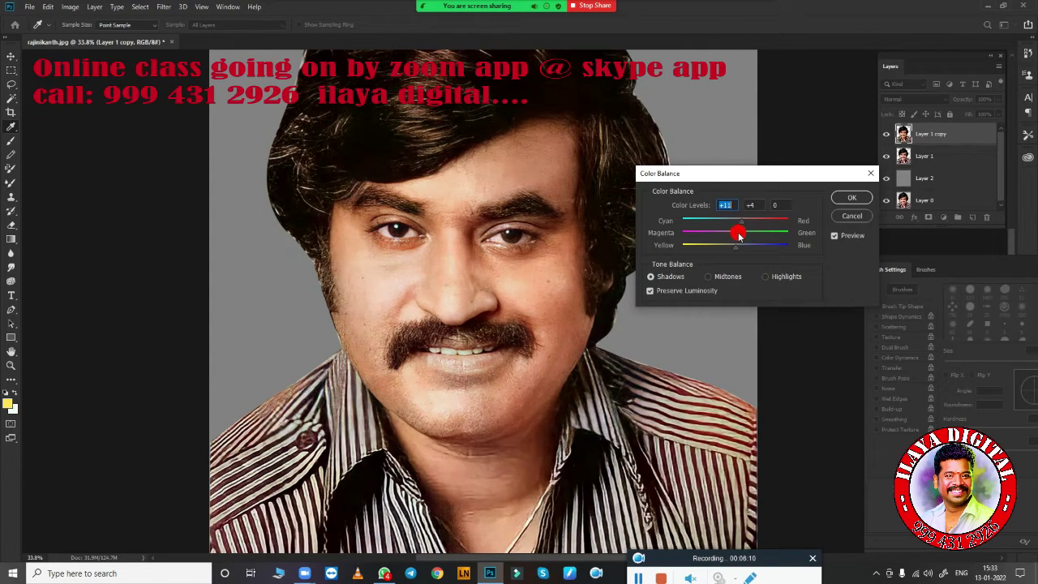
left_click_drag(737, 235, 736, 234)
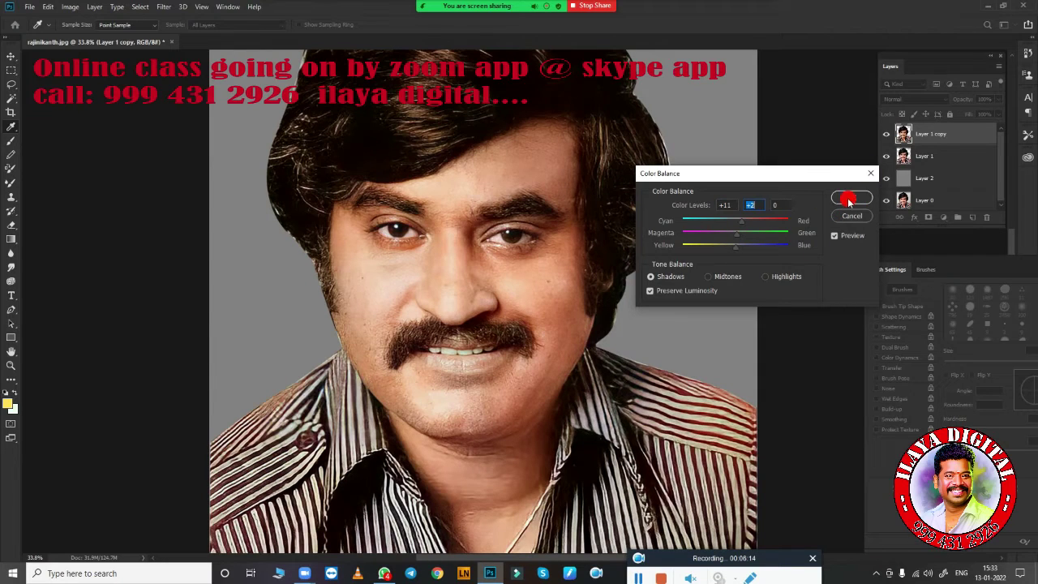
left_click(765, 276)
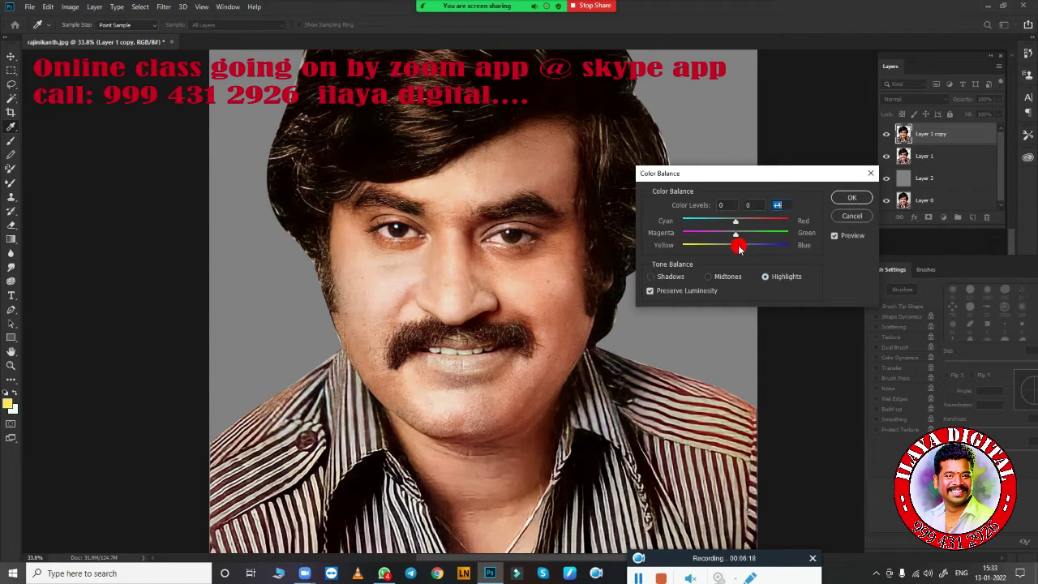
left_click(852, 197)
- Lasso the face, feather it 1 px, and copy it onto new Layer 3
key("v")
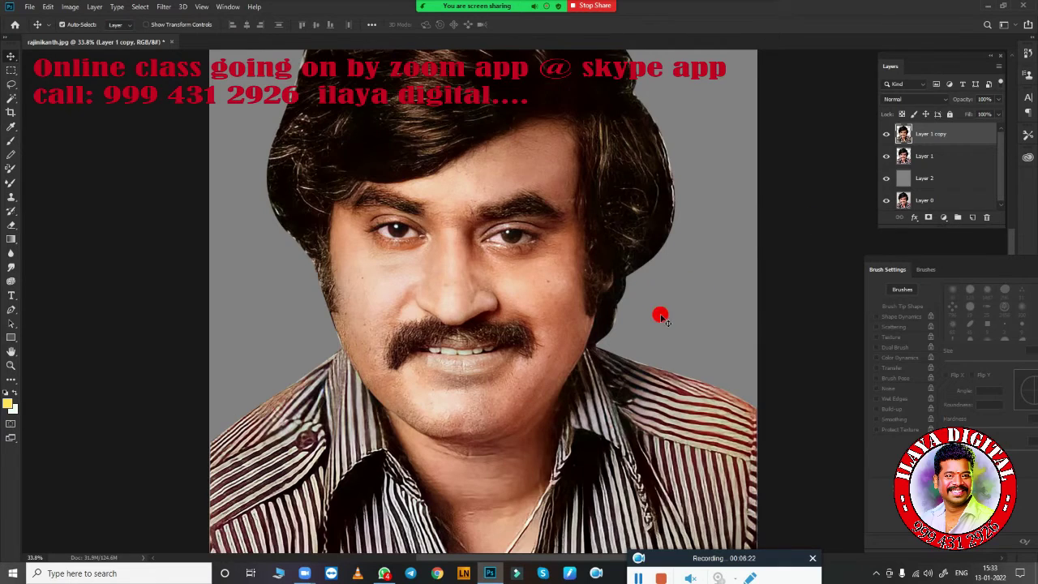
scroll(655, 304, "down", 1)
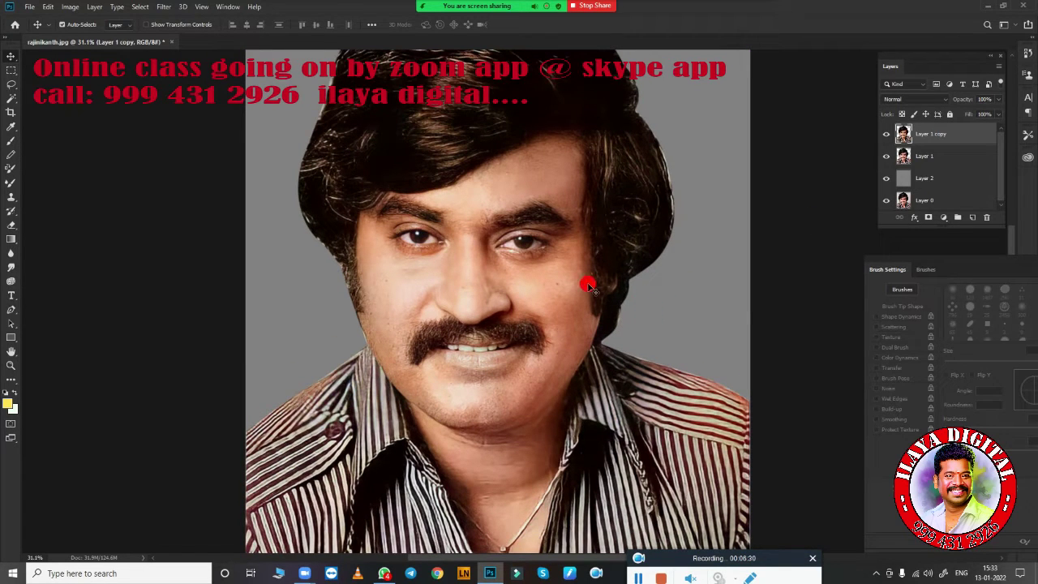
key("l")
scroll(616, 282, "down", 2)
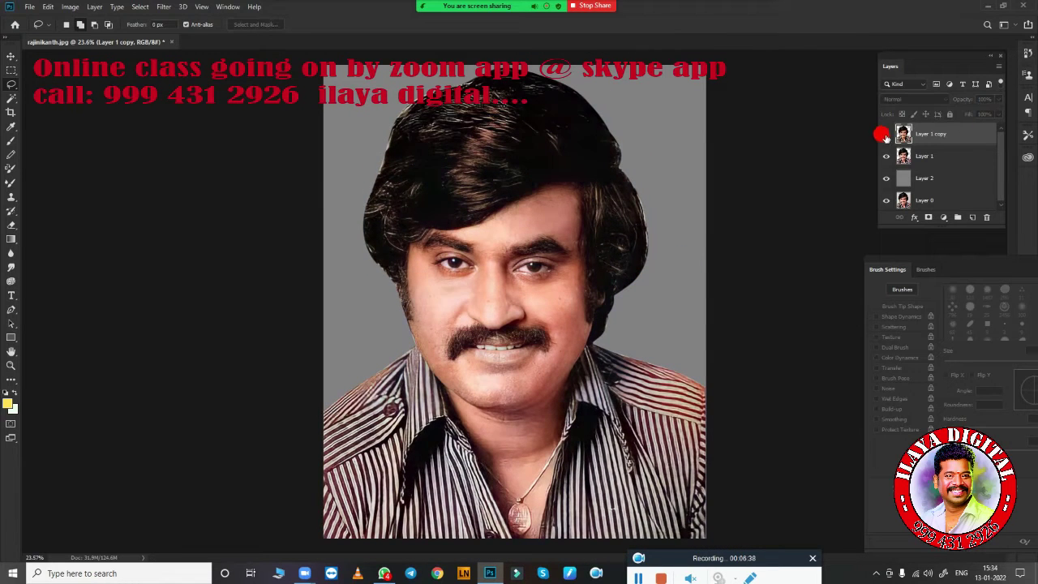
scroll(658, 250, "up", 2)
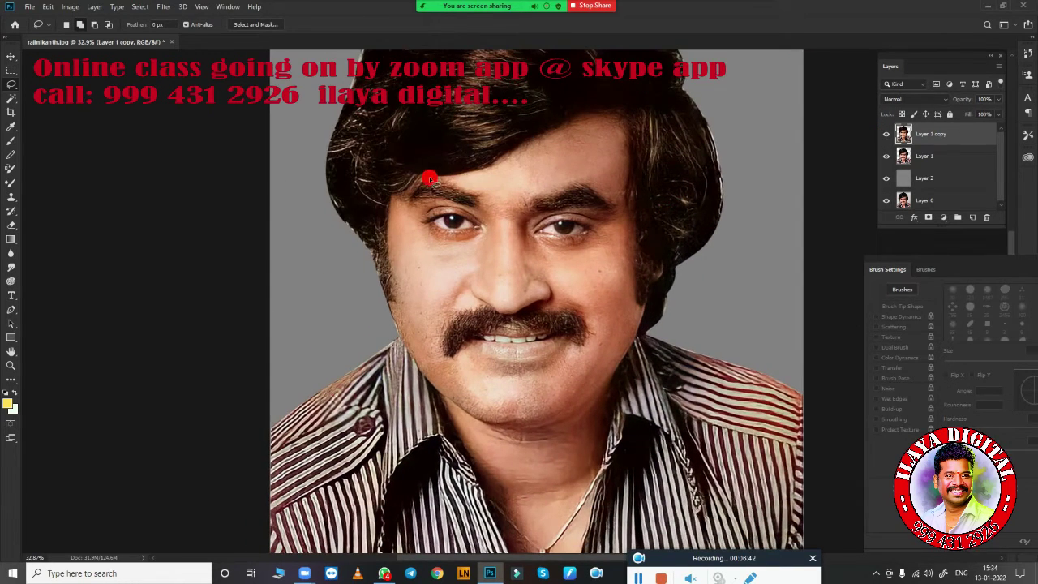
mouse_move(428, 173)
left_mouse_down()
mouse_move(624, 107)
mouse_move(576, 562)
mouse_move(479, 540)
mouse_move(440, 416)
mouse_move(389, 308)
mouse_move(390, 239)
mouse_move(412, 174)
left_mouse_up()
scroll(487, 202, "down", 2)
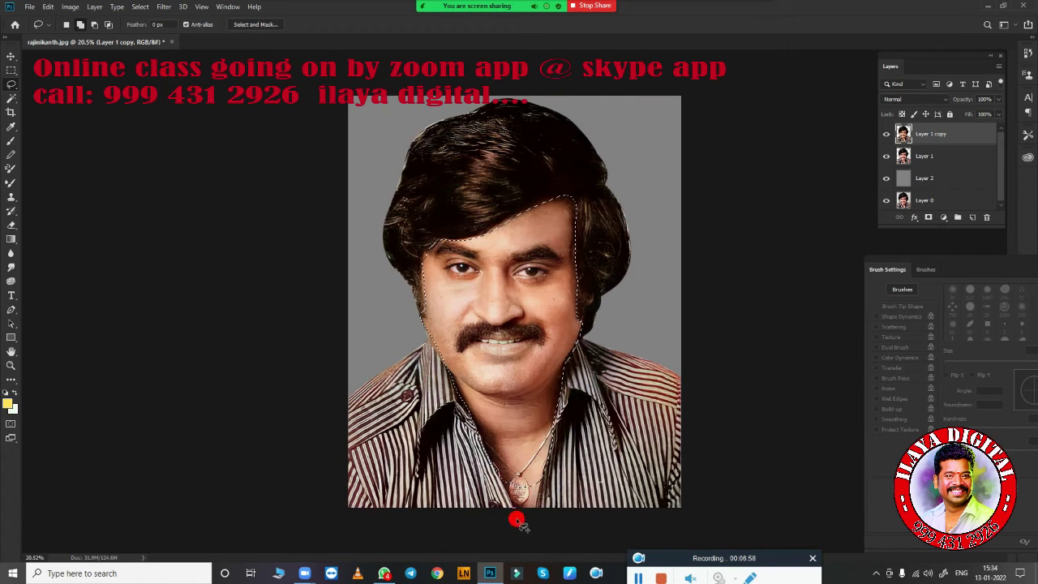
key("shift+F6")
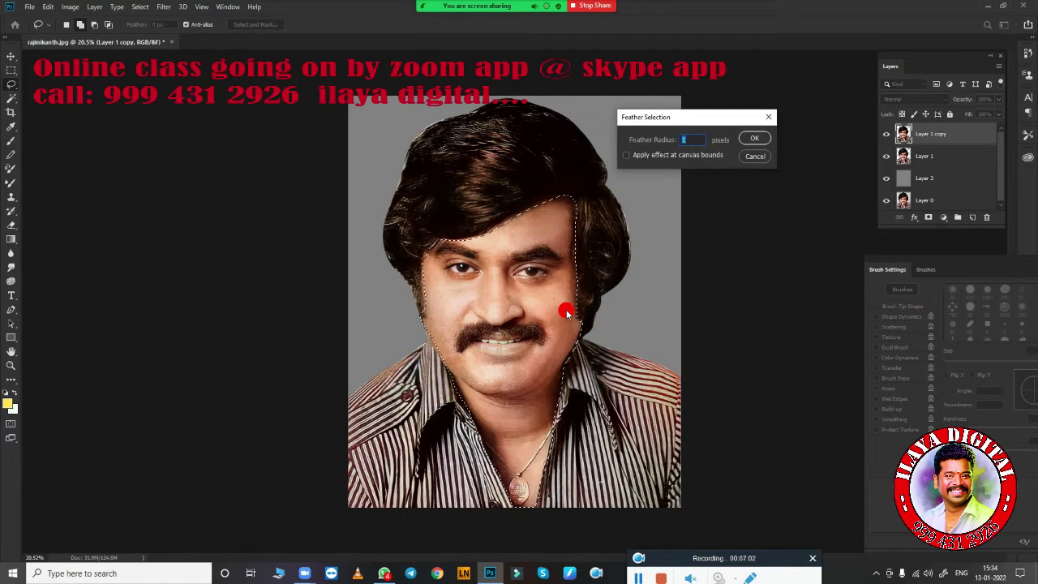
key("Return")
key("ctrl+j")
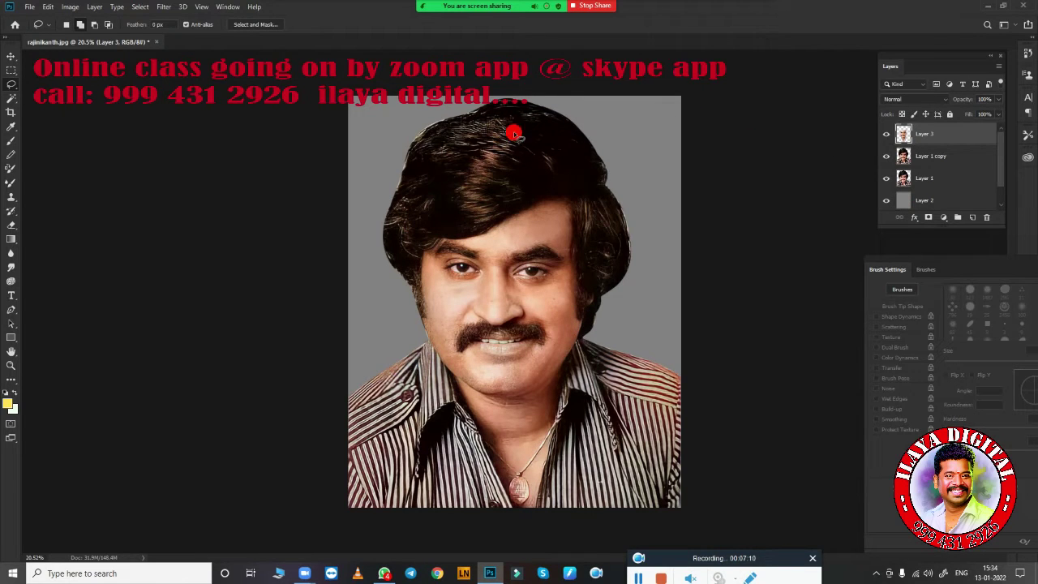
left_click(893, 156)
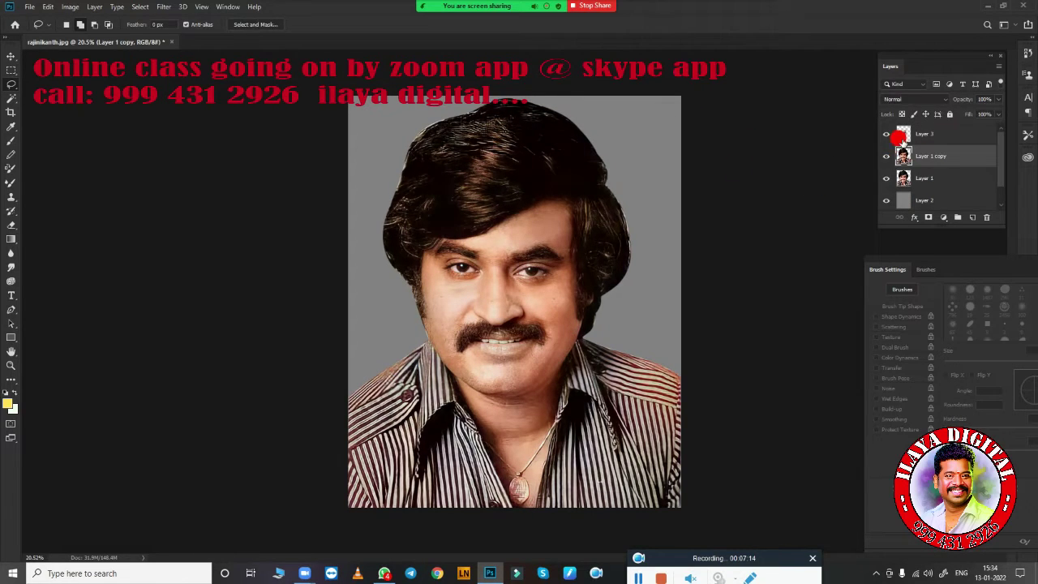
left_click(908, 134)
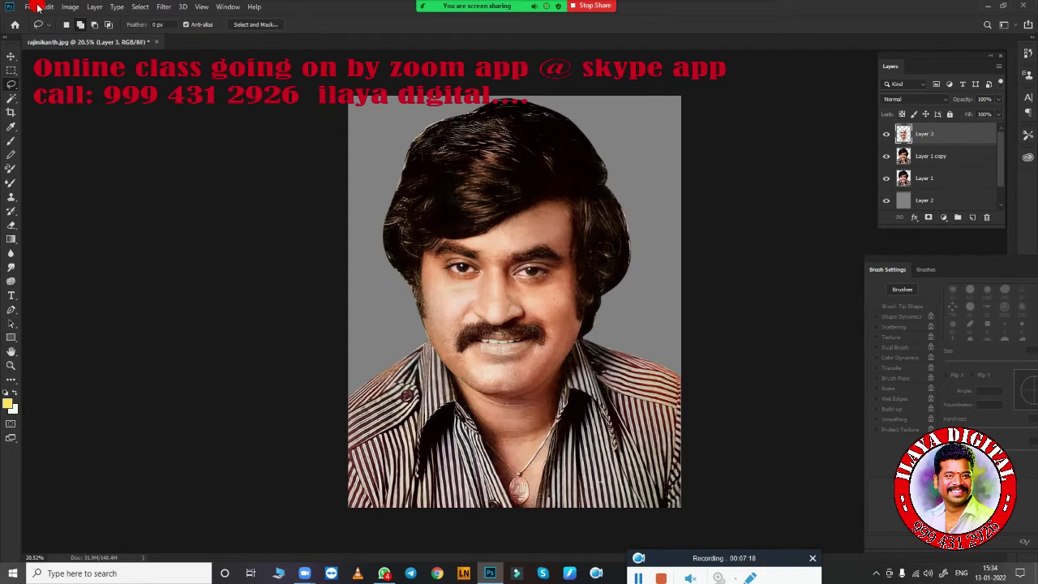
- Open the Camera Raw Filter on the face layer and lower Exposure to -0.35
left_click(163, 7)
left_click(192, 75)
scroll(538, 251, "up", 2)
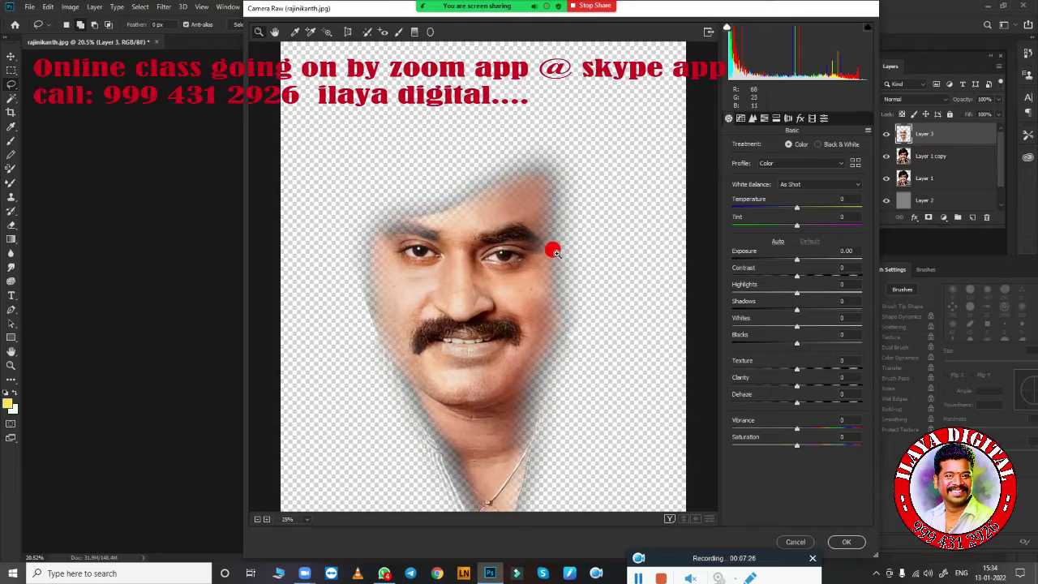
scroll(556, 245, "up", 3)
left_click_drag(570, 249, 579, 162)
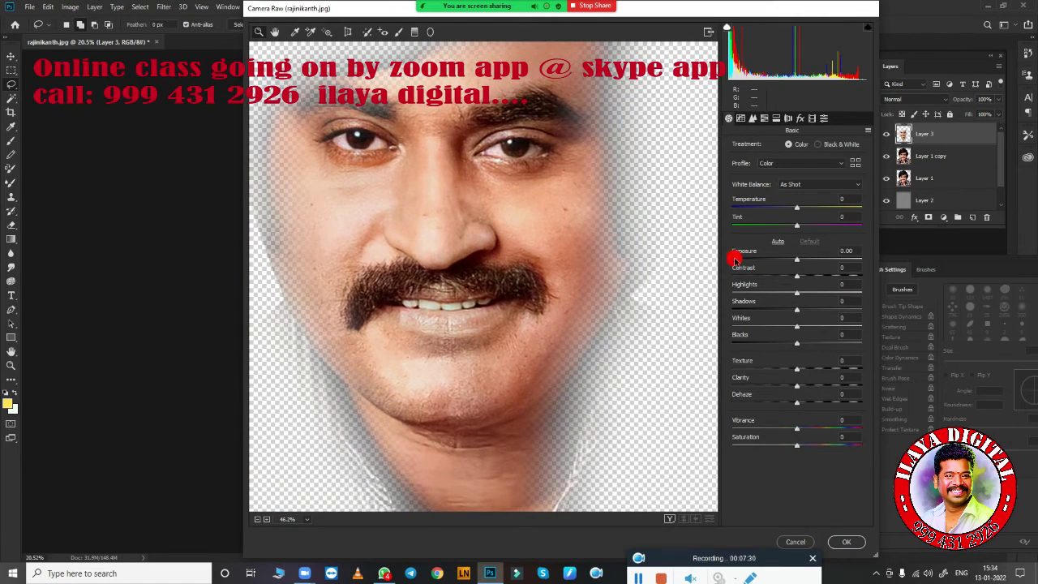
left_click_drag(798, 258, 796, 258)
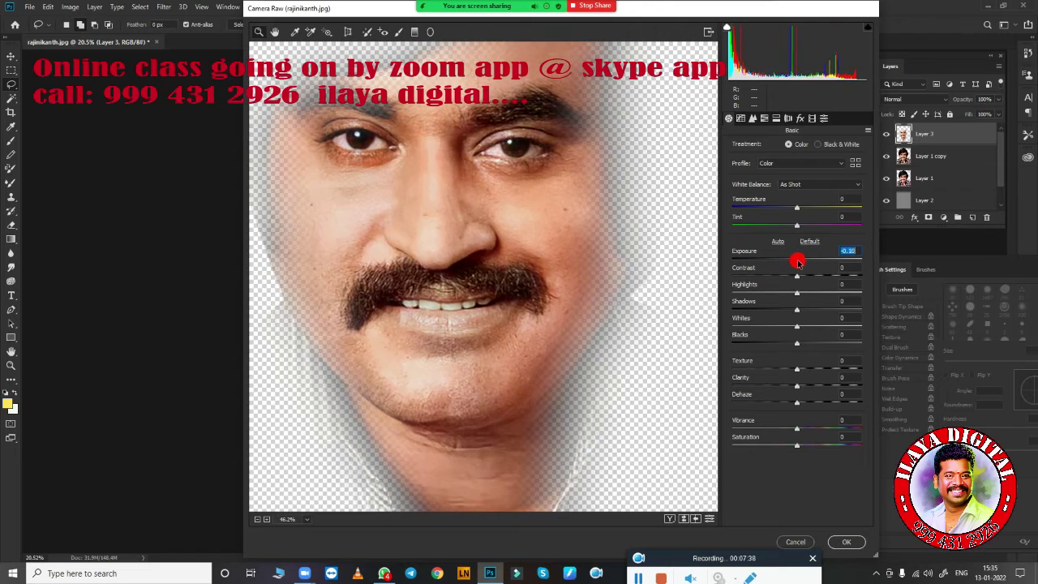
left_click_drag(797, 258, 794, 264)
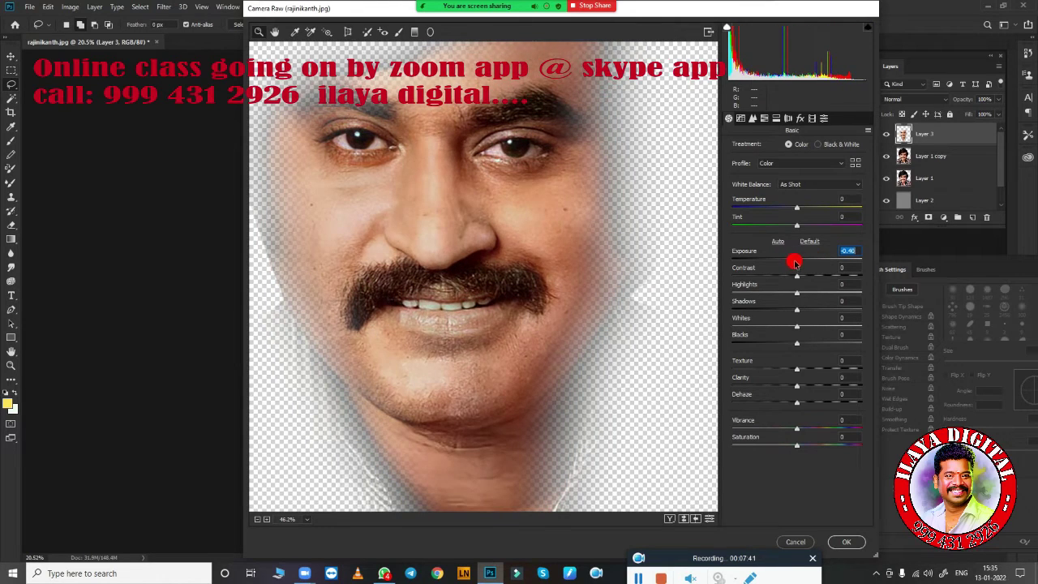
double_click(803, 261)
left_click_drag(797, 263, 808, 276)
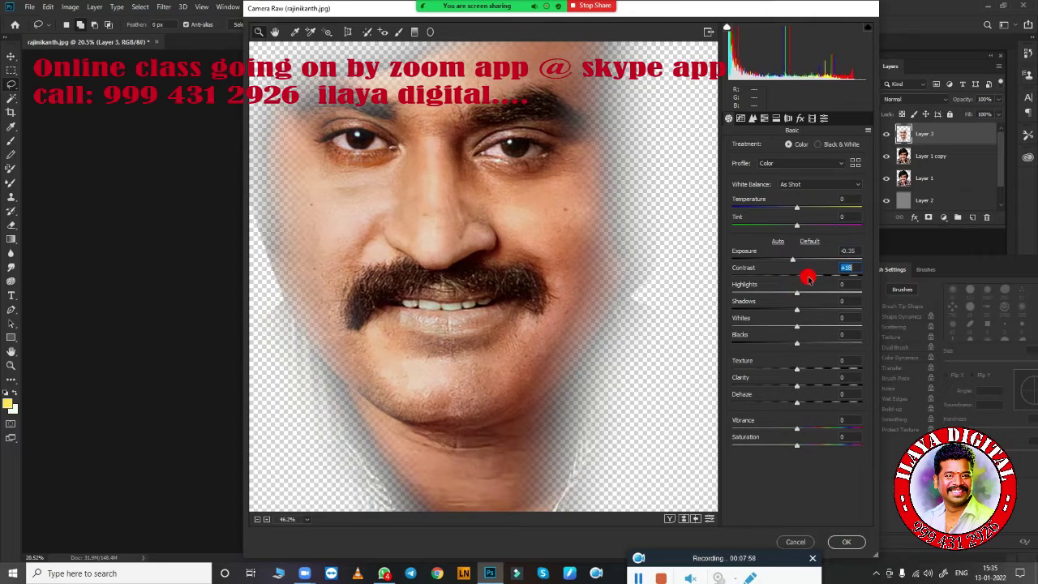
- Raise Contrast to +12 and Vibrance to +57, apply, and compare before and after
mouse_move(798, 296)
left_mouse_down()
mouse_move(808, 298)
mouse_move(799, 328)
mouse_move(780, 346)
mouse_move(797, 343)
left_mouse_up()
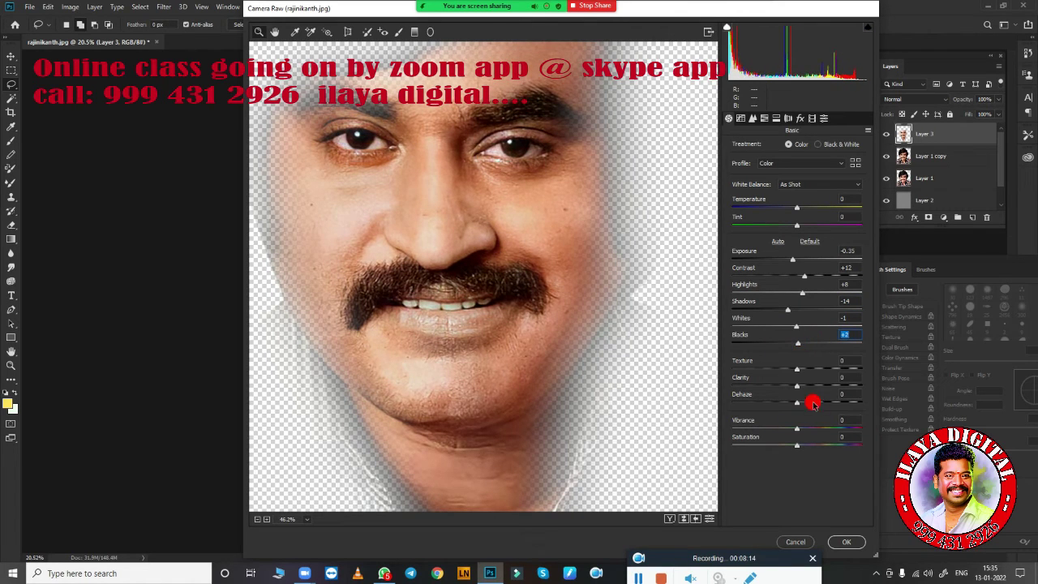
left_click_drag(800, 428, 835, 424)
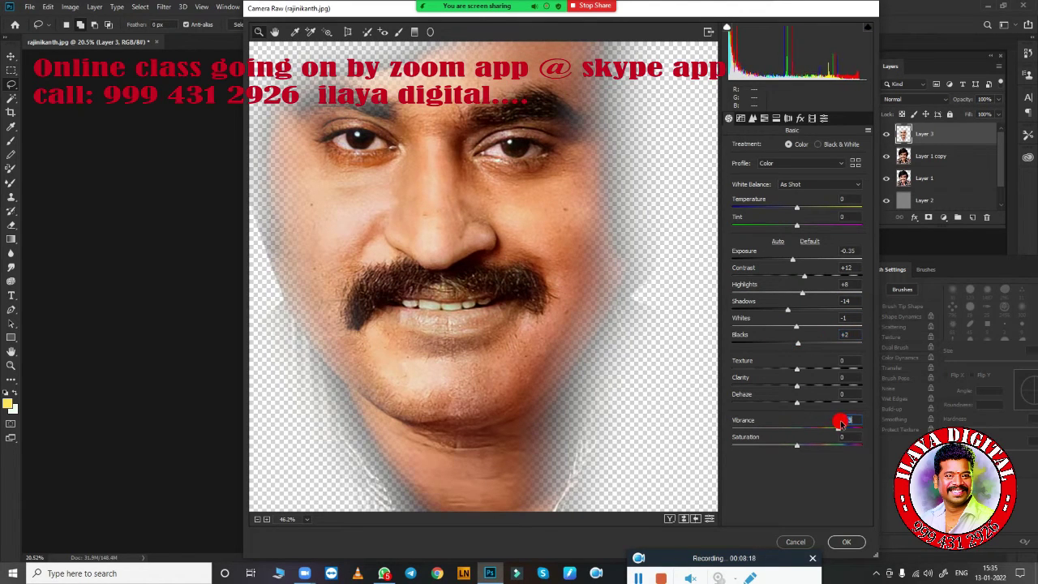
left_click(846, 542)
left_click(886, 134)
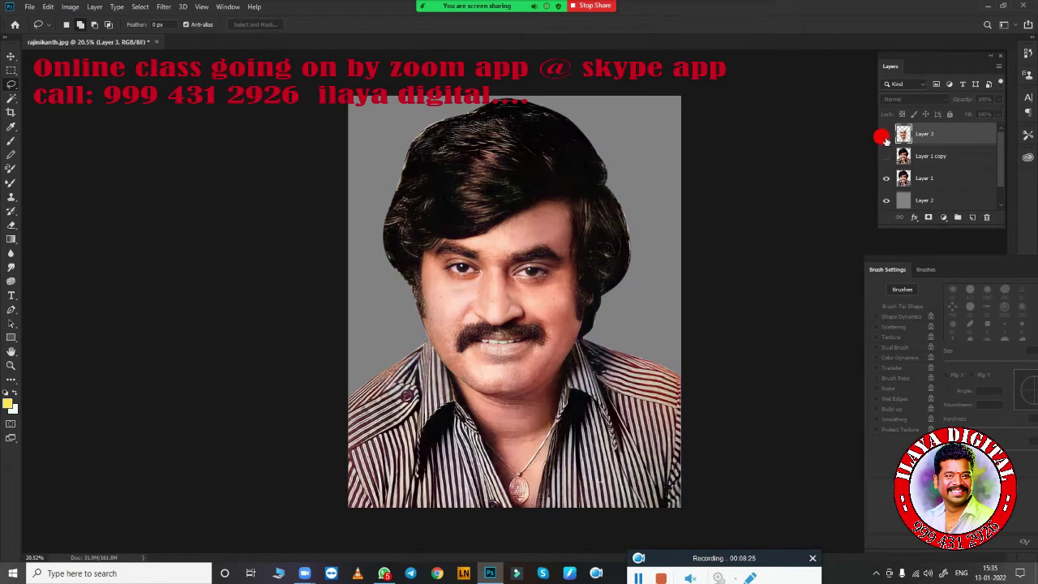
left_click(886, 133)
left_click(886, 134)
left_click(886, 134)
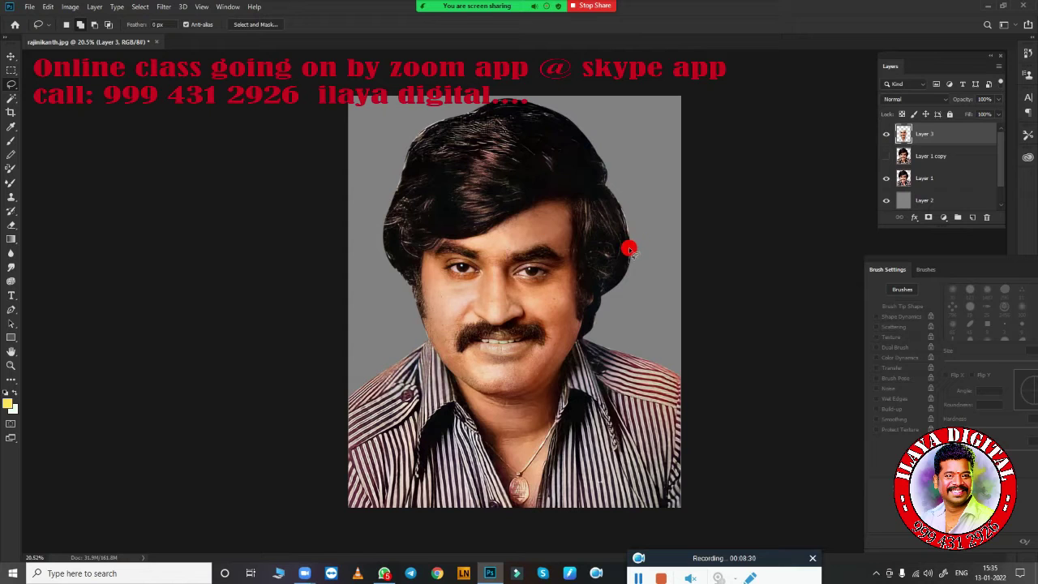
scroll(616, 263, "up", 2)
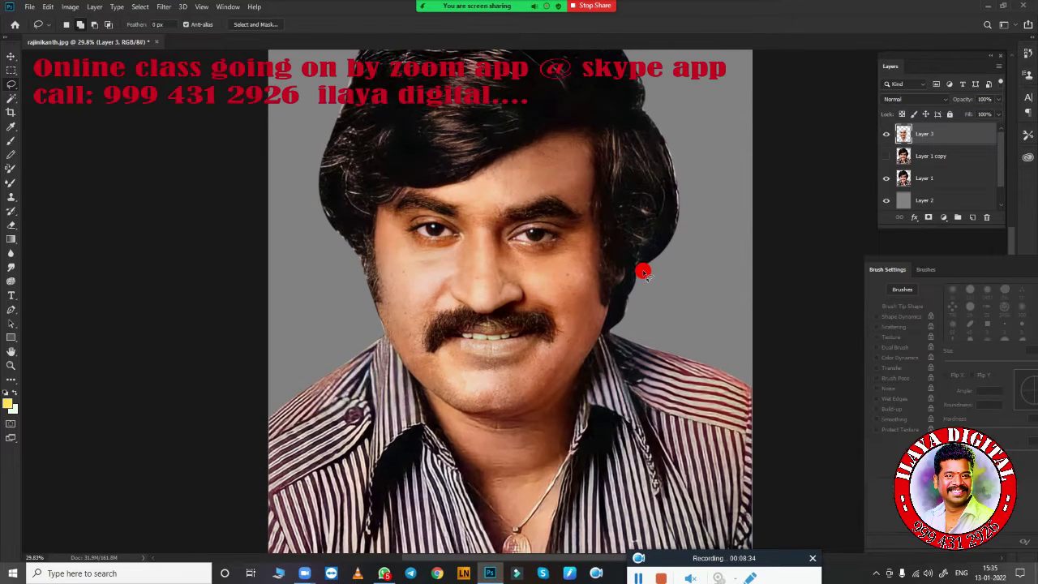
- In Curves, pull in the RGB black point and cut Blue from the shadows to warm the face
key("ctrl+m")
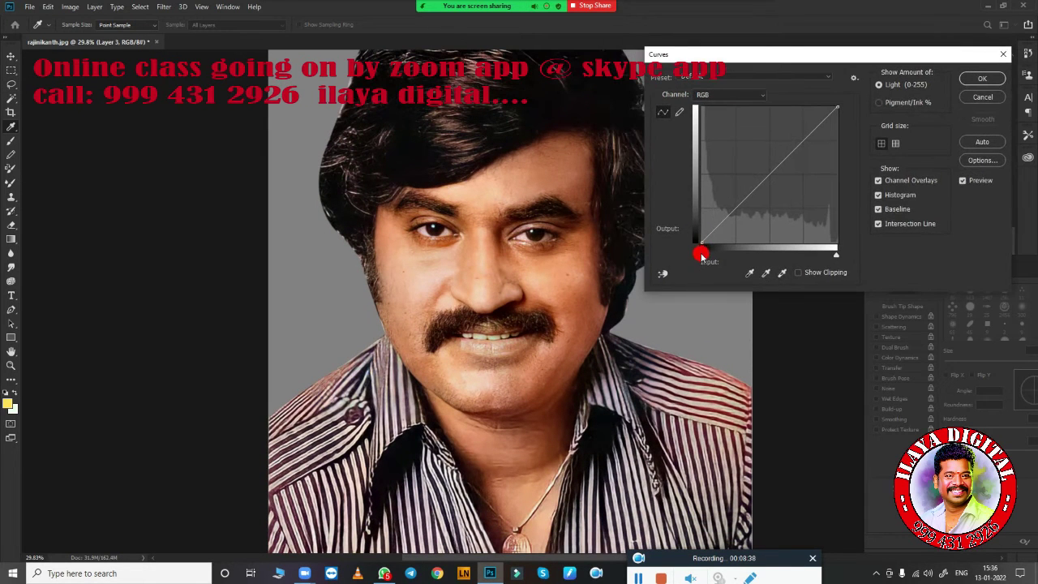
left_click_drag(701, 253, 707, 255)
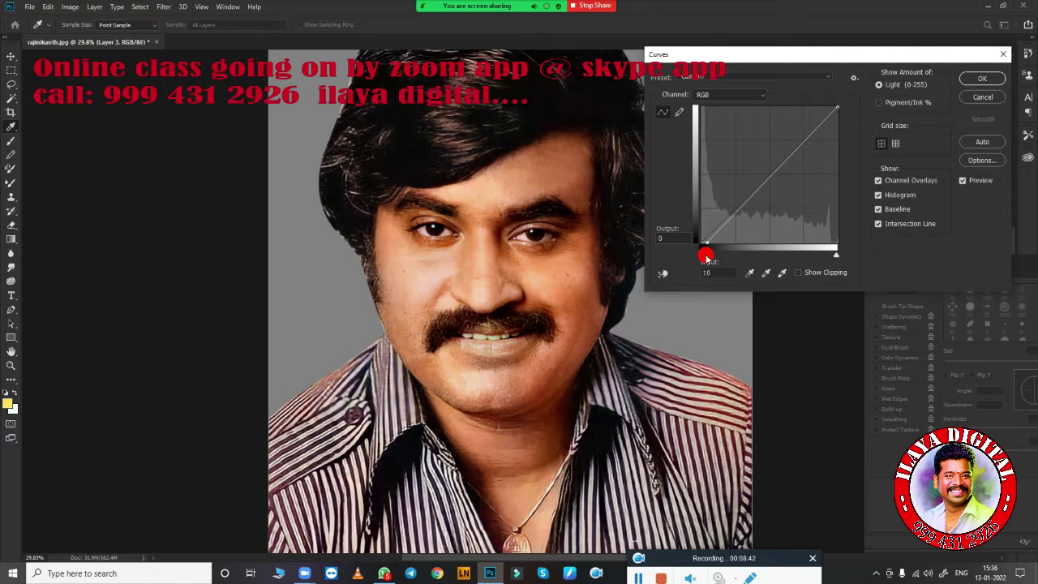
left_click(719, 95)
left_click(713, 137)
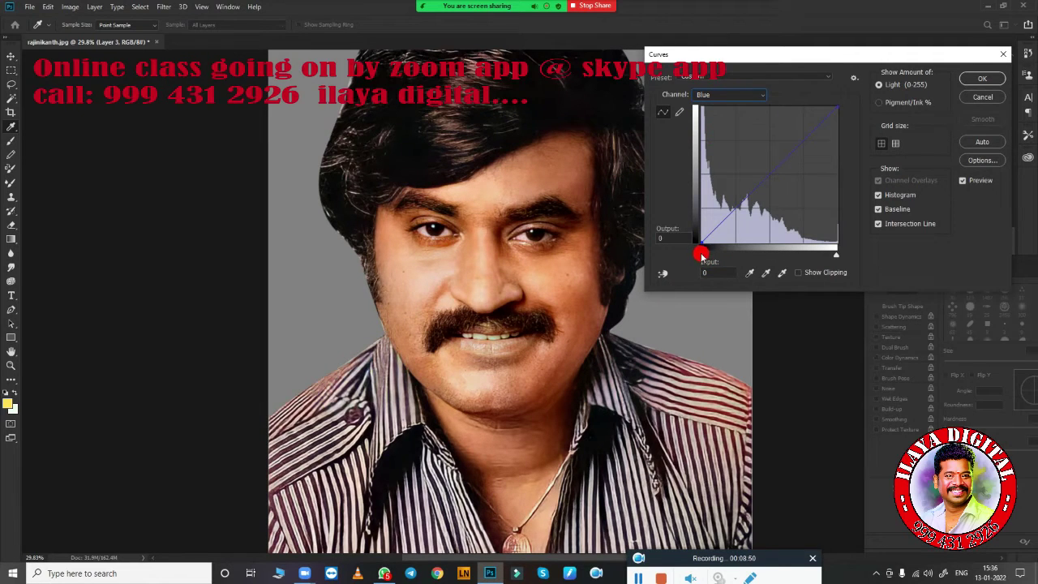
mouse_move(703, 254)
left_mouse_down()
mouse_move(771, 256)
mouse_move(704, 259)
left_mouse_up()
- Apply the face Curves adjustment and zoom in on the lips
left_click(981, 78)
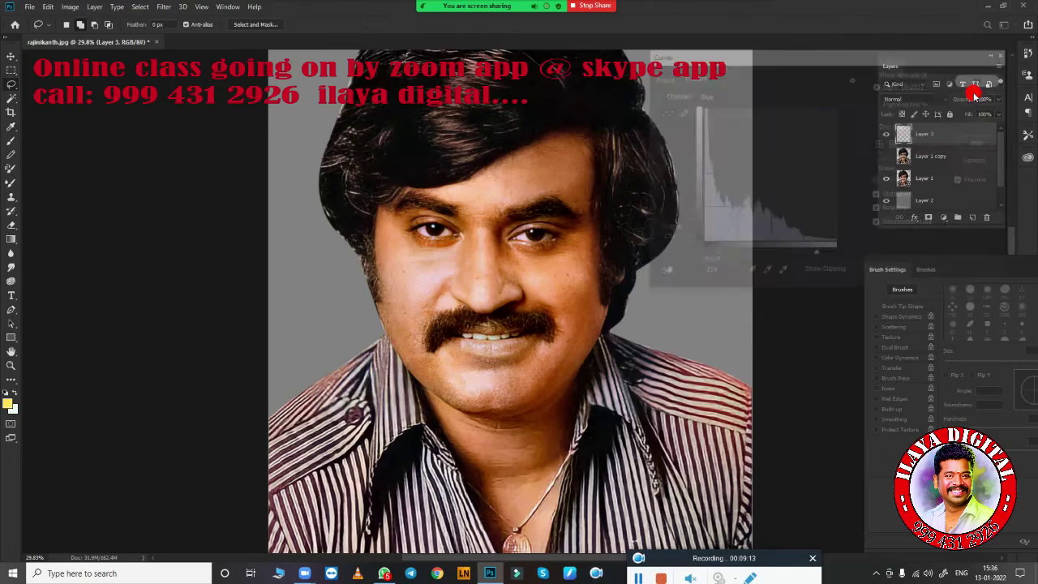
scroll(640, 292, "up", 3)
scroll(527, 315, "up", 2)
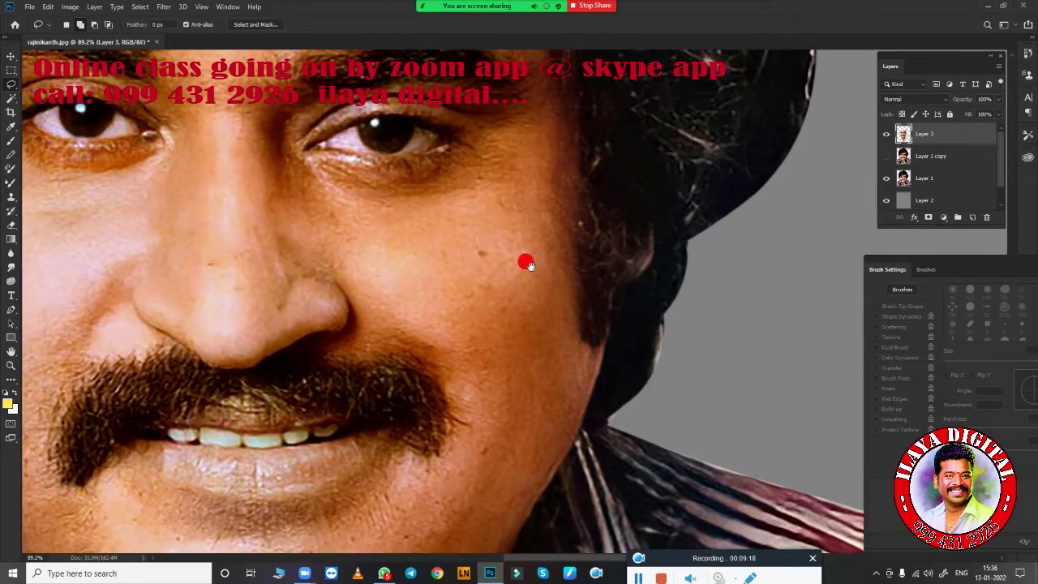
scroll(519, 316, "down", 3)
scroll(535, 308, "up", 1)
scroll(535, 324, "up", 2)
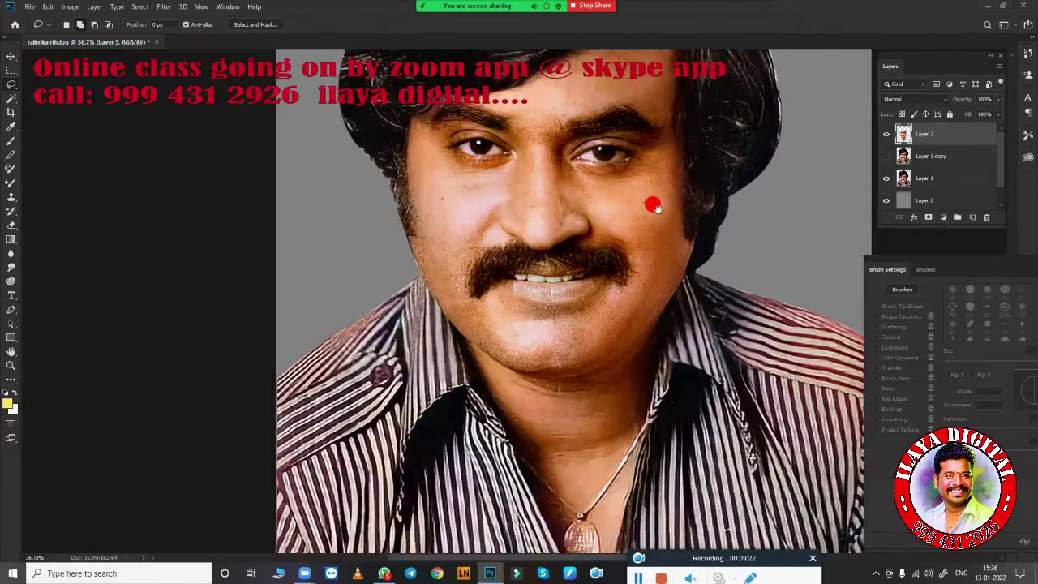
scroll(651, 202, "up", 2)
scroll(607, 281, "up", 1)
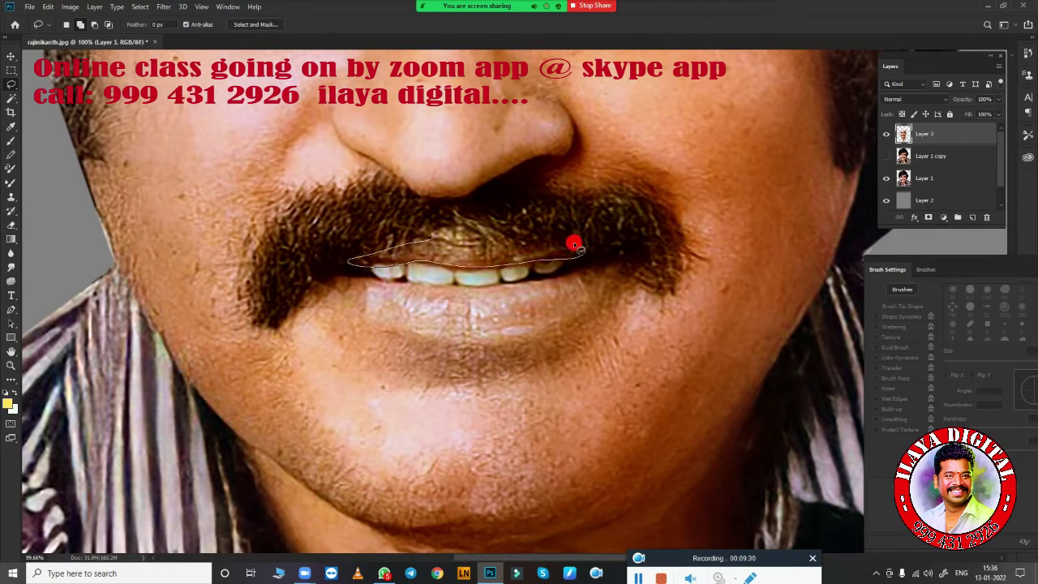
- Lasso-select the upper and lower lips and feather the selection by 3 px
left_click_drag(369, 267, 437, 245)
mouse_move(343, 273)
left_mouse_down()
mouse_move(569, 273)
mouse_move(356, 275)
left_mouse_up()
key("shift+F6")
type("3")
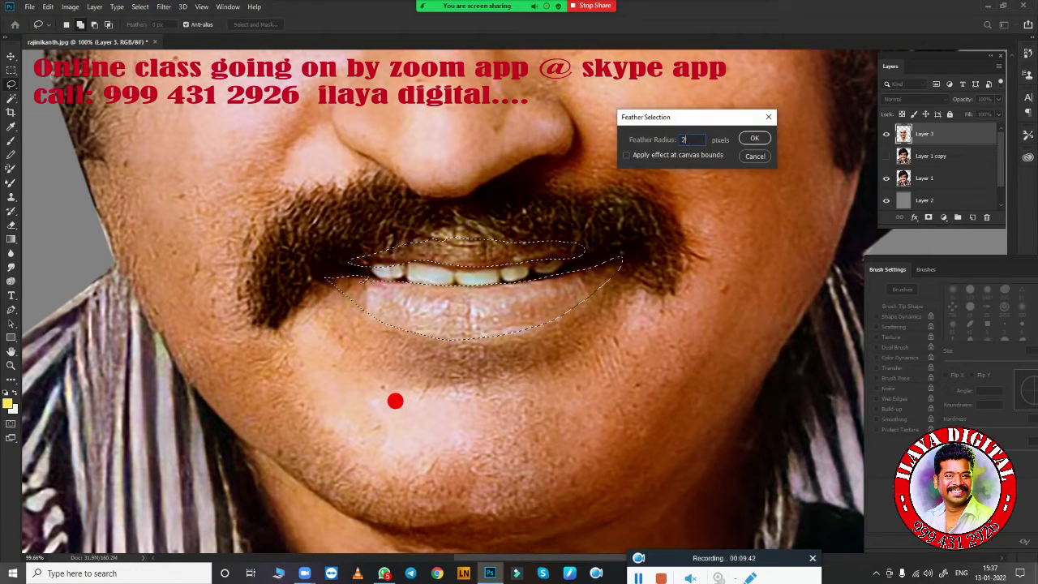
key("Return")
- In Curves, raise the Green channel's black point to turn the lips magenta
key("ctrl+m")
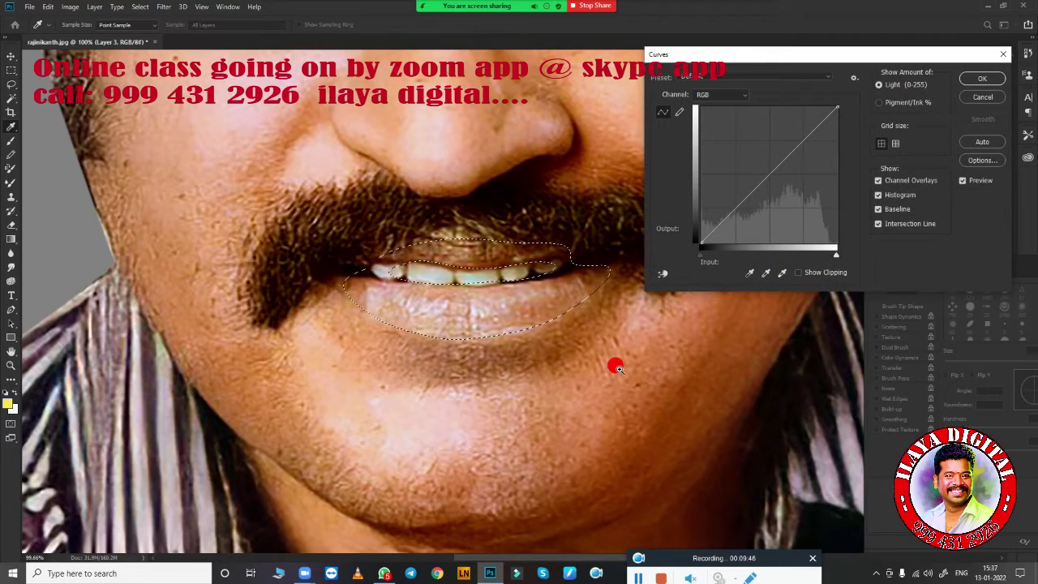
key("ctrl+0")
left_click_drag(702, 253, 710, 253)
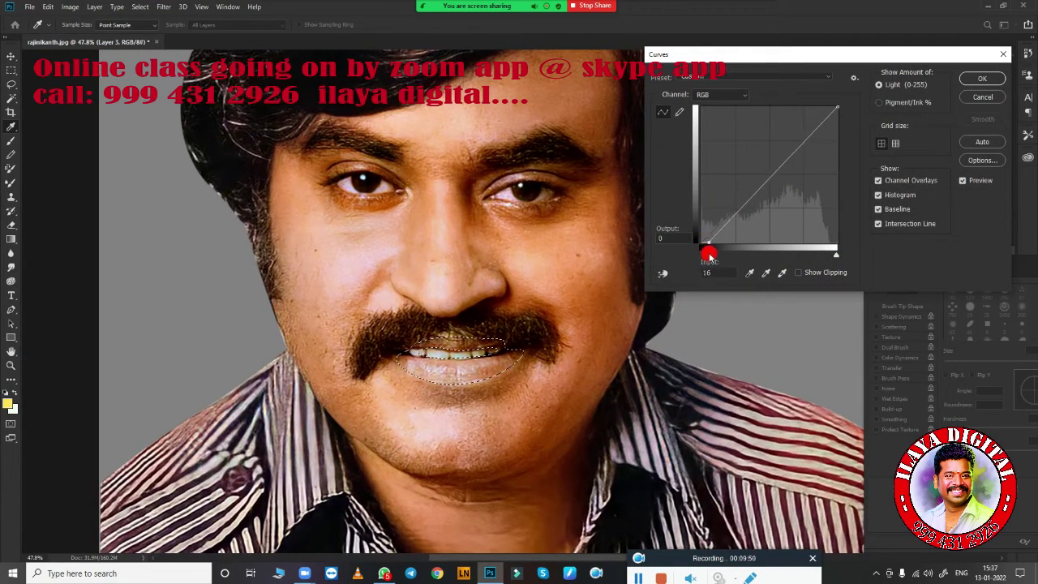
left_click(721, 95)
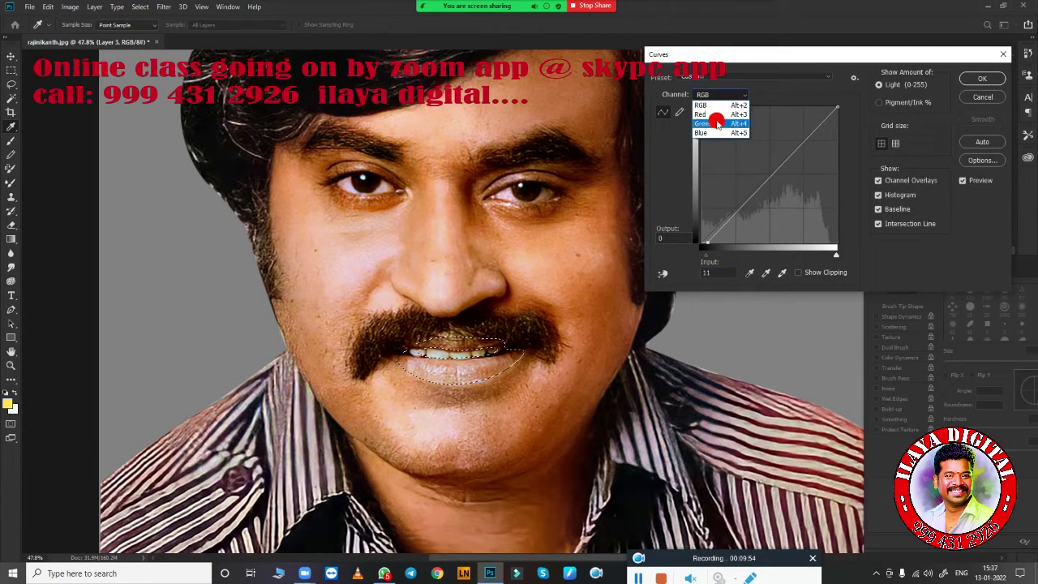
left_click(718, 116)
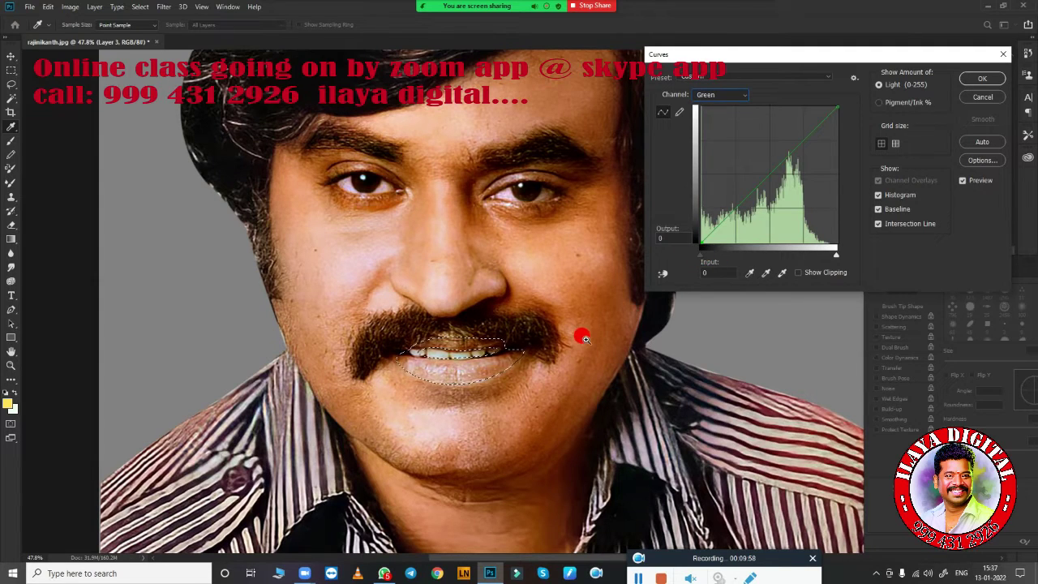
scroll(584, 338, "up", 3)
mouse_move(707, 255)
left_mouse_down()
mouse_move(795, 255)
mouse_move(695, 253)
mouse_move(721, 258)
left_mouse_up()
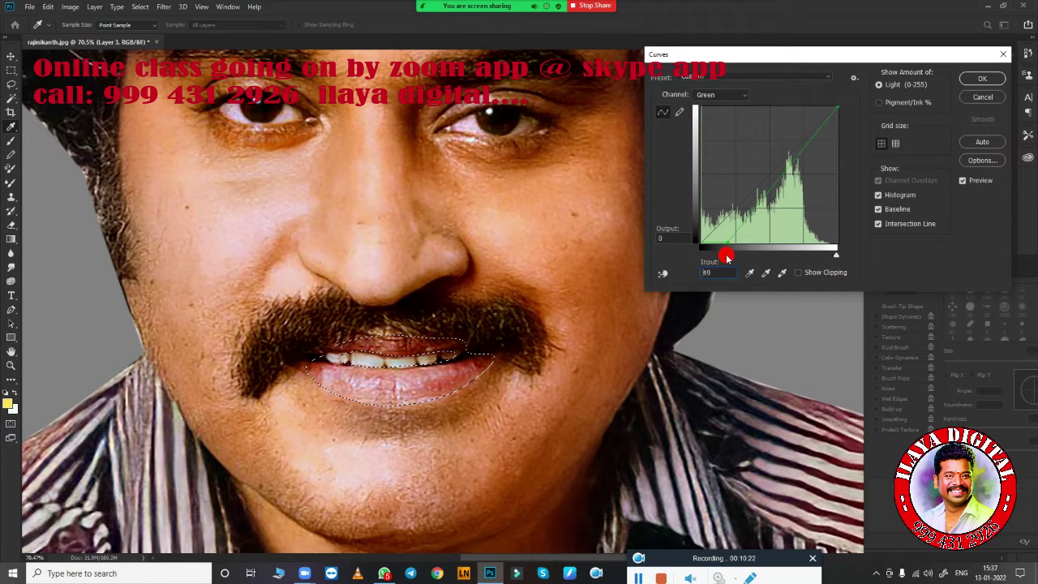
- Apply the lip curve, then copy a feathered cheek-and-nose selection onto a new layer
left_click(981, 78)
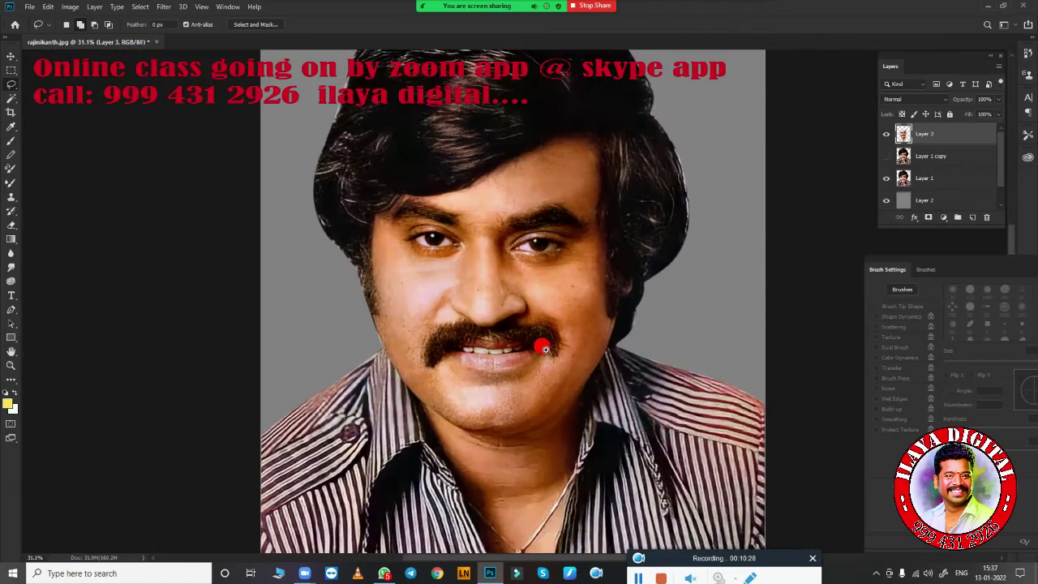
scroll(537, 342, "up", 3)
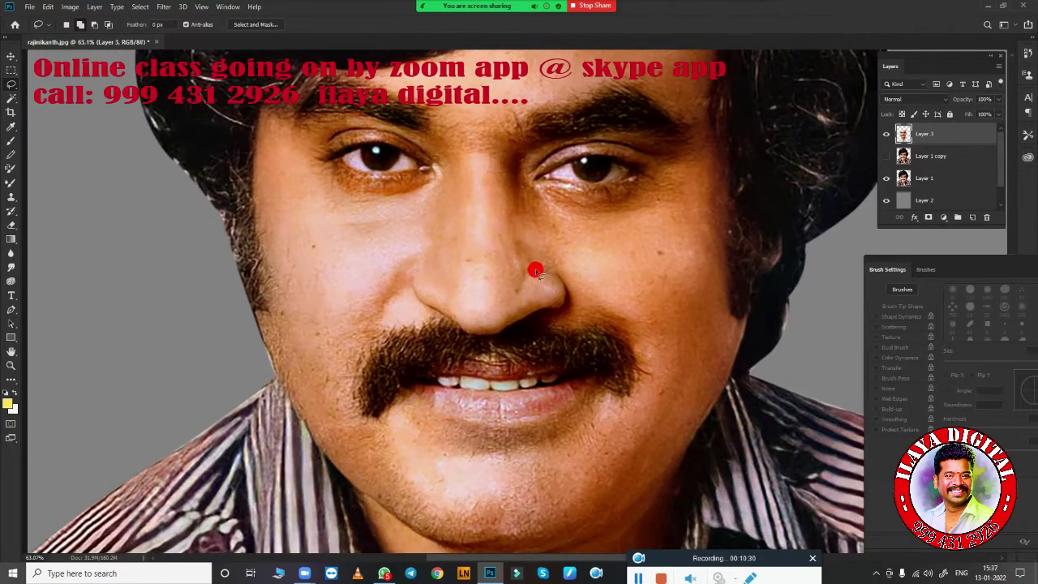
mouse_move(536, 269)
left_mouse_down()
mouse_move(637, 207)
mouse_move(483, 294)
mouse_move(676, 279)
left_mouse_up()
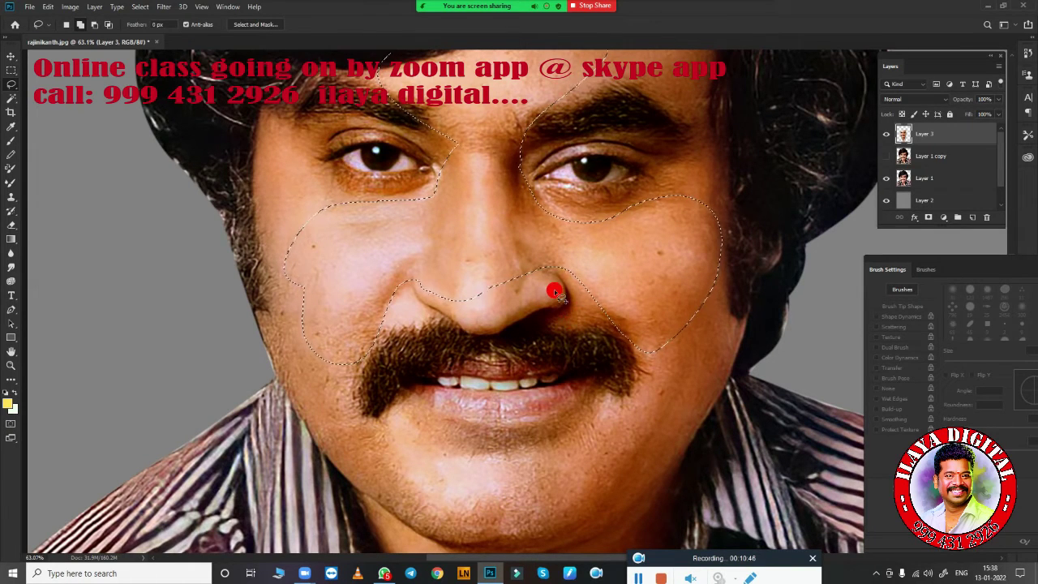
key("shift+F6")
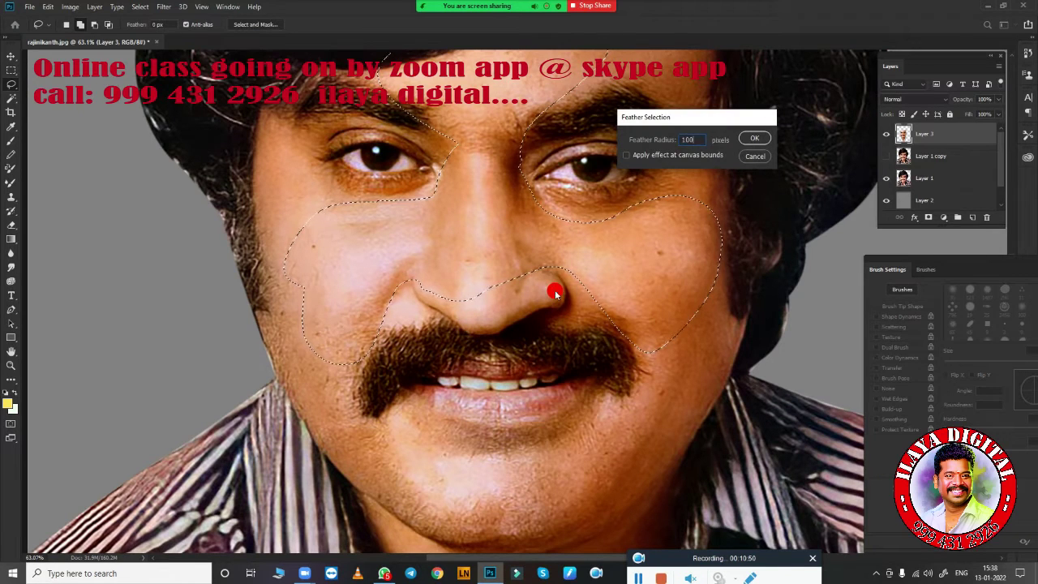
key("Return")
key("ctrl+j")
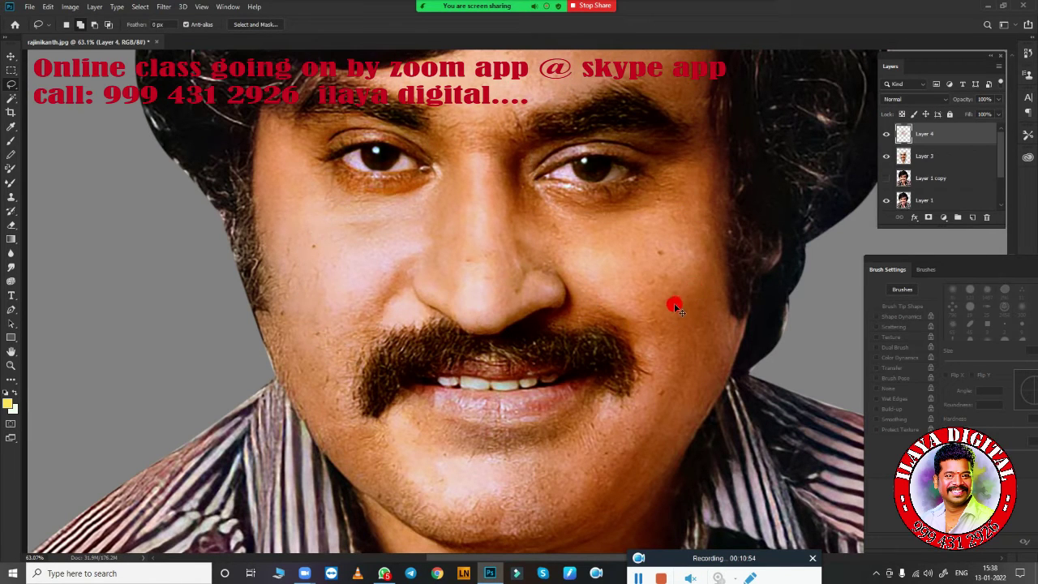
- Tint the new layer pinker by raising the Green channel black point in Curves
key("ctrl+m")
key("alt+4")
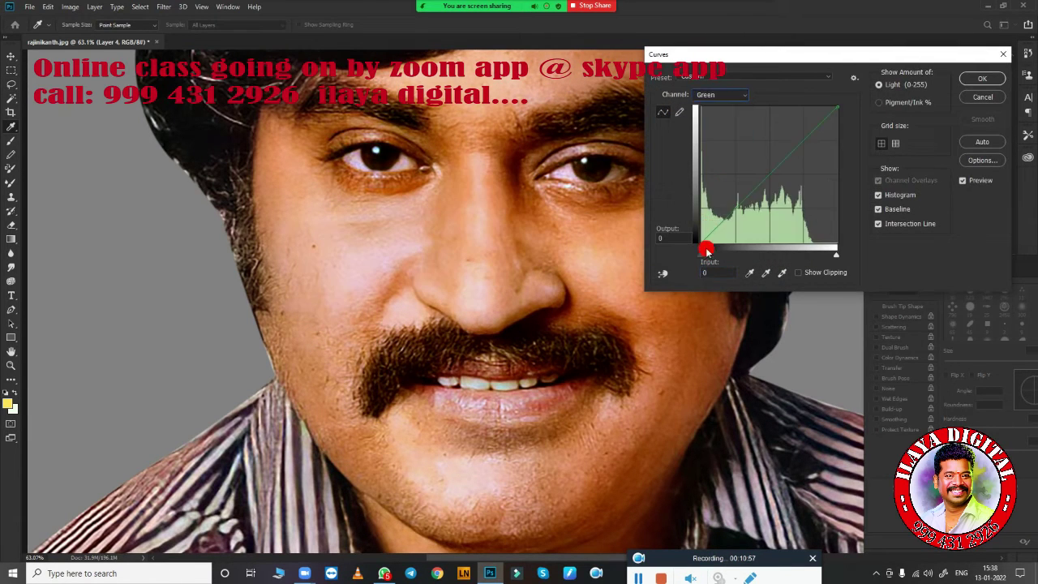
left_click_drag(707, 250, 711, 253)
left_click_drag(764, 54, 829, 61)
mouse_move(777, 262)
left_mouse_down()
mouse_move(809, 260)
mouse_move(765, 261)
left_mouse_up()
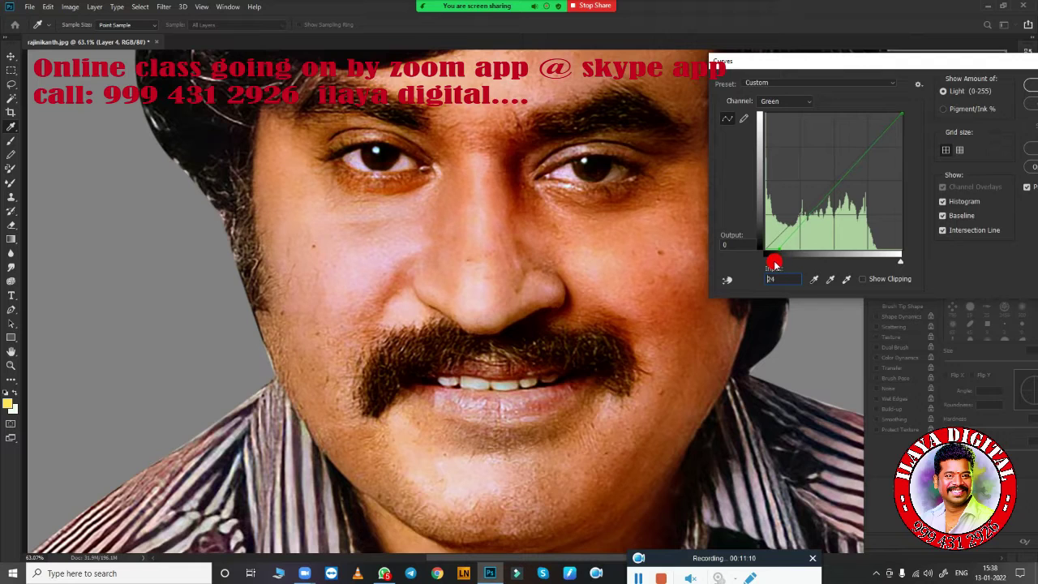
key("Return")
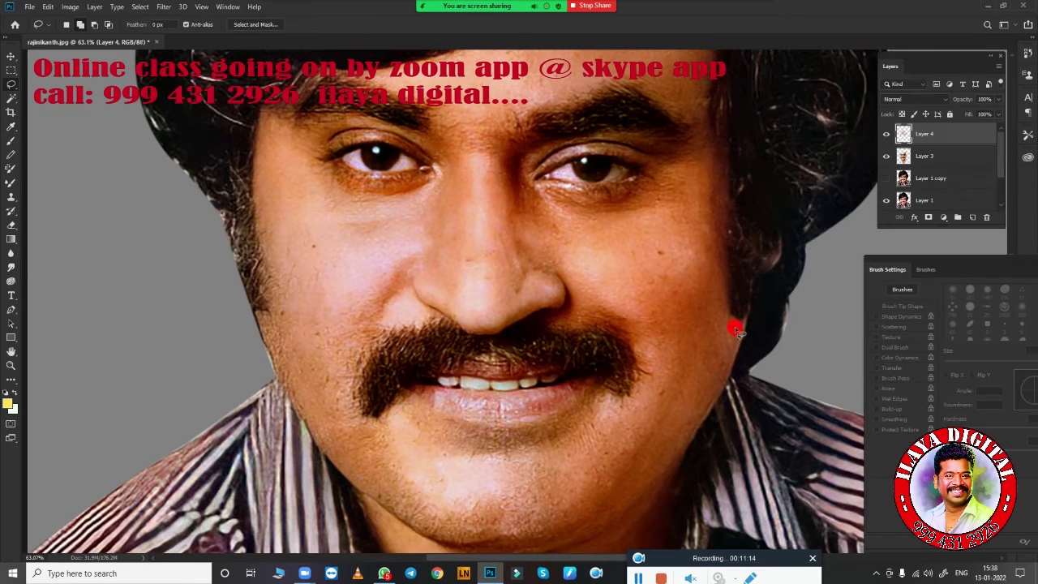
- Duplicate Layer 1 copy and merge it with Layer 3 and Layer 4 into Layer 4
key("ctrl+0")
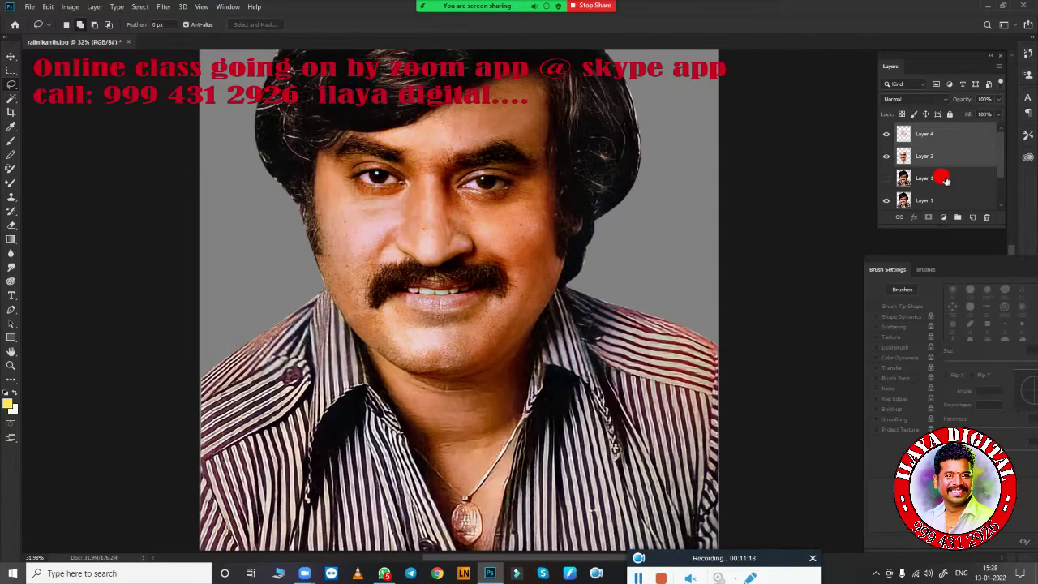
left_click(931, 177)
scroll(1001, 175, "down", 1)
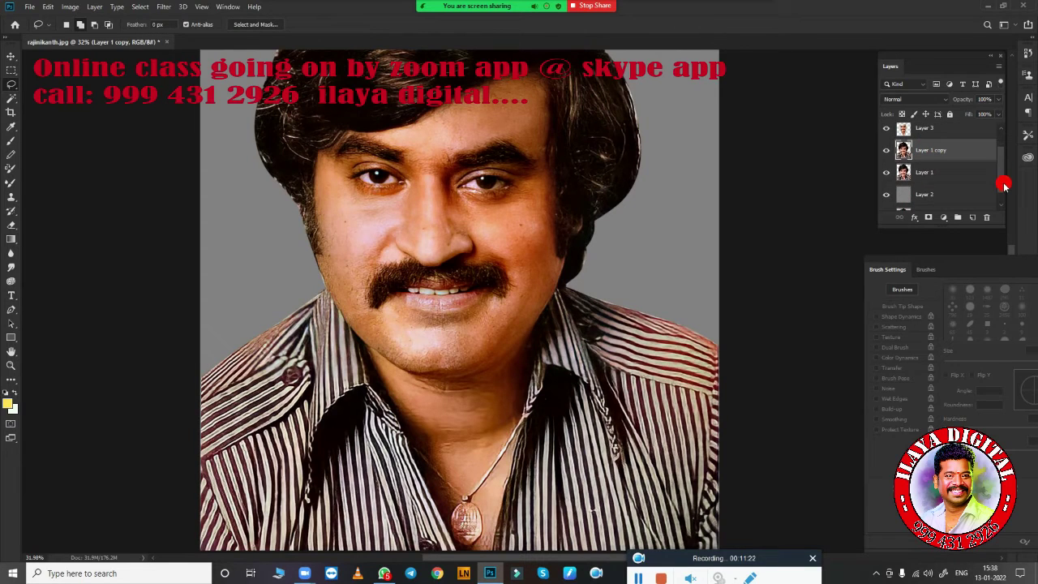
key("ctrl+j")
left_click_drag(950, 227, 952, 342)
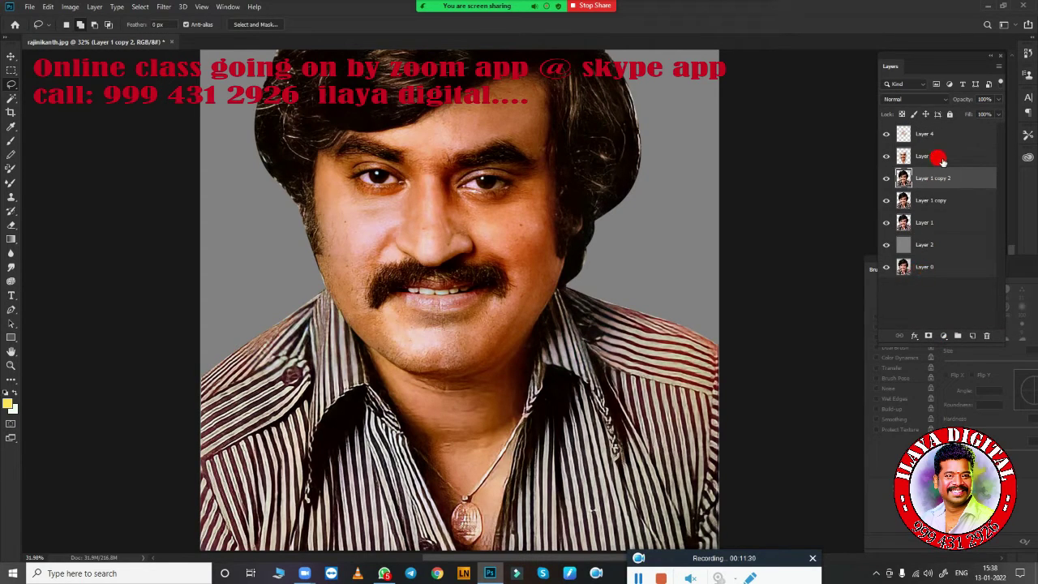
left_click(940, 158, "ctrl")
left_click(945, 135, "ctrl")
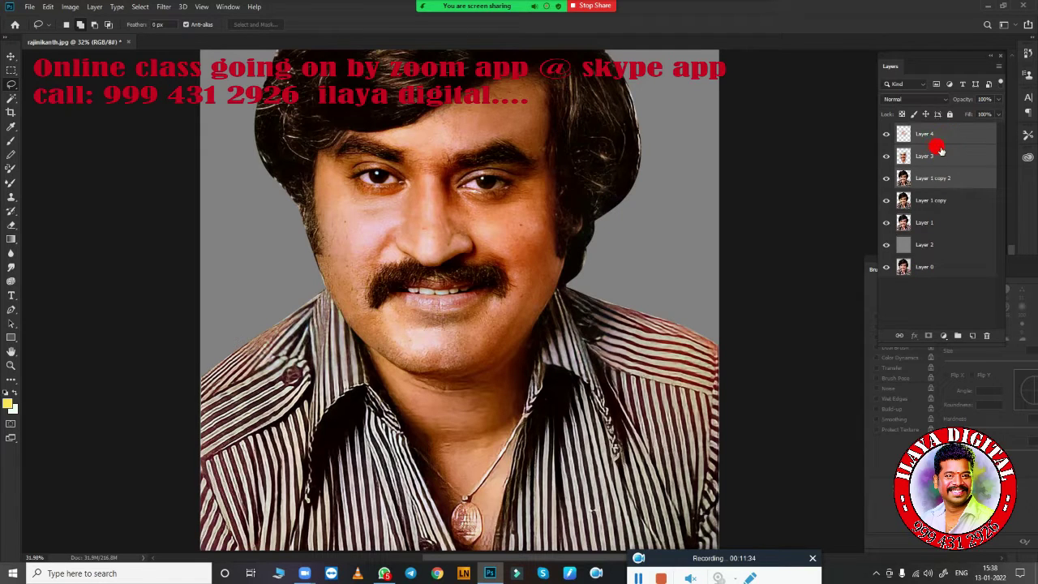
key("ctrl+e")
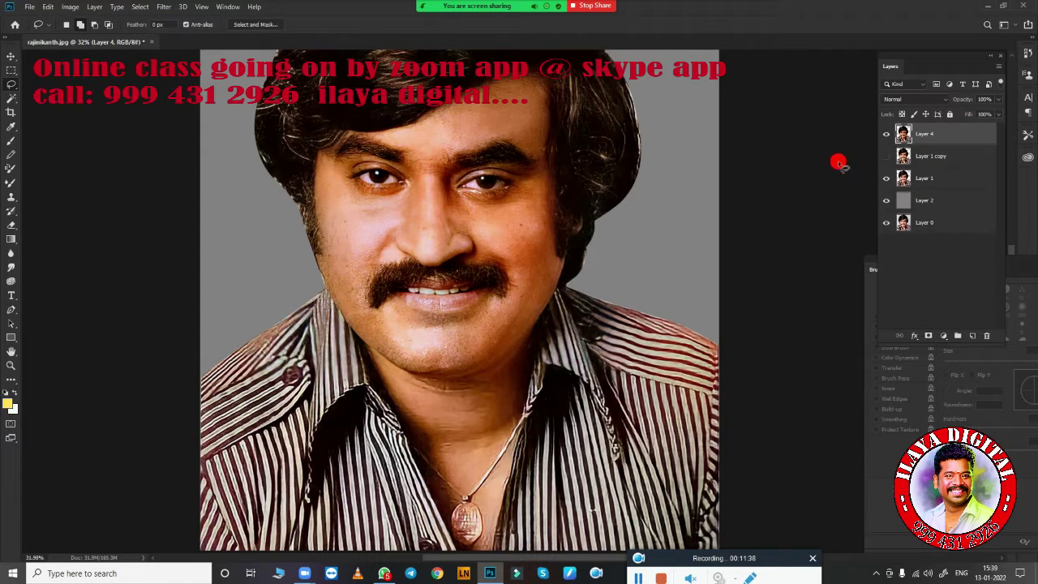
scroll(655, 266, "down", 3)
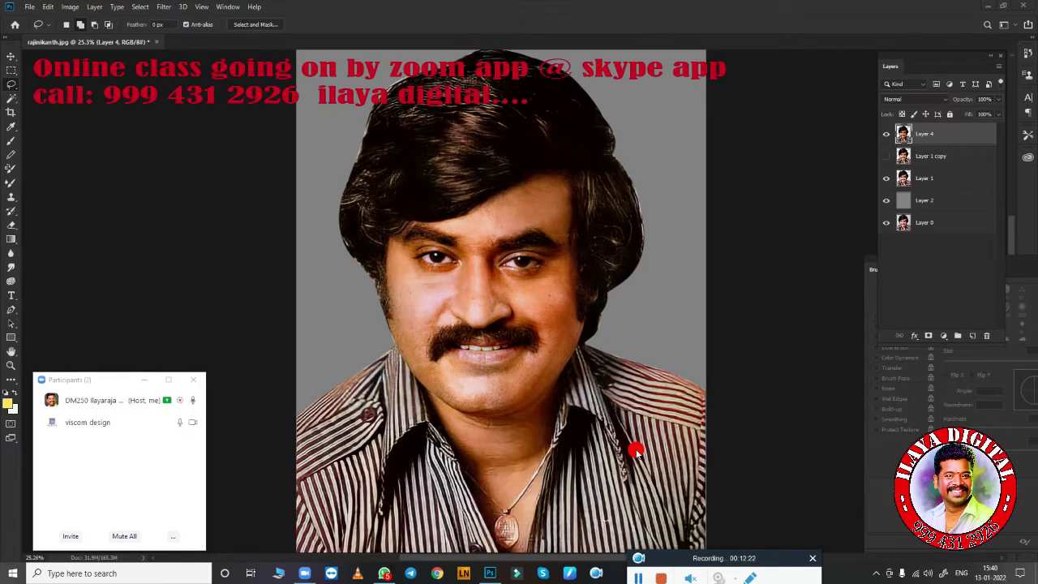
- Toggle Layer 4's visibility to compare, then add an empty Layer 5 on top
left_click(887, 133)
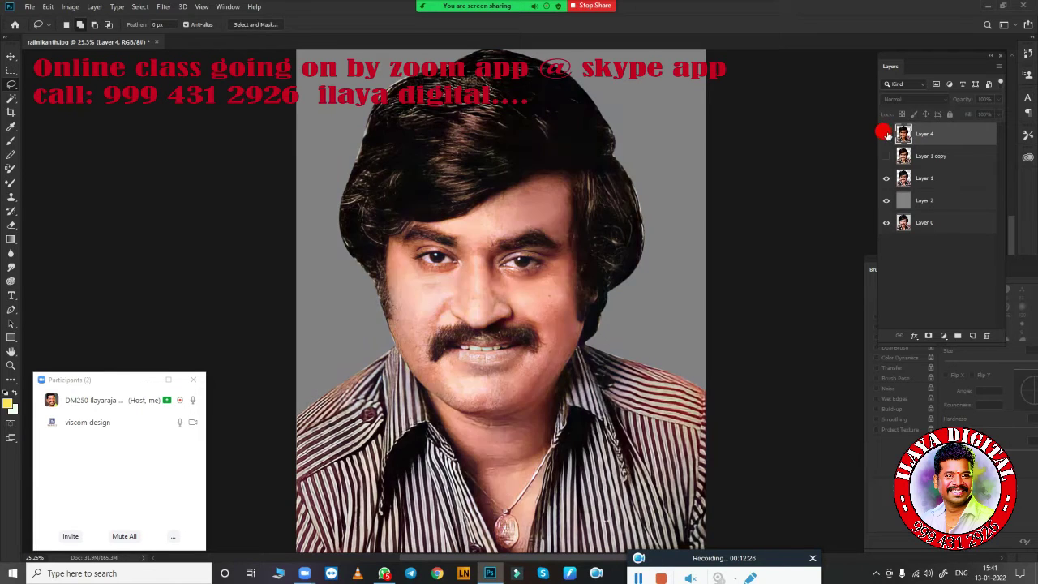
left_click(887, 132)
left_click(887, 133)
left_click(886, 134)
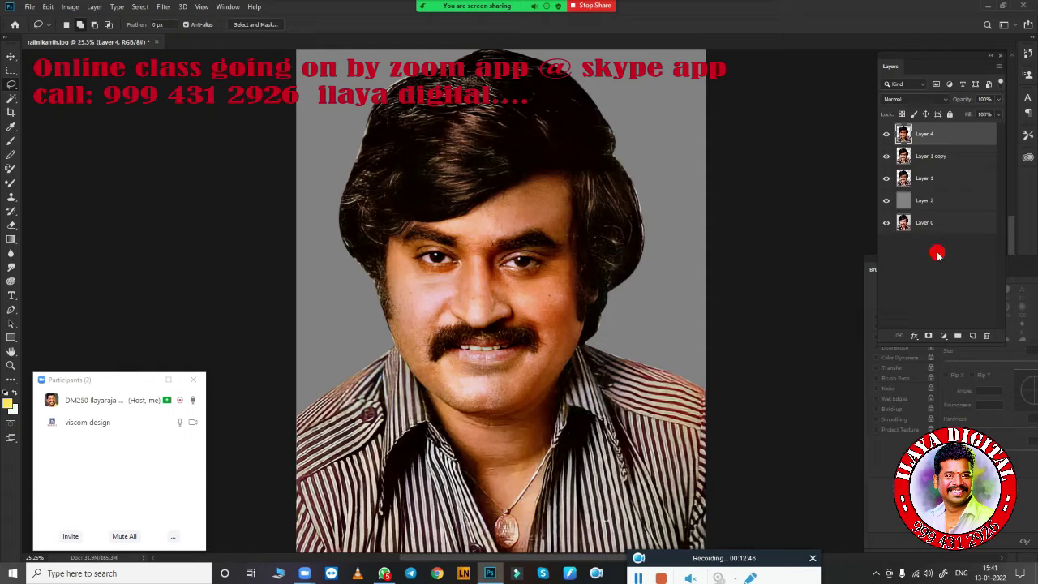
left_click(972, 337)
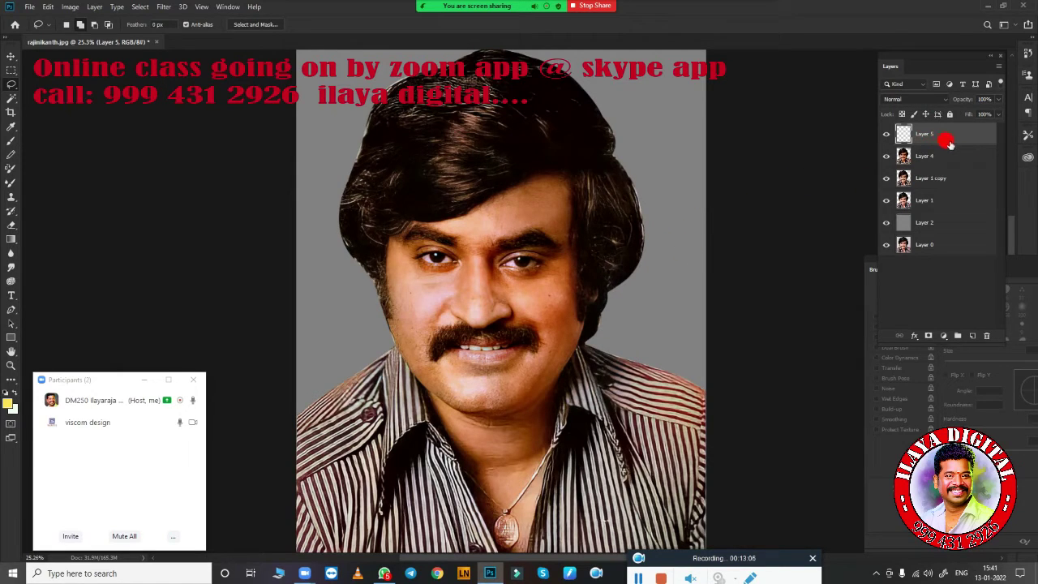
- Give the Smudge tool a large soft 300 px brush, test between the eyes, and undo the nose smudge
key("r")
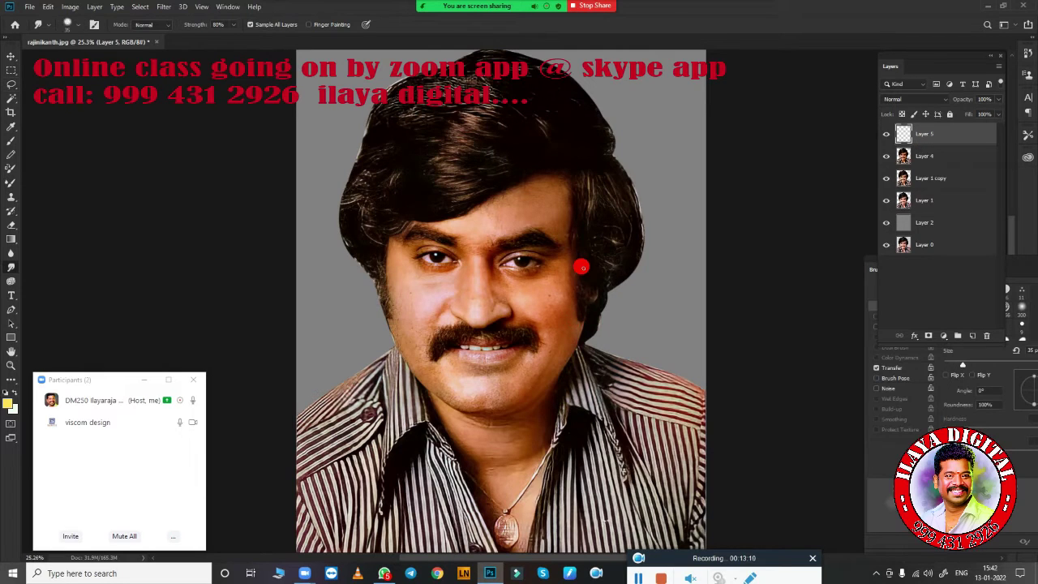
right_click(581, 266)
left_click(432, 392)
left_click(433, 174)
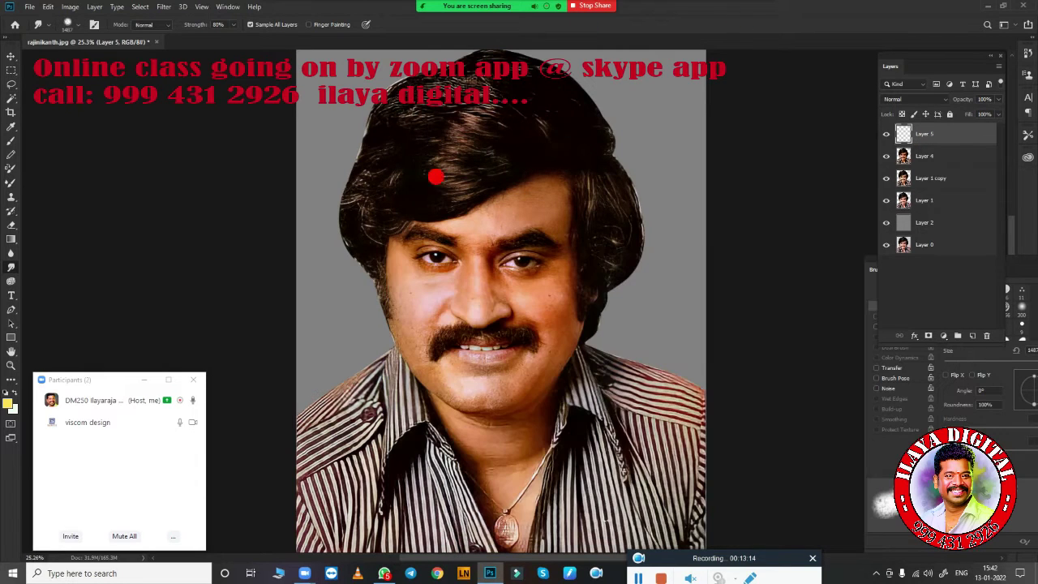
key("bracketleft")
key("bracketleft")
key("bracketleft")
key("bracketleft")
scroll(452, 260, "up", 5)
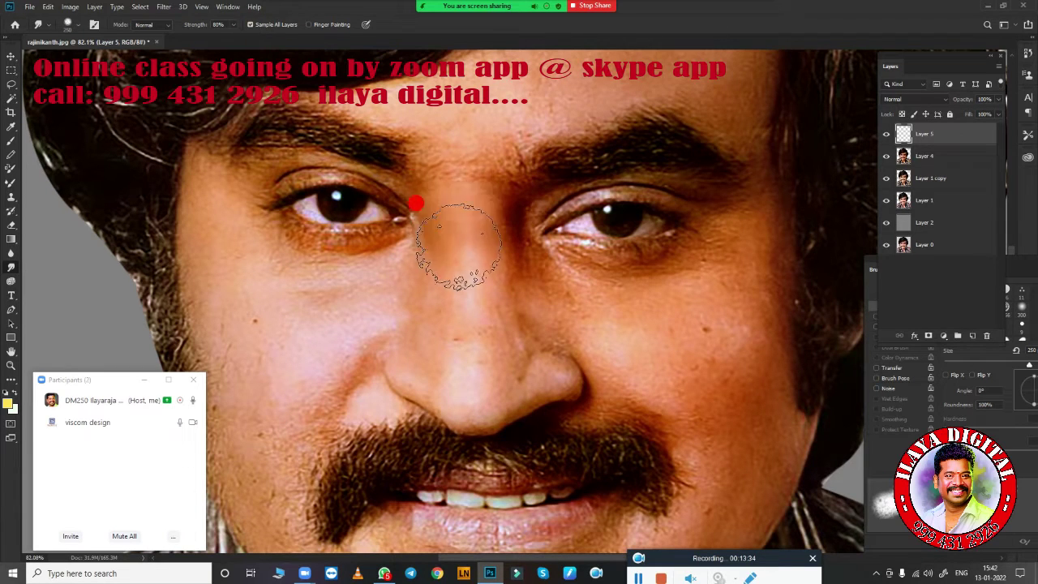
mouse_move(417, 202)
left_mouse_down()
mouse_move(480, 141)
mouse_move(389, 216)
mouse_move(511, 260)
left_mouse_up()
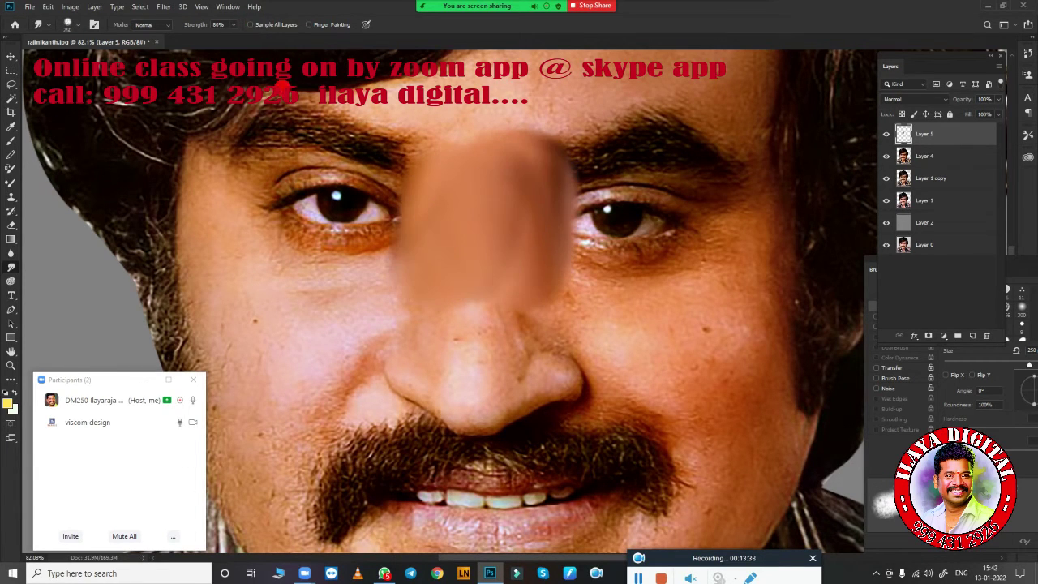
left_click_drag(387, 274, 556, 309)
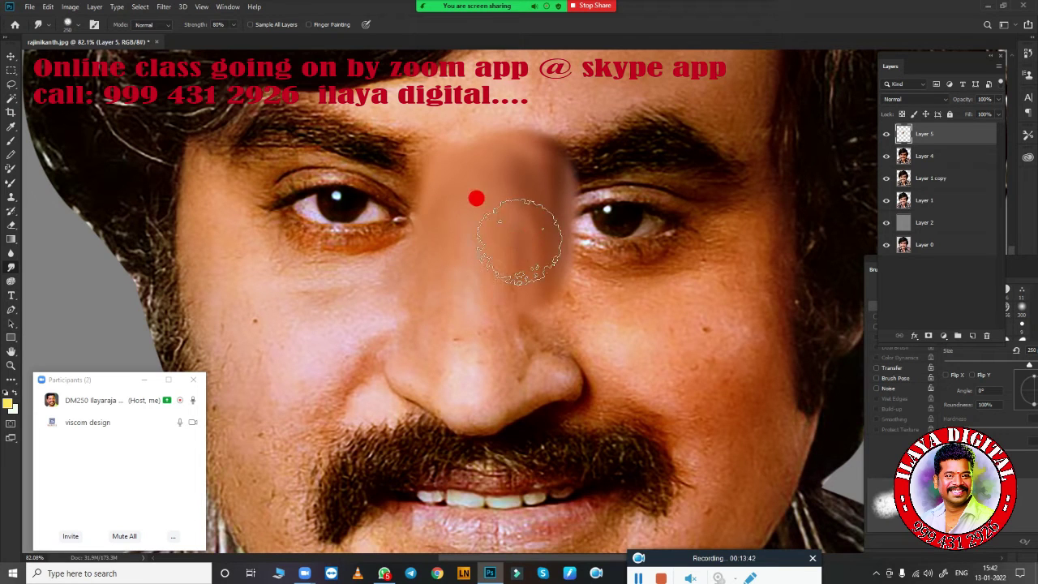
key("ctrl+z")
- Enable Sample All Layers and float the Brush Settings panel
left_click(251, 24)
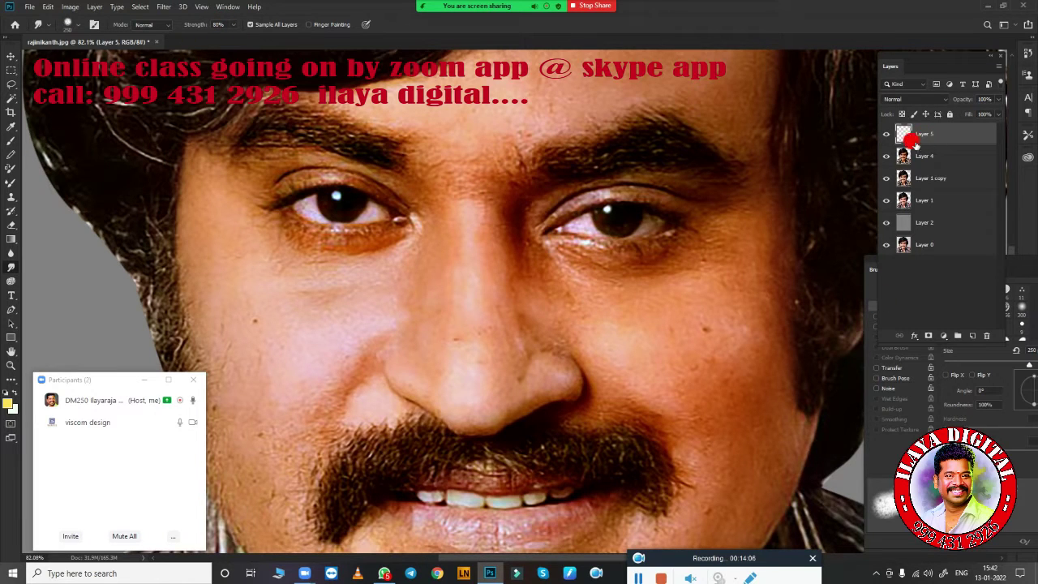
right_click(422, 178)
left_click(378, 159)
left_click(143, 379)
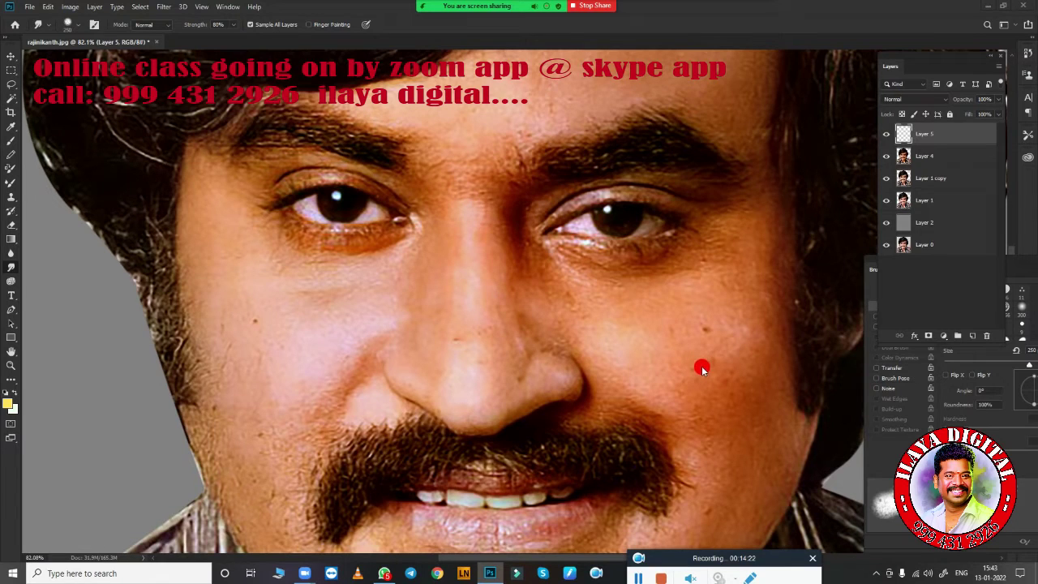
mouse_move(1016, 264)
left_mouse_down()
mouse_move(654, 191)
mouse_move(715, 166)
mouse_move(710, 174)
left_mouse_up()
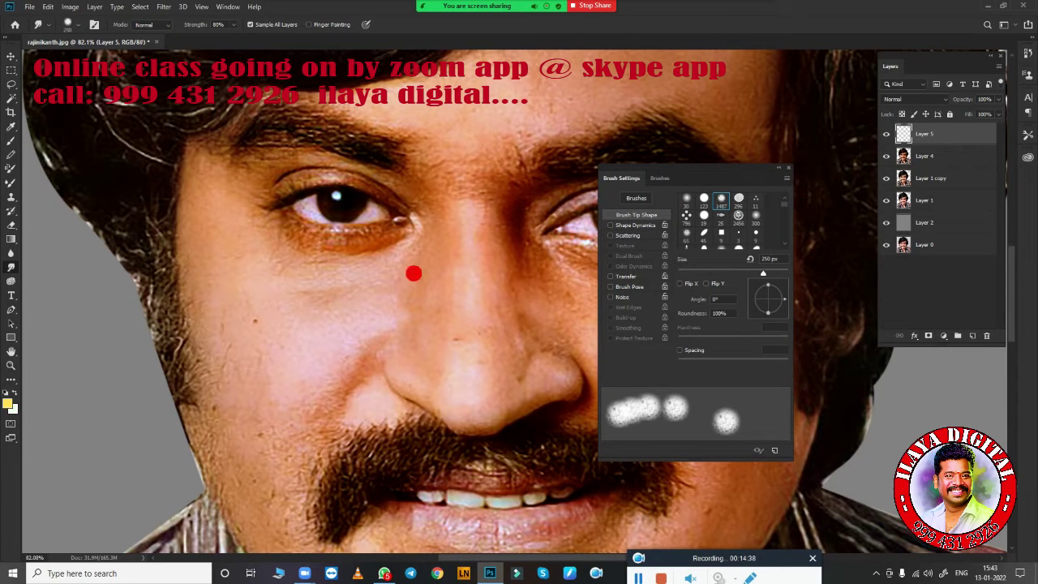
- Enable Transfer in Brush Settings with strength controlled by Pen Pressure
left_click(635, 276)
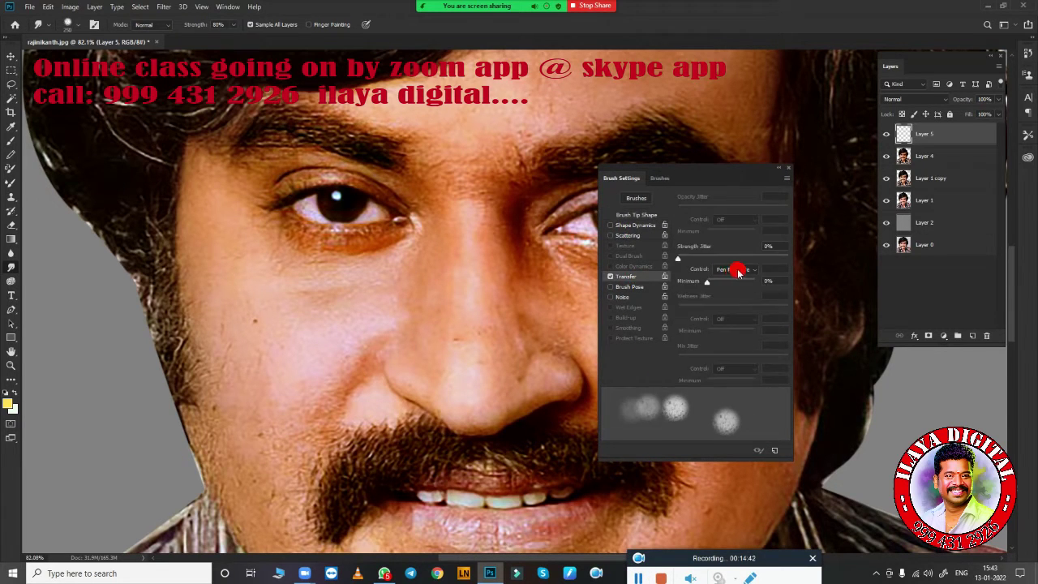
left_click(734, 270)
left_click(726, 294)
left_click(637, 214)
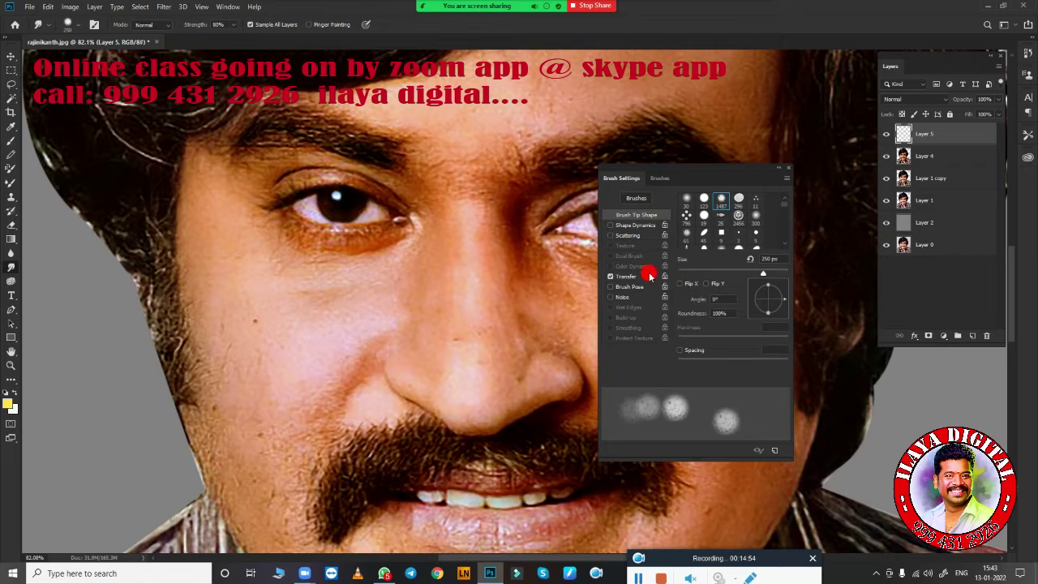
left_click(621, 277)
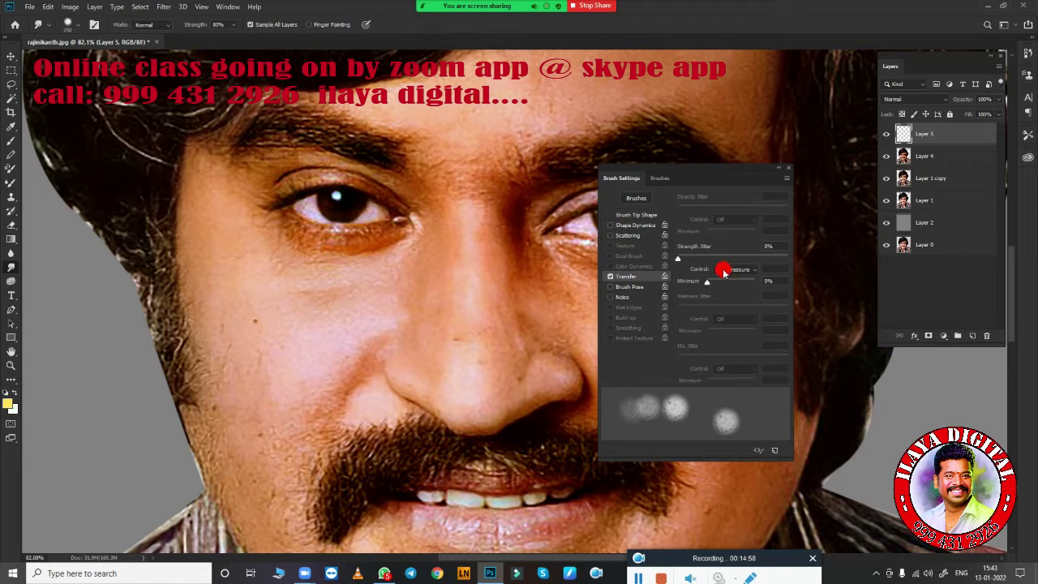
left_click(724, 272)
left_click(734, 276)
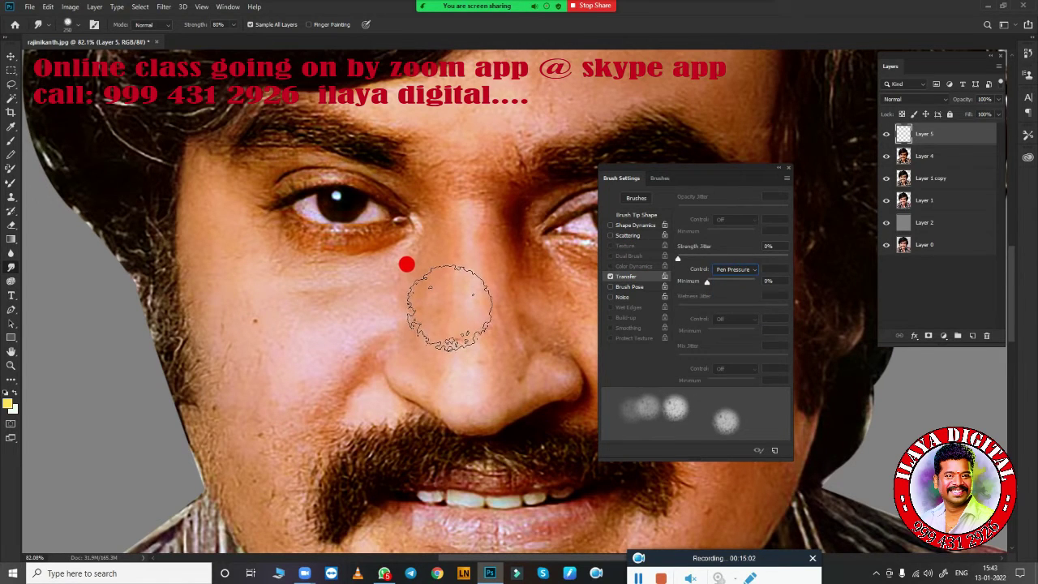
- Move Brush Settings off the face, show Brush Tip Shape, and pan to the eyes and nose
mouse_move(715, 181)
left_mouse_down()
mouse_move(757, 240)
mouse_move(587, 106)
mouse_move(850, 271)
mouse_move(915, 278)
mouse_move(755, 184)
left_mouse_up()
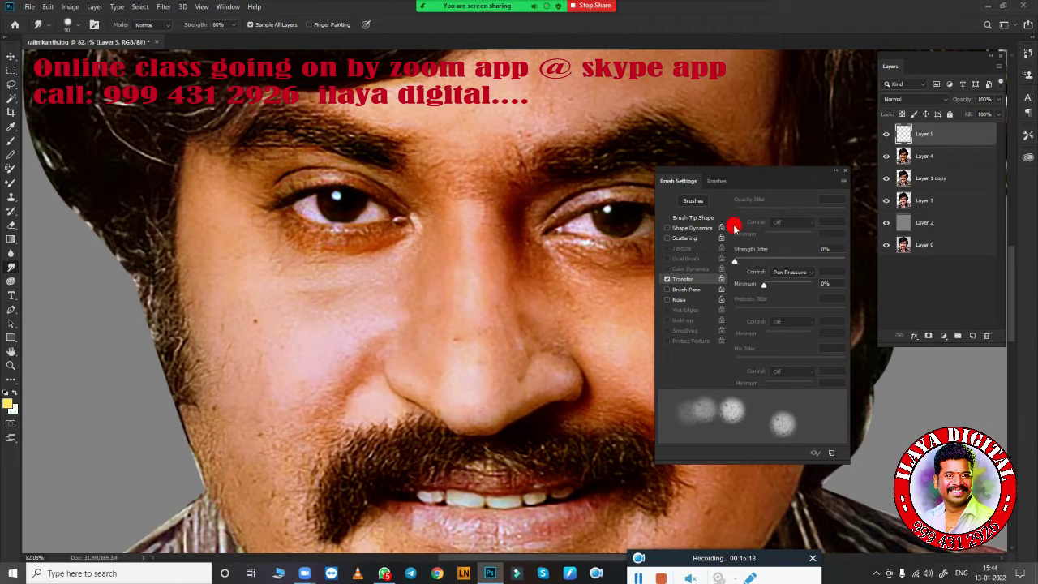
mouse_move(777, 178)
left_mouse_down()
mouse_move(651, 115)
mouse_move(728, 97)
left_mouse_up()
left_click(569, 157)
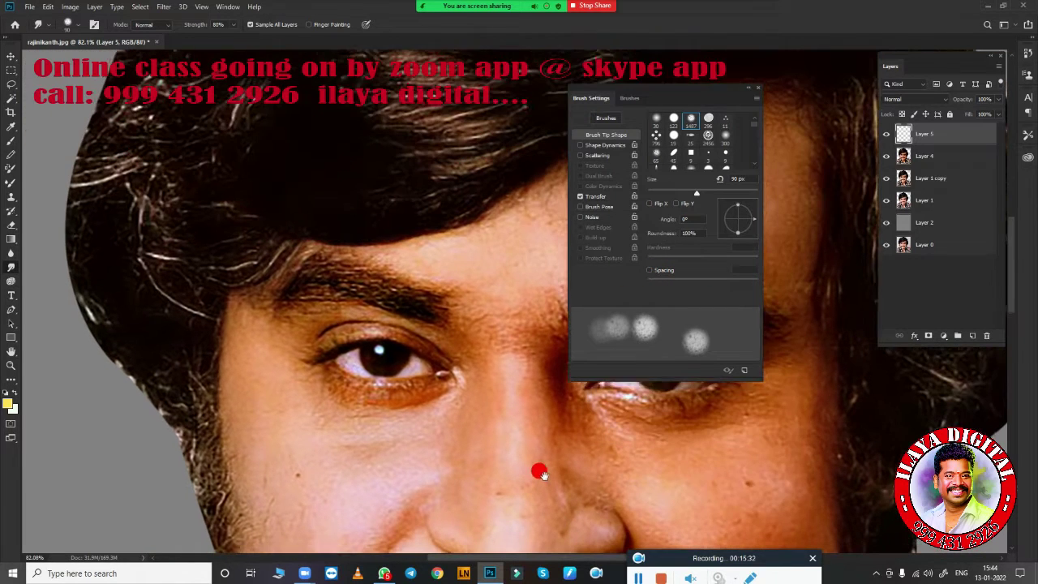
left_click_drag(538, 471, 420, 146)
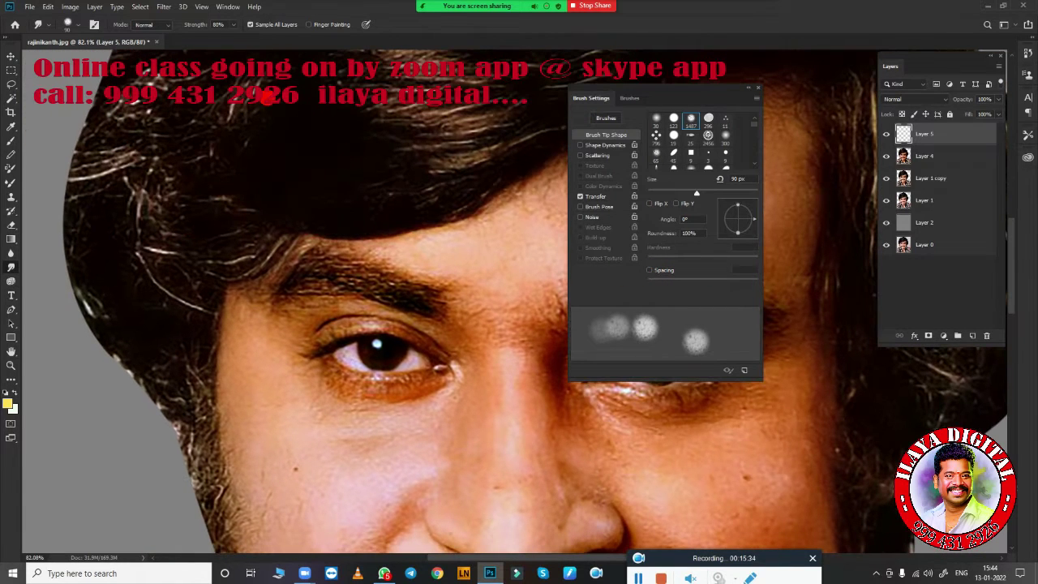
left_click_drag(419, 182, 493, 267)
left_click_drag(642, 99, 755, 202)
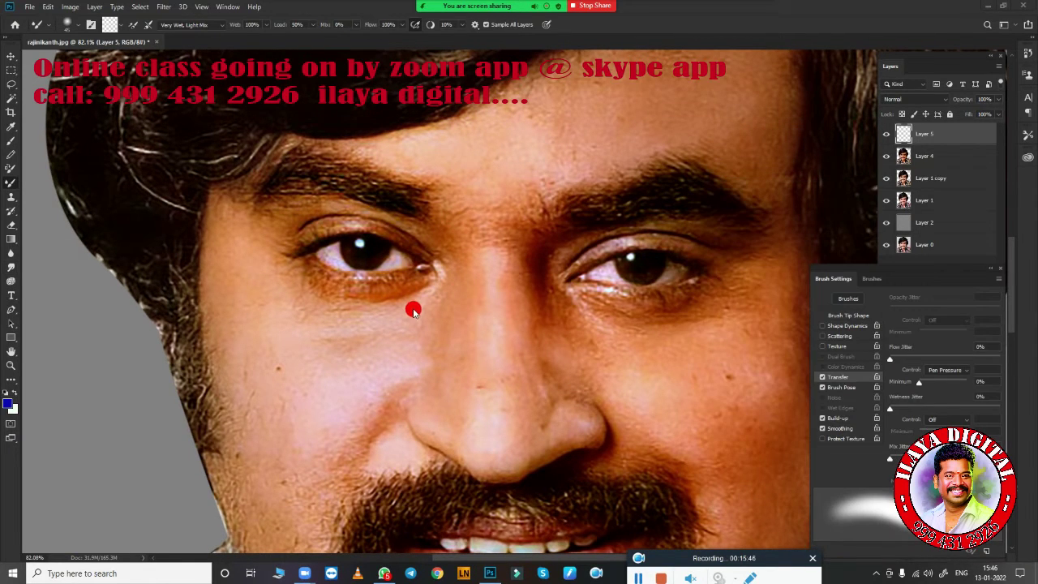
- Switch to the Smudge tool and zoom in on the nose
key("r")
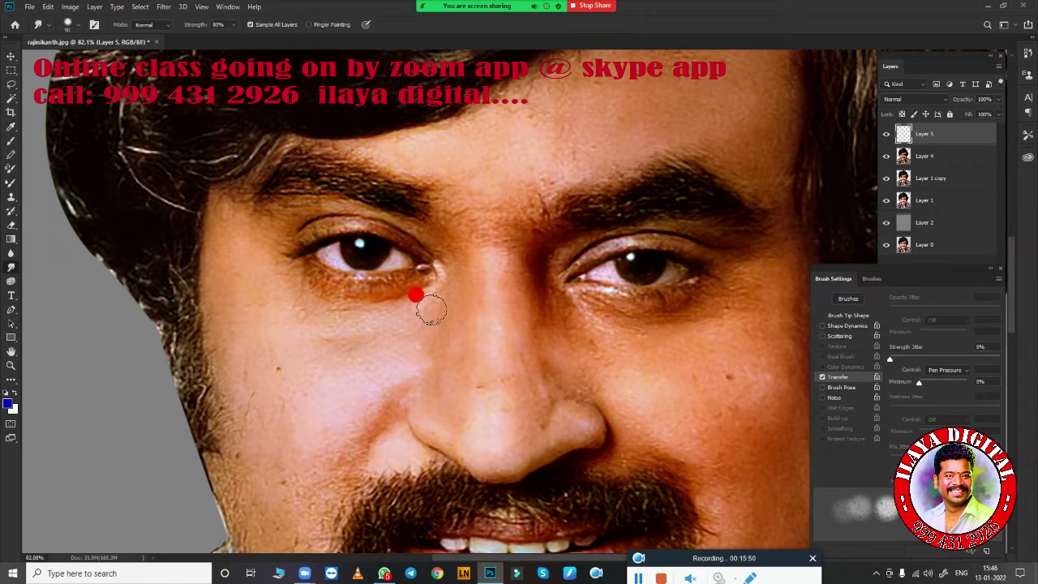
key("b")
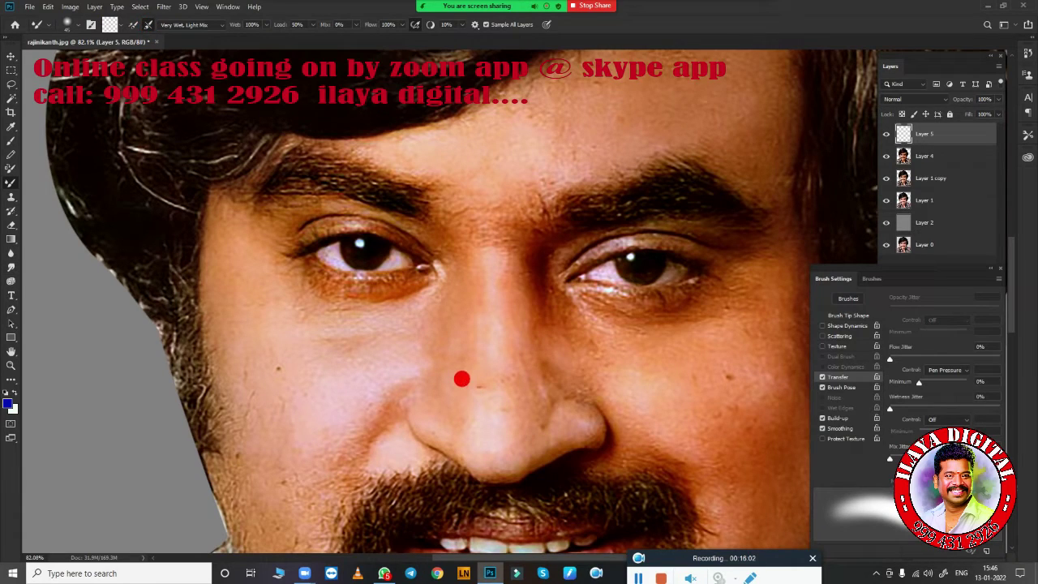
key("r")
scroll(579, 329, "up", 1)
scroll(577, 215, "up", 1)
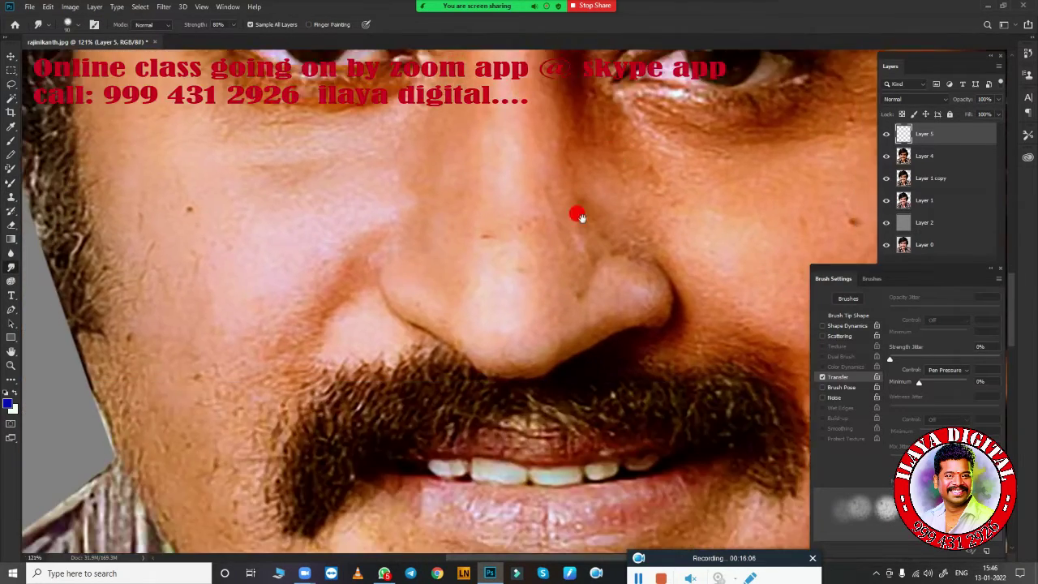
scroll(576, 215, "down", 2)
scroll(540, 303, "up", 1)
scroll(589, 295, "up", 1)
scroll(566, 259, "down", 1)
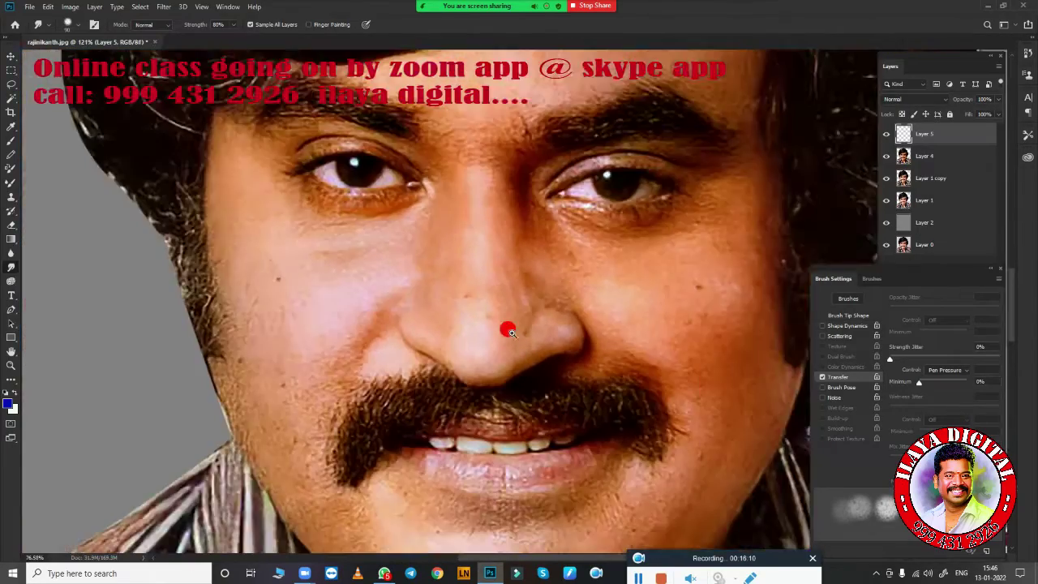
scroll(507, 330, "down", 2)
scroll(537, 308, "up", 3)
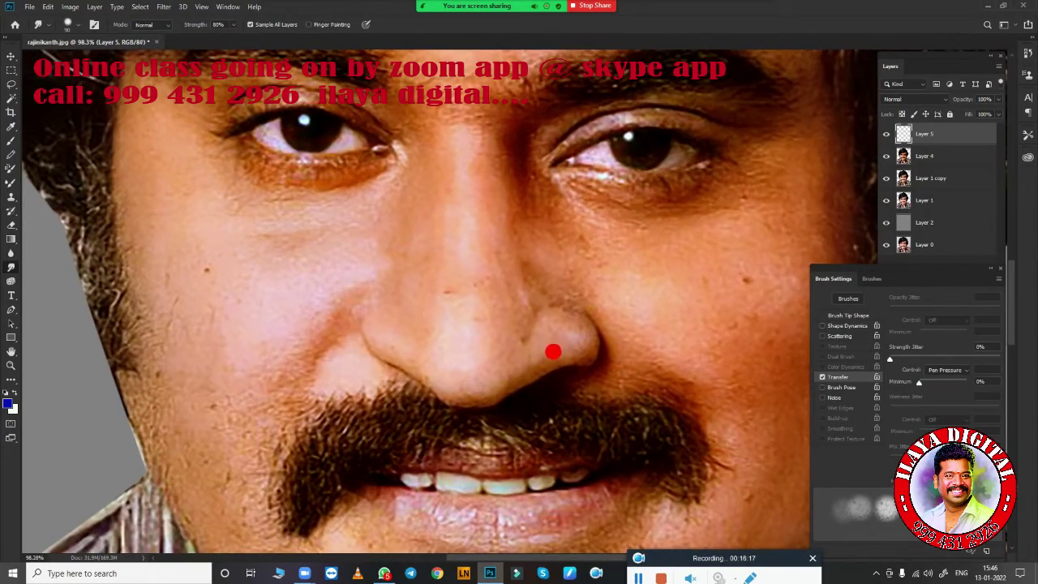
scroll(572, 341, "up", 2)
scroll(604, 352, "up", 2)
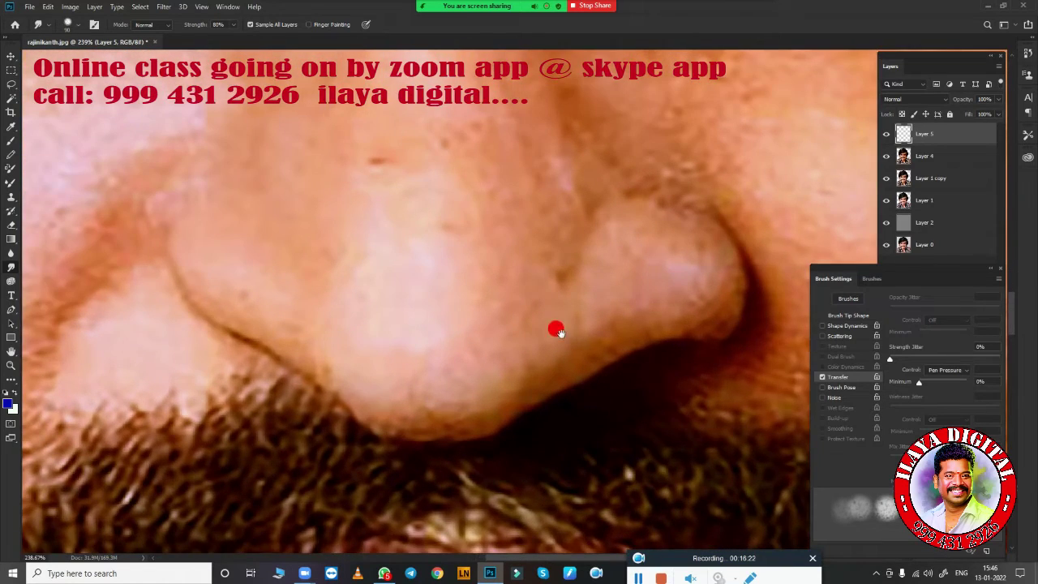
scroll(556, 330, "down", 2)
scroll(540, 375, "up", 2)
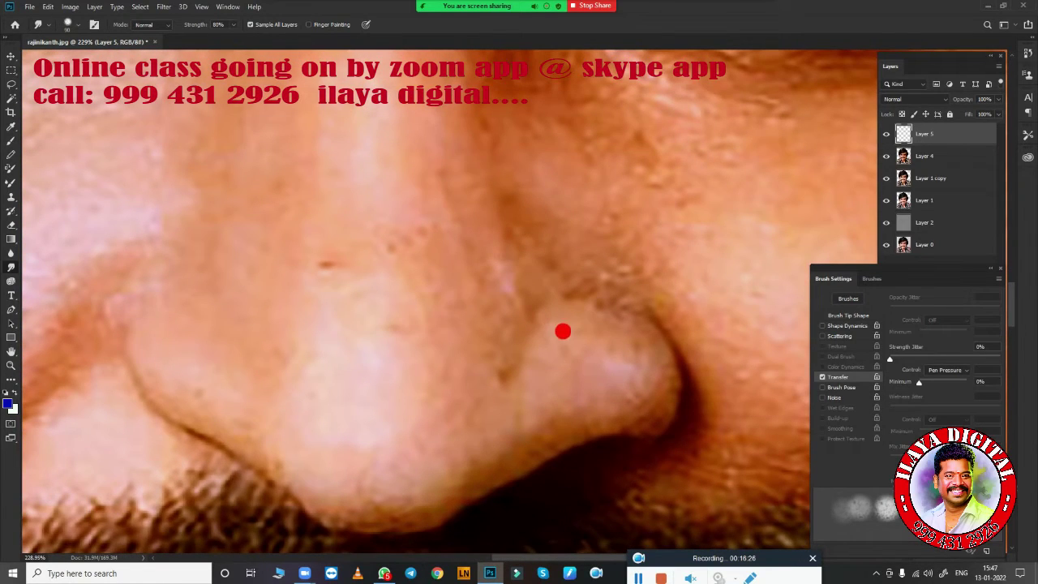
- Smudge the skin around the nose tip and along its lower edge
left_click_drag(625, 384, 593, 253)
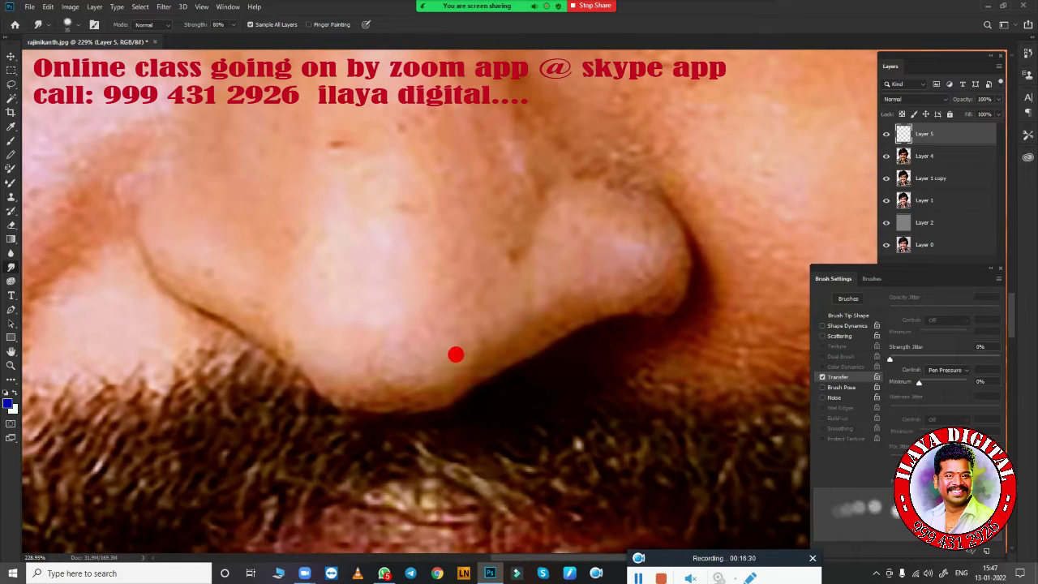
mouse_move(456, 354)
left_mouse_down()
mouse_move(433, 348)
mouse_move(403, 359)
mouse_move(427, 344)
left_mouse_up()
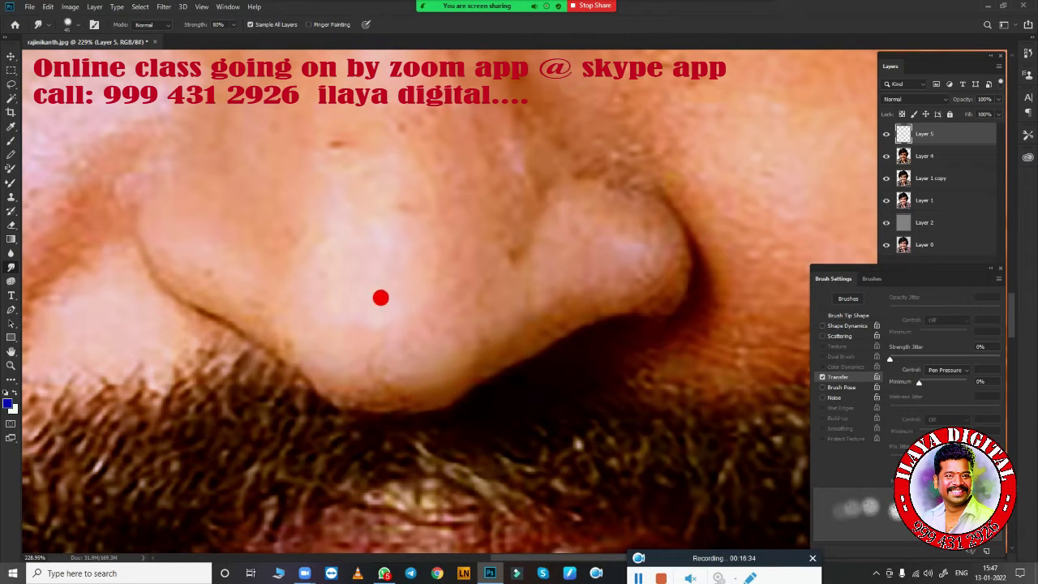
mouse_move(340, 352)
left_mouse_down()
mouse_move(387, 367)
mouse_move(351, 299)
mouse_move(308, 308)
mouse_move(341, 341)
mouse_move(313, 336)
mouse_move(473, 253)
mouse_move(463, 308)
mouse_move(505, 300)
mouse_move(477, 325)
mouse_move(546, 294)
mouse_move(504, 328)
mouse_move(556, 289)
mouse_move(510, 355)
mouse_move(459, 341)
mouse_move(390, 372)
mouse_move(640, 209)
mouse_move(551, 335)
mouse_move(317, 332)
mouse_move(267, 300)
mouse_move(297, 333)
mouse_move(265, 301)
mouse_move(303, 331)
mouse_move(390, 347)
mouse_move(361, 351)
mouse_move(394, 319)
mouse_move(386, 352)
mouse_move(488, 282)
left_mouse_up()
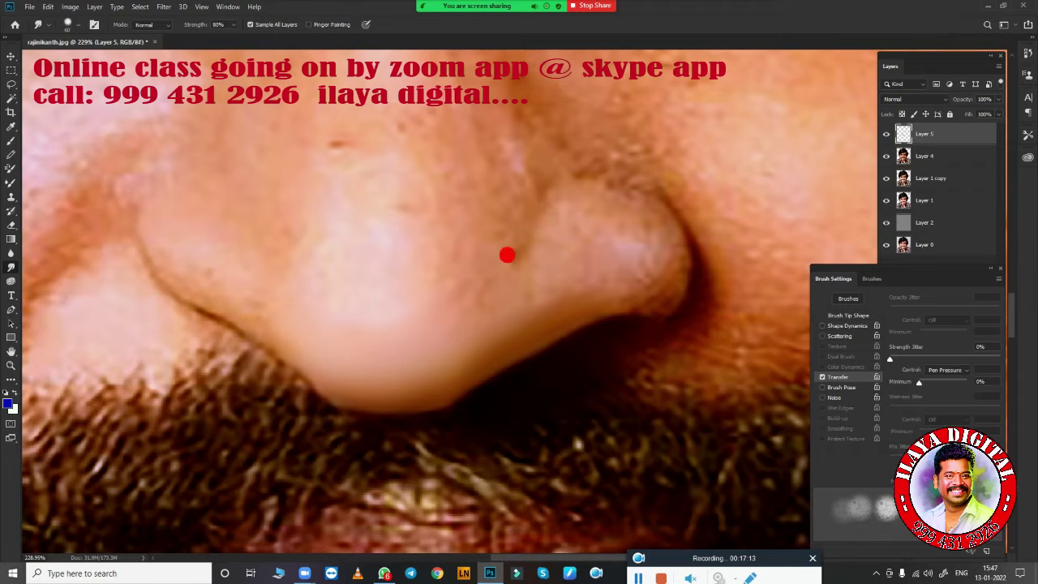
scroll(507, 252, "down", 1)
scroll(565, 273, "down", 1)
- Smooth the skin above and beside the nostril, plus its tip and crease
mouse_move(576, 284)
left_mouse_down()
mouse_move(574, 262)
mouse_move(565, 267)
mouse_move(543, 235)
mouse_move(554, 273)
mouse_move(547, 268)
mouse_move(538, 321)
mouse_move(558, 262)
mouse_move(528, 313)
mouse_move(605, 344)
mouse_move(540, 370)
left_mouse_up()
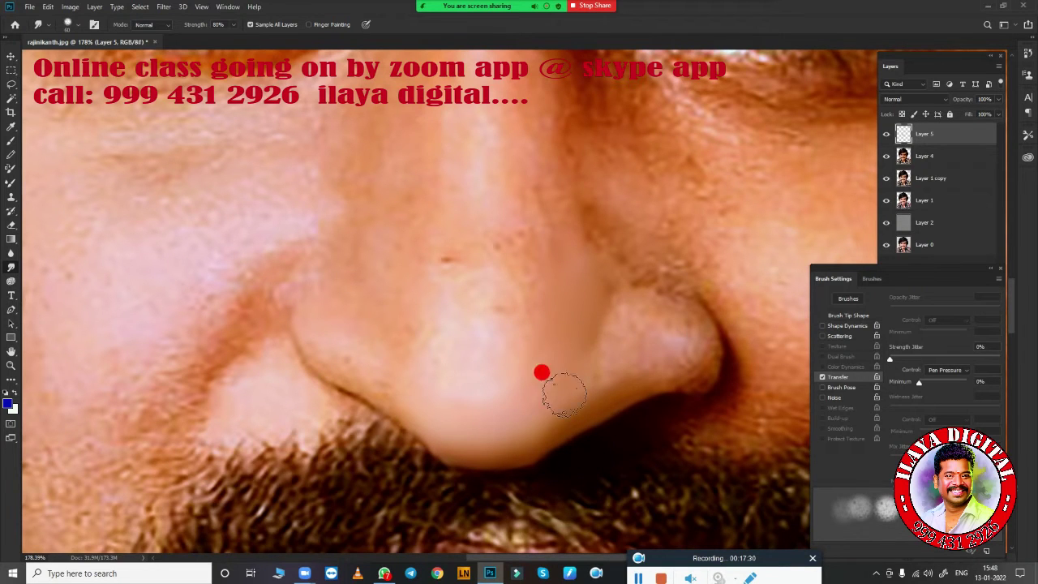
left_click_drag(630, 370, 468, 362)
scroll(532, 342, "up", 1)
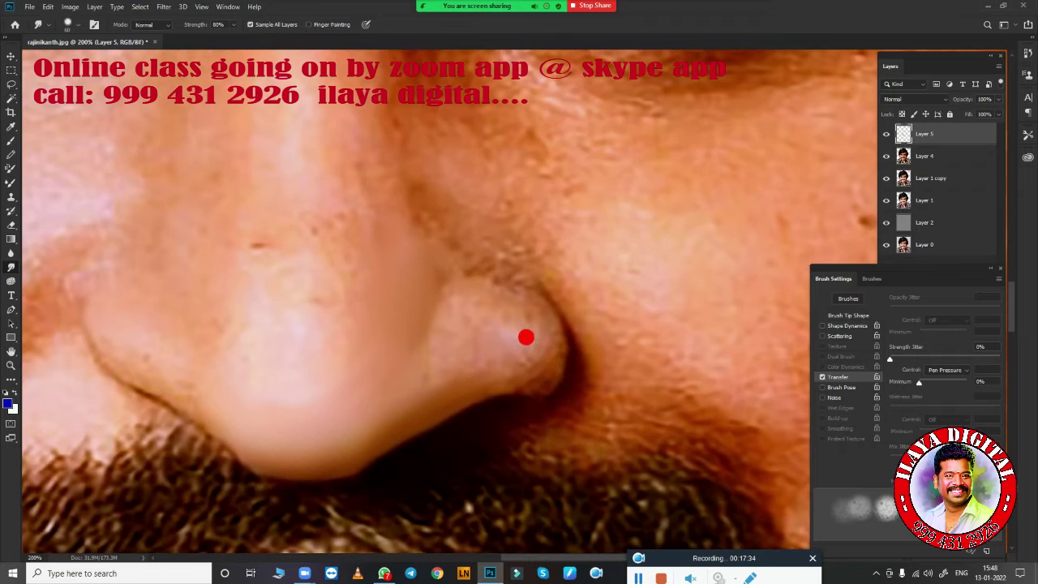
scroll(525, 338, "up", 1)
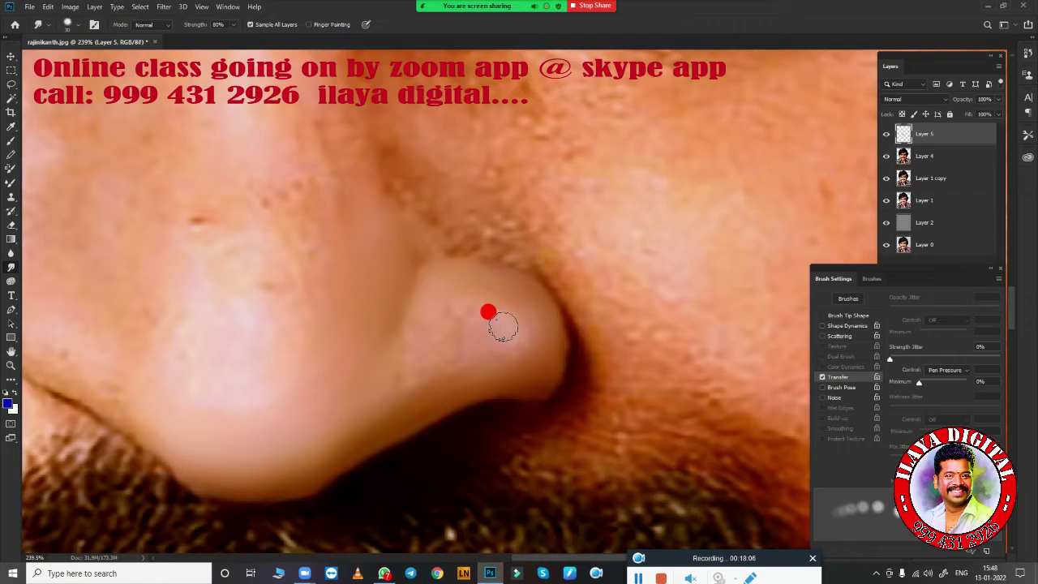
left_click_drag(502, 327, 502, 333)
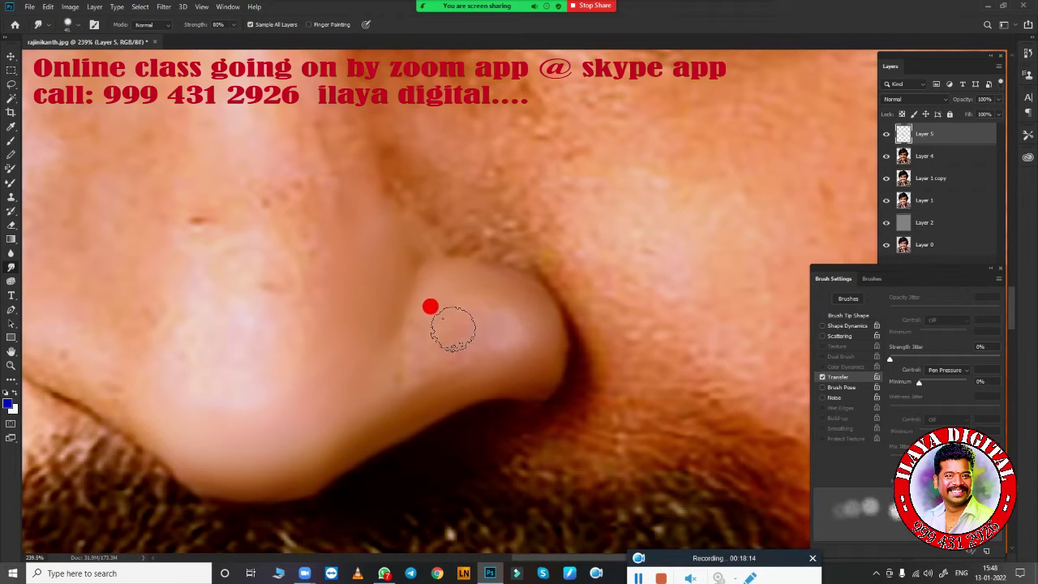
left_click_drag(422, 327, 411, 390)
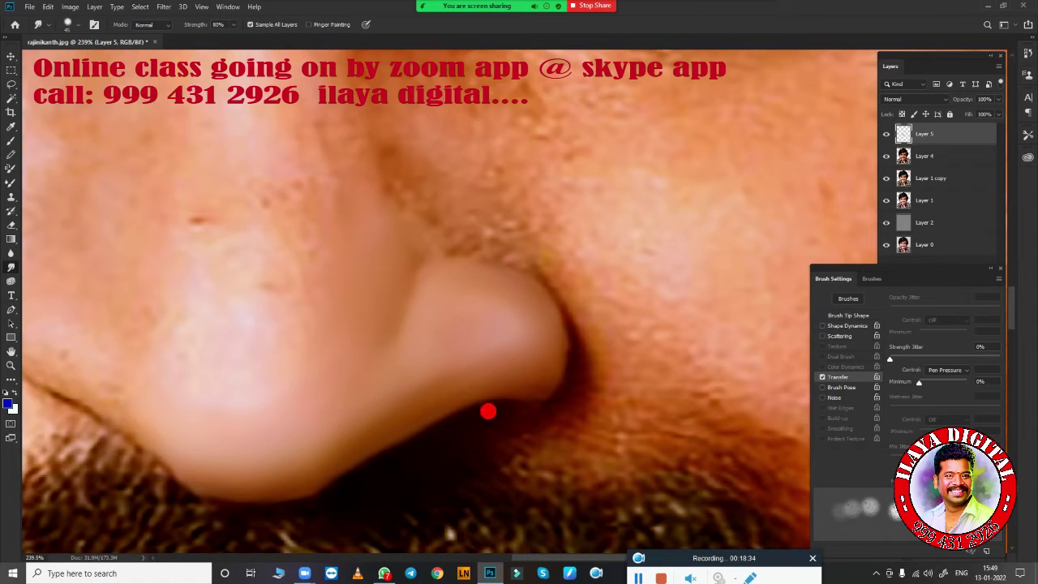
scroll(488, 412, "down", 4)
scroll(457, 440, "up", 3)
scroll(535, 410, "up", 2)
scroll(516, 348, "up", 1)
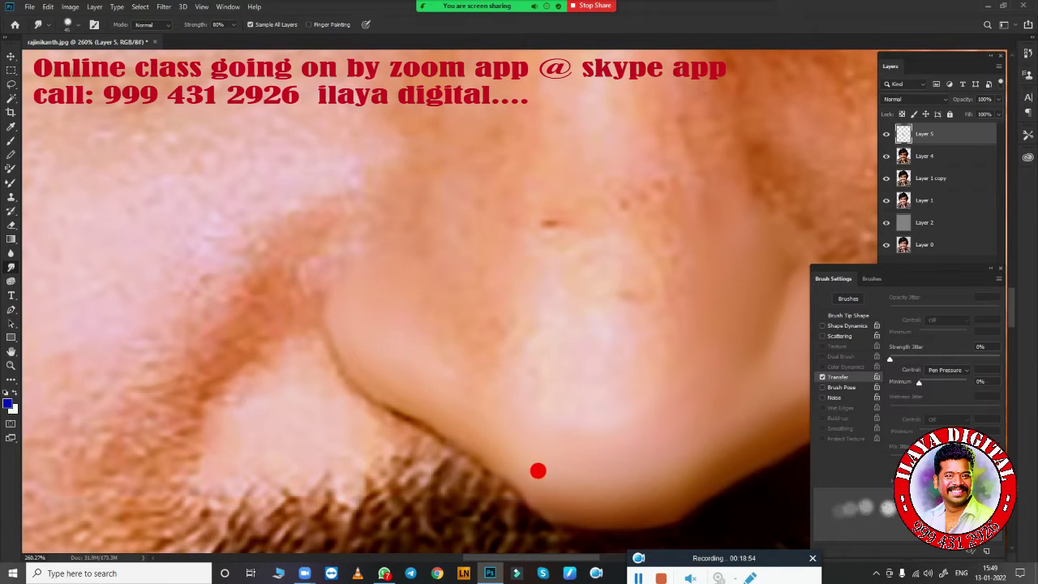
scroll(539, 470, "down", 2)
scroll(543, 319, "down", 2)
scroll(625, 319, "down", 1)
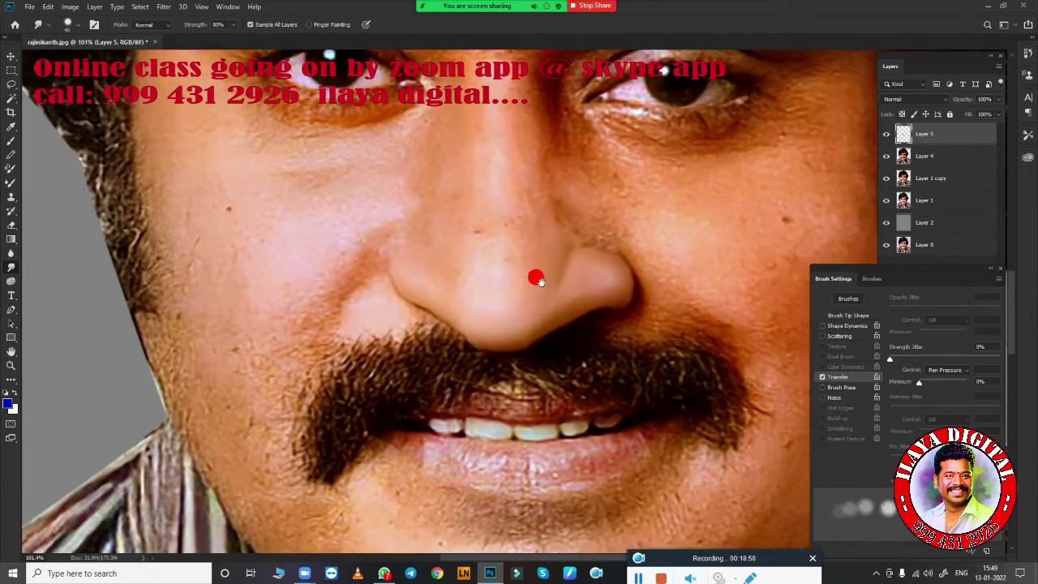
scroll(537, 280, "up", 2)
scroll(541, 308, "up", 1)
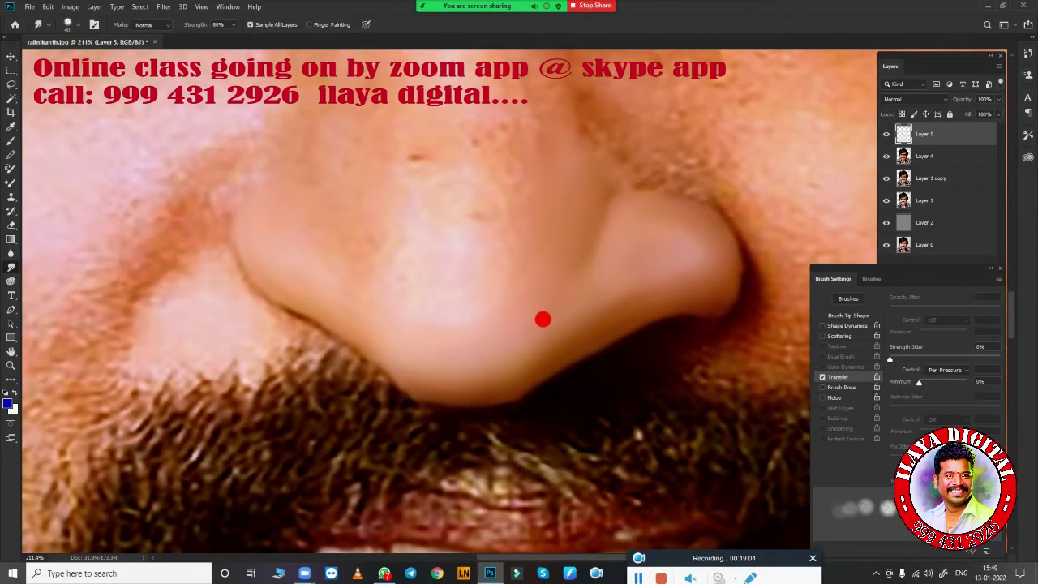
- Blend the skin along the top edge of the nostril with the wet Mixer Brush
key("b")
scroll(565, 308, "down", 2)
scroll(584, 320, "up", 4)
scroll(568, 312, "down", 2)
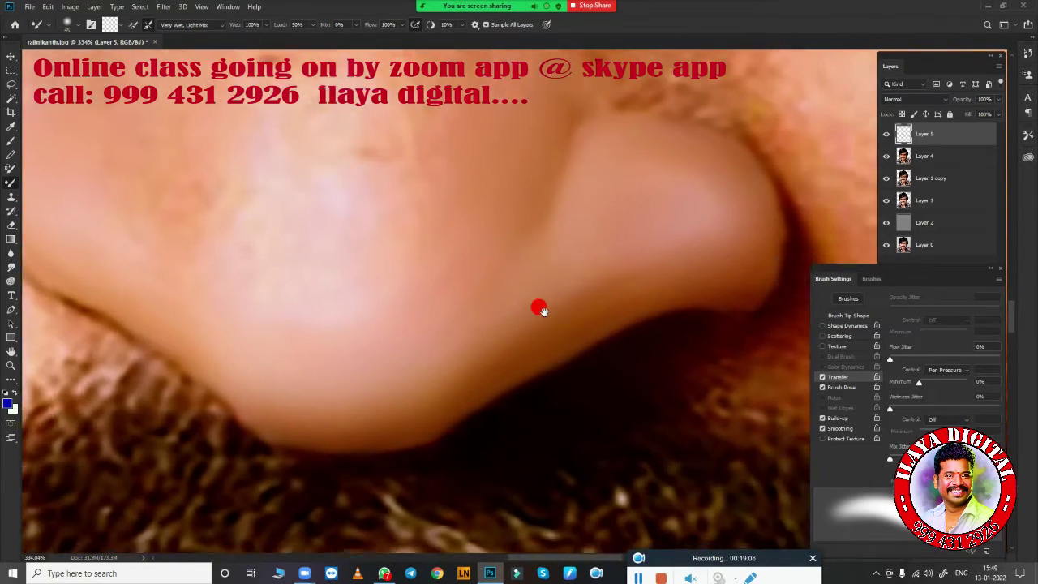
scroll(486, 316, "up", 2)
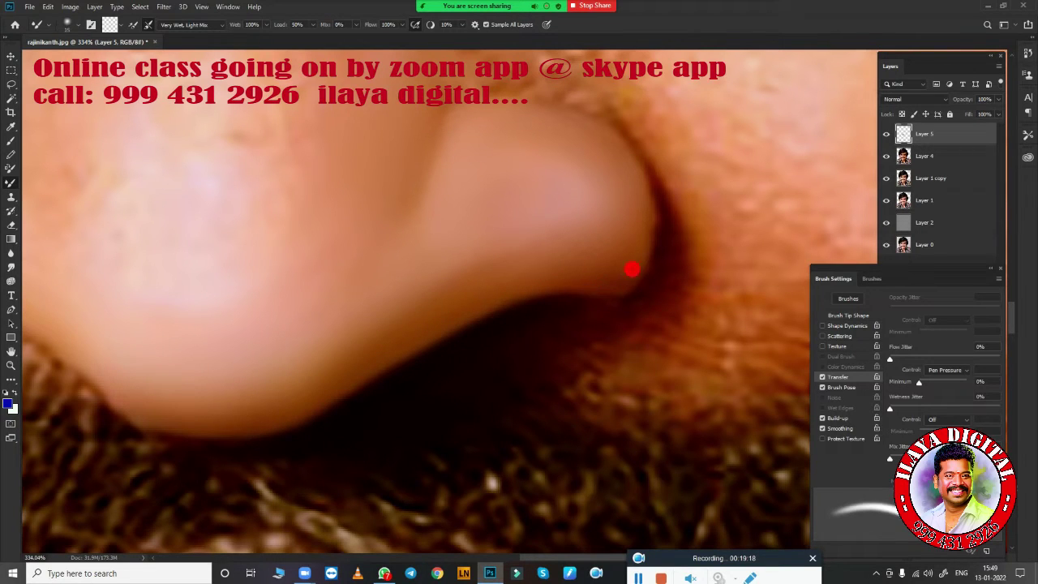
mouse_move(658, 216)
left_mouse_down()
mouse_move(590, 132)
mouse_move(639, 202)
mouse_move(646, 167)
mouse_move(450, 96)
left_mouse_up()
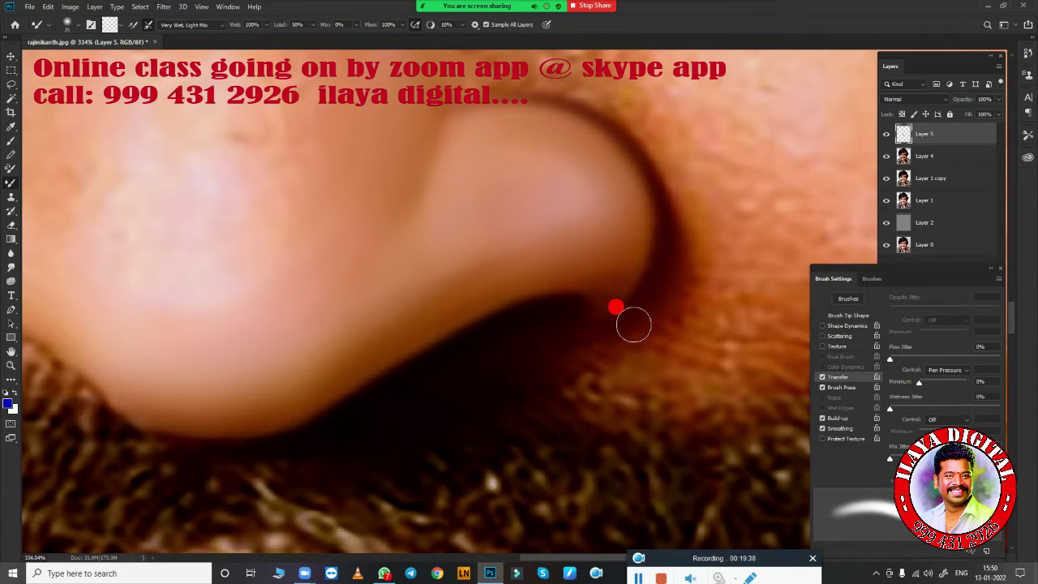
scroll(617, 220, "down", 3)
scroll(507, 359, "down", 2)
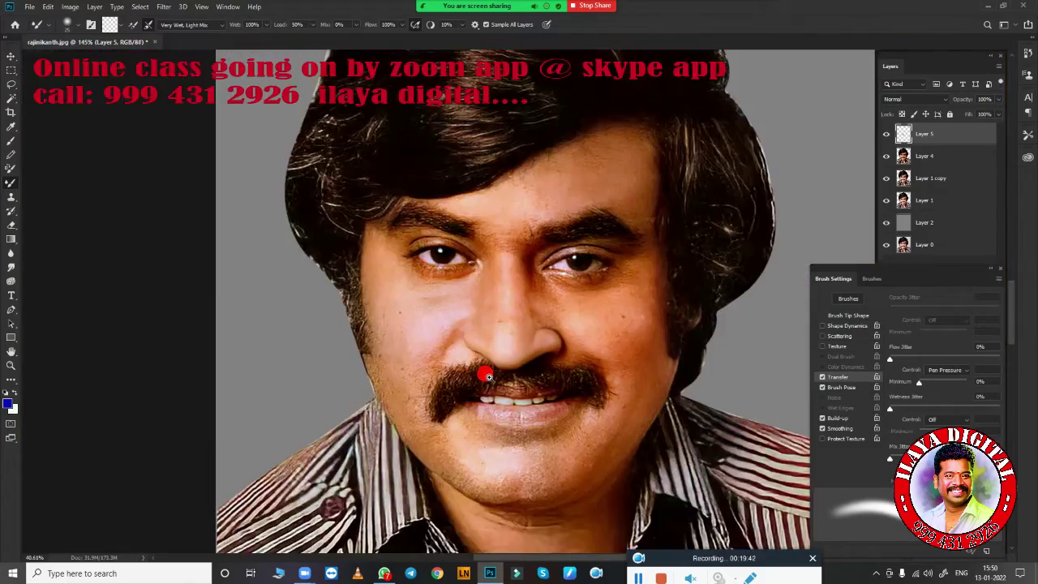
scroll(481, 371, "up", 3)
scroll(445, 350, "up", 1)
scroll(524, 348, "up", 1)
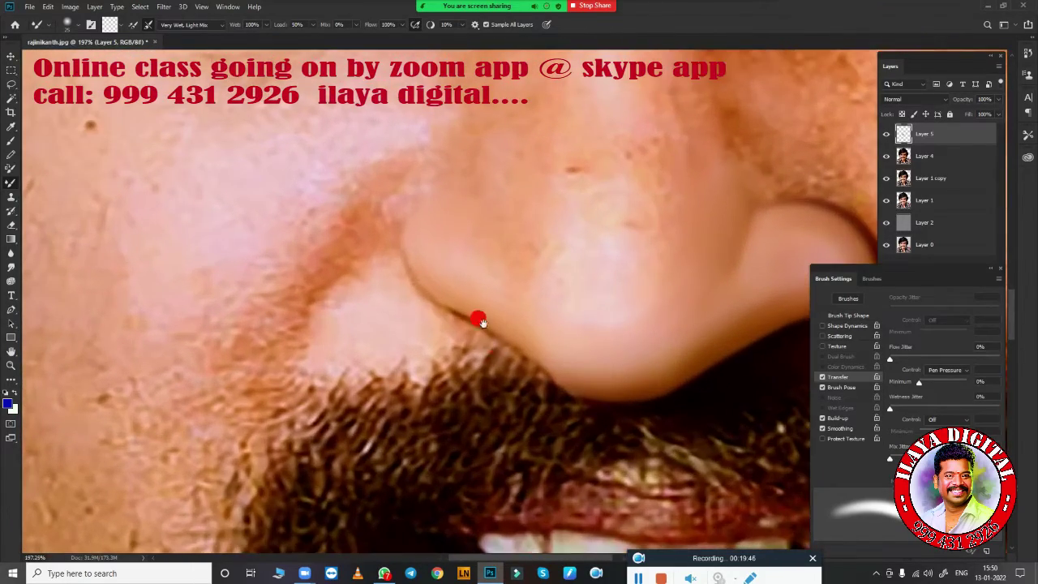
scroll(477, 317, "up", 1)
scroll(482, 351, "up", 1)
scroll(510, 264, "down", 4)
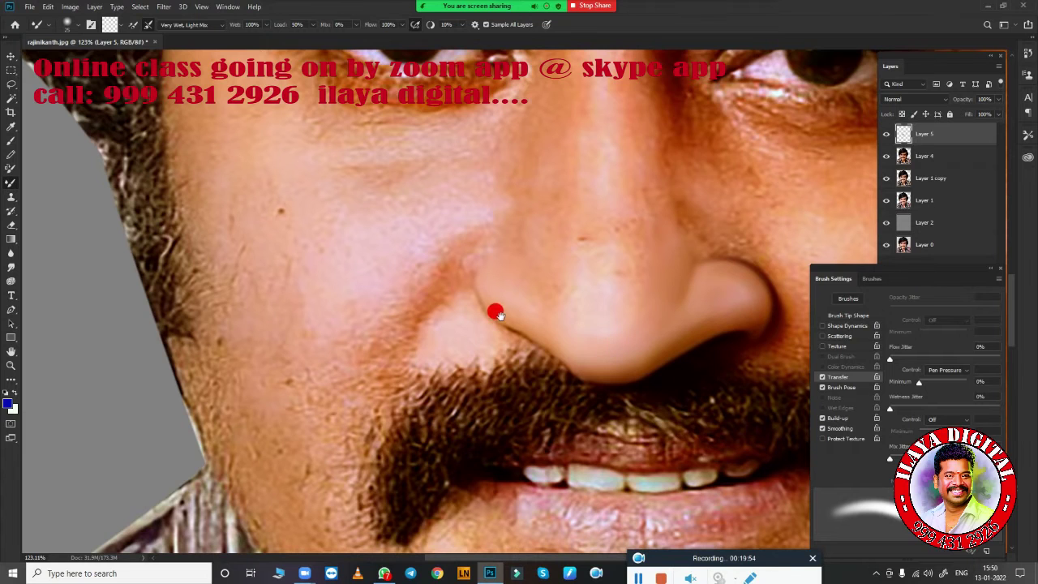
scroll(553, 346, "up", 3)
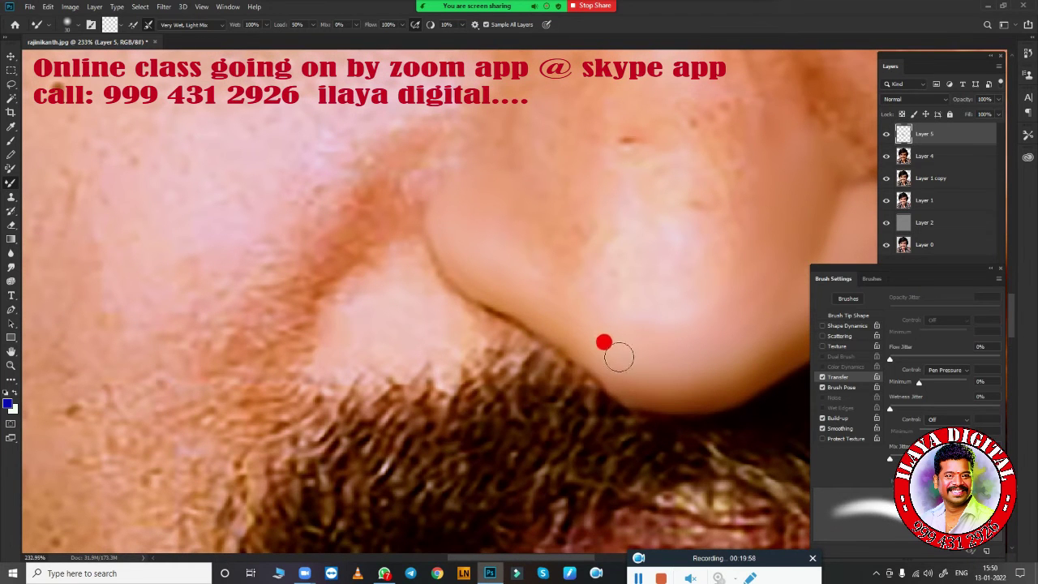
key("bracketleft")
key("bracketleft")
key("bracketleft")
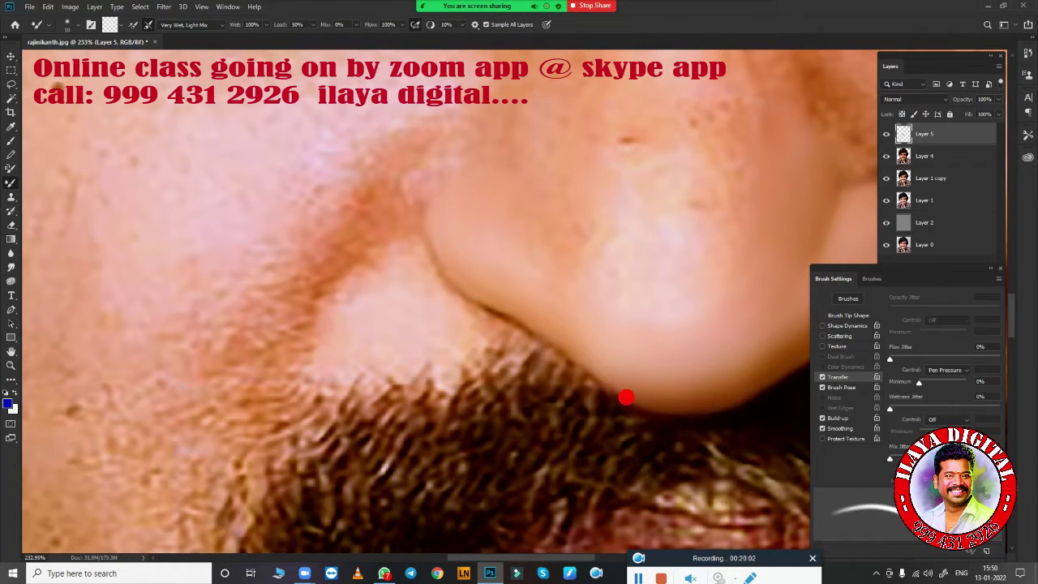
scroll(417, 288, "up", 3)
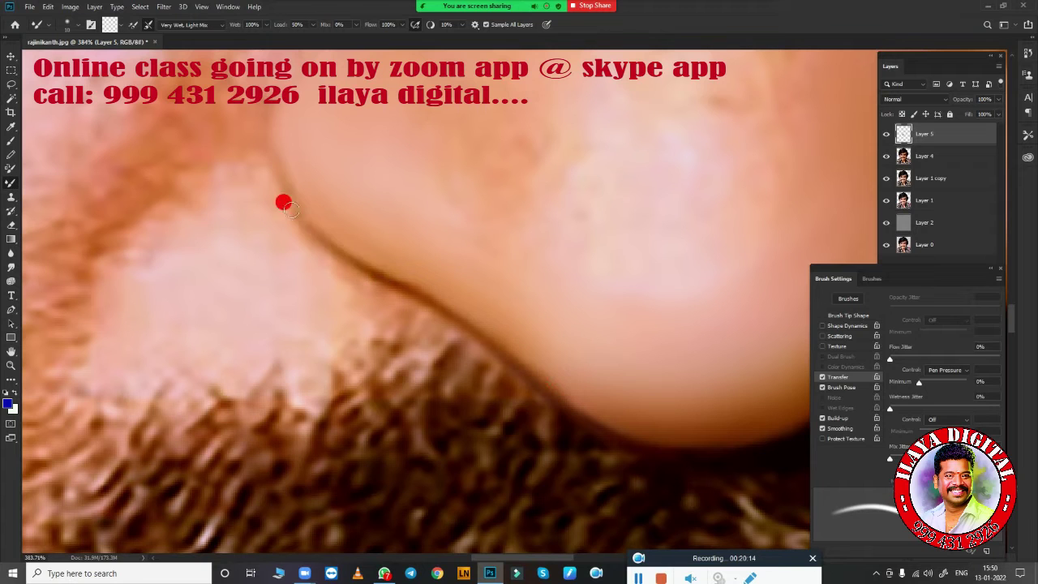
- Smooth the skin texture around the nose tip and upper nose with a resized brush
left_click_drag(436, 315, 606, 420)
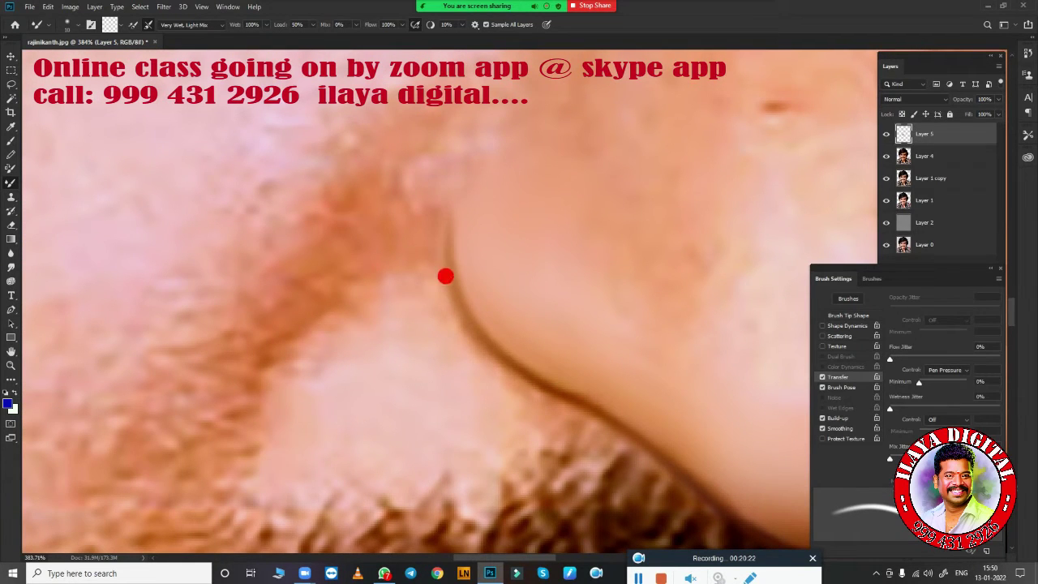
scroll(551, 352, "down", 5)
scroll(528, 389, "up", 3)
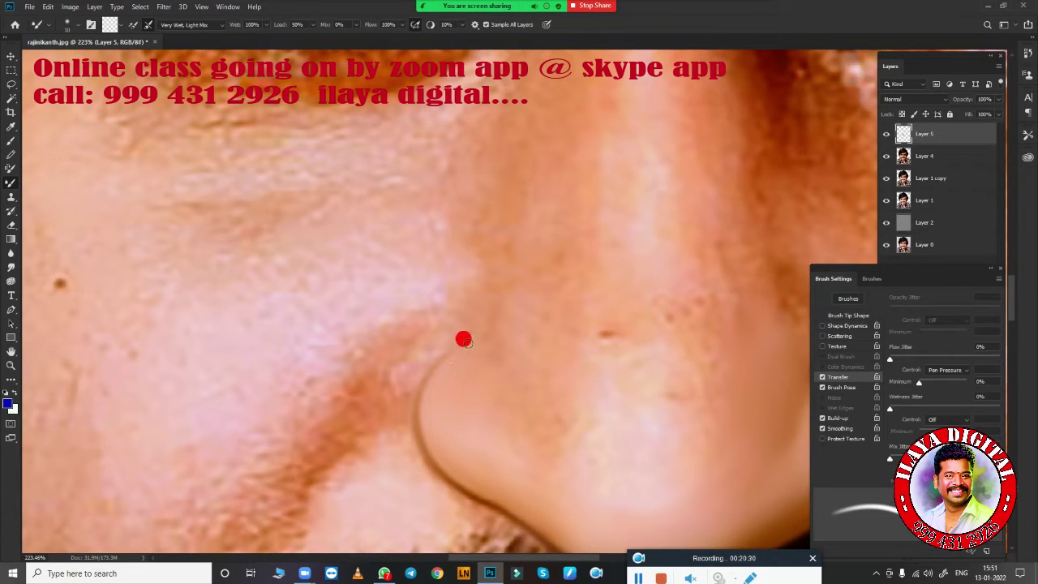
scroll(489, 364, "down", 4)
scroll(581, 410, "up", 2)
scroll(586, 290, "up", 2)
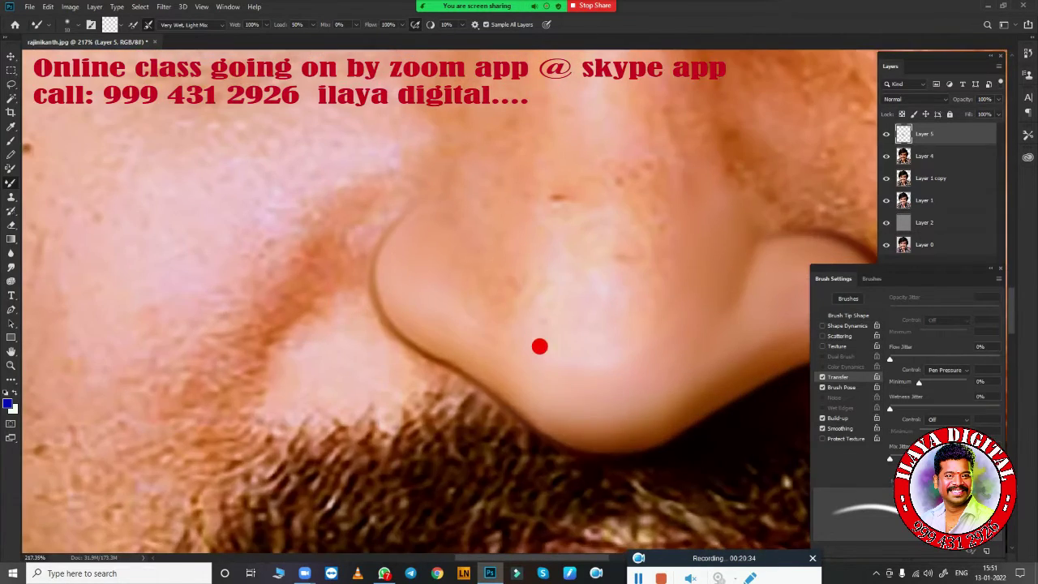
key("bracketright")
key("bracketright")
key("bracketright")
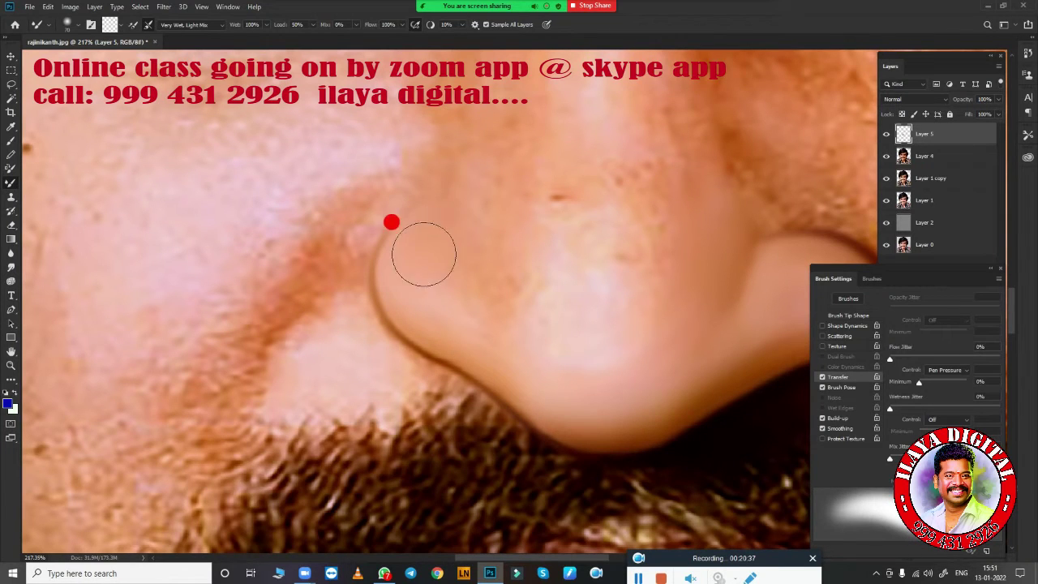
mouse_move(459, 279)
left_mouse_down()
mouse_move(470, 308)
mouse_move(498, 238)
mouse_move(512, 290)
mouse_move(493, 191)
left_mouse_up()
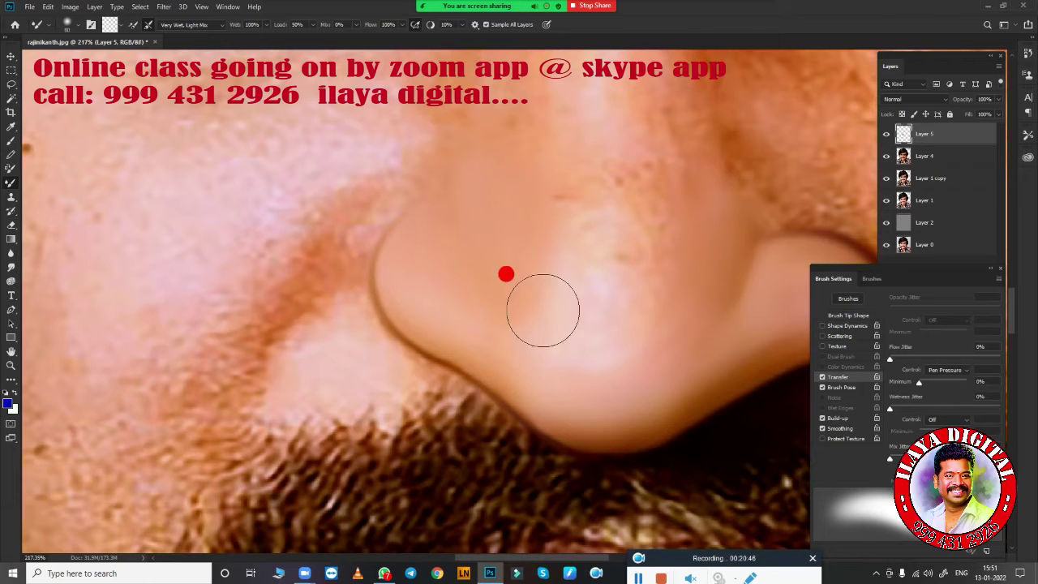
key("bracketright")
key("bracketright")
key("bracketleft")
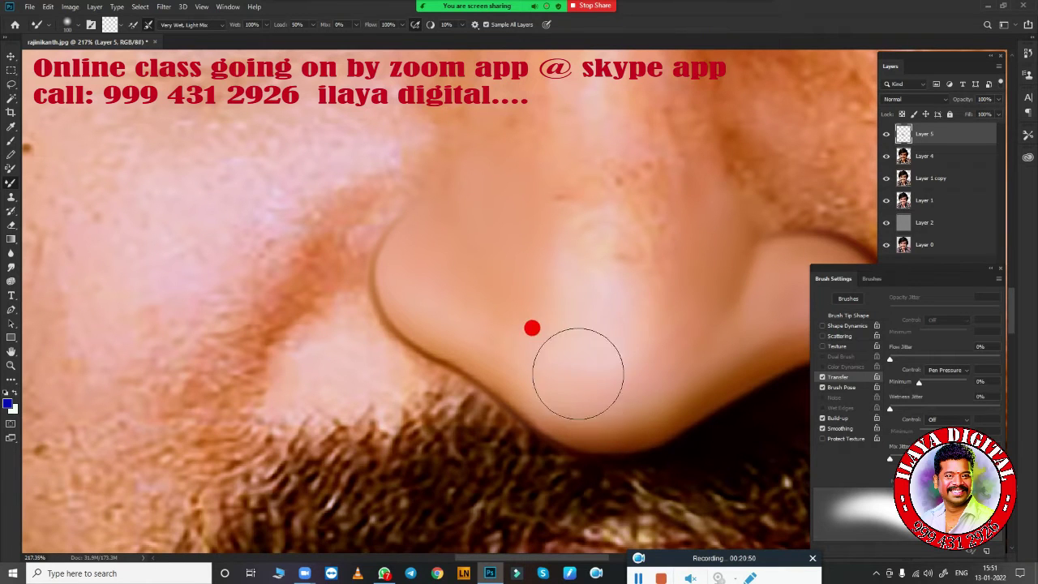
mouse_move(634, 335)
left_mouse_down()
mouse_move(665, 178)
mouse_move(660, 146)
mouse_move(658, 280)
mouse_move(663, 290)
mouse_move(689, 260)
mouse_move(705, 271)
mouse_move(628, 259)
mouse_move(583, 152)
mouse_move(595, 347)
mouse_move(608, 332)
left_mouse_up()
scroll(718, 408, "down", 5)
scroll(493, 410, "up", 5)
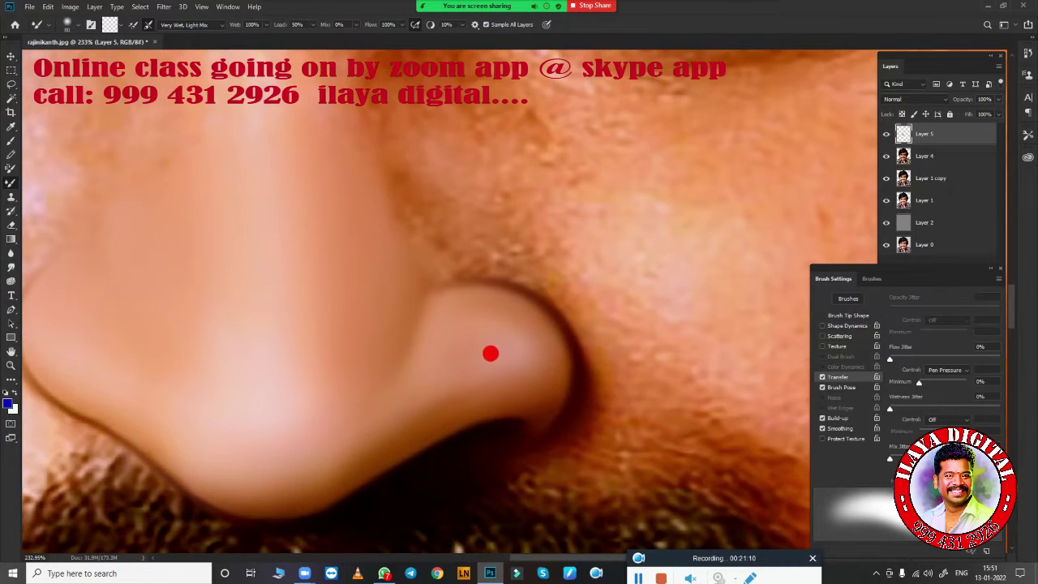
- Blend the skin around the nostril, along its edge, up the rim and beside it
mouse_move(357, 416)
left_mouse_down()
mouse_move(273, 468)
mouse_move(378, 413)
mouse_move(495, 381)
left_mouse_up()
left_click_drag(473, 309, 552, 423)
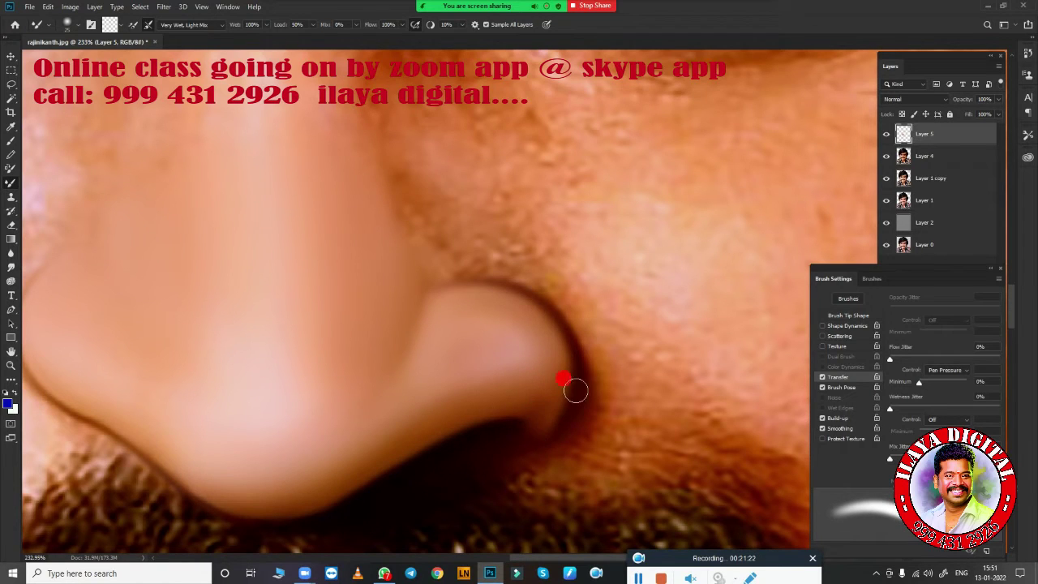
left_click_drag(506, 326, 514, 306)
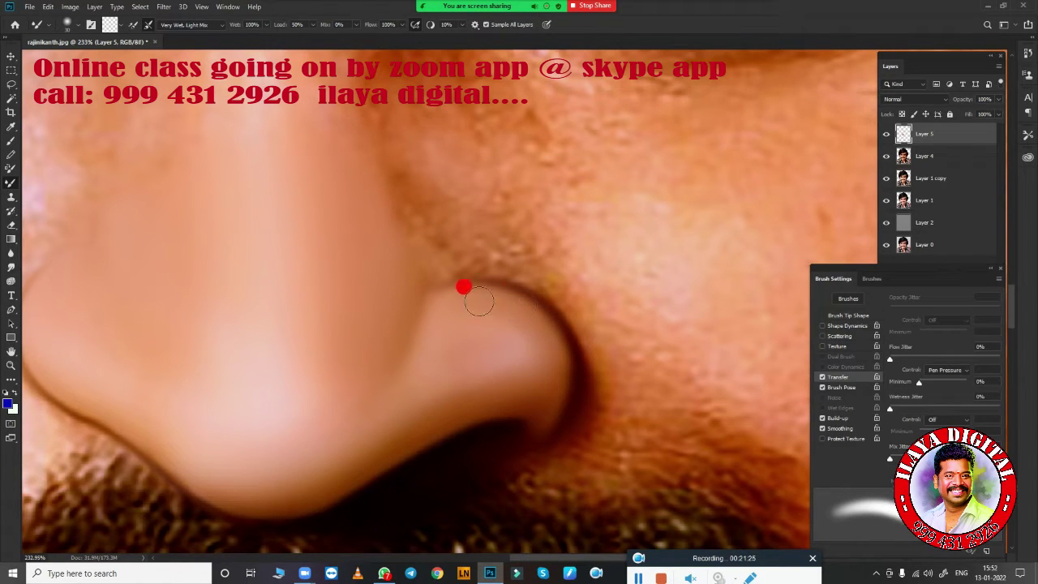
mouse_move(396, 260)
left_mouse_down()
mouse_move(385, 295)
mouse_move(384, 262)
mouse_move(358, 352)
left_mouse_up()
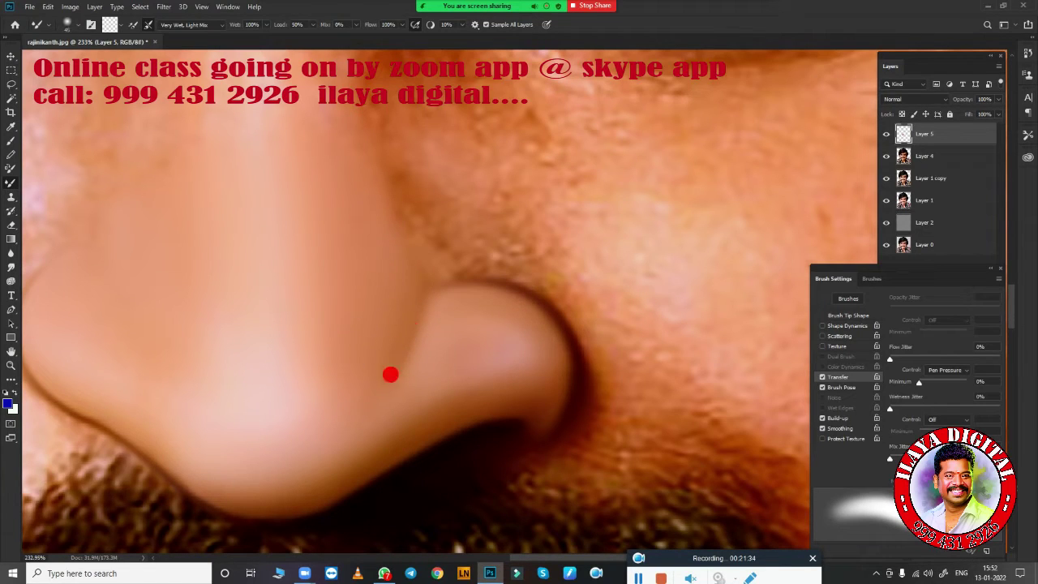
scroll(472, 406, "down", 3)
scroll(583, 324, "down", 2)
scroll(505, 371, "up", 2)
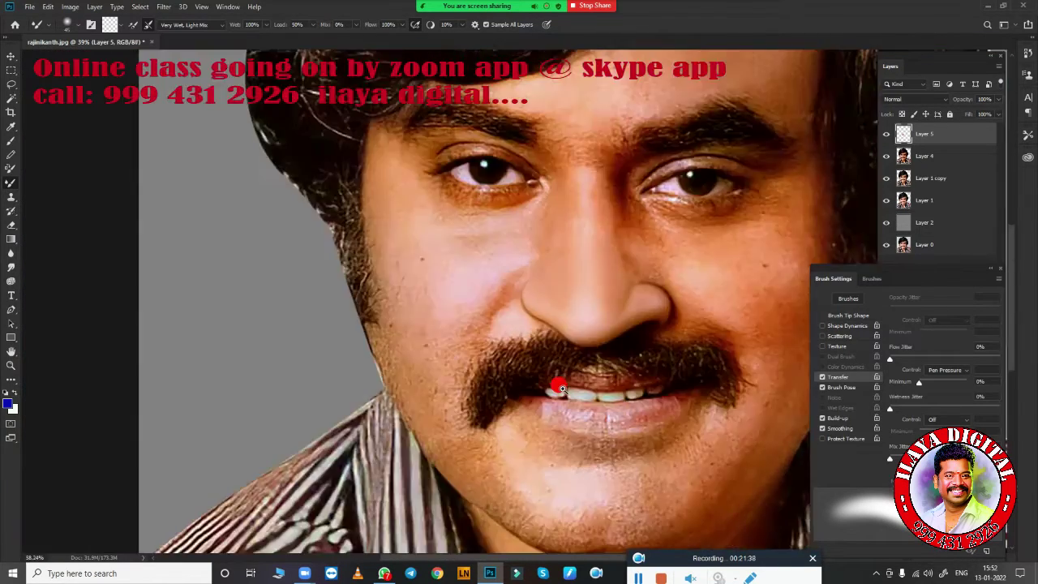
scroll(556, 382, "up", 3)
scroll(475, 348, "down", 3)
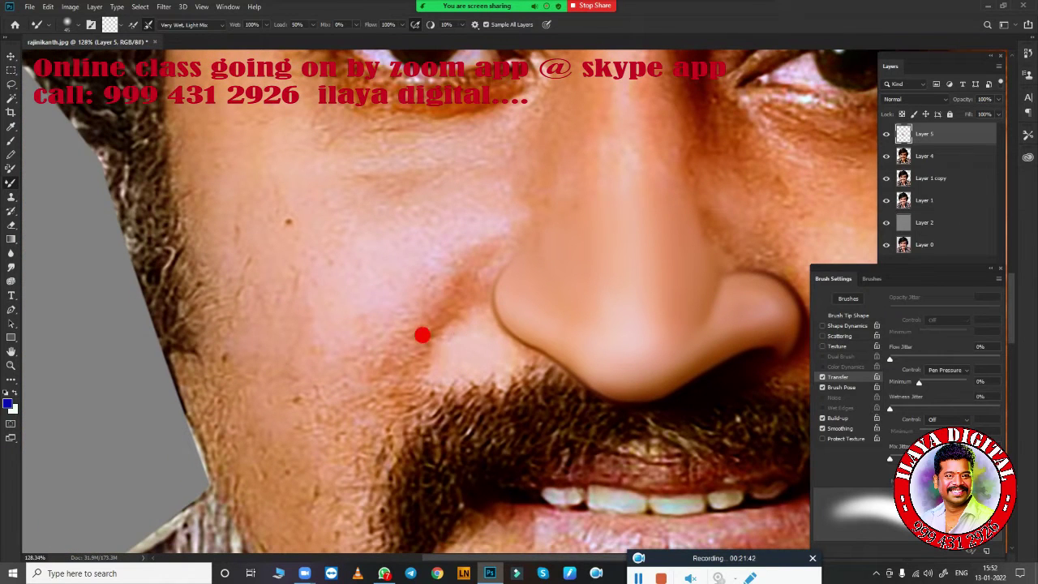
- Outline the crease beside the left nostril with a path and make it a feathered selection
key("p")
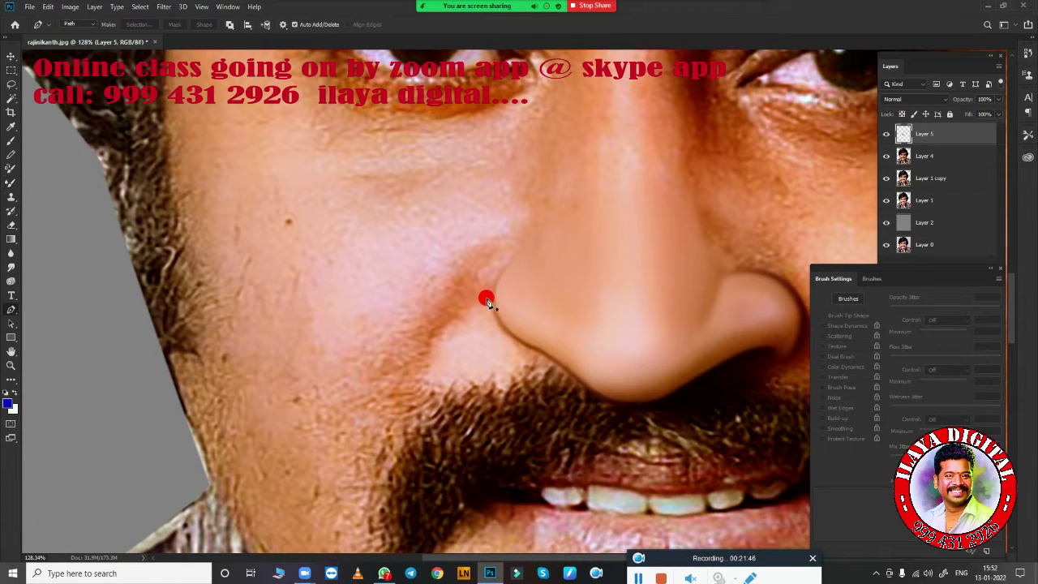
left_click(471, 302)
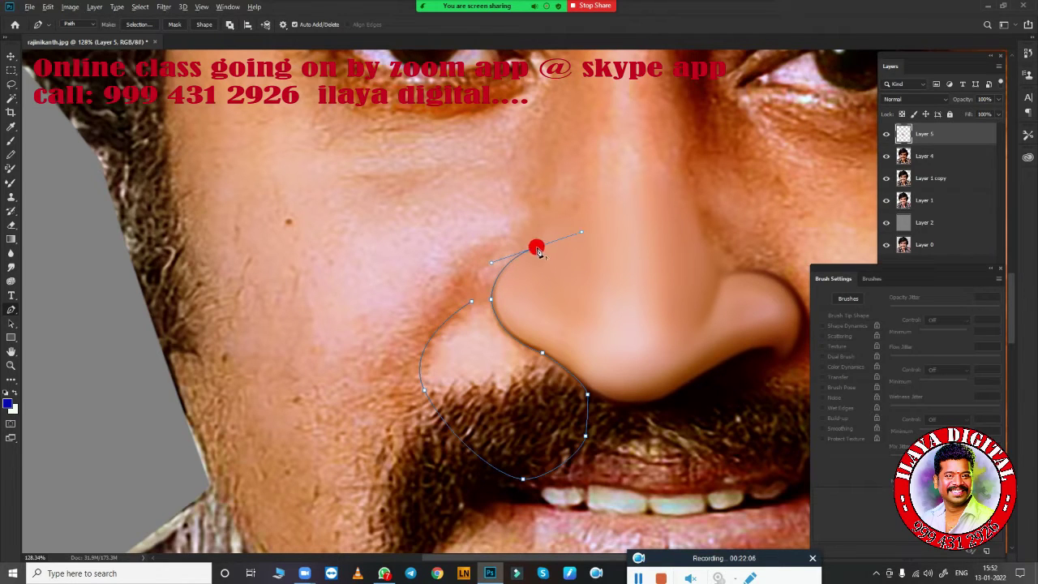
key("ctrl+Return")
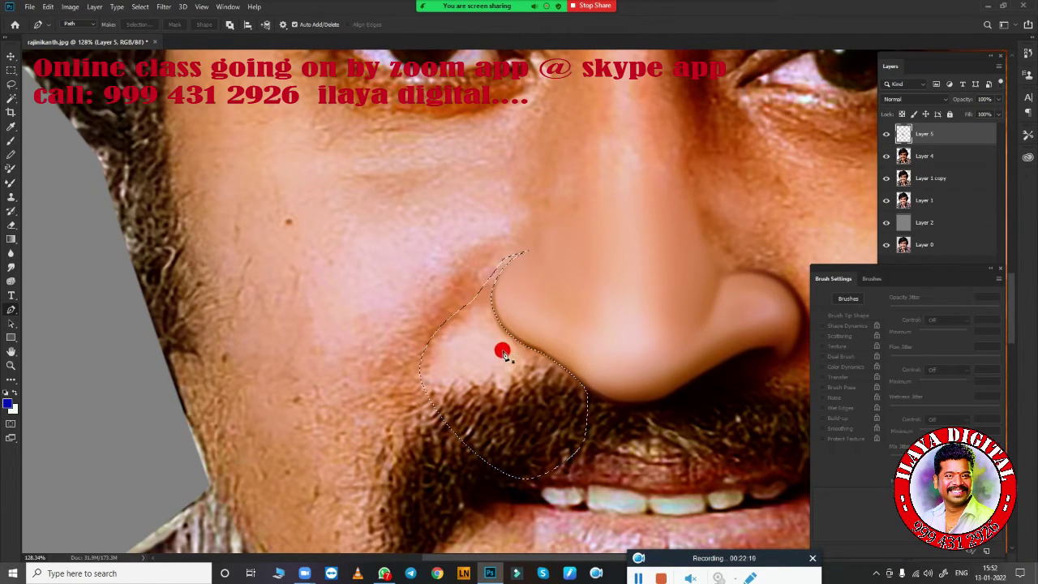
scroll(510, 345, "up", 3)
key("shift+F6")
key("Return")
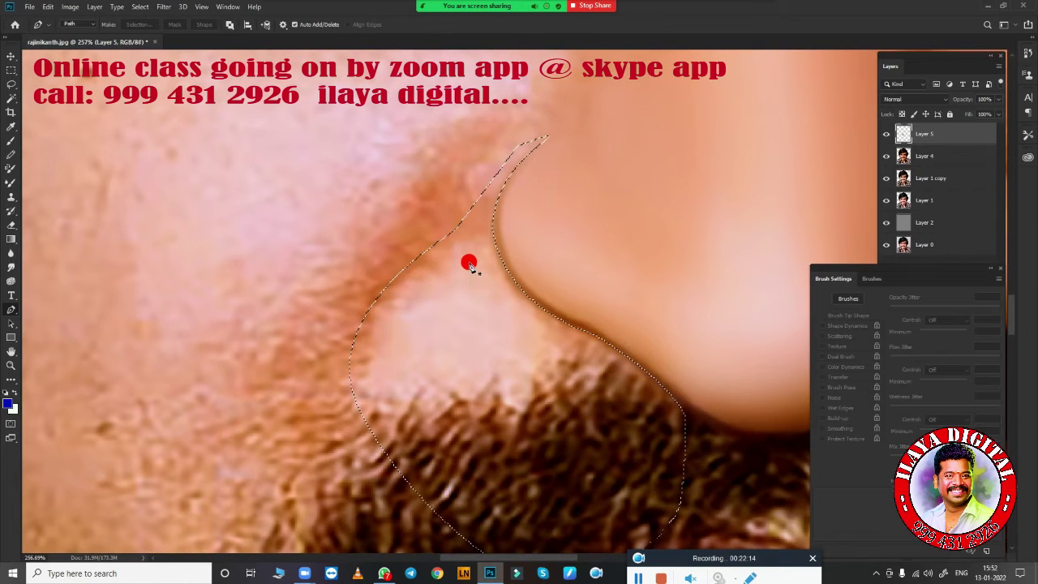
- Smudge and blend the skin inside the selection smoother and lighter, including its edge
key("r")
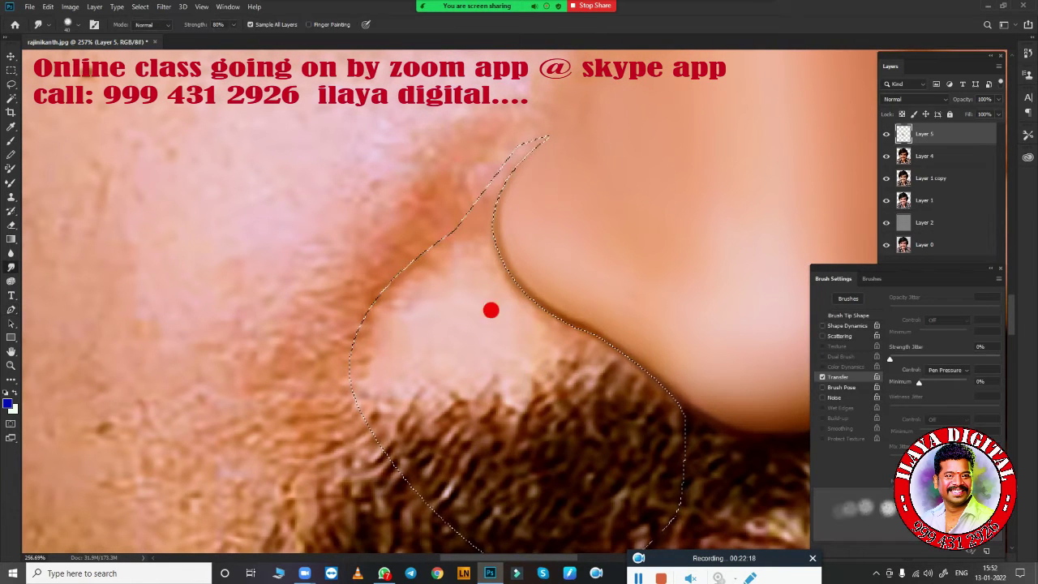
mouse_move(491, 308)
left_mouse_down()
mouse_move(382, 260)
mouse_move(424, 250)
mouse_move(478, 166)
left_mouse_up()
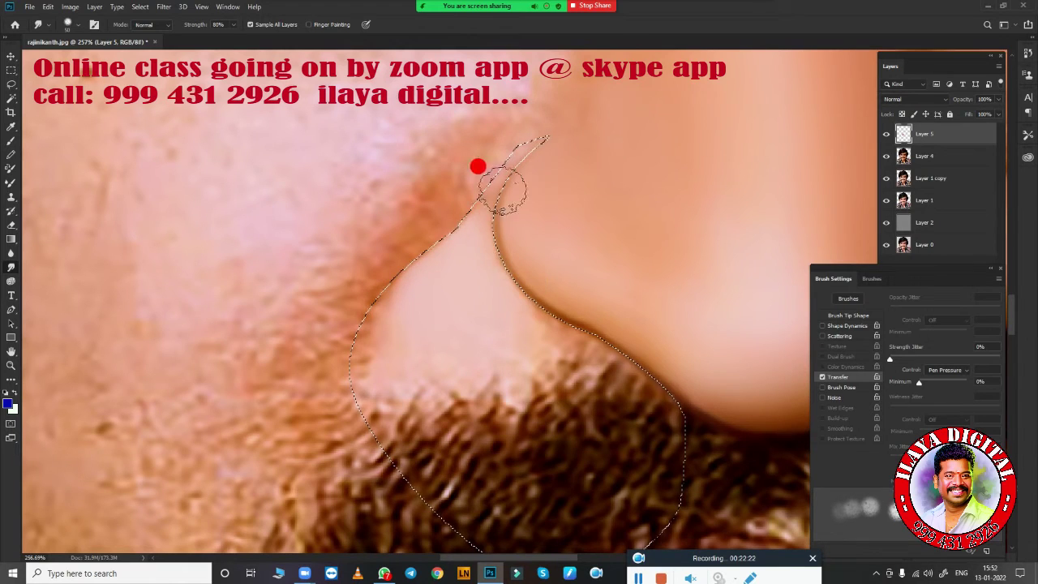
left_click_drag(465, 269, 562, 313)
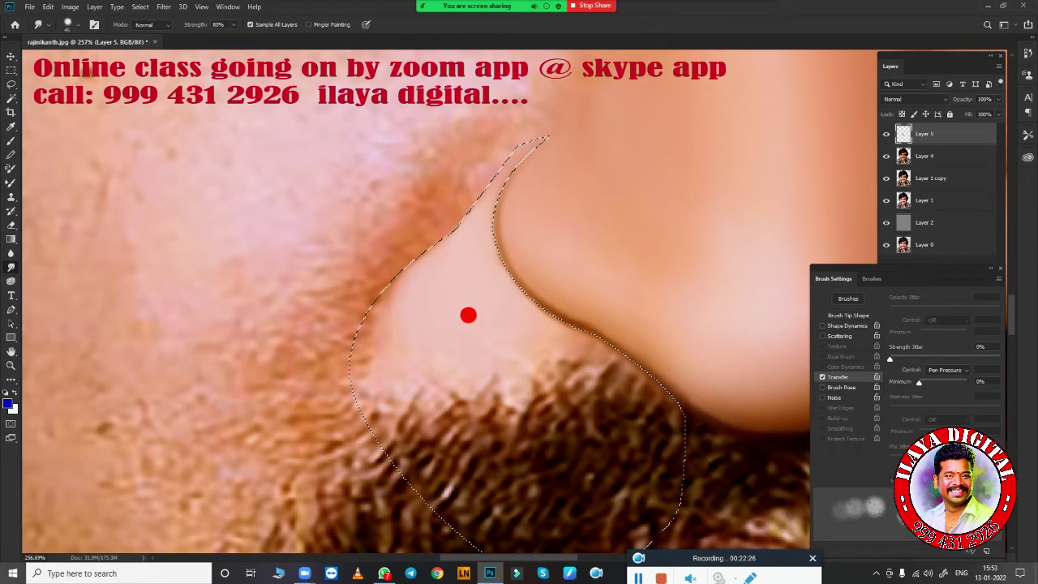
mouse_move(468, 314)
left_mouse_down()
mouse_move(510, 329)
mouse_move(396, 339)
mouse_move(551, 326)
mouse_move(370, 295)
mouse_move(338, 322)
mouse_move(346, 297)
left_mouse_up()
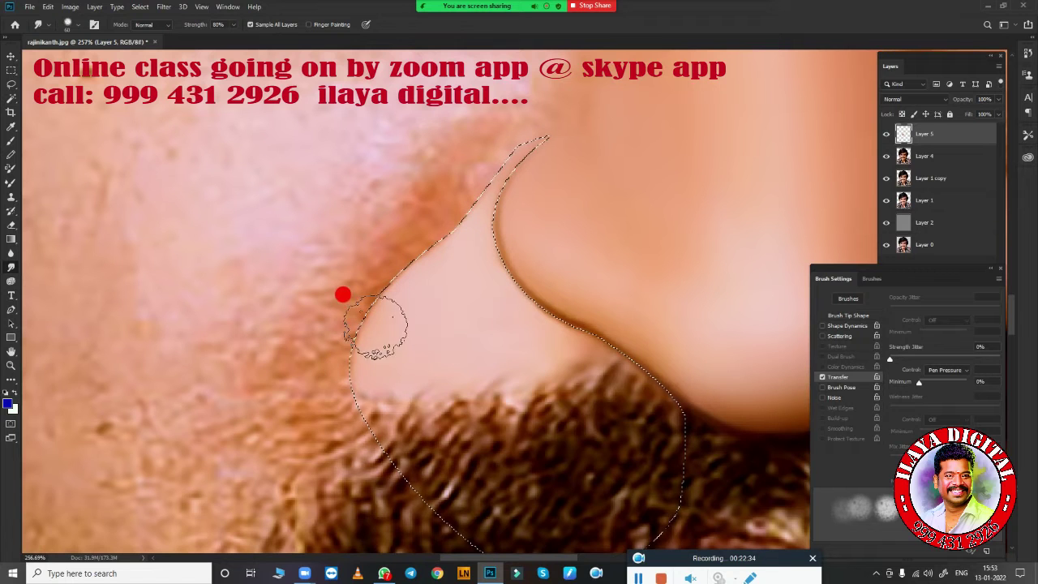
key("b")
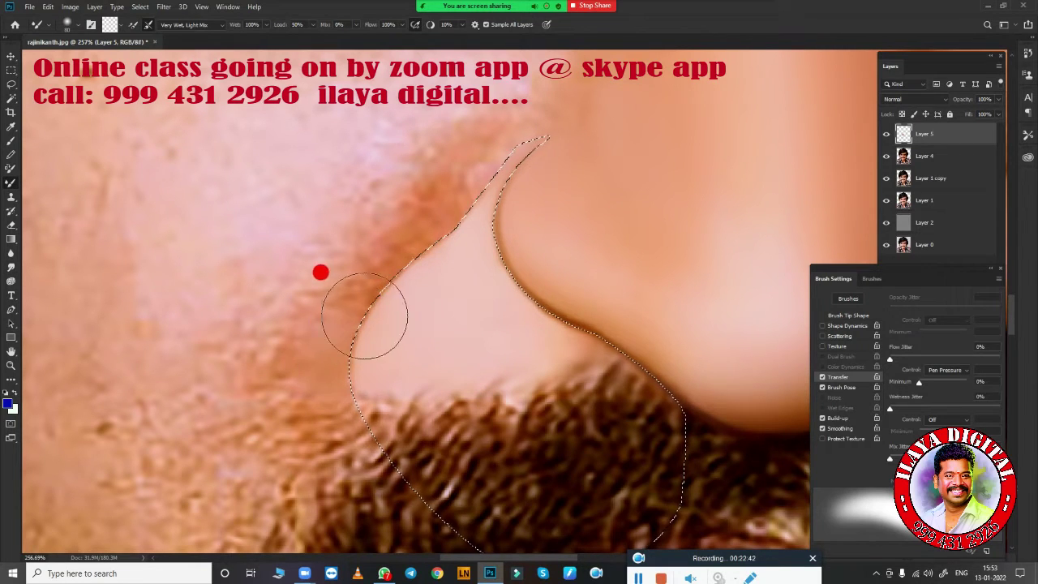
mouse_move(364, 315)
left_mouse_down()
mouse_move(394, 290)
mouse_move(421, 215)
mouse_move(461, 204)
mouse_move(507, 150)
mouse_move(341, 401)
left_mouse_up()
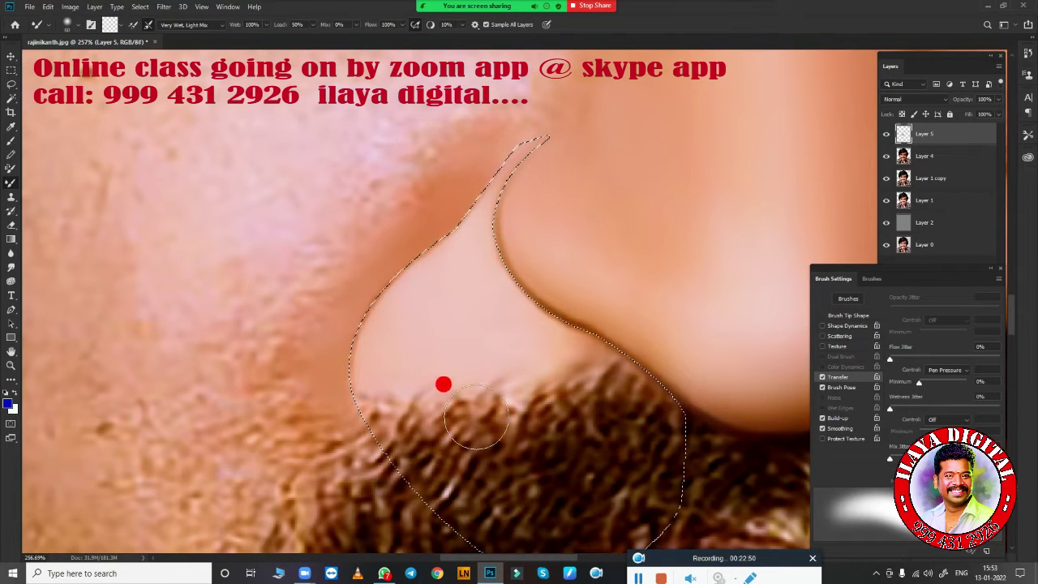
scroll(457, 370, "down", 5)
scroll(575, 394, "down", 2)
scroll(475, 364, "up", 2)
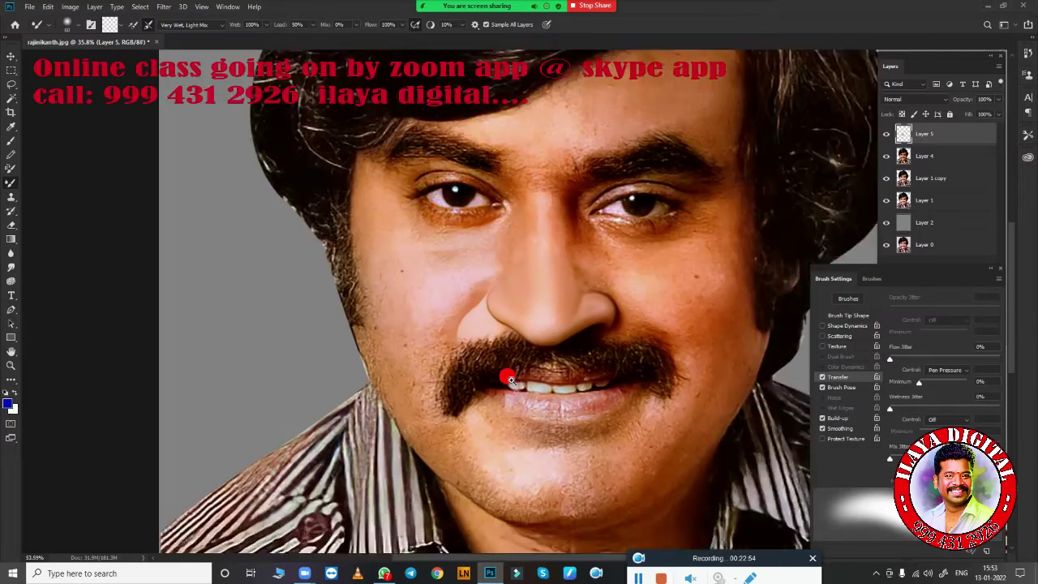
scroll(523, 356, "up", 1)
scroll(487, 342, "up", 1)
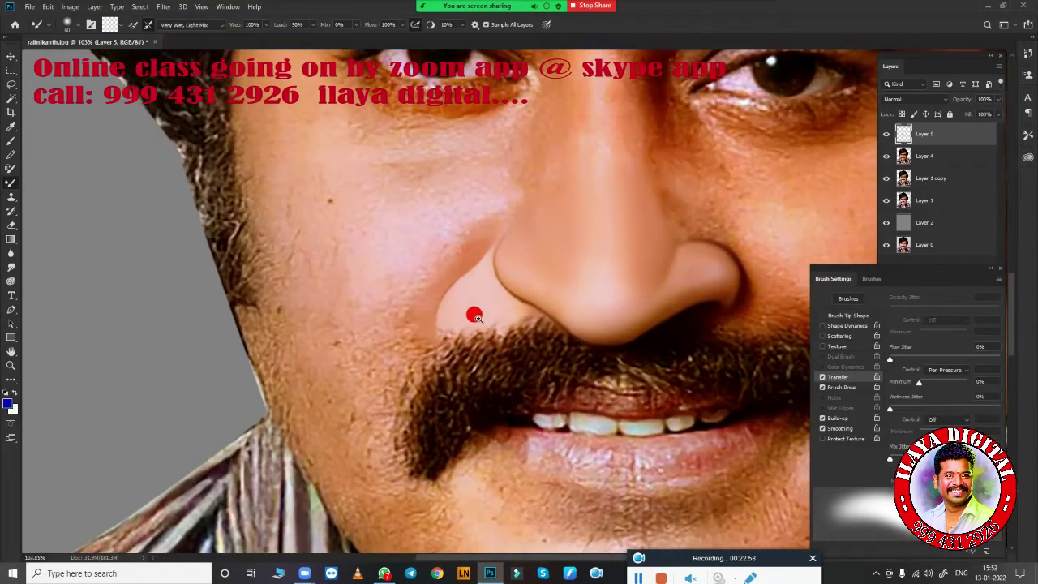
scroll(539, 381, "up", 3)
scroll(518, 324, "up", 2)
- Rotate the canvas view of the nose and return to the wet Mixer Brush
key("r")
mouse_move(502, 343)
left_mouse_down()
mouse_move(297, 265)
mouse_move(608, 339)
mouse_move(618, 297)
left_mouse_up()
key("b")
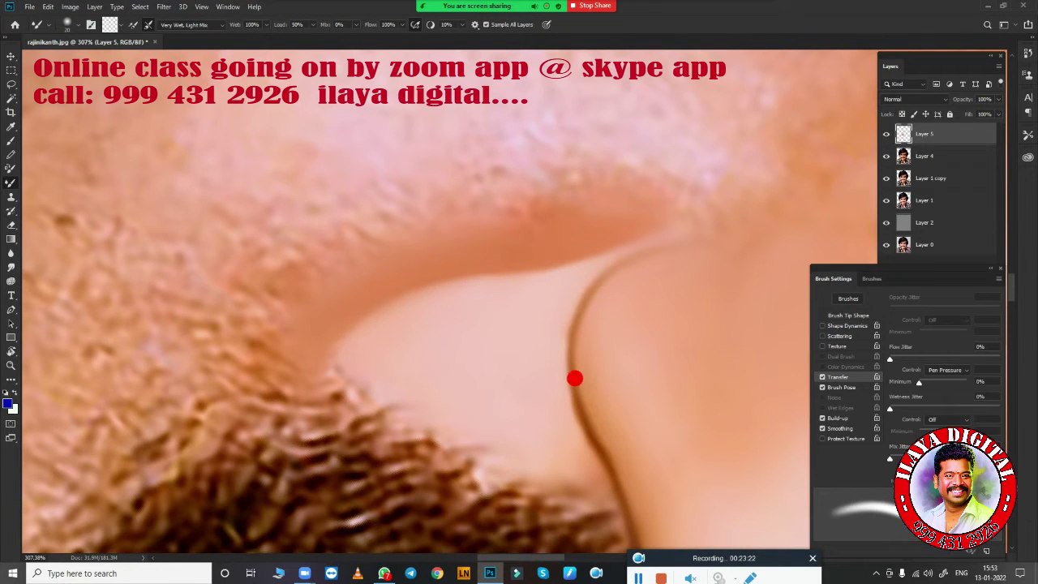
scroll(632, 310, "down", 2)
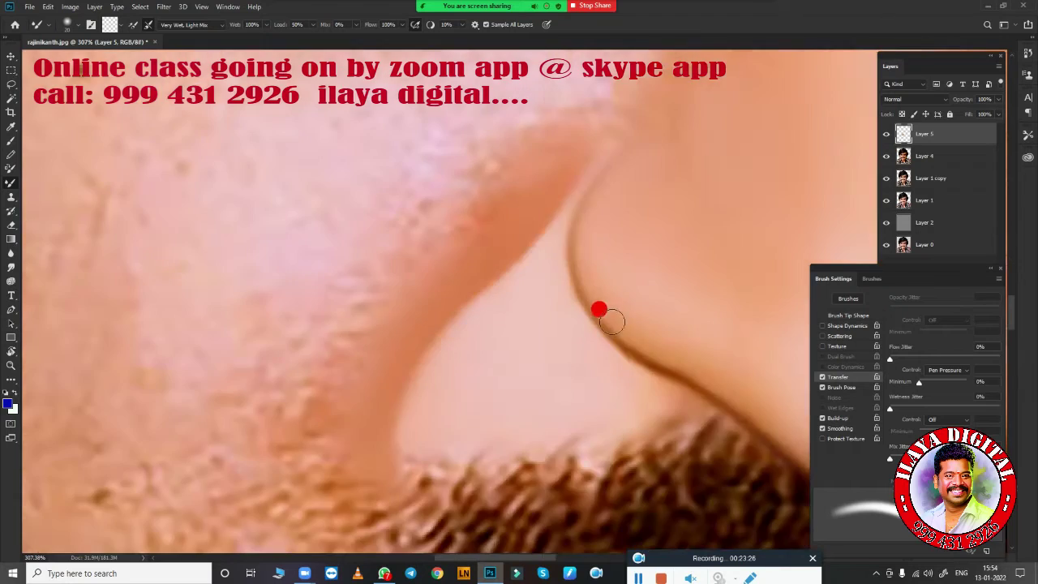
scroll(628, 304, "down", 2)
scroll(657, 333, "up", 1)
scroll(677, 370, "up", 1)
scroll(693, 370, "down", 2)
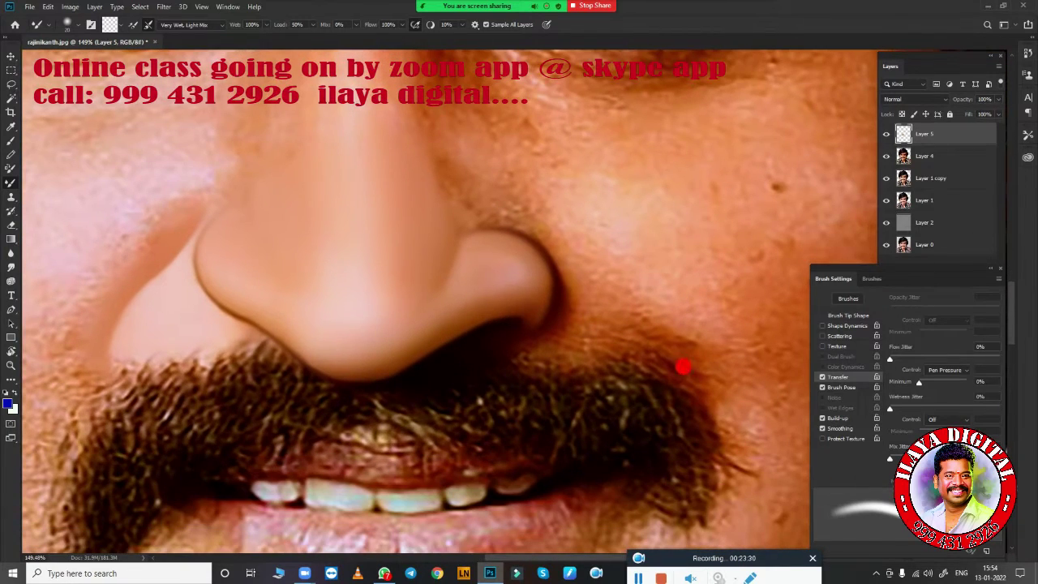
key("p")
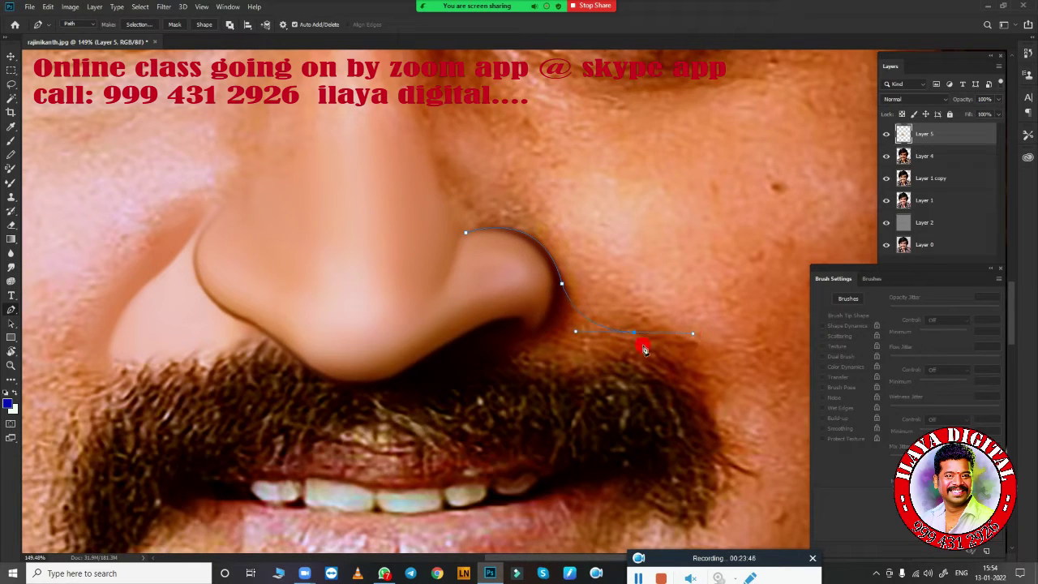
- Extend the path around the right nostril toward the lip and convert it to a selection
left_click_drag(491, 535, 423, 535)
left_click_drag(423, 496, 402, 447)
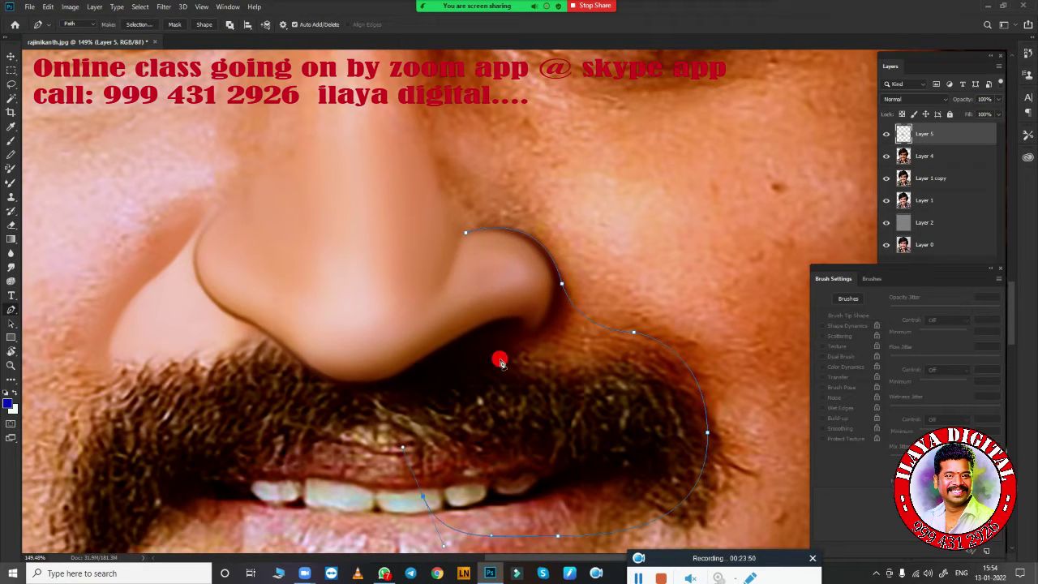
scroll(632, 397, "up", 2)
right_click(631, 398)
key("Return")
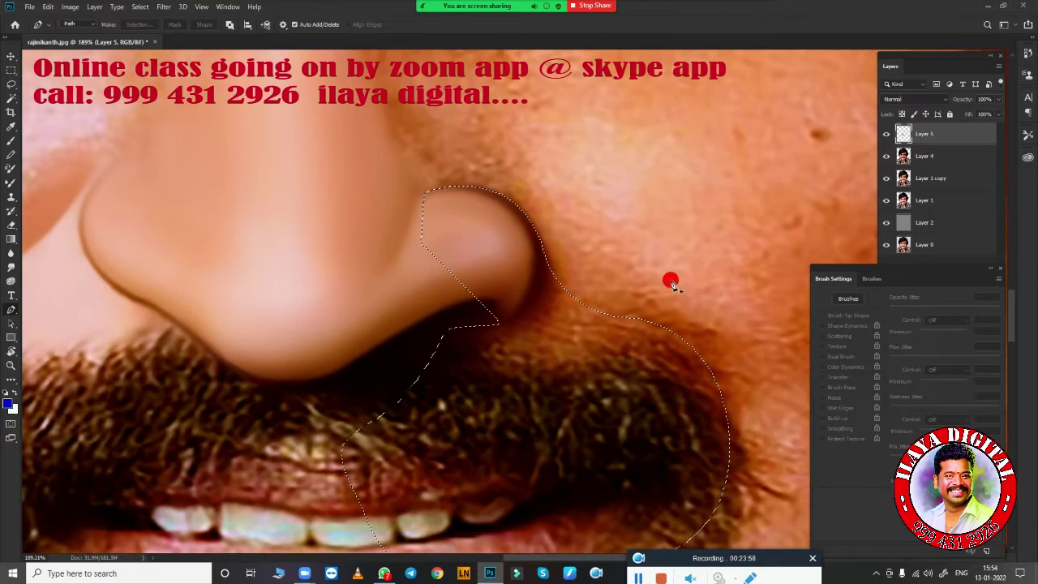
scroll(672, 284, "up", 2)
- Blend the nostril shadow and cheek skin inside the selection, then deselect
key("b")
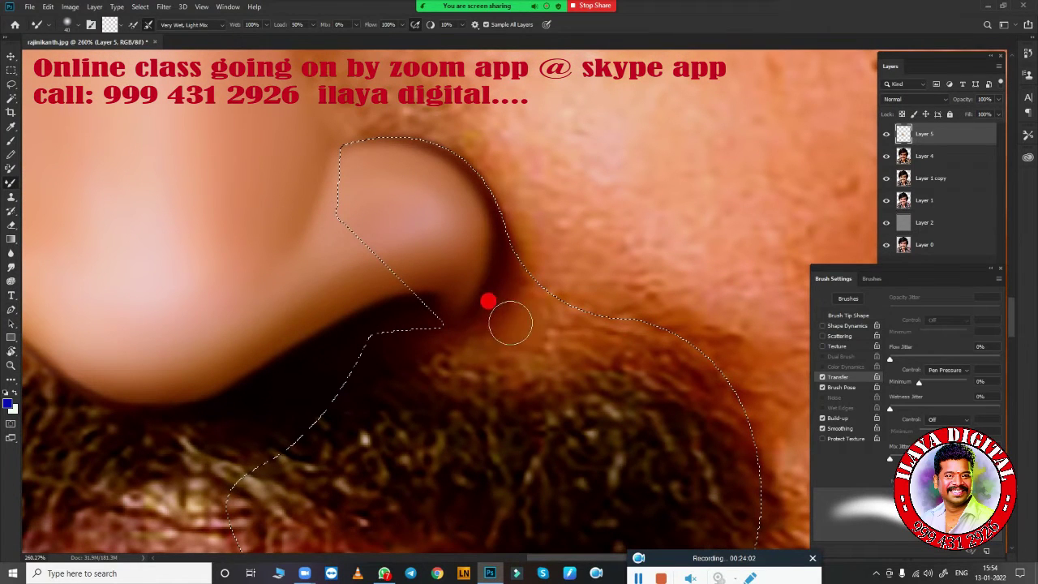
mouse_move(510, 323)
left_mouse_down()
mouse_move(611, 339)
mouse_move(625, 359)
mouse_move(543, 348)
mouse_move(394, 371)
mouse_move(440, 364)
mouse_move(514, 331)
left_mouse_up()
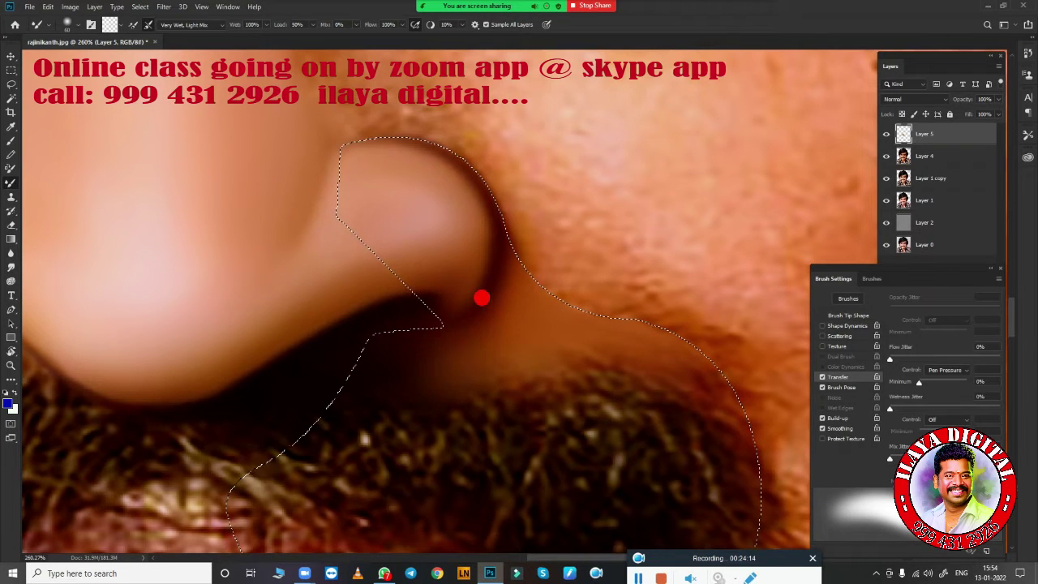
mouse_move(482, 298)
left_mouse_down()
mouse_move(394, 348)
mouse_move(484, 322)
mouse_move(591, 336)
mouse_move(473, 352)
left_mouse_up()
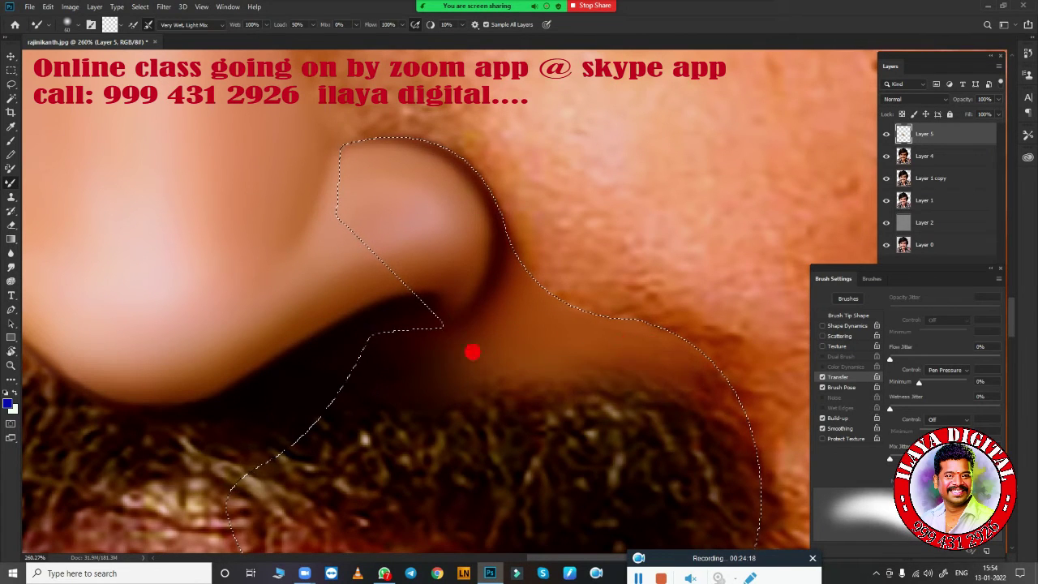
left_click_drag(525, 201, 460, 306)
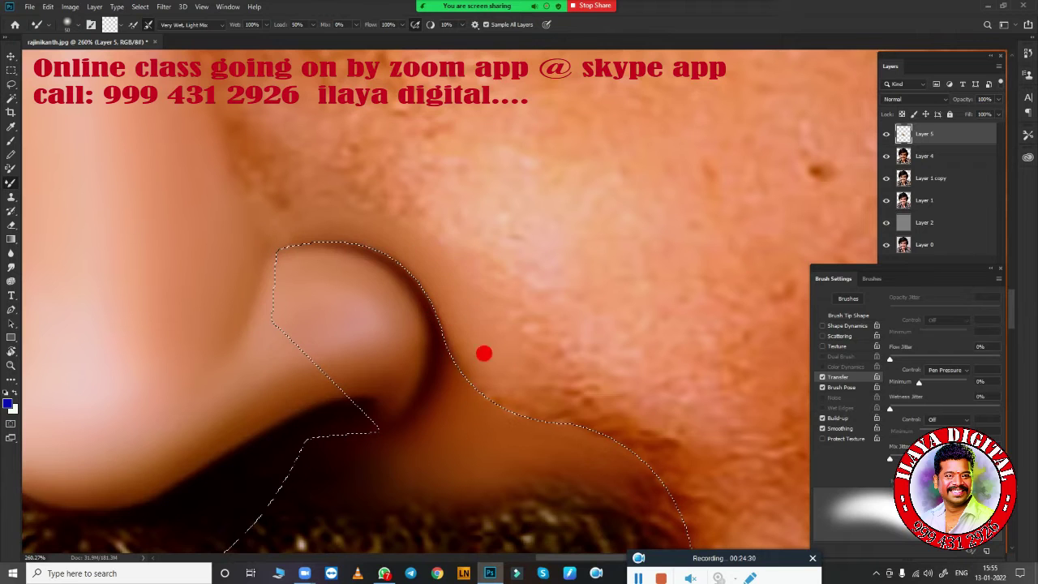
key("bracketright")
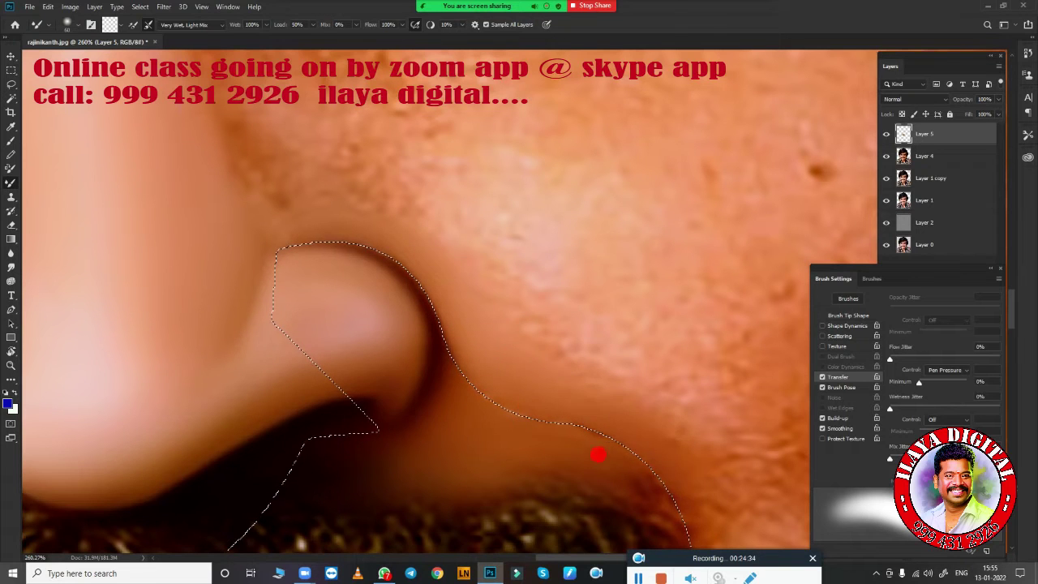
left_click_drag(663, 426, 621, 366)
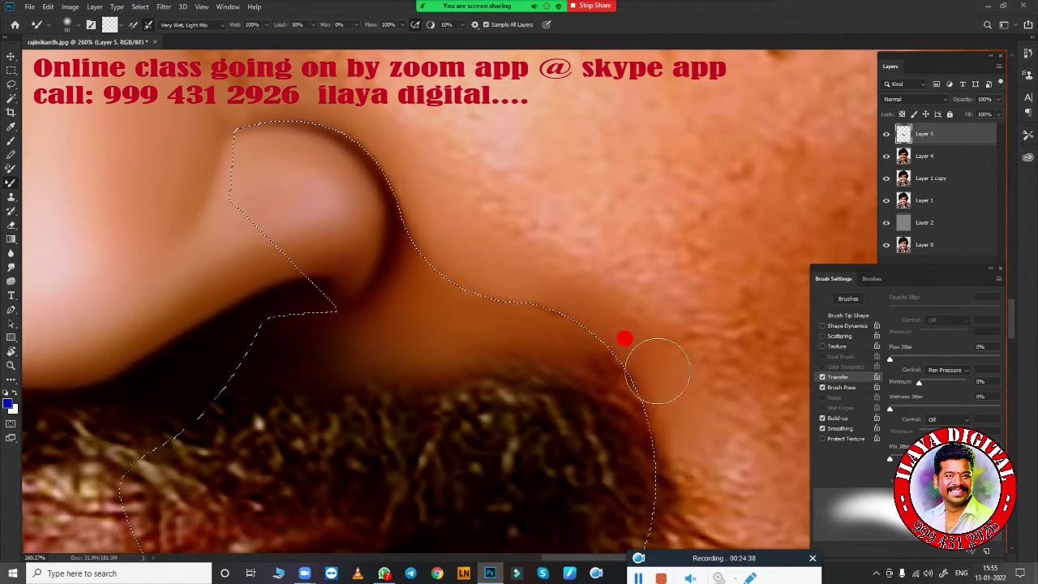
key("ctrl+d")
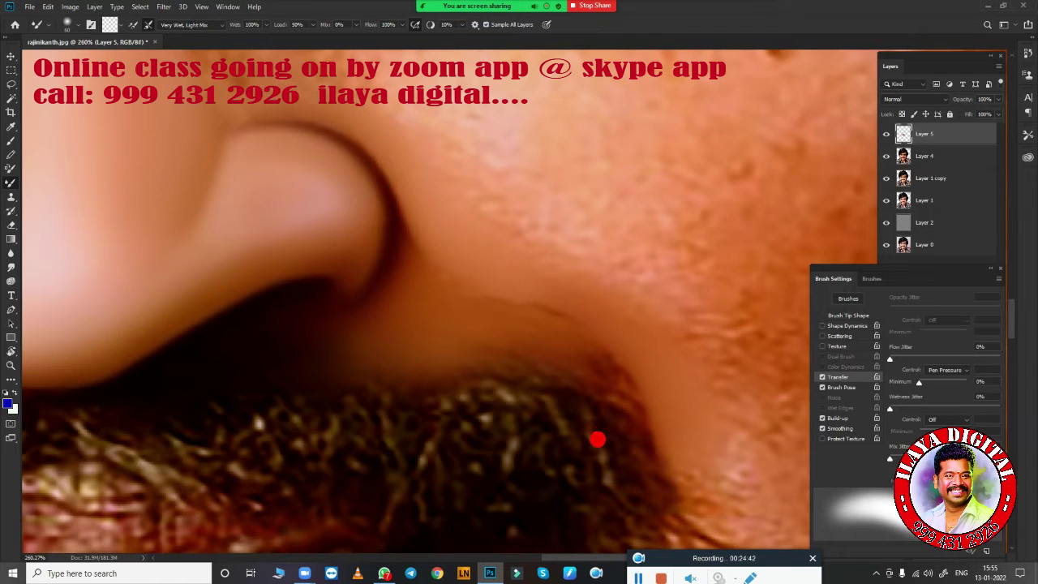
scroll(598, 394, "down", 5)
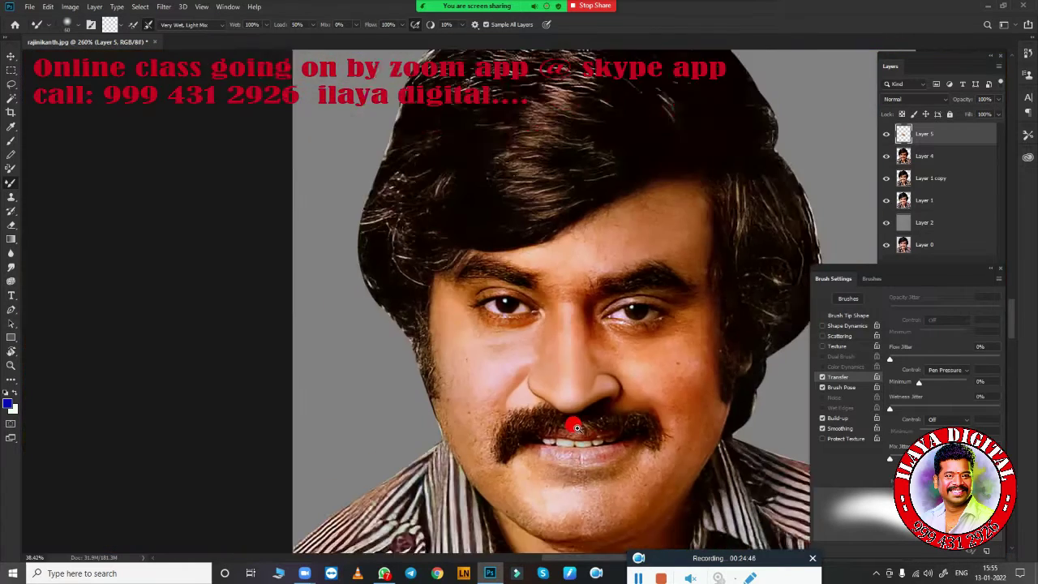
scroll(574, 428, "up", 6)
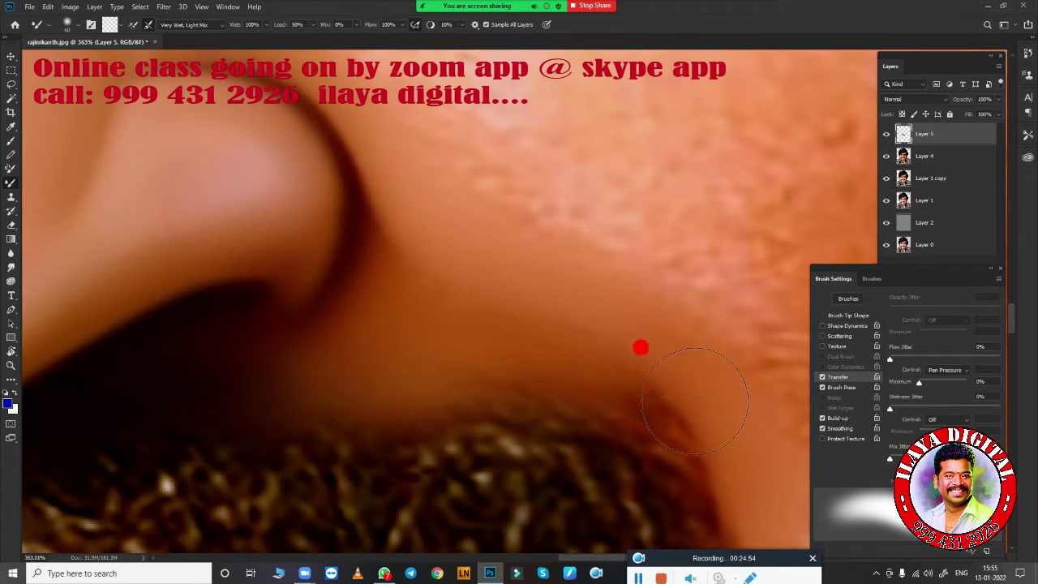
scroll(614, 415, "down", 3)
scroll(614, 415, "down", 3)
scroll(472, 324, "down", 2)
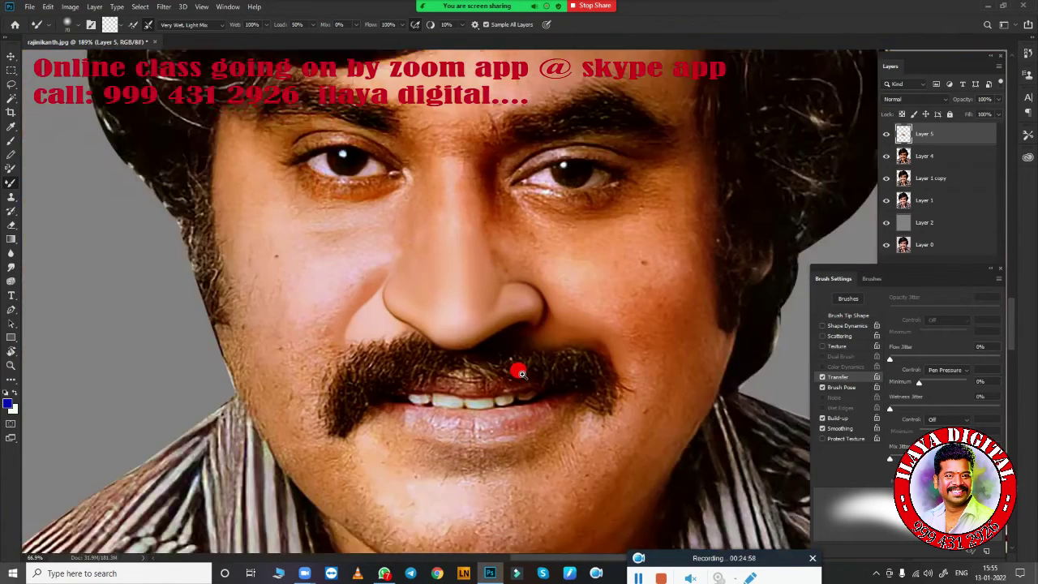
scroll(519, 365, "up", 2)
- Zoom in on the eyes and brow area, moving from the Eraser to the Smudge tool
key("e")
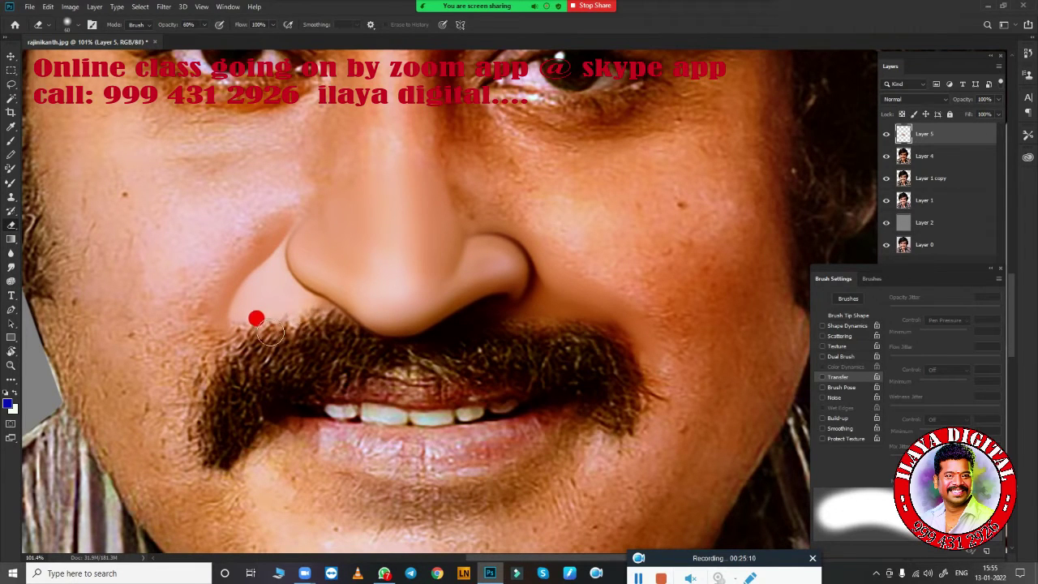
scroll(648, 394, "down", 3)
scroll(549, 352, "up", 3)
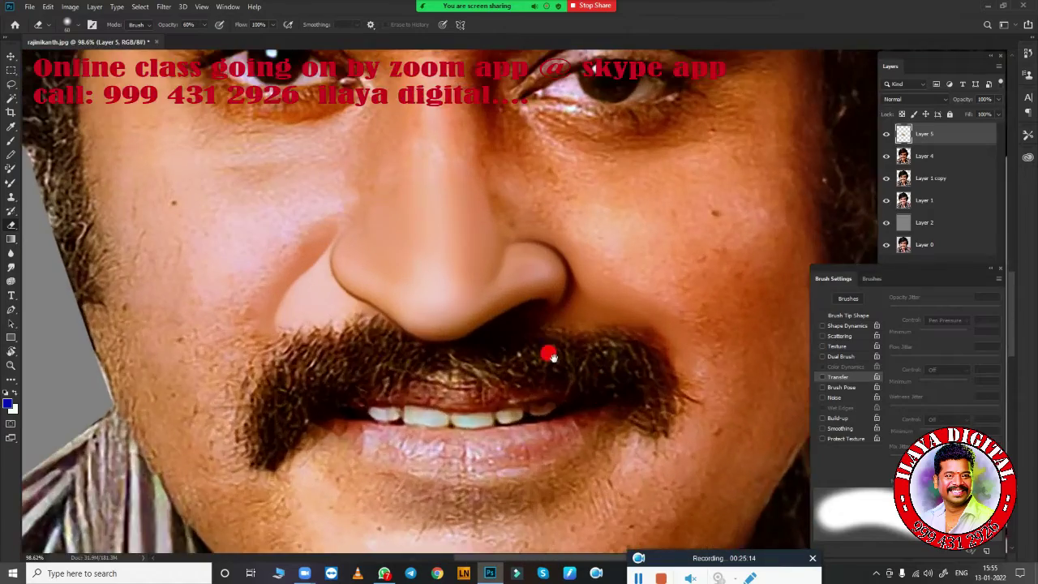
scroll(490, 382, "up", 1)
scroll(490, 382, "down", 3)
scroll(410, 289, "up", 3)
scroll(471, 300, "down", 2)
scroll(522, 309, "up", 2)
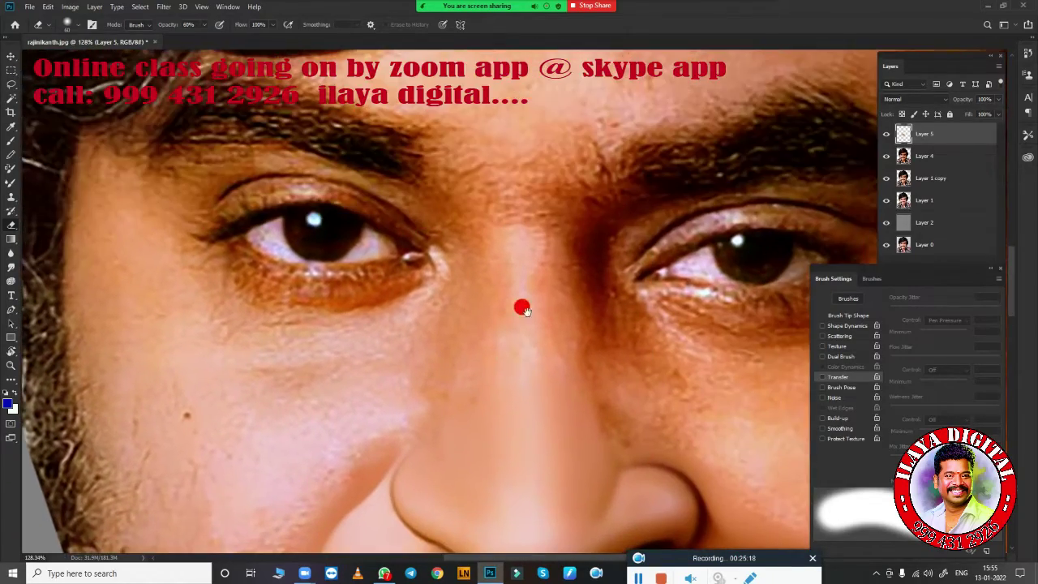
scroll(512, 267, "up", 1)
scroll(507, 314, "up", 1)
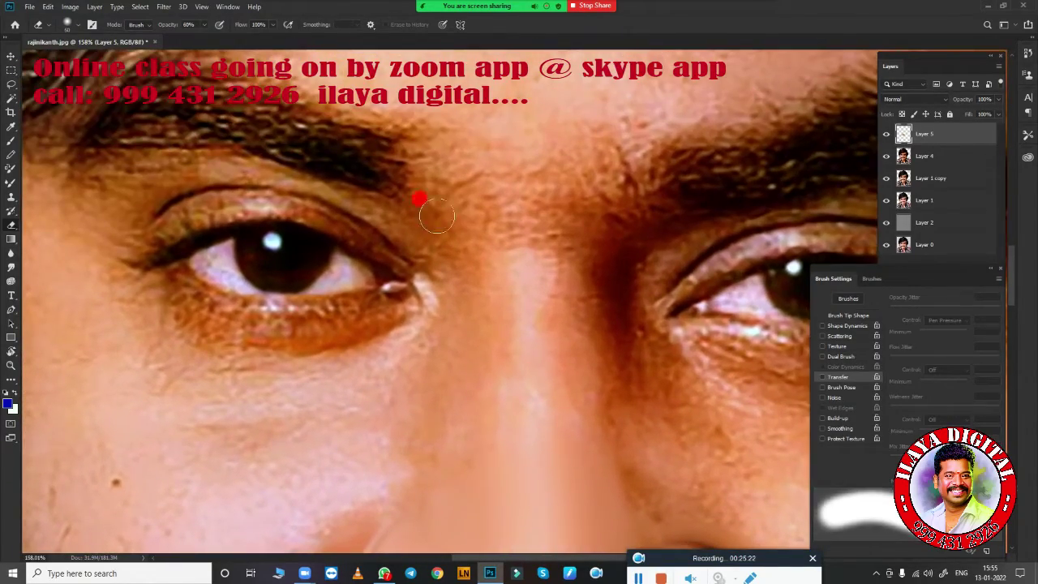
key("r")
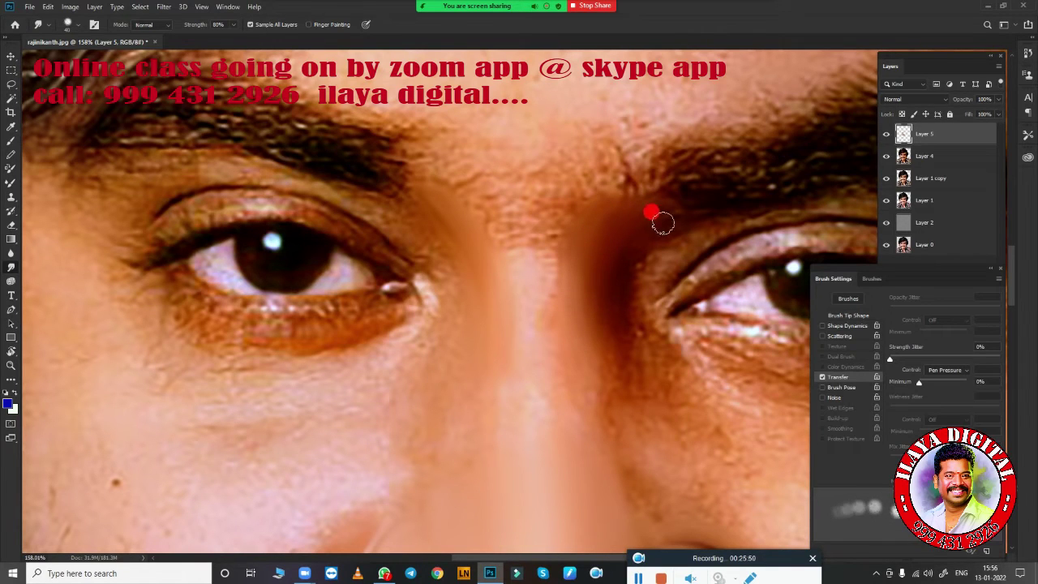
- Enlarge the Smudge brush and smudge between the eyebrows and down the nose bridge
key("bracketright")
key("bracketright")
key("bracketright")
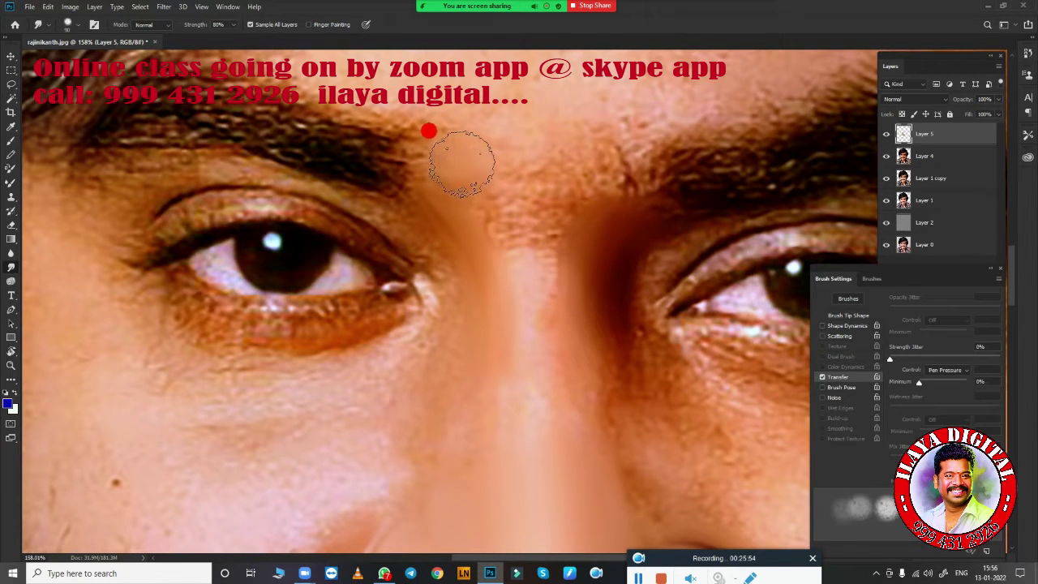
mouse_move(464, 166)
left_mouse_down()
mouse_move(623, 150)
mouse_move(579, 168)
mouse_move(492, 167)
mouse_move(579, 167)
mouse_move(476, 186)
left_mouse_up()
mouse_move(450, 134)
left_mouse_down()
mouse_move(498, 186)
mouse_move(492, 224)
mouse_move(521, 215)
mouse_move(542, 300)
mouse_move(537, 273)
mouse_move(532, 412)
mouse_move(525, 326)
left_mouse_up()
left_click_drag(535, 288, 537, 238)
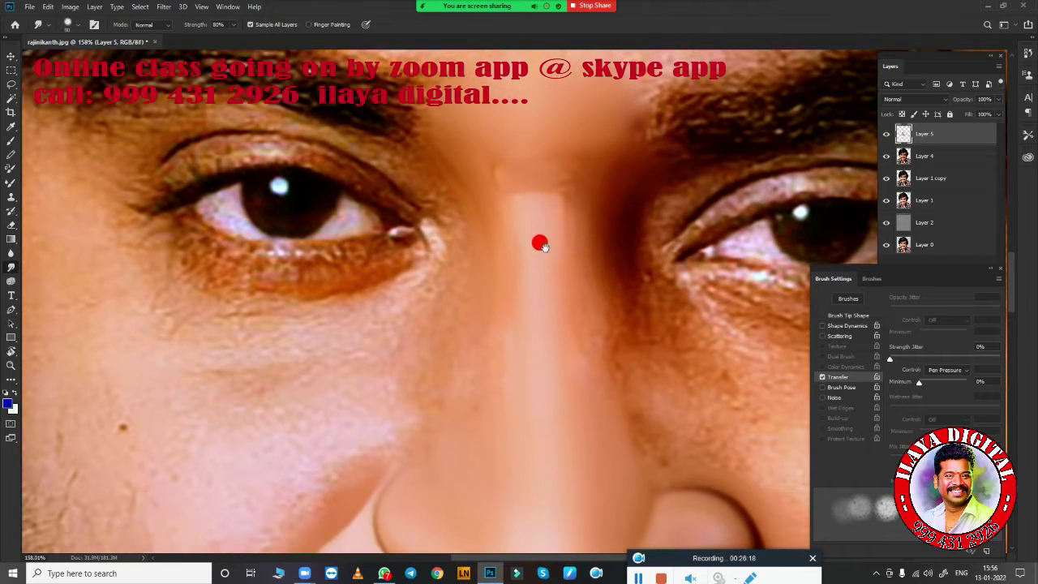
- Blend the skin between the eyebrows with the Mixer Brush
key("b")
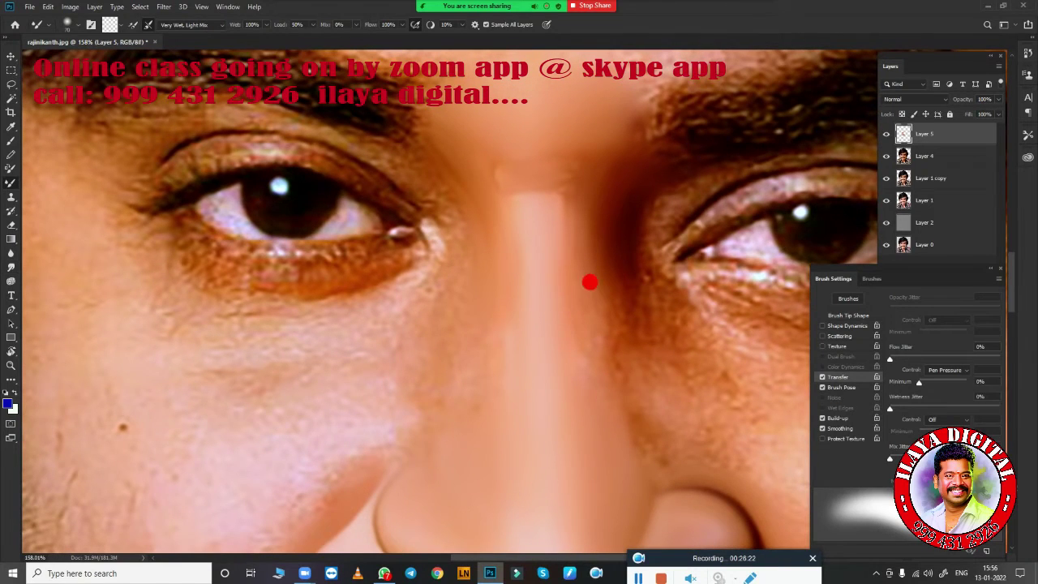
scroll(588, 281, "down", 2)
mouse_move(479, 155)
left_mouse_down()
mouse_move(533, 180)
mouse_move(542, 163)
mouse_move(604, 163)
mouse_move(545, 196)
mouse_move(539, 223)
mouse_move(502, 199)
mouse_move(520, 282)
left_mouse_up()
- With a smaller brush, smooth both sides of the nose bridge down toward the tip
key("bracketleft")
key("bracketleft")
key("bracketleft")
mouse_move(574, 240)
left_mouse_down()
mouse_move(577, 284)
mouse_move(574, 243)
mouse_move(542, 326)
mouse_move(556, 256)
mouse_move(579, 401)
mouse_move(558, 445)
mouse_move(601, 328)
left_mouse_up()
mouse_move(578, 278)
left_mouse_down()
mouse_move(584, 304)
mouse_move(580, 277)
left_mouse_up()
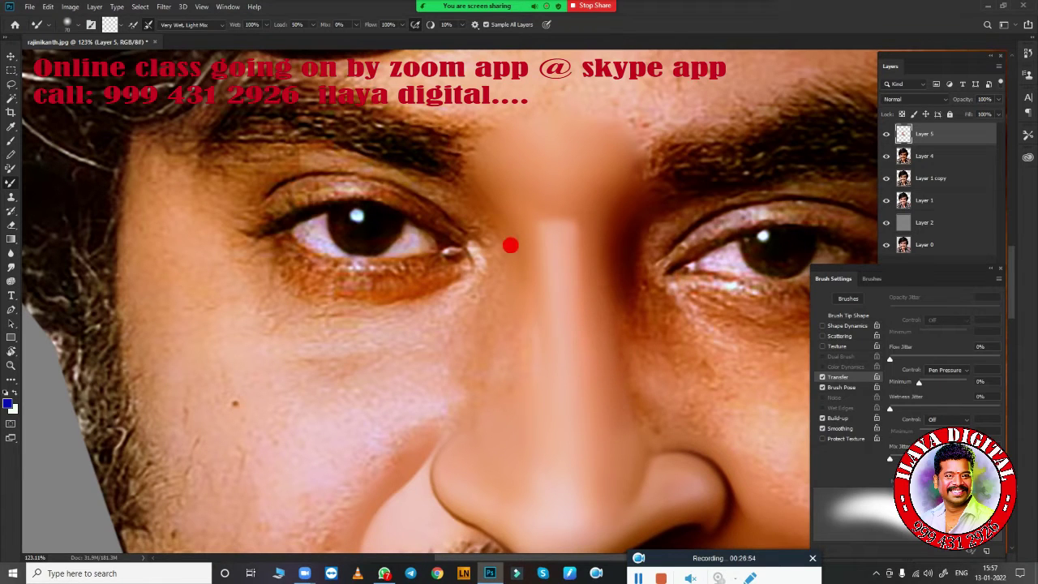
mouse_move(510, 296)
left_mouse_down()
mouse_move(503, 394)
mouse_move(507, 275)
mouse_move(550, 426)
left_mouse_up()
left_click_drag(632, 460, 616, 485)
mouse_move(600, 265)
left_mouse_down()
mouse_move(612, 366)
mouse_move(596, 178)
left_mouse_up()
scroll(537, 447, "down", 5)
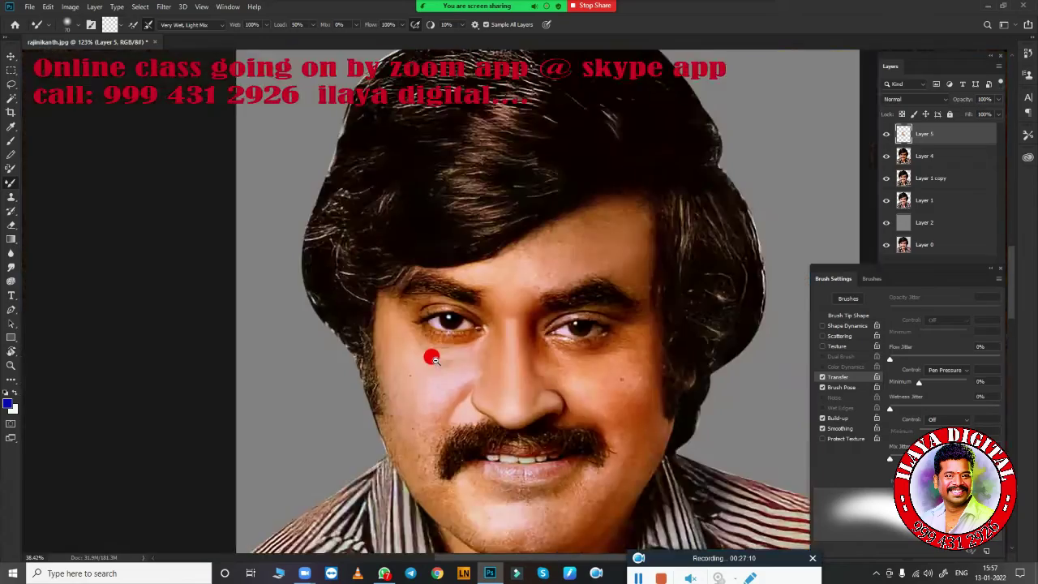
scroll(433, 359, "down", 3)
scroll(402, 363, "up", 6)
scroll(364, 472, "up", 3)
scroll(459, 345, "up", 3)
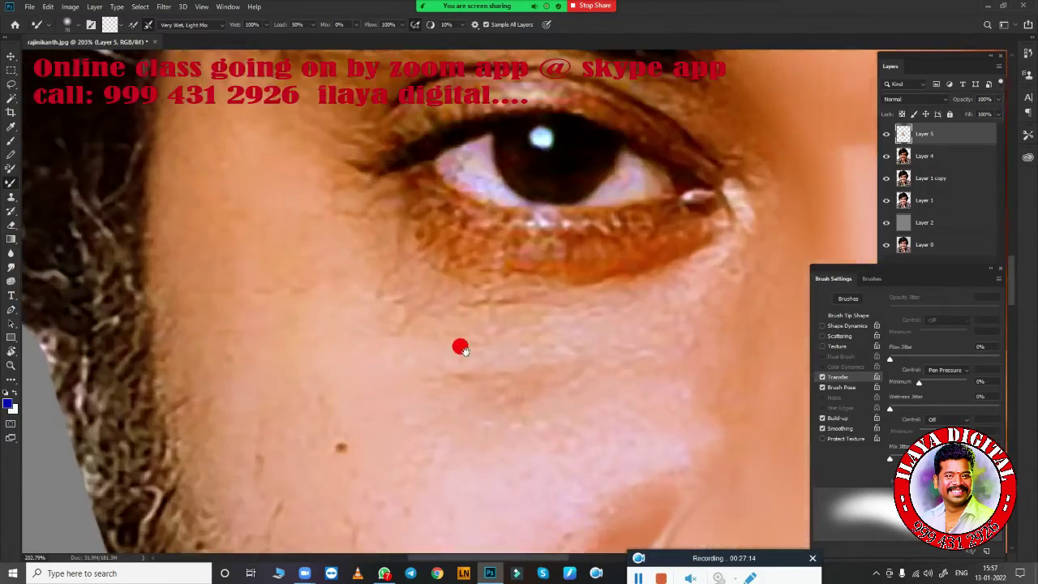
scroll(605, 271, "up", 4)
- Smudge the temple skin by the hairline and the upper eyelid edge smooth
key("r")
scroll(381, 273, "down", 1)
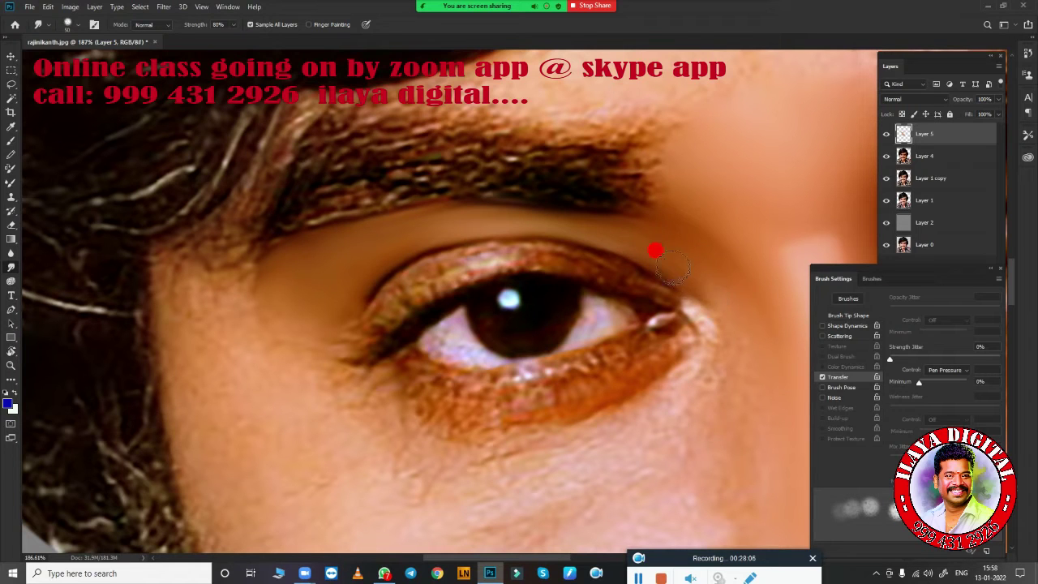
mouse_move(179, 297)
left_mouse_down()
mouse_move(158, 248)
mouse_move(169, 222)
mouse_move(211, 289)
left_mouse_up()
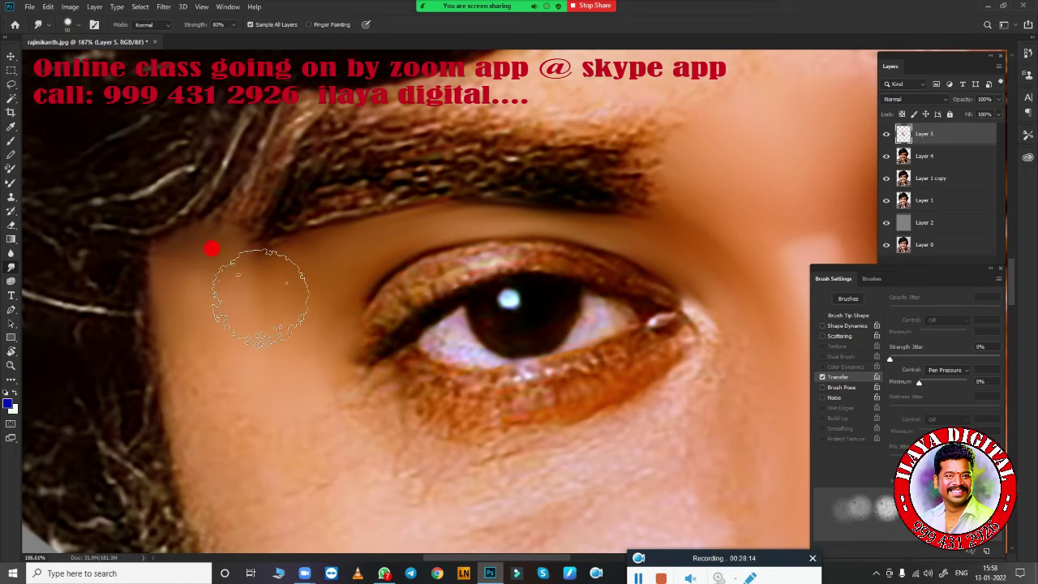
left_click_drag(370, 294, 436, 252)
mouse_move(602, 262)
left_mouse_down()
mouse_move(574, 248)
mouse_move(467, 243)
mouse_move(506, 240)
mouse_move(558, 241)
mouse_move(413, 265)
mouse_move(542, 248)
mouse_move(632, 282)
mouse_move(474, 244)
left_mouse_up()
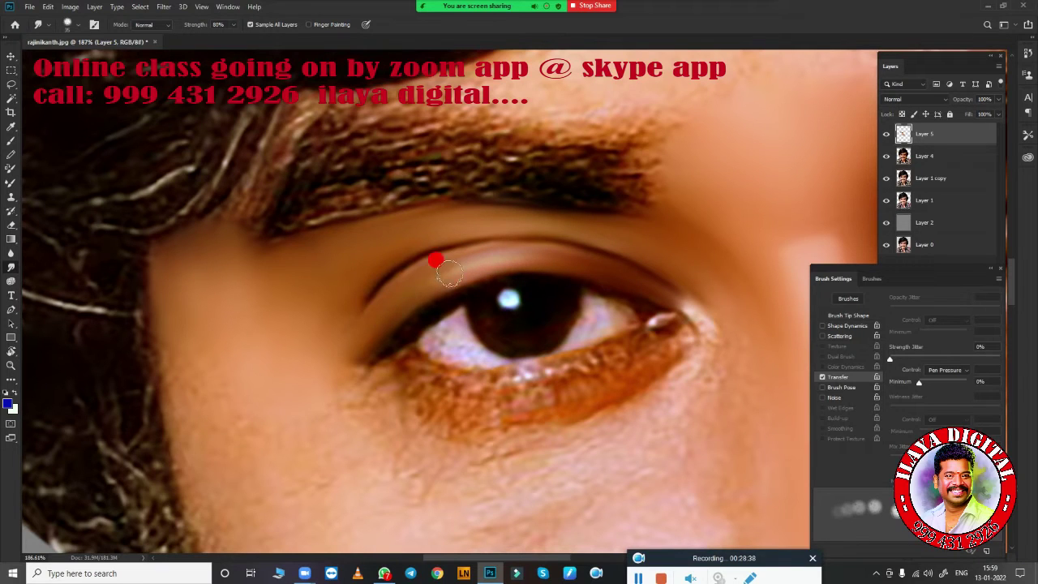
- Smudge the lower lash line, outer eye corner and skin below the lower lid smooth
left_click_drag(637, 388, 663, 364)
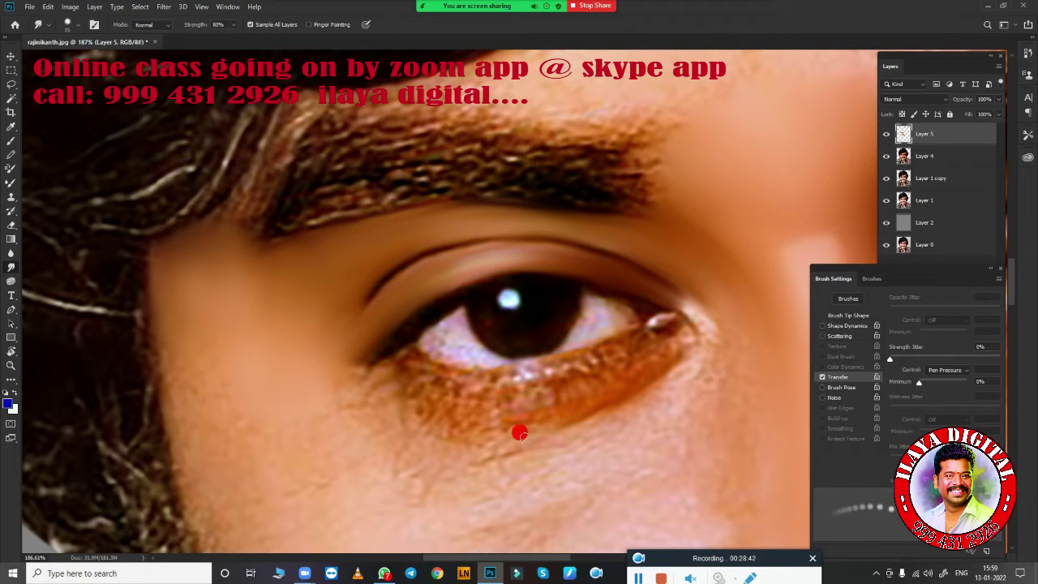
left_click_drag(519, 433, 632, 384)
left_click_drag(430, 410, 565, 394)
left_click_drag(644, 367, 495, 380)
mouse_move(651, 396)
left_mouse_down()
mouse_move(660, 370)
mouse_move(655, 400)
left_mouse_up()
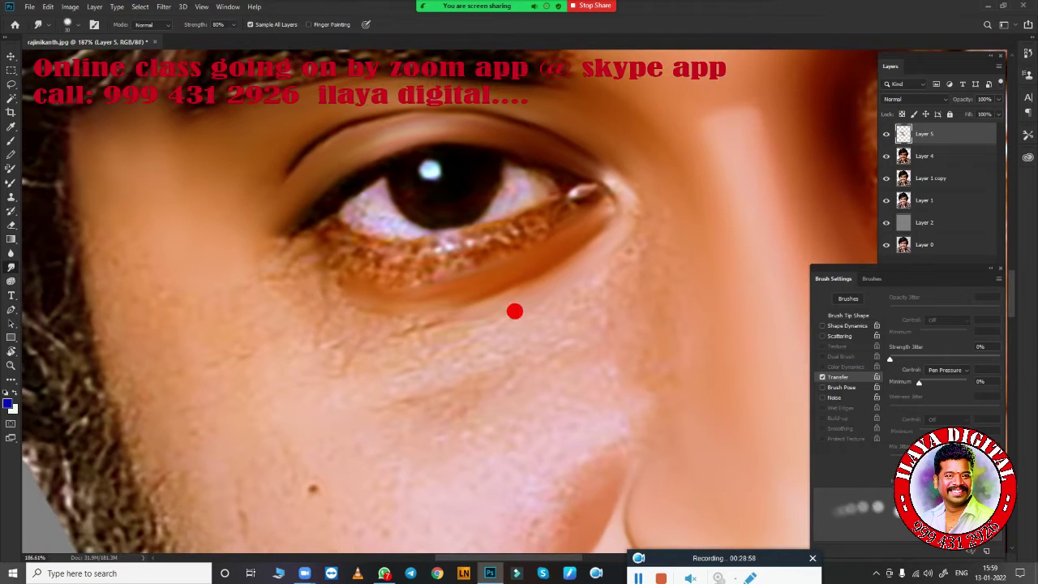
mouse_move(470, 355)
left_mouse_down()
mouse_move(481, 391)
mouse_move(445, 398)
mouse_move(486, 389)
left_mouse_up()
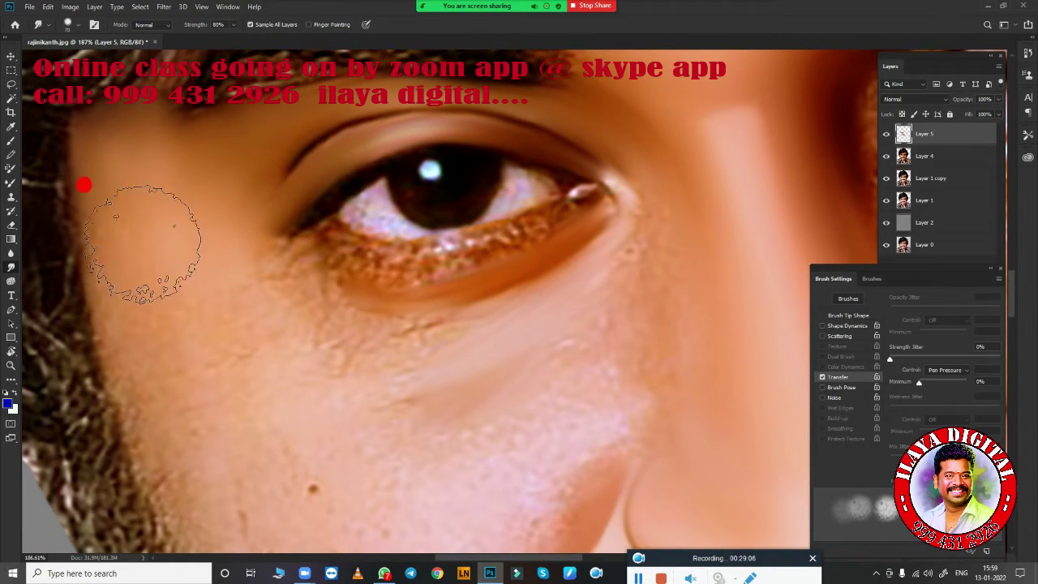
- Blend the skin beneath the eyebrow with the Mixer Brush, zoomed in on the eye
key("b")
left_click(510, 319, "ctrl")
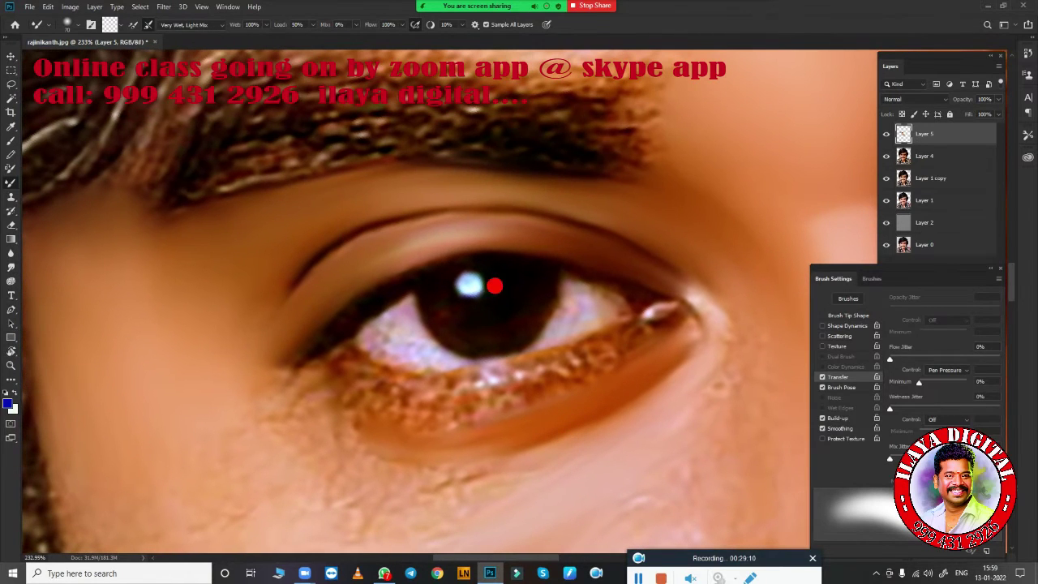
mouse_move(206, 219)
left_mouse_down()
mouse_move(197, 204)
mouse_move(486, 160)
mouse_move(436, 159)
left_mouse_up()
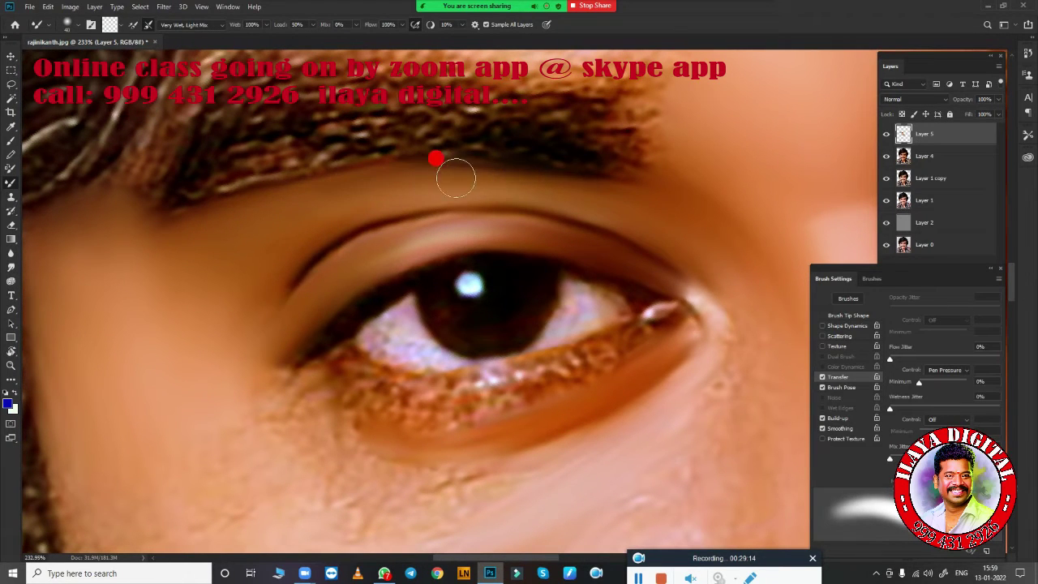
left_click_drag(636, 201, 474, 173)
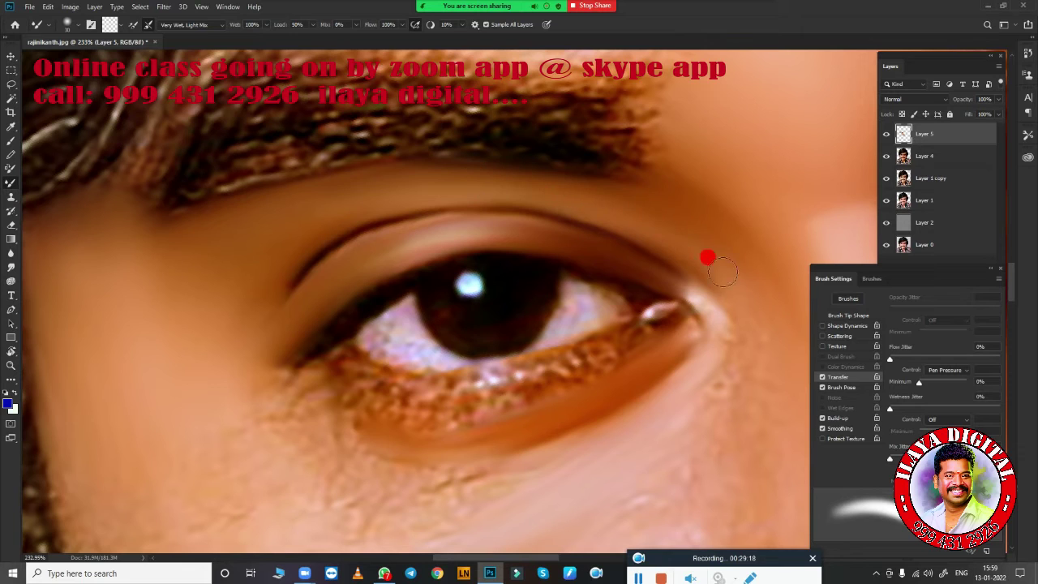
mouse_move(723, 270)
left_mouse_down()
mouse_move(637, 179)
mouse_move(741, 247)
mouse_move(301, 238)
mouse_move(385, 199)
left_mouse_up()
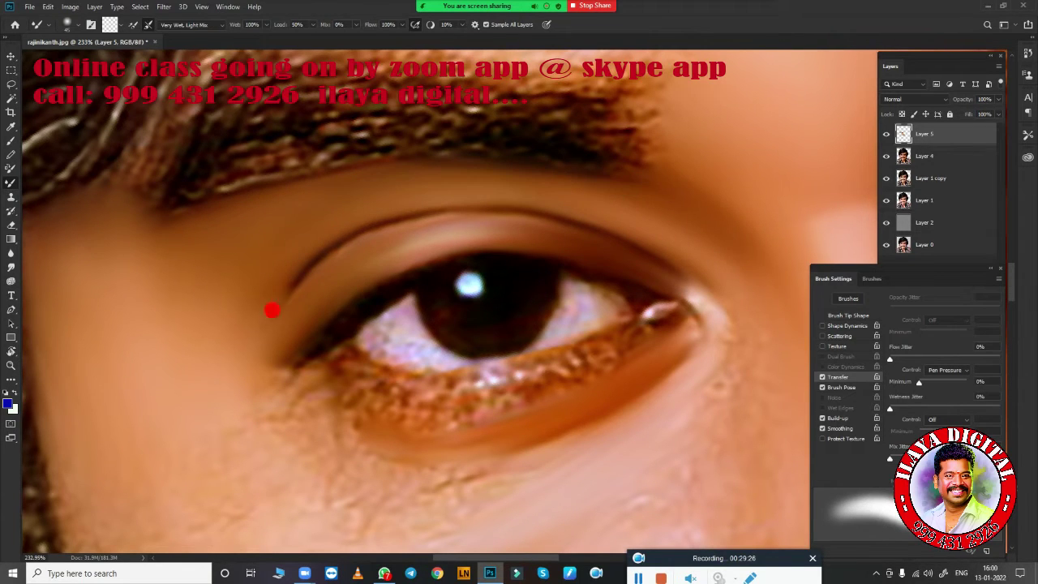
- Smooth the inner eye corner, the upper eyelid and the lower eyelid skin
left_click_drag(272, 310, 311, 295)
mouse_move(372, 234)
left_mouse_down()
mouse_move(475, 204)
mouse_move(695, 283)
mouse_move(621, 262)
mouse_move(330, 230)
mouse_move(305, 265)
left_mouse_up()
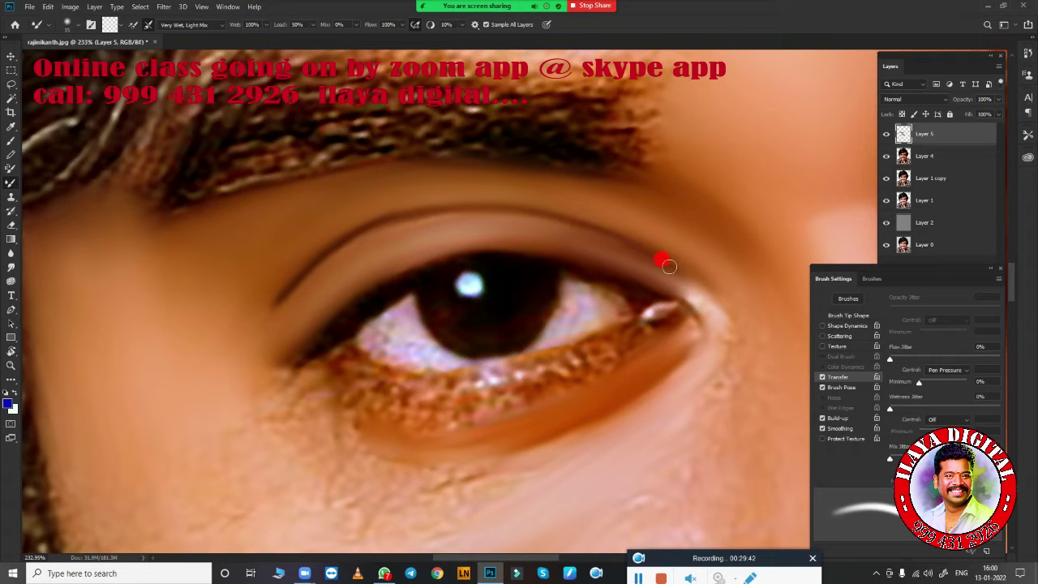
mouse_move(372, 220)
left_mouse_down()
mouse_move(429, 234)
mouse_move(489, 213)
mouse_move(657, 253)
left_mouse_up()
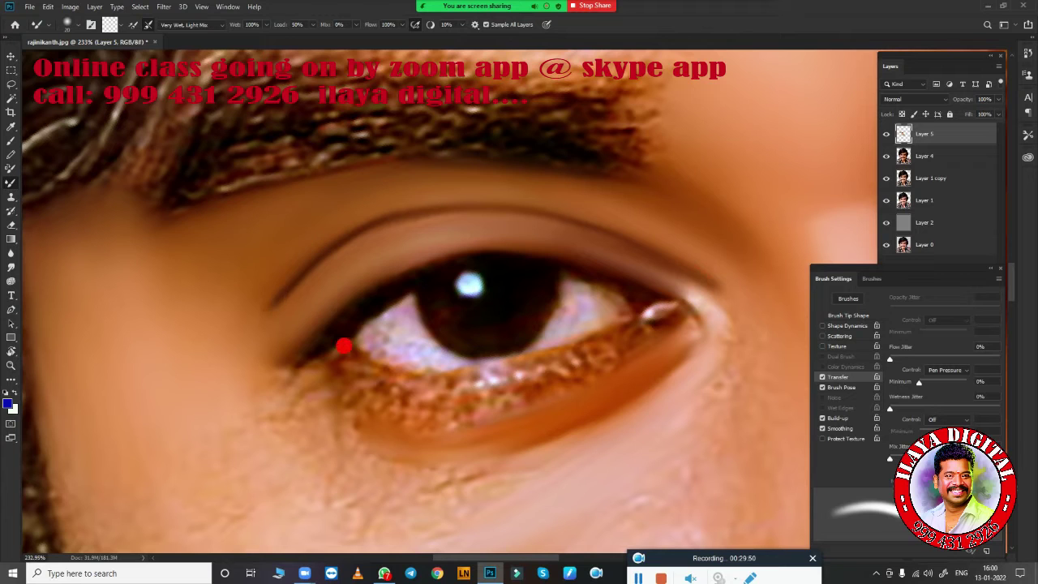
left_click_drag(692, 341, 663, 368)
mouse_move(595, 421)
left_mouse_down()
mouse_move(369, 456)
mouse_move(402, 432)
left_mouse_up()
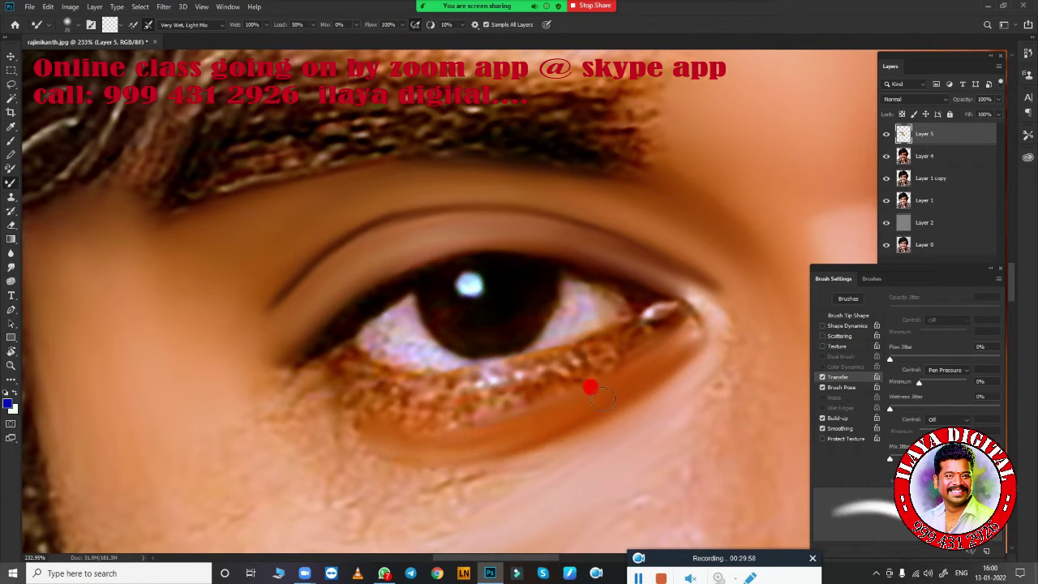
- Blend the outer eye corner and the speckled eye white at the inner corner
left_click_drag(545, 406, 490, 336)
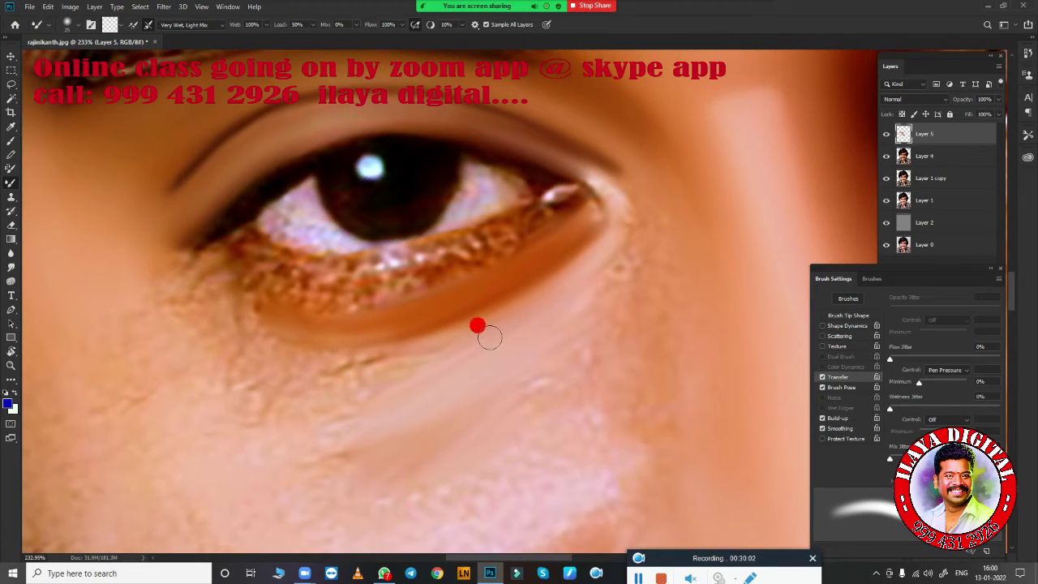
left_click_drag(588, 168, 609, 199)
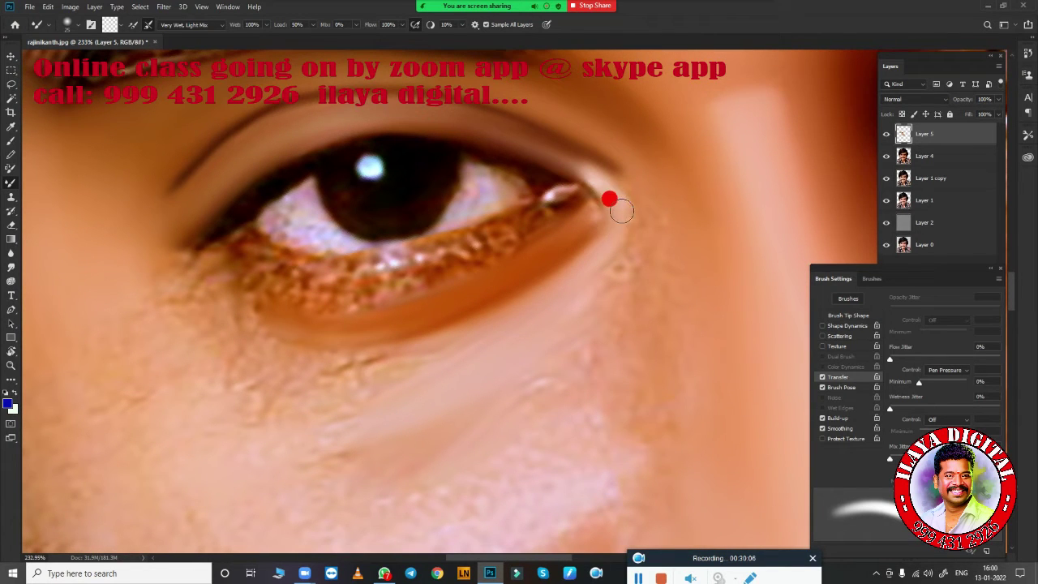
scroll(429, 327, "up", 2)
left_click_drag(429, 327, 566, 414)
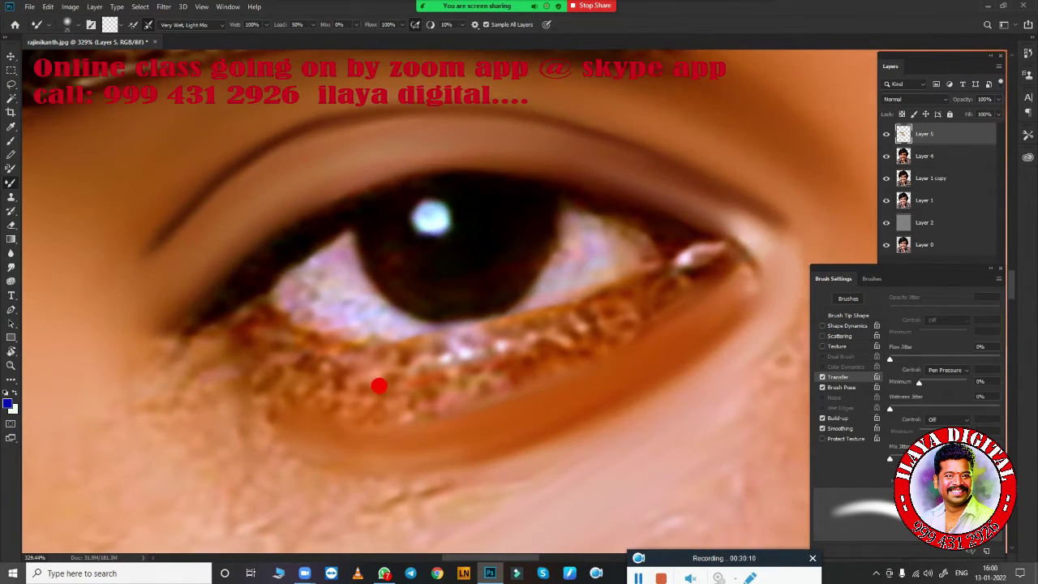
mouse_move(317, 282)
left_mouse_down()
mouse_move(343, 250)
mouse_move(285, 290)
mouse_move(321, 318)
mouse_move(294, 305)
mouse_move(362, 317)
mouse_move(338, 271)
mouse_move(316, 281)
mouse_move(373, 303)
mouse_move(278, 287)
mouse_move(389, 322)
mouse_move(540, 271)
mouse_move(549, 255)
mouse_move(532, 285)
mouse_move(592, 238)
mouse_move(556, 233)
mouse_move(610, 228)
mouse_move(515, 287)
left_mouse_up()
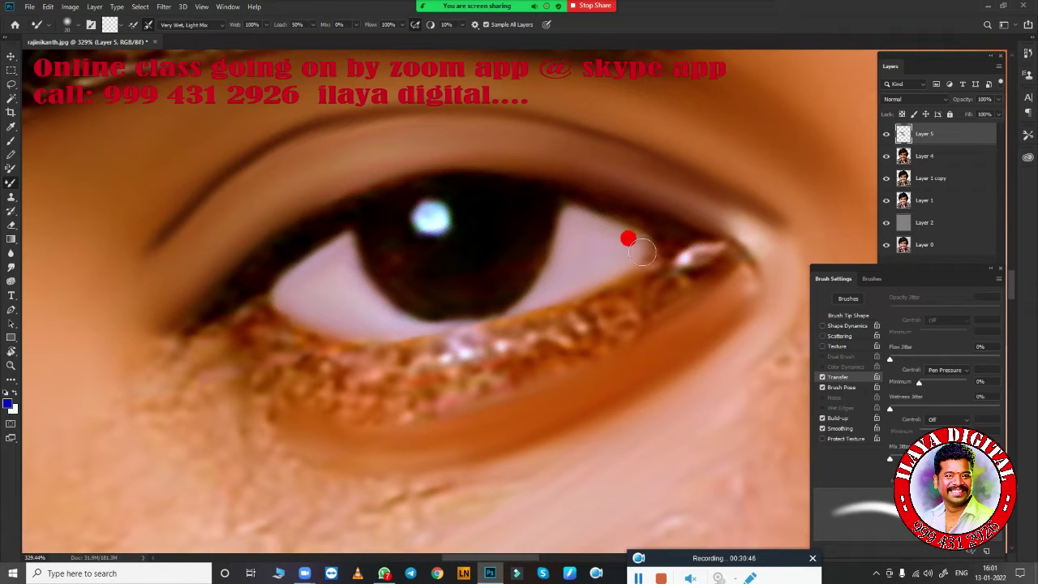
- Darken and smooth the iris edges and the upper and lower lid lines with the Mixer Brush
mouse_move(641, 252)
left_mouse_down()
mouse_move(631, 246)
mouse_move(631, 255)
left_mouse_up()
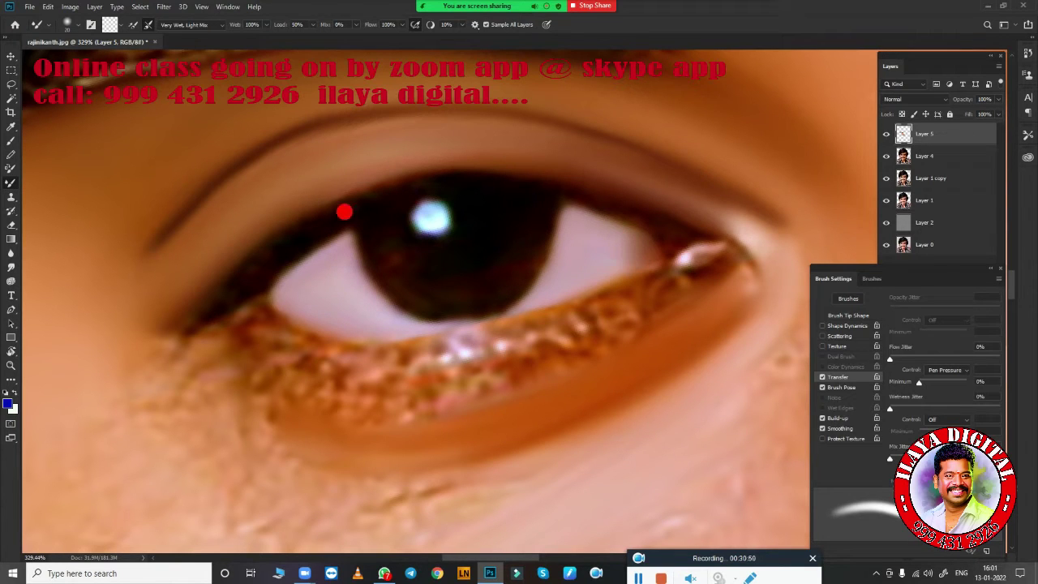
mouse_move(345, 211)
left_mouse_down()
mouse_move(365, 220)
mouse_move(403, 295)
mouse_move(465, 293)
left_mouse_up()
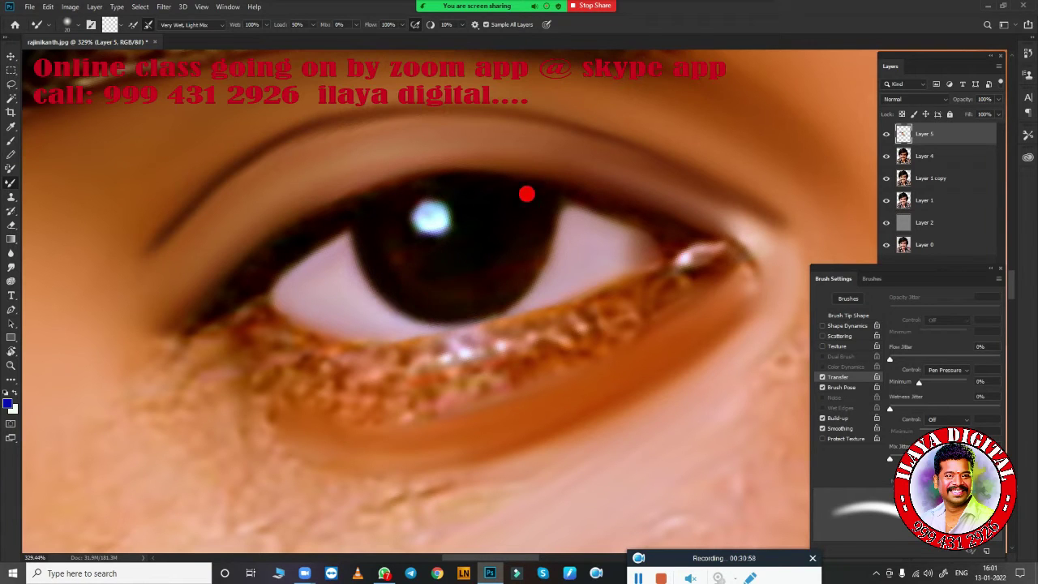
mouse_move(539, 207)
left_mouse_down()
mouse_move(540, 236)
mouse_move(519, 275)
mouse_move(487, 299)
left_mouse_up()
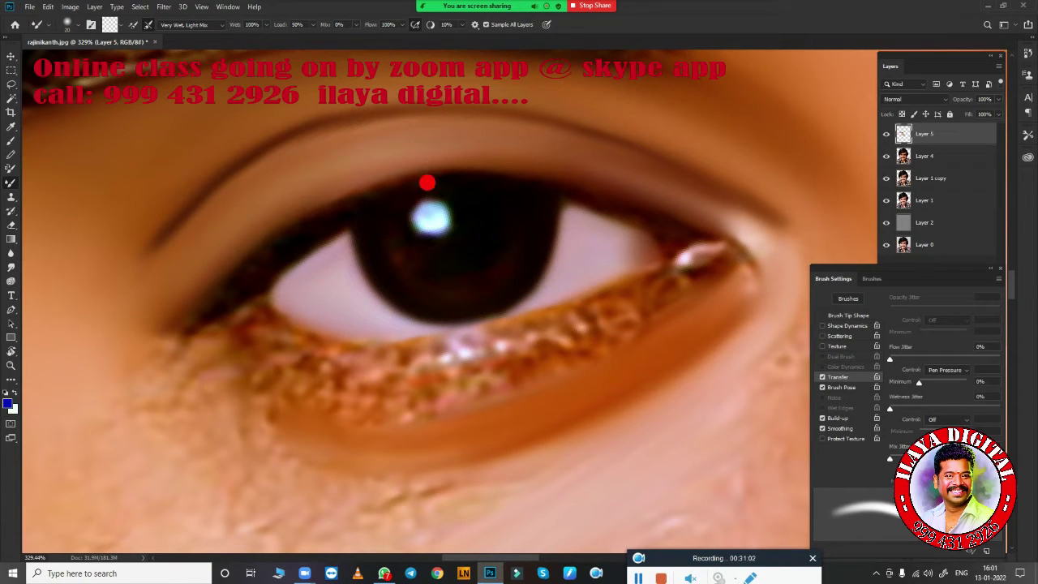
mouse_move(242, 285)
left_mouse_down()
mouse_move(392, 190)
mouse_move(325, 229)
left_mouse_up()
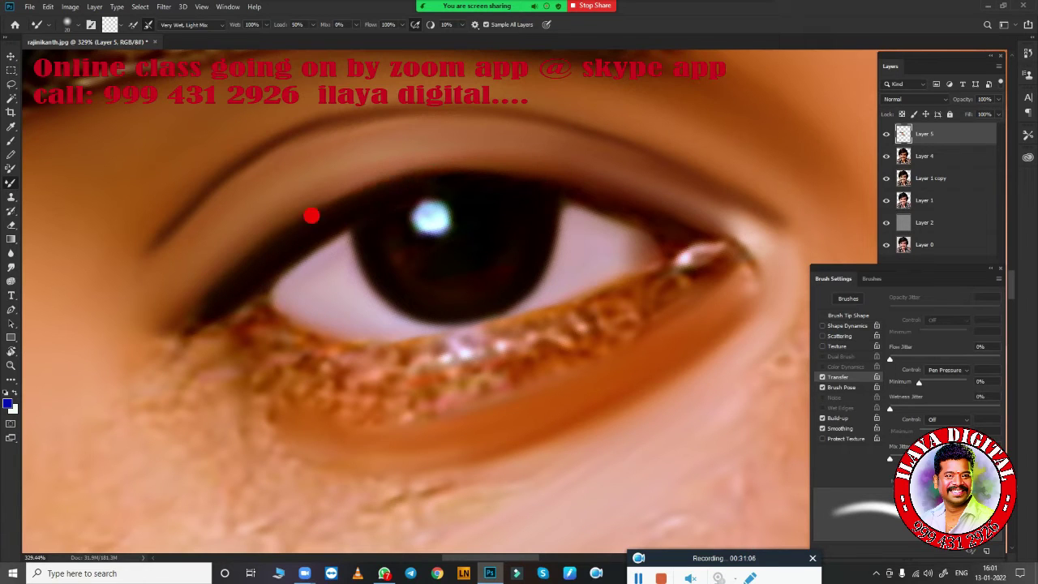
left_click_drag(420, 188, 373, 240)
mouse_move(415, 176)
left_mouse_down()
mouse_move(598, 186)
mouse_move(608, 189)
mouse_move(537, 179)
mouse_move(716, 239)
mouse_move(687, 246)
mouse_move(694, 227)
mouse_move(663, 272)
mouse_move(669, 221)
mouse_move(684, 243)
mouse_move(661, 267)
left_mouse_up()
mouse_move(275, 322)
left_mouse_down()
mouse_move(327, 342)
mouse_move(418, 348)
mouse_move(361, 347)
mouse_move(657, 270)
mouse_move(552, 312)
mouse_move(304, 337)
left_mouse_up()
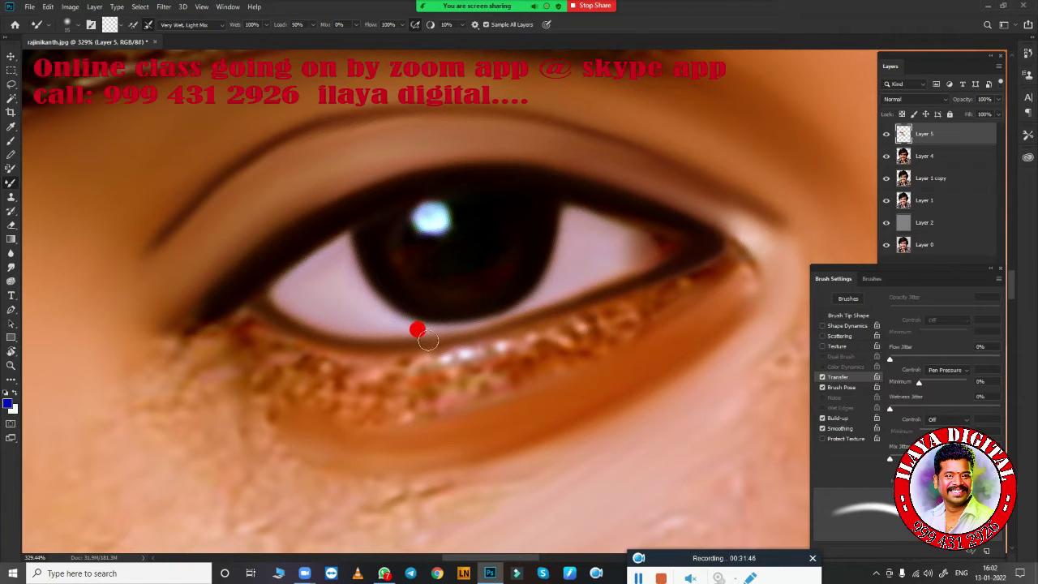
- Smudge the upper eyelid line and the lower lid toward the outer corner
key("r")
mouse_move(309, 224)
left_mouse_down()
mouse_move(280, 278)
mouse_move(248, 281)
mouse_move(371, 225)
mouse_move(423, 267)
mouse_move(473, 276)
mouse_move(509, 251)
mouse_move(482, 216)
mouse_move(435, 226)
mouse_move(427, 217)
mouse_move(463, 222)
mouse_move(421, 282)
mouse_move(466, 273)
mouse_move(449, 300)
mouse_move(507, 241)
mouse_move(623, 249)
mouse_move(597, 249)
mouse_move(583, 279)
left_mouse_up()
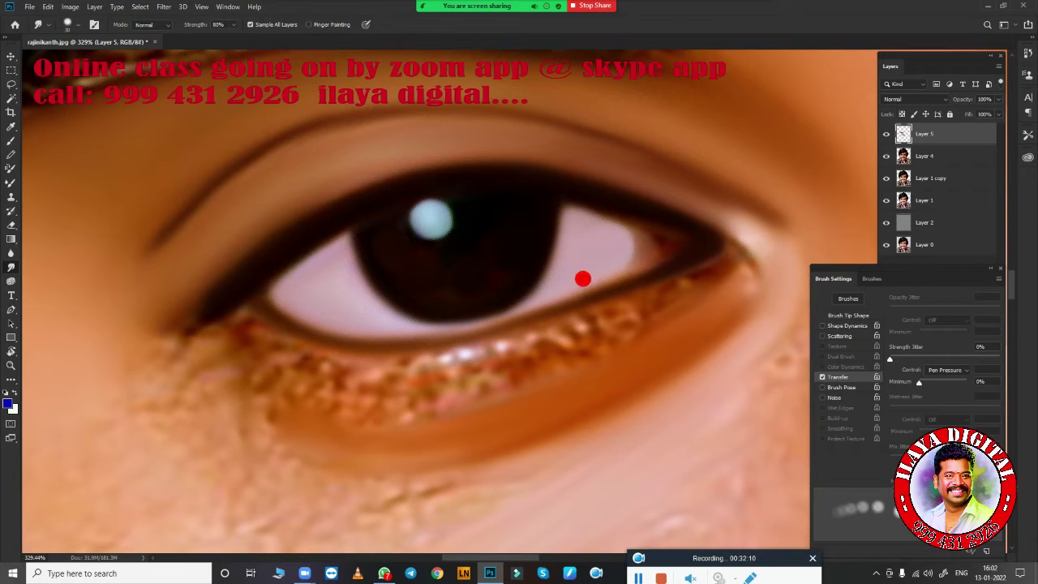
mouse_move(522, 319)
left_mouse_down()
mouse_move(665, 242)
mouse_move(706, 259)
mouse_move(551, 325)
left_mouse_up()
- Blend the lower lash line and the under-eye skin smooth with the Mixer Brush
key("b")
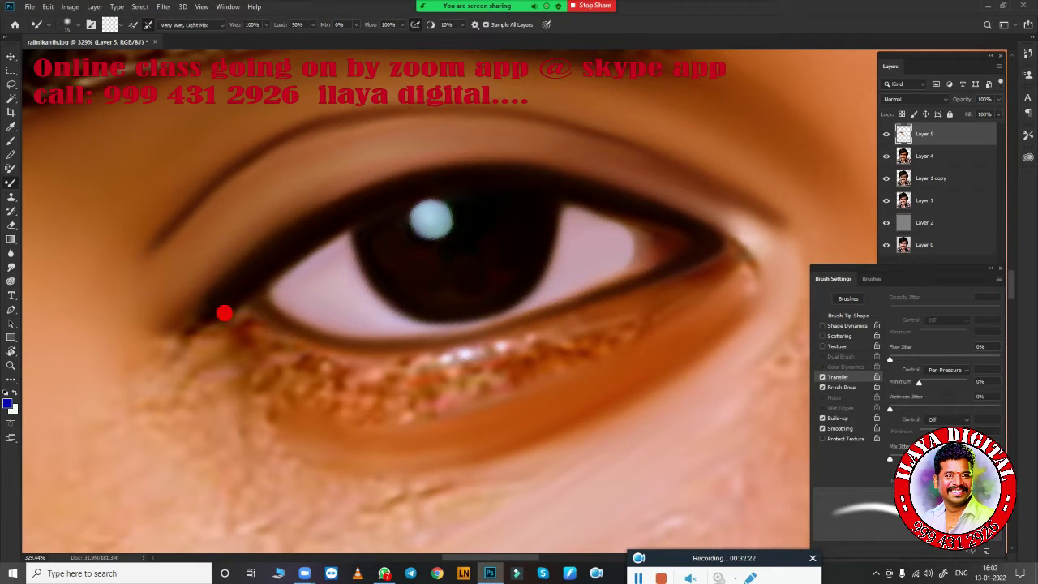
mouse_move(267, 332)
left_mouse_down()
mouse_move(412, 348)
mouse_move(457, 338)
mouse_move(386, 348)
mouse_move(558, 308)
mouse_move(432, 364)
mouse_move(530, 343)
mouse_move(656, 287)
mouse_move(596, 315)
mouse_move(328, 371)
mouse_move(382, 378)
mouse_move(559, 329)
mouse_move(372, 391)
mouse_move(259, 390)
mouse_move(706, 259)
mouse_move(177, 330)
left_mouse_up()
mouse_move(217, 360)
left_mouse_down()
mouse_move(249, 407)
mouse_move(188, 397)
mouse_move(295, 418)
left_mouse_up()
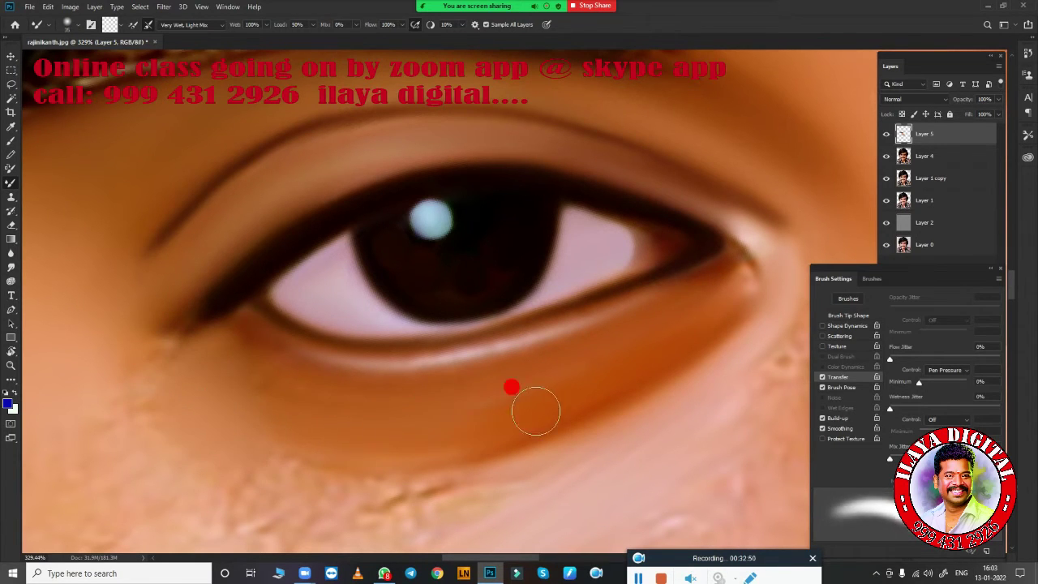
left_click_drag(510, 387, 303, 373)
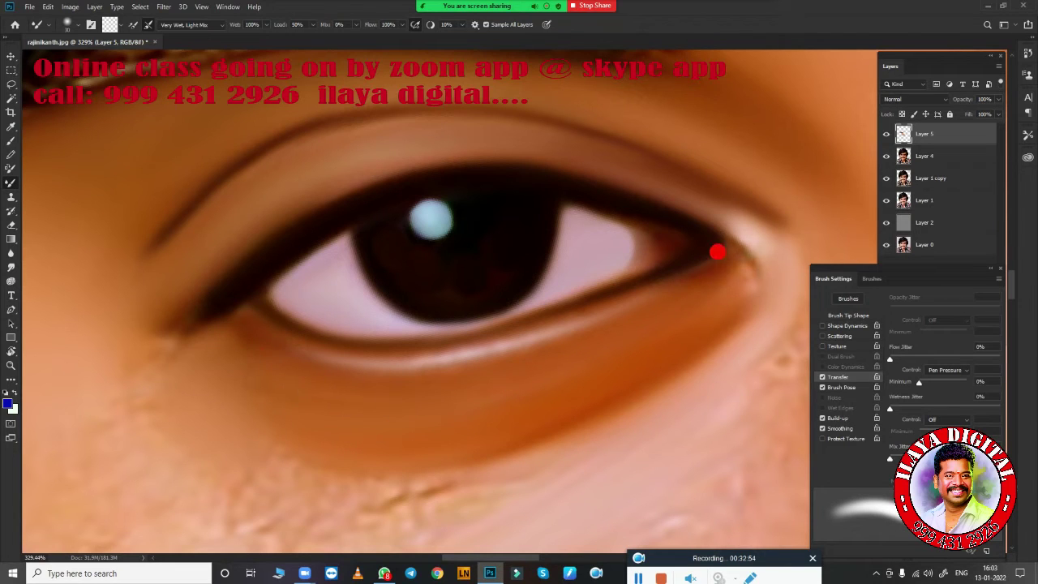
left_click_drag(164, 333, 167, 297)
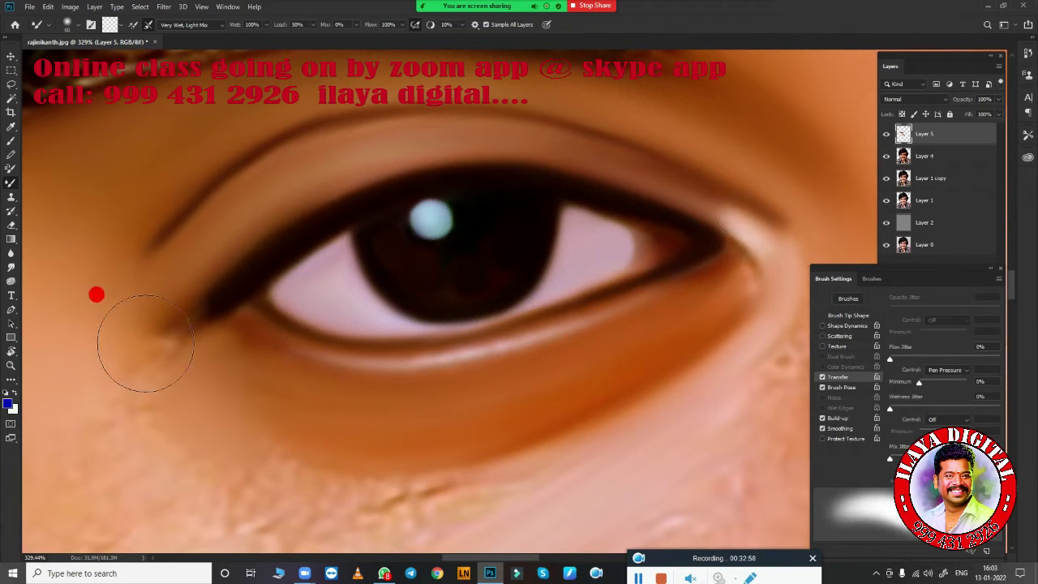
- Tilt the canvas view and blend the temple skin below the hairline with the Mixer Brush
scroll(659, 410, "down", 3)
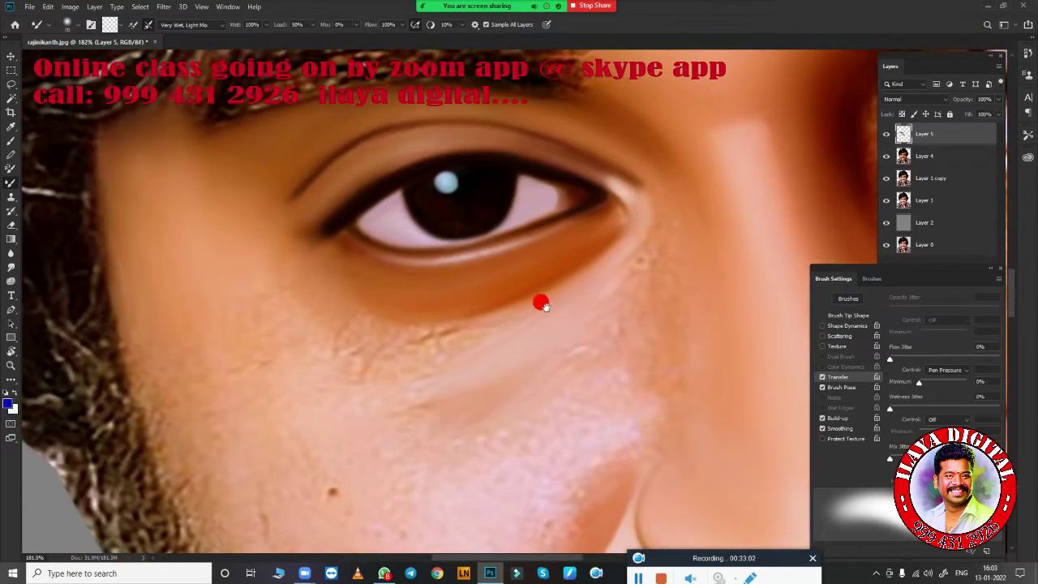
key("r")
mouse_move(479, 314)
left_mouse_down()
mouse_move(310, 364)
mouse_move(355, 405)
left_mouse_up()
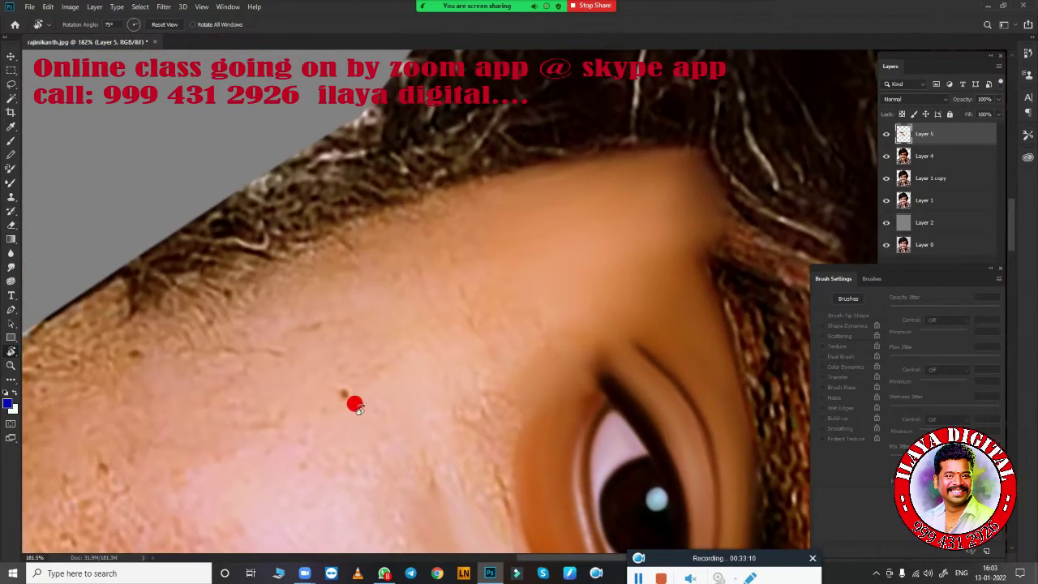
key("b")
mouse_move(231, 278)
left_mouse_down()
mouse_move(201, 295)
mouse_move(224, 291)
left_mouse_up()
left_click_drag(310, 241, 416, 276)
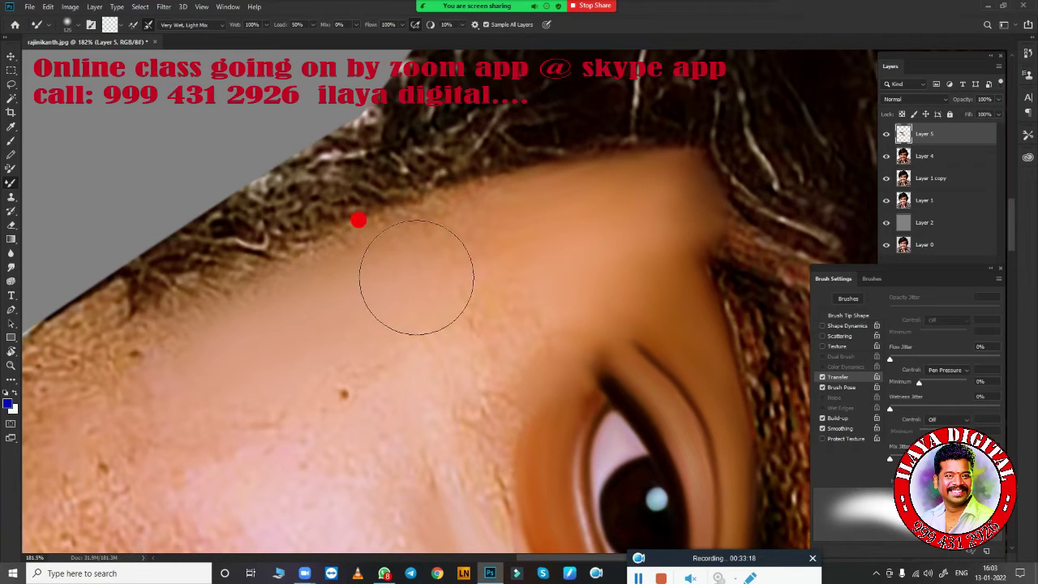
- Blend the hairline edge into the temple and remove the small dark mole with a larger brush
mouse_move(477, 240)
left_mouse_down()
mouse_move(398, 254)
mouse_move(630, 189)
left_mouse_up()
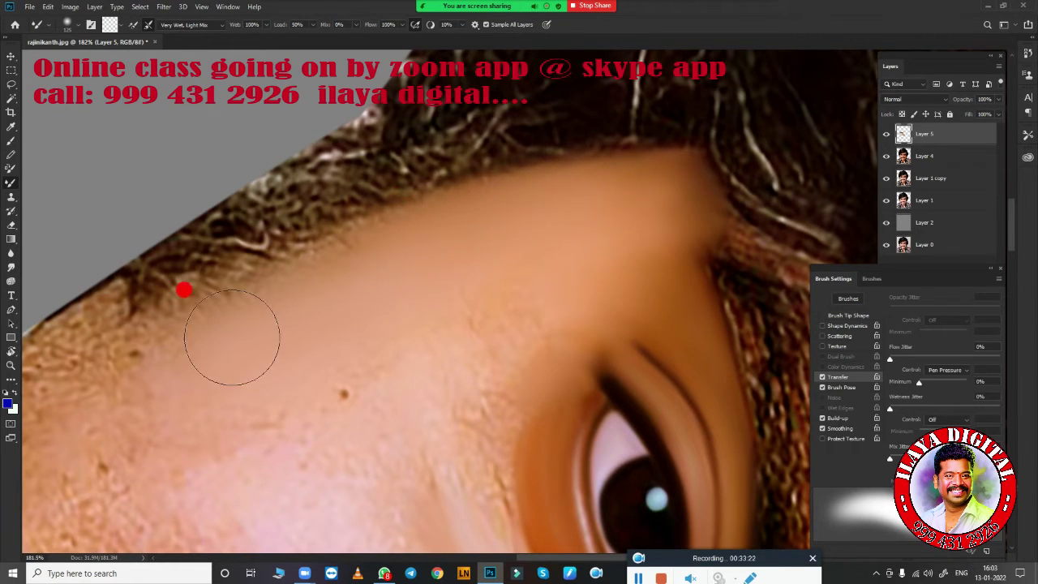
left_click_drag(232, 338, 440, 220)
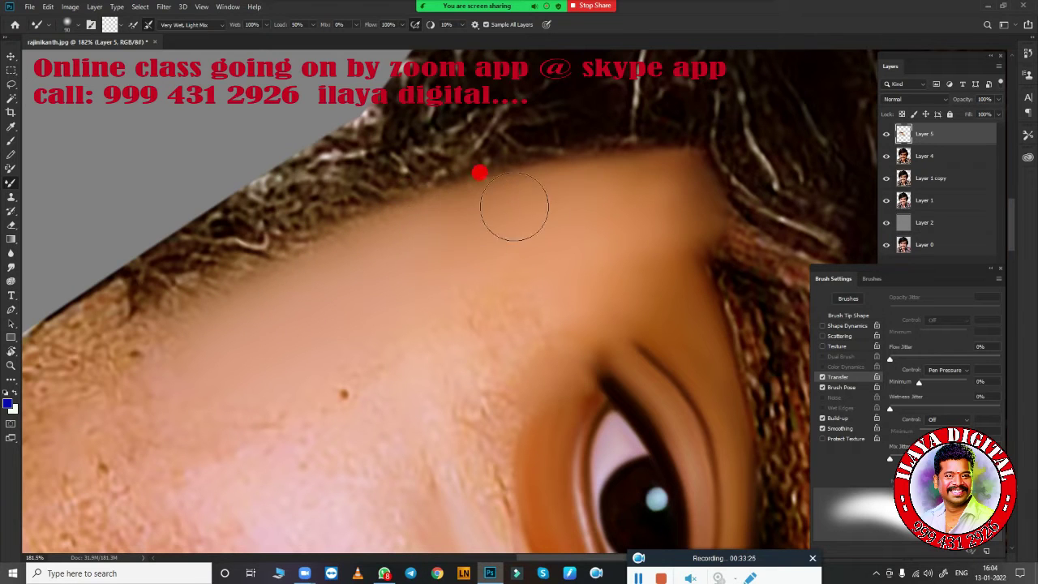
mouse_move(514, 207)
left_mouse_down()
mouse_move(577, 191)
mouse_move(353, 260)
left_mouse_up()
mouse_move(210, 345)
left_mouse_down()
mouse_move(556, 174)
mouse_move(205, 377)
left_mouse_up()
key("]")
key("]")
key("]")
mouse_move(255, 404)
left_mouse_down()
mouse_move(320, 398)
mouse_move(433, 313)
mouse_move(486, 292)
mouse_move(508, 311)
mouse_move(630, 254)
left_mouse_up()
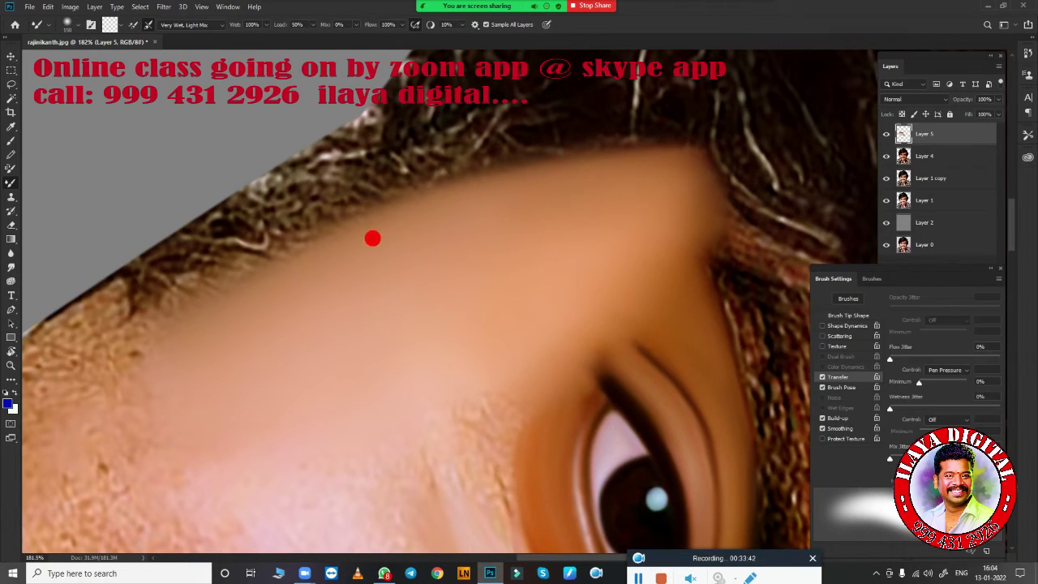
- Rotate the view back upright and pan to the cheek and mustache
left_click_drag(370, 236, 366, 313)
mouse_move(596, 384)
left_mouse_down()
mouse_move(399, 317)
mouse_move(519, 239)
mouse_move(471, 319)
mouse_move(513, 310)
mouse_move(481, 382)
mouse_move(498, 336)
mouse_move(469, 336)
left_mouse_up()
key("r")
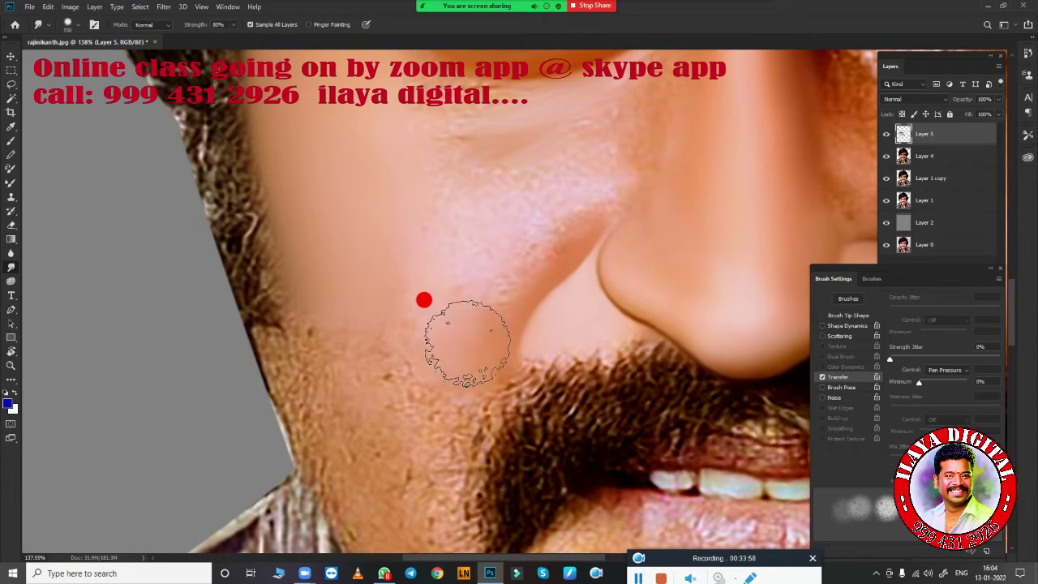
- Smudge the cheek skin with an enlarged brush at 80% strength, then blend it with the Mixer Brush
key("bracketright")
key("bracketright")
left_click_drag(406, 300, 458, 227)
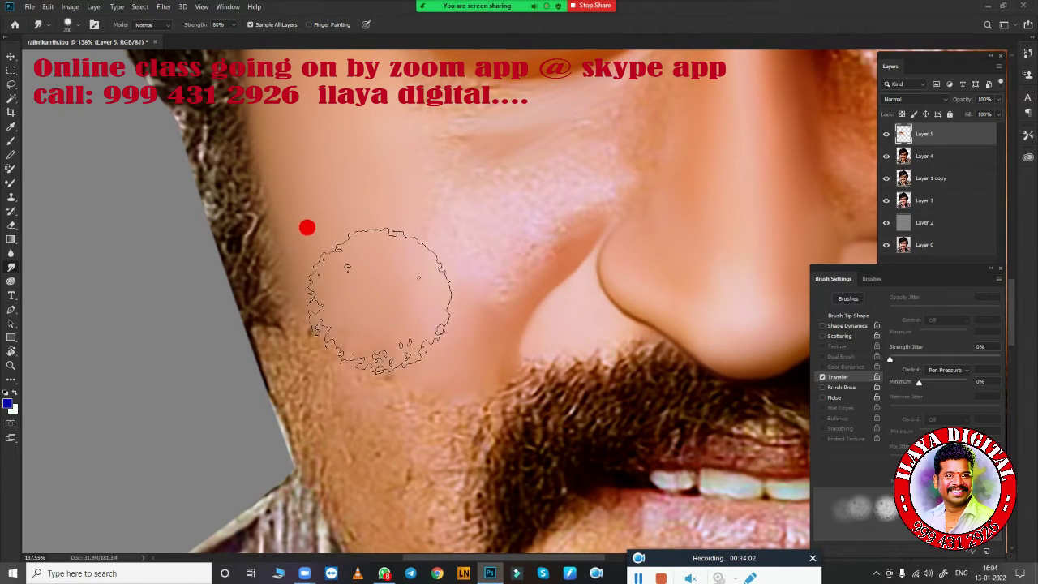
left_click_drag(470, 269, 504, 244)
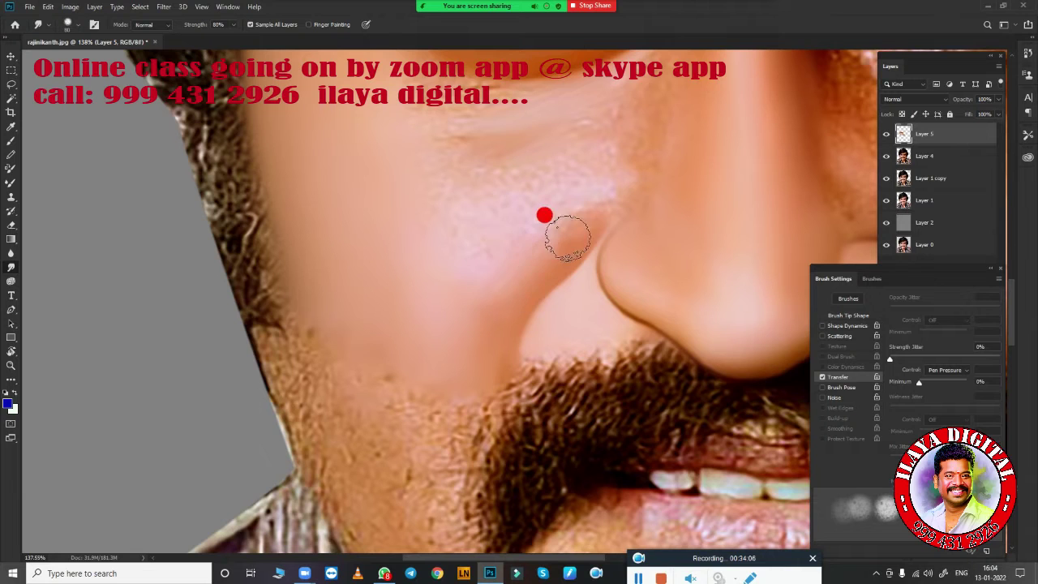
key("b")
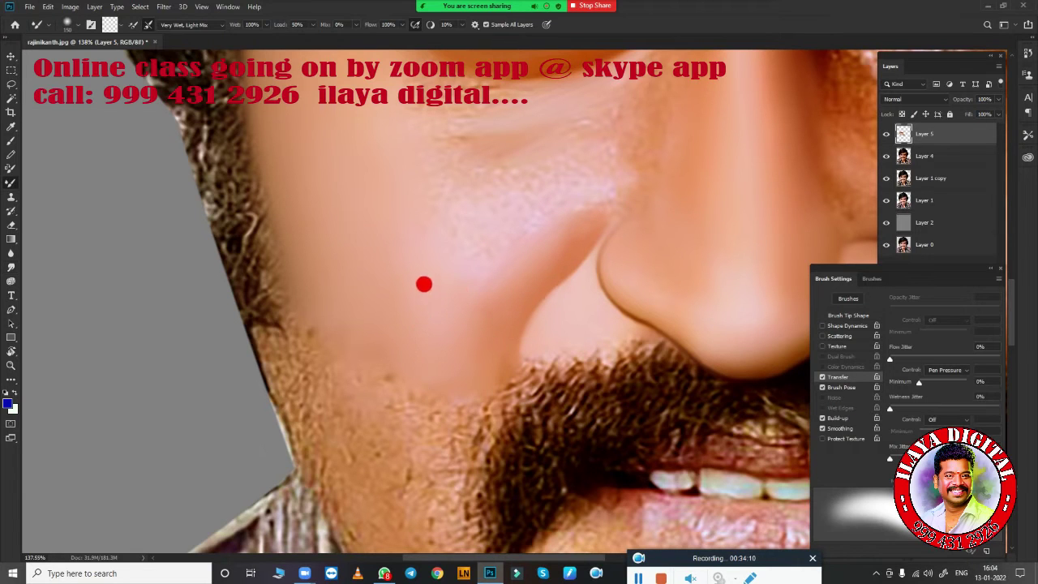
left_click_drag(416, 312, 313, 181)
- Smooth the cheek skin beside the nose
left_click(414, 23)
scroll(519, 324, "down", 5)
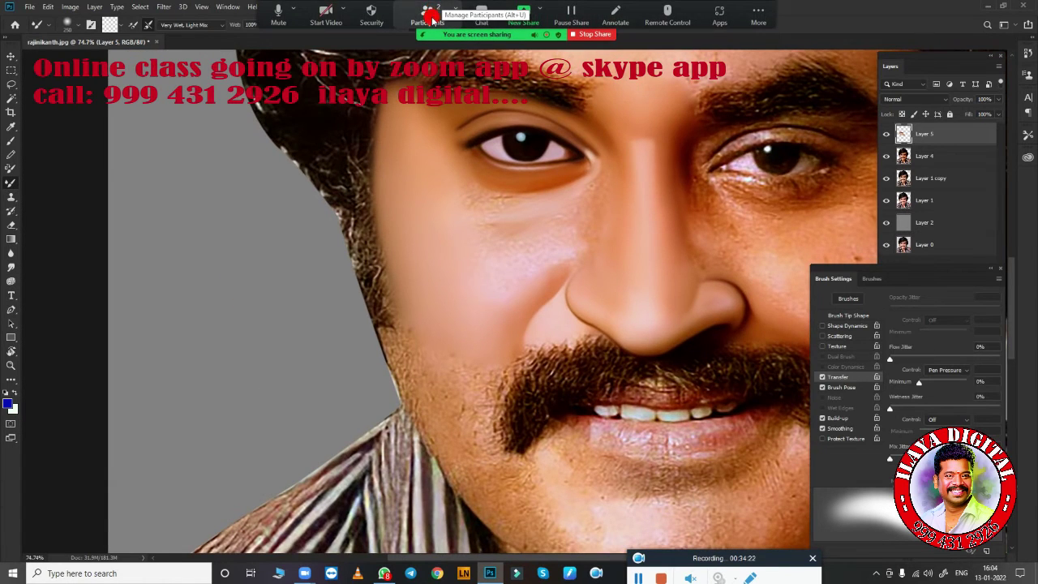
scroll(583, 326, "up", 4)
scroll(600, 320, "up", 1)
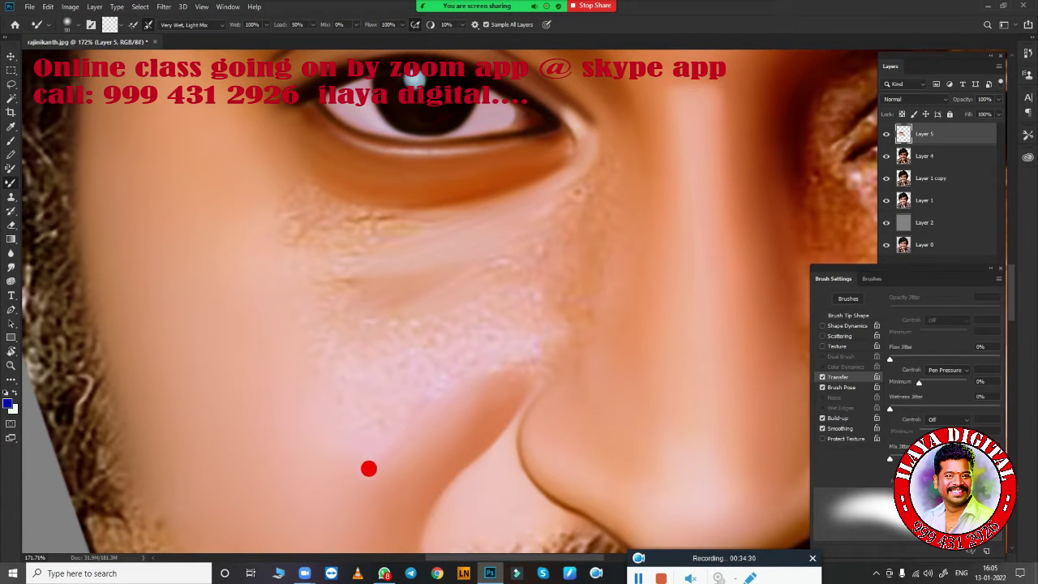
left_click_drag(368, 468, 459, 374)
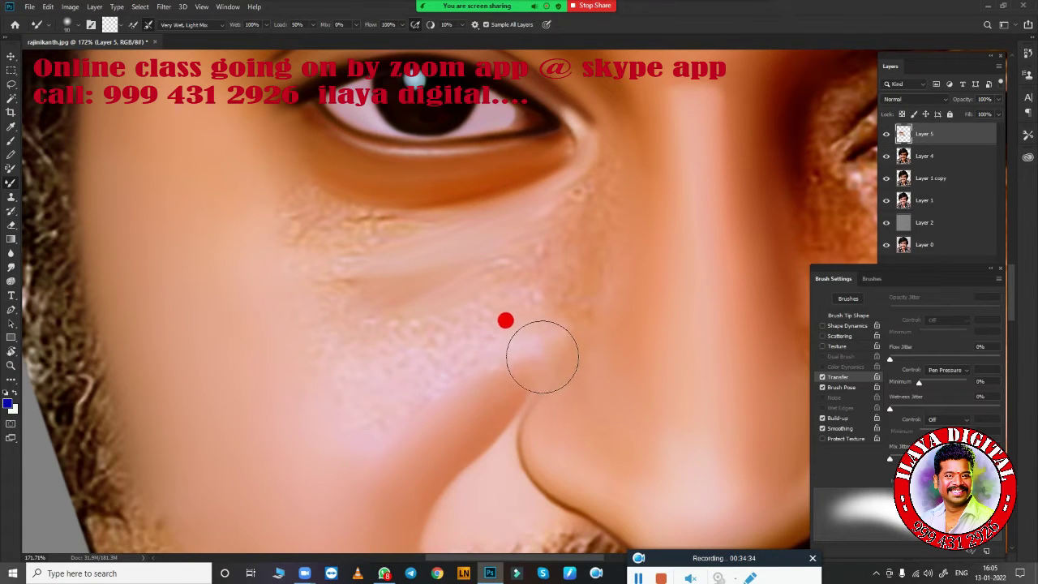
- Blend away the under-eye crease with an enlarged Mixer Brush
mouse_move(579, 230)
left_mouse_down()
mouse_move(586, 296)
mouse_move(575, 289)
left_mouse_up()
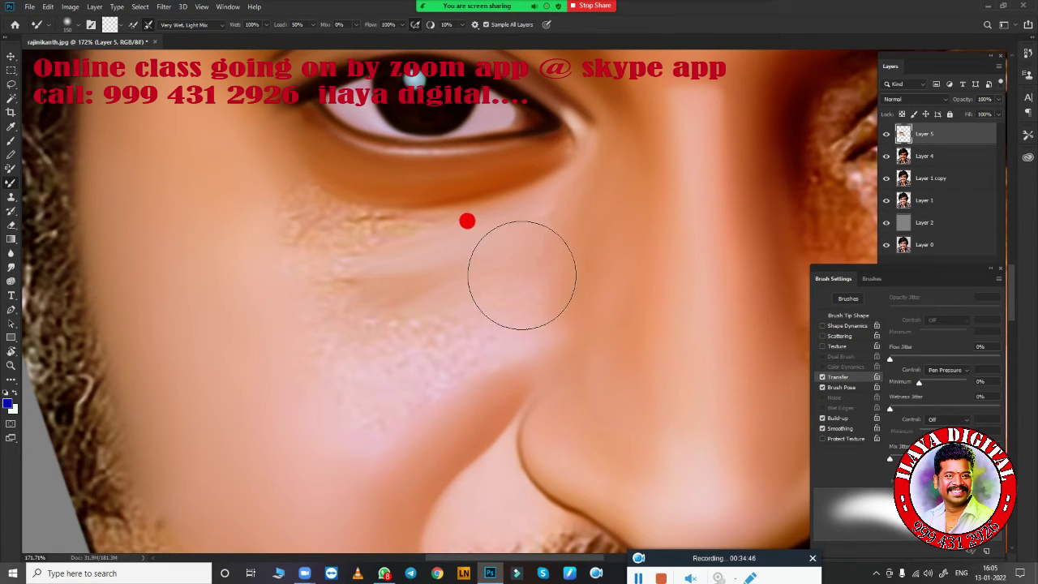
left_click_drag(508, 283, 537, 255)
key("bracketright")
key("bracketright")
key("bracketright")
mouse_move(258, 294)
left_mouse_down()
mouse_move(427, 257)
mouse_move(450, 304)
left_mouse_up()
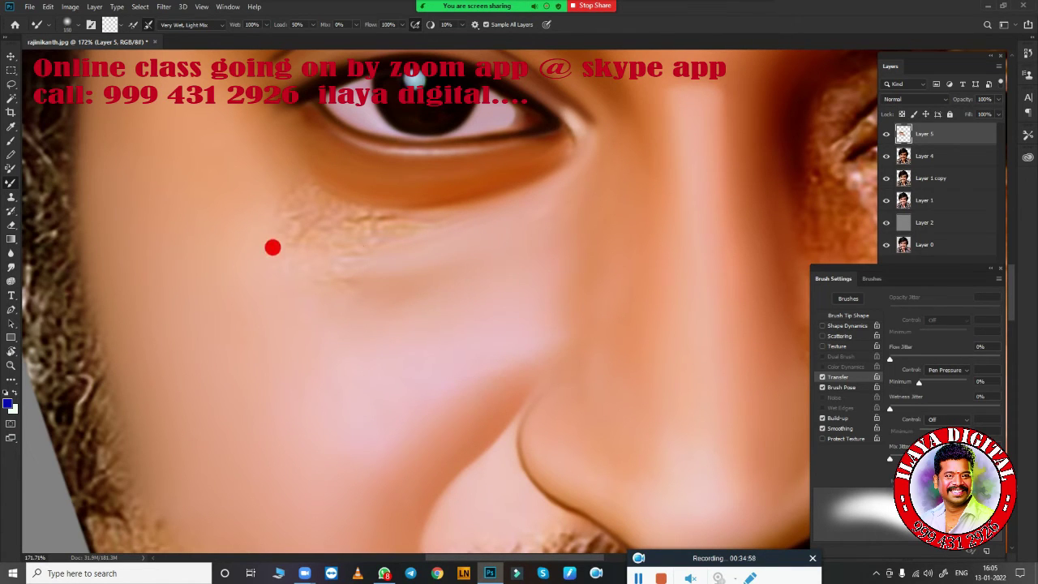
mouse_move(272, 248)
left_mouse_down()
mouse_move(264, 232)
mouse_move(313, 236)
mouse_move(260, 168)
mouse_move(332, 196)
mouse_move(410, 203)
mouse_move(480, 189)
mouse_move(465, 212)
mouse_move(293, 196)
mouse_move(289, 207)
left_mouse_up()
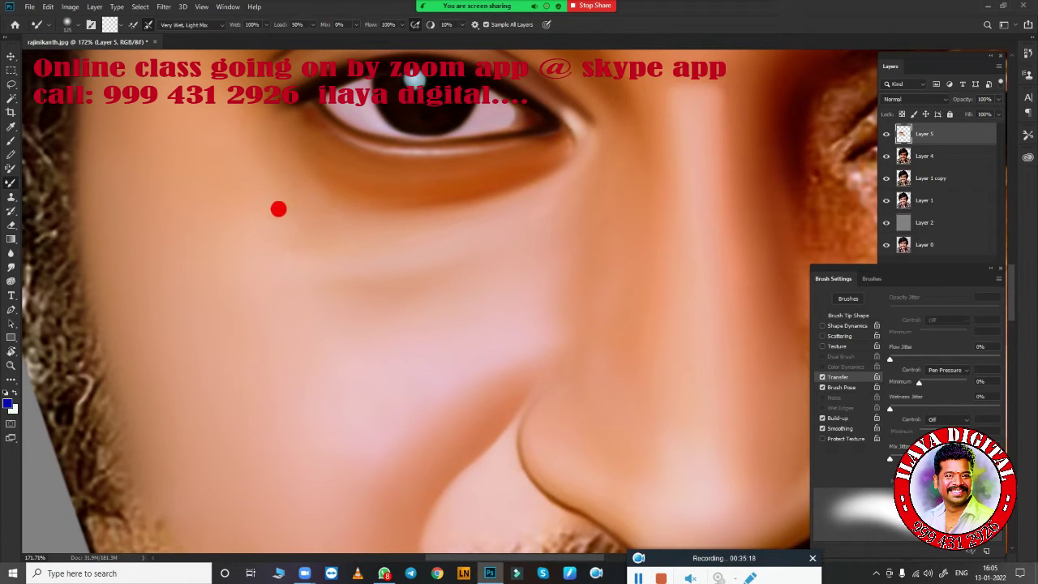
- Blend the skin along the lower lid and the cheek below the eye
mouse_move(378, 226)
left_mouse_down()
mouse_move(509, 167)
mouse_move(440, 200)
mouse_move(541, 176)
left_mouse_up()
mouse_move(358, 292)
left_mouse_down()
mouse_move(586, 321)
mouse_move(526, 359)
left_mouse_up()
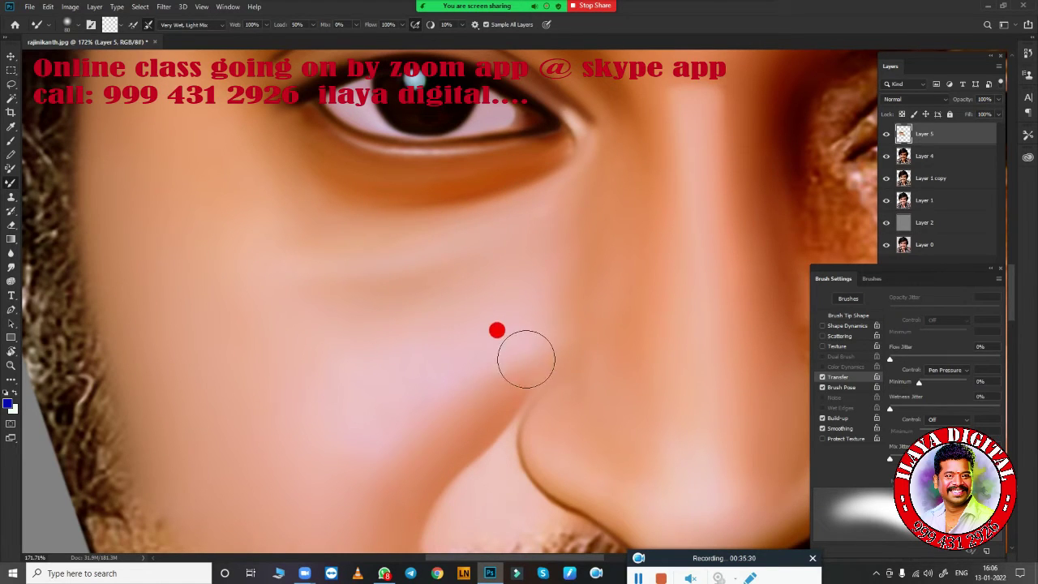
scroll(595, 243, "down", 3)
scroll(579, 239, "up", 1)
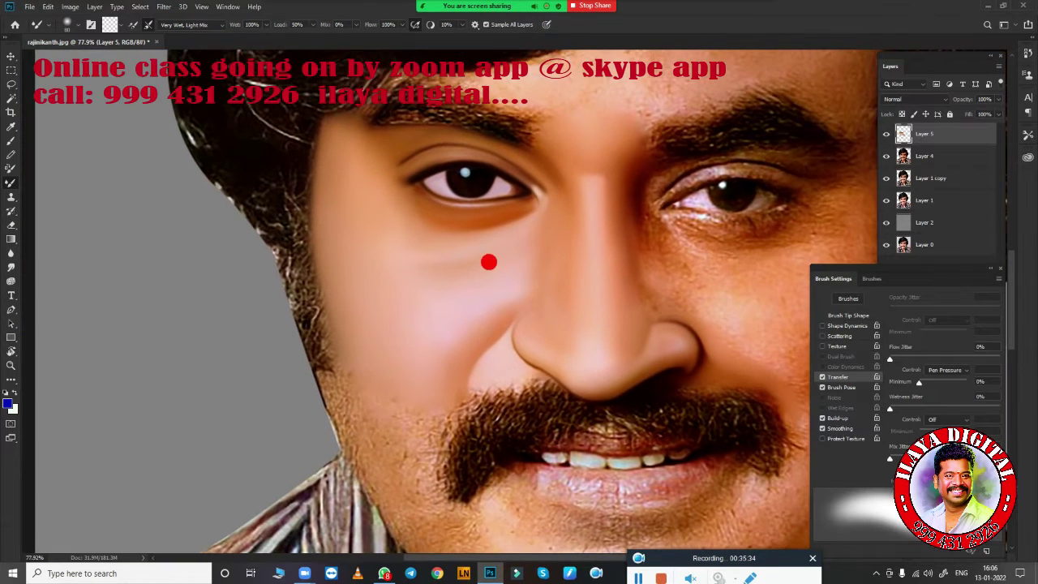
- Blend the cheek under the left eye, the skin below its corner and along the lower eyelid
scroll(524, 306, "up", 3)
left_click_drag(523, 307, 526, 280)
left_click_drag(481, 330, 449, 306)
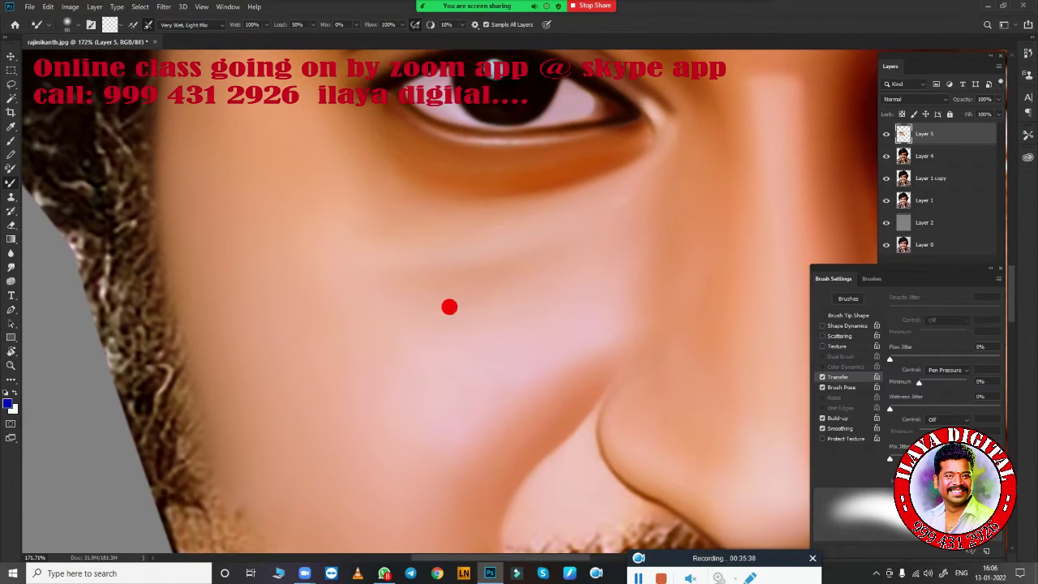
left_click_drag(288, 215, 576, 138)
mouse_move(550, 224)
left_mouse_down()
mouse_move(593, 396)
mouse_move(588, 292)
mouse_move(653, 255)
mouse_move(642, 290)
left_mouse_up()
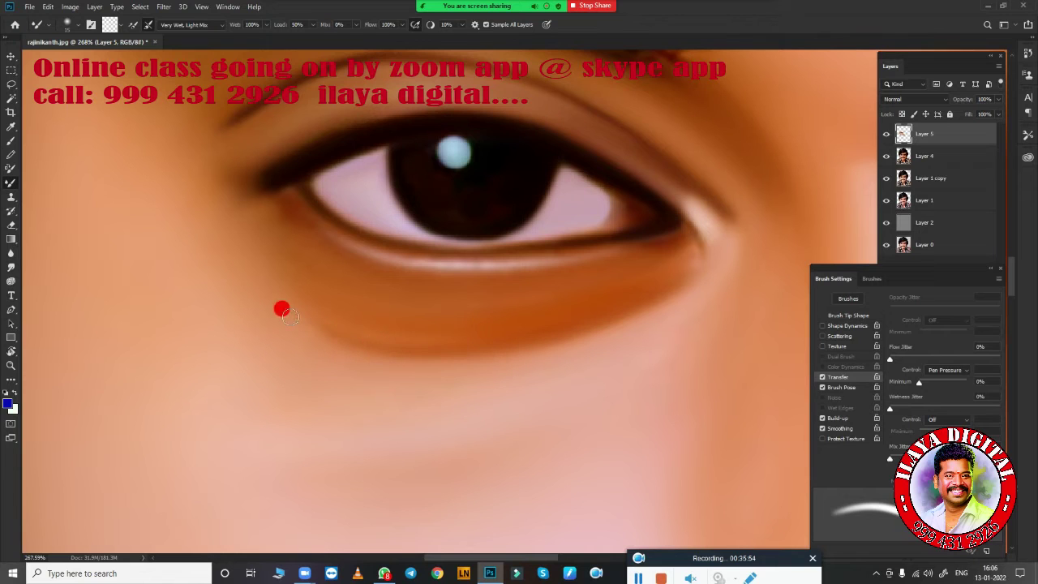
left_click_drag(281, 309, 225, 246)
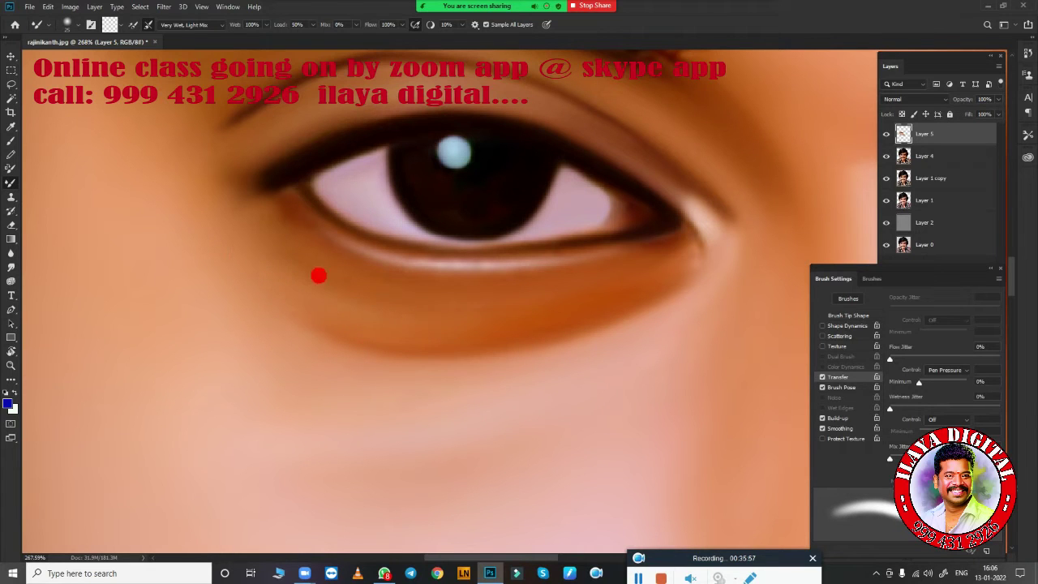
left_click_drag(435, 271, 693, 269)
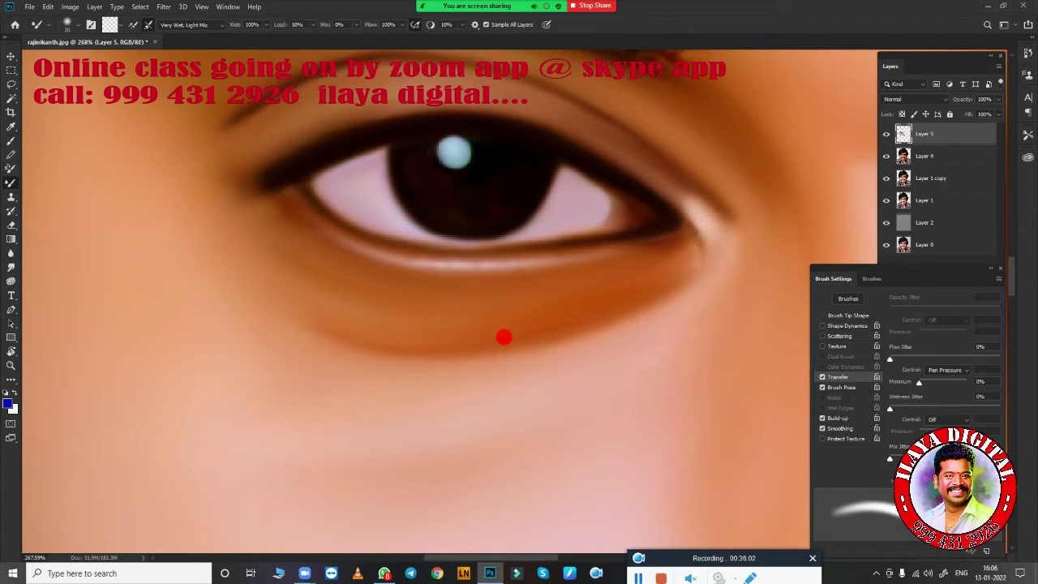
scroll(503, 336, "down", 5)
scroll(623, 332, "up", 3)
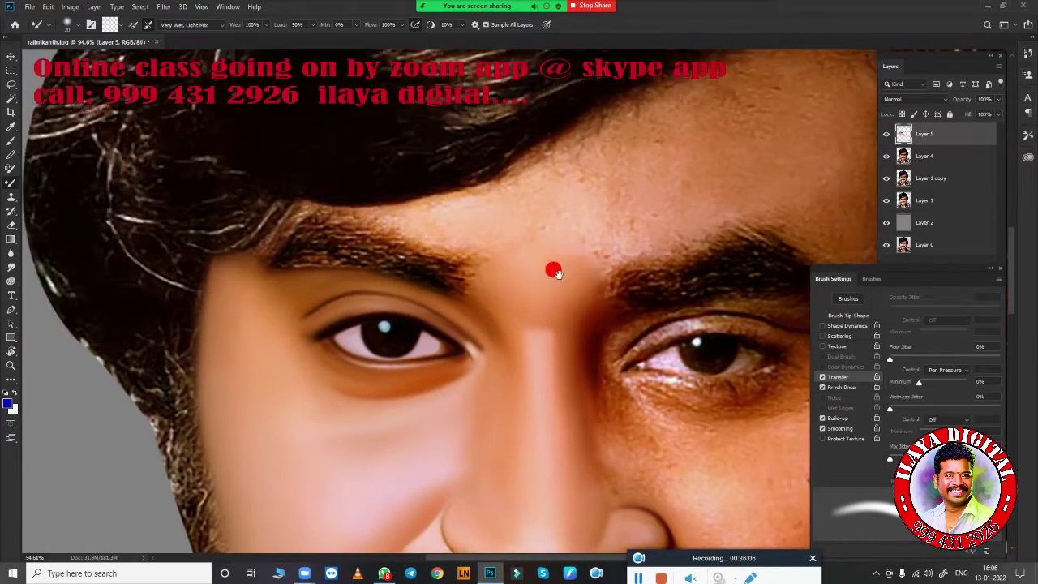
- Blend the forehead above the left eyebrow up into the hairline and down to the brow tail
scroll(554, 271, "up", 3)
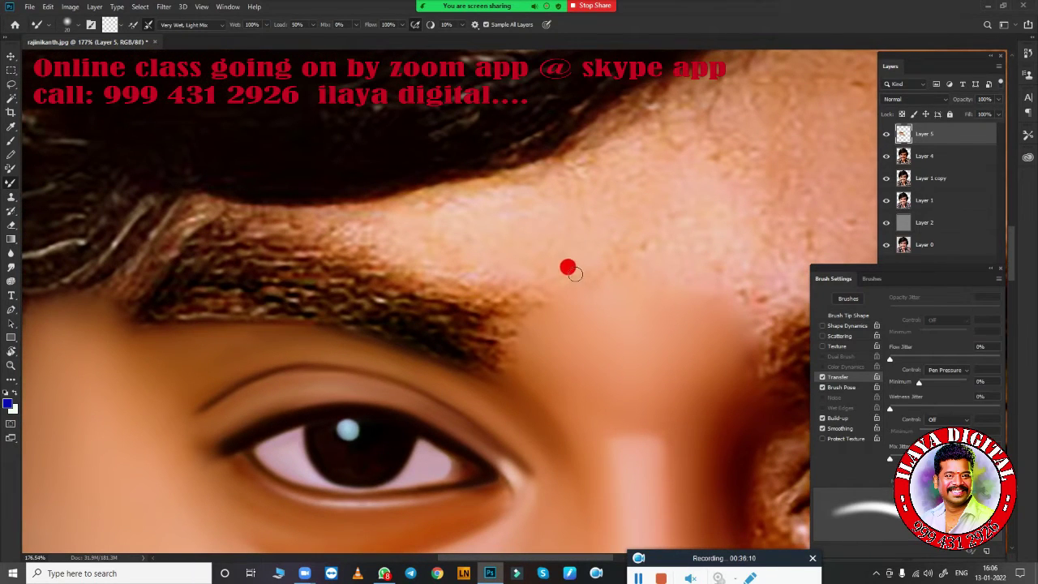
left_click_drag(574, 256, 477, 233)
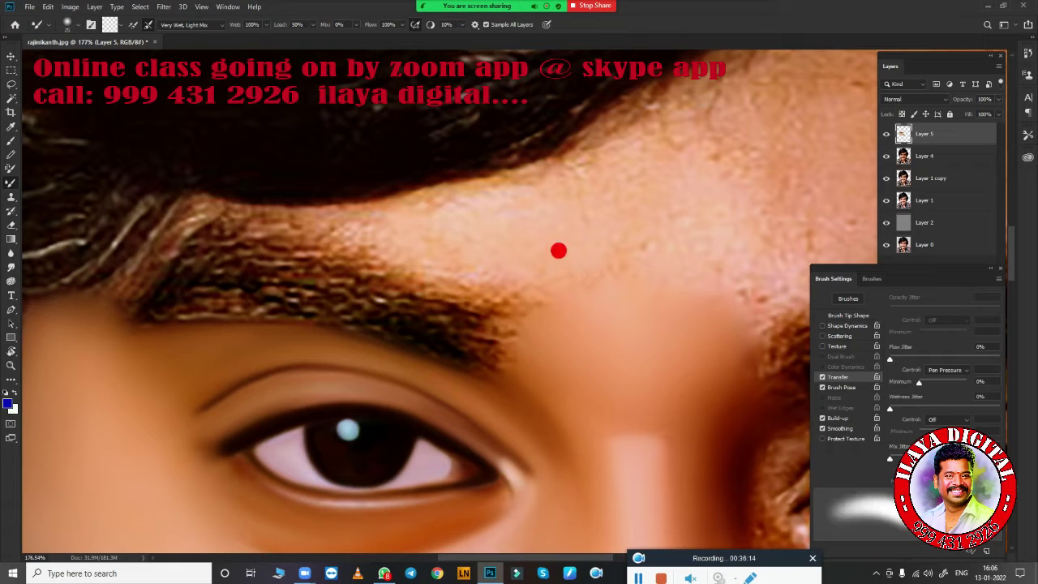
mouse_move(524, 279)
left_mouse_down()
mouse_move(546, 186)
mouse_move(387, 216)
mouse_move(467, 185)
left_mouse_up()
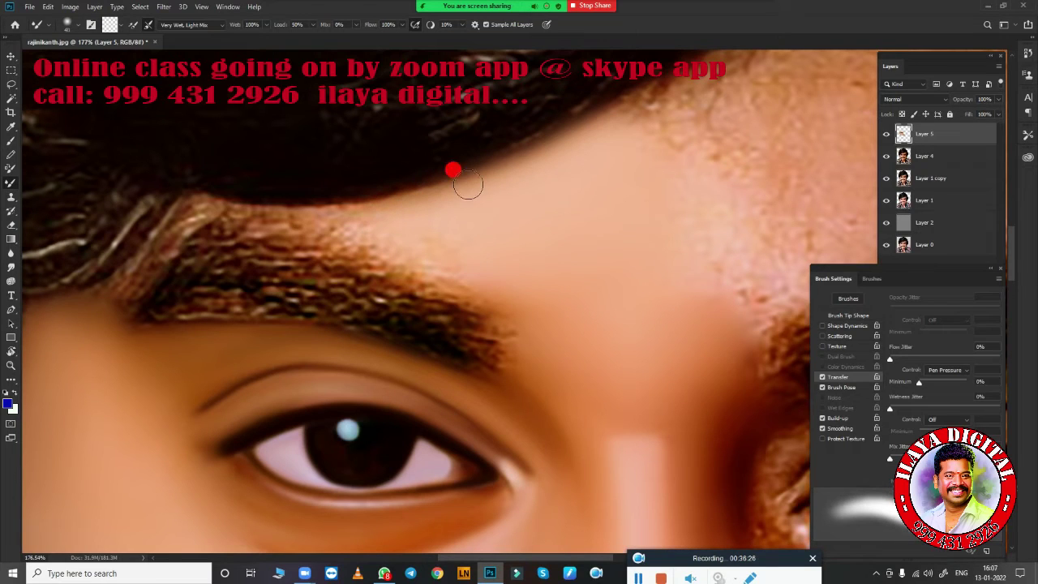
mouse_move(311, 199)
left_mouse_down()
mouse_move(470, 193)
mouse_move(280, 194)
mouse_move(227, 162)
mouse_move(429, 142)
mouse_move(625, 87)
left_mouse_up()
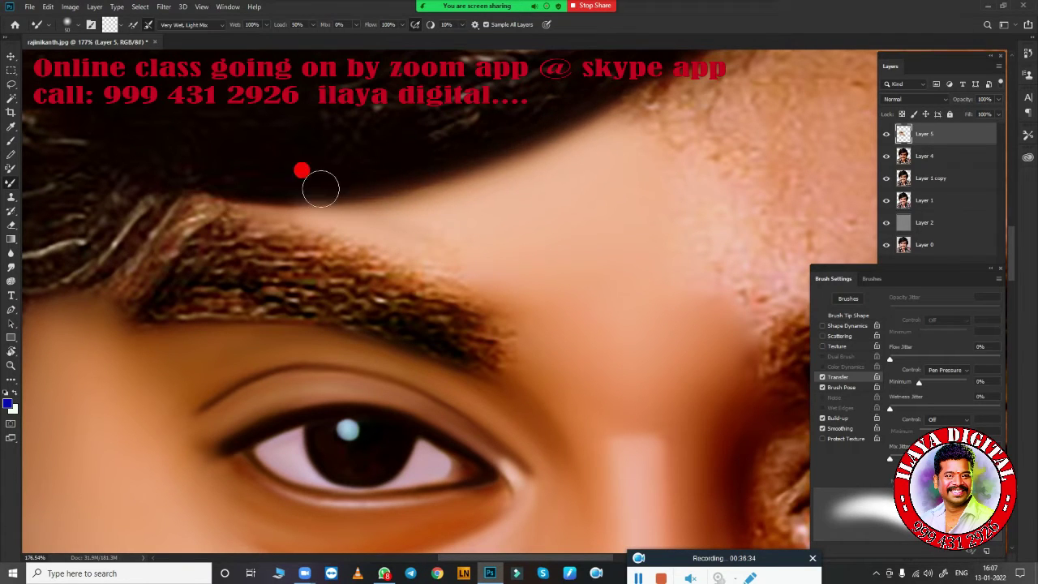
left_click_drag(320, 188, 372, 228)
mouse_move(442, 243)
left_mouse_down()
mouse_move(517, 319)
mouse_move(482, 259)
mouse_move(234, 202)
mouse_move(215, 189)
mouse_move(293, 202)
left_mouse_up()
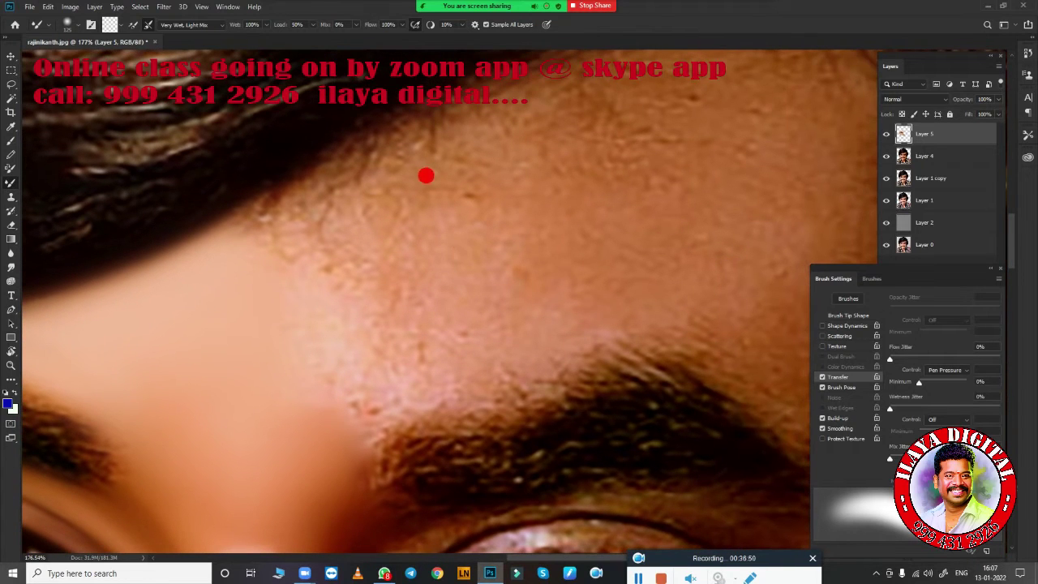
- Rotate the canvas view to line up the eyebrow
scroll(491, 282, "down", 3)
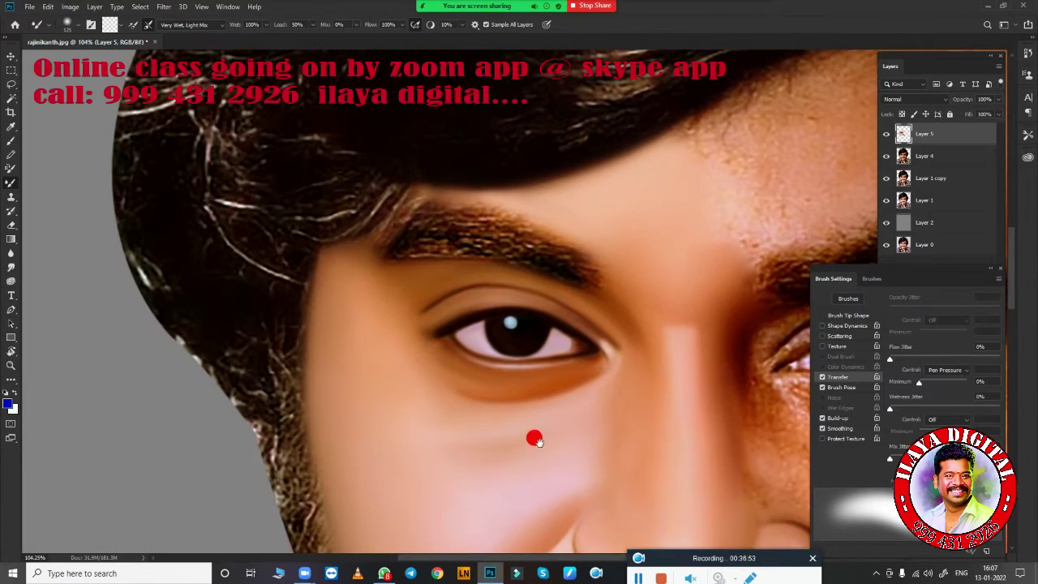
scroll(534, 438, "up", 3)
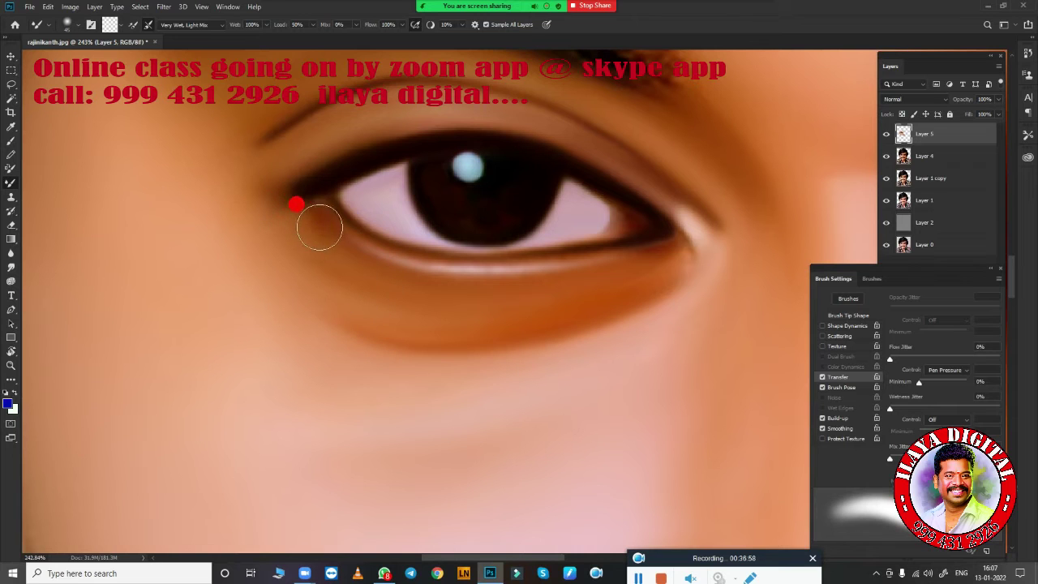
key("r")
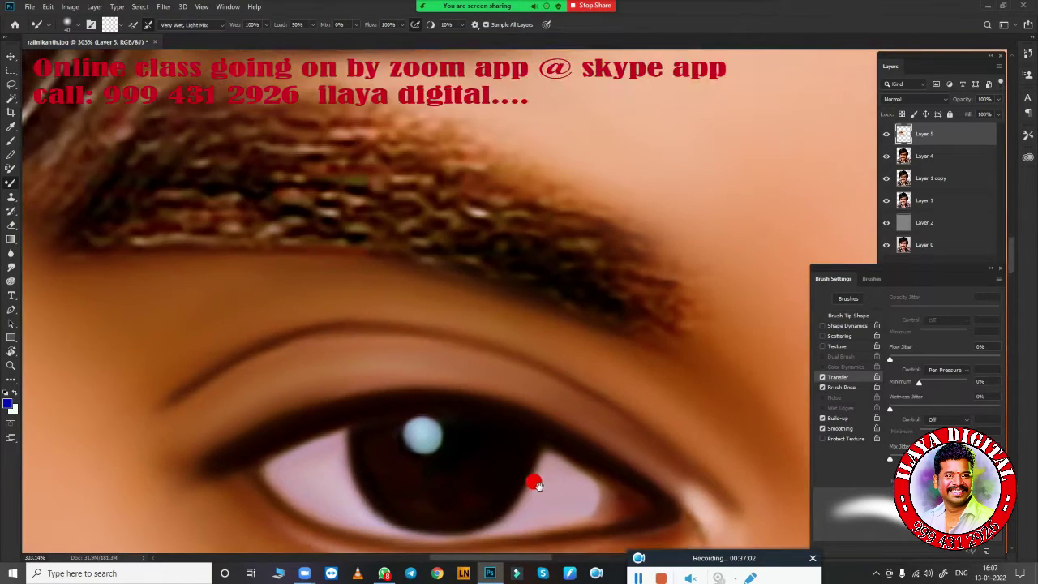
left_click_drag(602, 283, 662, 212)
- Smudge the left eyebrow's coarse hairs into soft strokes along its whole length at 80% strength
scroll(630, 301, "down", 5)
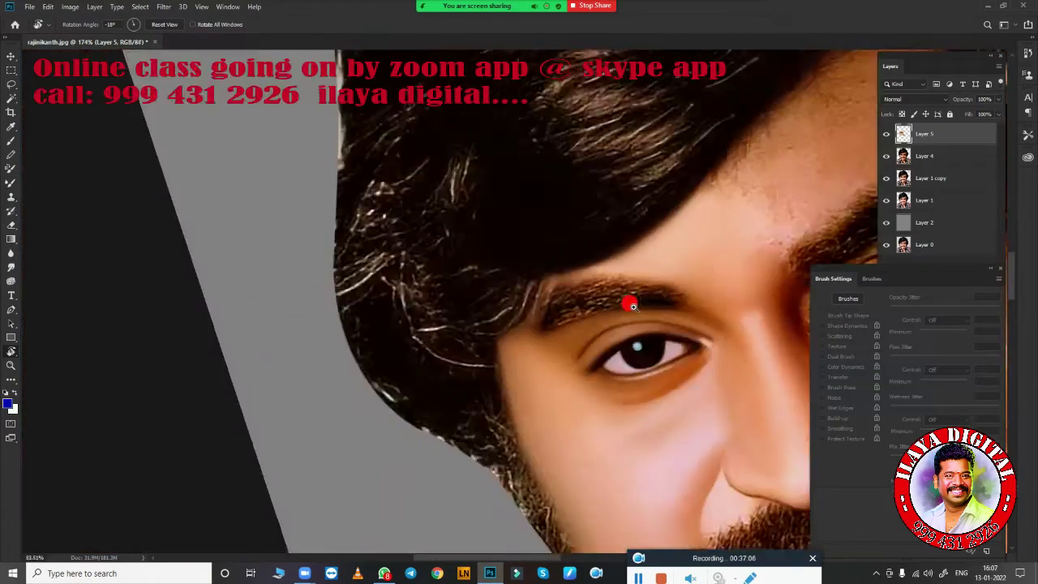
scroll(655, 300, "up", 4)
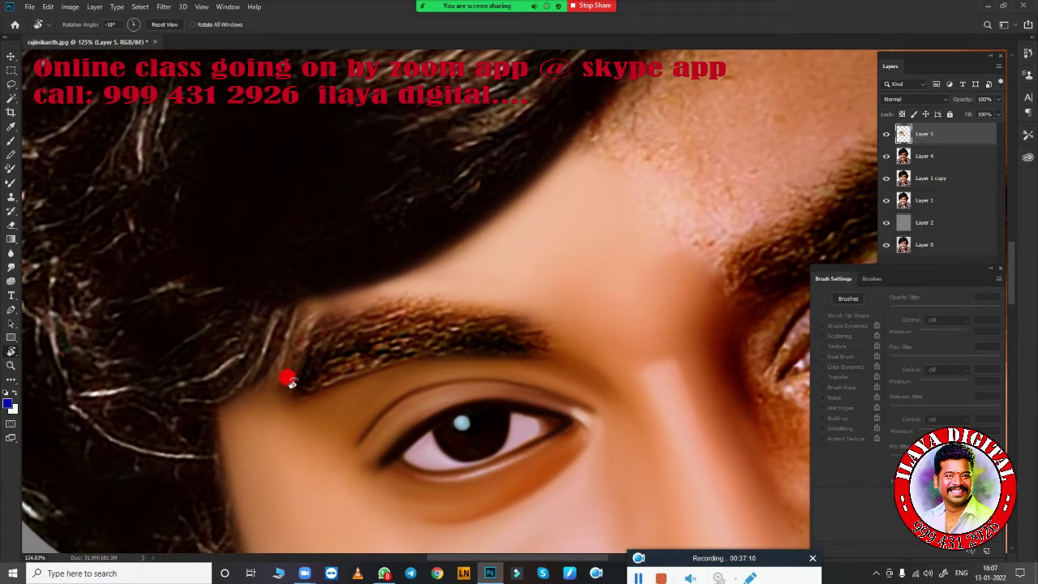
key("r")
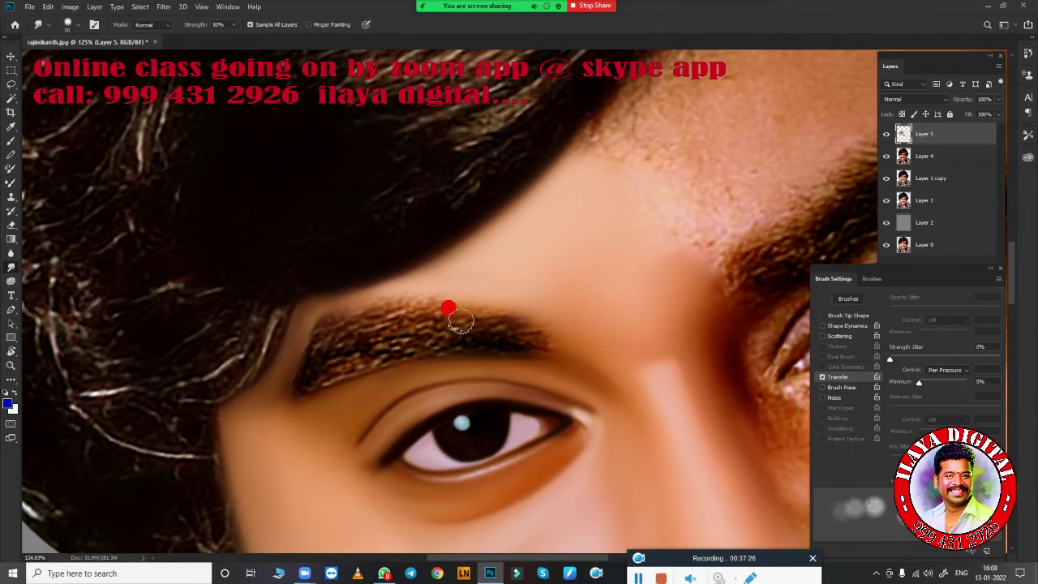
scroll(461, 318, "up", 2)
scroll(535, 317, "up", 2)
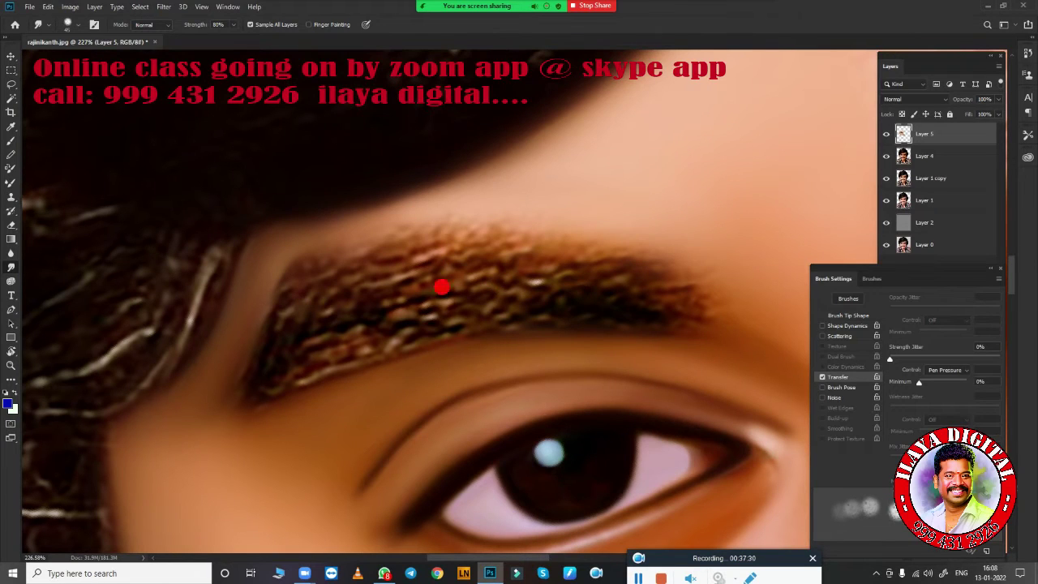
mouse_move(726, 293)
left_mouse_down()
mouse_move(625, 296)
mouse_move(725, 308)
mouse_move(523, 250)
left_mouse_up()
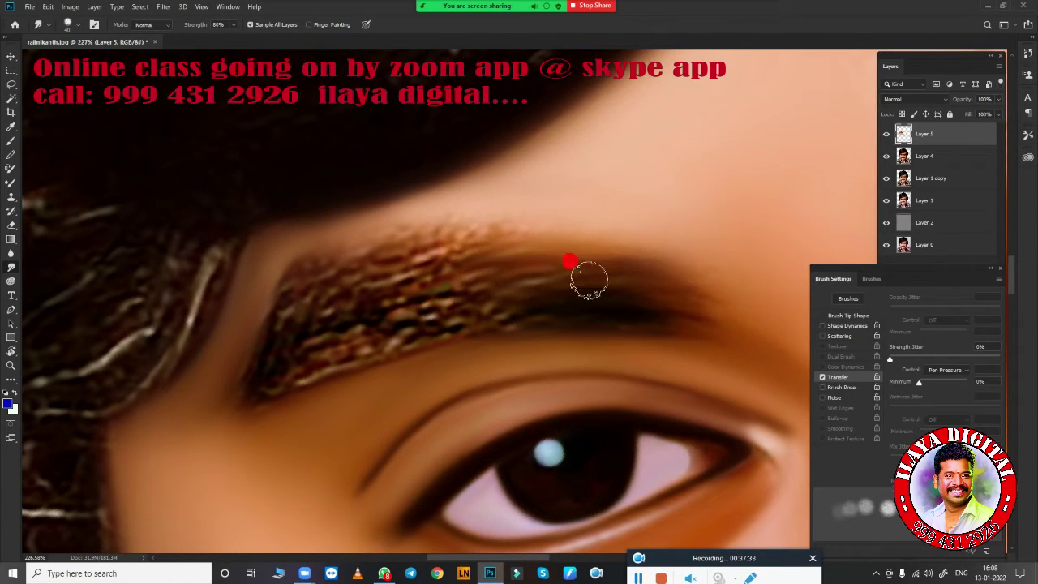
mouse_move(588, 279)
left_mouse_down()
mouse_move(530, 306)
mouse_move(408, 259)
mouse_move(325, 272)
mouse_move(547, 229)
mouse_move(316, 273)
mouse_move(278, 349)
mouse_move(396, 338)
mouse_move(283, 344)
left_mouse_up()
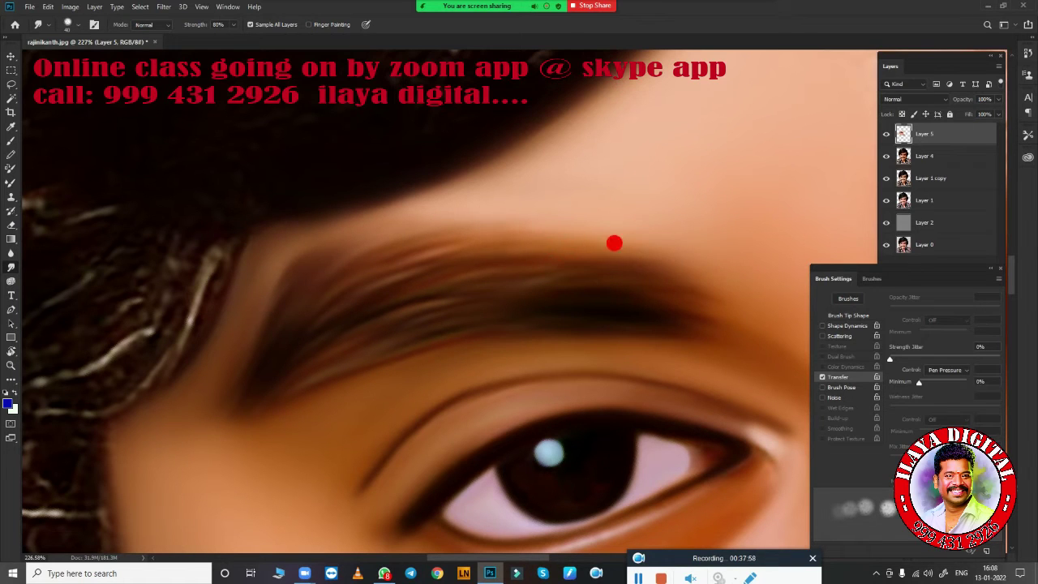
mouse_move(633, 262)
left_mouse_down()
mouse_move(705, 322)
mouse_move(265, 347)
left_mouse_up()
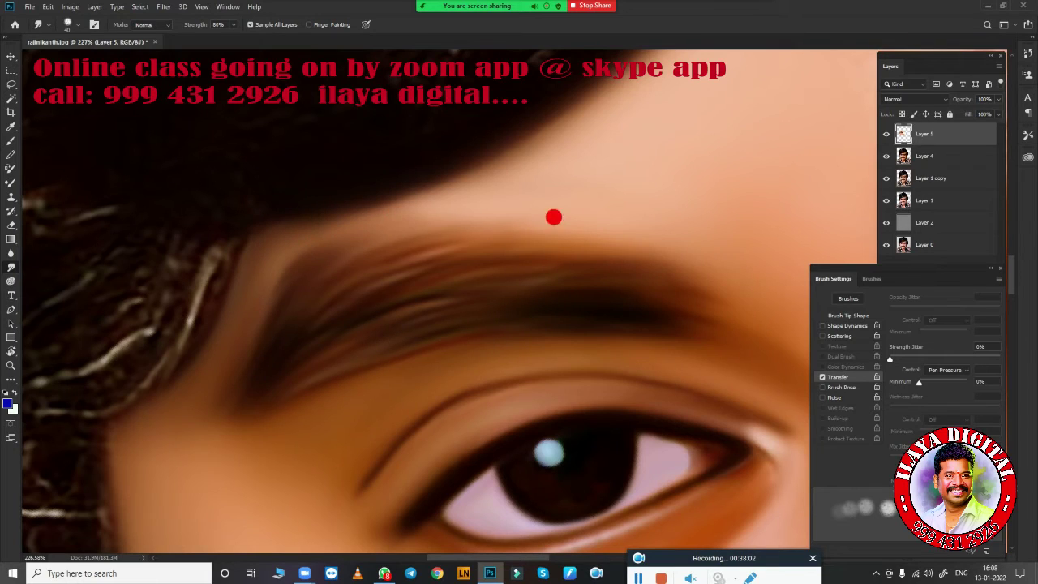
scroll(680, 275, "down", 5)
scroll(609, 347, "up", 2)
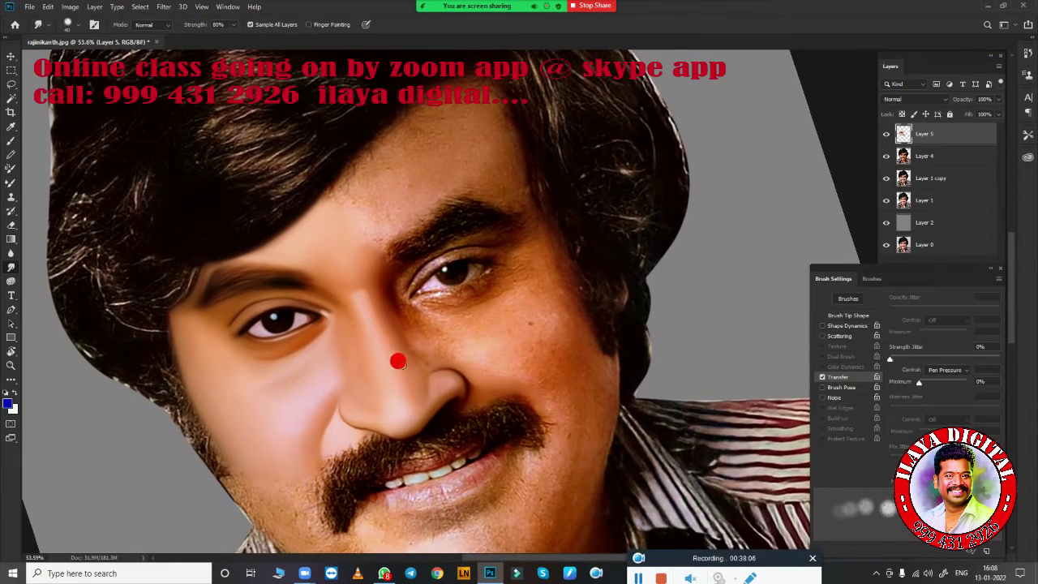
- Smear the right-side forehead skin downward with an enlarged Smudge brush
scroll(445, 324, "up", 3)
scroll(503, 378, "up", 2)
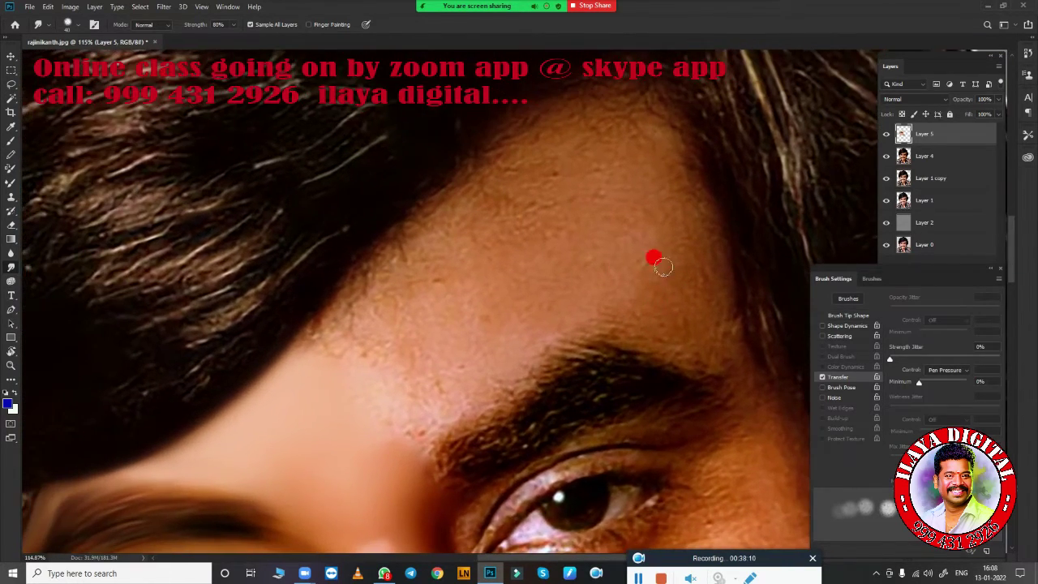
key("bracketright")
left_click_drag(693, 276, 717, 334)
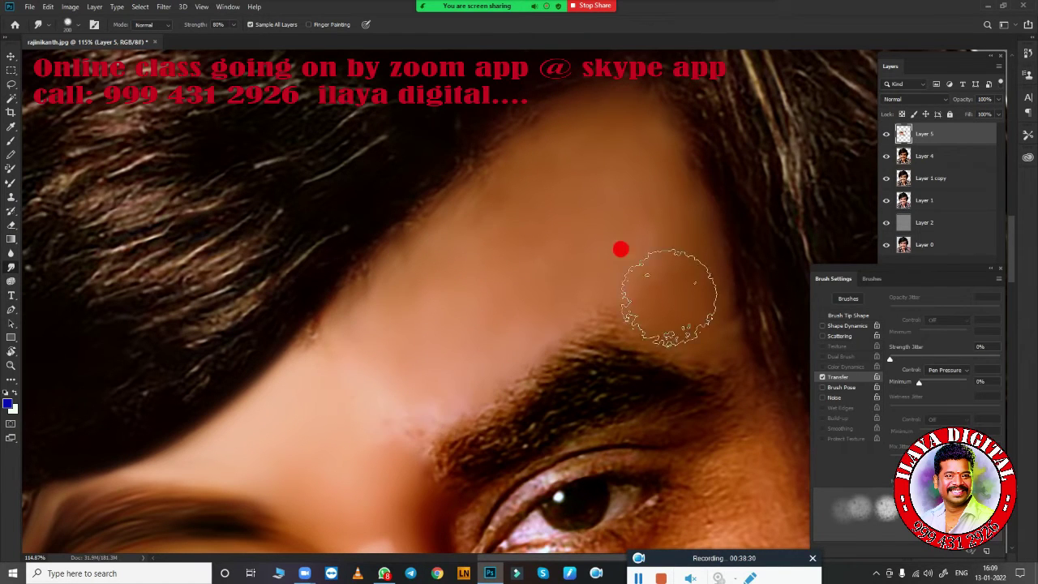
- Blend the forehead hairline, brow and eyebrow edge with a much larger Mixer Brush
key("b")
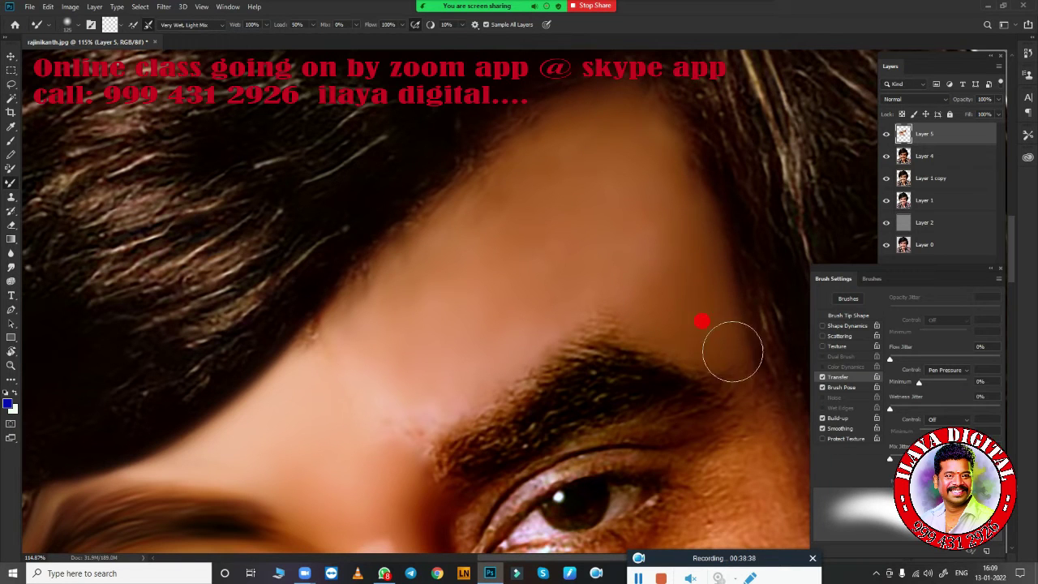
key("bracketright")
key("bracketright")
key("bracketright")
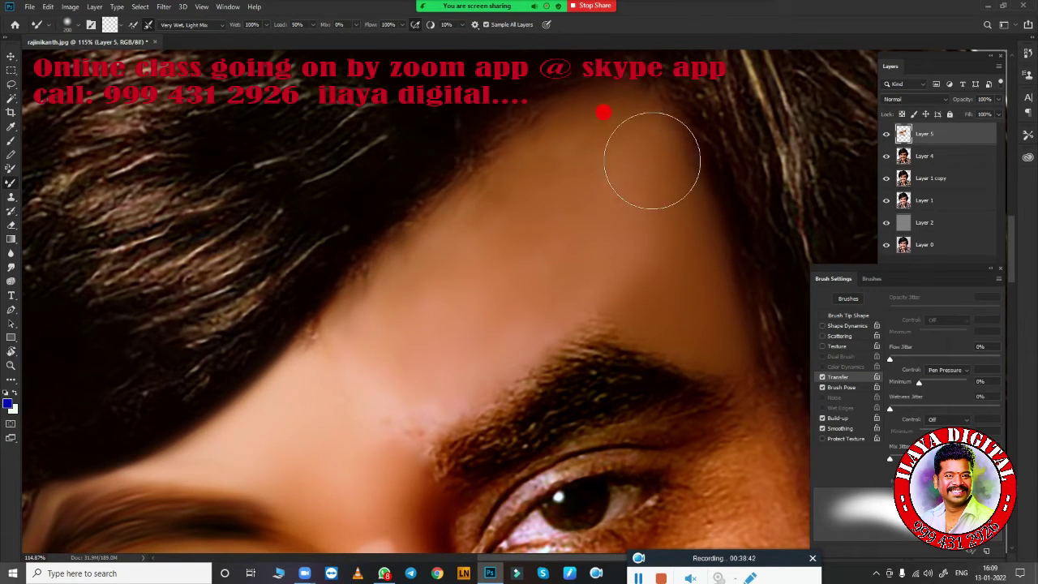
key("bracketright")
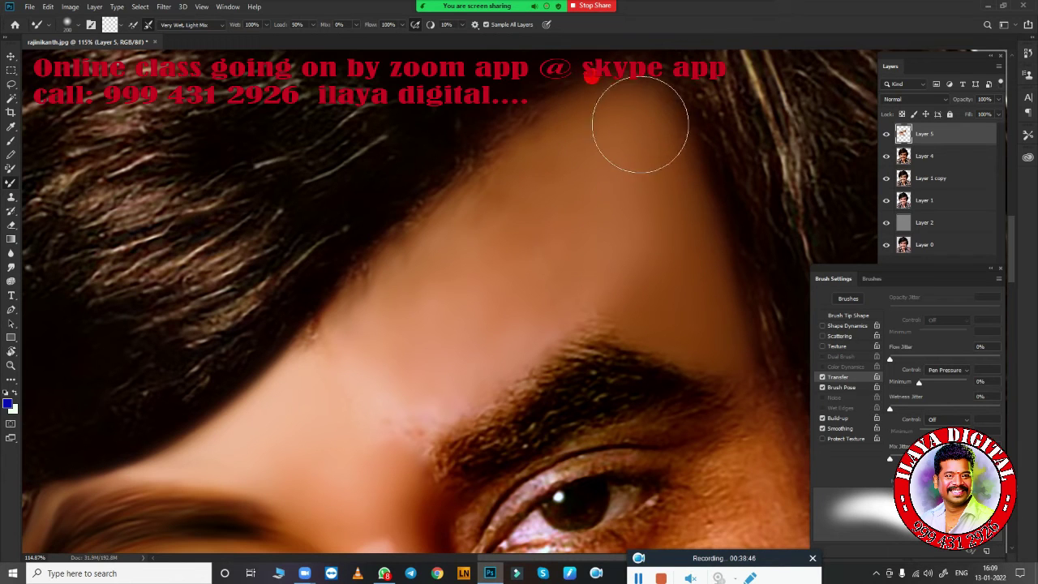
key("bracketright")
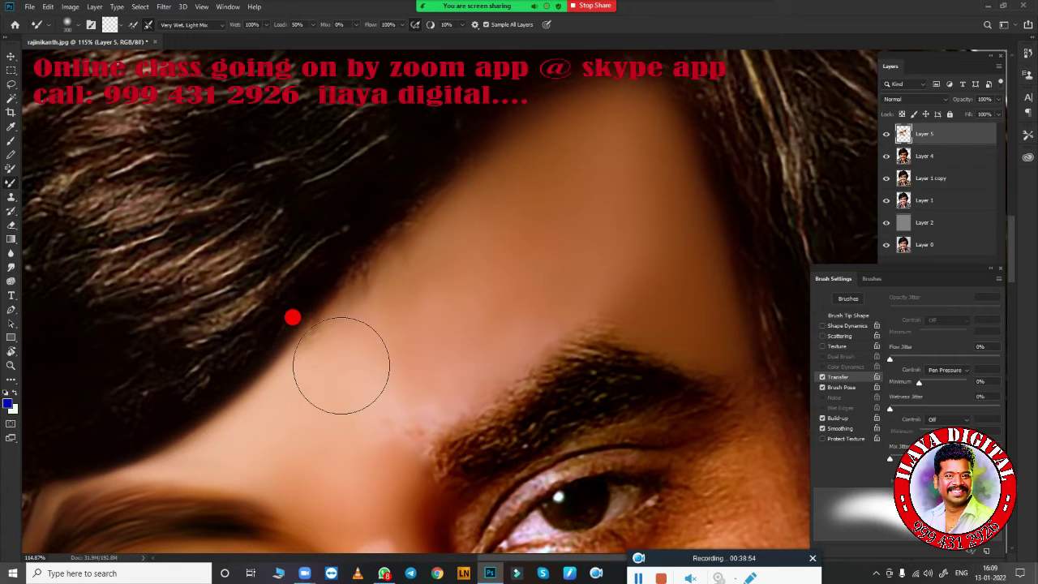
key("bracketright")
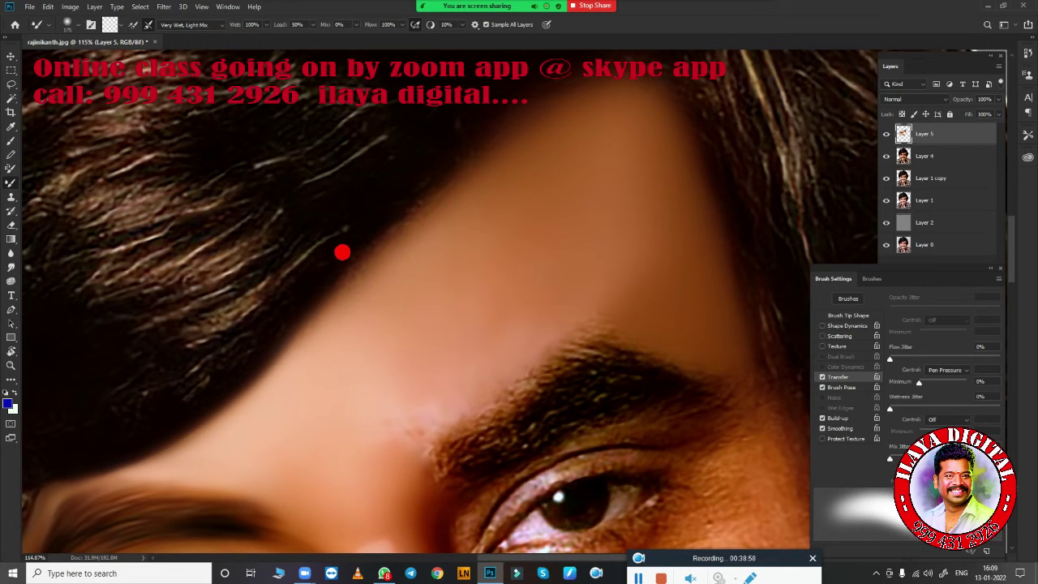
mouse_move(539, 103)
left_mouse_down()
mouse_move(590, 105)
mouse_move(387, 232)
mouse_move(510, 140)
left_mouse_up()
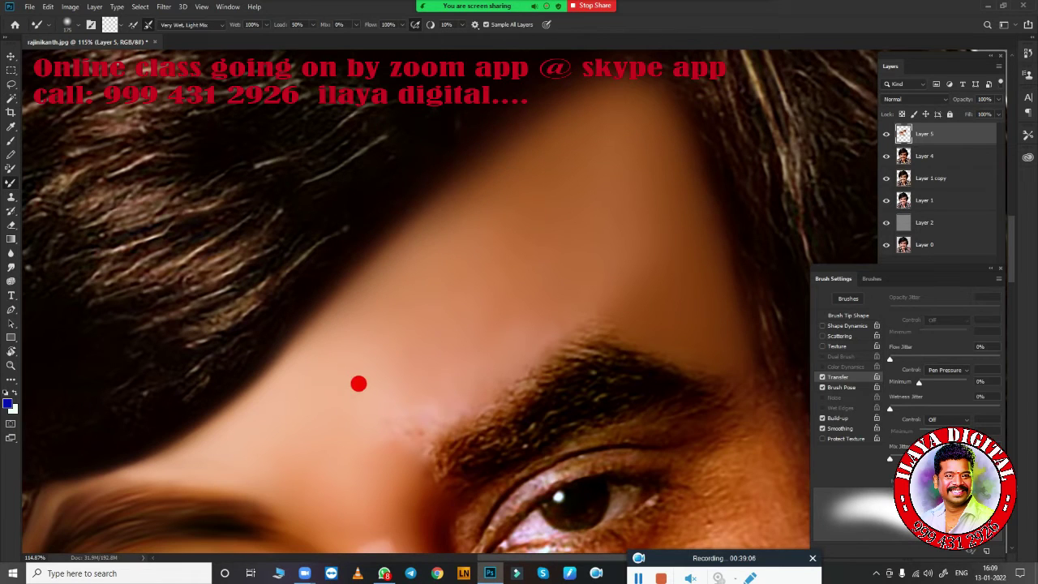
mouse_move(358, 384)
left_mouse_down()
mouse_move(463, 313)
mouse_move(449, 324)
left_mouse_up()
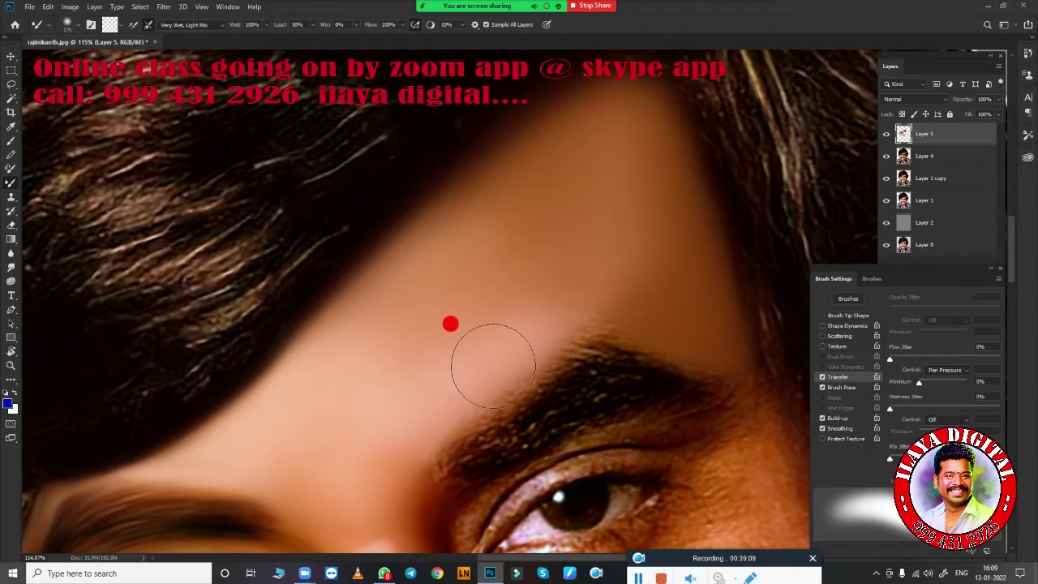
mouse_move(595, 306)
left_mouse_down()
mouse_move(524, 327)
mouse_move(679, 332)
left_mouse_up()
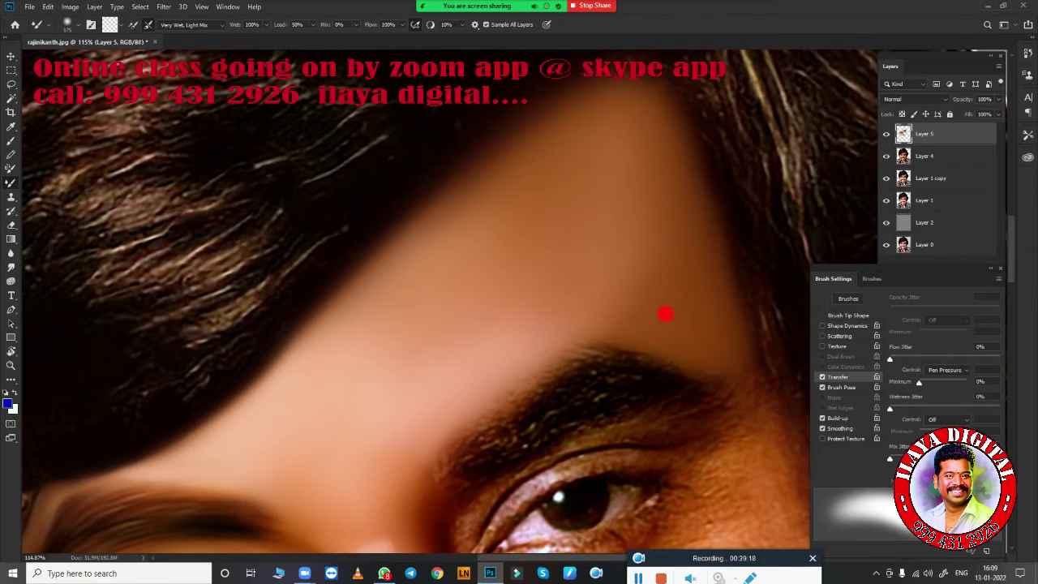
- Pan to the right-side eye and rotate the view so it sits level
scroll(665, 314, "down", 5)
scroll(575, 348, "up", 3)
scroll(583, 297, "up", 2)
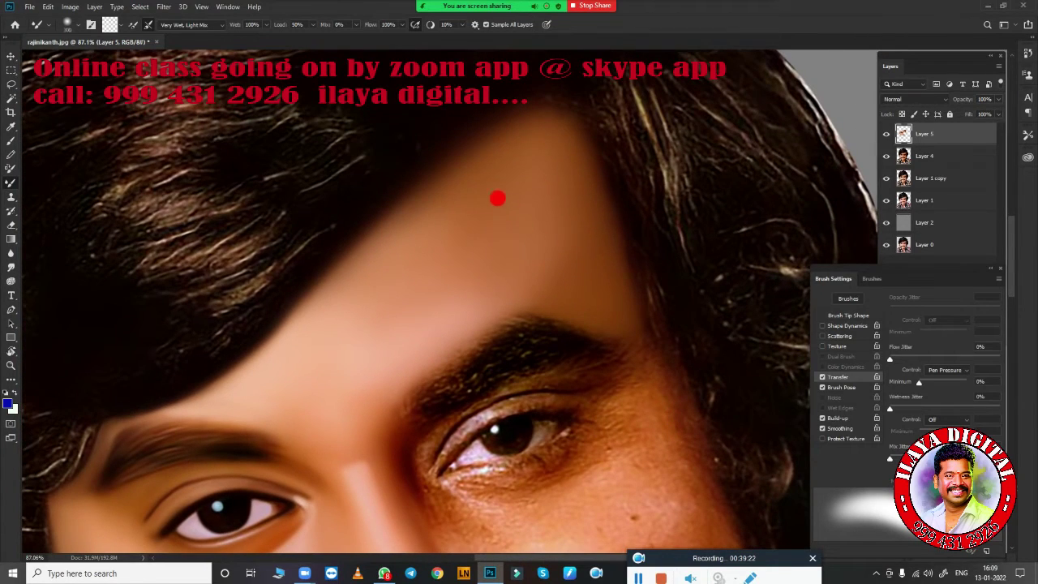
mouse_move(471, 123)
left_mouse_down()
mouse_move(664, 359)
mouse_move(533, 359)
mouse_move(509, 301)
left_mouse_up()
key("r")
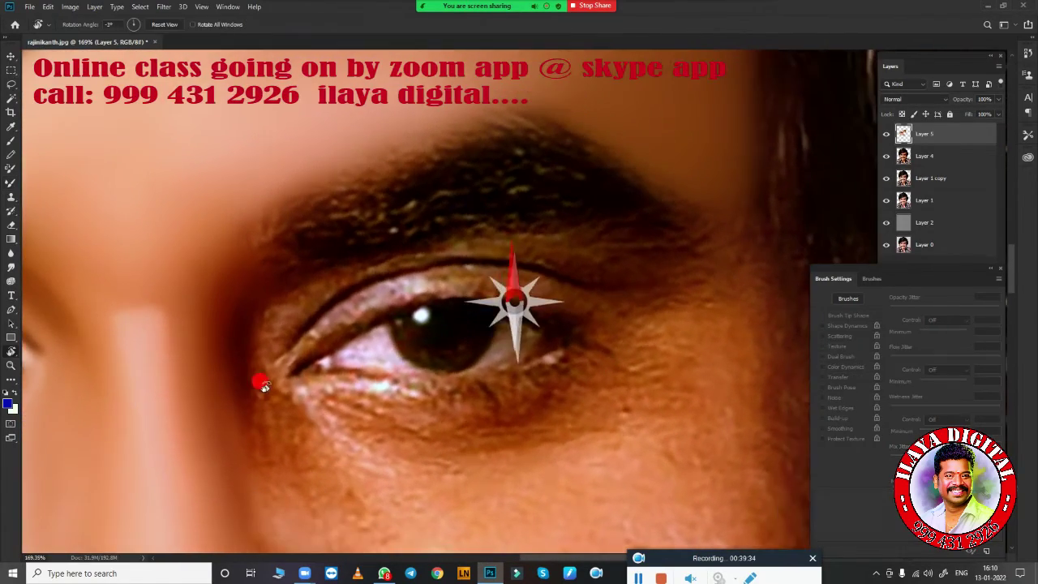
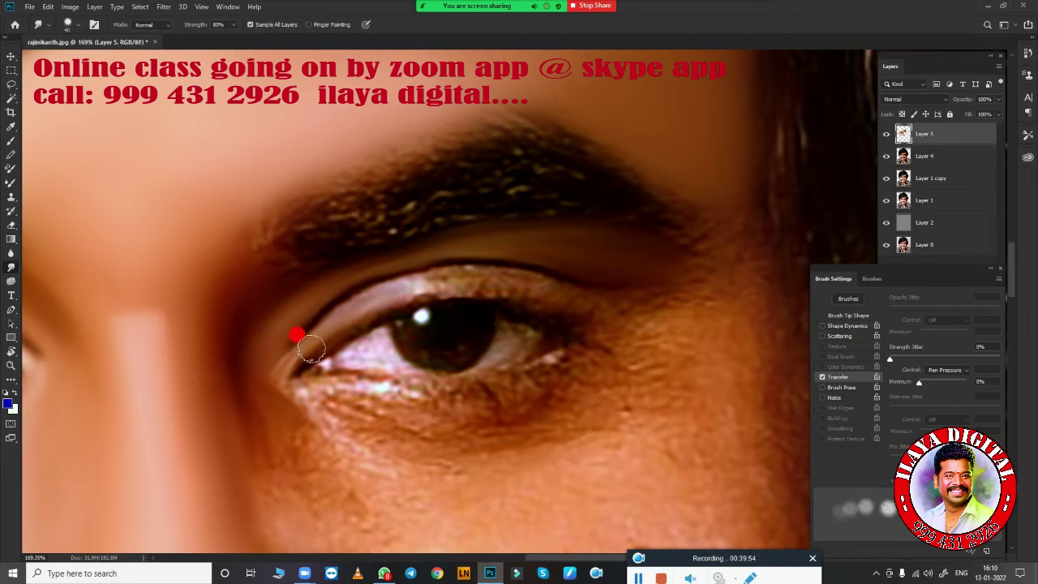
- Smudge the upper eyelid and the skin under the lower eyelid into smoother brown tones
mouse_move(313, 355)
left_mouse_down()
mouse_move(443, 281)
mouse_move(625, 304)
mouse_move(430, 279)
mouse_move(539, 307)
mouse_move(532, 398)
mouse_move(451, 429)
mouse_move(490, 429)
left_mouse_up()
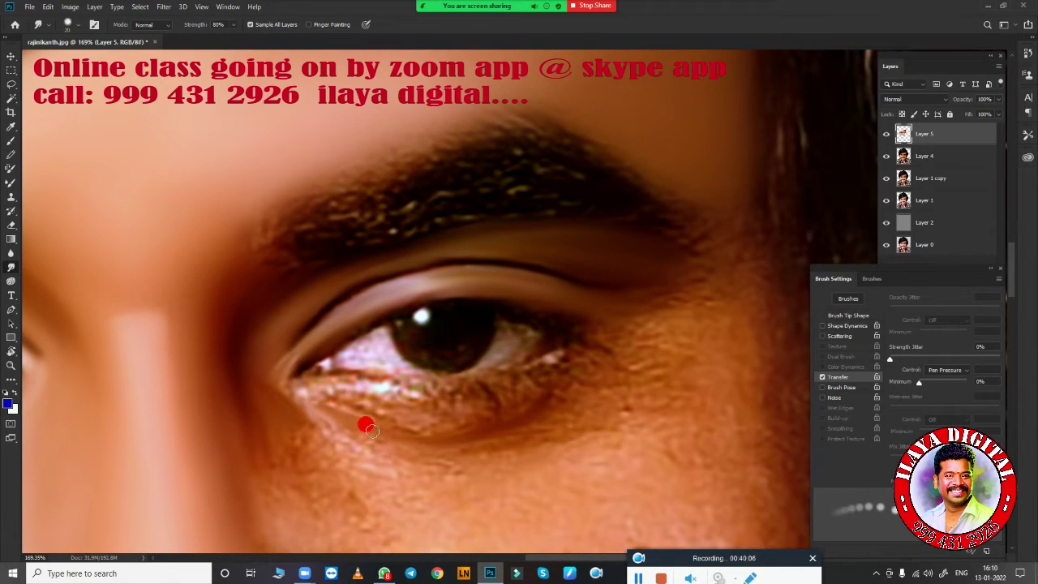
scroll(326, 326, "down", 3)
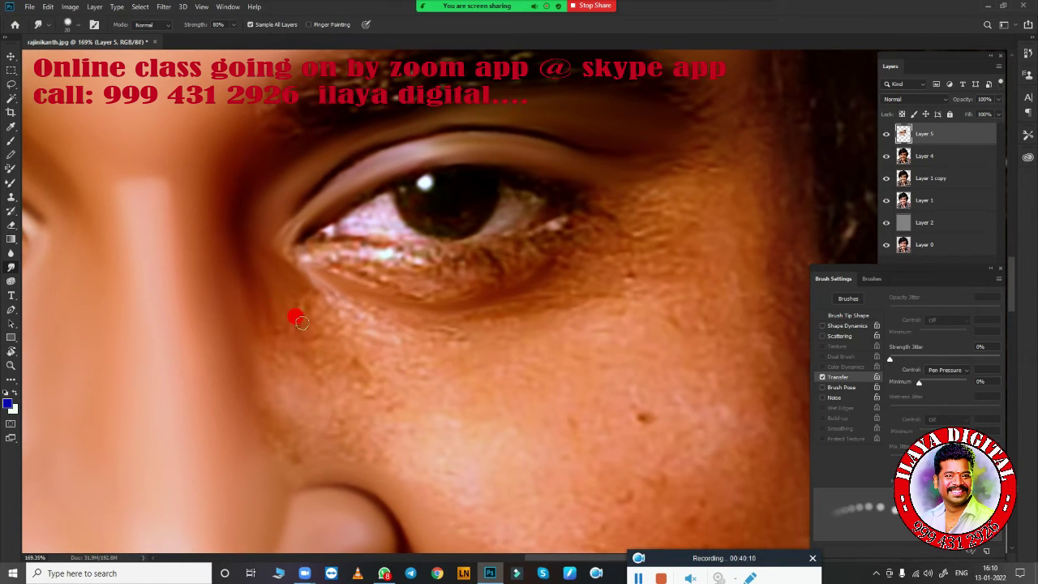
left_click_drag(300, 322, 297, 322)
scroll(530, 394, "down", 2)
scroll(541, 417, "up", 2)
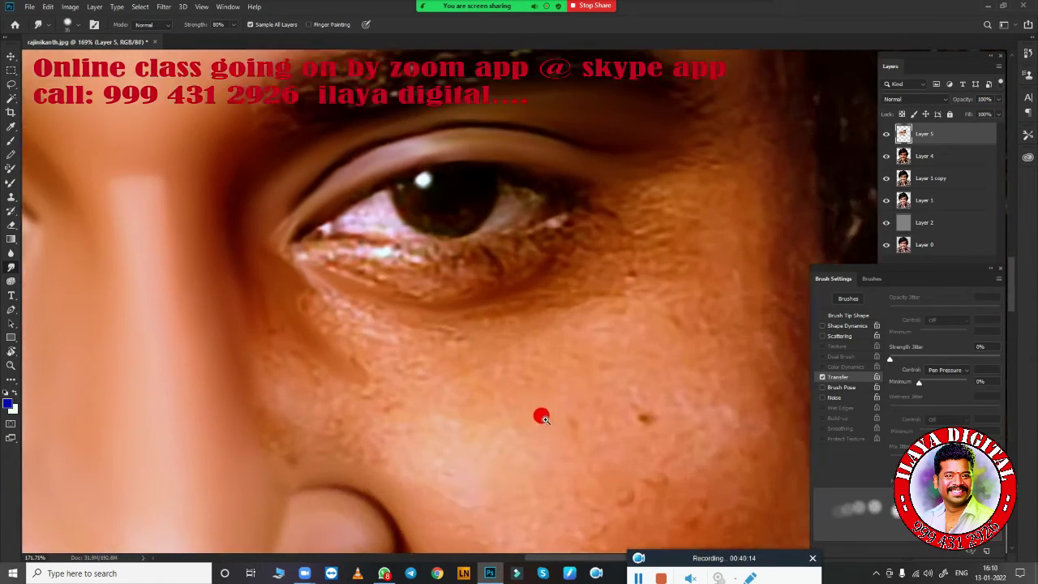
scroll(540, 418, "up", 2)
- With the Mixer Brush, blend the upper eyelid crease and the skin near the lower-left eye corner
key("b")
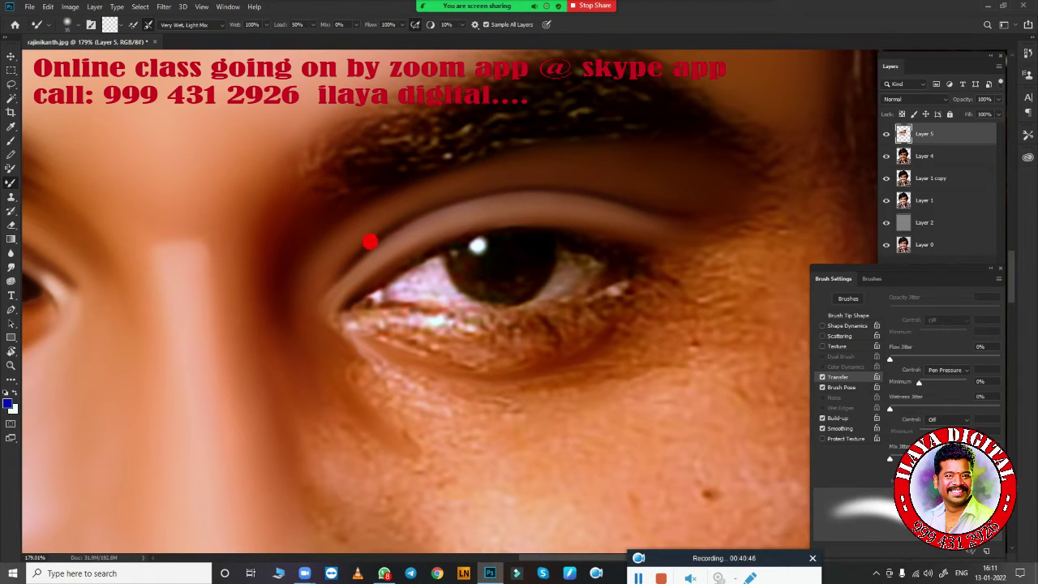
scroll(688, 302, "up", 2)
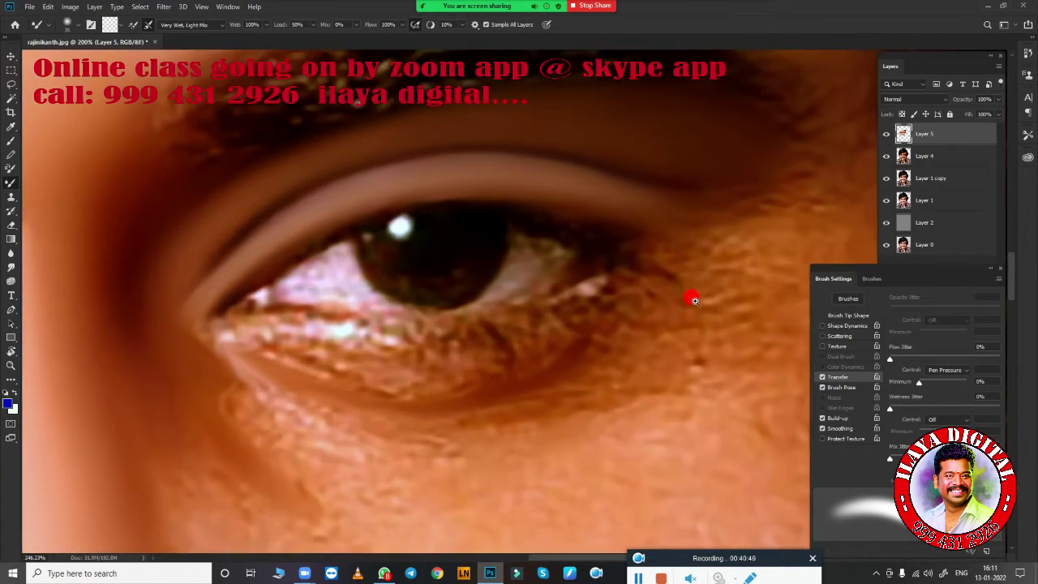
scroll(364, 319, "up", 1)
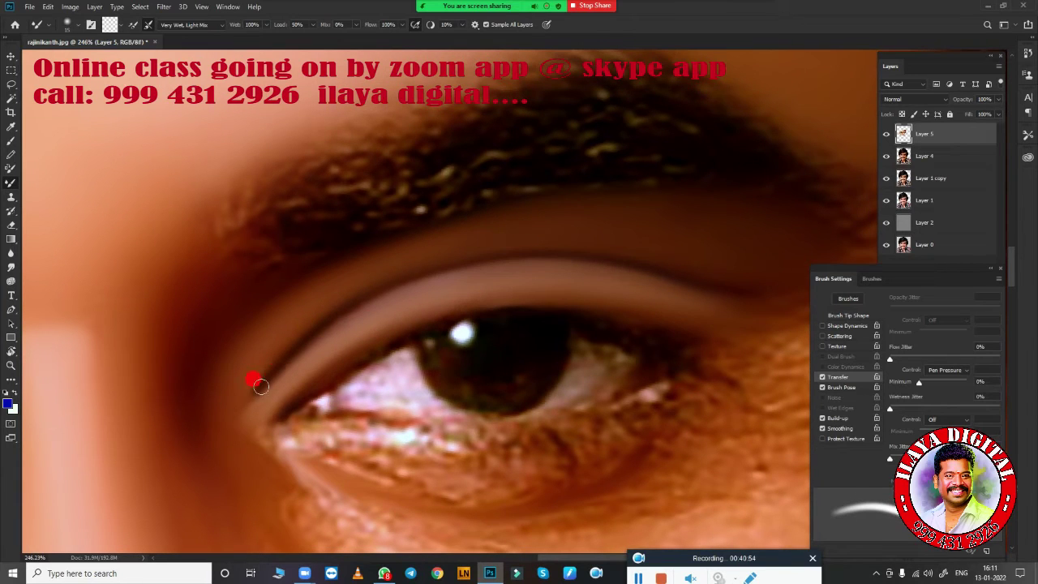
left_click_drag(724, 286, 575, 259)
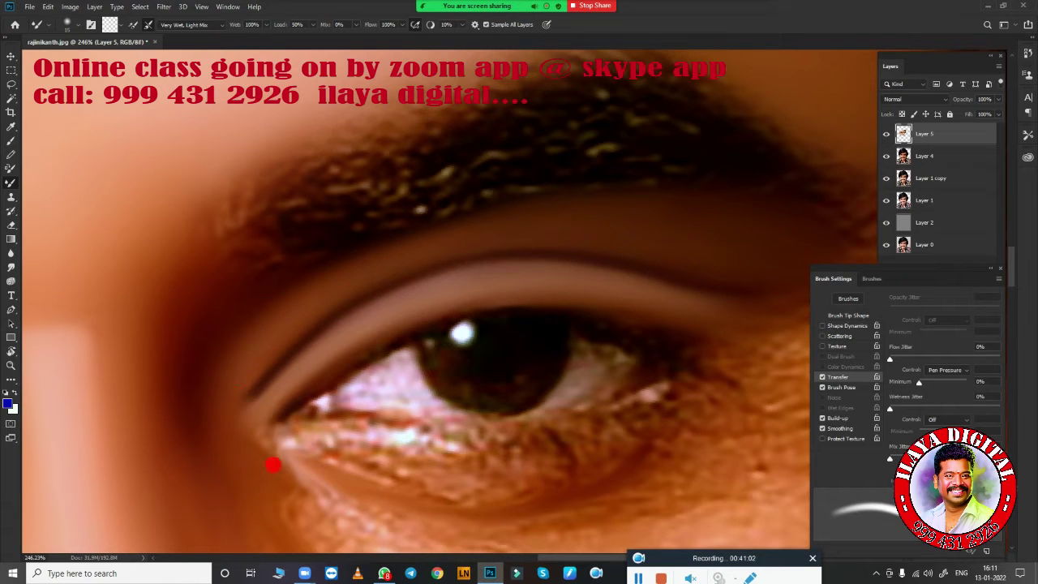
left_click_drag(272, 464, 304, 330)
scroll(640, 394, "down", 1)
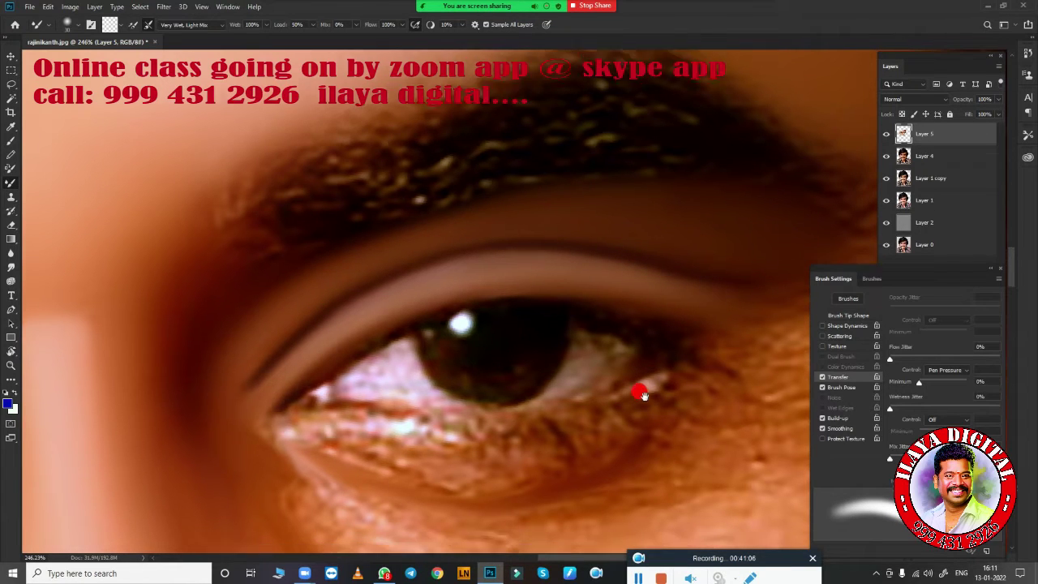
scroll(454, 341, "down", 2)
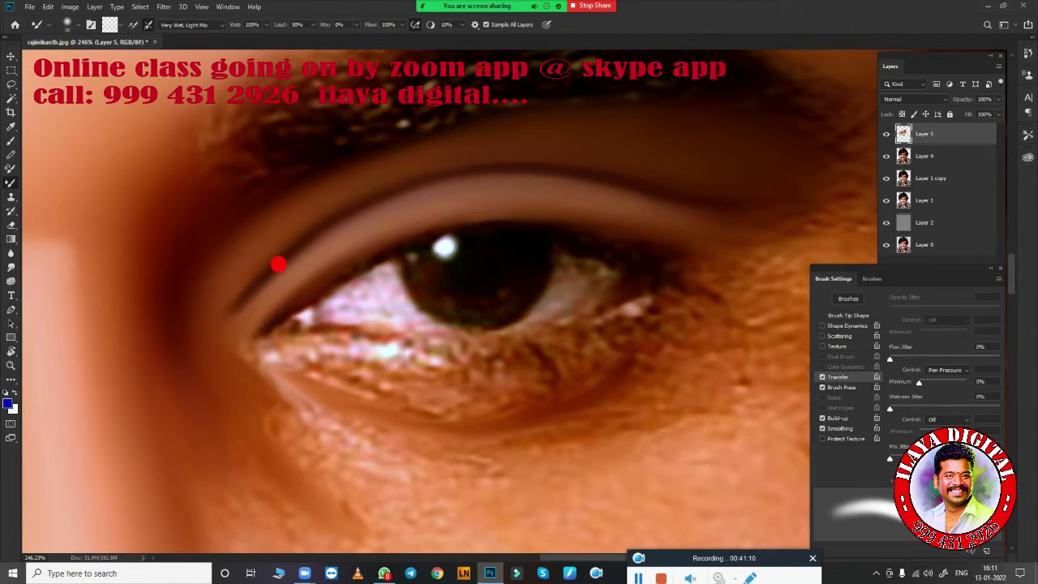
scroll(616, 244, "down", 2)
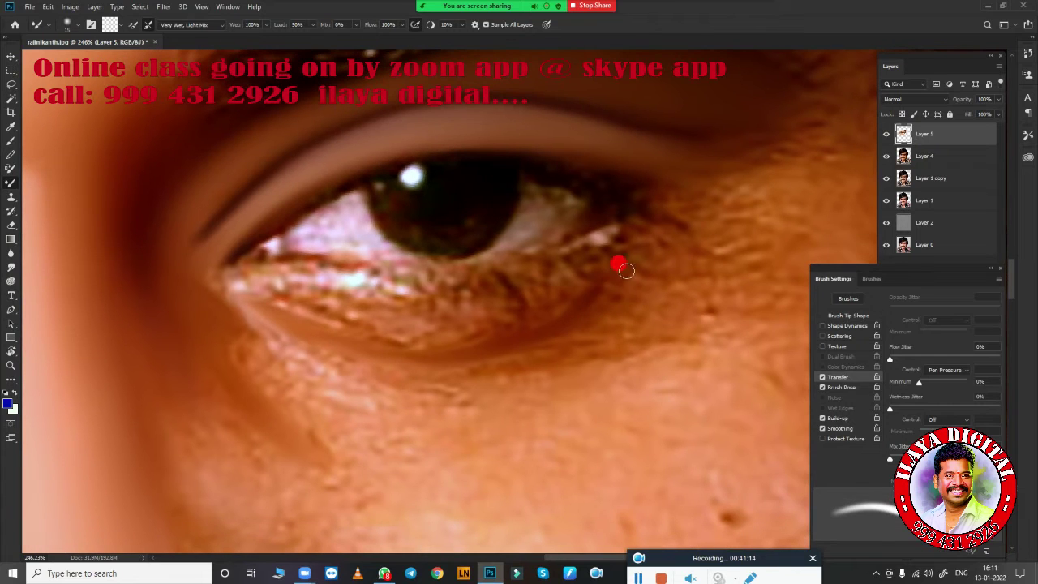
- Smooth the skin and dark crease under the lower lid, plus the inner and outer eye corners
mouse_move(586, 294)
left_mouse_down()
mouse_move(288, 328)
mouse_move(240, 315)
left_mouse_up()
mouse_move(413, 364)
left_mouse_down()
mouse_move(255, 333)
mouse_move(232, 317)
mouse_move(441, 343)
mouse_move(653, 263)
mouse_move(359, 354)
mouse_move(635, 273)
mouse_move(435, 343)
mouse_move(435, 331)
mouse_move(600, 274)
left_mouse_up()
mouse_move(377, 346)
left_mouse_down()
mouse_move(341, 329)
mouse_move(356, 301)
mouse_move(617, 264)
left_mouse_up()
left_click_drag(546, 247, 262, 287)
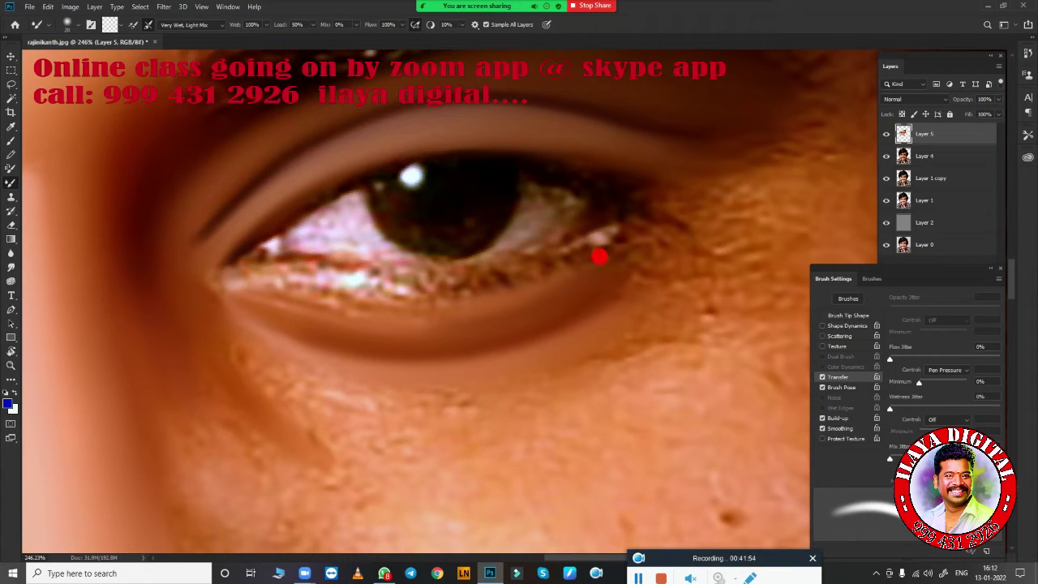
mouse_move(598, 257)
left_mouse_down()
mouse_move(591, 264)
mouse_move(630, 219)
mouse_move(600, 235)
mouse_move(638, 215)
mouse_move(609, 220)
mouse_move(616, 238)
mouse_move(628, 215)
mouse_move(614, 240)
mouse_move(646, 167)
mouse_move(690, 197)
mouse_move(681, 140)
left_mouse_up()
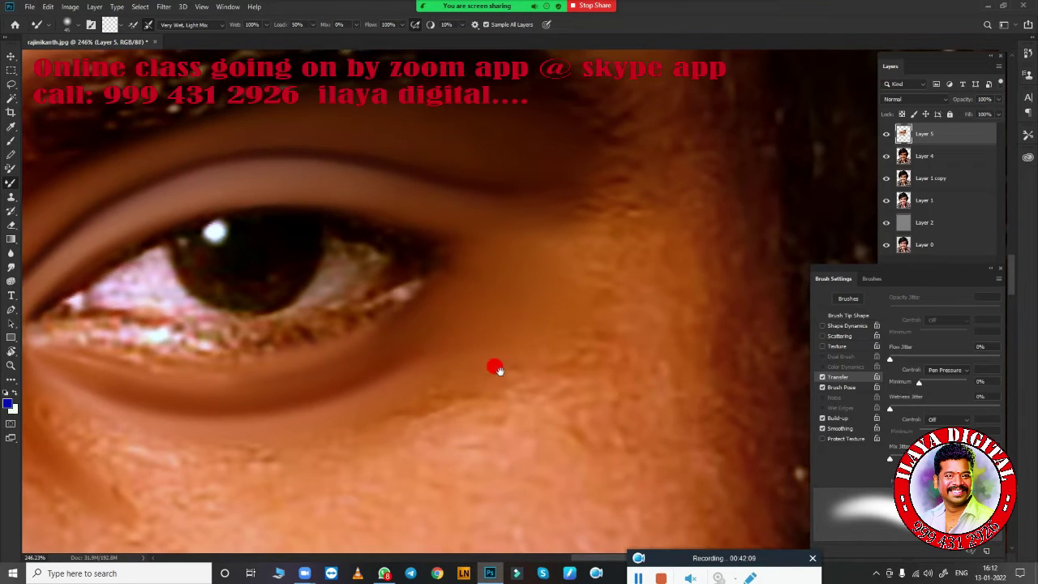
- Smooth the skin near the outer brow with a slightly smaller brush, then bring the eyebrow into view
left_click_drag(698, 308, 495, 366)
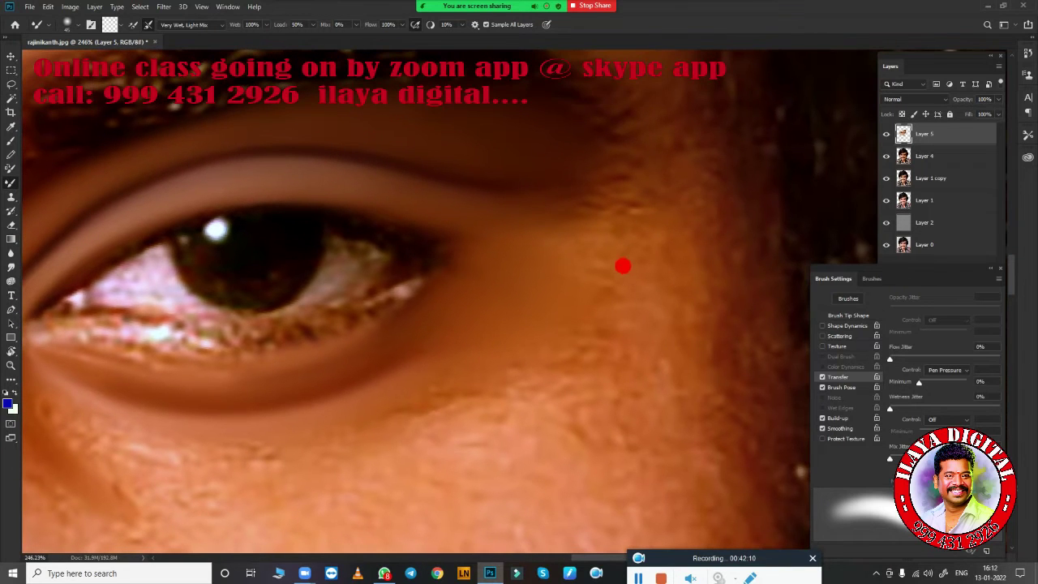
mouse_move(591, 130)
left_mouse_down()
mouse_move(540, 92)
mouse_move(527, 109)
mouse_move(551, 153)
mouse_move(544, 168)
mouse_move(630, 165)
mouse_move(641, 201)
mouse_move(653, 169)
left_mouse_up()
key("bracketleft")
key("bracketleft")
key("bracketleft")
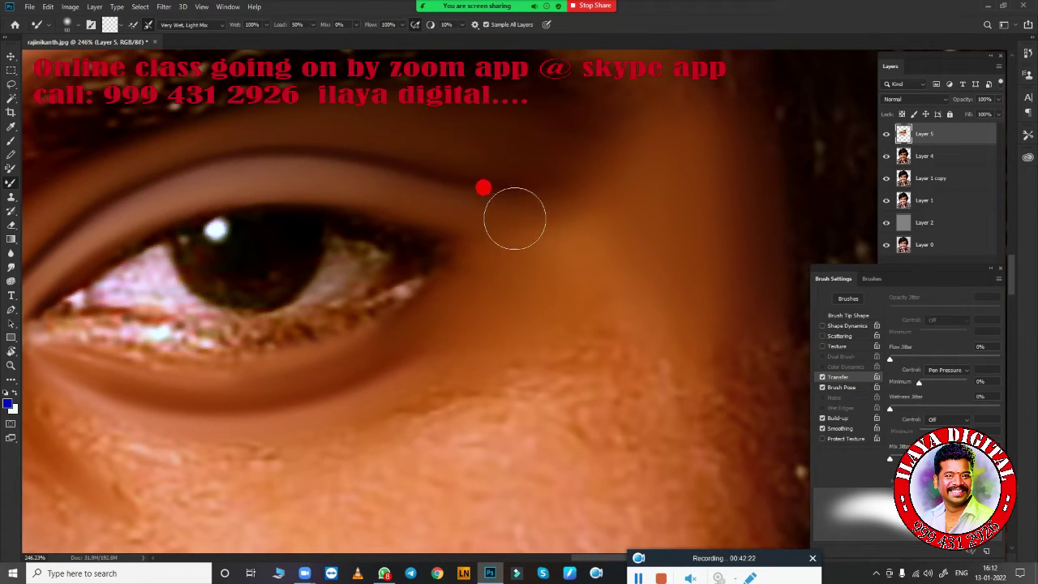
key("bracketleft")
key("bracketright")
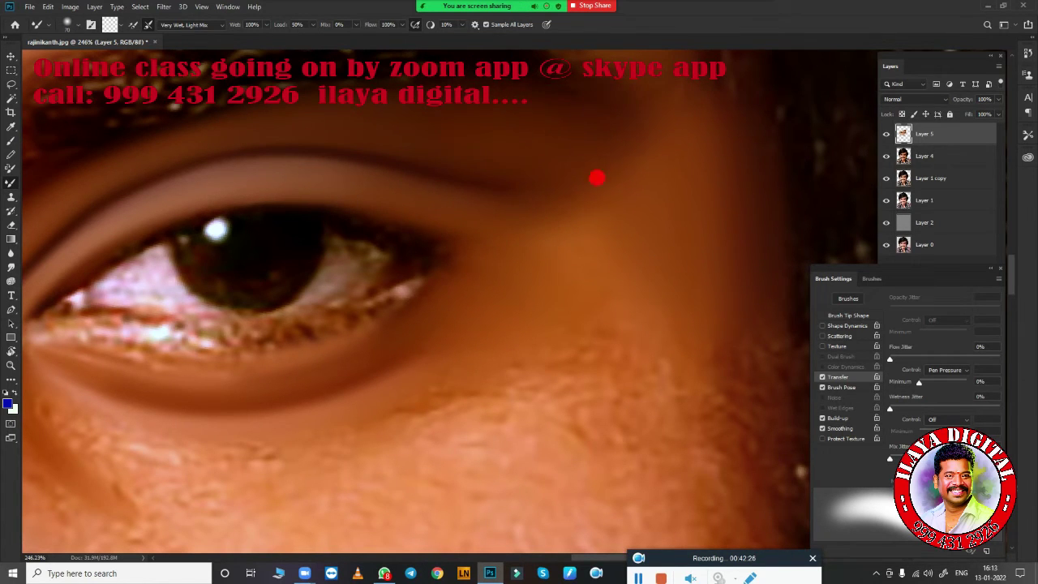
left_click_drag(630, 225, 625, 422)
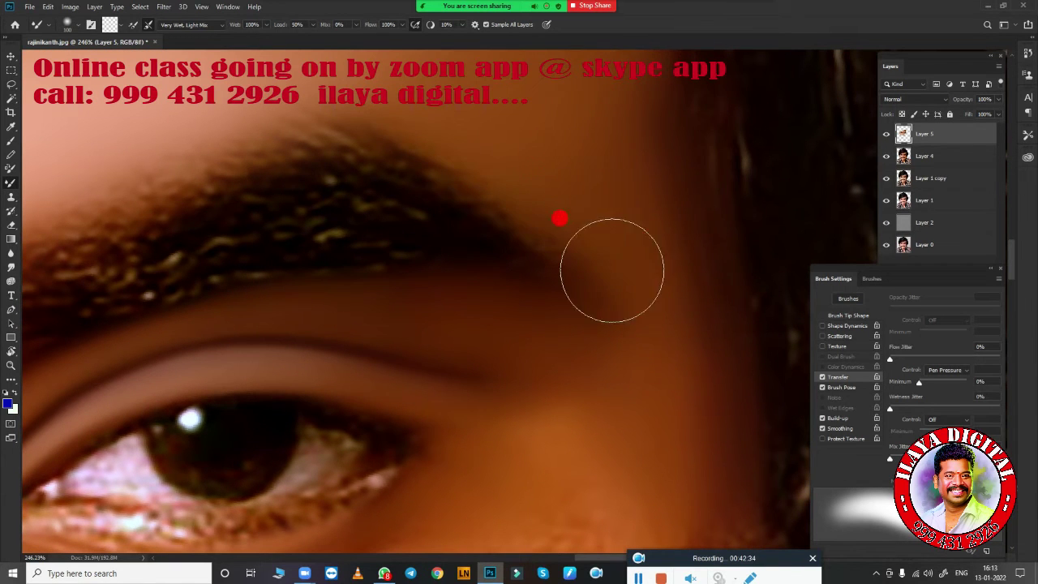
scroll(681, 366, "down", 3)
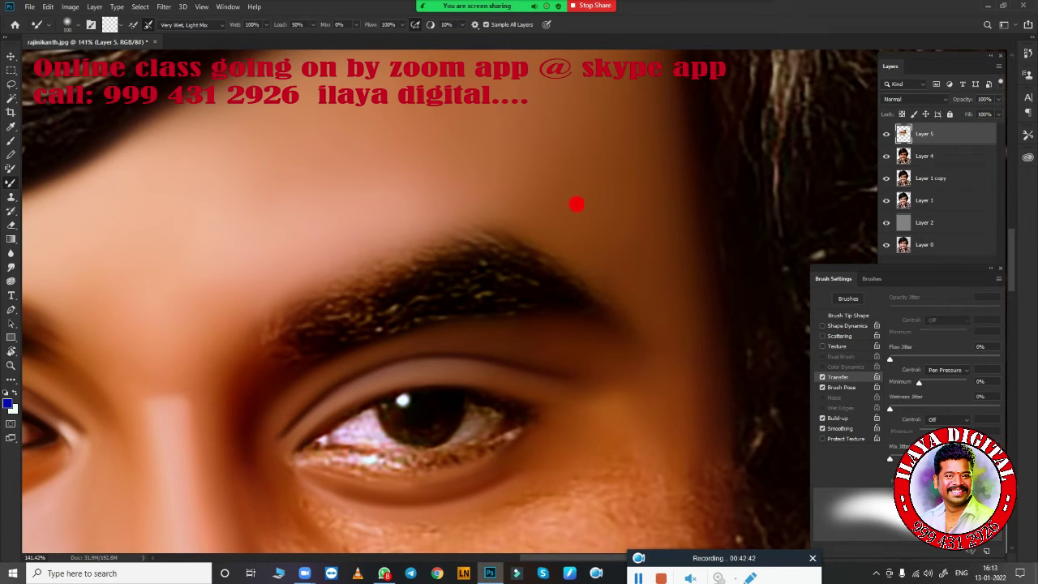
scroll(570, 386, "down", 1)
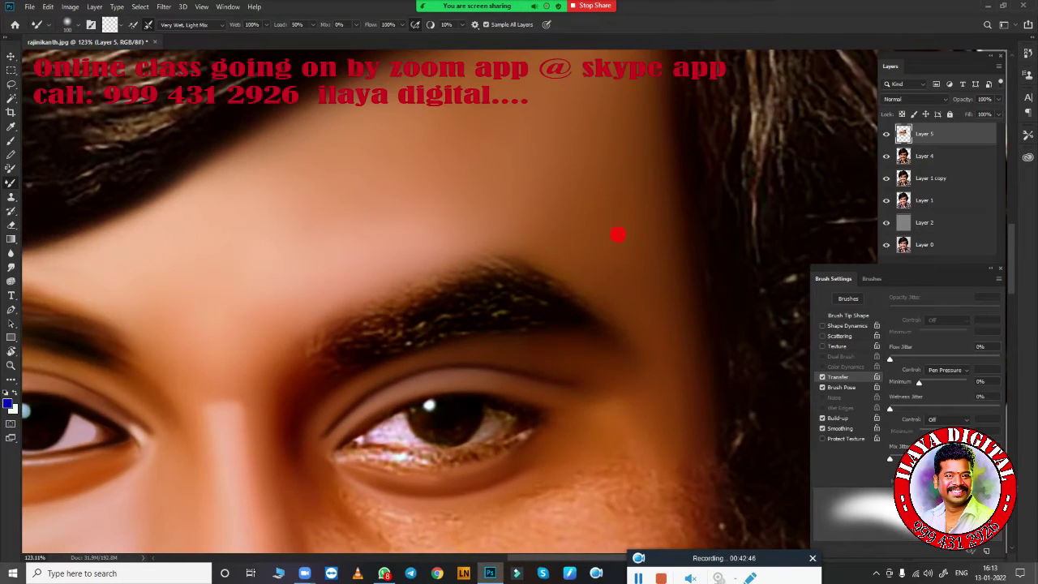
scroll(574, 438, "up", 3)
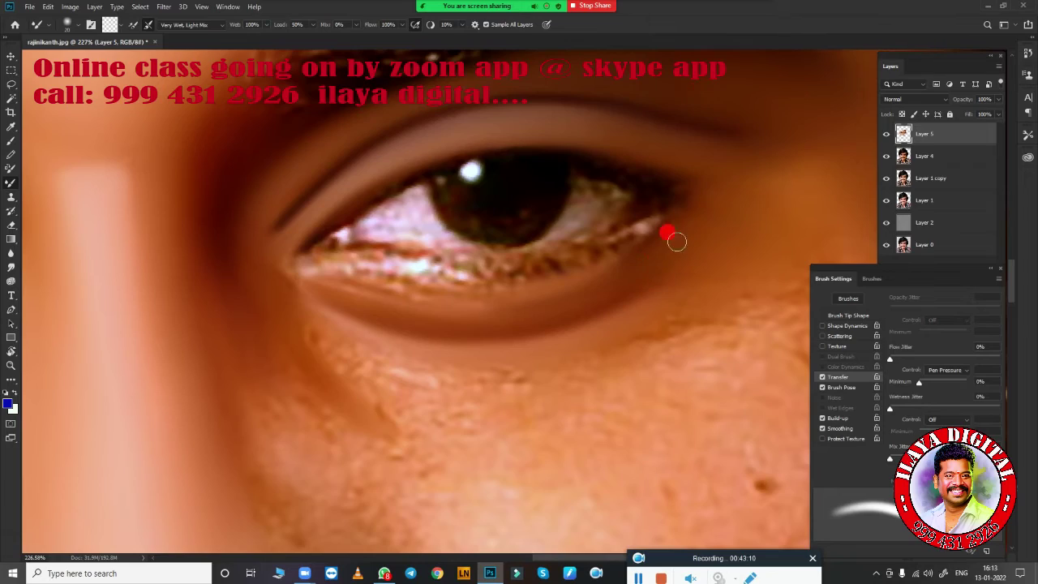
scroll(676, 240, "down", 5)
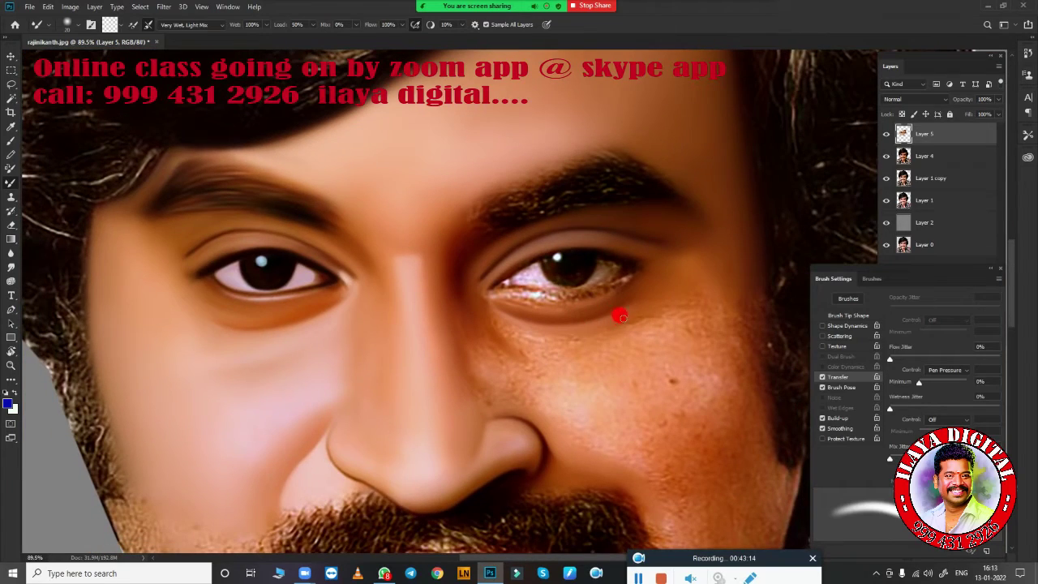
scroll(593, 341, "up", 5)
scroll(635, 308, "up", 3)
scroll(598, 385, "down", 8)
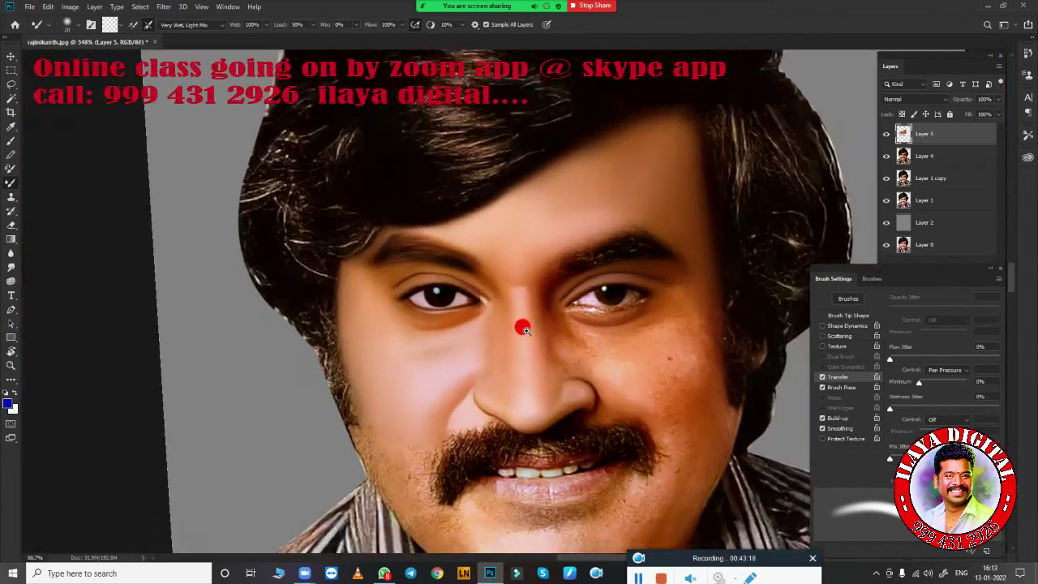
scroll(519, 324, "up", 6)
scroll(566, 345, "down", 4)
scroll(549, 349, "down", 4)
left_click(886, 134)
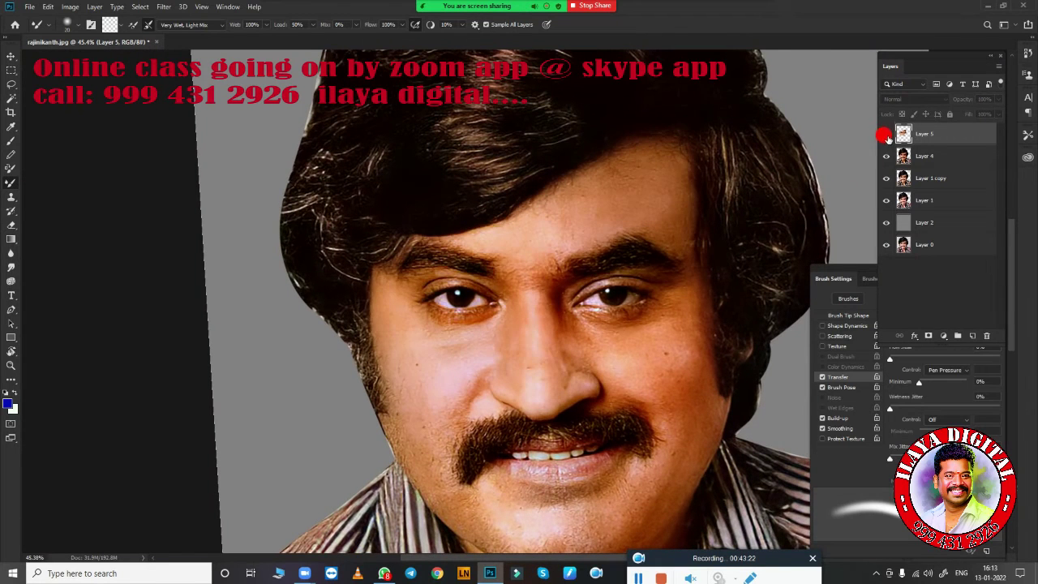
left_click(886, 134)
left_click(886, 134)
left_click(886, 134)
left_click(886, 133)
left_click(887, 134)
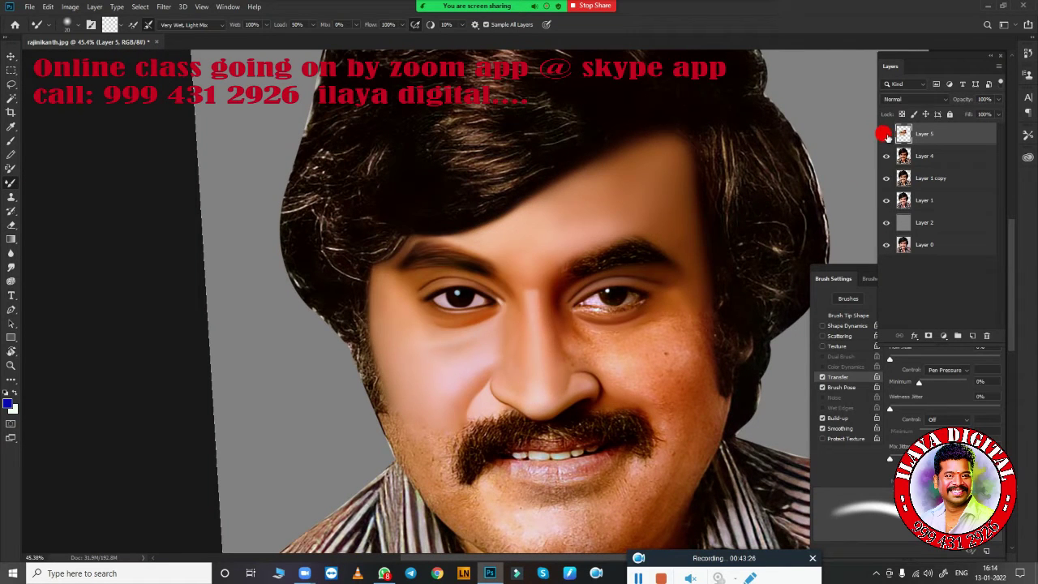
left_click(887, 133)
left_click(886, 134)
left_click(886, 134)
left_click(886, 134)
scroll(660, 262, "up", 2)
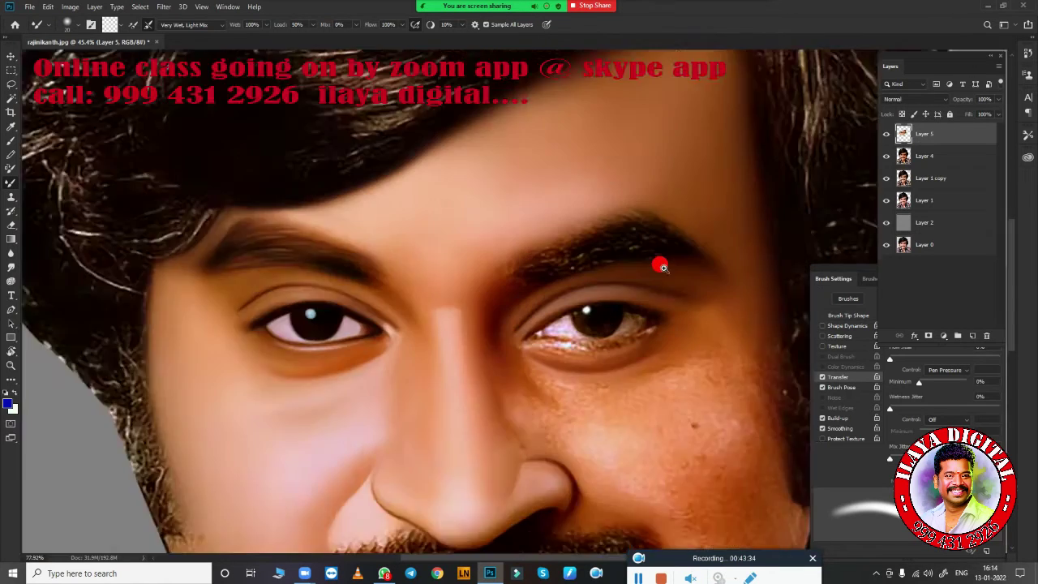
scroll(603, 209, "up", 2)
- Blend the eye white's upper edge, the lower iris edge, the iris colour and the upper lid edge
scroll(621, 303, "up", 2)
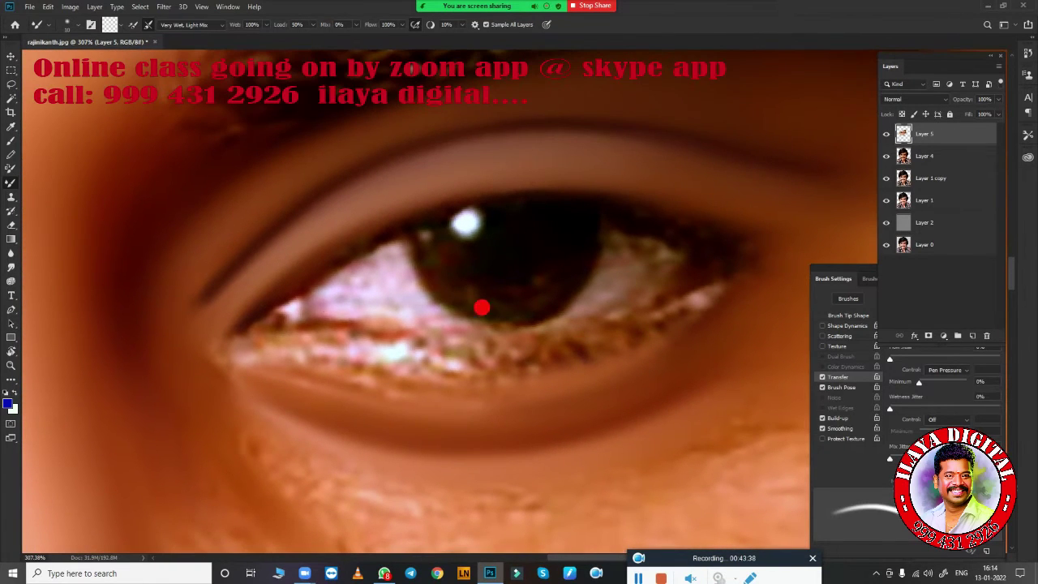
mouse_move(365, 268)
left_mouse_down()
mouse_move(383, 259)
mouse_move(446, 316)
mouse_move(352, 303)
mouse_move(385, 299)
mouse_move(359, 285)
mouse_move(384, 278)
mouse_move(596, 303)
left_mouse_up()
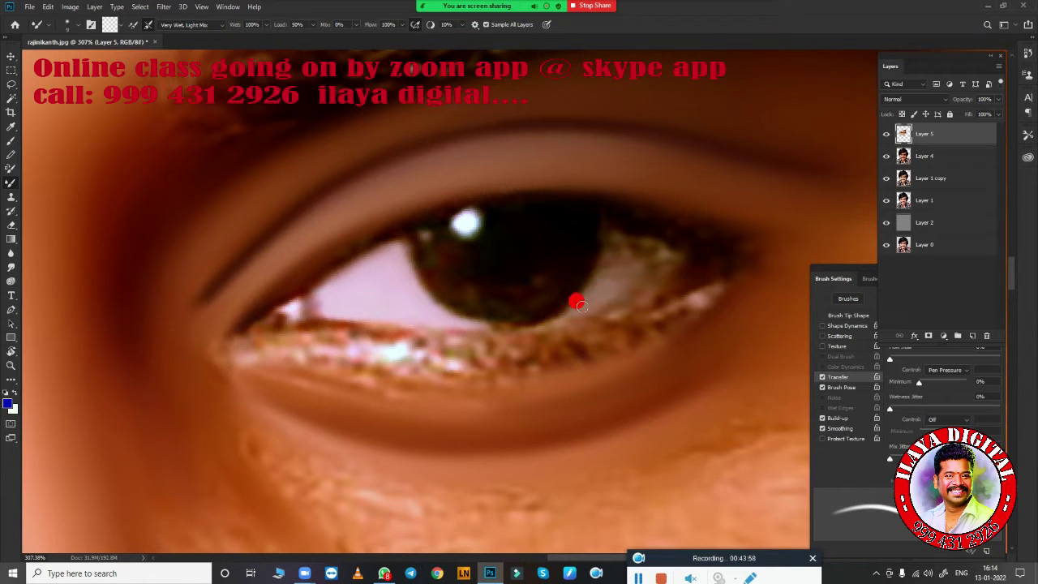
mouse_move(527, 326)
left_mouse_down()
mouse_move(570, 298)
mouse_move(597, 238)
mouse_move(598, 289)
mouse_move(656, 280)
mouse_move(607, 239)
mouse_move(618, 261)
mouse_move(625, 240)
mouse_move(667, 263)
left_mouse_up()
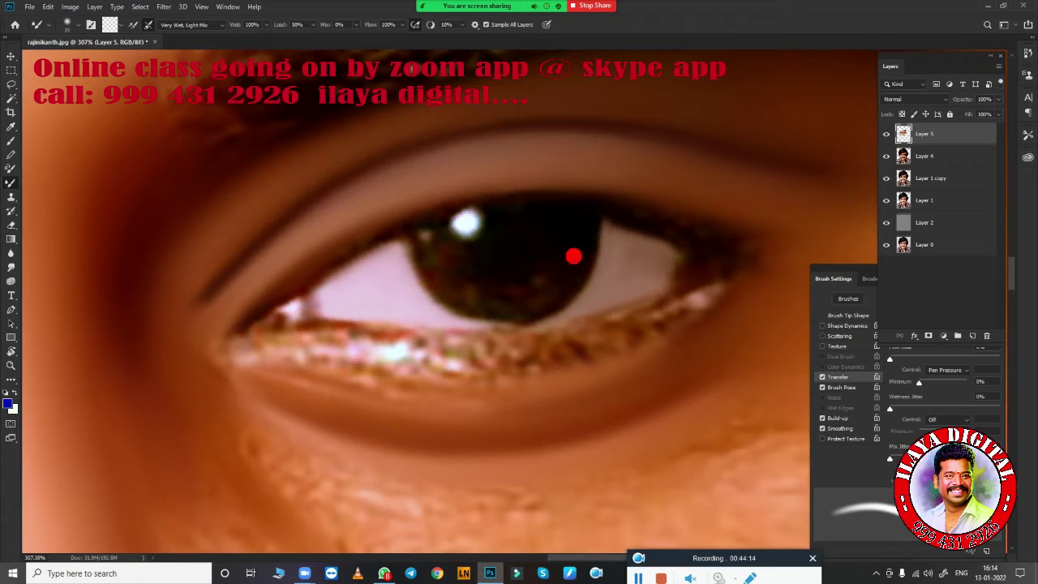
mouse_move(573, 256)
left_mouse_down()
mouse_move(566, 206)
mouse_move(559, 243)
mouse_move(519, 284)
mouse_move(470, 299)
mouse_move(434, 276)
mouse_move(416, 242)
mouse_move(493, 196)
left_mouse_up()
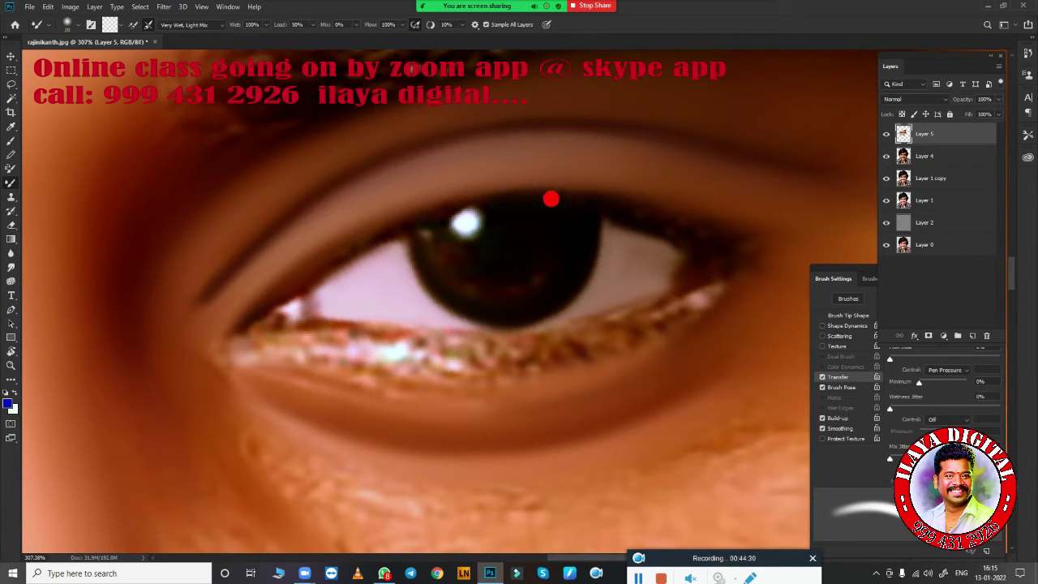
mouse_move(661, 221)
left_mouse_down()
mouse_move(697, 241)
mouse_move(579, 211)
mouse_move(713, 247)
left_mouse_up()
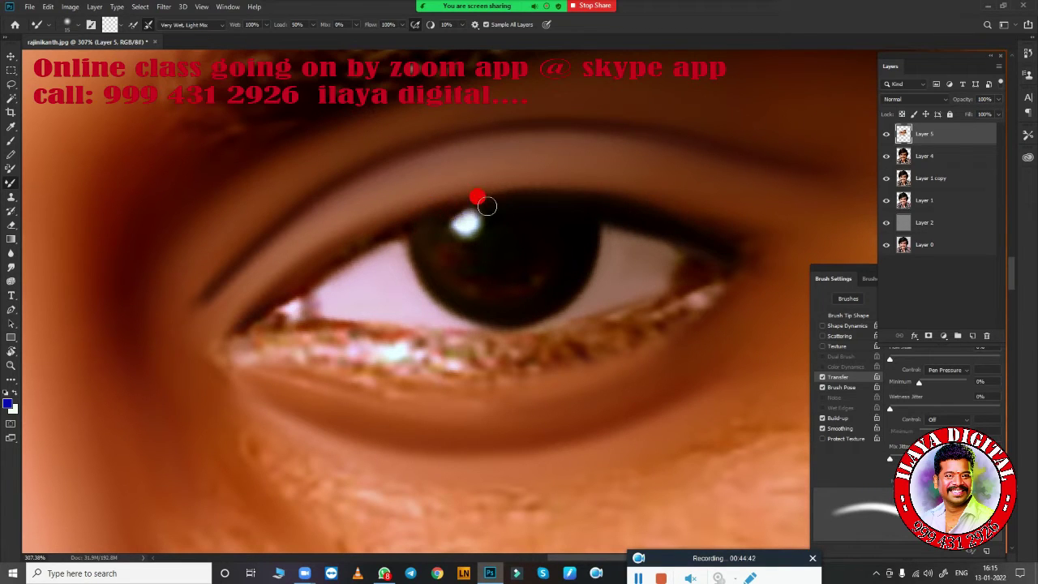
- Soften the upper iris edge and blend both lids, darkening the lower lid near the inner corner
mouse_move(486, 206)
left_mouse_down()
mouse_move(514, 199)
mouse_move(364, 232)
mouse_move(540, 202)
mouse_move(415, 219)
mouse_move(288, 288)
left_mouse_up()
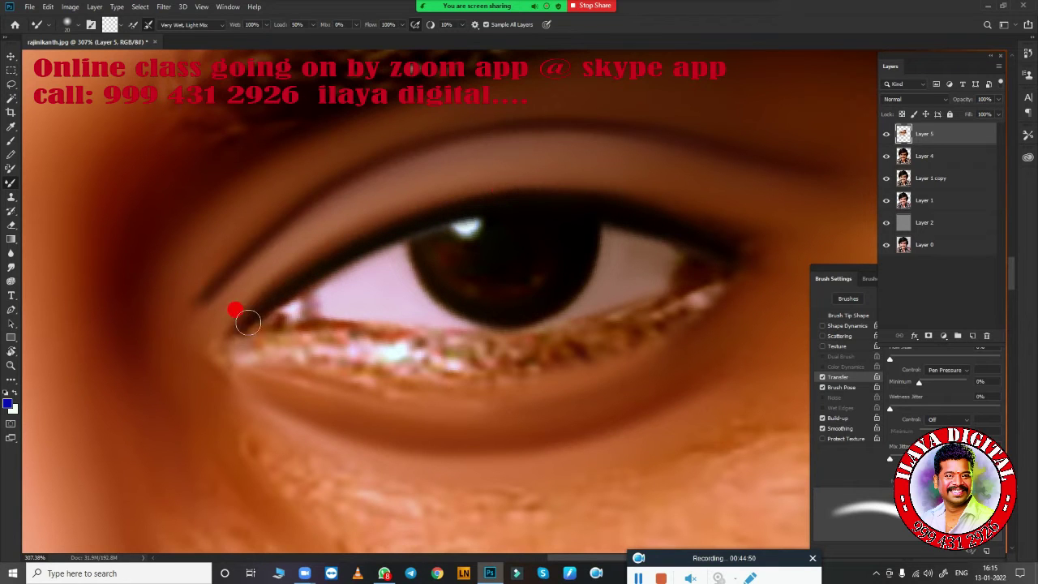
mouse_move(248, 322)
left_mouse_down()
mouse_move(288, 323)
mouse_move(241, 324)
mouse_move(265, 332)
mouse_move(303, 313)
mouse_move(332, 316)
left_mouse_up()
left_click_drag(745, 239, 651, 265)
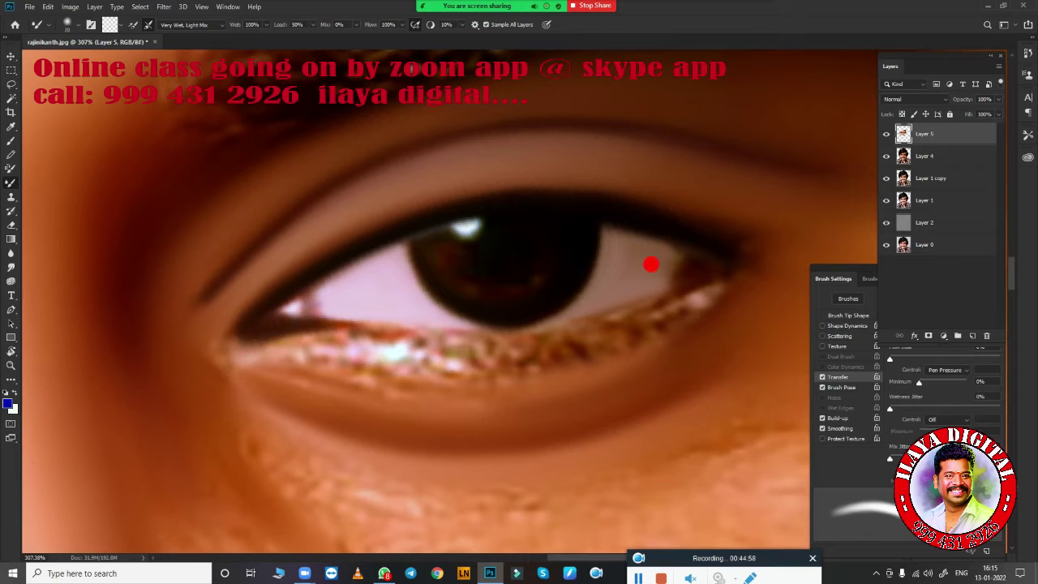
mouse_move(287, 322)
left_mouse_down()
mouse_move(532, 338)
mouse_move(715, 258)
mouse_move(560, 327)
mouse_move(497, 334)
mouse_move(427, 329)
mouse_move(538, 324)
mouse_move(402, 318)
mouse_move(602, 300)
mouse_move(665, 278)
left_mouse_up()
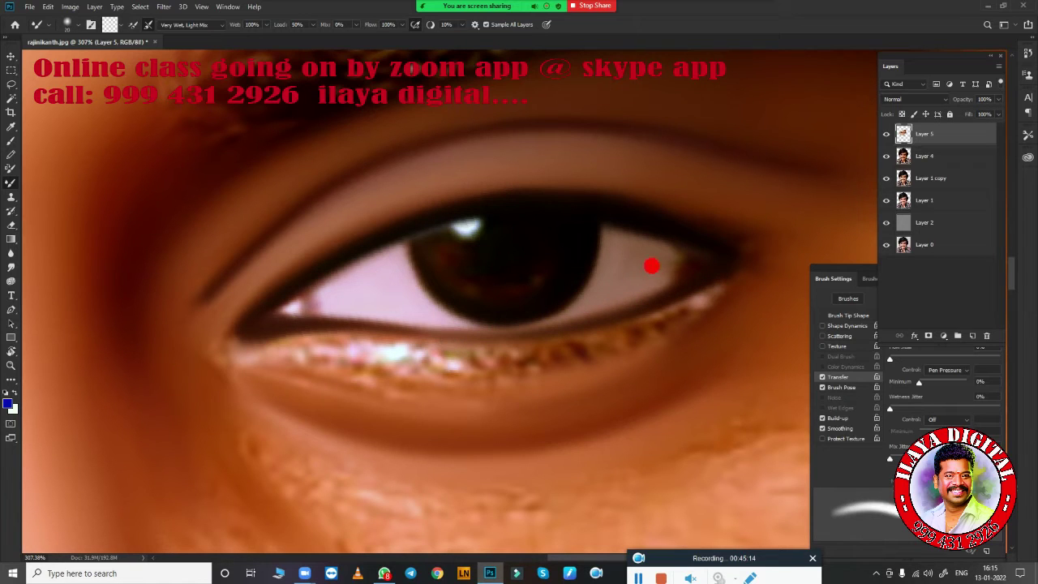
- Smudge the eye white smooth from the inner corner to the outer corner, including the upper iris
key("r")
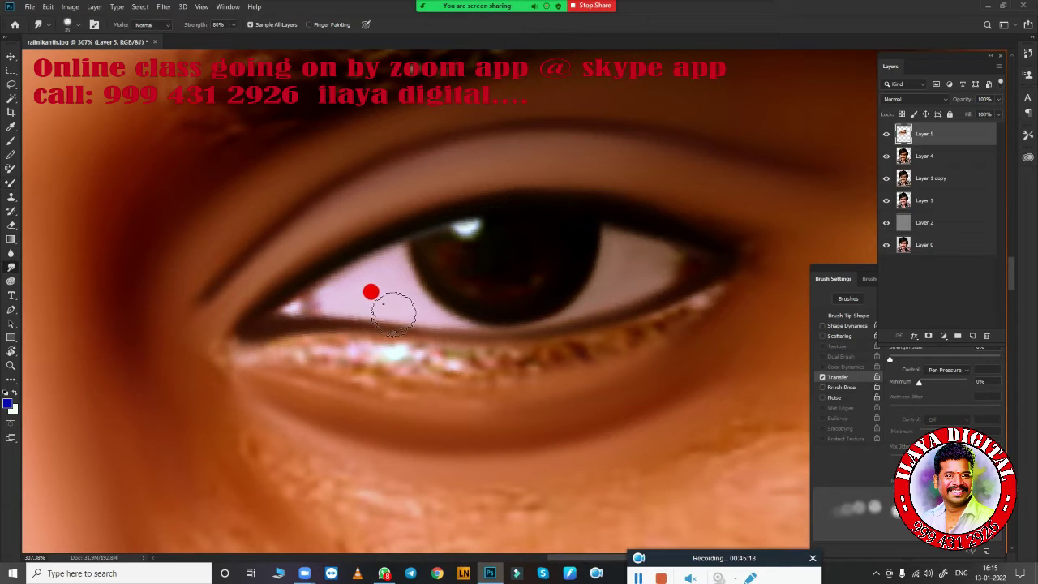
mouse_move(336, 290)
left_mouse_down()
mouse_move(313, 283)
mouse_move(348, 267)
mouse_move(326, 279)
left_mouse_up()
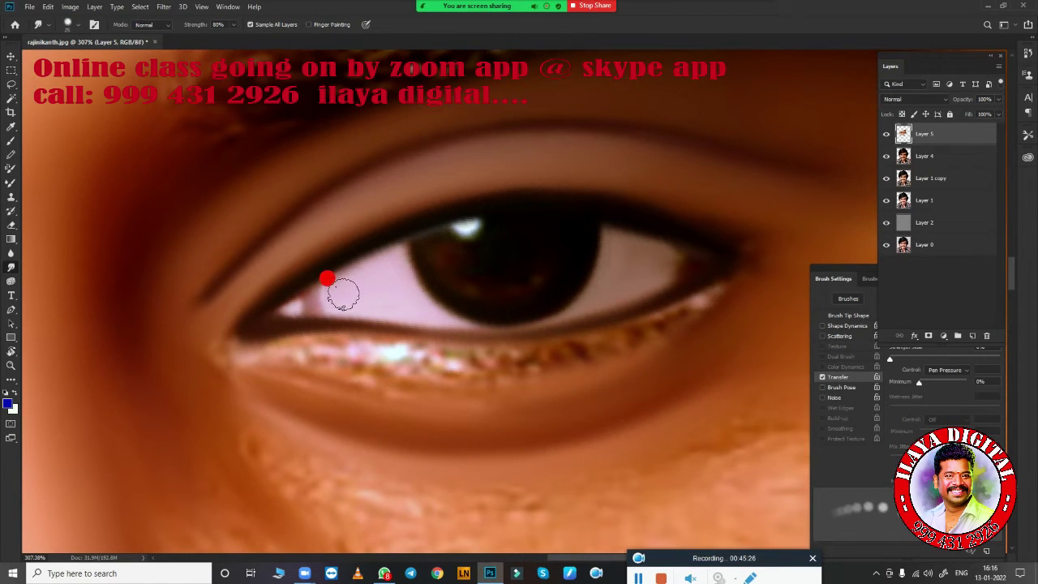
mouse_move(487, 332)
left_mouse_down()
mouse_move(420, 230)
mouse_move(473, 283)
mouse_move(546, 266)
mouse_move(566, 234)
mouse_move(467, 228)
mouse_move(464, 215)
left_mouse_up()
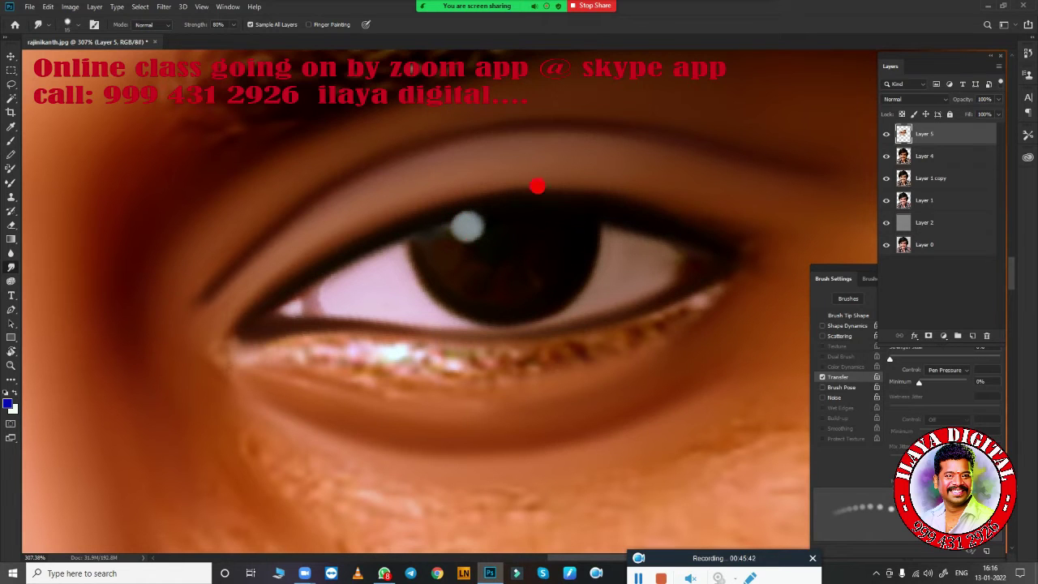
mouse_move(613, 234)
left_mouse_down()
mouse_move(661, 265)
mouse_move(663, 229)
left_mouse_up()
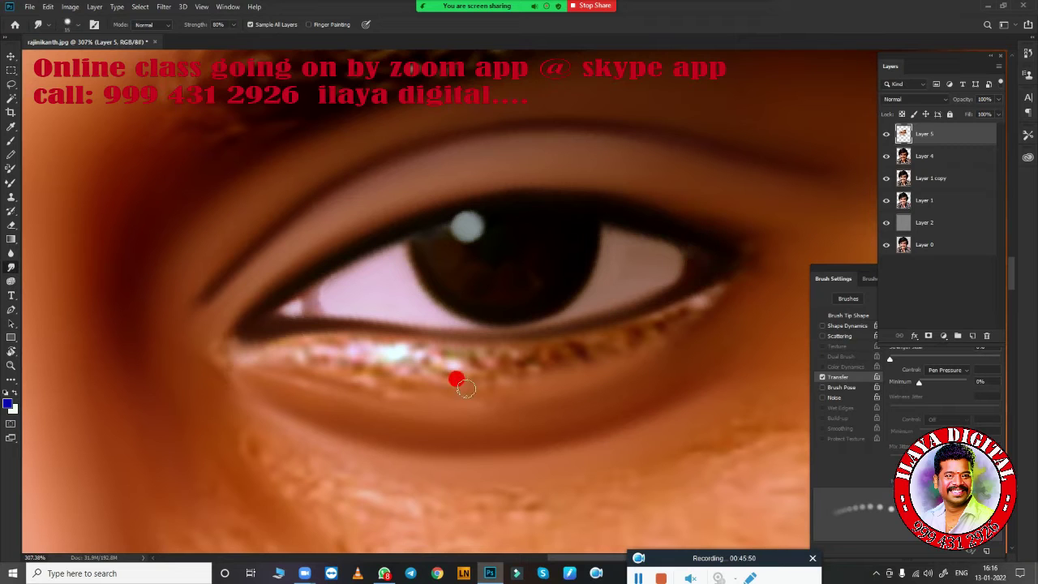
left_click_drag(466, 388, 727, 283)
- With the Mixer Brush, smooth the glittery lower lash line into a soft, even pale highlight
key("b")
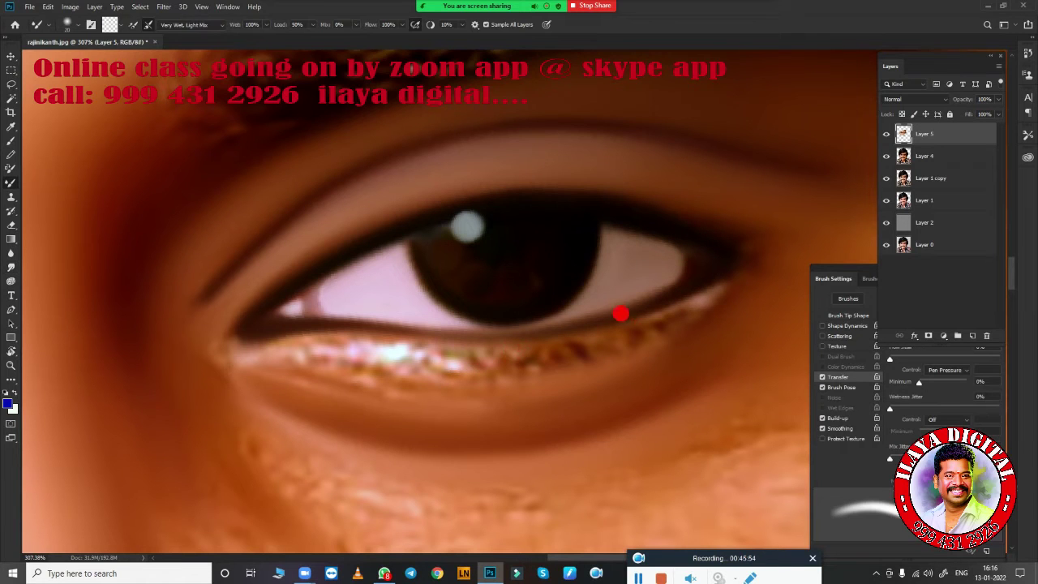
mouse_move(621, 324)
left_mouse_down()
mouse_move(354, 343)
mouse_move(280, 336)
mouse_move(585, 331)
mouse_move(692, 283)
mouse_move(558, 330)
mouse_move(708, 269)
left_mouse_up()
mouse_move(723, 272)
left_mouse_down()
mouse_move(540, 351)
mouse_move(540, 343)
mouse_move(270, 354)
left_mouse_up()
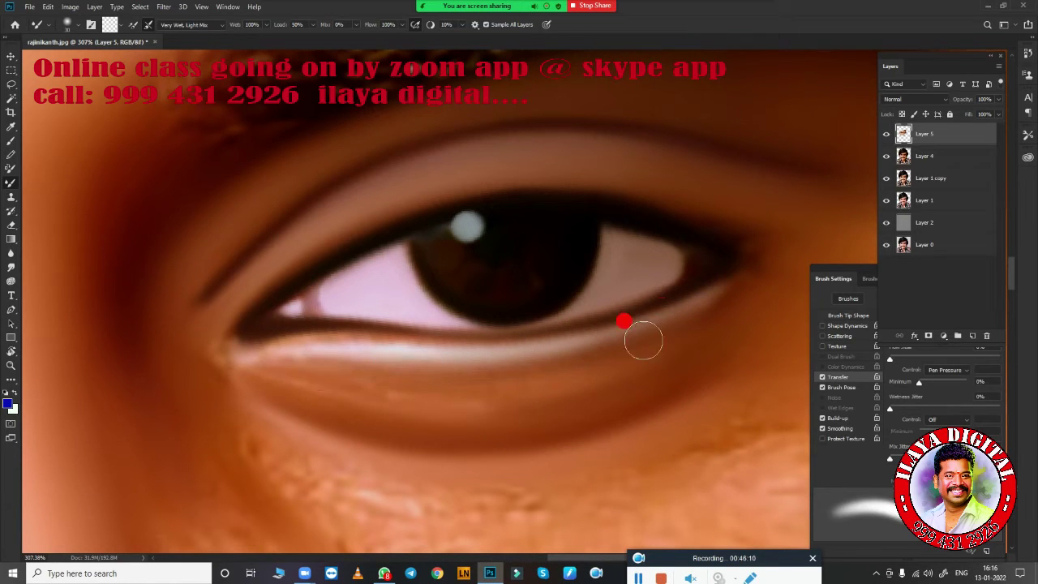
mouse_move(623, 322)
left_mouse_down()
mouse_move(684, 301)
mouse_move(299, 354)
mouse_move(549, 365)
mouse_move(763, 278)
left_mouse_up()
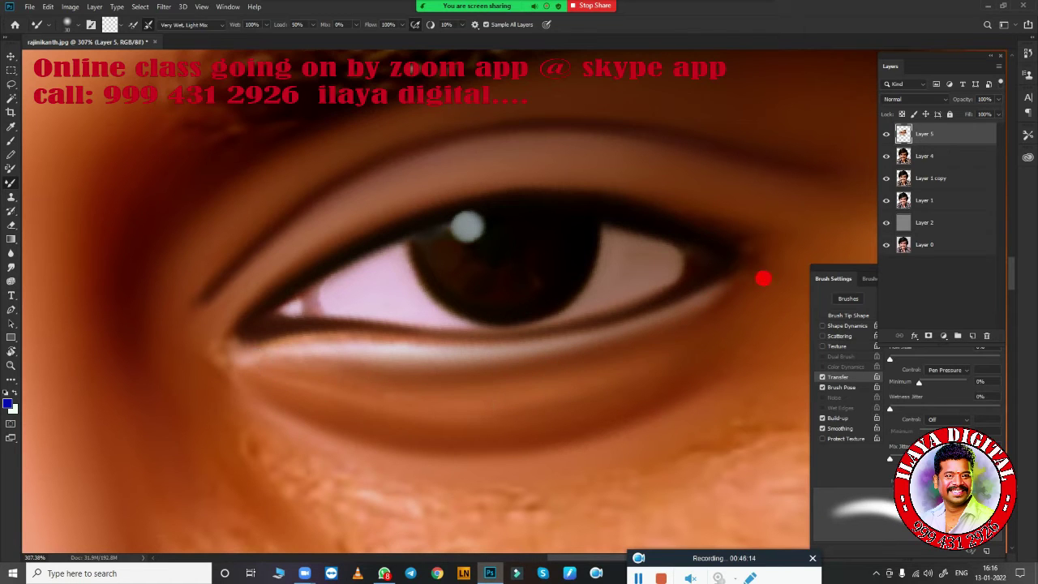
left_click_drag(724, 243, 201, 325)
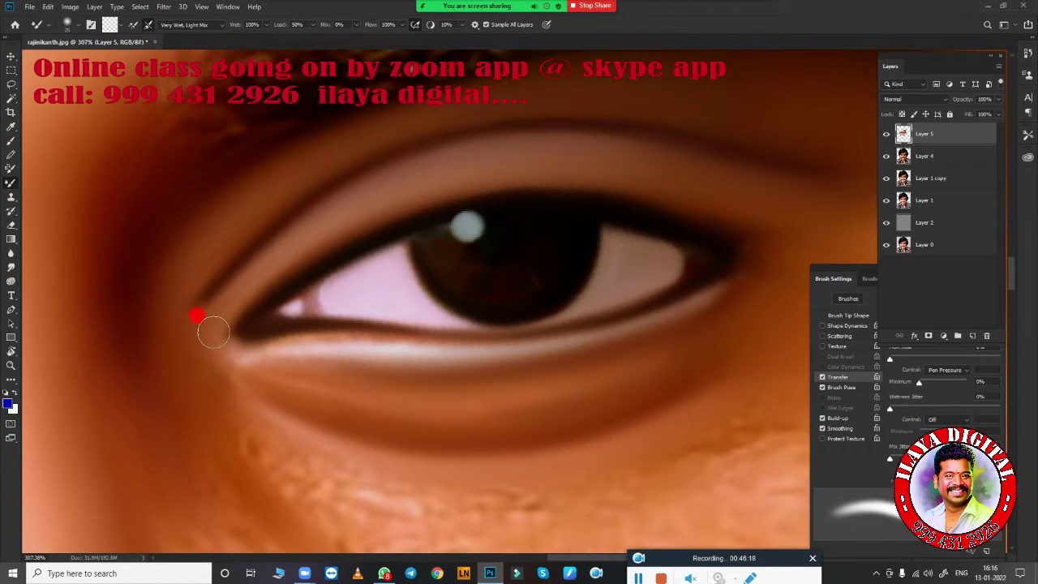
- Zoom out to the moustache and smudge the textured cheek skin to its right smooth
scroll(649, 427, "down", 5)
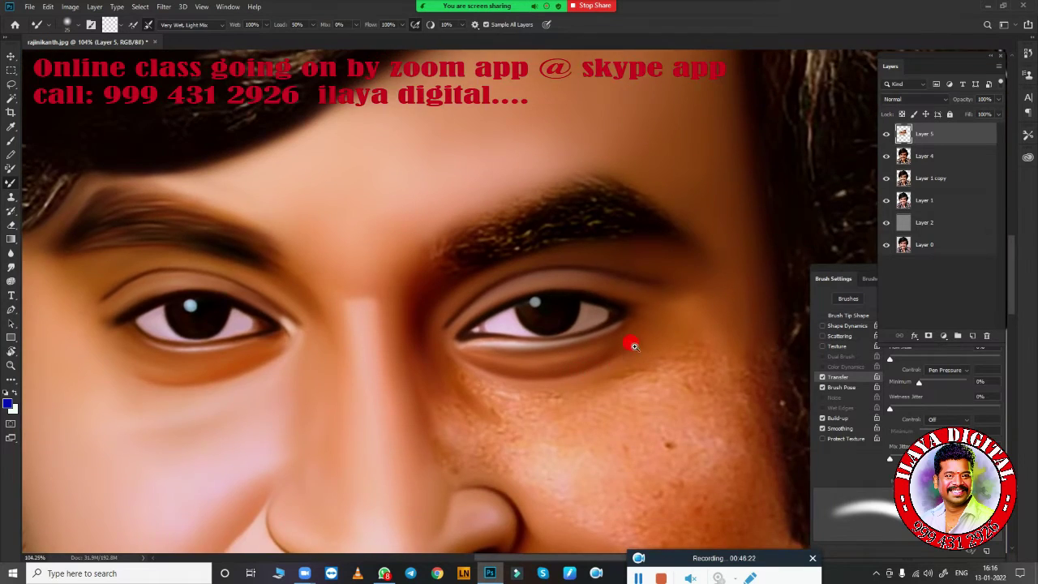
scroll(630, 343, "up", 4)
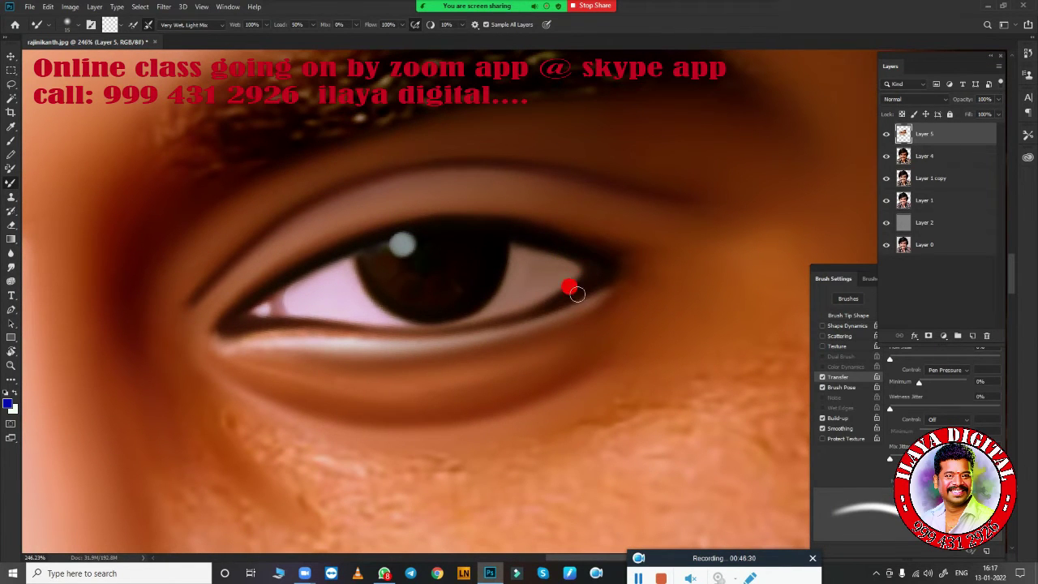
scroll(661, 349, "down", 3)
scroll(672, 281, "down", 1)
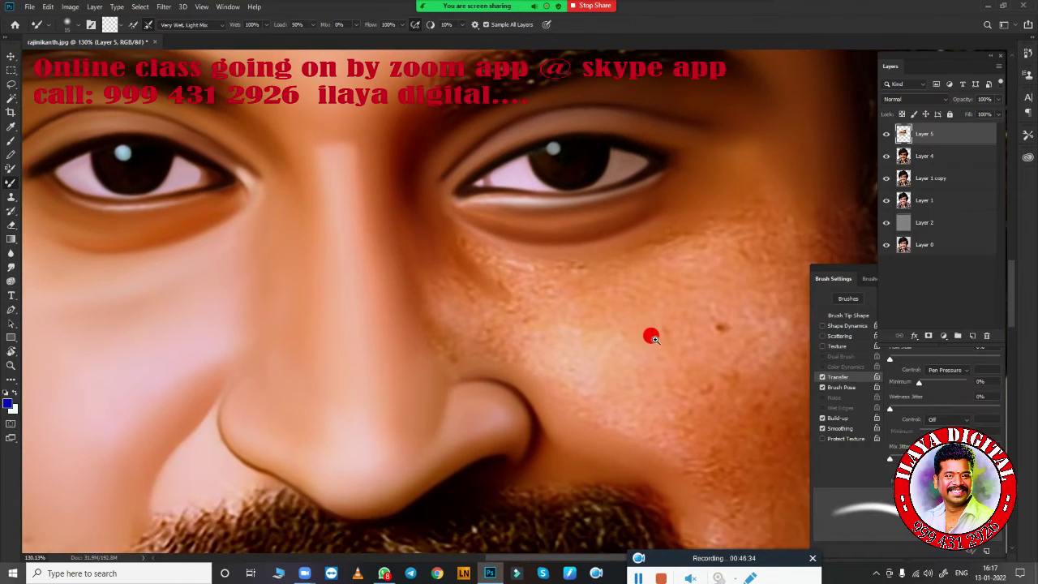
scroll(652, 337, "up", 2)
scroll(486, 371, "down", 5)
scroll(570, 295, "down", 2)
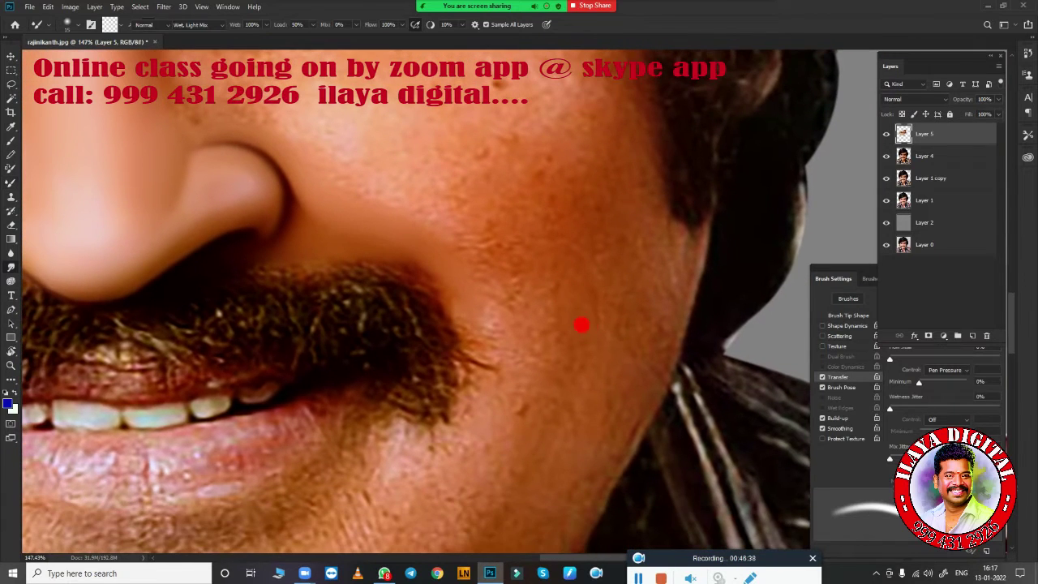
key("r")
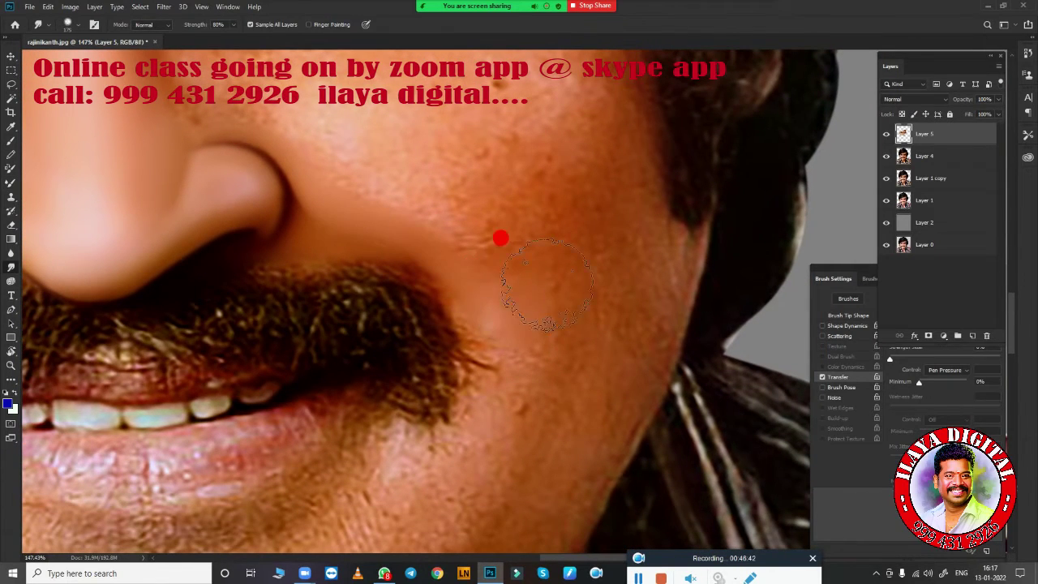
mouse_move(500, 237)
left_mouse_down()
mouse_move(459, 371)
mouse_move(459, 352)
left_mouse_up()
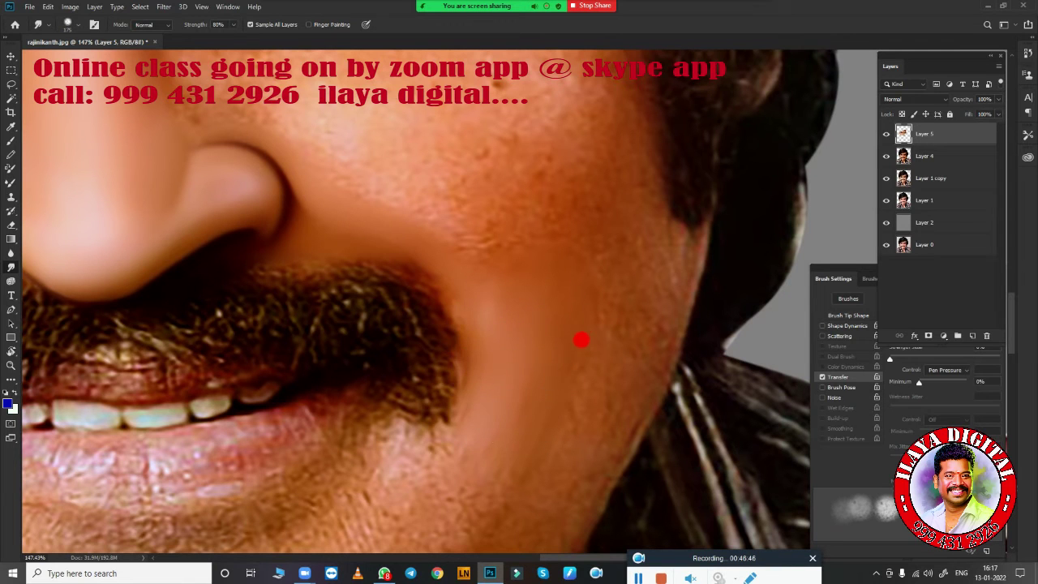
left_click_drag(580, 339, 559, 420)
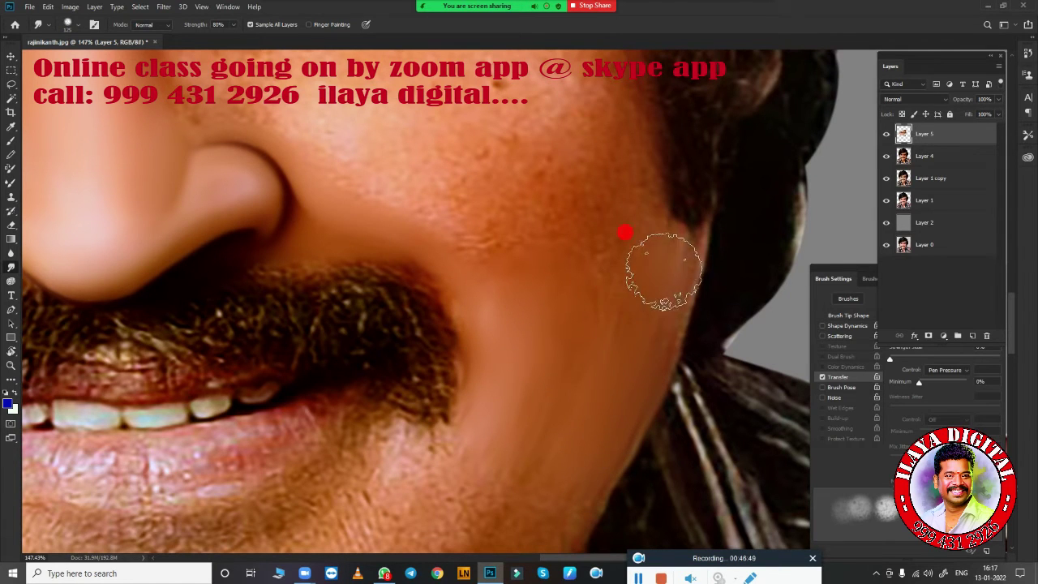
scroll(567, 244, "up", 3)
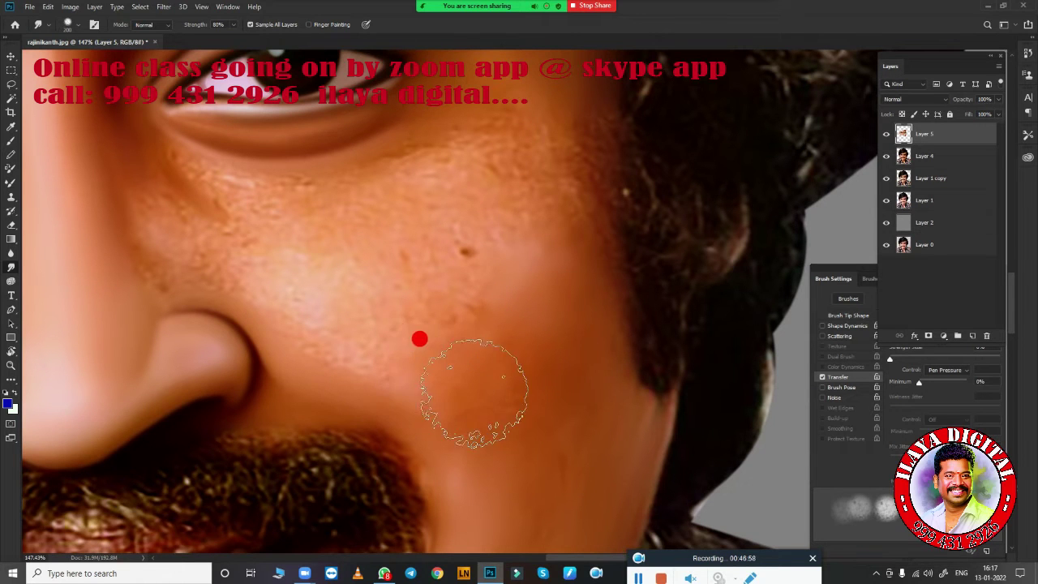
scroll(340, 262, "up", 3)
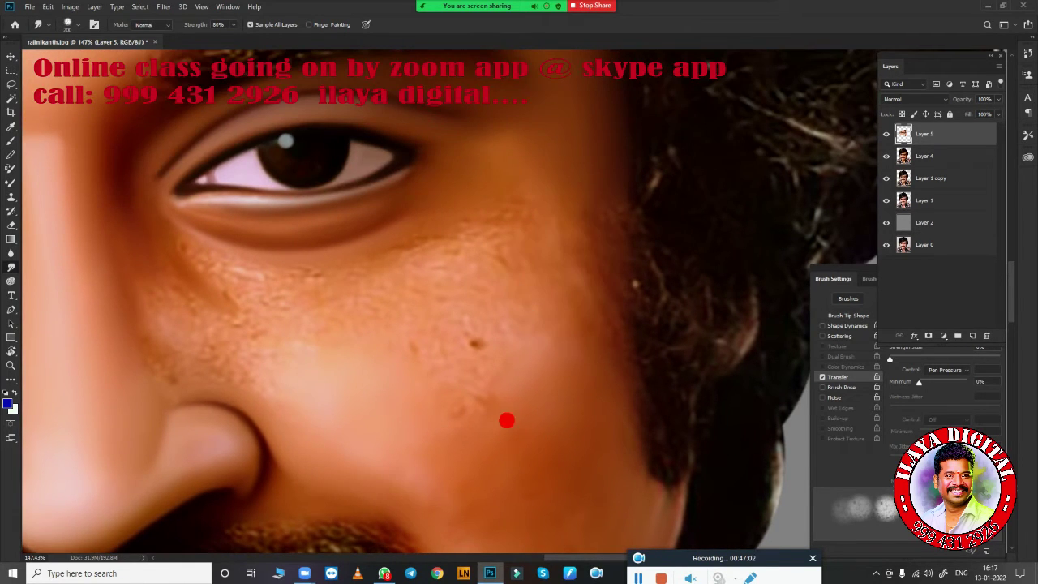
scroll(506, 420, "down", 5)
scroll(519, 394, "up", 3)
scroll(549, 354, "up", 2)
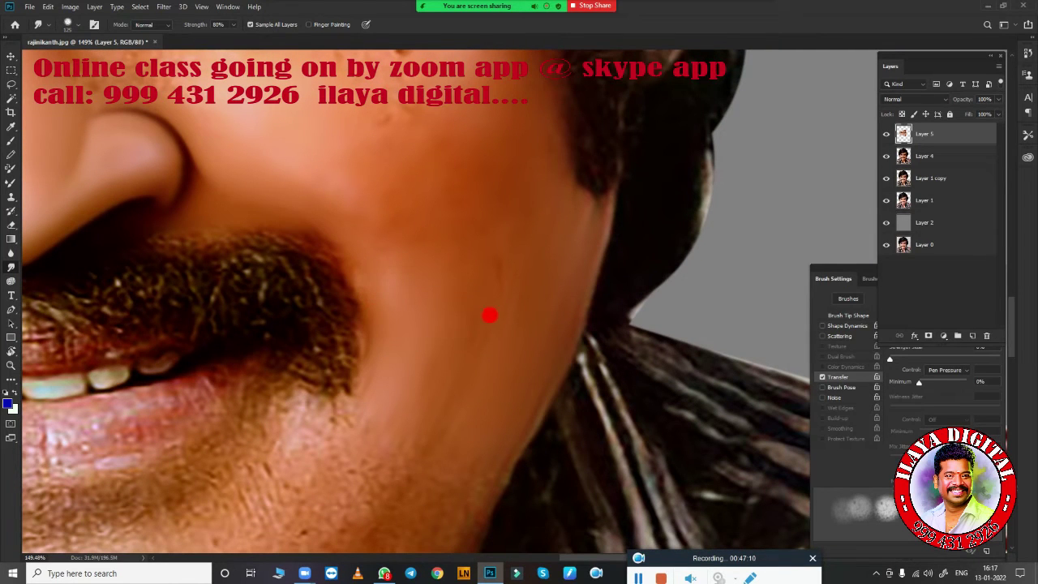
key("b")
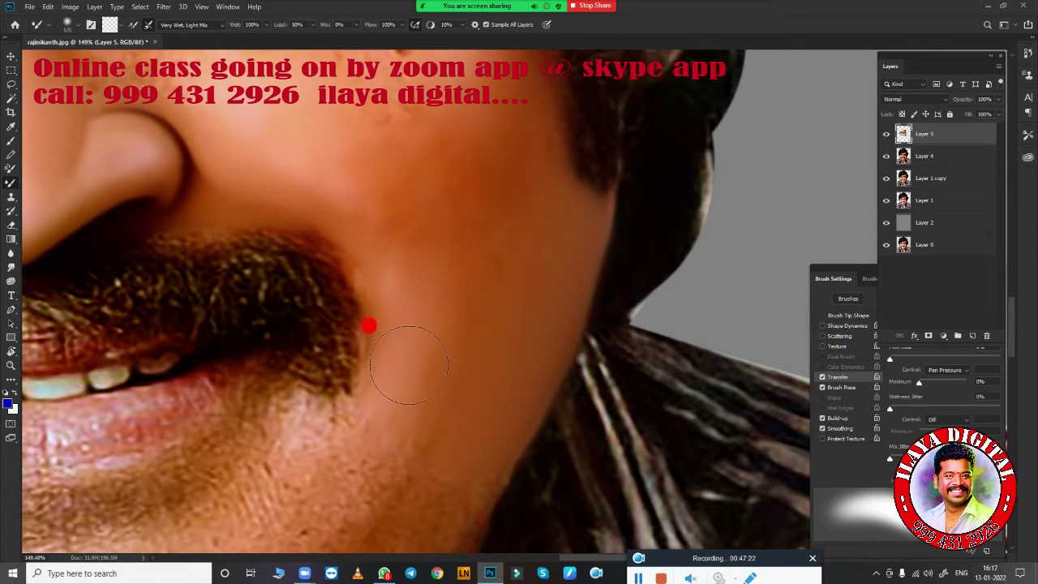
- Blend the skin along the moustache and hair edges, then even out the cheek with a larger brush
mouse_move(369, 325)
left_mouse_down()
mouse_move(360, 257)
mouse_move(400, 286)
left_mouse_up()
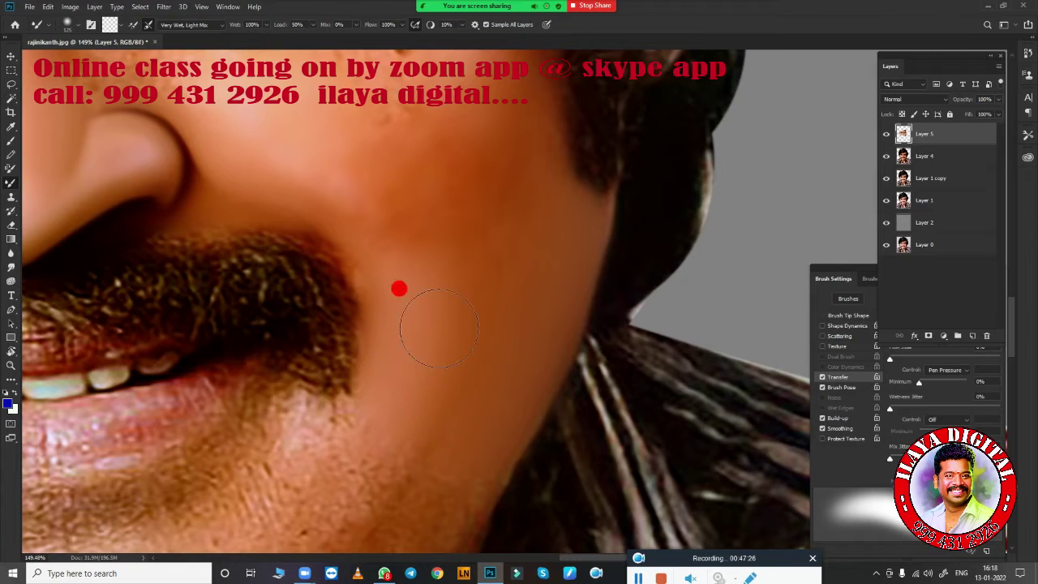
scroll(468, 273, "up", 5)
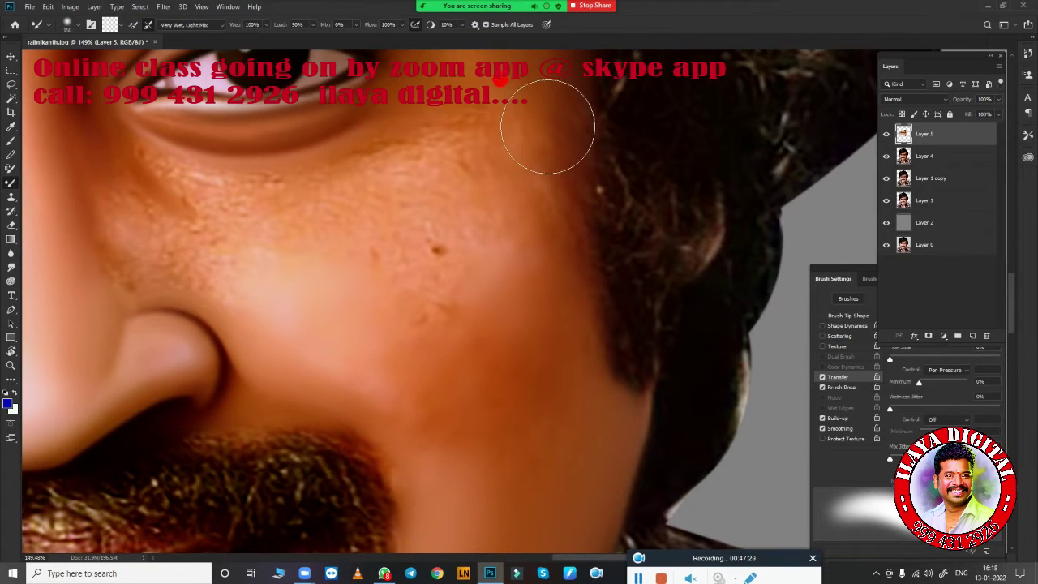
mouse_move(544, 127)
left_mouse_down()
mouse_move(562, 139)
mouse_move(557, 203)
mouse_move(555, 157)
left_mouse_up()
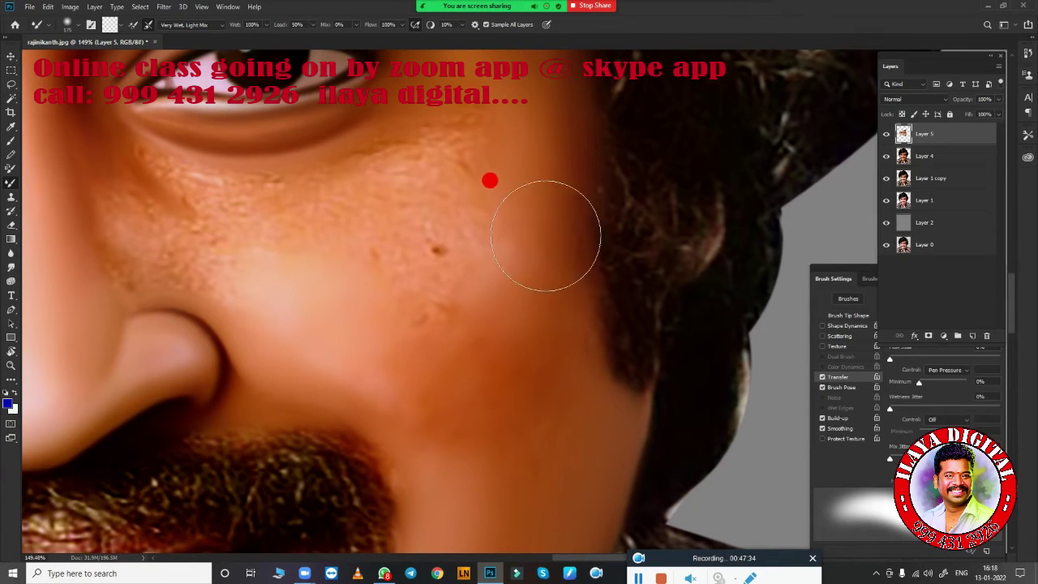
key("bracketright")
key("bracketright")
mouse_move(454, 392)
left_mouse_down()
mouse_move(425, 368)
mouse_move(399, 379)
mouse_move(520, 394)
mouse_move(510, 424)
mouse_move(503, 305)
mouse_move(450, 269)
mouse_move(394, 352)
mouse_move(638, 458)
left_mouse_up()
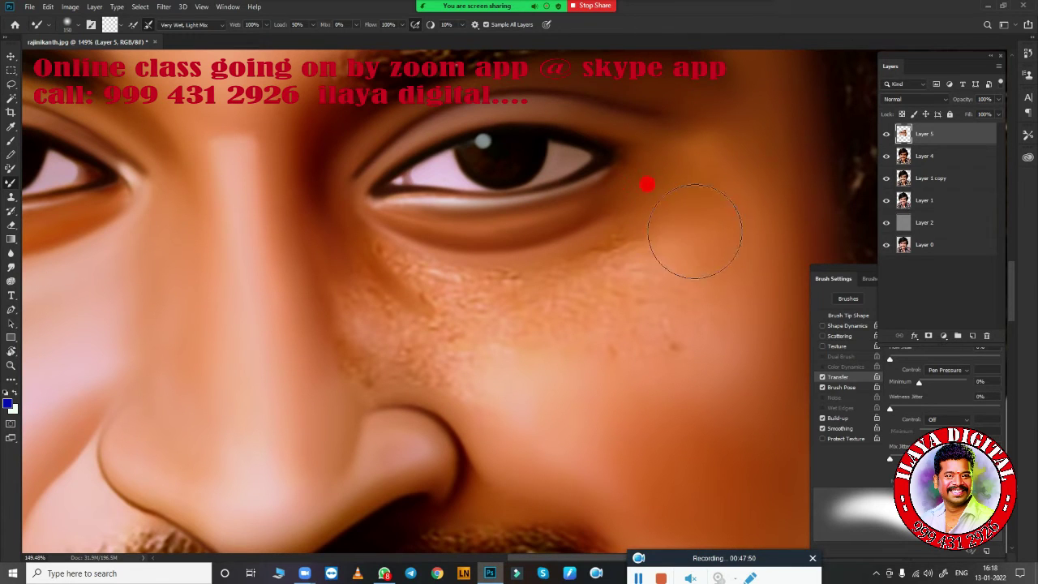
- Smooth the textured skin below the eye, under the lower eyelid and beside the nose
left_click_drag(622, 280, 628, 264)
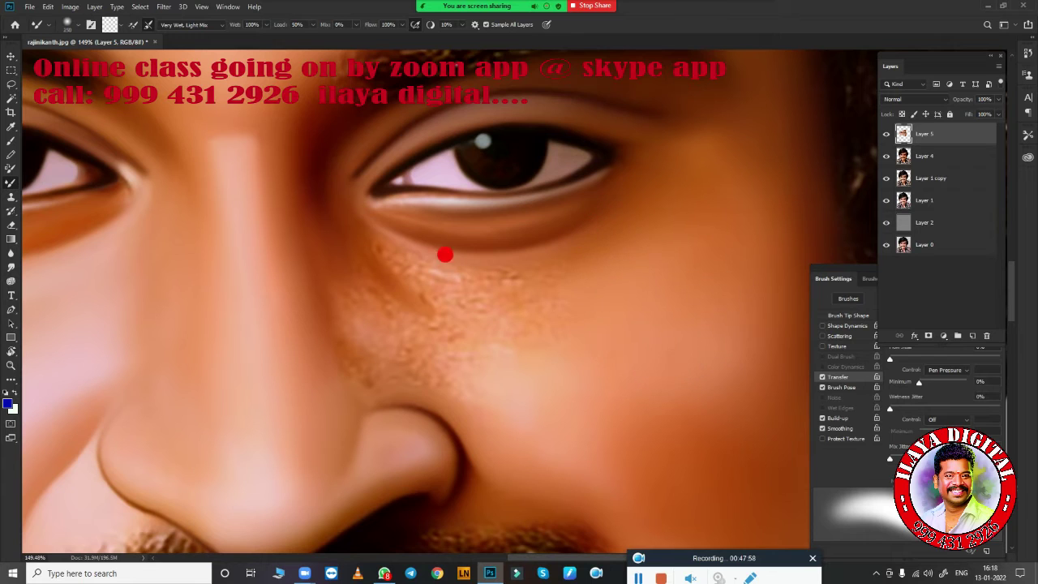
left_click_drag(425, 281, 420, 262)
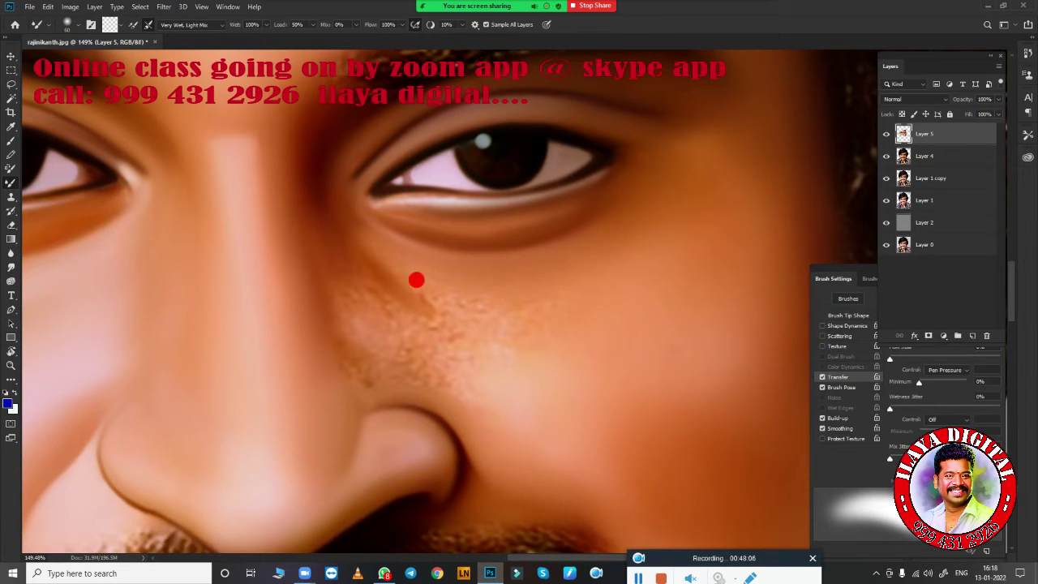
left_click_drag(436, 298, 406, 259)
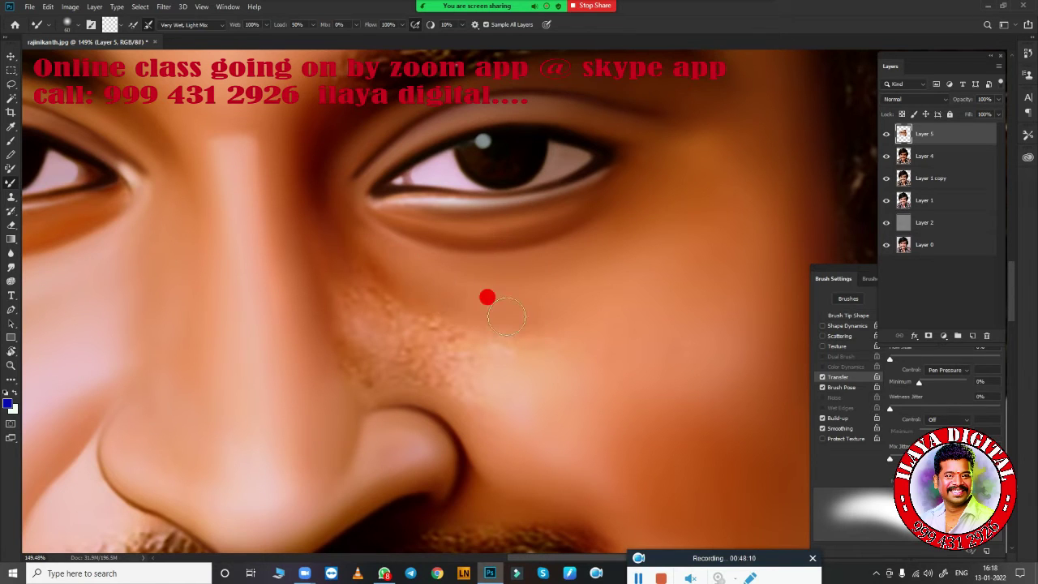
mouse_move(519, 333)
left_mouse_down()
mouse_move(403, 340)
mouse_move(499, 324)
left_mouse_up()
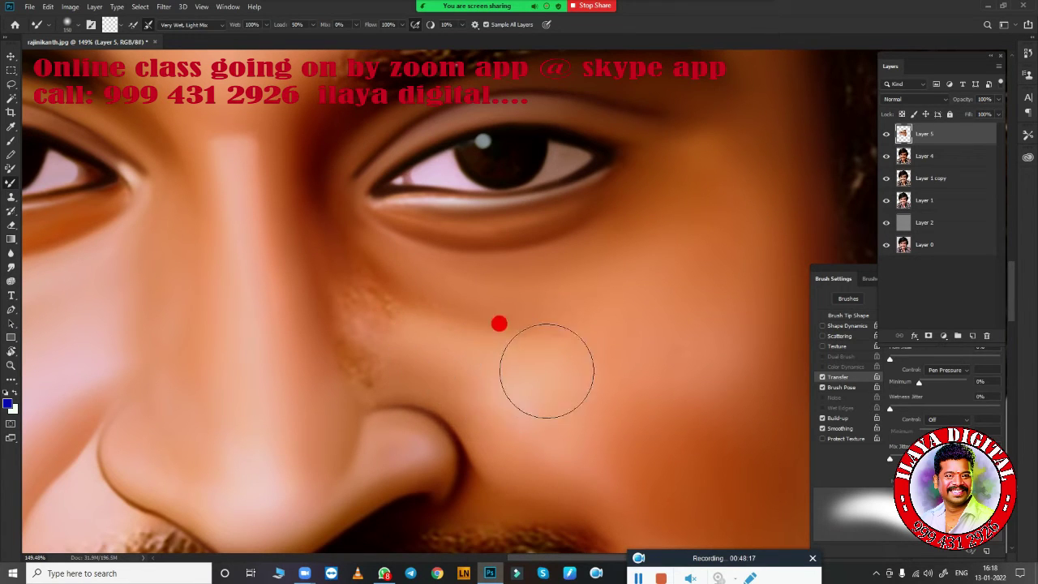
- Fine-tune the Mixer Brush size with [ and ], ending much smaller, and adjust the zoom
key("bracketright")
key("bracketright")
key("bracketright")
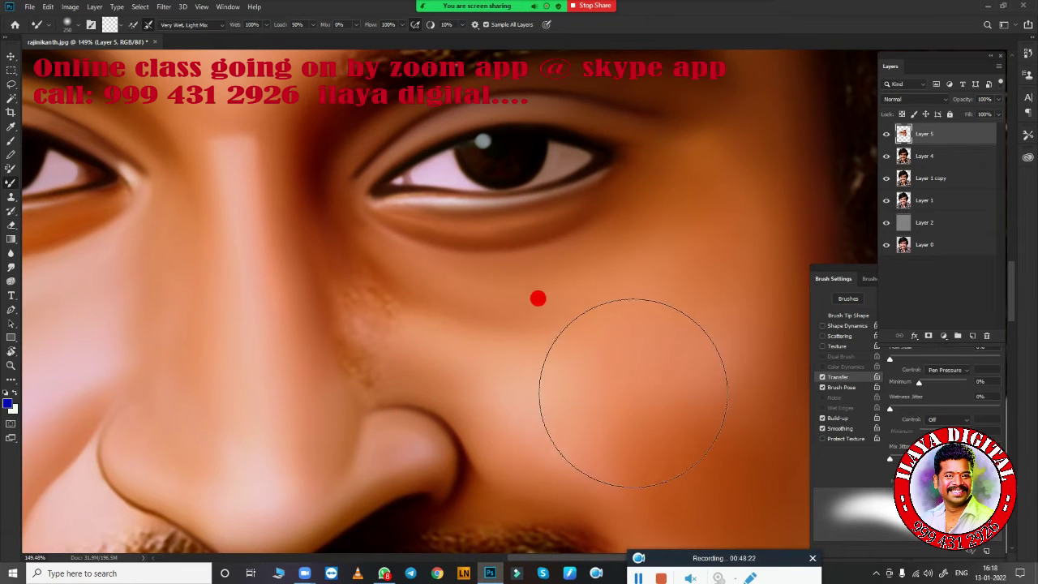
key("bracketleft")
key("bracketleft")
key("bracketleft")
key("bracketleft")
key("bracketleft")
key("bracketleft")
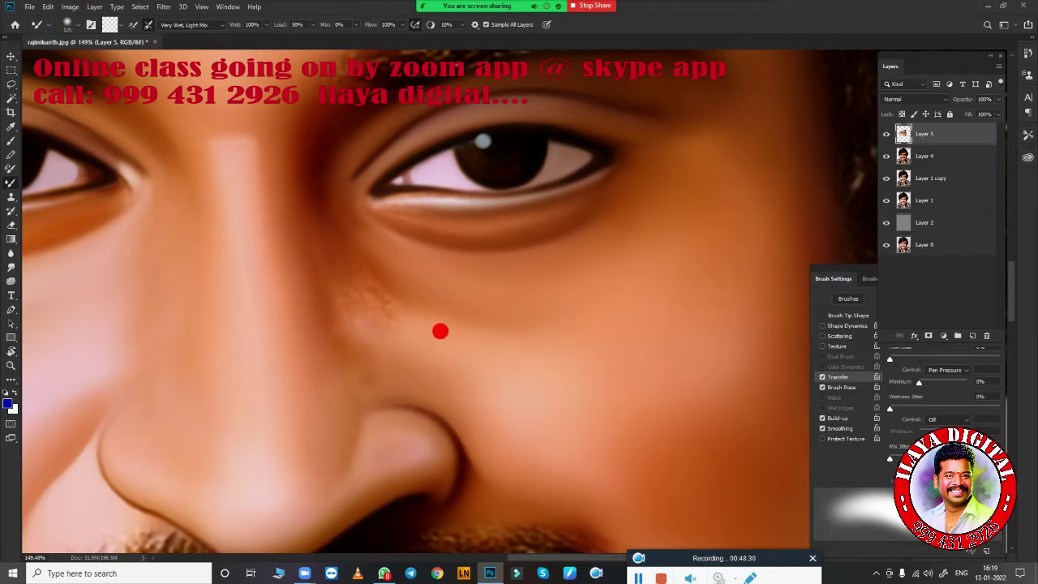
key("bracketleft")
key("bracketleft")
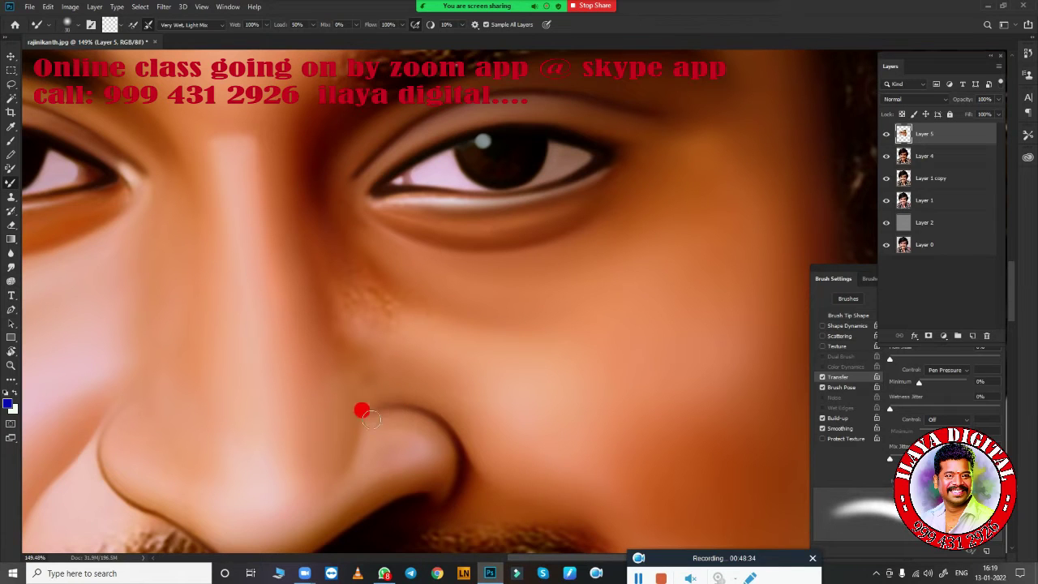
key("bracketright")
key("bracketright")
key("bracketright")
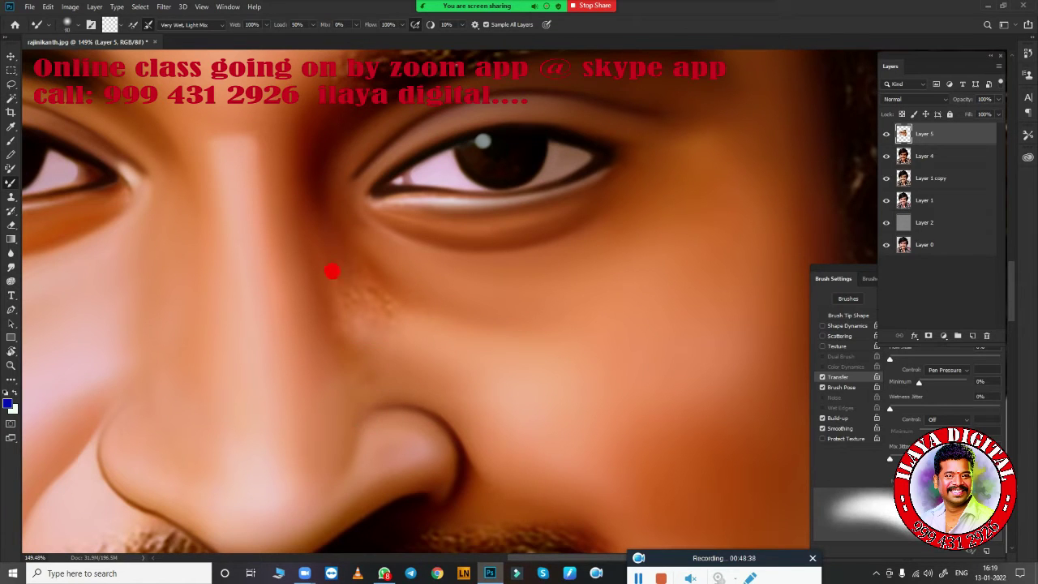
key("bracketleft")
key("bracketleft")
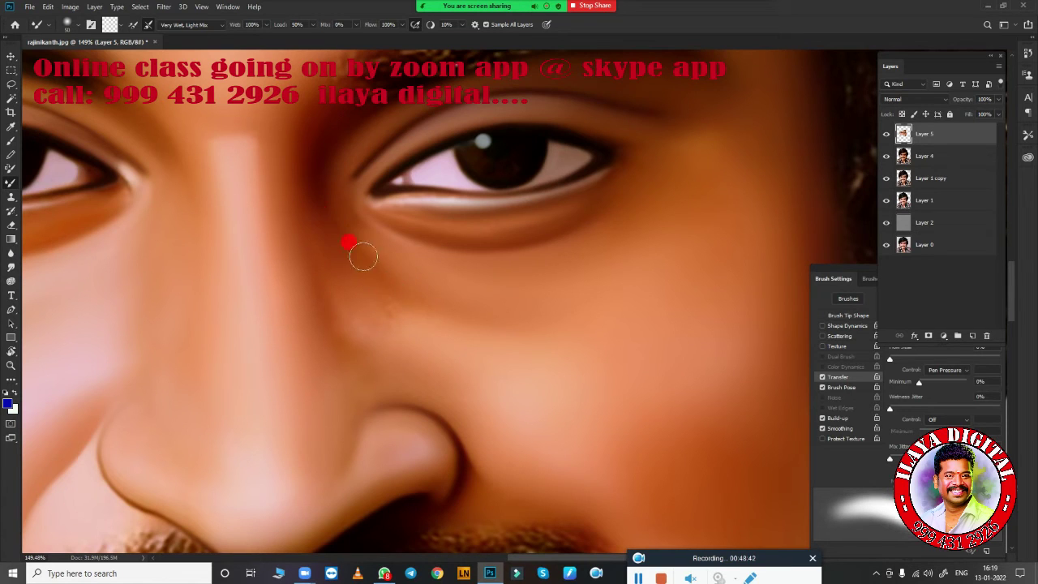
key("bracketright")
key("bracketright")
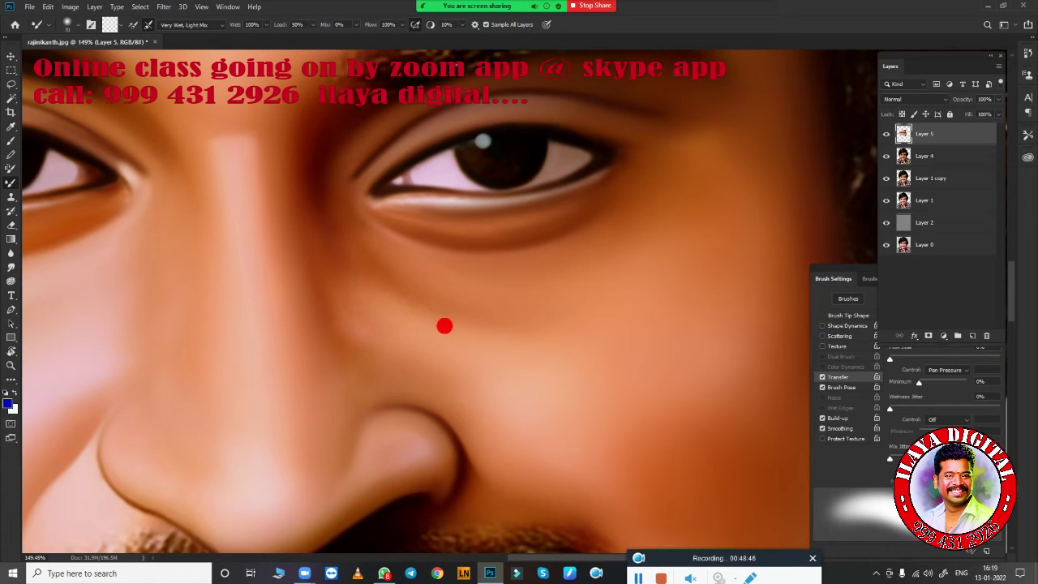
key("bracketright")
key("bracketright")
key("bracketright")
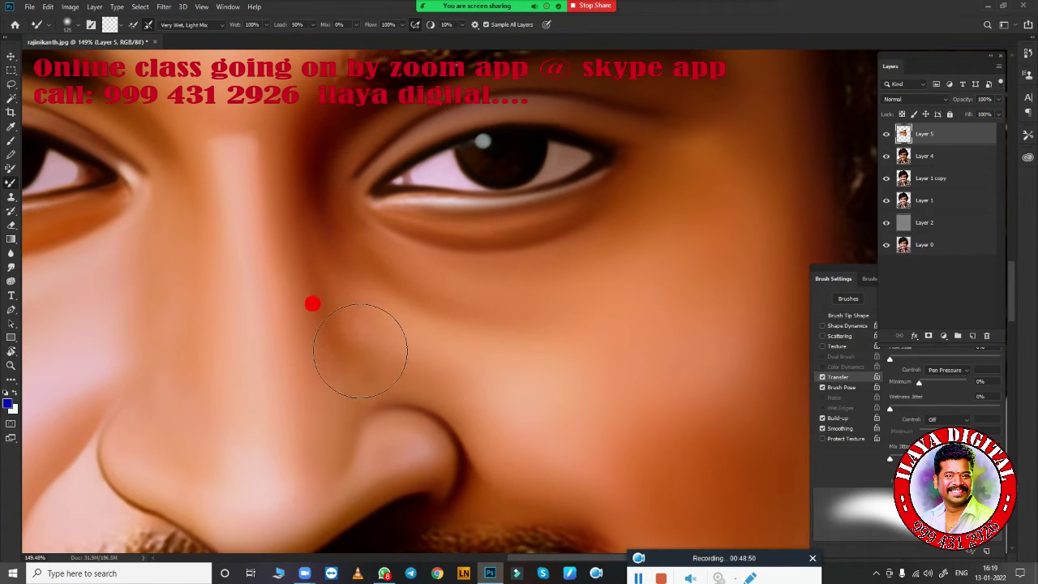
scroll(604, 281, "down", 5)
scroll(670, 352, "up", 4)
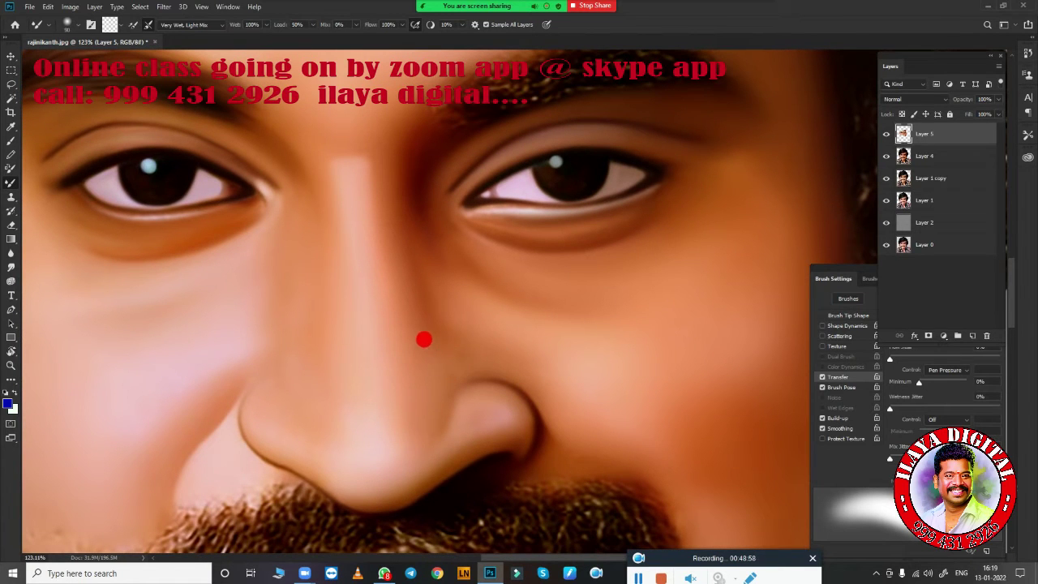
key("bracketleft")
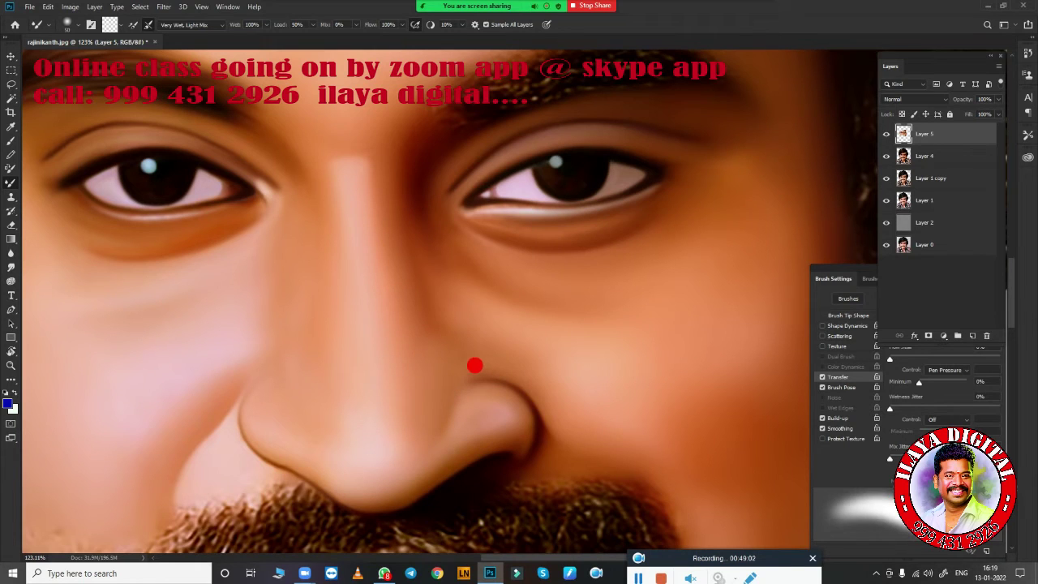
key("bracketleft")
key("bracketleft")
key("bracketleft")
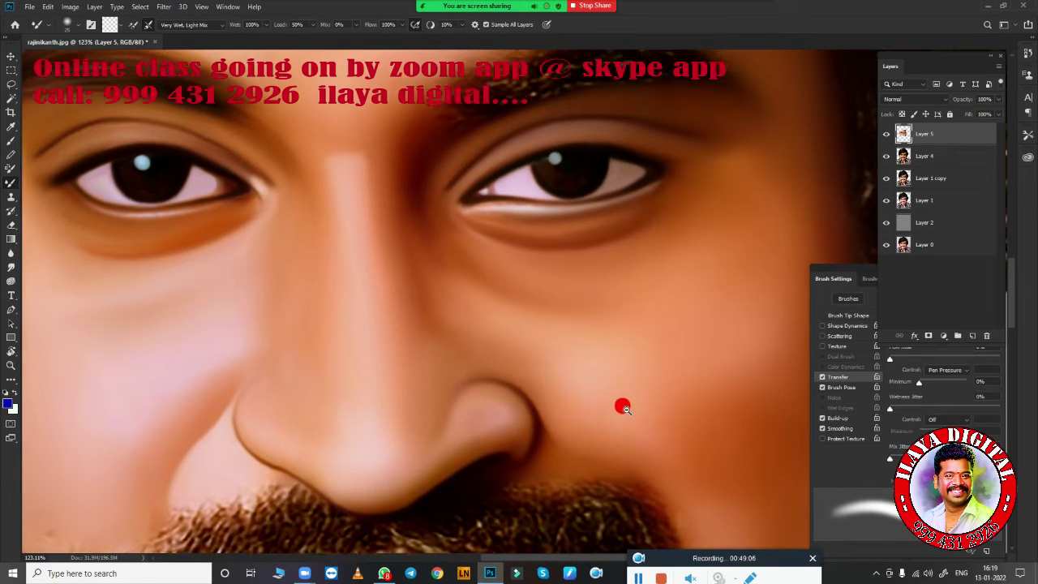
scroll(484, 356, "up", 3)
scroll(612, 444, "down", 4)
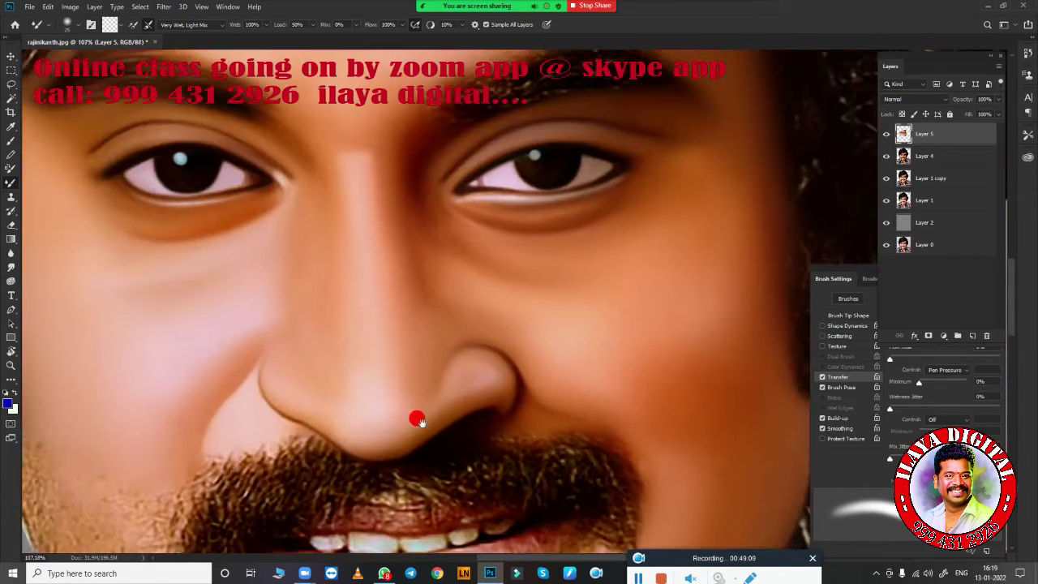
scroll(415, 416, "up", 3)
scroll(340, 394, "up", 1)
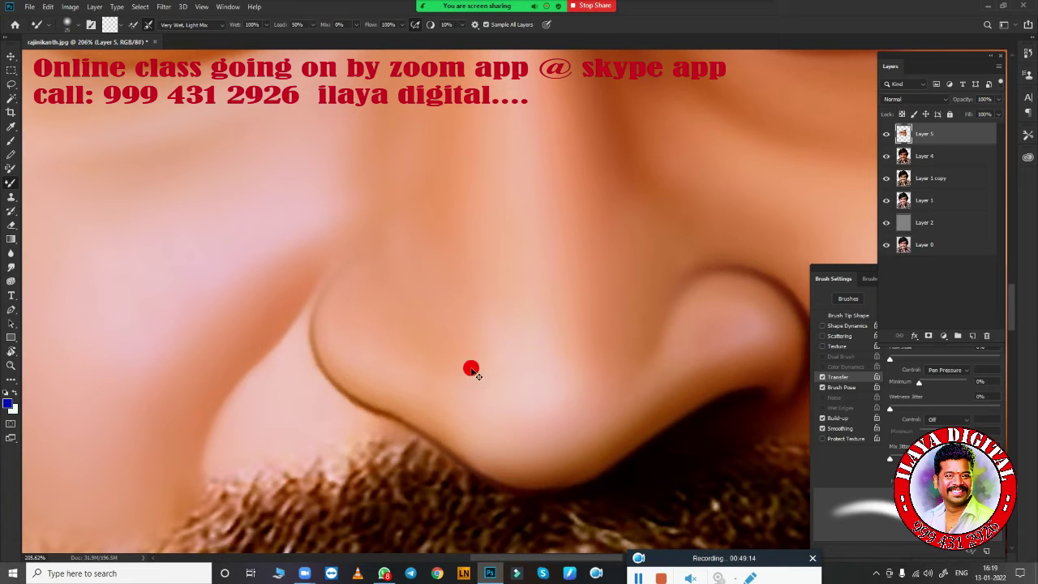
scroll(532, 353, "down", 5)
scroll(568, 376, "up", 1)
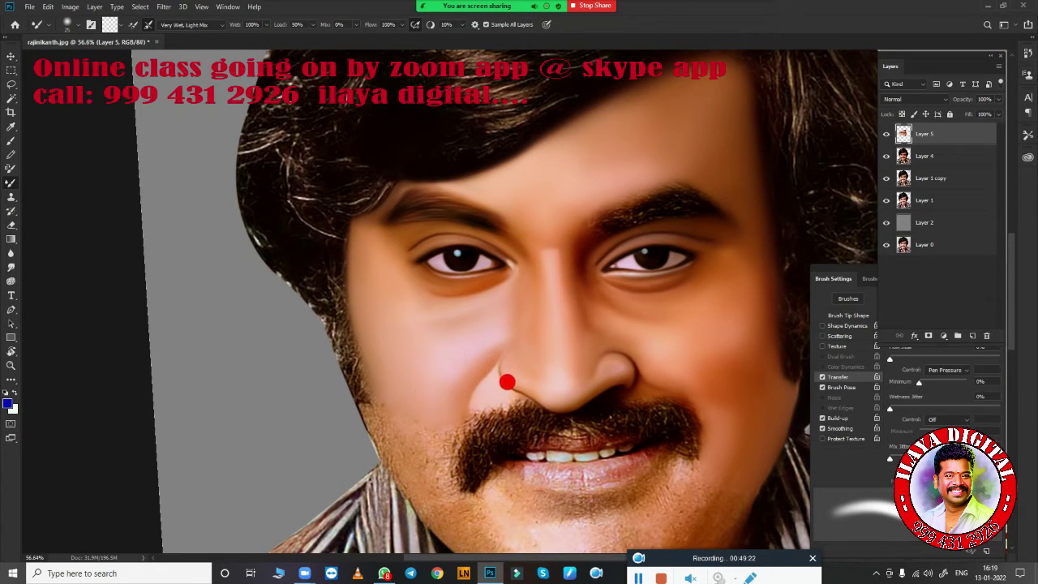
- Toggle Layer 5 off and back on to compare the retouch with the original photo
left_click(887, 135)
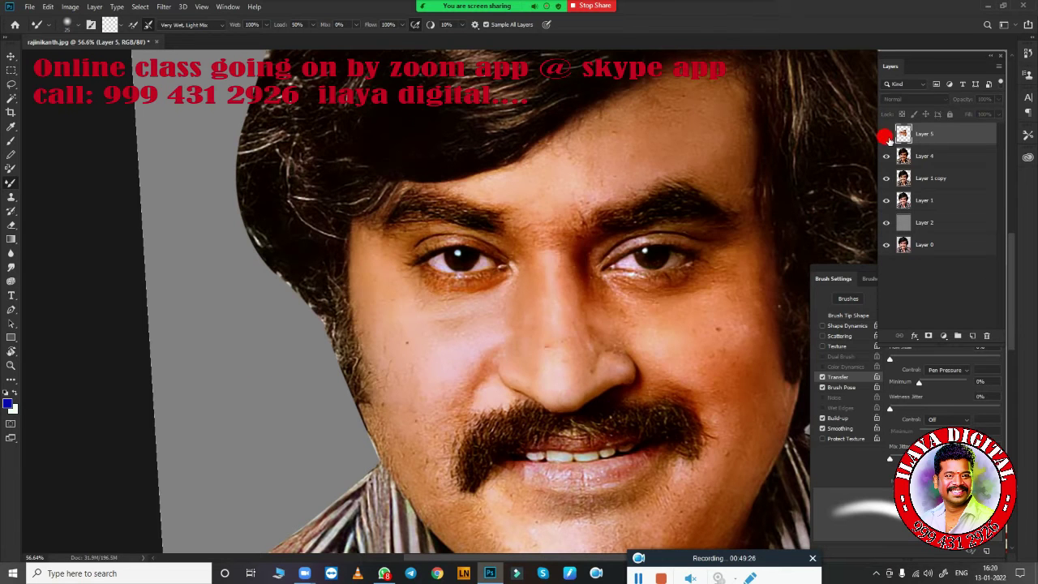
left_click(886, 135)
scroll(616, 356, "up", 1)
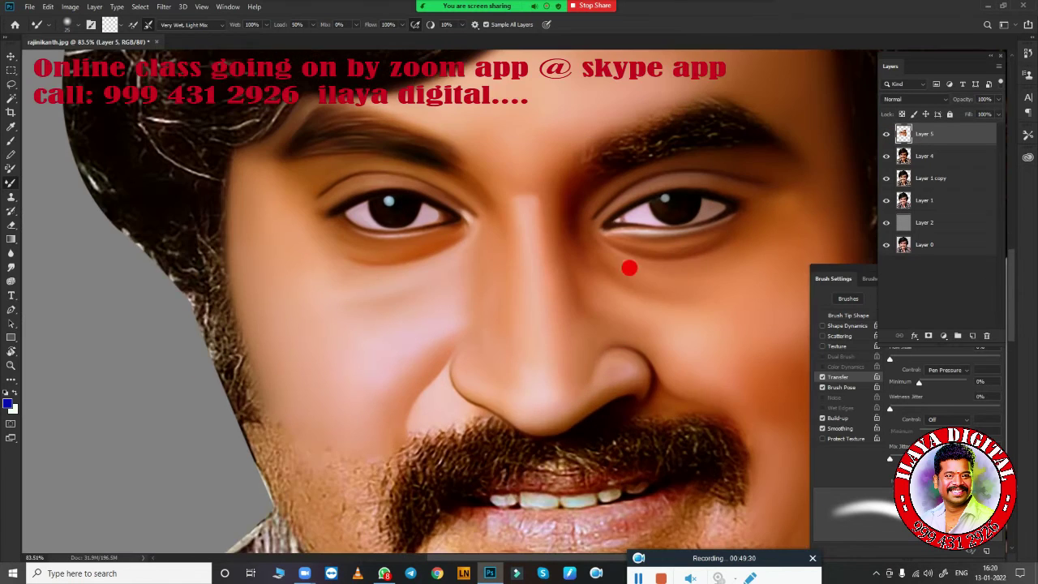
scroll(567, 325, "up", 2)
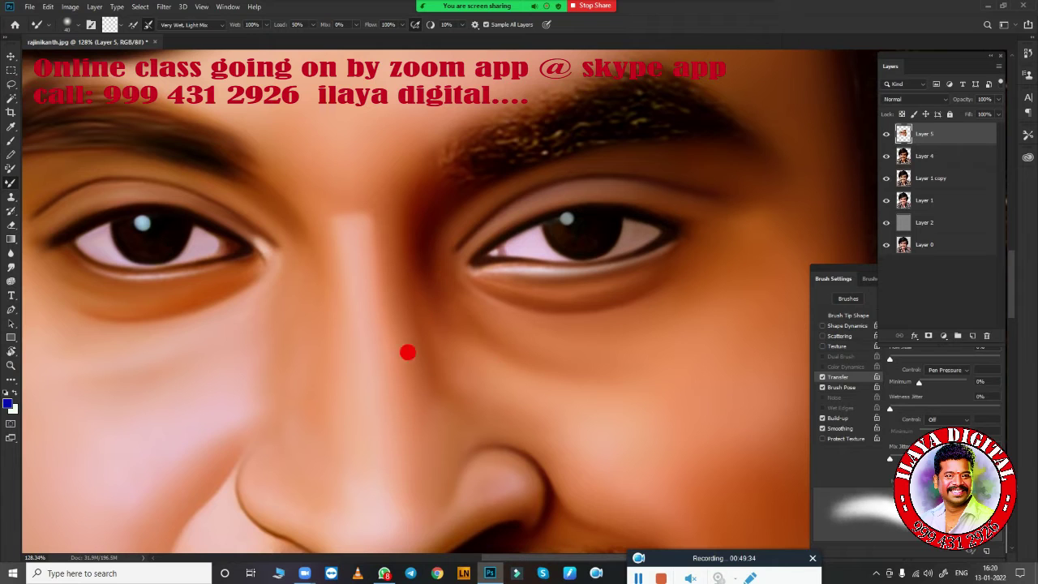
- Blend the skin around the nose bridge, up toward the brow and down below the right eye
mouse_move(402, 343)
left_mouse_down()
mouse_move(389, 207)
mouse_move(453, 212)
left_mouse_up()
left_click_drag(436, 278, 478, 325)
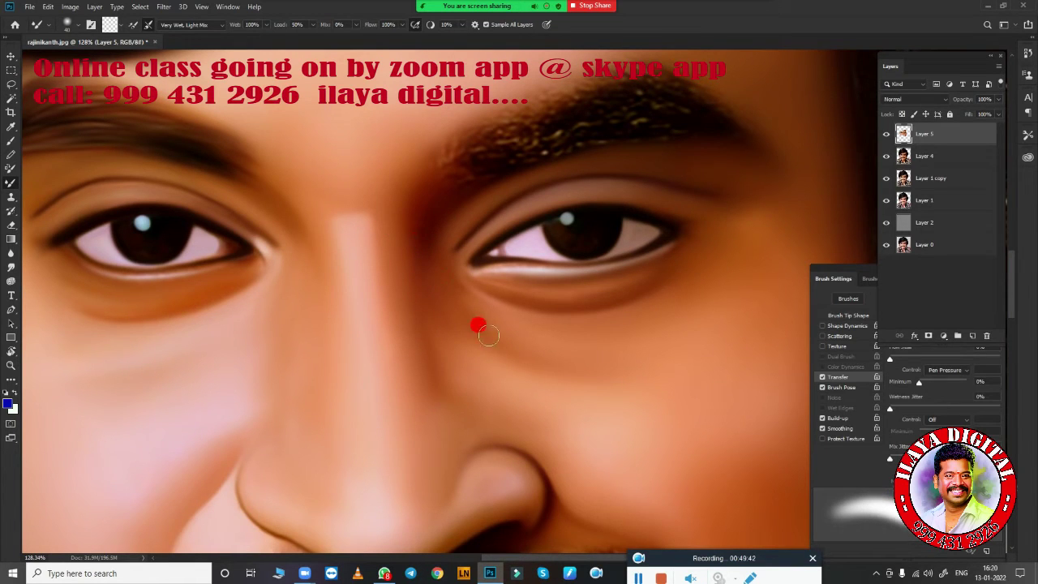
left_click_drag(531, 358, 437, 275)
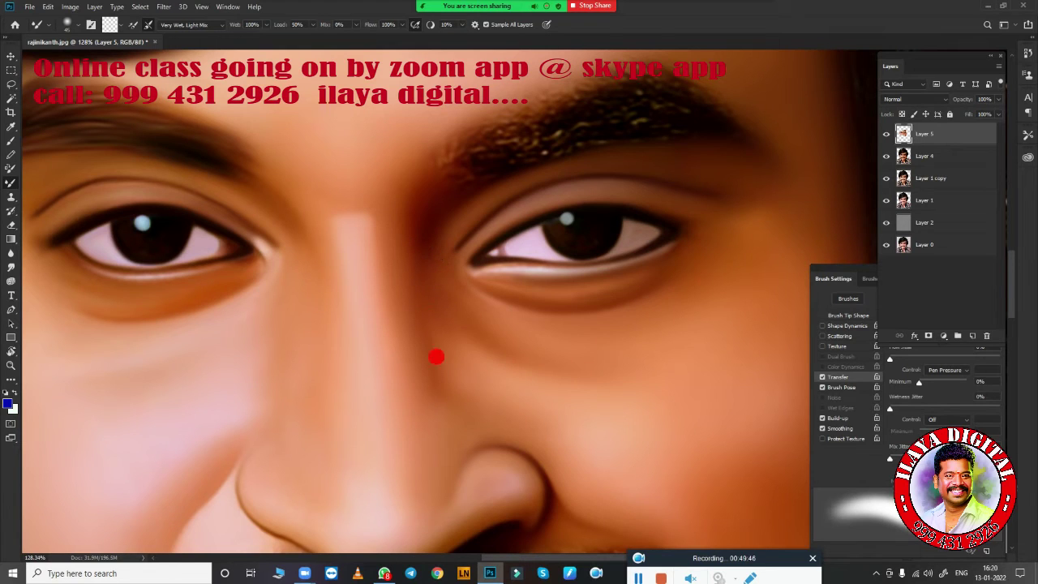
mouse_move(436, 357)
left_mouse_down()
mouse_move(403, 267)
mouse_move(382, 293)
left_mouse_up()
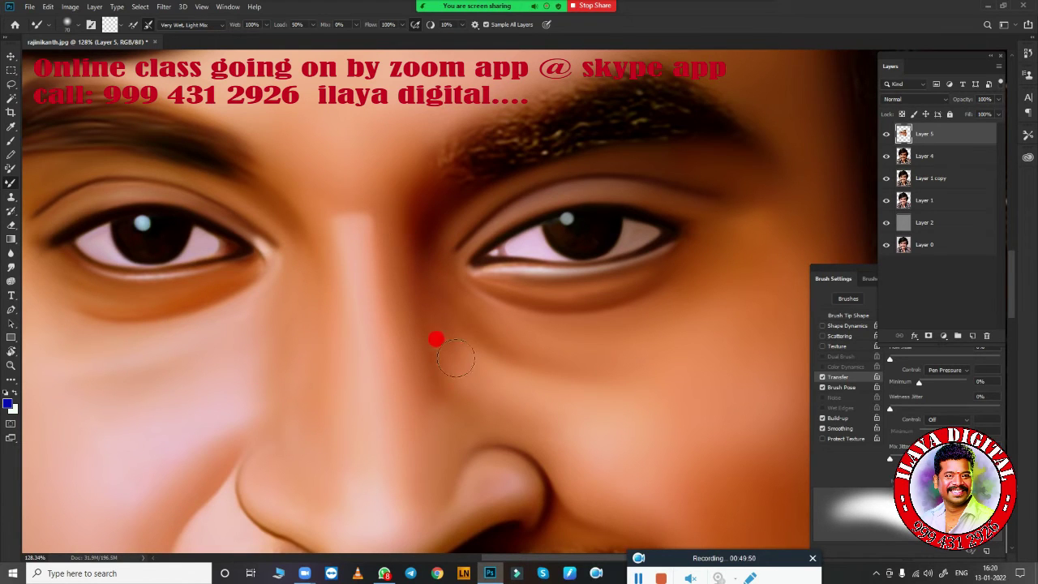
mouse_move(483, 341)
left_mouse_down()
mouse_move(437, 370)
mouse_move(460, 371)
left_mouse_up()
mouse_move(442, 295)
left_mouse_down()
mouse_move(472, 324)
mouse_move(470, 316)
left_mouse_up()
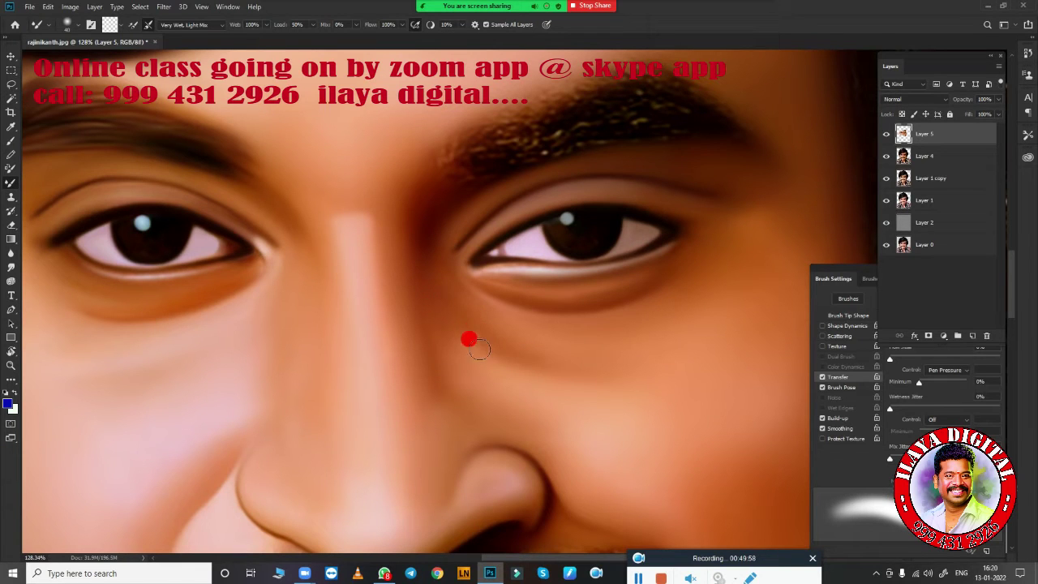
scroll(519, 355, "down", 3)
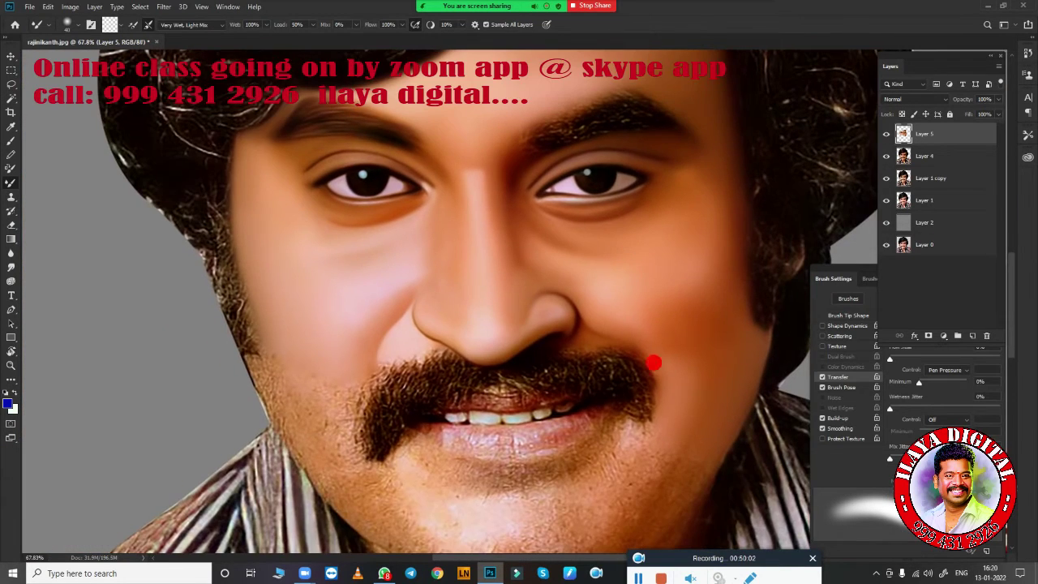
- Smudge along the eyebrow, smoothing its hair texture, inner end and top edge into a soft stroke
scroll(567, 167, "up", 2)
scroll(492, 317, "up", 1)
key("r")
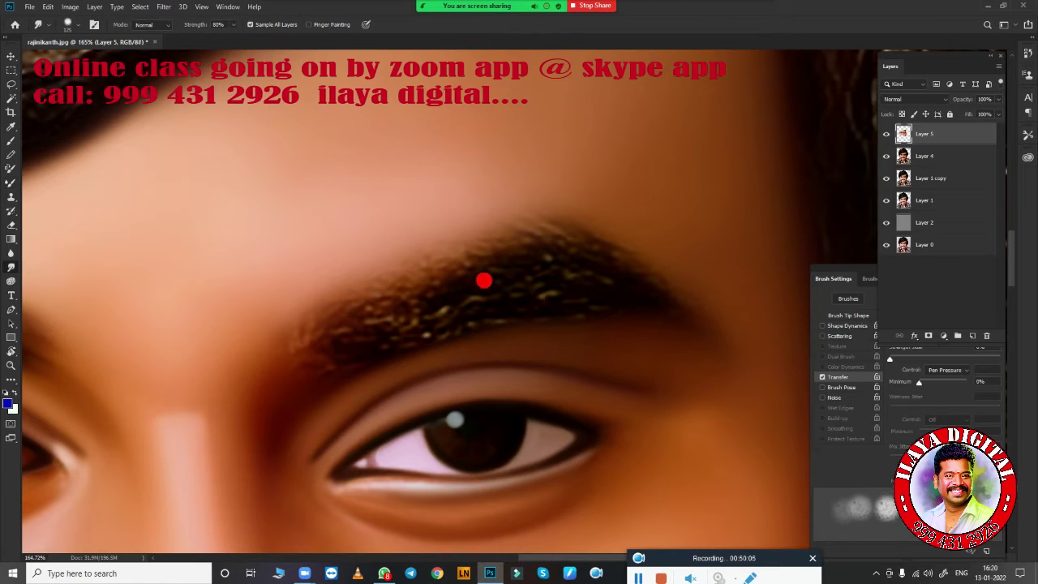
mouse_move(568, 271)
left_mouse_down()
mouse_move(641, 274)
mouse_move(500, 285)
mouse_move(439, 313)
left_mouse_up()
mouse_move(329, 333)
left_mouse_down()
mouse_move(401, 268)
mouse_move(524, 230)
mouse_move(398, 341)
mouse_move(447, 269)
mouse_move(331, 364)
mouse_move(556, 314)
mouse_move(511, 251)
mouse_move(656, 255)
mouse_move(465, 303)
mouse_move(632, 321)
left_mouse_up()
left_click_drag(347, 319, 483, 242)
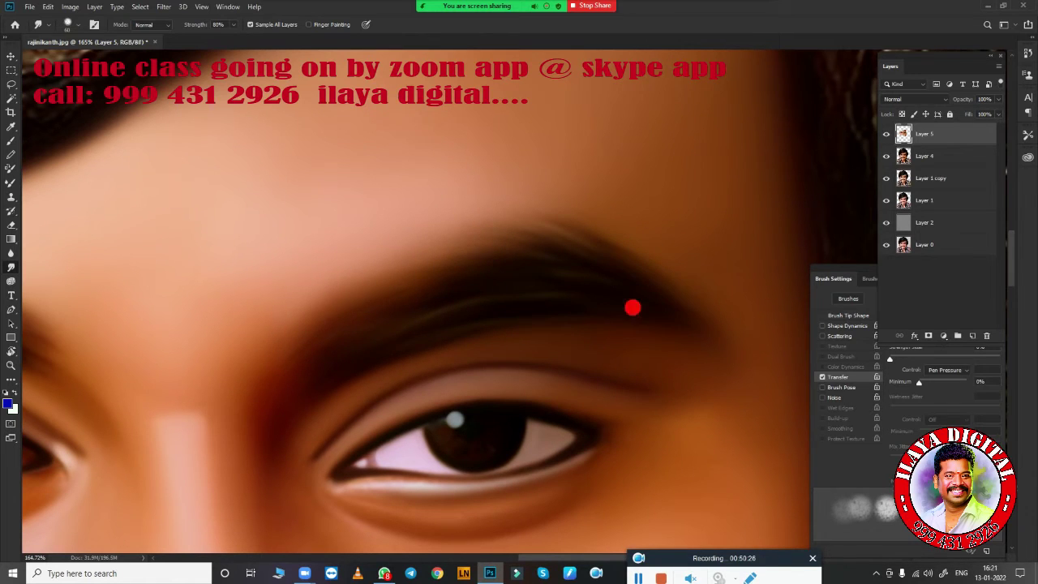
scroll(633, 308, "down", 3)
scroll(667, 287, "up", 4)
scroll(565, 216, "up", 2)
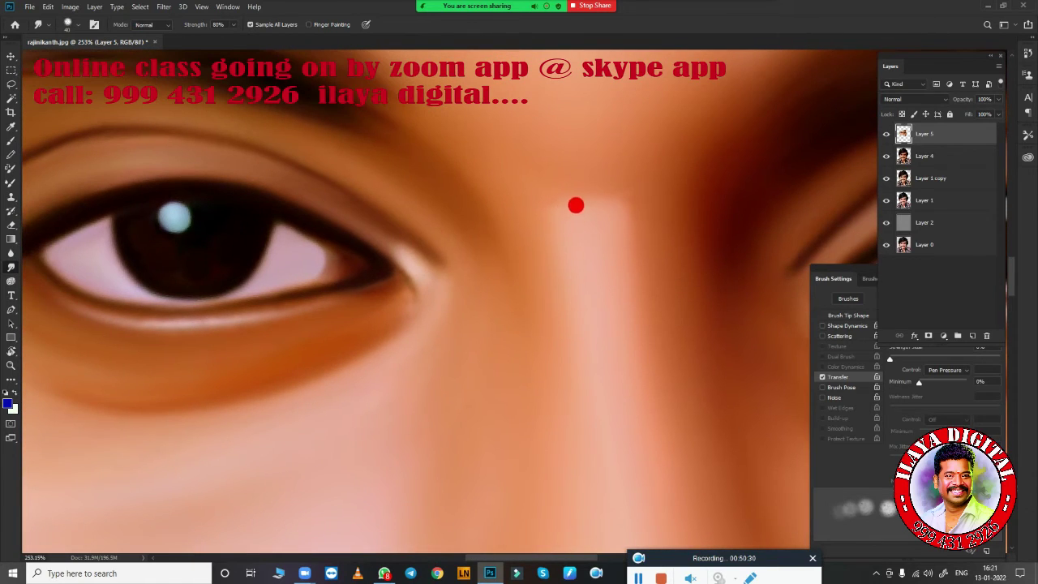
scroll(639, 361, "down", 2)
scroll(565, 181, "down", 2)
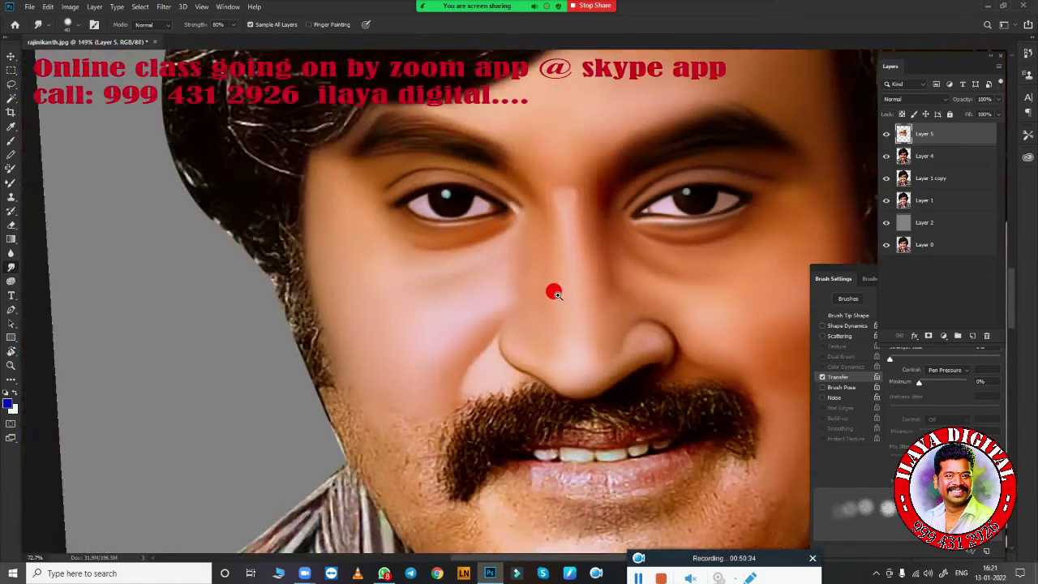
scroll(551, 290, "up", 1)
scroll(592, 294, "up", 3)
scroll(568, 219, "down", 1)
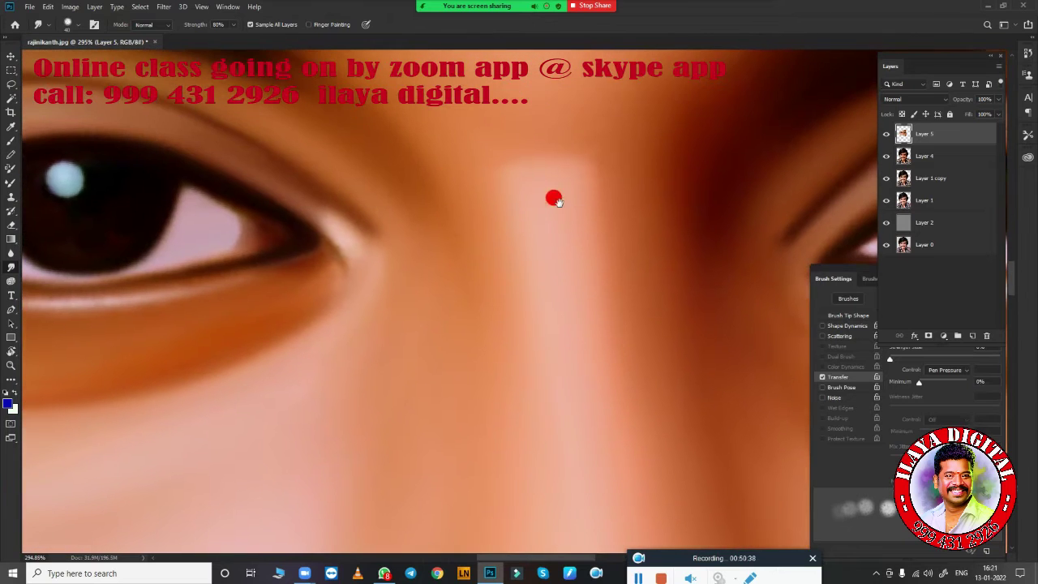
scroll(533, 175, "down", 3)
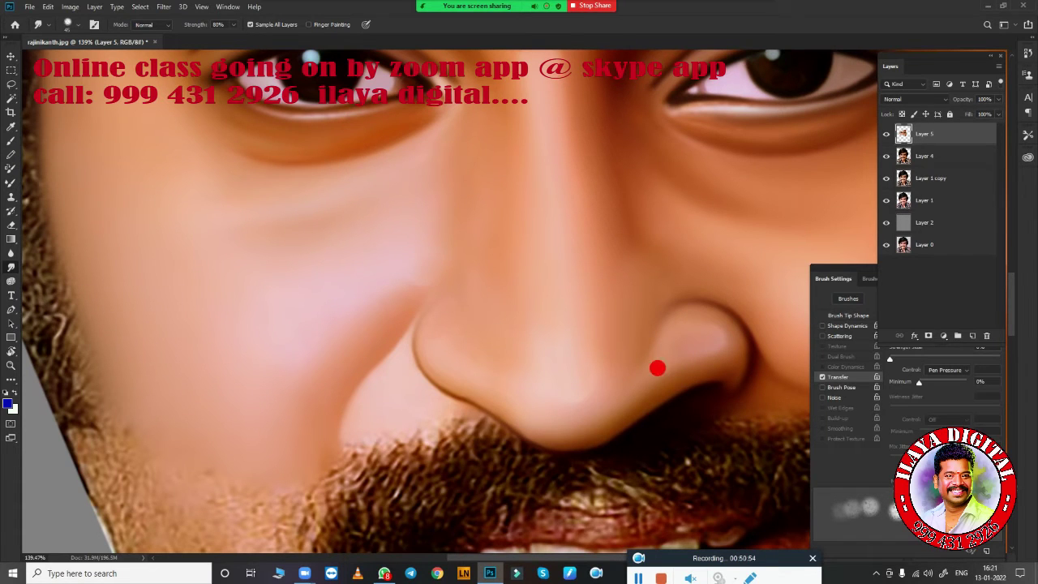
left_click_drag(656, 369, 554, 354)
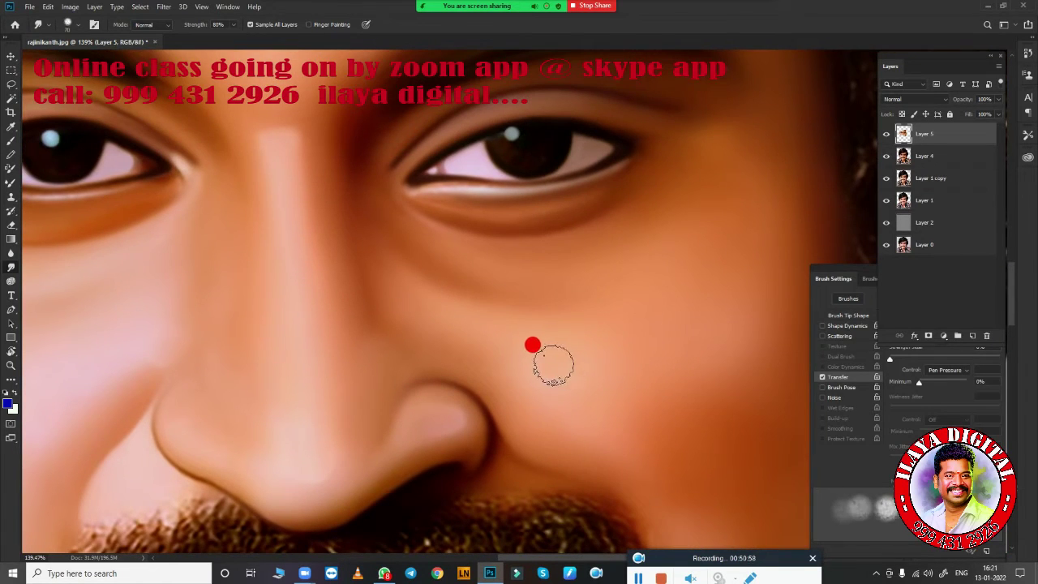
scroll(584, 371, "left", 2)
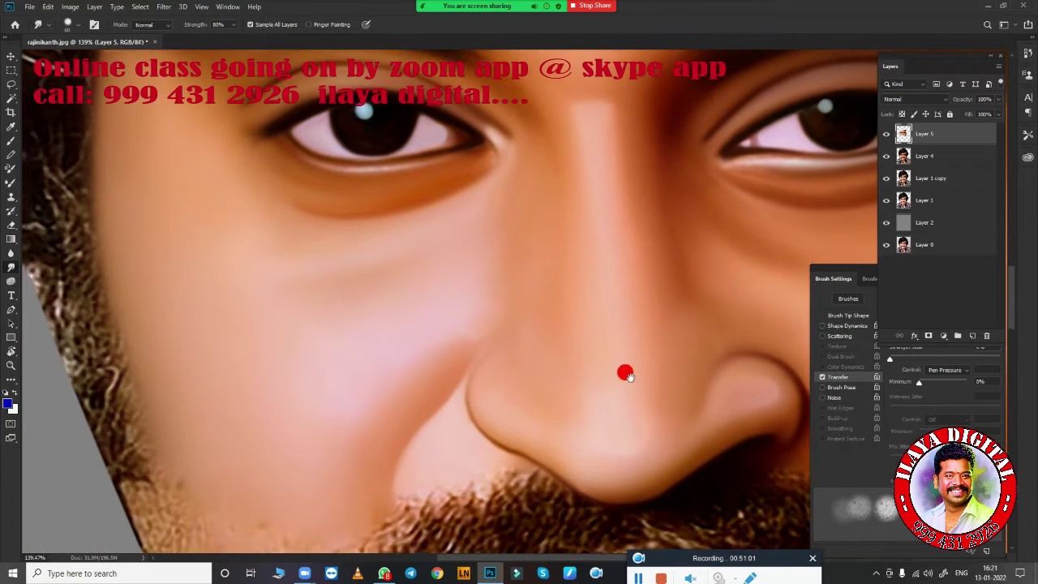
scroll(454, 361, "left", 3)
scroll(566, 359, "down", 3)
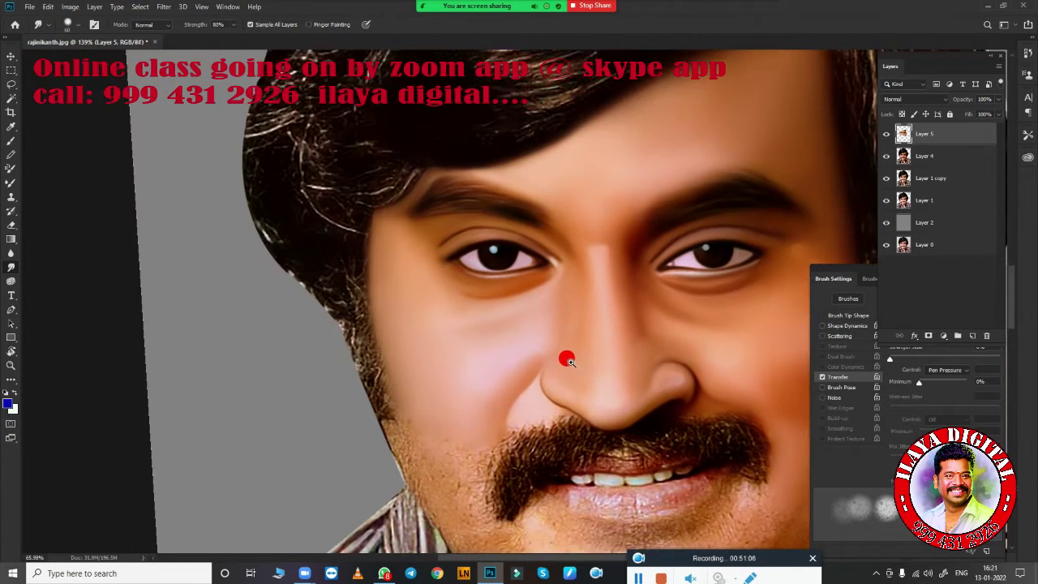
scroll(599, 364, "up", 2)
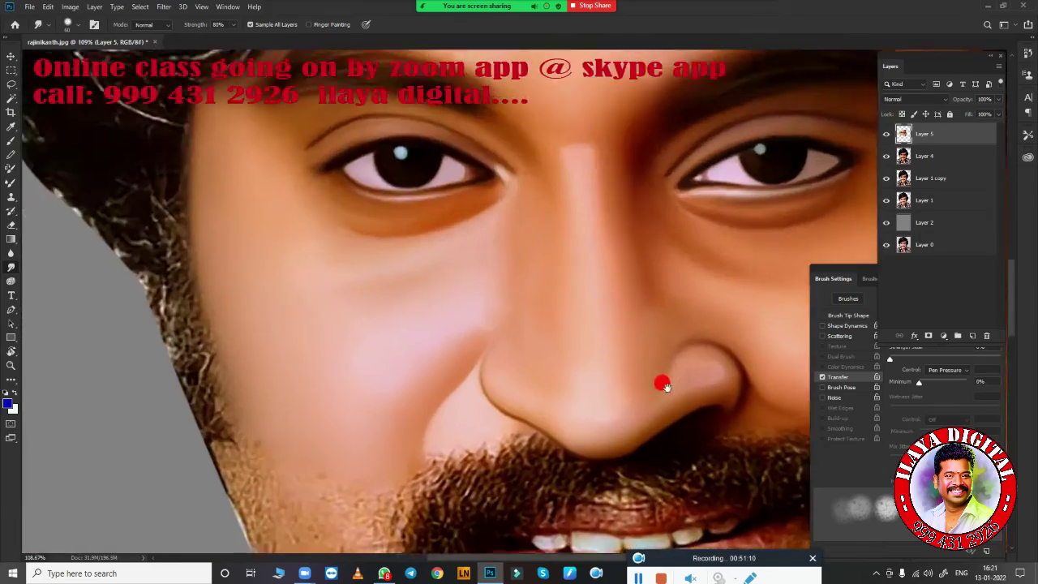
scroll(662, 382, "up", 1)
scroll(486, 265, "up", 2)
scroll(502, 357, "down", 1)
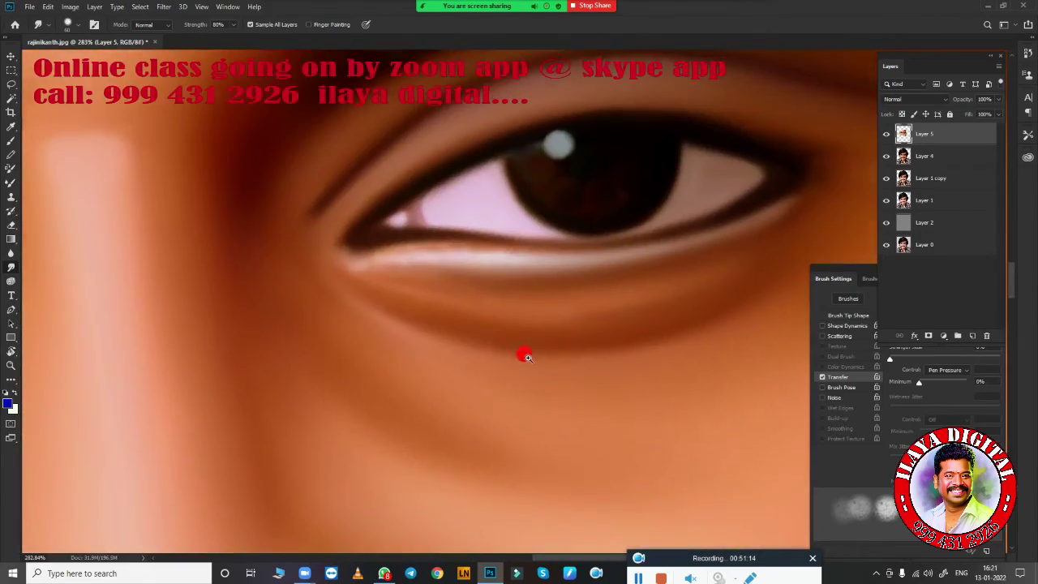
scroll(511, 333, "down", 3)
scroll(527, 292, "up", 1)
scroll(523, 256, "up", 2)
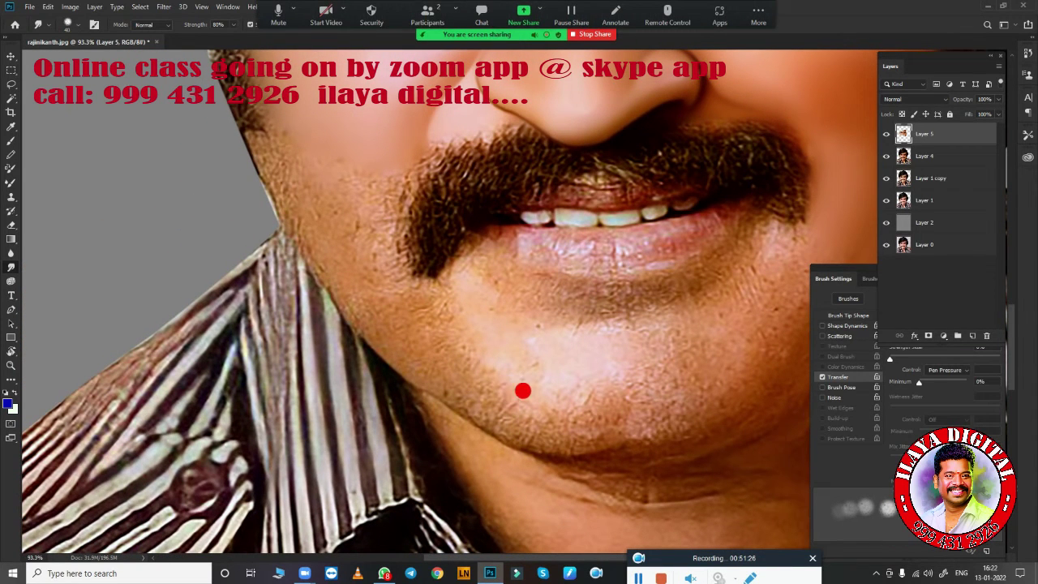
- Smudge the rough skin edges along the neck, up the jaw and on the cheek beside the moustache
mouse_move(447, 354)
left_mouse_down()
mouse_move(368, 309)
mouse_move(397, 342)
mouse_move(387, 305)
mouse_move(428, 365)
left_mouse_up()
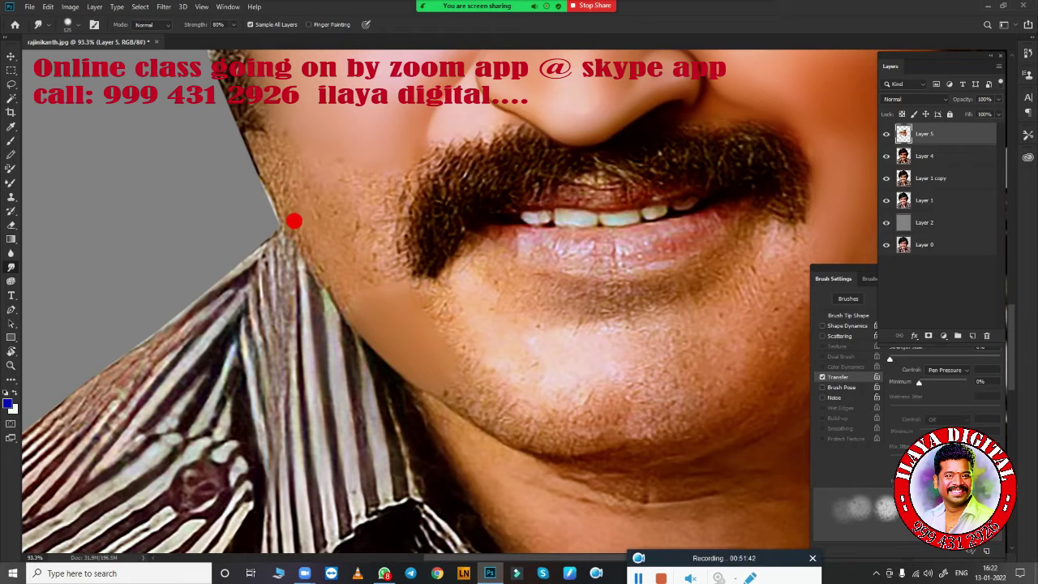
mouse_move(294, 220)
left_mouse_down()
mouse_move(313, 230)
mouse_move(308, 222)
mouse_move(349, 288)
mouse_move(356, 263)
left_mouse_up()
left_click_drag(271, 159, 260, 120)
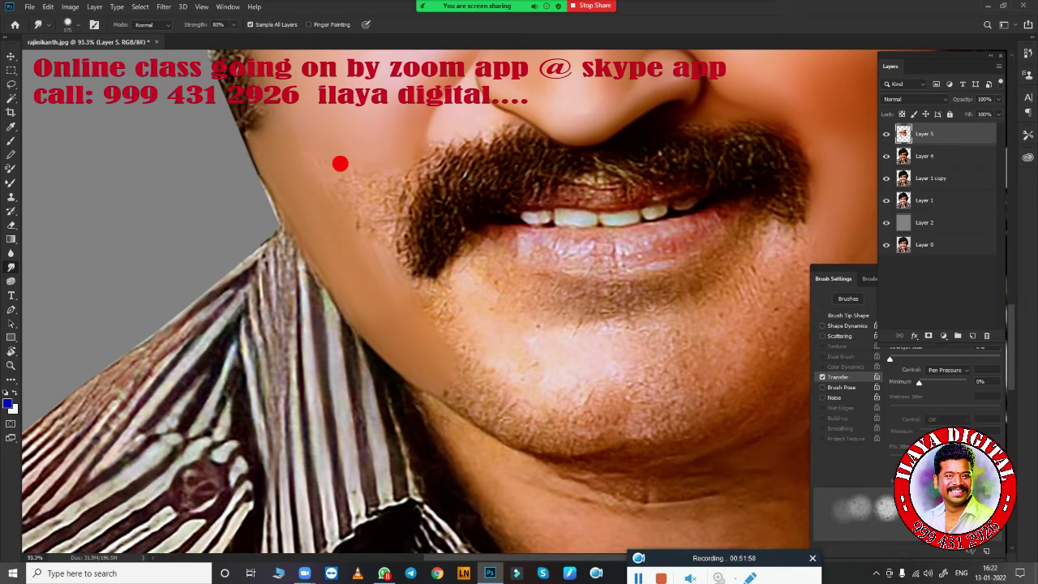
mouse_move(340, 164)
left_mouse_down()
mouse_move(364, 192)
mouse_move(382, 183)
mouse_move(371, 197)
mouse_move(372, 234)
mouse_move(296, 151)
mouse_move(309, 183)
mouse_move(447, 267)
left_mouse_up()
scroll(486, 325, "down", 5)
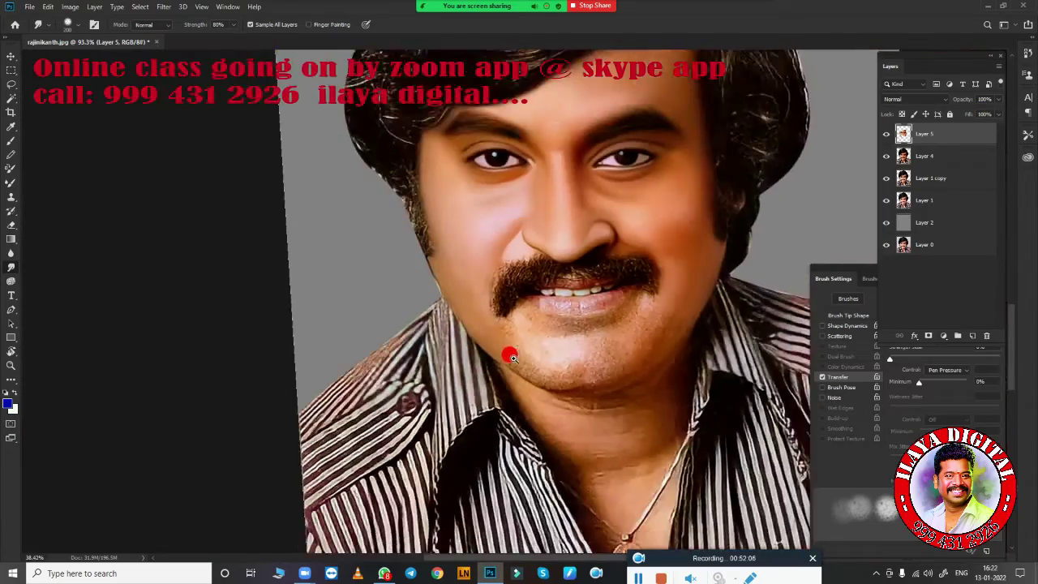
- Rotate the canvas sideways to reach the neck edge and readjust the smudge brush size
key("r")
left_click_drag(422, 370, 533, 190)
scroll(630, 132, "up", 3)
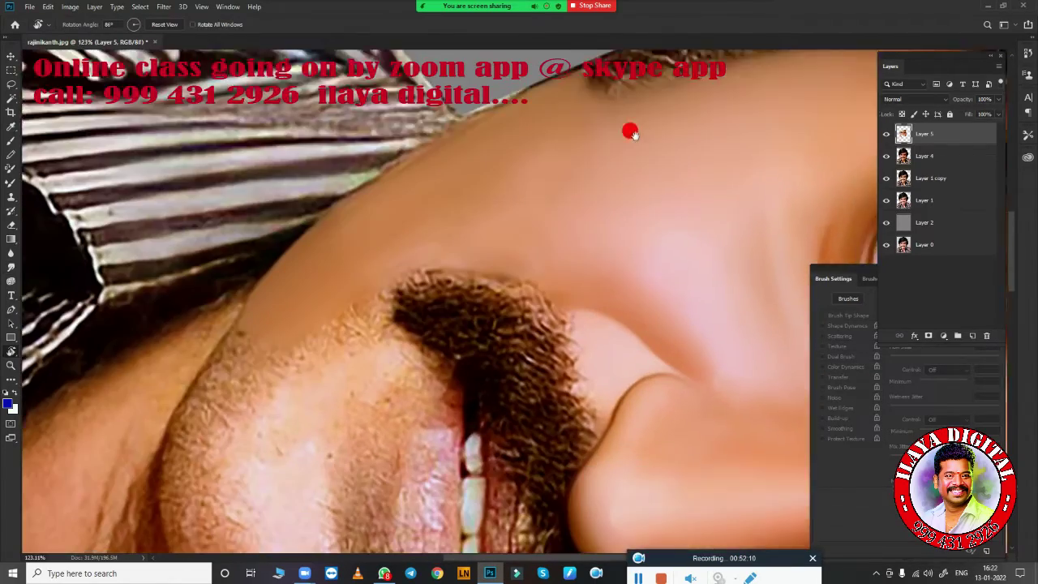
mouse_move(630, 132)
left_mouse_down()
mouse_move(392, 343)
mouse_move(470, 338)
left_mouse_up()
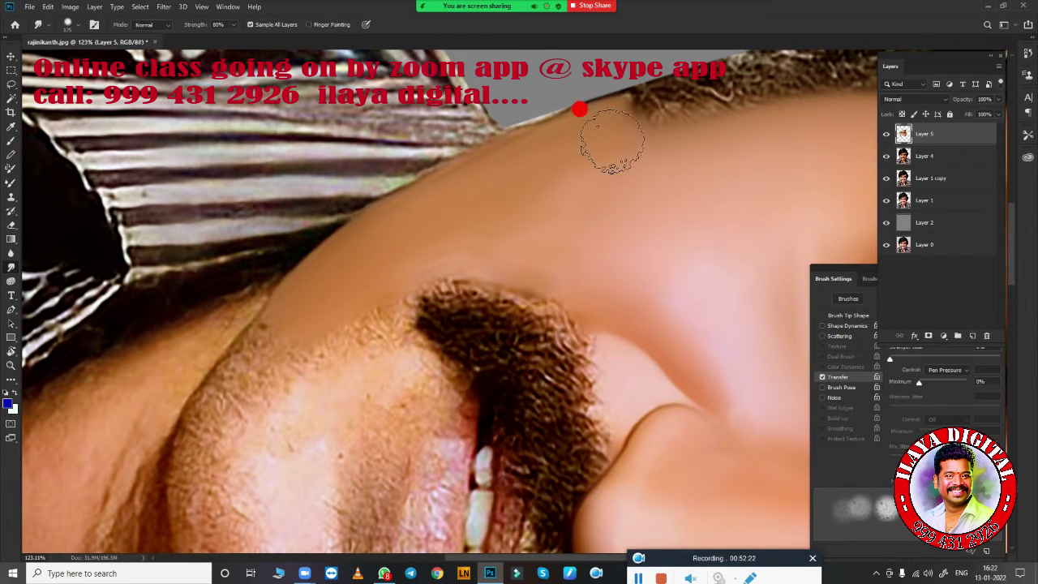
key("bracketright")
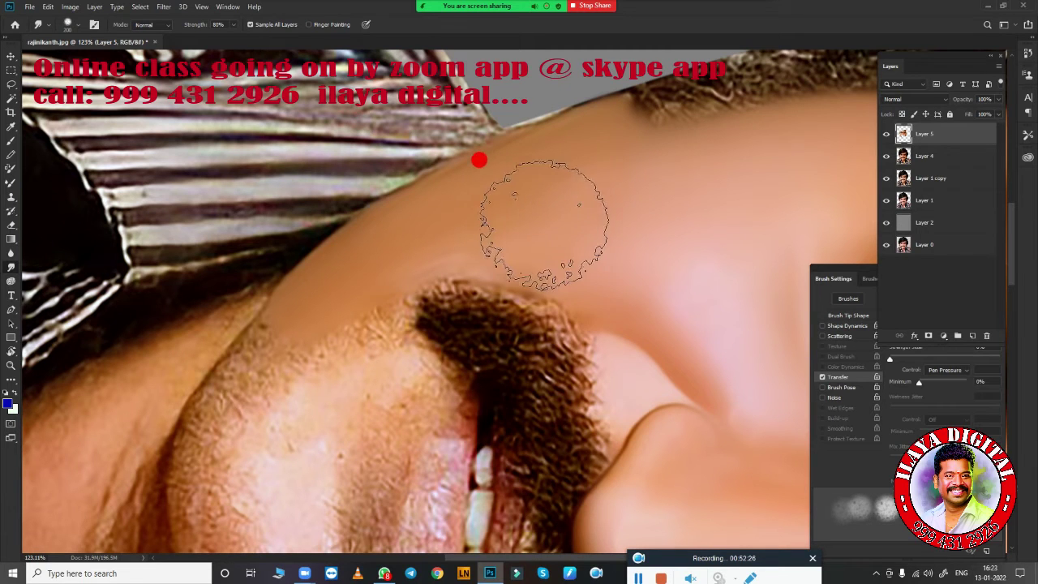
key("bracketleft")
key("bracketleft")
key("bracketleft")
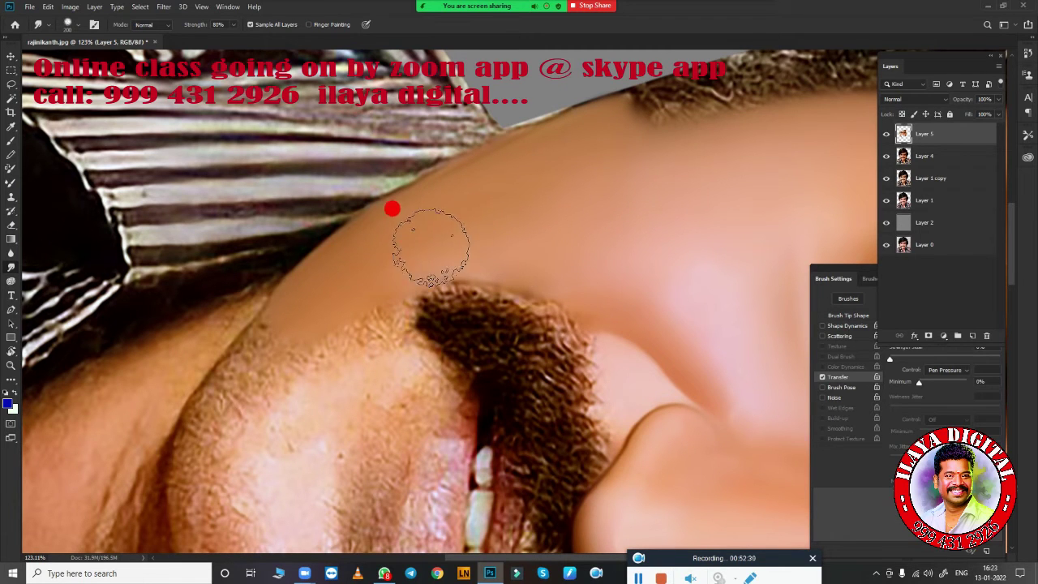
scroll(611, 248, "down", 3)
scroll(672, 355, "down", 2)
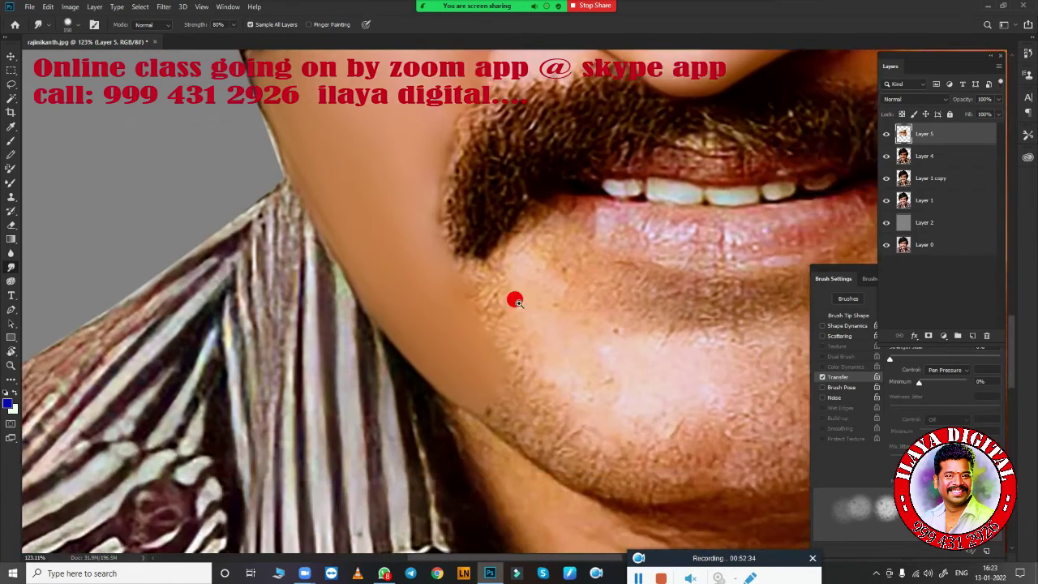
scroll(515, 302, "down", 3)
scroll(519, 310, "up", 4)
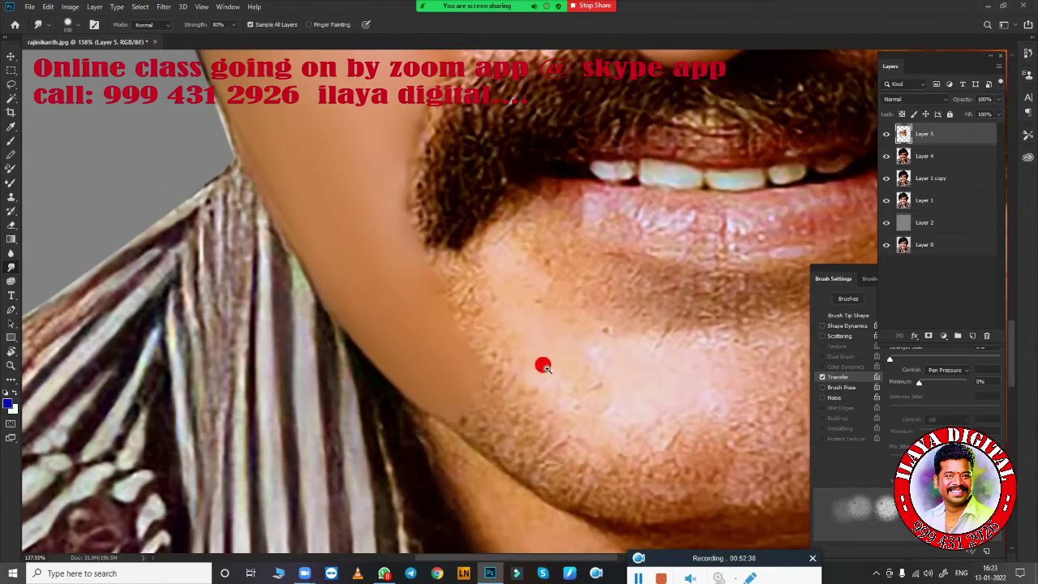
scroll(543, 366, "down", 2)
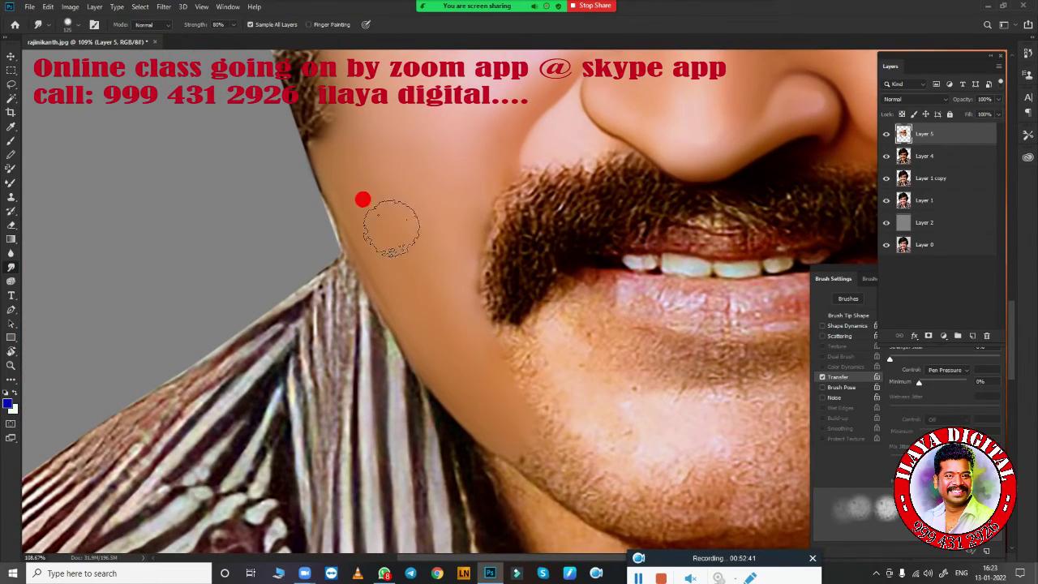
- Smudge the right cheek, jaw, lip corner and stubbly chin into smooth, lighter skin
left_click_drag(634, 390, 366, 290)
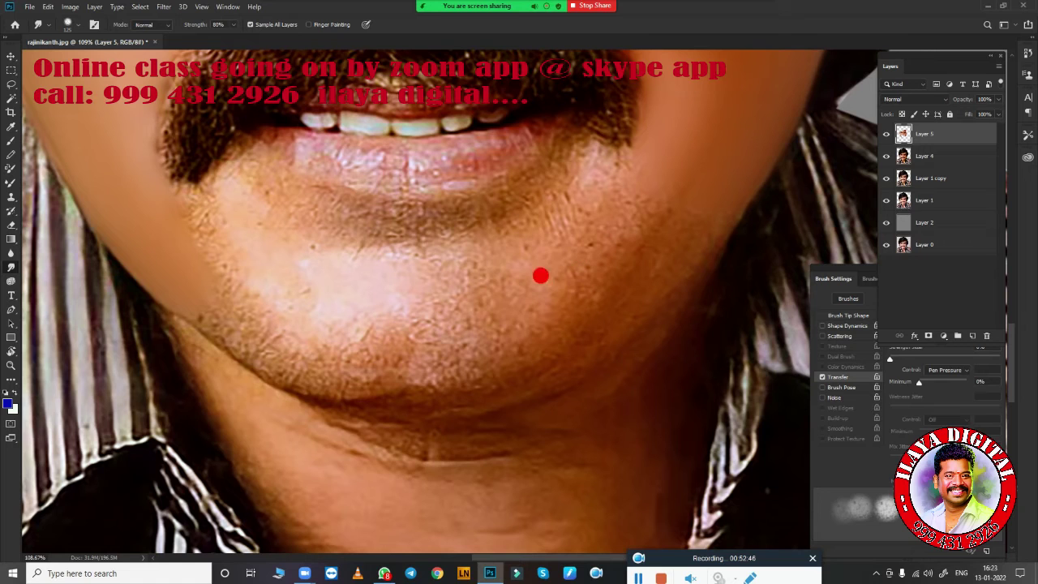
mouse_move(468, 361)
left_mouse_down()
mouse_move(563, 309)
mouse_move(629, 195)
mouse_move(591, 261)
left_mouse_up()
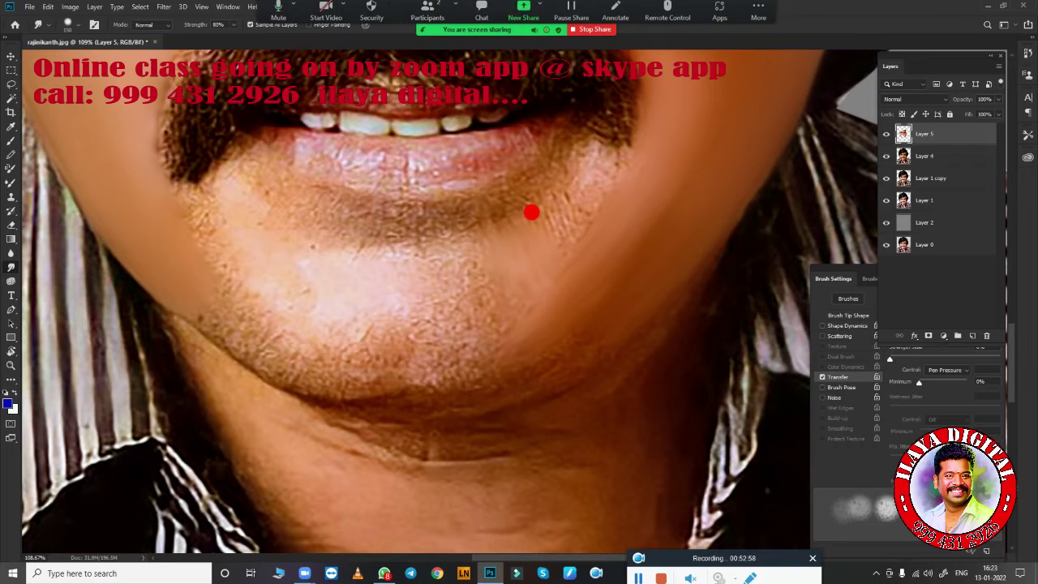
mouse_move(591, 170)
left_mouse_down()
mouse_move(576, 215)
mouse_move(475, 301)
mouse_move(501, 301)
mouse_move(491, 260)
mouse_move(513, 261)
left_mouse_up()
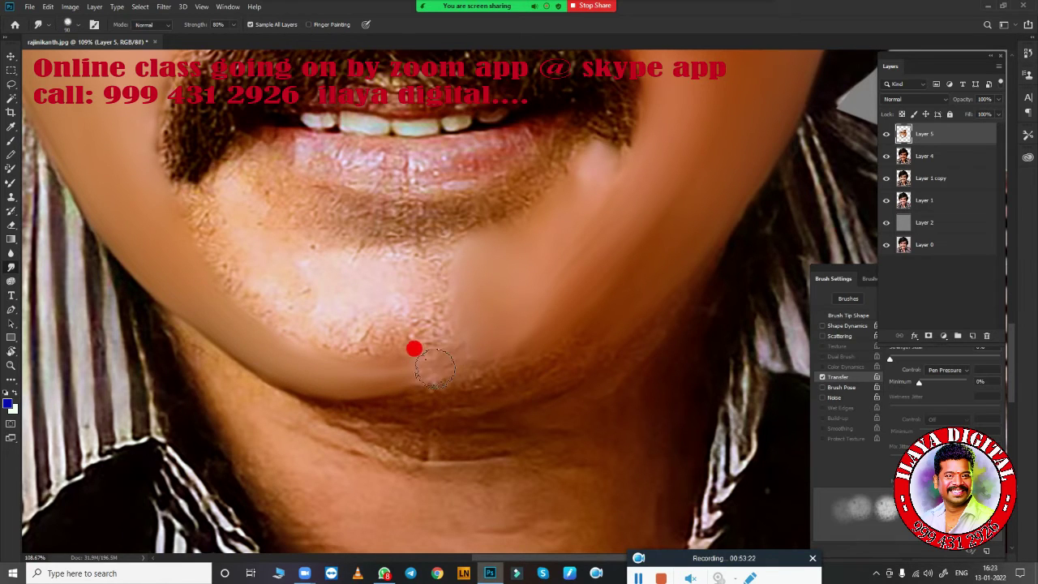
mouse_move(444, 344)
left_mouse_down()
mouse_move(296, 282)
mouse_move(389, 341)
mouse_move(424, 275)
mouse_move(407, 287)
mouse_move(271, 269)
mouse_move(174, 186)
left_mouse_up()
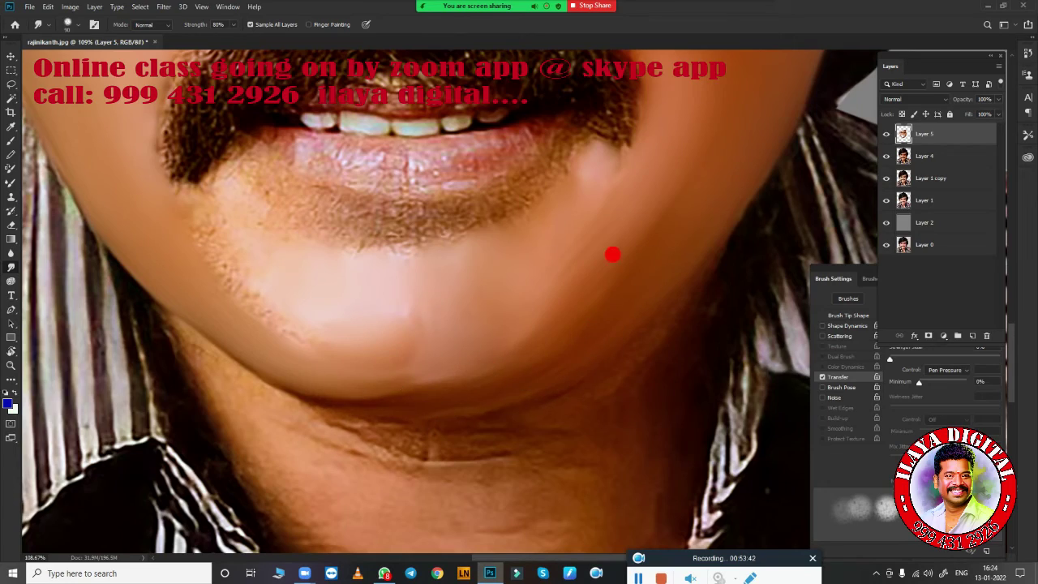
scroll(612, 253, "down", 3)
scroll(498, 321, "up", 1)
key("shift+b")
- Blend the jawline and chin skin smooth and lighter with an enlarged Mixer Brush
scroll(589, 327, "up", 3)
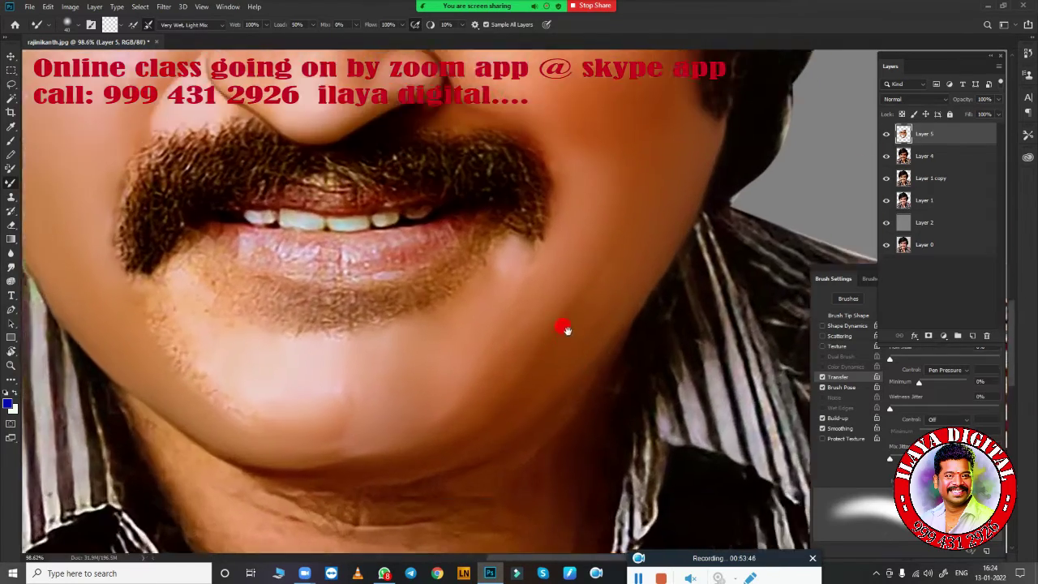
scroll(549, 359, "up", 1)
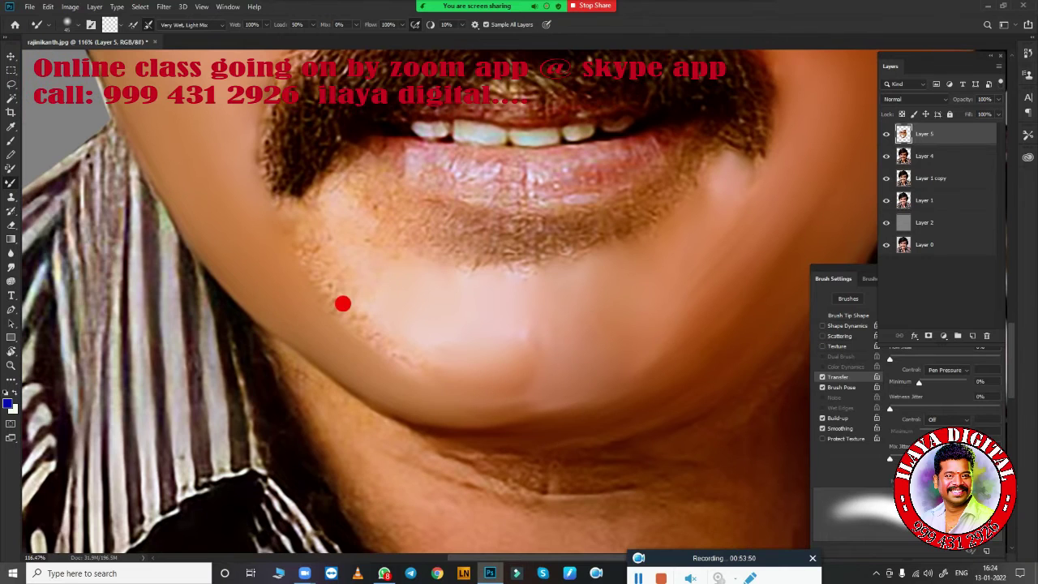
mouse_move(330, 212)
left_mouse_down()
mouse_move(324, 197)
mouse_move(364, 238)
mouse_move(259, 241)
mouse_move(262, 232)
mouse_move(366, 319)
mouse_move(403, 375)
mouse_move(480, 387)
mouse_move(496, 369)
mouse_move(475, 318)
mouse_move(551, 359)
mouse_move(589, 341)
mouse_move(543, 316)
mouse_move(346, 385)
left_mouse_up()
key("bracketright")
key("bracketright")
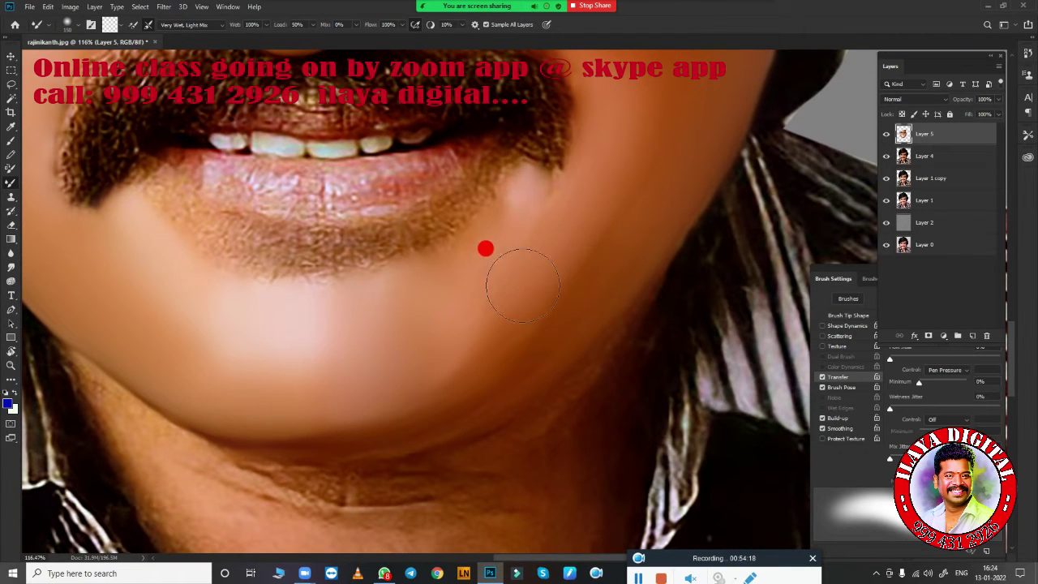
key("bracketright")
key("bracketright")
left_click_drag(482, 327, 424, 400)
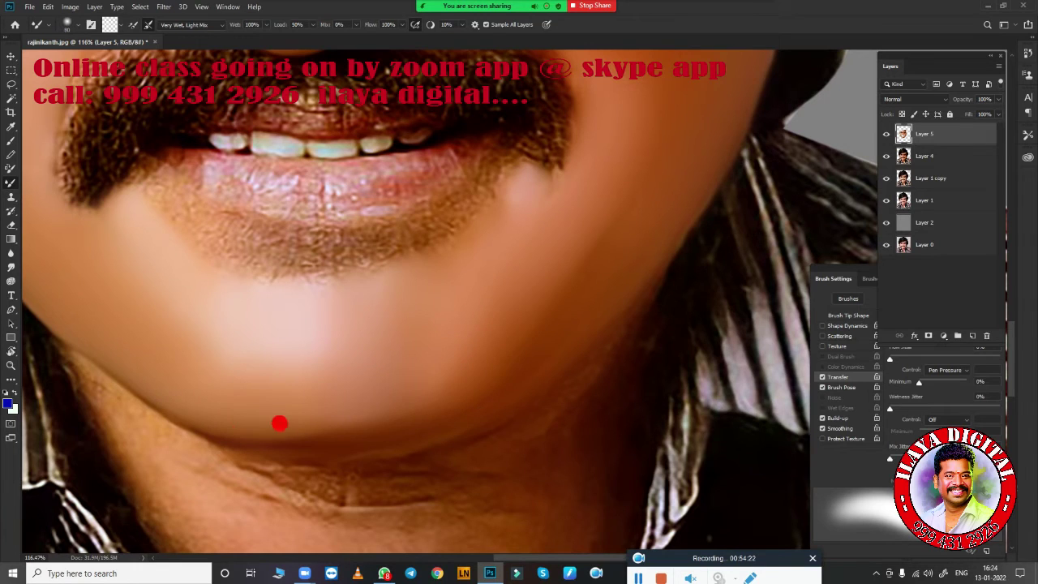
mouse_move(489, 345)
left_mouse_down()
mouse_move(417, 387)
mouse_move(296, 425)
left_mouse_up()
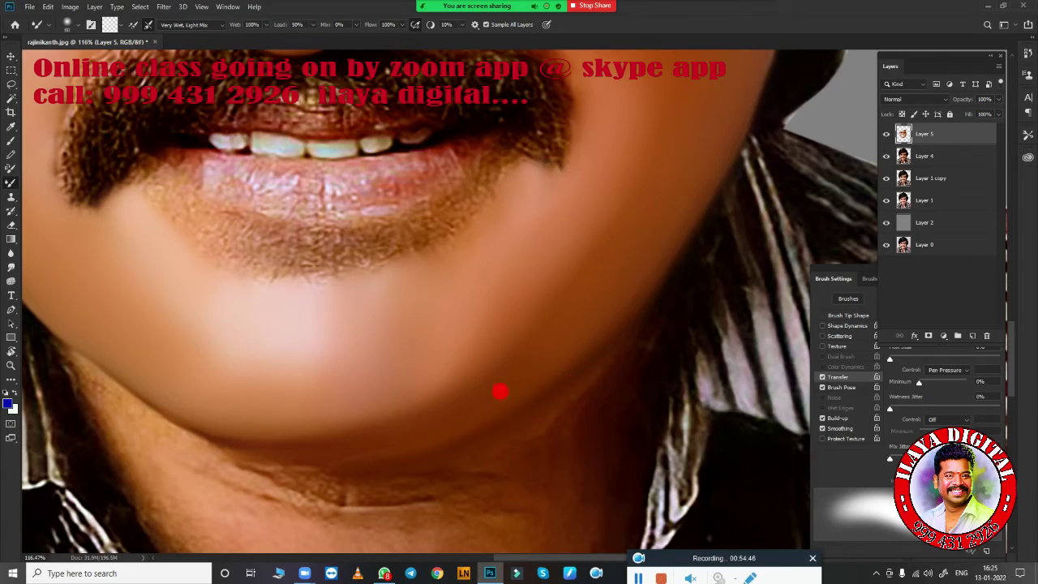
- Save the portrait as rajinikanth.psd in Photoshop format on Local Disk (F:)
scroll(541, 360, "down", 1)
scroll(542, 360, "down", 3)
scroll(648, 308, "down", 2)
scroll(616, 348, "up", 5)
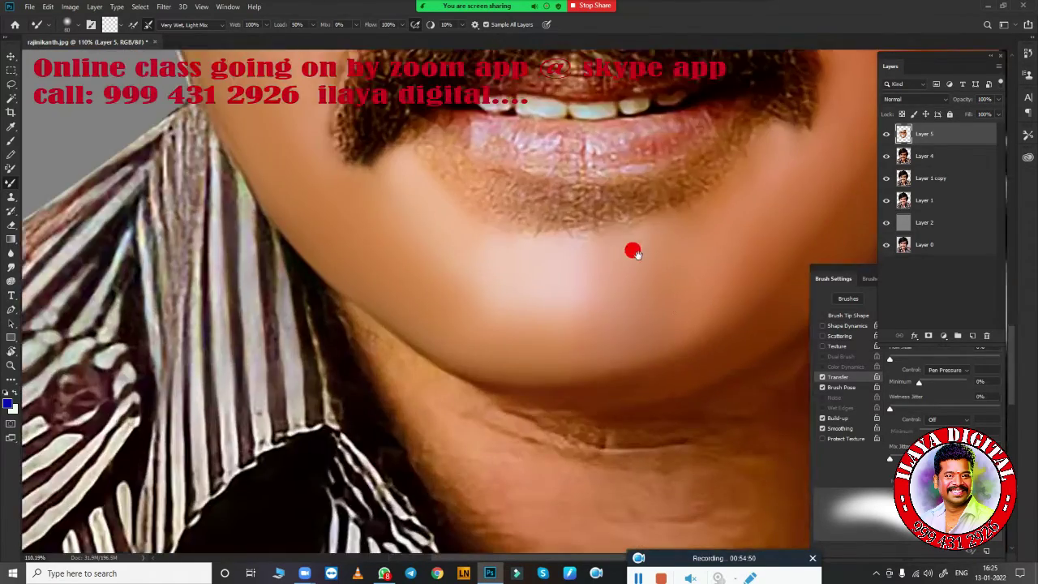
left_click_drag(632, 248, 642, 373)
scroll(640, 371, "down", 3)
key("ctrl+s")
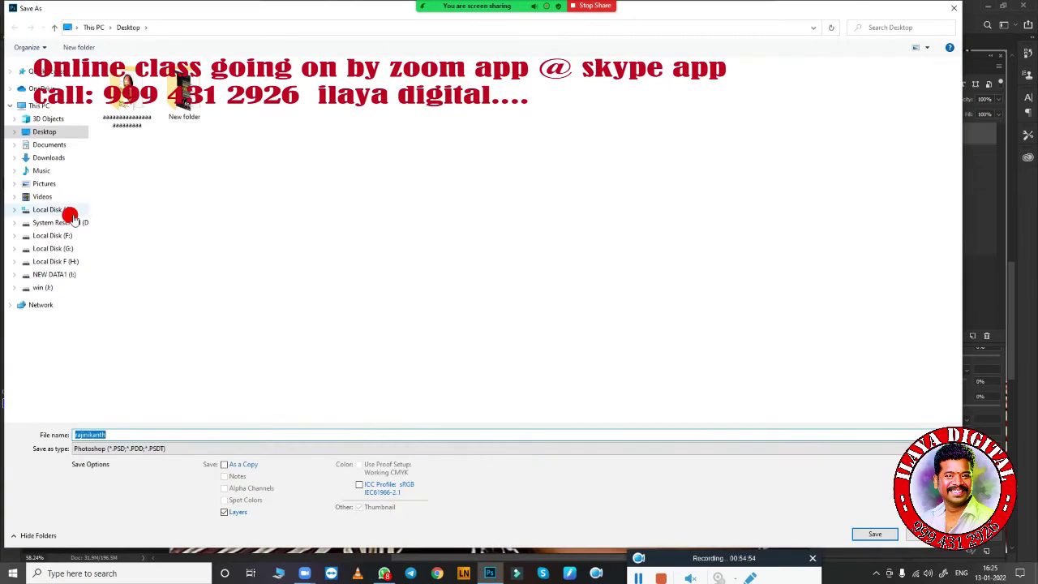
left_click(51, 235)
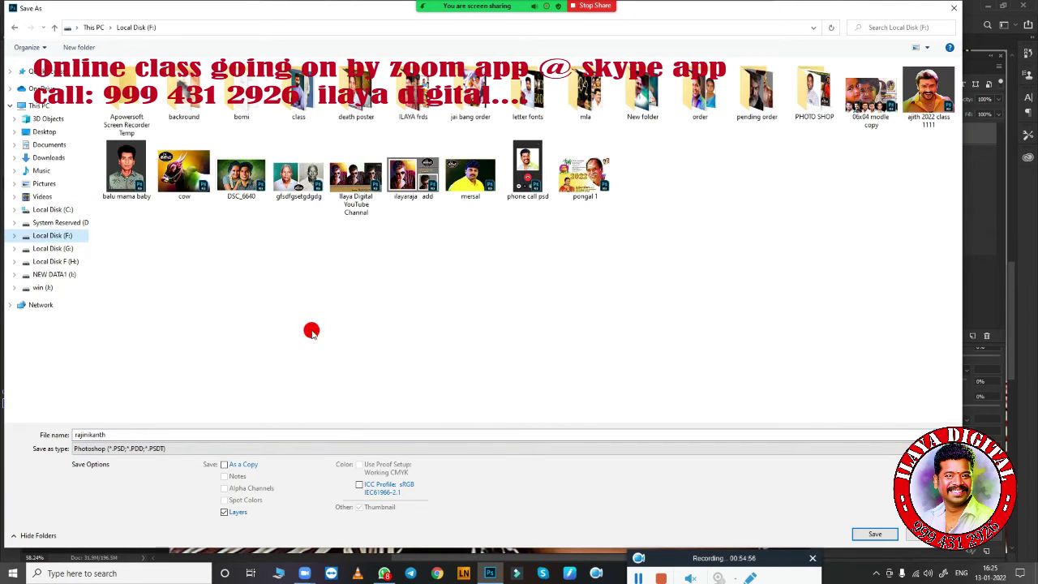
left_click(866, 532)
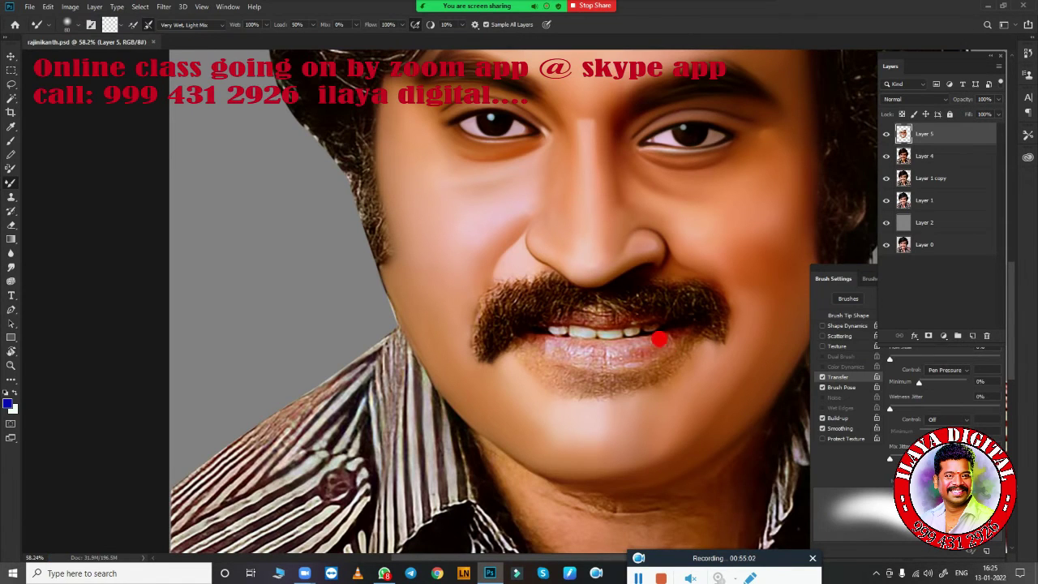
- Start a Pen path at the lower lip's left corner
scroll(693, 313, "up", 4)
scroll(617, 292, "down", 2)
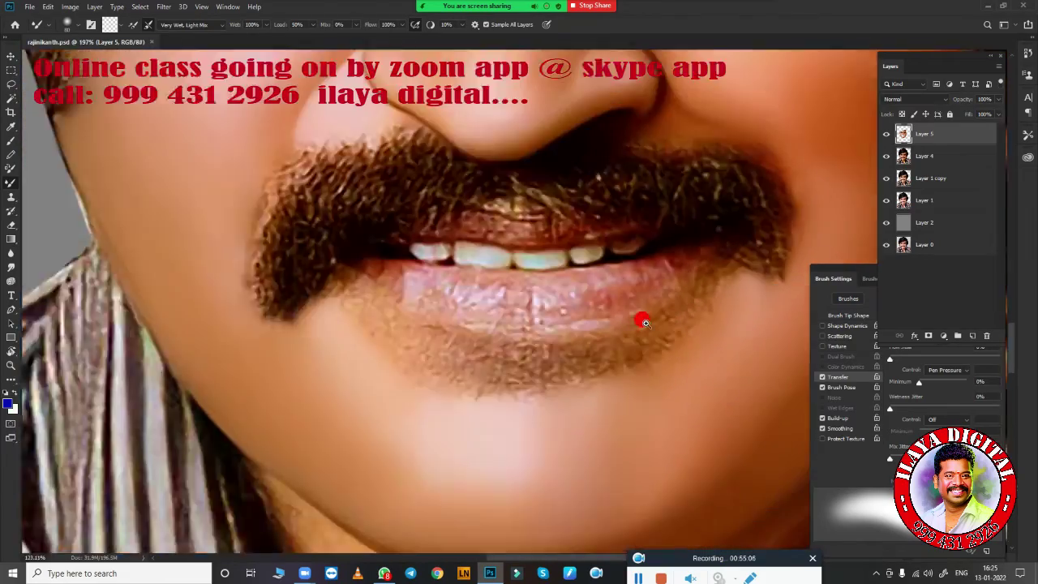
scroll(640, 317, "down", 1)
scroll(640, 296, "up", 2)
scroll(605, 297, "up", 1)
key("p")
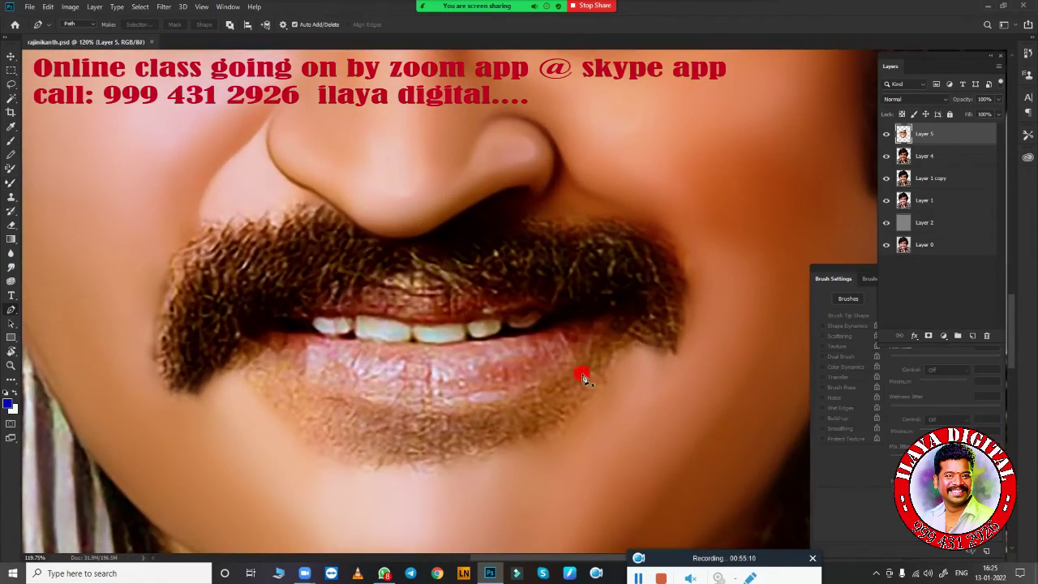
scroll(581, 370, "down", 3)
scroll(499, 395, "up", 2)
scroll(430, 436, "down", 2)
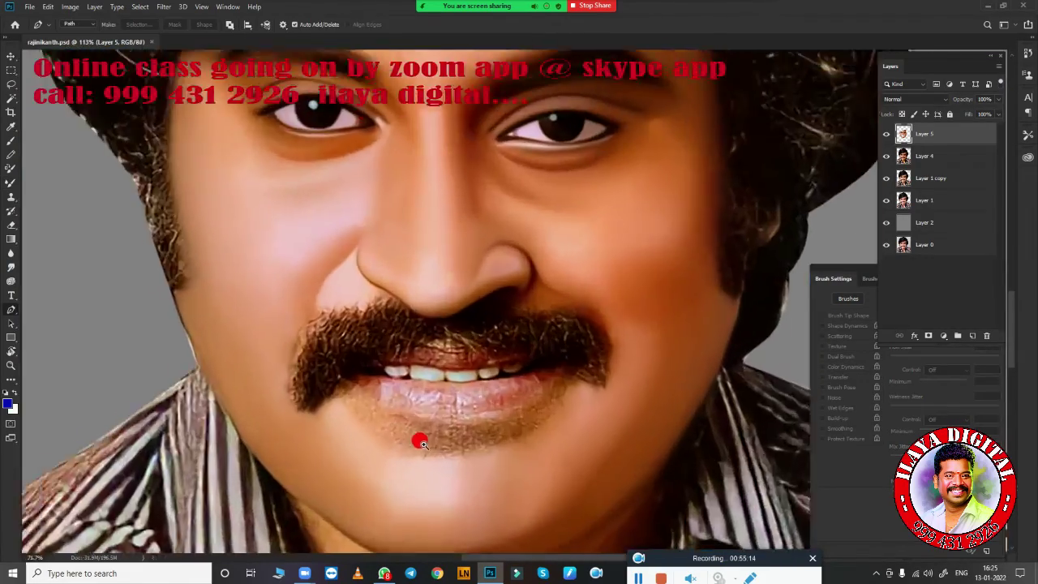
scroll(397, 428, "up", 2)
left_click(295, 349)
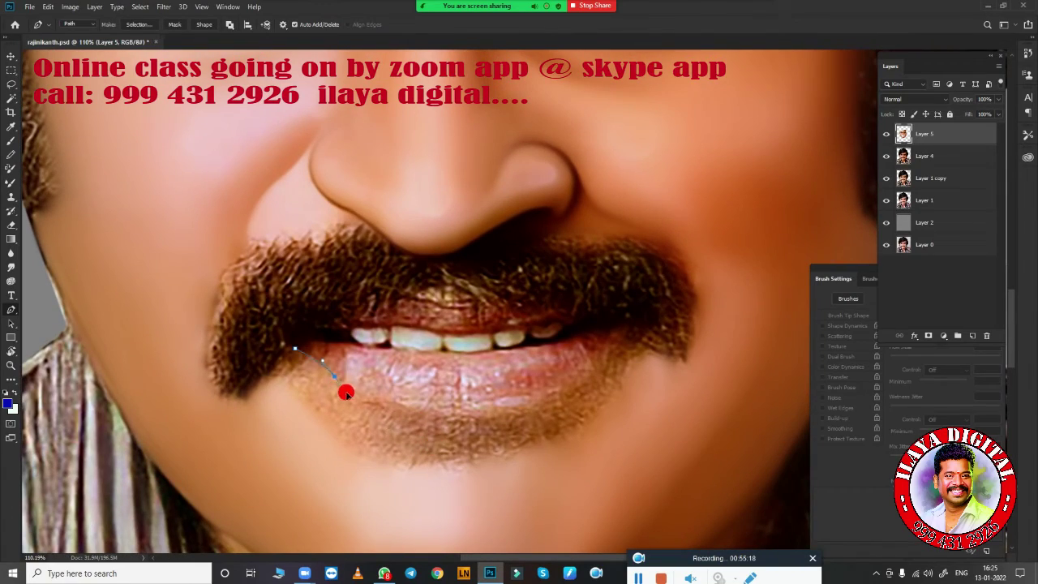
- Curve the path along the lower lip to the right corner and load it as a selection
scroll(556, 412, "down", 2)
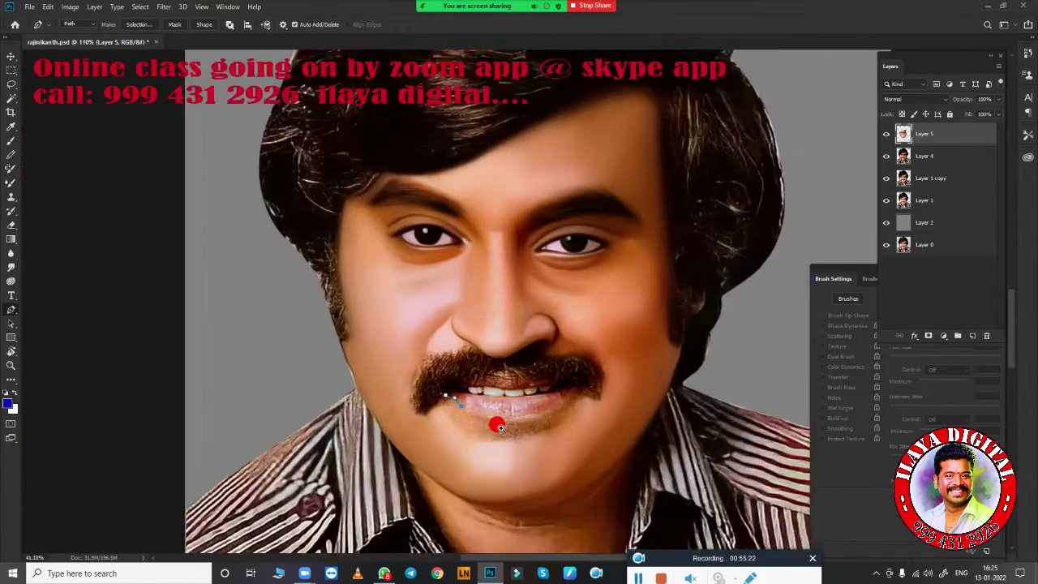
scroll(494, 424, "up", 2)
scroll(540, 410, "down", 2)
scroll(508, 424, "up", 1)
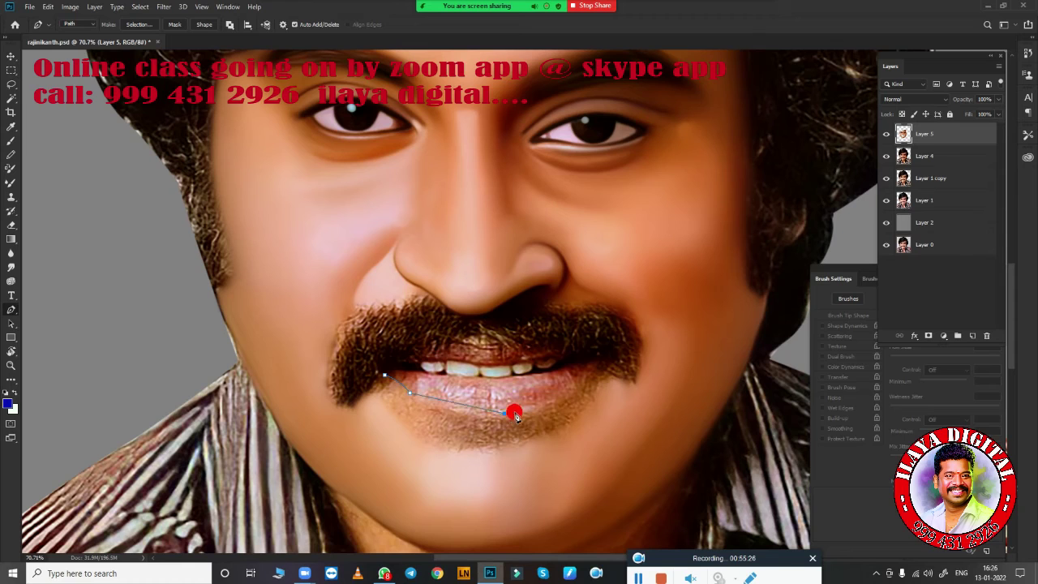
left_click_drag(504, 414, 563, 400)
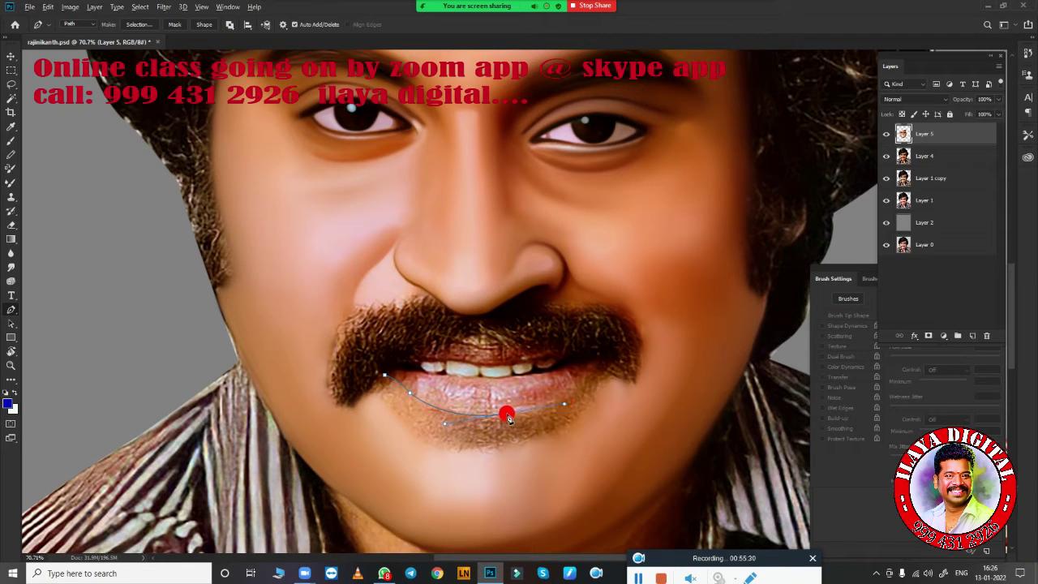
left_click_drag(623, 324, 635, 318)
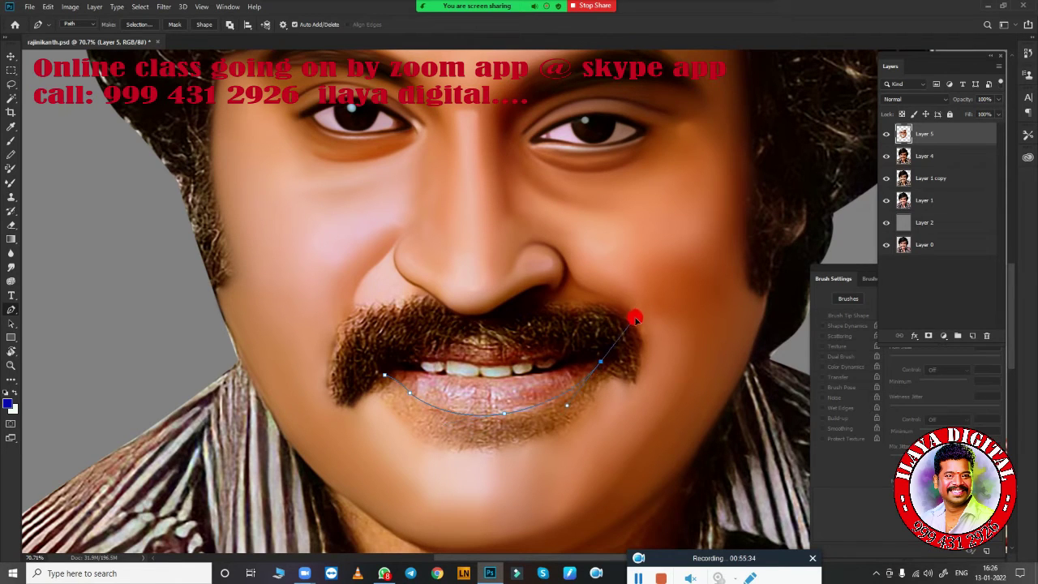
scroll(609, 370, "down", 2)
scroll(595, 364, "up", 4)
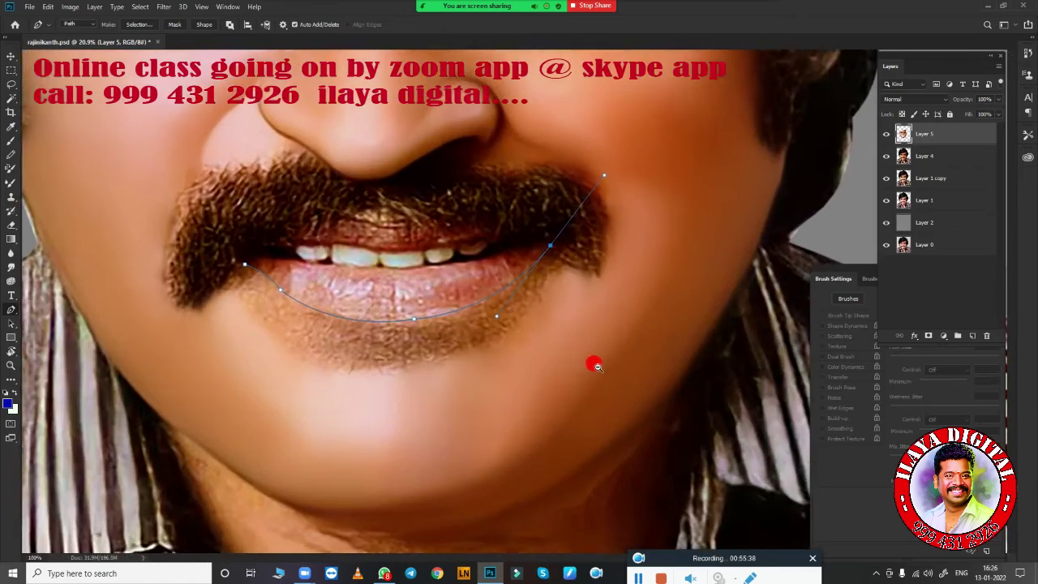
scroll(509, 338, "up", 1)
scroll(614, 202, "down", 2)
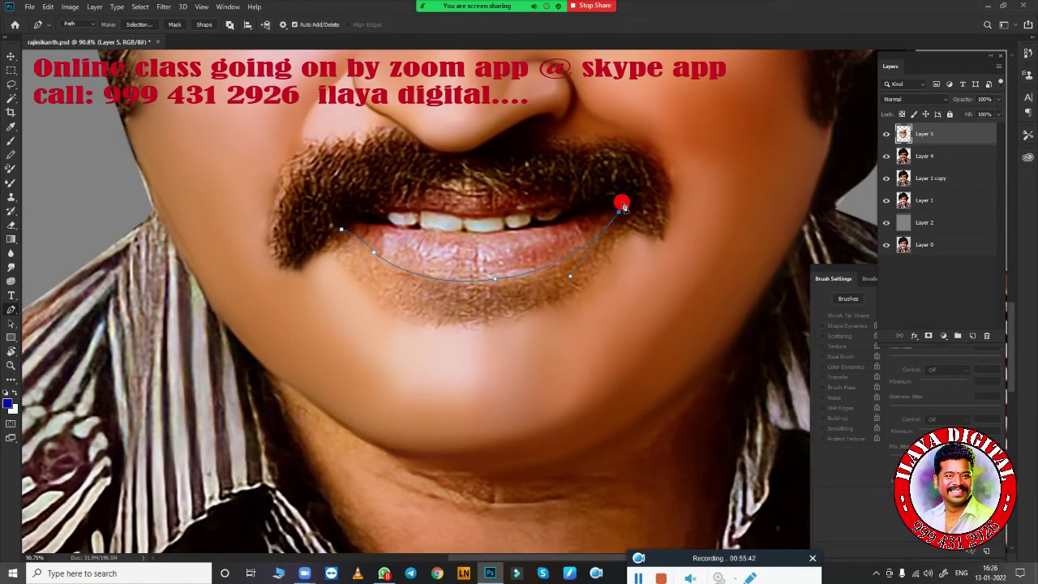
key("ctrl+Return")
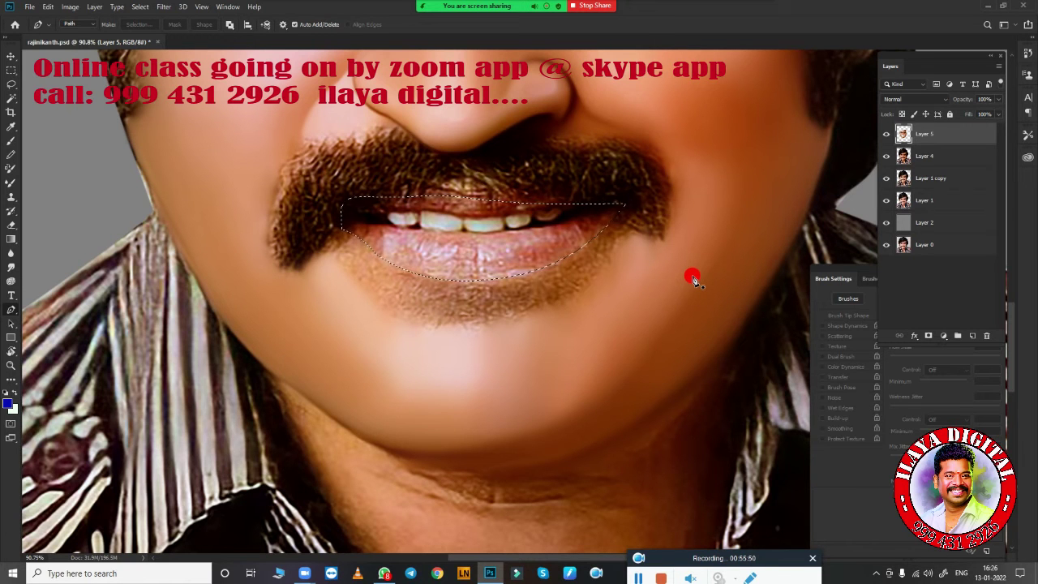
- Feather the lower lip selection by 2 pixels
scroll(568, 303, "up", 2)
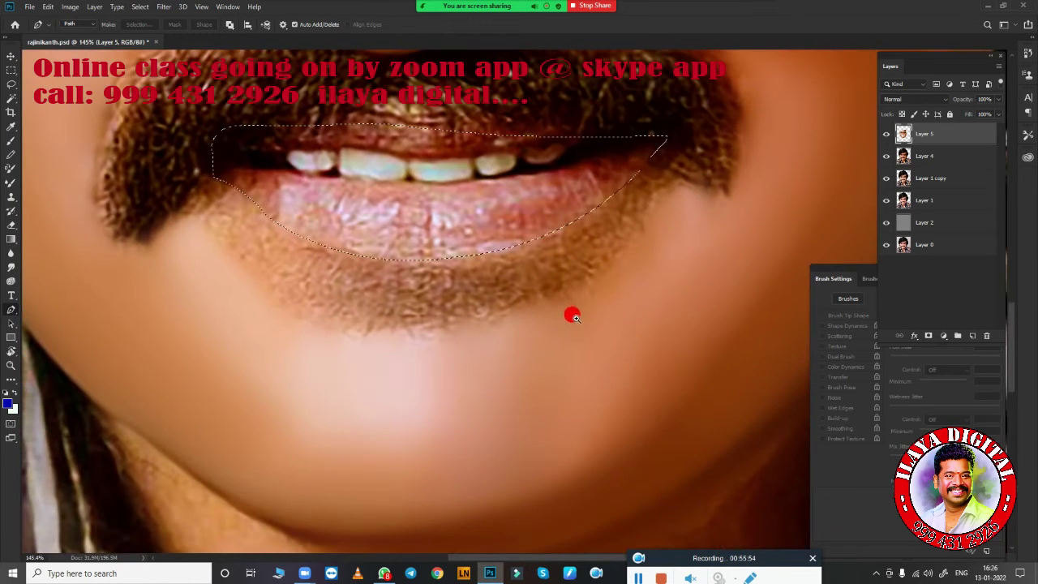
key("shift+F6")
key("Return")
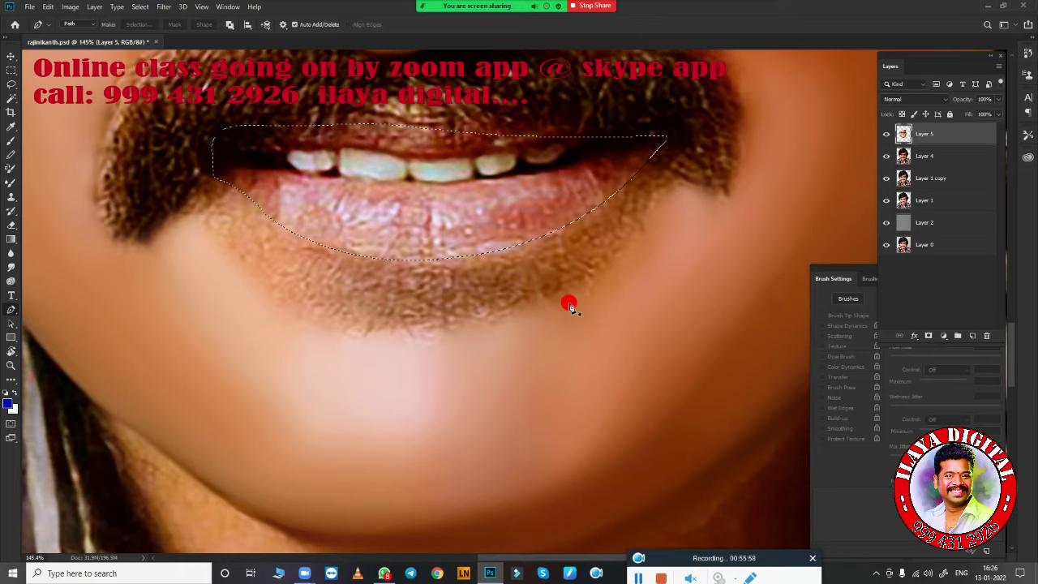
- Blend the skin and dark edge below the lower lip with a larger wet Mixer Brush
key("b")
scroll(570, 304, "up", 3)
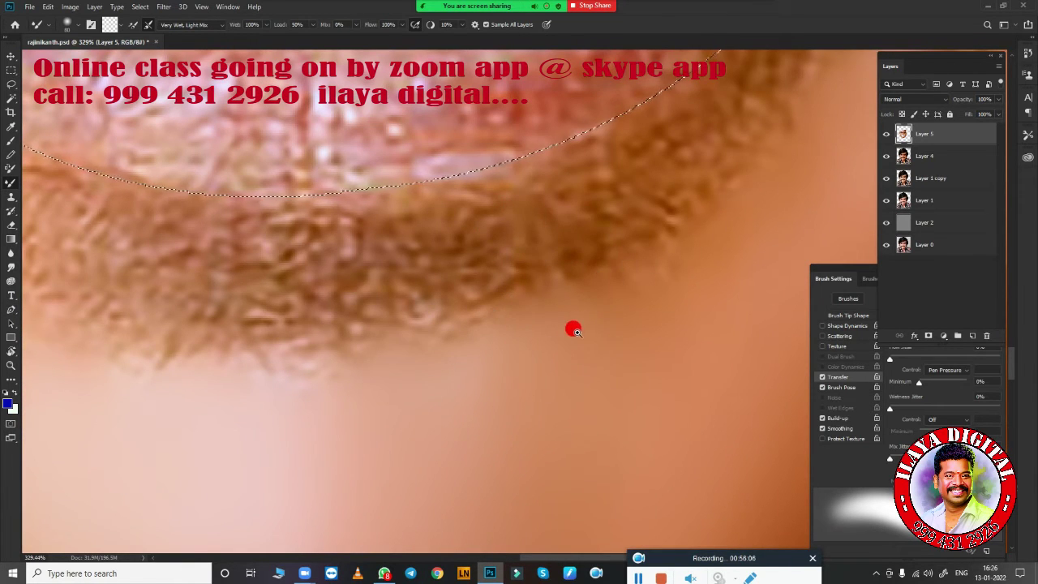
scroll(523, 300, "down", 2)
scroll(524, 300, "down", 1)
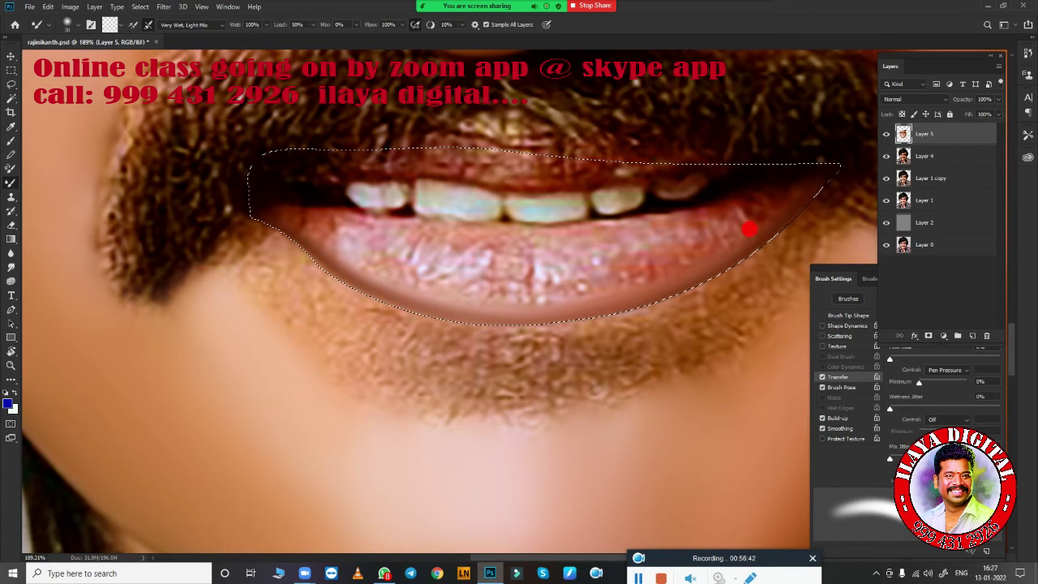
left_click_drag(697, 326, 584, 294)
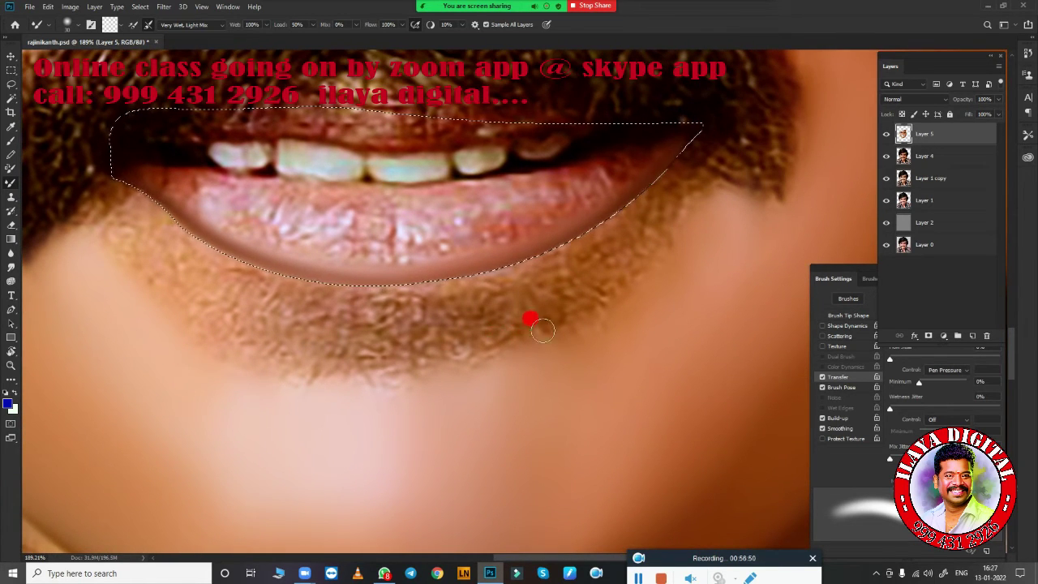
key("bracketright")
mouse_move(572, 278)
left_mouse_down()
mouse_move(676, 185)
mouse_move(717, 185)
mouse_move(736, 162)
mouse_move(588, 209)
mouse_move(557, 313)
mouse_move(603, 204)
mouse_move(646, 148)
mouse_move(429, 261)
mouse_move(398, 245)
mouse_move(368, 248)
mouse_move(394, 313)
mouse_move(496, 332)
left_mouse_up()
left_click_drag(110, 165, 312, 92)
mouse_move(341, 174)
left_mouse_down()
mouse_move(352, 197)
mouse_move(457, 255)
mouse_move(562, 265)
mouse_move(710, 255)
left_mouse_up()
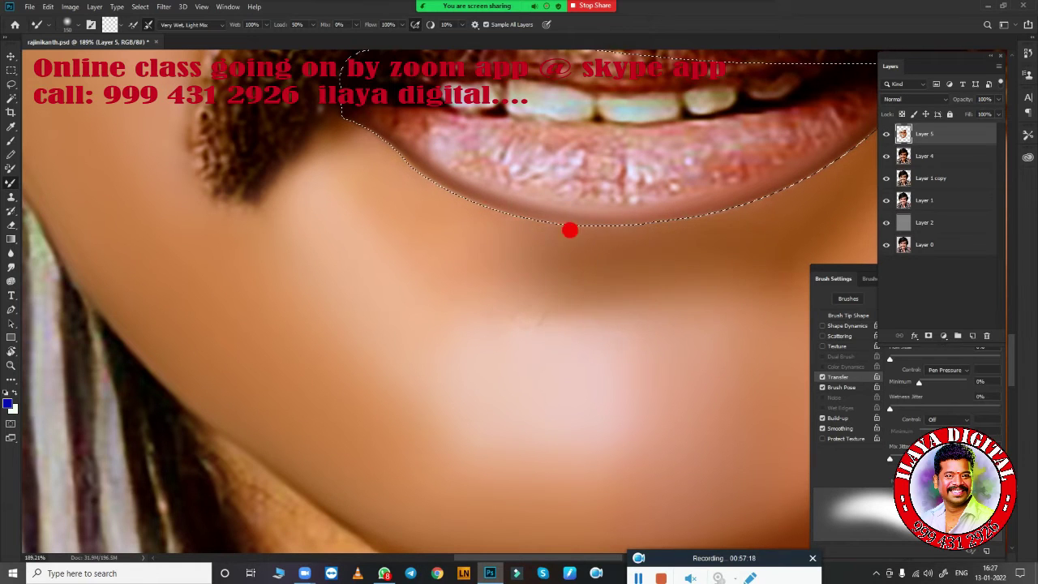
scroll(616, 268, "down", 5)
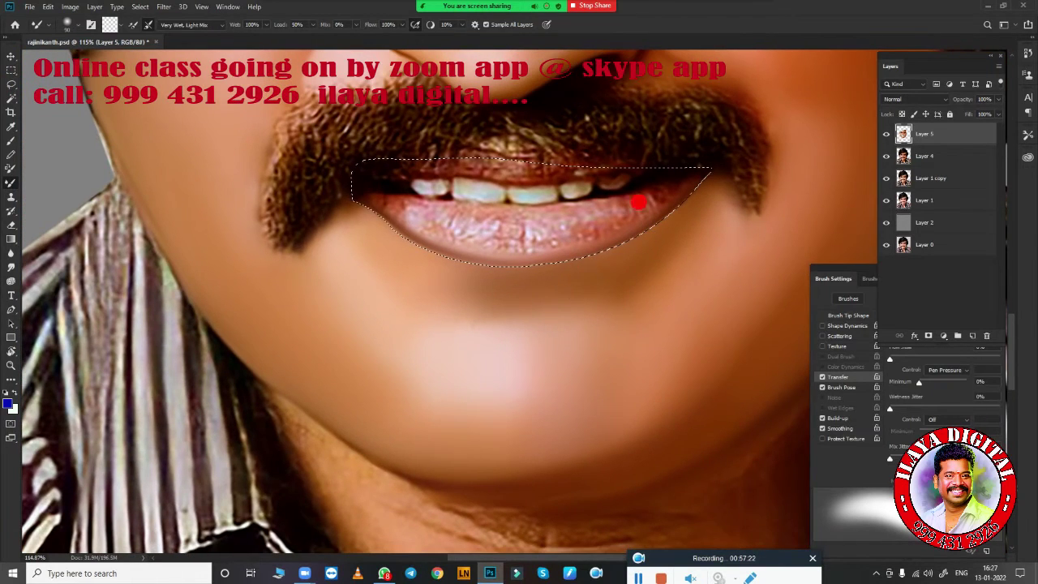
mouse_move(661, 224)
left_mouse_down()
mouse_move(523, 289)
mouse_move(407, 251)
mouse_move(533, 299)
mouse_move(628, 284)
mouse_move(709, 238)
mouse_move(572, 274)
left_mouse_up()
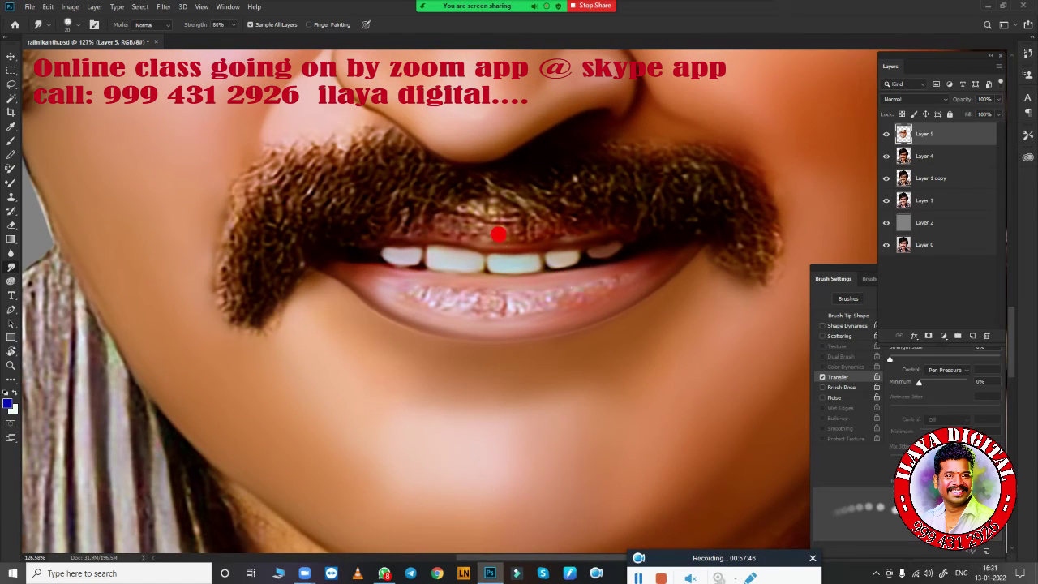
- Blend the mustache edge and both lips with the Mixer Brush, enlarging it to clear white blotches
left_click_drag(434, 211, 378, 236)
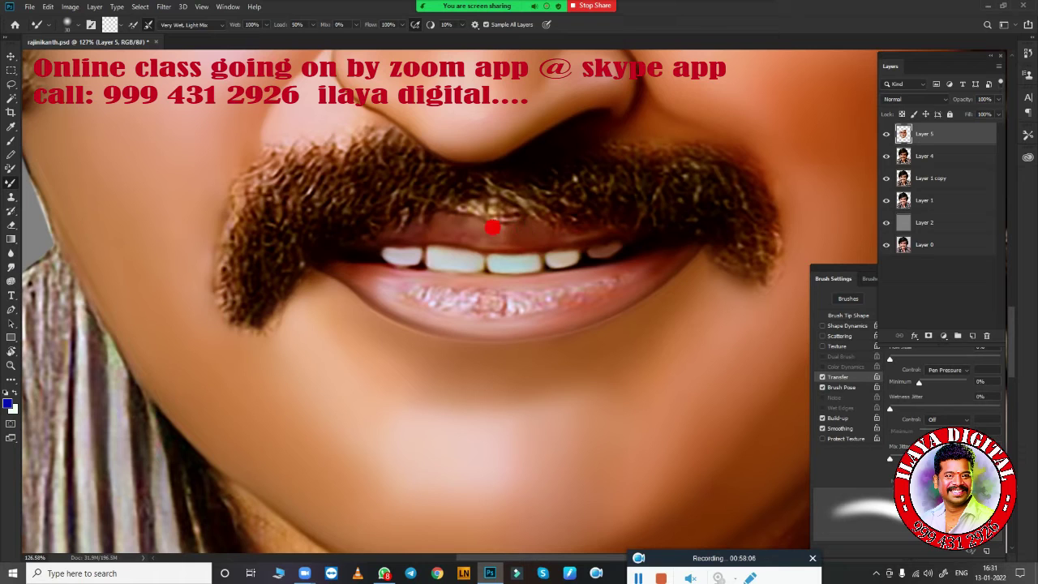
left_click_drag(525, 243, 592, 234)
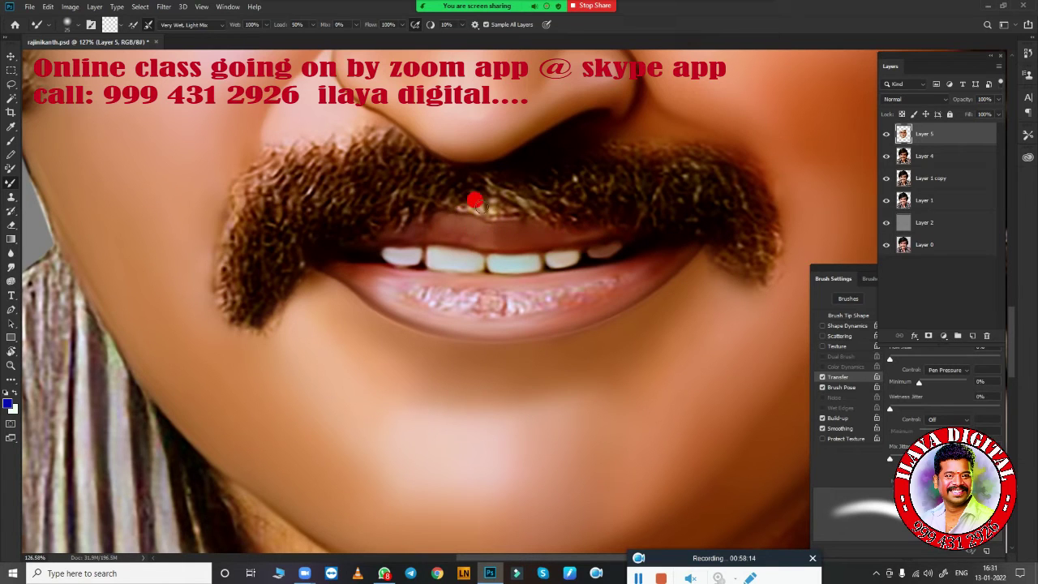
left_click_drag(509, 347, 525, 299)
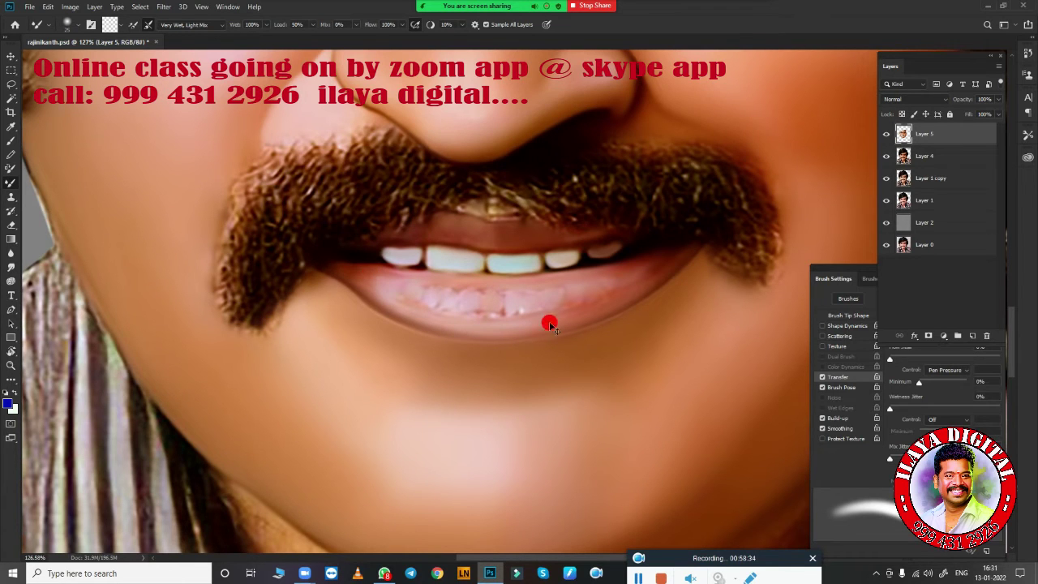
scroll(551, 326, "up", 5)
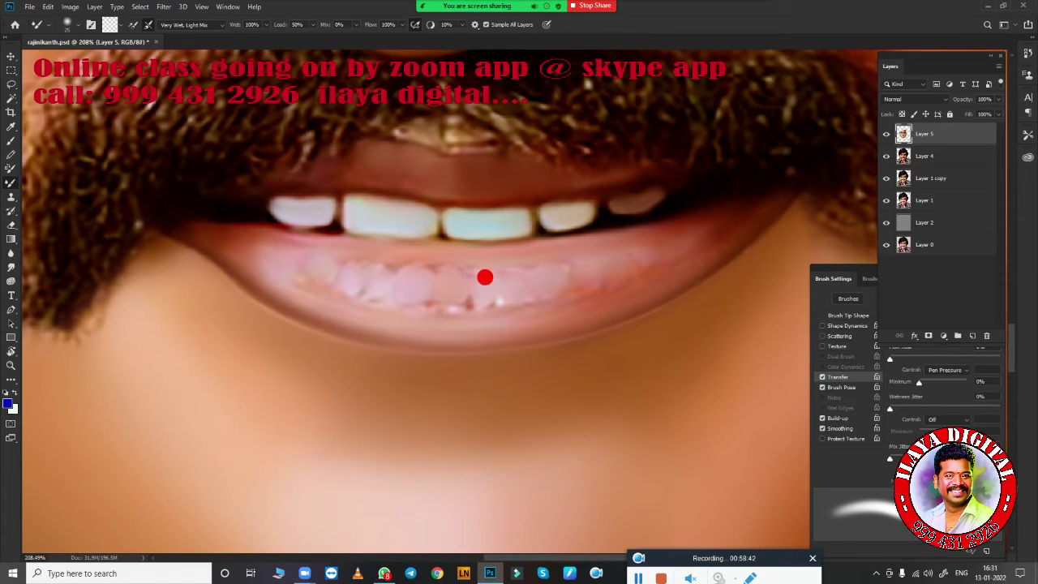
key("bracketright")
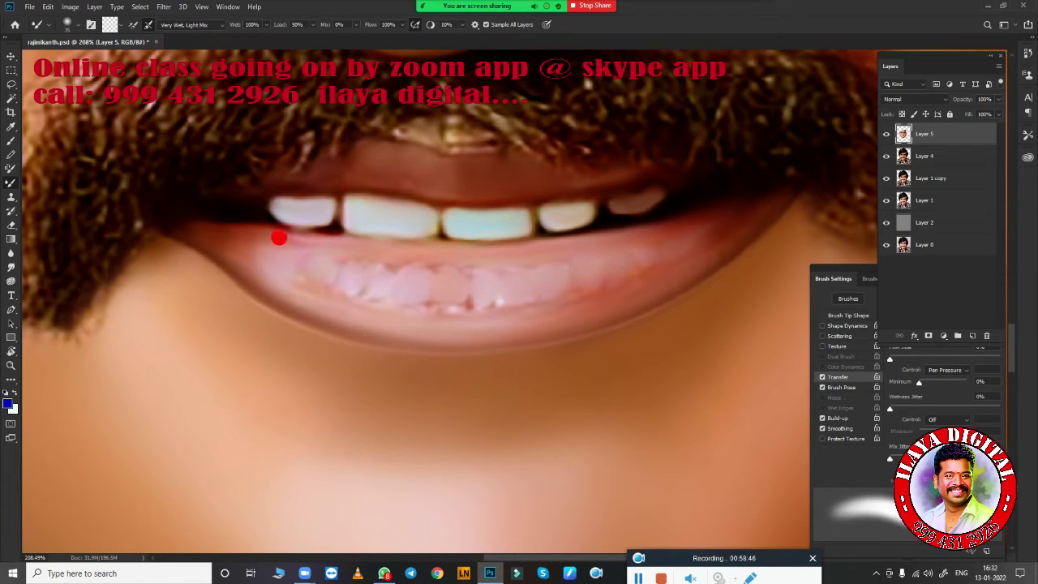
left_click_drag(625, 251, 398, 311)
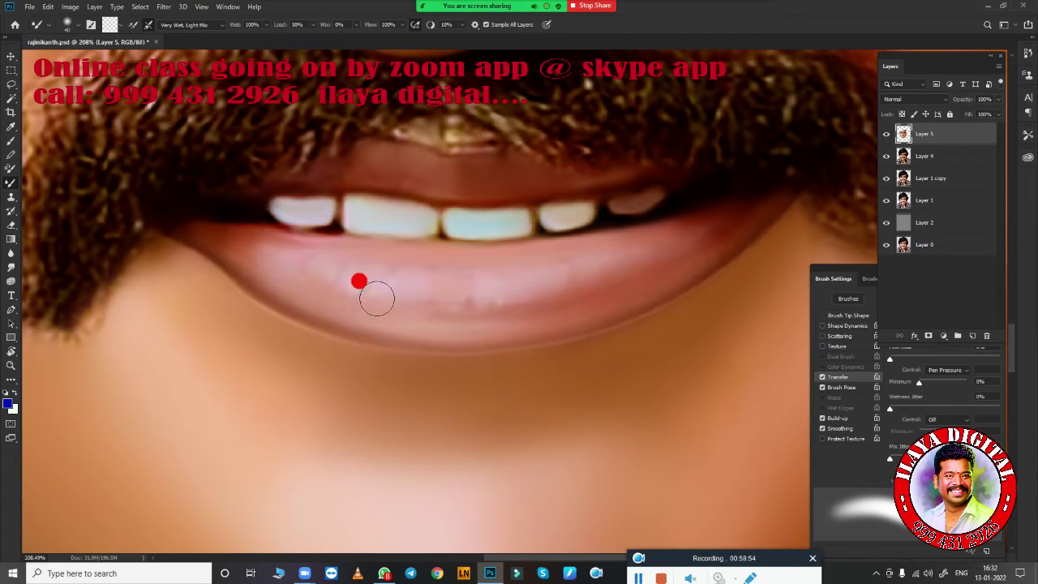
mouse_move(638, 296)
left_mouse_down()
mouse_move(337, 302)
mouse_move(668, 273)
mouse_move(551, 316)
mouse_move(284, 302)
mouse_move(372, 323)
mouse_move(760, 219)
mouse_move(304, 301)
left_mouse_up()
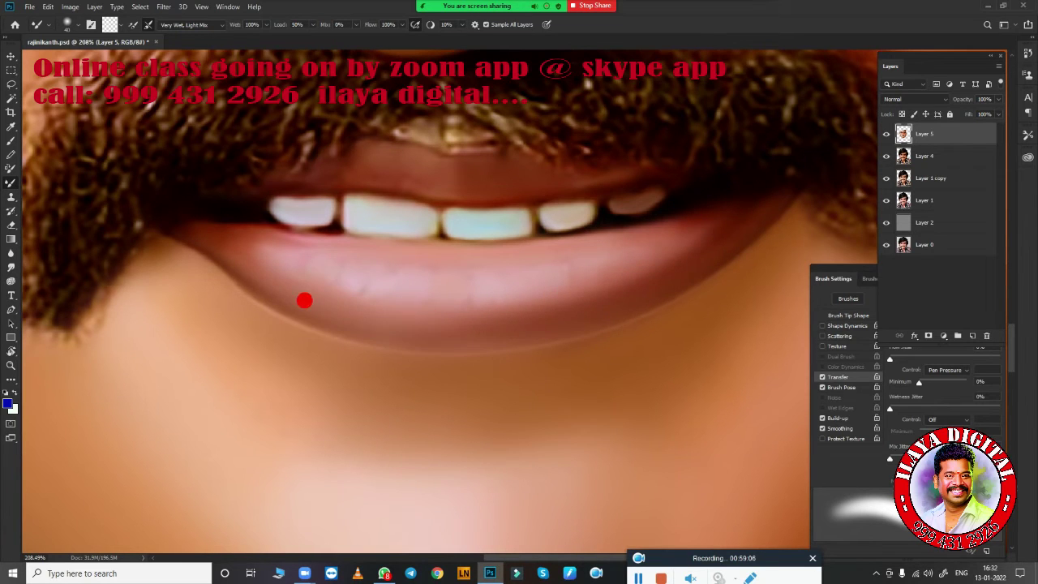
left_click_drag(261, 270, 227, 258)
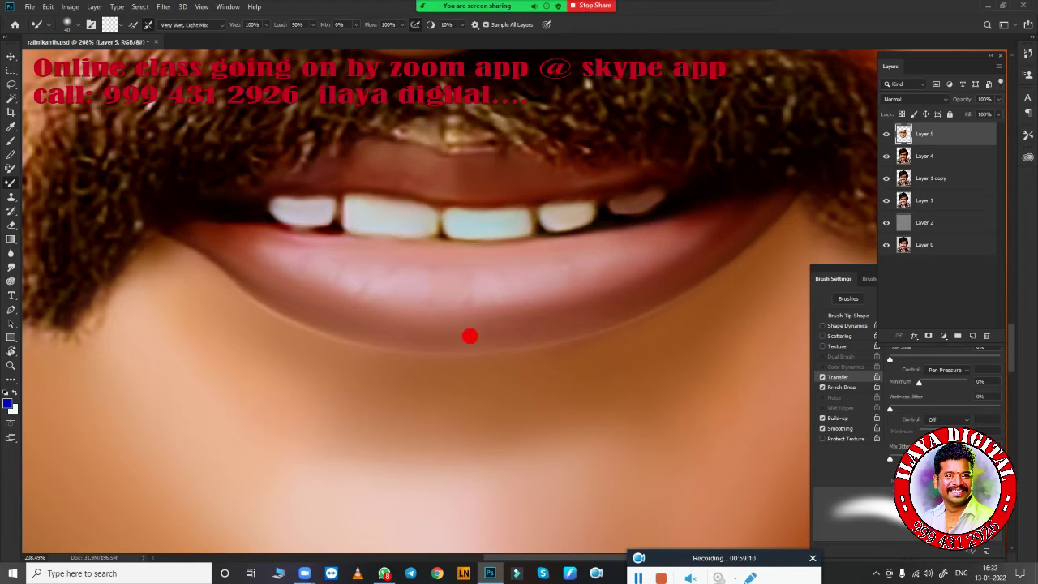
- Smudge the lower lip smooth with the Smudge tool
key("r")
mouse_move(591, 250)
left_mouse_down()
mouse_move(622, 245)
mouse_move(623, 268)
left_mouse_up()
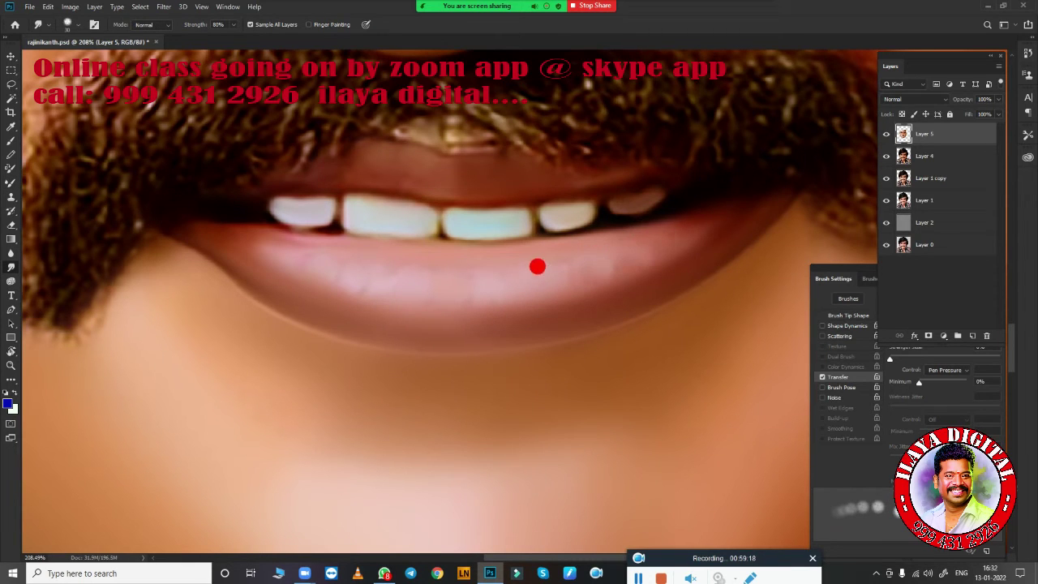
mouse_move(537, 266)
left_mouse_down()
mouse_move(373, 286)
mouse_move(275, 253)
left_mouse_up()
scroll(624, 323, "down", 4)
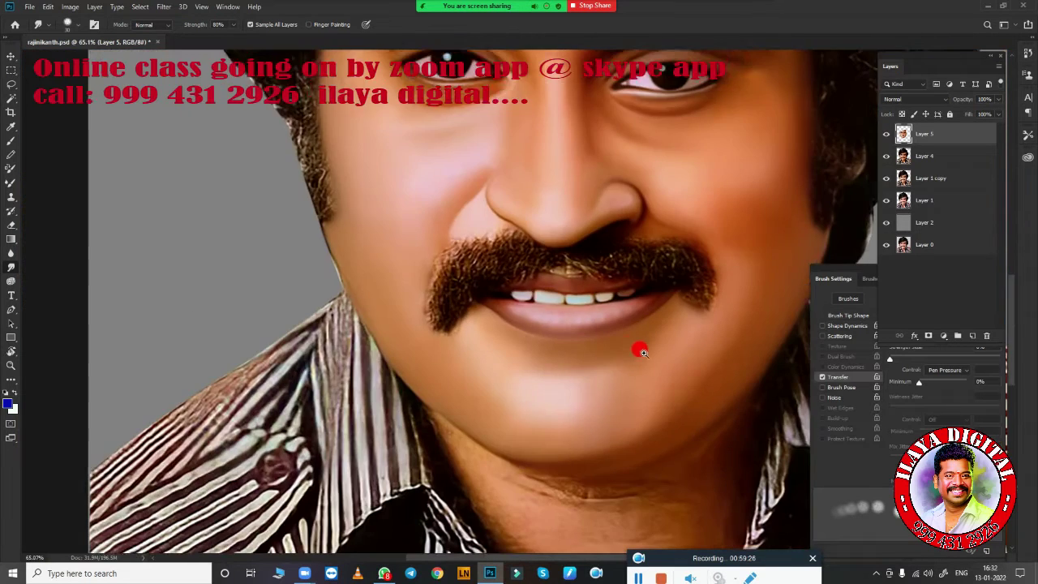
scroll(632, 344, "down", 1)
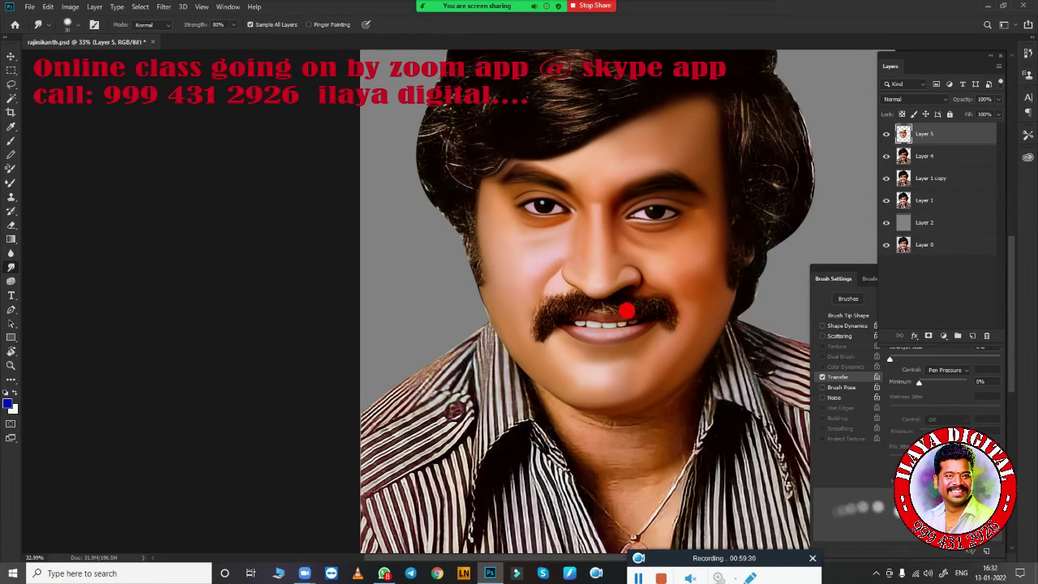
scroll(702, 303, "up", 2)
scroll(756, 328, "up", 3)
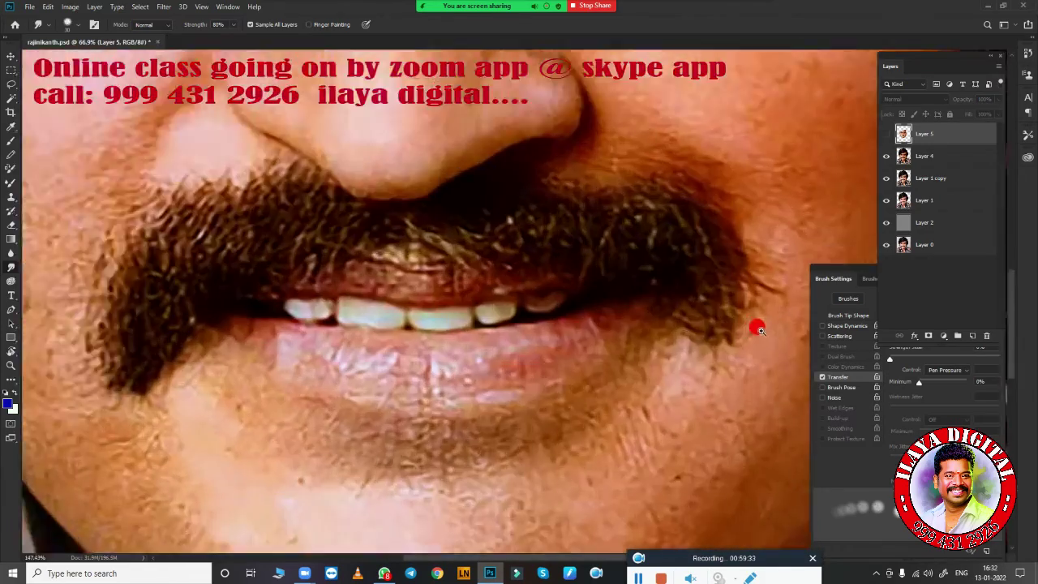
scroll(713, 292, "down", 1)
scroll(648, 300, "down", 1)
scroll(632, 303, "up", 2)
- Toggle Layer 5's visibility to compare the smoothed lips with the original
left_click(885, 134)
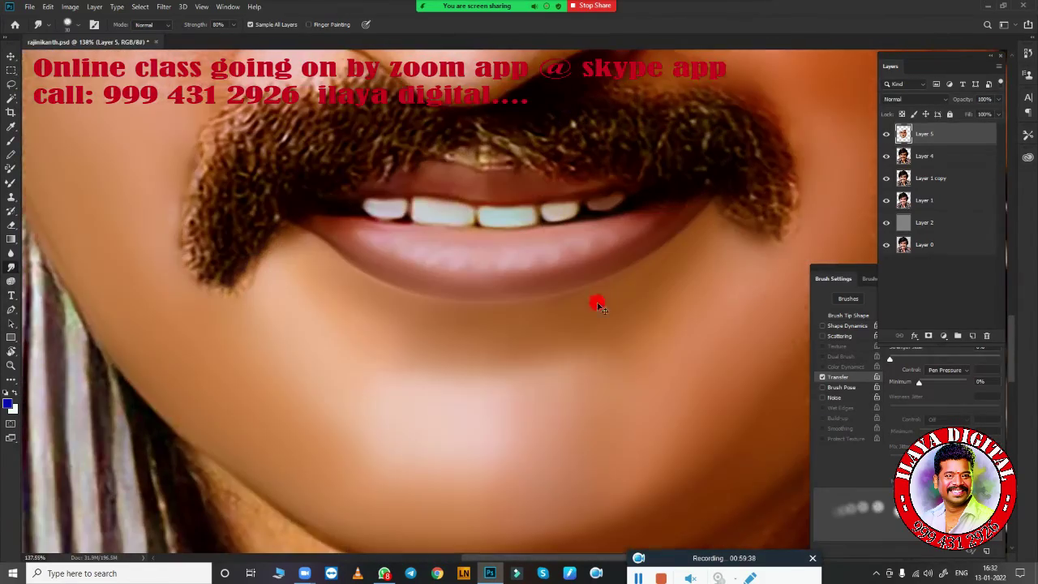
scroll(600, 308, "up", 1)
scroll(426, 337, "down", 3)
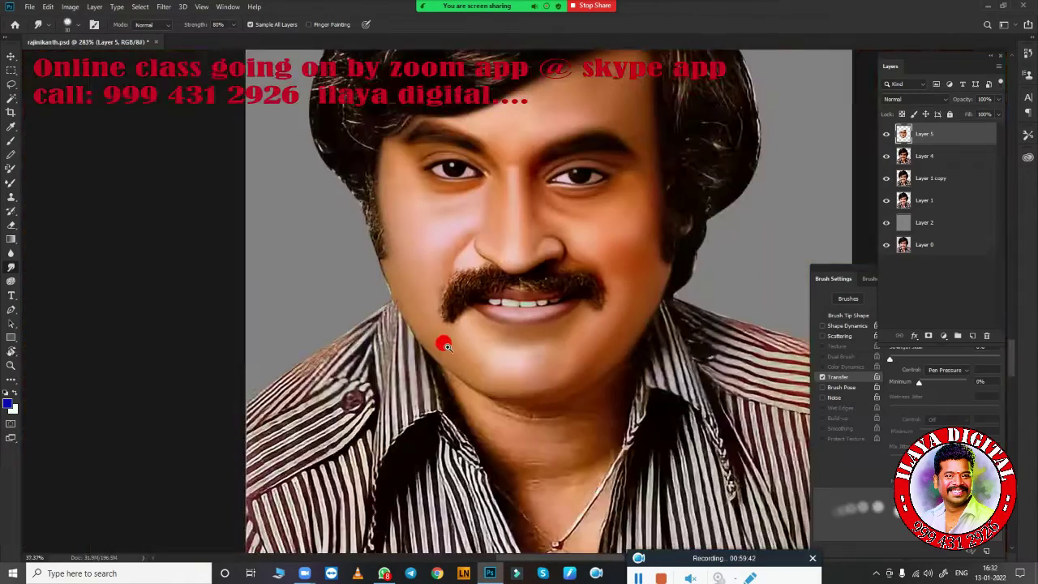
scroll(486, 344, "up", 2)
scroll(483, 333, "up", 3)
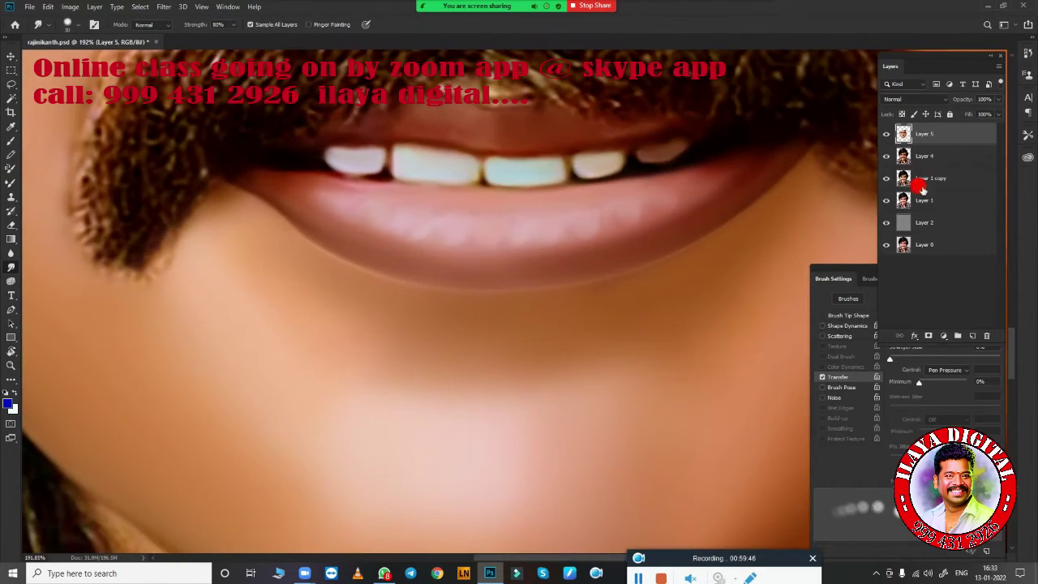
left_click(885, 134)
- Add a new empty layer above Layer 5 and toggle Layer 5's visibility
left_click(972, 335)
left_click(886, 156)
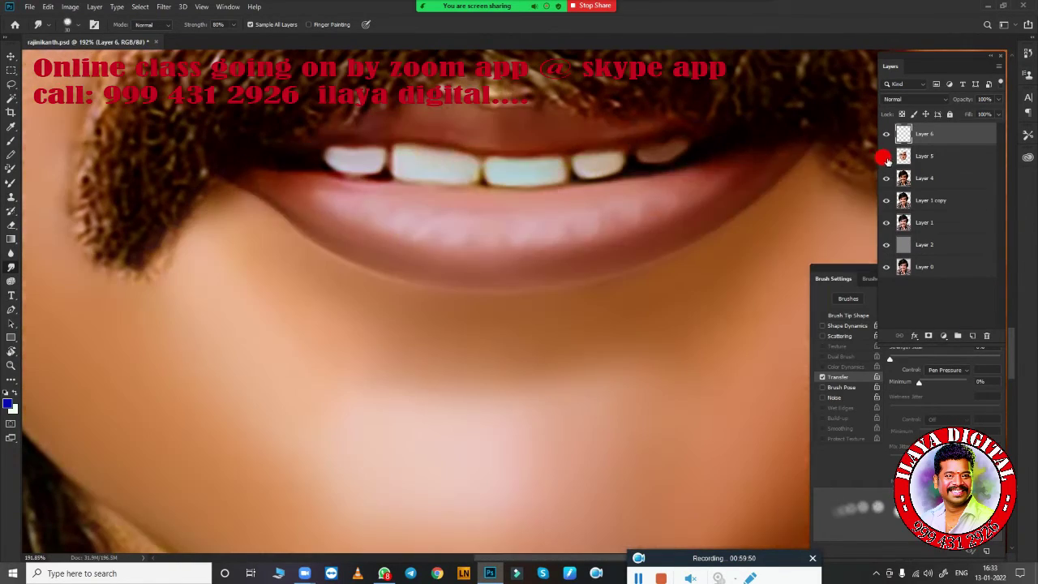
left_click(885, 156)
scroll(609, 327, "up", 1)
scroll(610, 326, "down", 1)
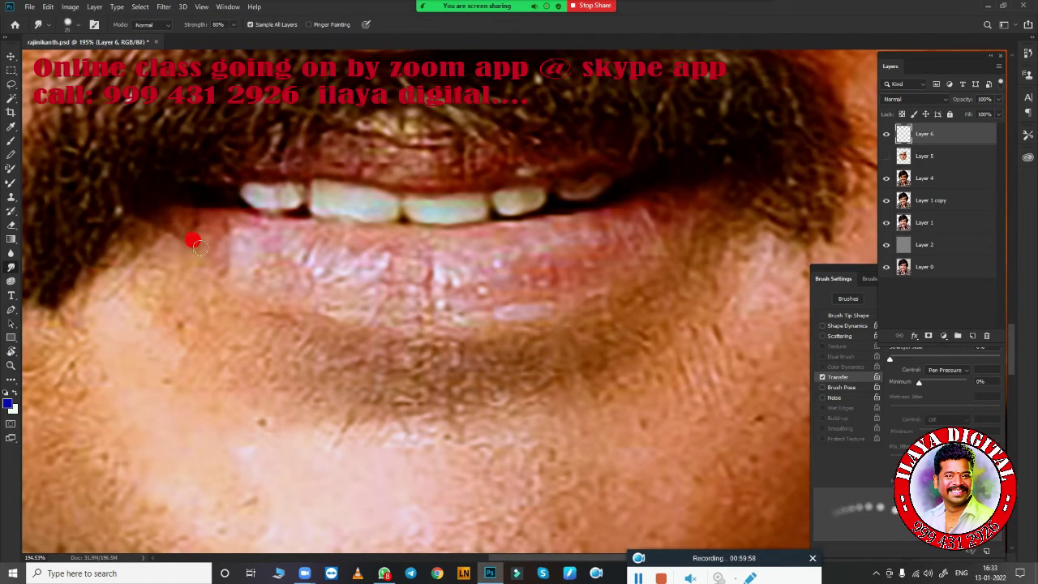
- Smudge the lower lip edges and the lip-chin border smooth
left_click_drag(205, 252, 436, 309)
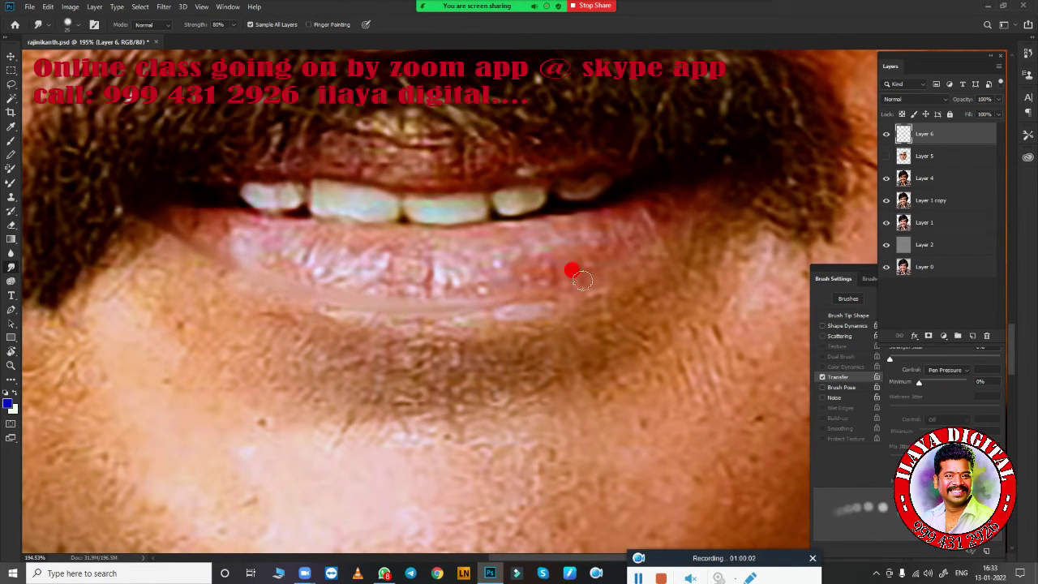
left_click_drag(574, 261, 508, 300)
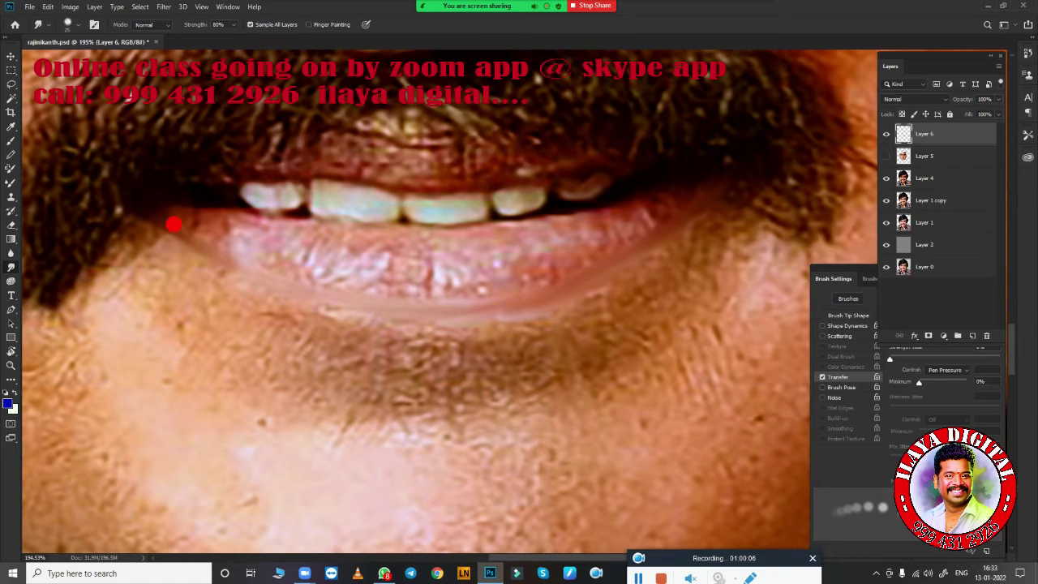
left_click_drag(174, 224, 382, 302)
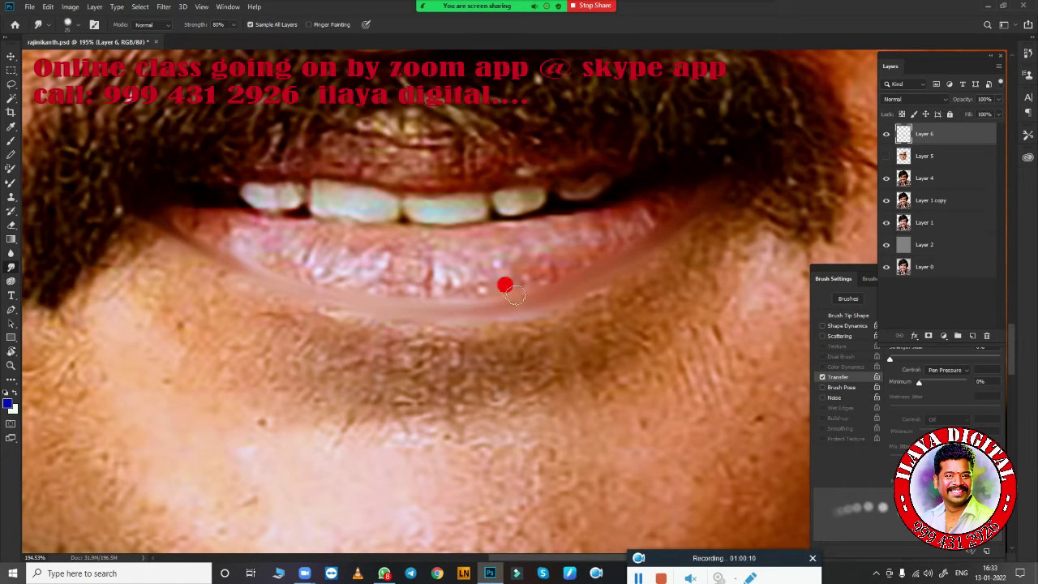
left_click_drag(514, 295, 428, 295)
left_click_drag(258, 274, 614, 245)
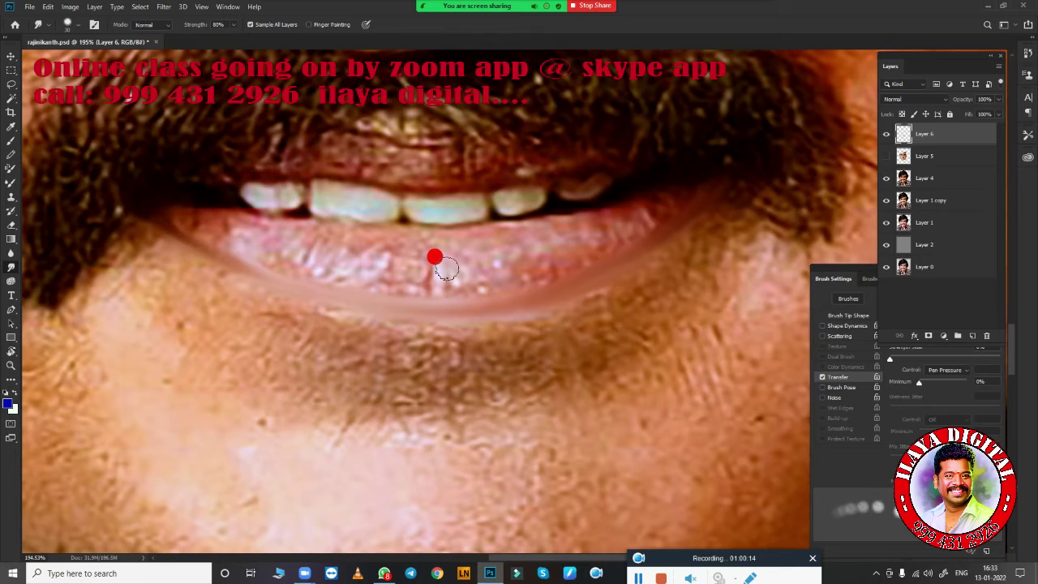
mouse_move(434, 257)
left_mouse_down()
mouse_move(609, 208)
mouse_move(350, 234)
mouse_move(225, 220)
mouse_move(307, 230)
left_mouse_up()
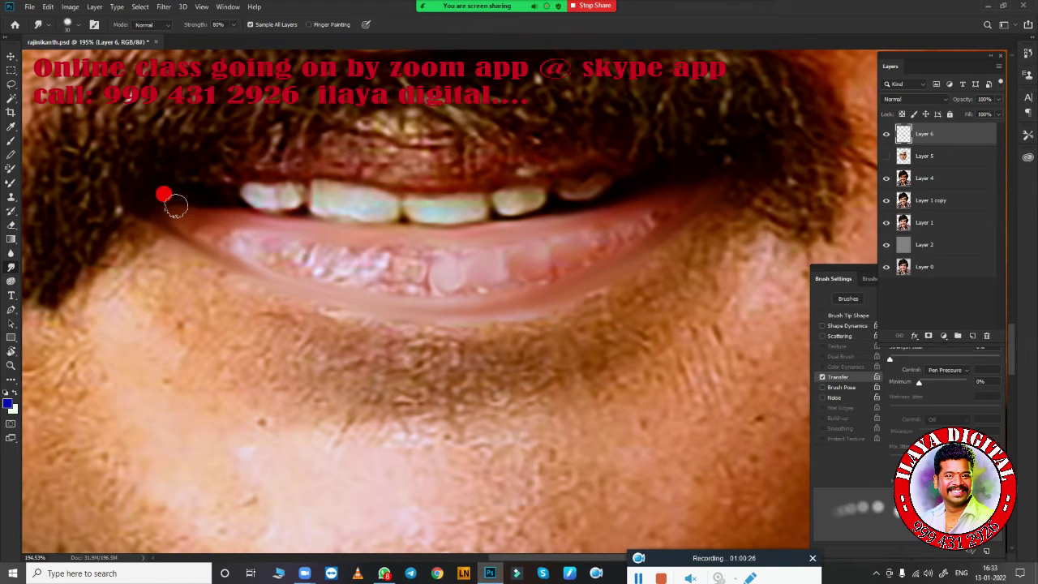
left_click_drag(216, 236, 199, 221)
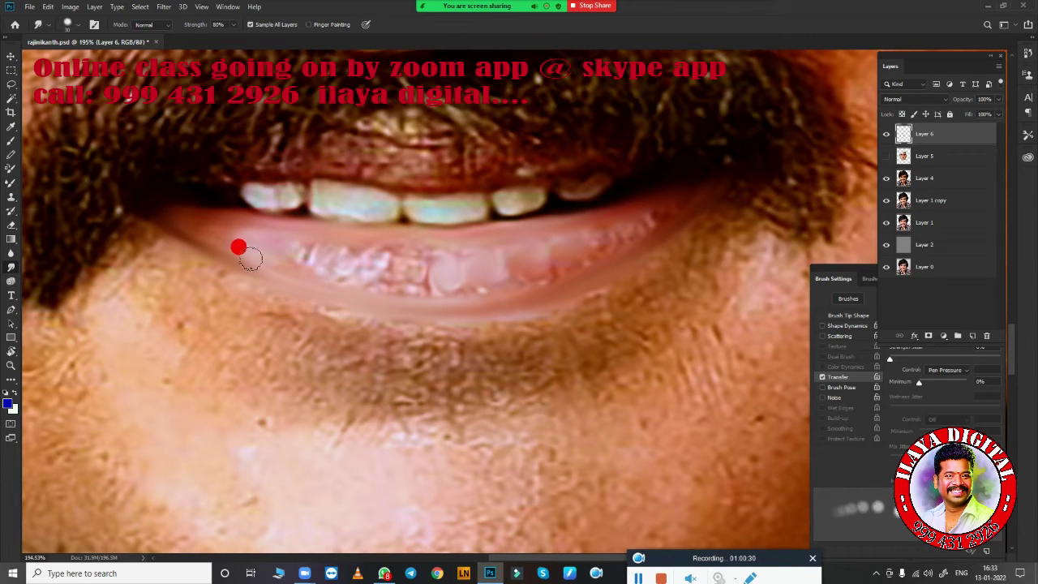
- Smooth the lower lip texture corner to corner and soften the chin shadow beneath it
left_click_drag(686, 200, 591, 260)
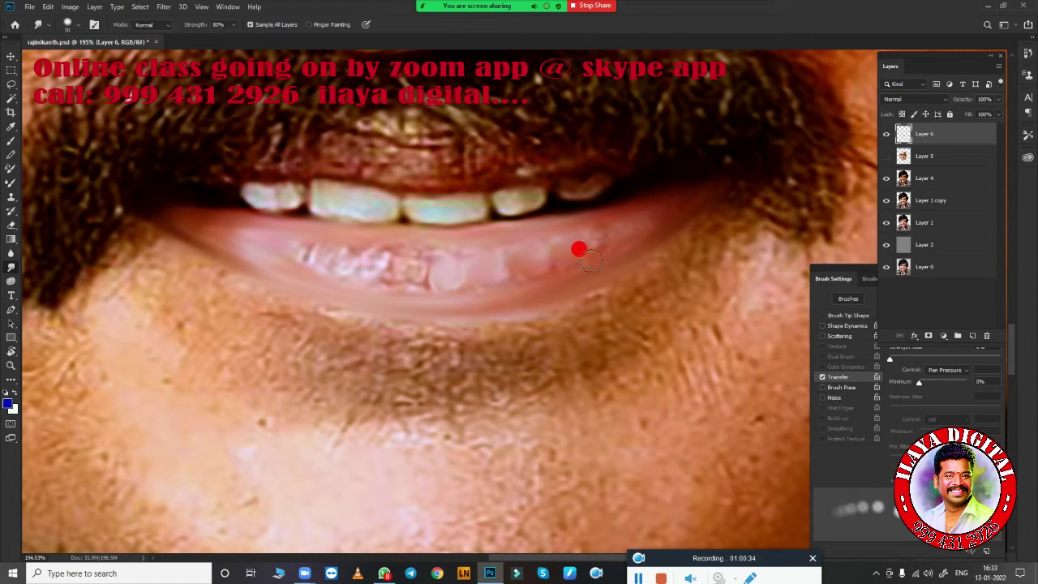
mouse_move(612, 218)
left_mouse_down()
mouse_move(528, 267)
mouse_move(279, 249)
left_mouse_up()
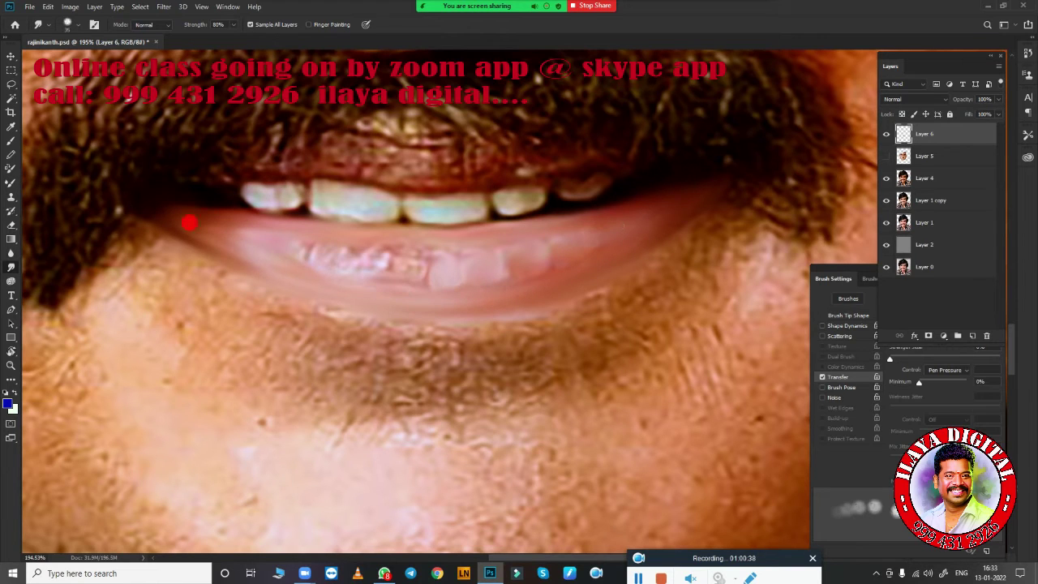
left_click_drag(189, 222, 363, 269)
left_click_drag(427, 281, 290, 231)
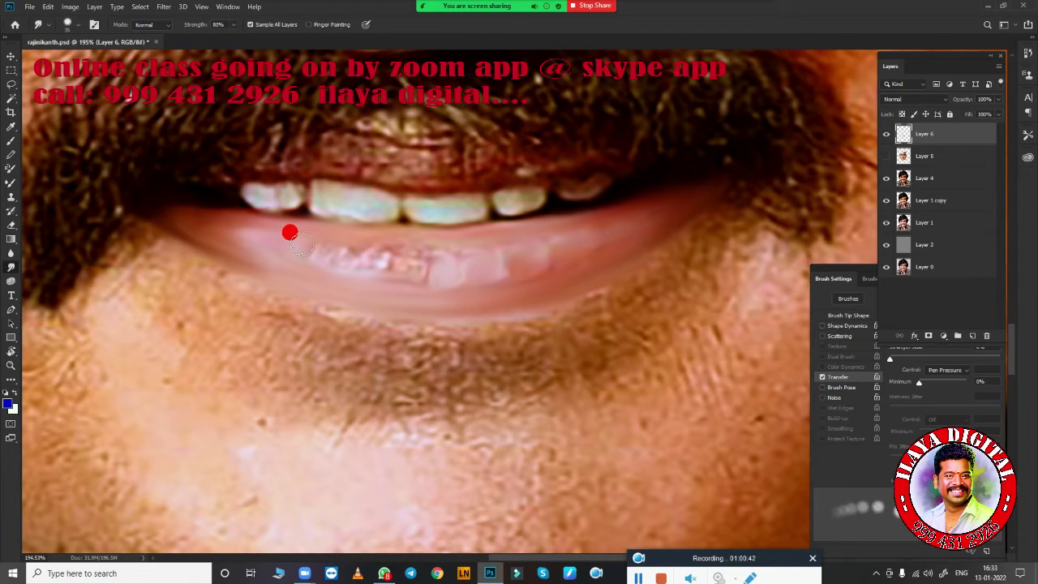
mouse_move(354, 262)
left_mouse_down()
mouse_move(407, 261)
mouse_move(373, 248)
mouse_move(525, 234)
mouse_move(397, 264)
left_mouse_up()
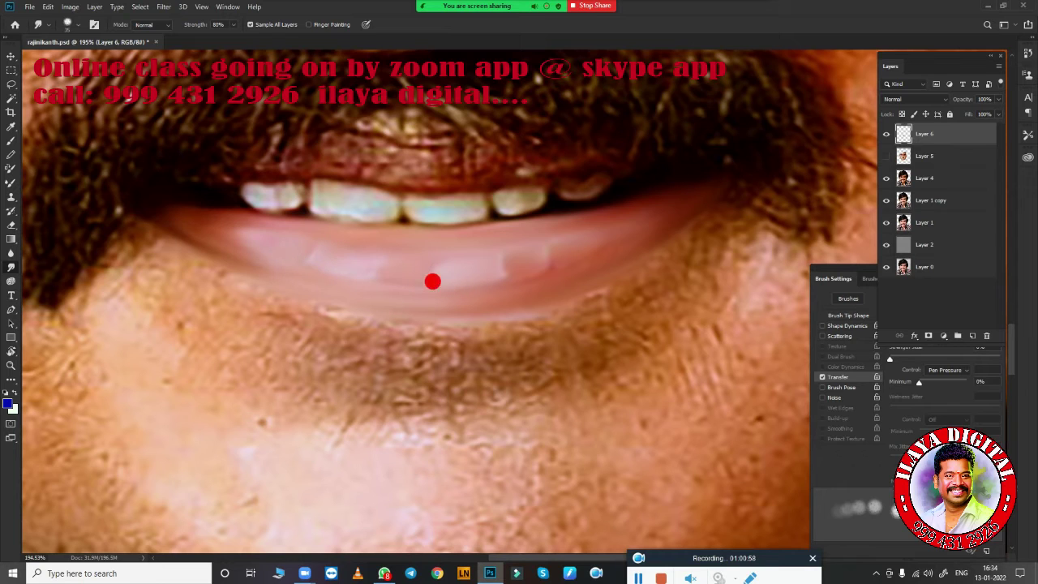
mouse_move(528, 271)
left_mouse_down()
mouse_move(605, 280)
mouse_move(696, 204)
left_mouse_up()
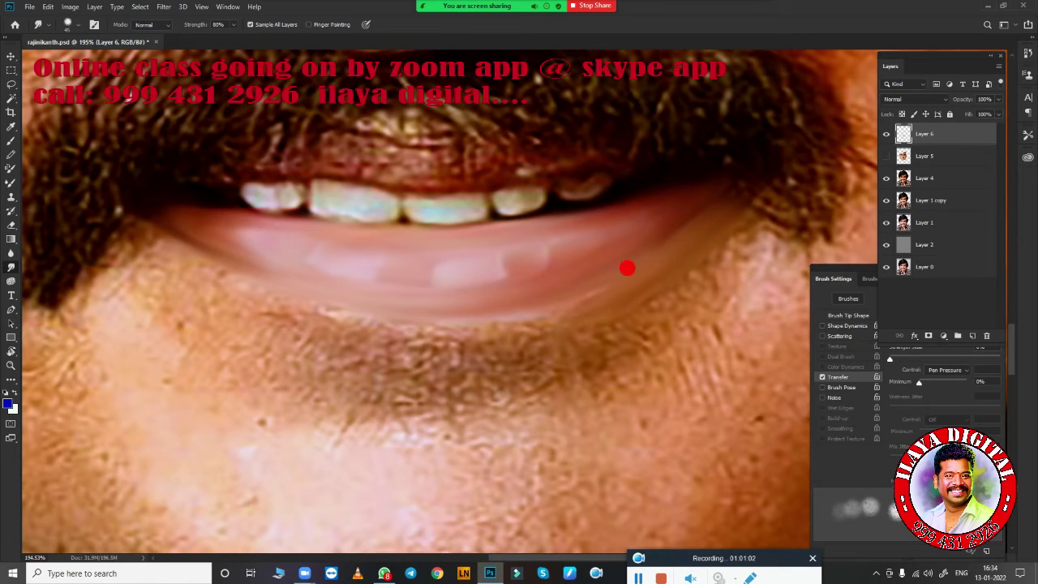
mouse_move(628, 267)
left_mouse_down()
mouse_move(396, 326)
mouse_move(466, 347)
mouse_move(394, 345)
mouse_move(491, 343)
mouse_move(657, 245)
mouse_move(324, 348)
mouse_move(121, 232)
mouse_move(246, 289)
mouse_move(540, 310)
left_mouse_up()
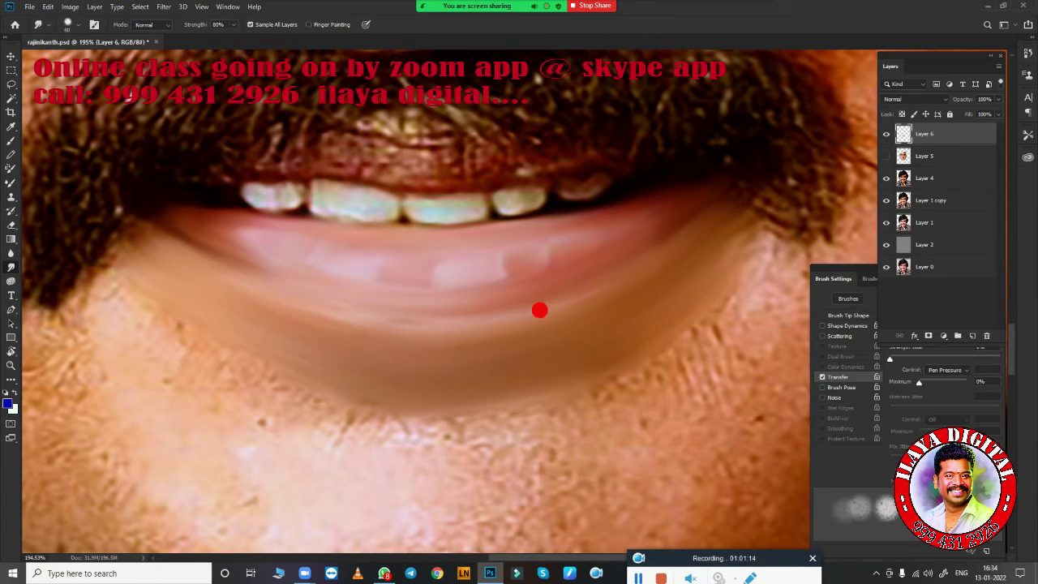
mouse_move(353, 325)
left_mouse_down()
mouse_move(424, 348)
mouse_move(364, 360)
mouse_move(303, 343)
mouse_move(269, 318)
mouse_move(678, 352)
left_mouse_up()
- Select the Eraser and toggle the painting layer's visibility to compare
scroll(678, 351, "down", 3)
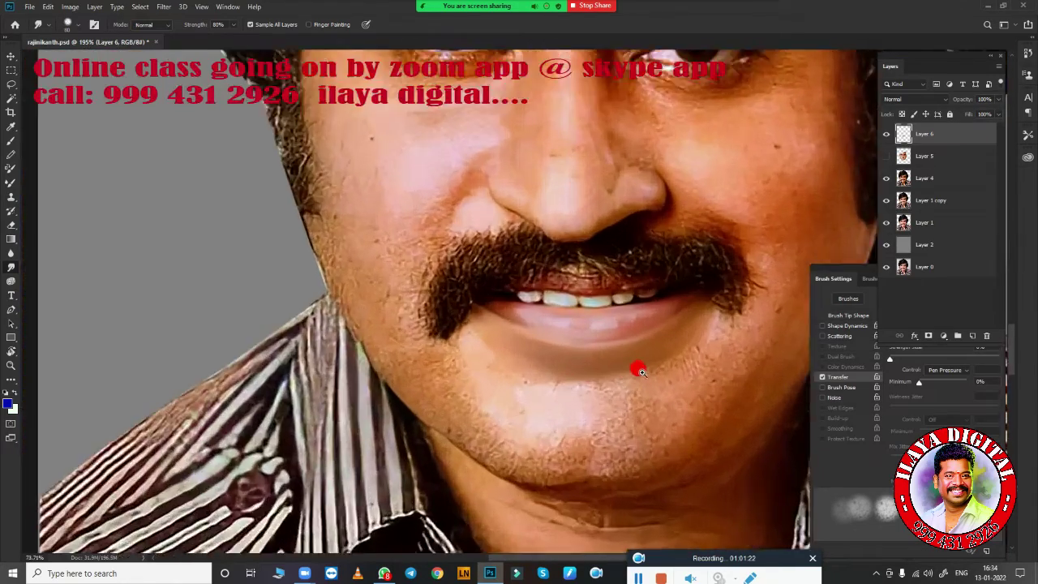
scroll(635, 365, "down", 2)
scroll(687, 336, "up", 1)
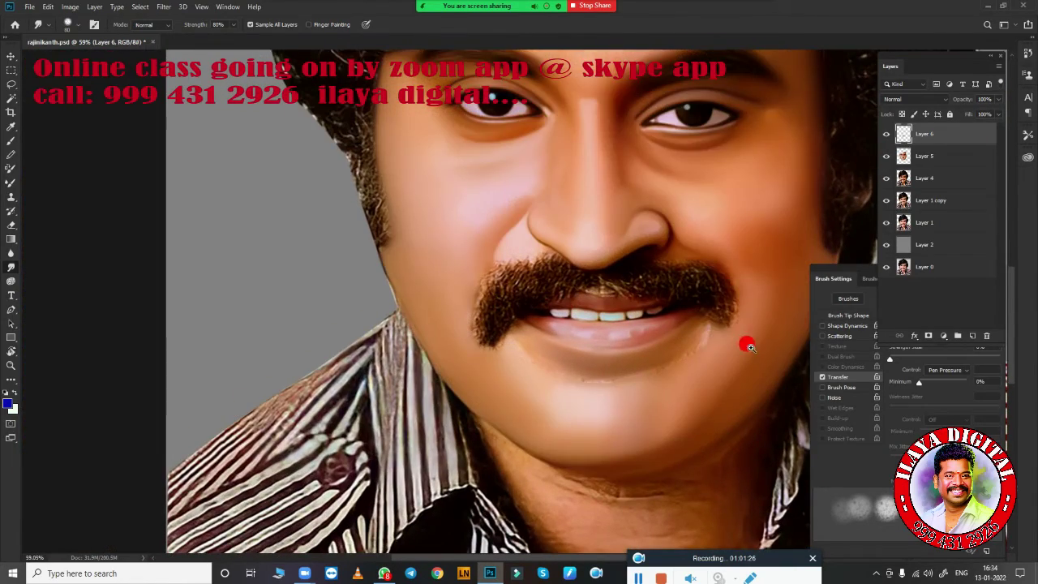
scroll(703, 308, "up", 1)
scroll(644, 284, "up", 1)
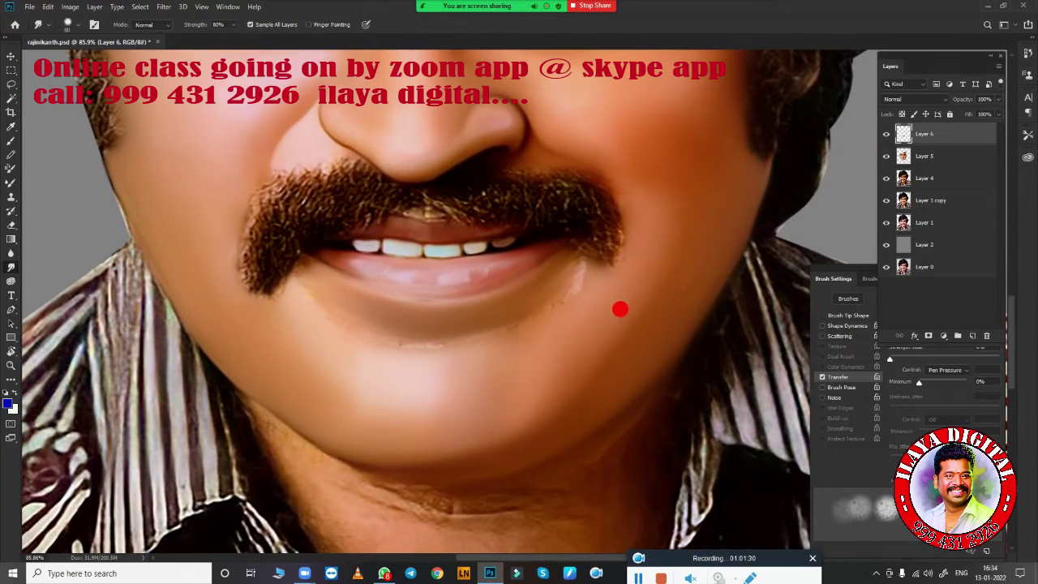
key("e")
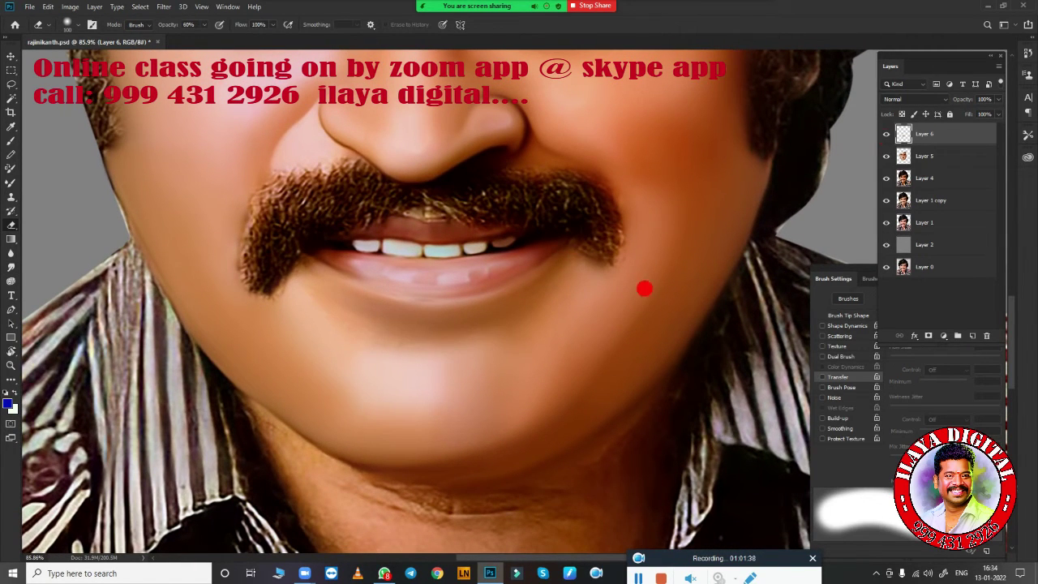
left_click(886, 134)
left_click(885, 135)
scroll(537, 306, "up", 2)
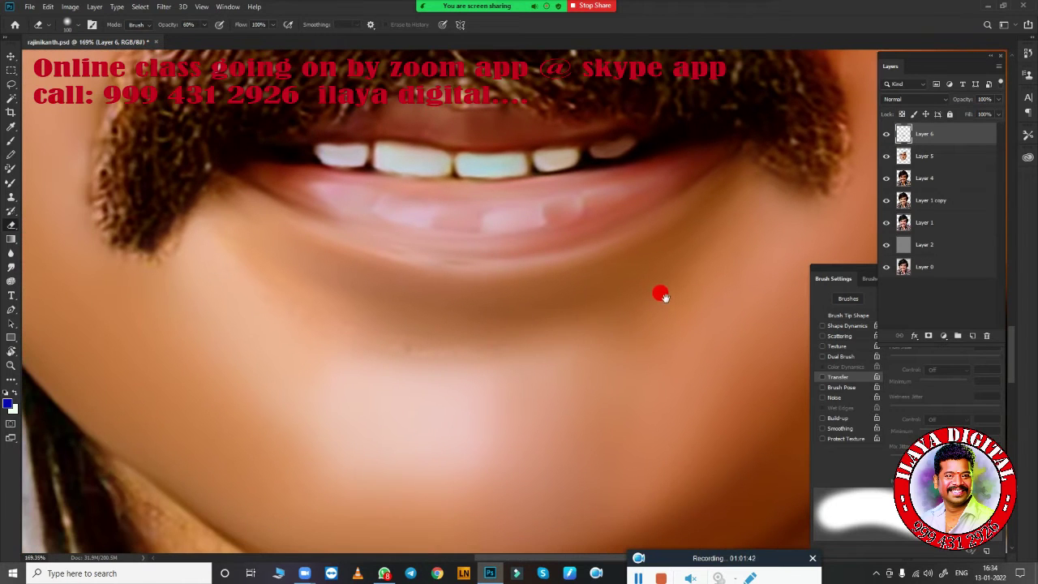
- Blend the lower lip, mouth corners and upper teeth with a small wet Mixer Brush
key("b")
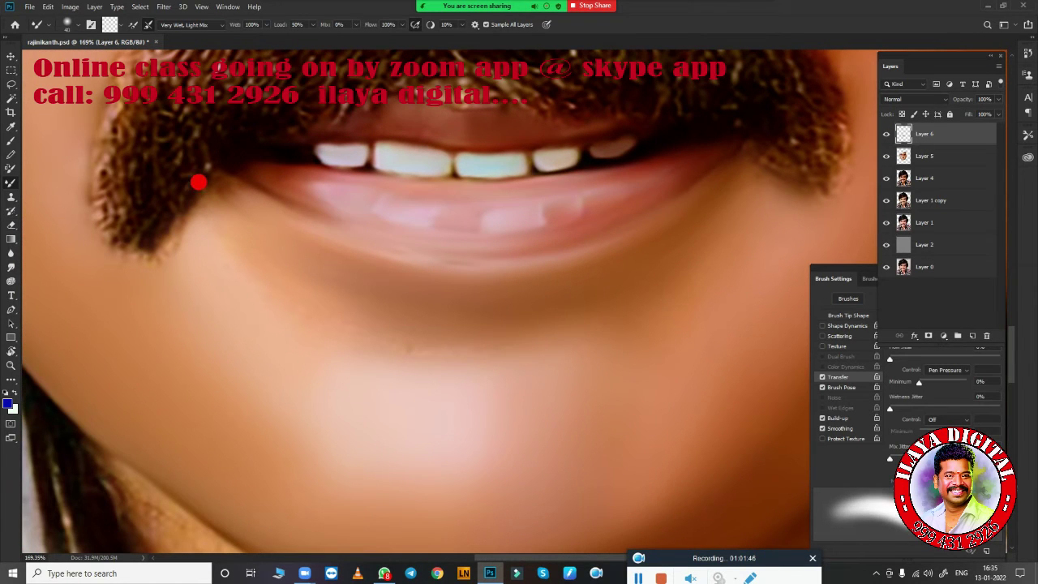
key("bracketright")
key("bracketright")
key("bracketright")
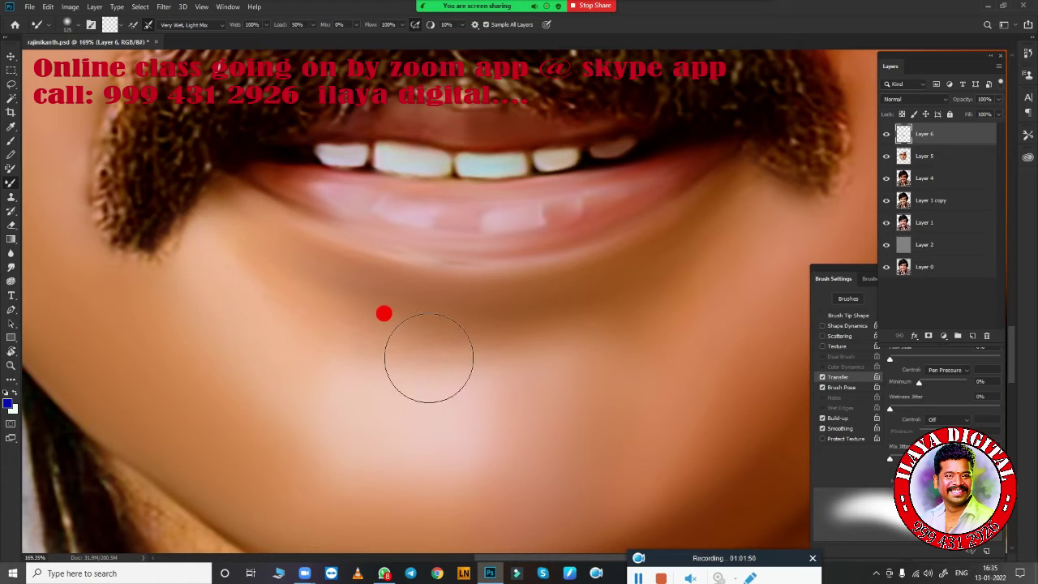
key("bracketleft")
key("bracketleft")
key("bracketleft")
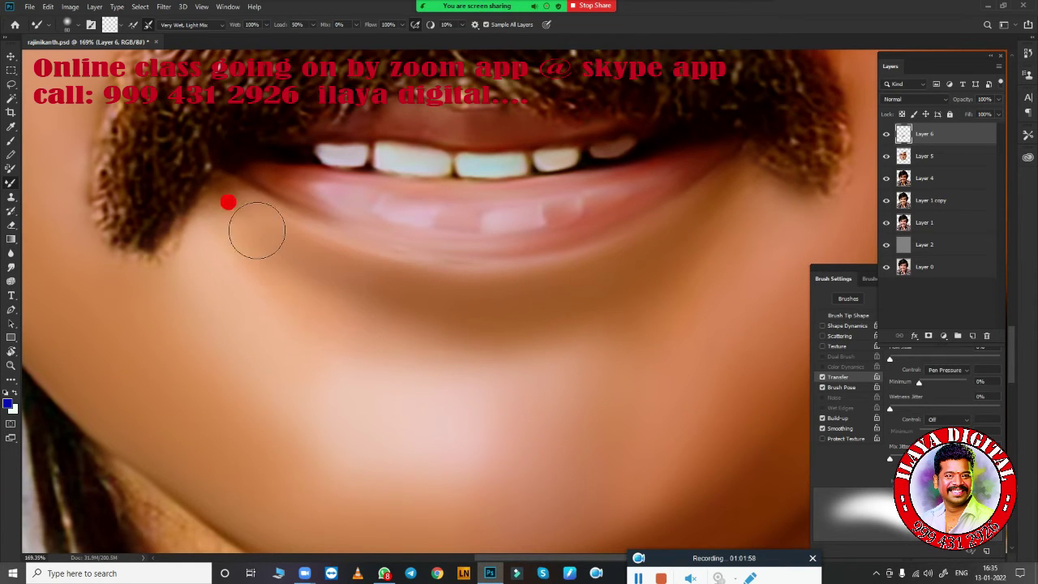
key("bracketleft")
key("bracketleft")
key("bracketleft")
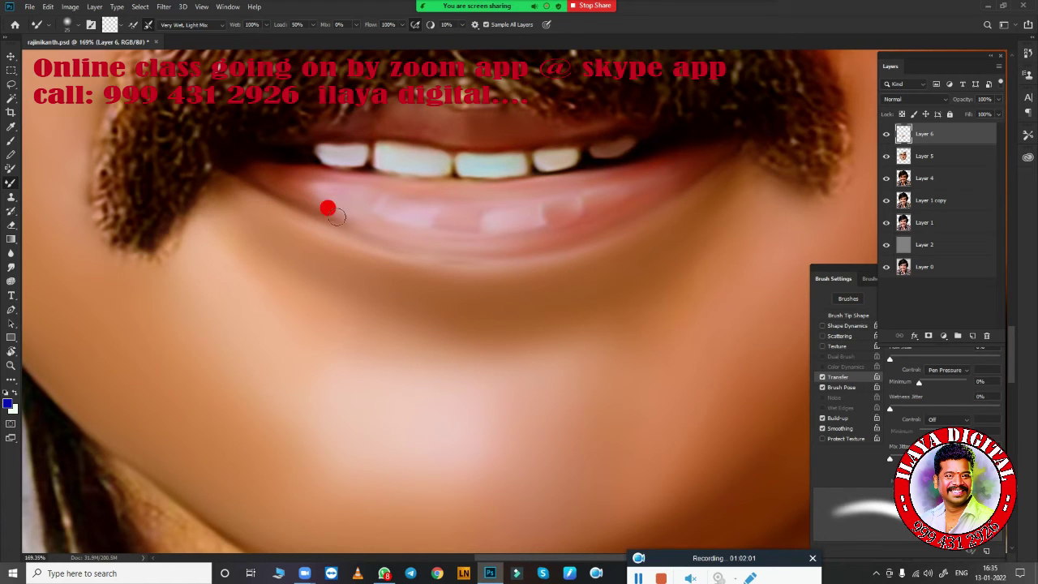
left_click_drag(327, 206, 374, 227)
mouse_move(707, 153)
left_mouse_down()
mouse_move(584, 222)
mouse_move(595, 216)
mouse_move(480, 237)
left_mouse_up()
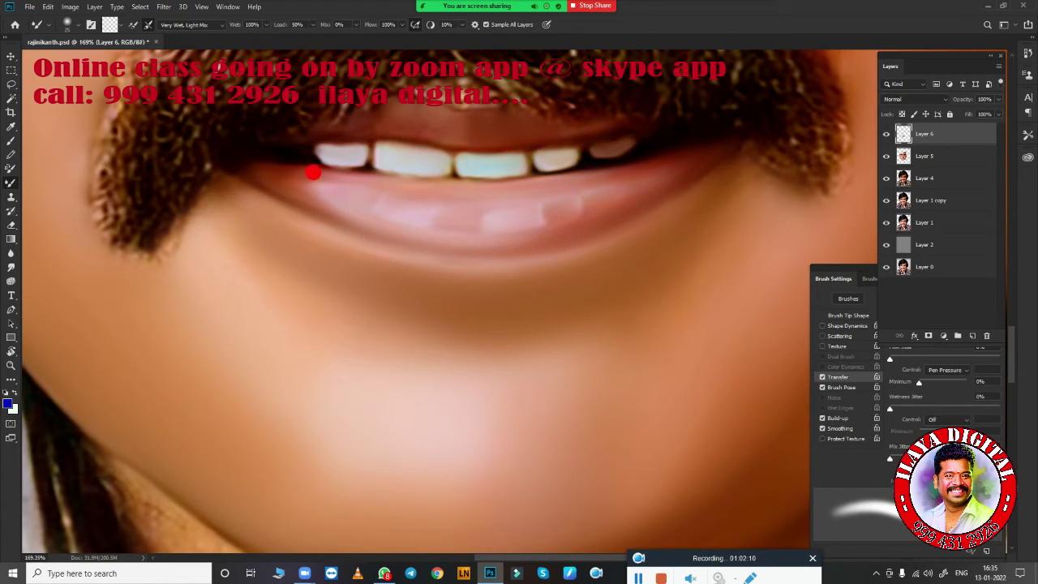
left_click_drag(313, 172, 330, 191)
left_click_drag(479, 176, 380, 154)
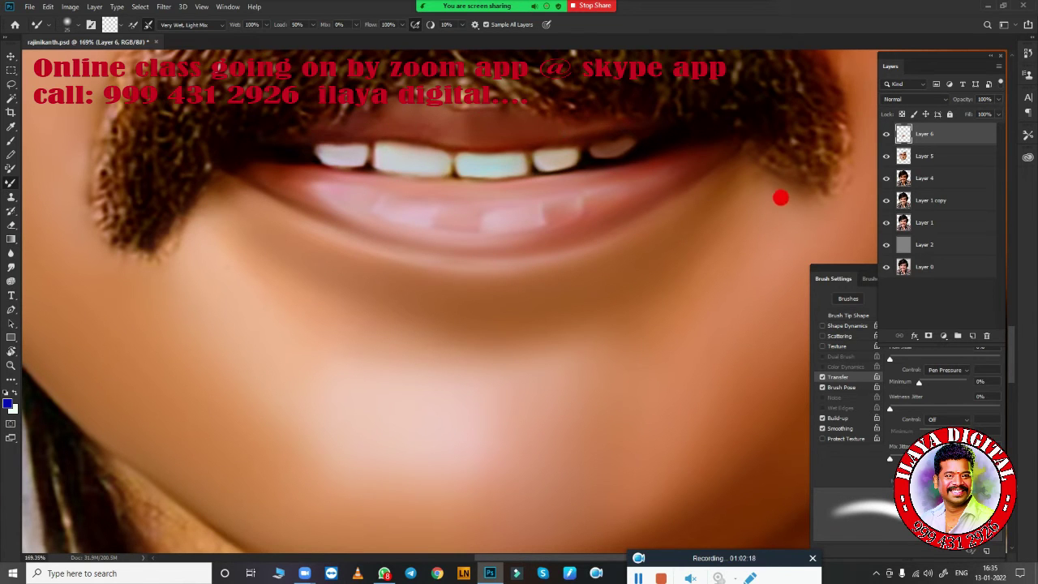
mouse_move(780, 198)
left_mouse_down()
mouse_move(690, 297)
mouse_move(741, 301)
mouse_move(561, 324)
left_mouse_up()
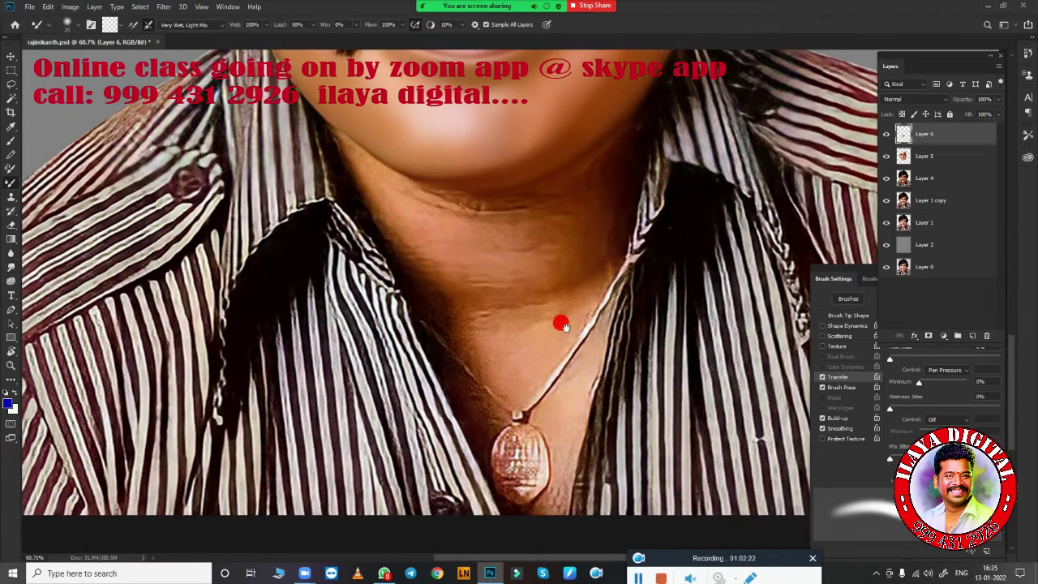
- Smudge the neck skin, under-chin shadow, necklace chain area and pendant's left edge smooth
key("r")
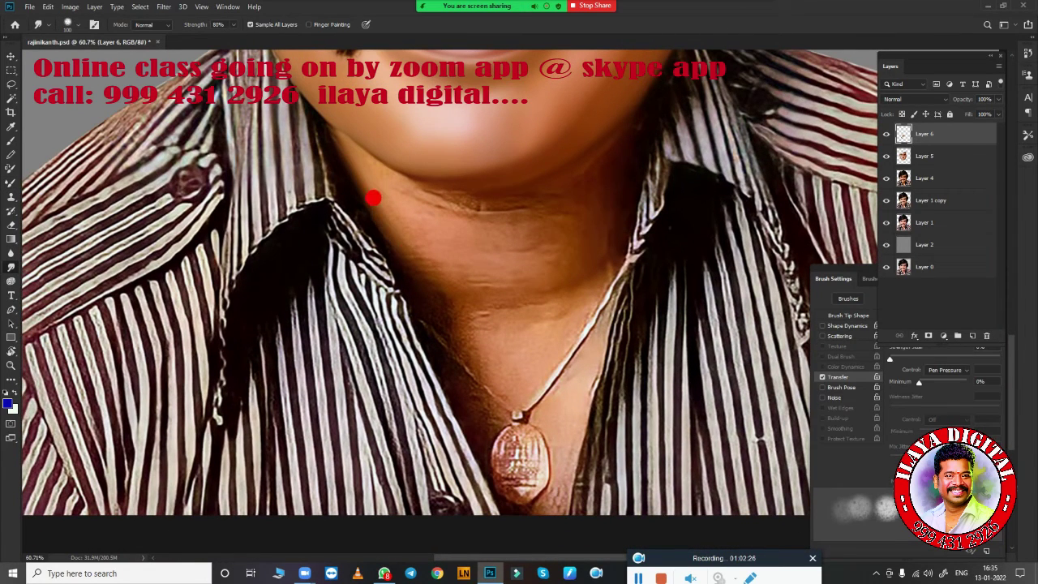
mouse_move(372, 198)
left_mouse_down()
mouse_move(431, 262)
mouse_move(512, 254)
mouse_move(346, 156)
mouse_move(450, 188)
left_mouse_up()
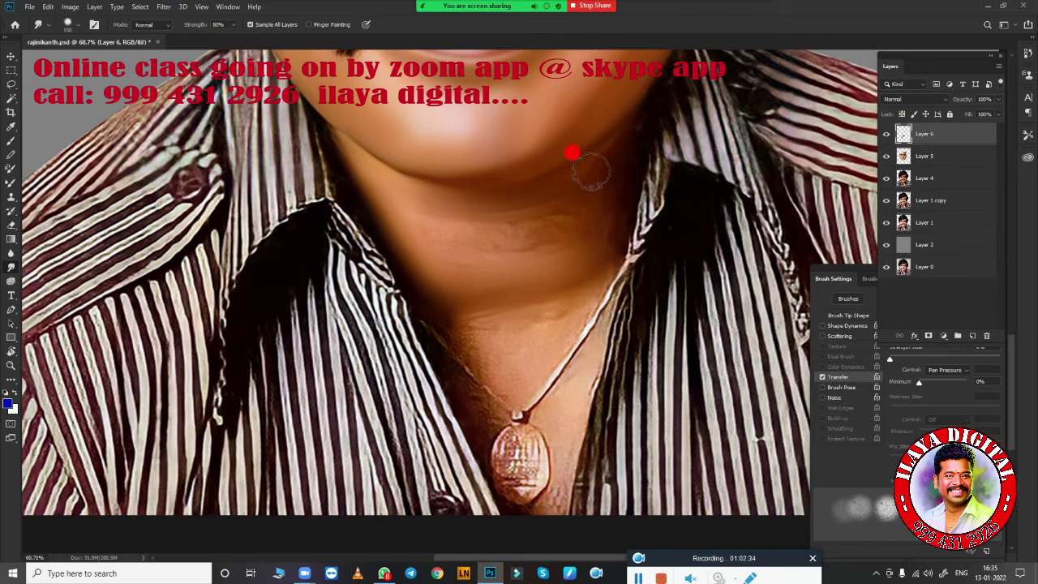
mouse_move(590, 170)
left_mouse_down()
mouse_move(616, 204)
mouse_move(603, 158)
left_mouse_up()
mouse_move(418, 217)
left_mouse_down()
mouse_move(556, 187)
mouse_move(524, 211)
mouse_move(505, 245)
mouse_move(536, 303)
mouse_move(433, 299)
mouse_move(466, 335)
mouse_move(491, 294)
mouse_move(438, 304)
mouse_move(467, 328)
left_mouse_up()
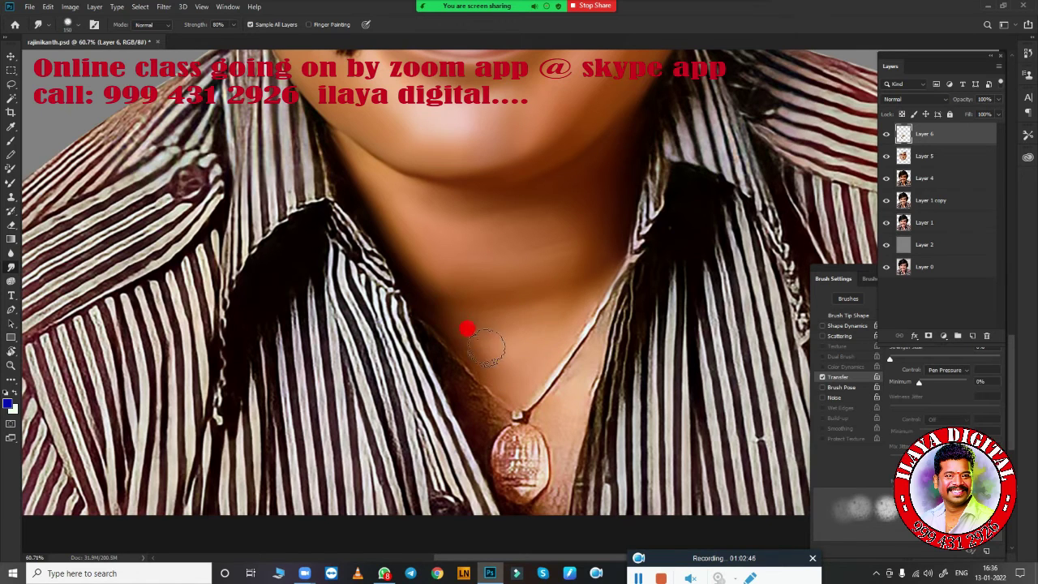
mouse_move(567, 347)
left_mouse_down()
mouse_move(532, 401)
mouse_move(562, 398)
mouse_move(467, 390)
left_mouse_up()
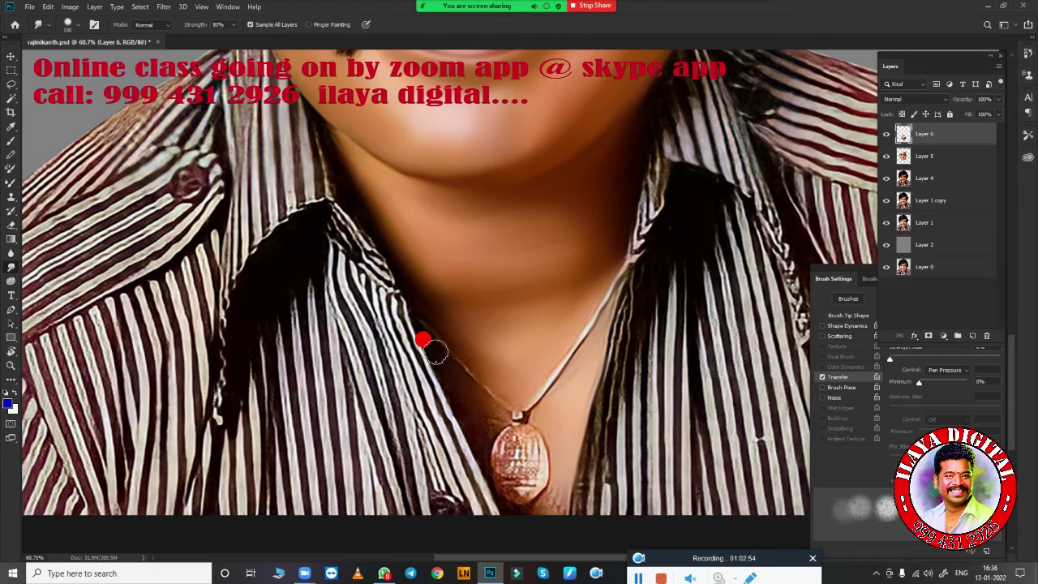
mouse_move(436, 350)
left_mouse_down()
mouse_move(463, 417)
mouse_move(450, 349)
left_mouse_up()
scroll(440, 330, "down", 3)
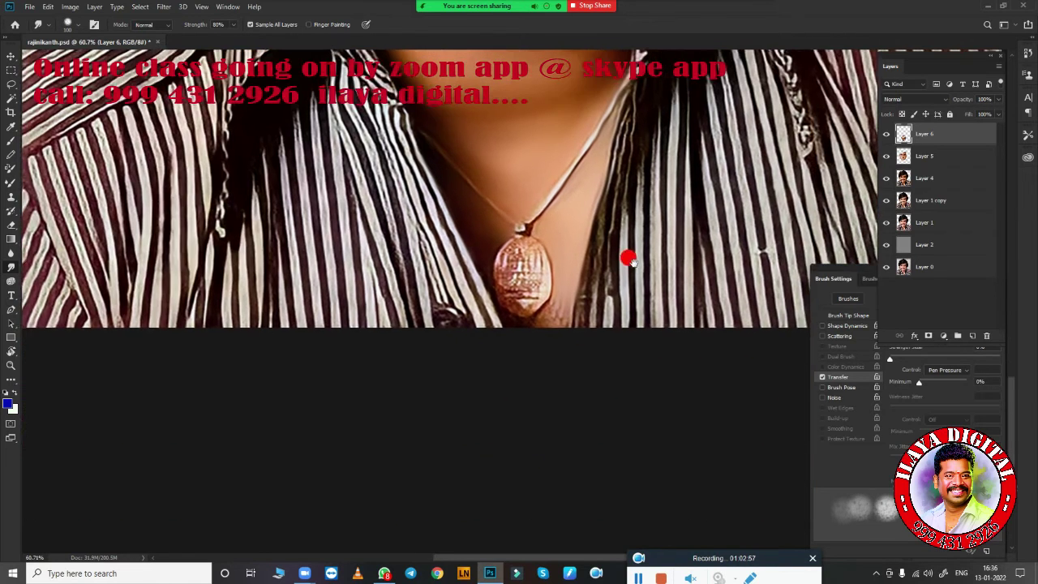
left_click_drag(516, 328, 505, 270)
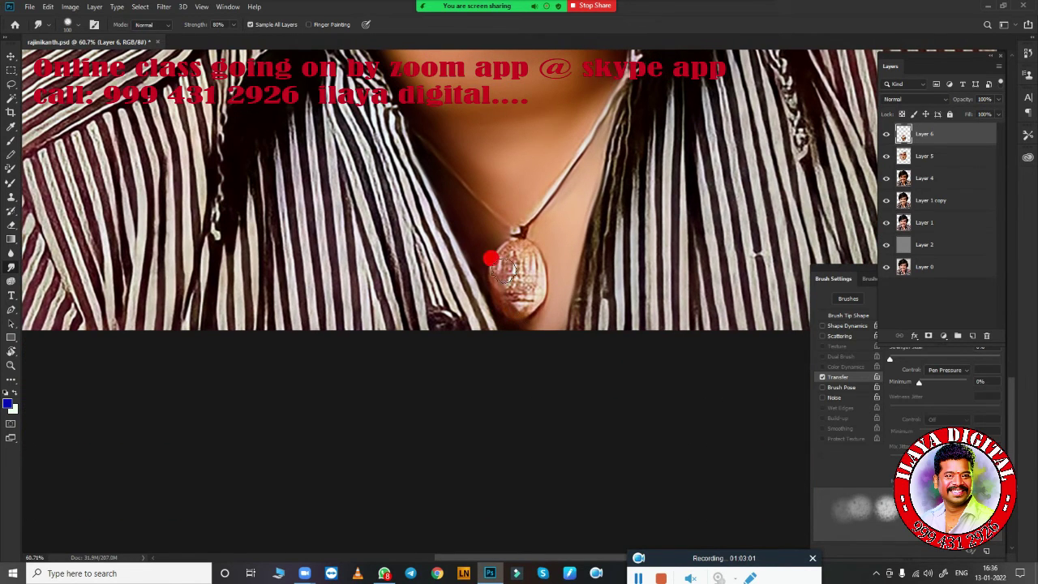
scroll(534, 296, "down", 2)
scroll(546, 243, "up", 3)
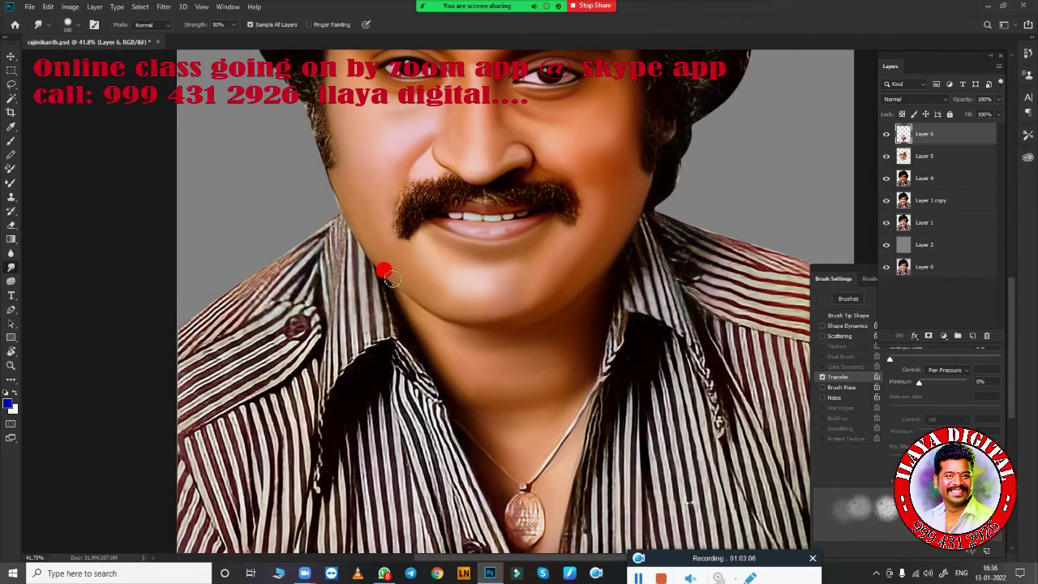
- Merge Layer 5 with Layer 6 and add a new empty layer on top
scroll(470, 363, "down", 2)
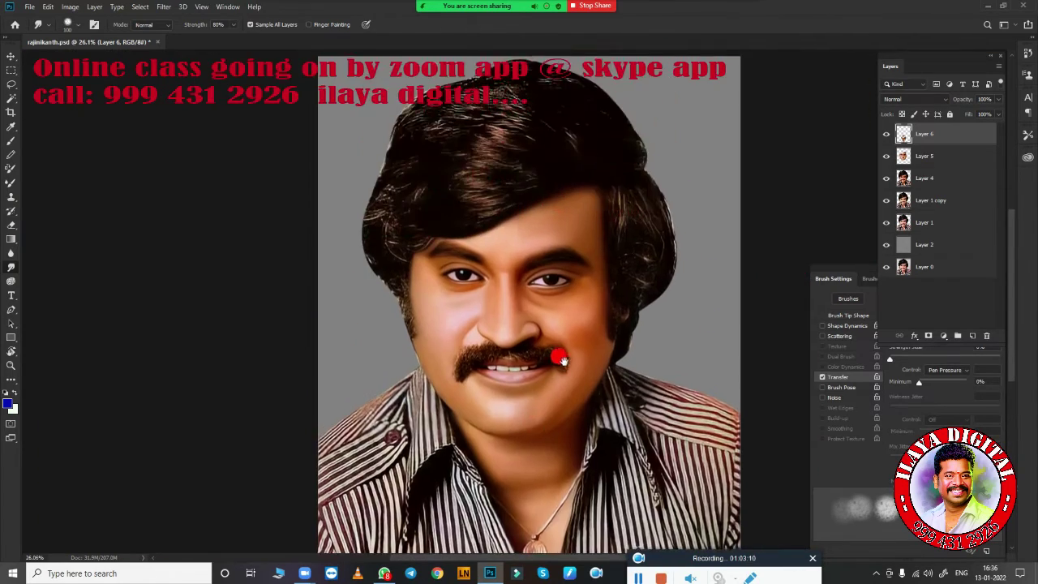
scroll(556, 352, "up", 3)
scroll(618, 341, "up", 2)
left_click(941, 155, "shift")
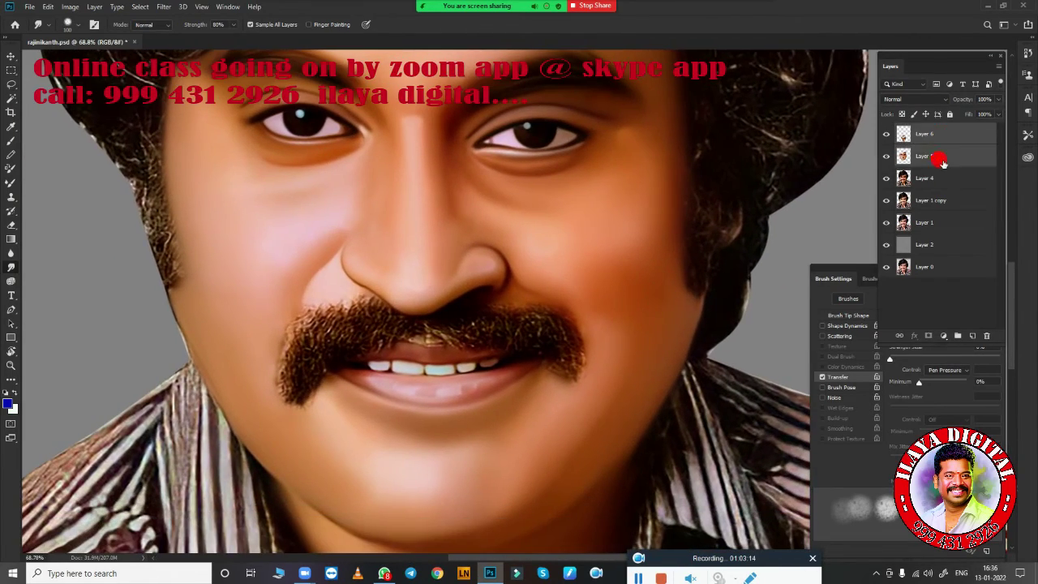
key("ctrl+e")
left_click(976, 335)
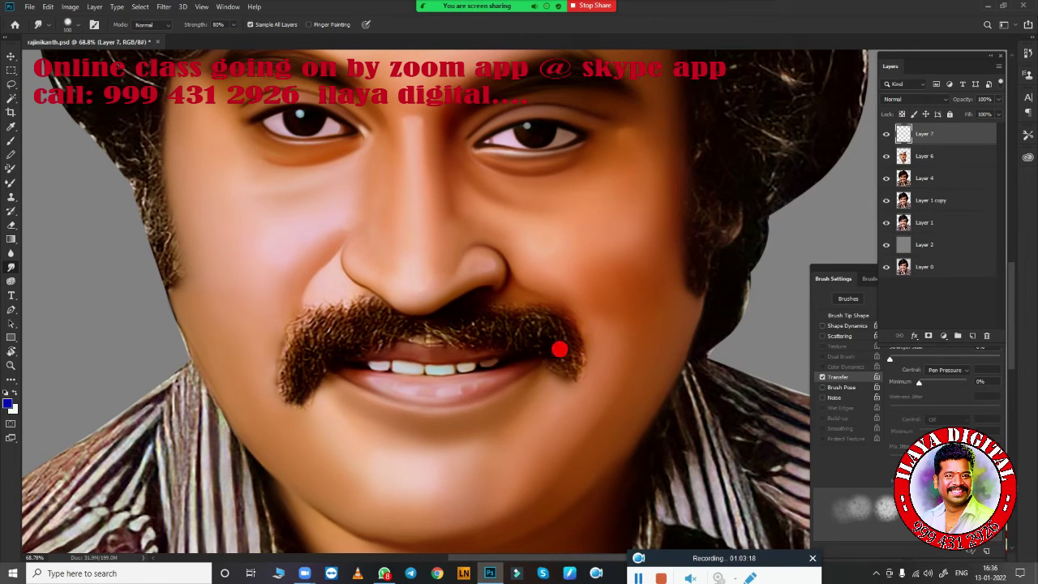
- Smudge the mustache's top, left and lower edges into soft strands at 80% strength
scroll(559, 350, "up", 2)
scroll(524, 346, "up", 2)
scroll(600, 317, "up", 1)
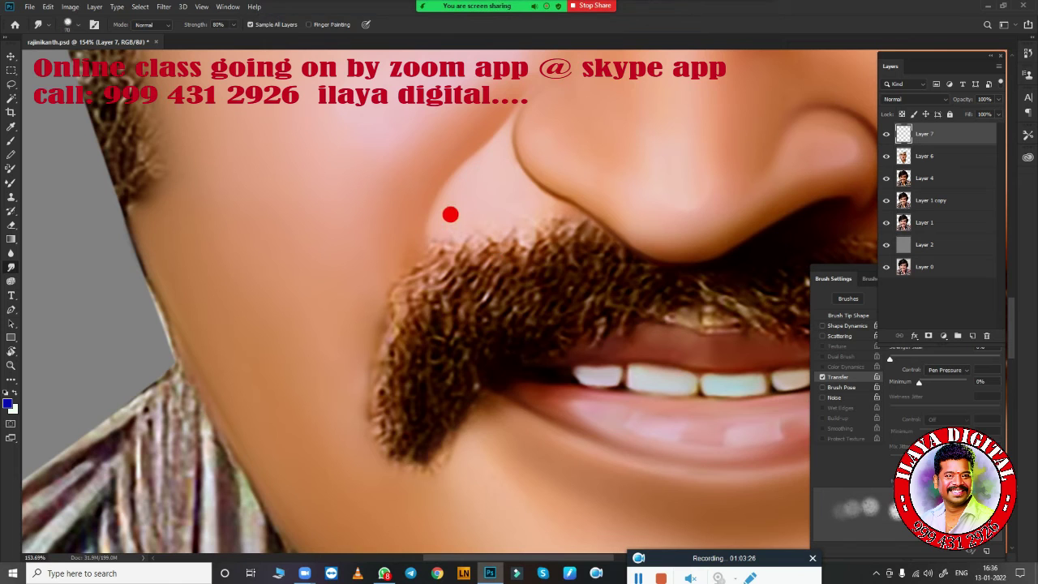
mouse_move(422, 249)
left_mouse_down()
mouse_move(475, 222)
mouse_move(495, 222)
mouse_move(519, 255)
mouse_move(573, 241)
left_mouse_up()
left_click_drag(604, 273, 649, 285)
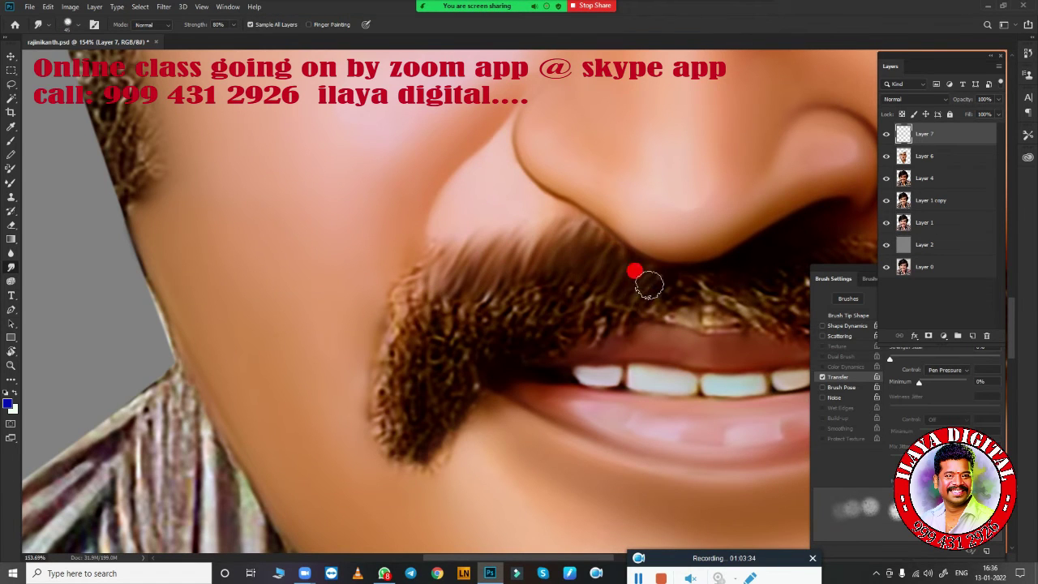
mouse_move(416, 300)
left_mouse_down()
mouse_move(400, 298)
mouse_move(381, 439)
mouse_move(400, 456)
mouse_move(432, 386)
mouse_move(471, 405)
left_mouse_up()
mouse_move(507, 325)
left_mouse_down()
mouse_move(609, 330)
mouse_move(665, 306)
left_mouse_up()
left_click_drag(443, 398, 421, 406)
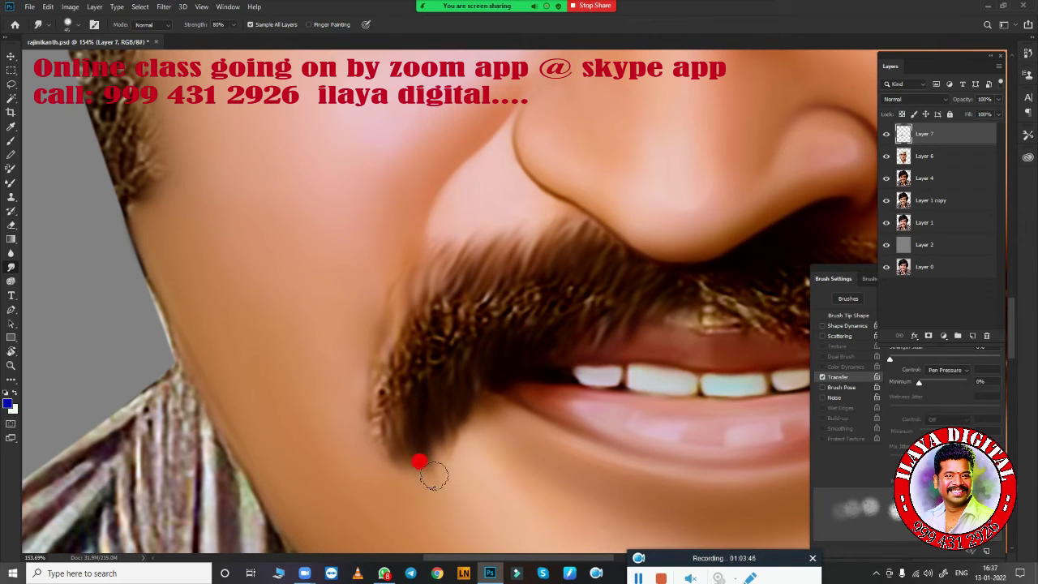
mouse_move(418, 461)
left_mouse_down()
mouse_move(429, 341)
mouse_move(376, 422)
mouse_move(503, 279)
mouse_move(532, 315)
mouse_move(637, 322)
left_mouse_up()
- Smooth the mustache's centre and upper right edge into soft painted strands
left_click_drag(717, 373, 368, 391)
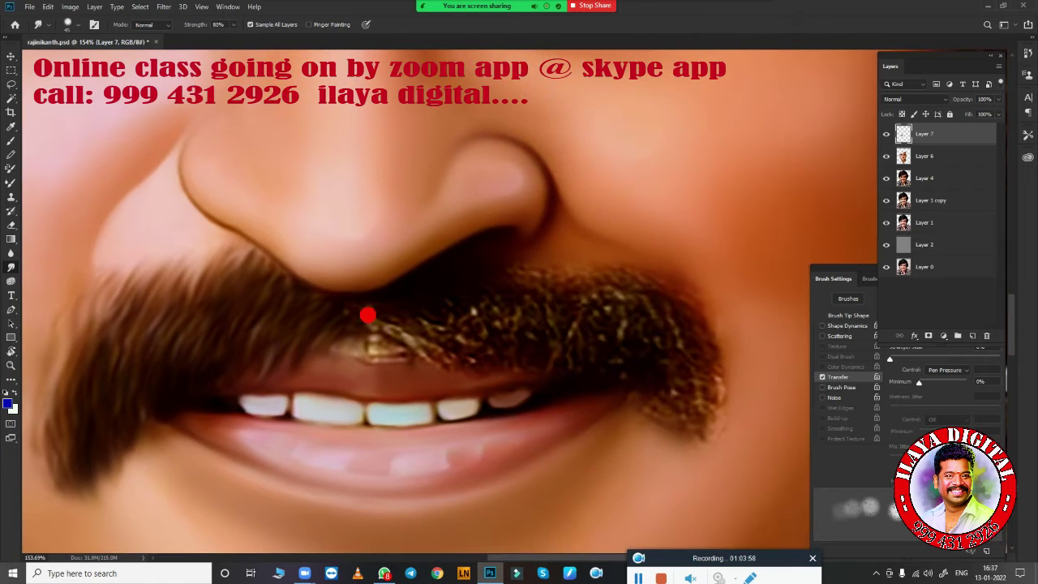
mouse_move(365, 313)
left_mouse_down()
mouse_move(381, 331)
mouse_move(346, 335)
mouse_move(435, 348)
mouse_move(471, 338)
mouse_move(667, 396)
mouse_move(686, 362)
mouse_move(723, 394)
mouse_move(645, 374)
left_mouse_up()
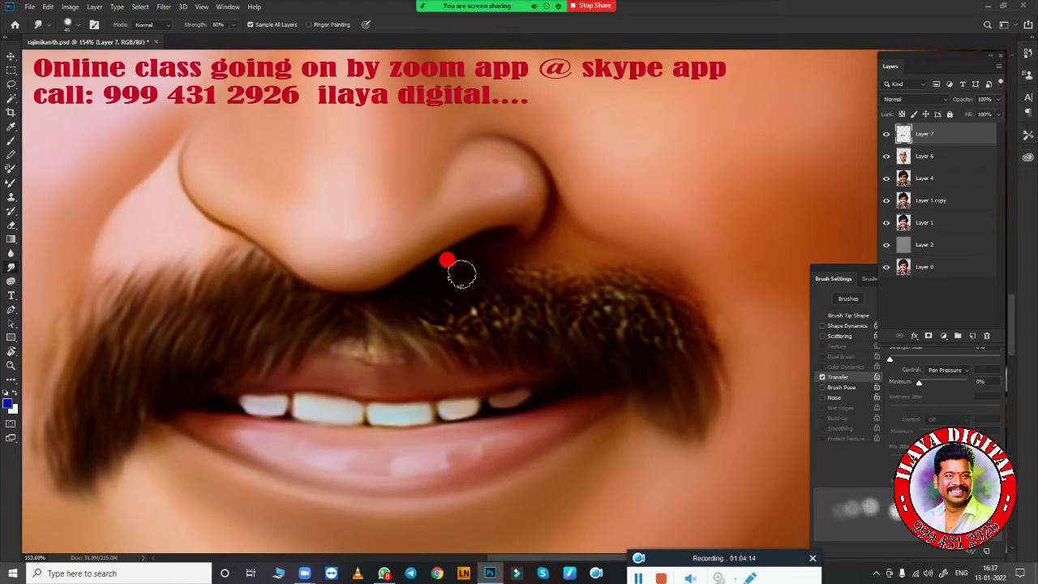
mouse_move(461, 275)
left_mouse_down()
mouse_move(544, 299)
mouse_move(549, 257)
mouse_move(656, 316)
mouse_move(700, 354)
mouse_move(600, 303)
mouse_move(543, 319)
mouse_move(447, 298)
mouse_move(465, 357)
left_mouse_up()
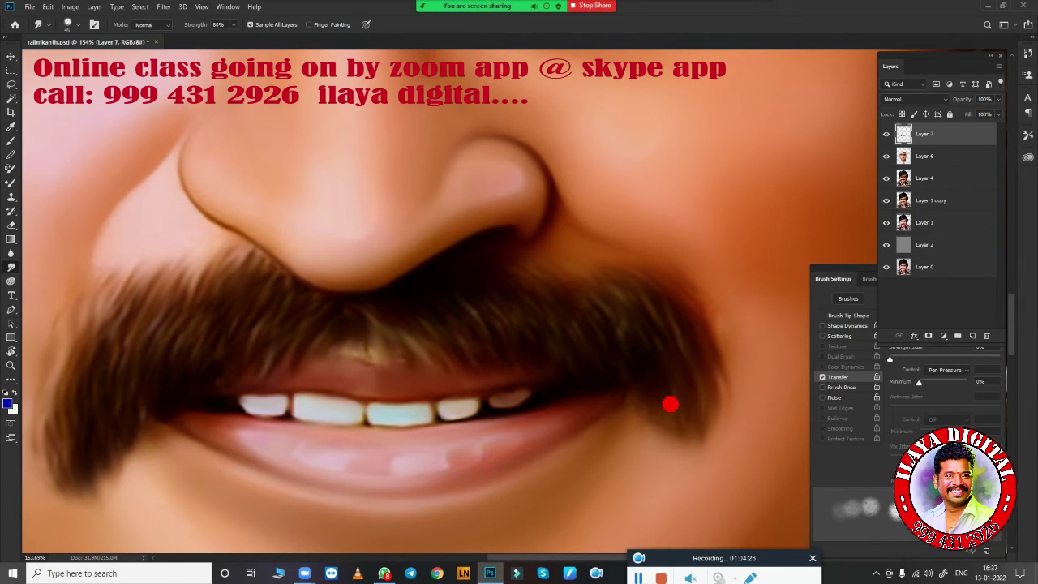
scroll(670, 404, "down", 5)
scroll(639, 327, "up", 3)
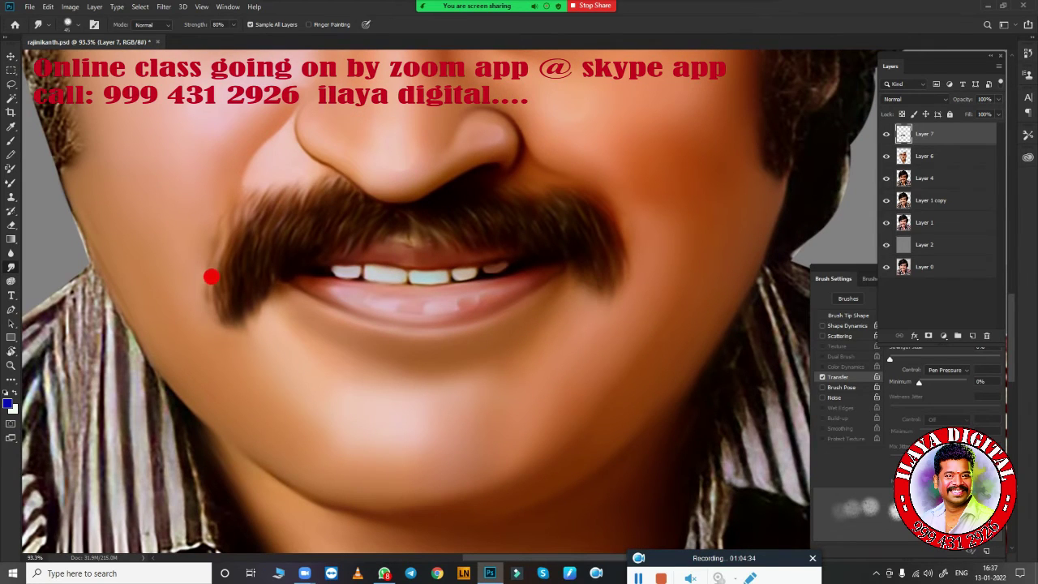
scroll(624, 401, "down", 3)
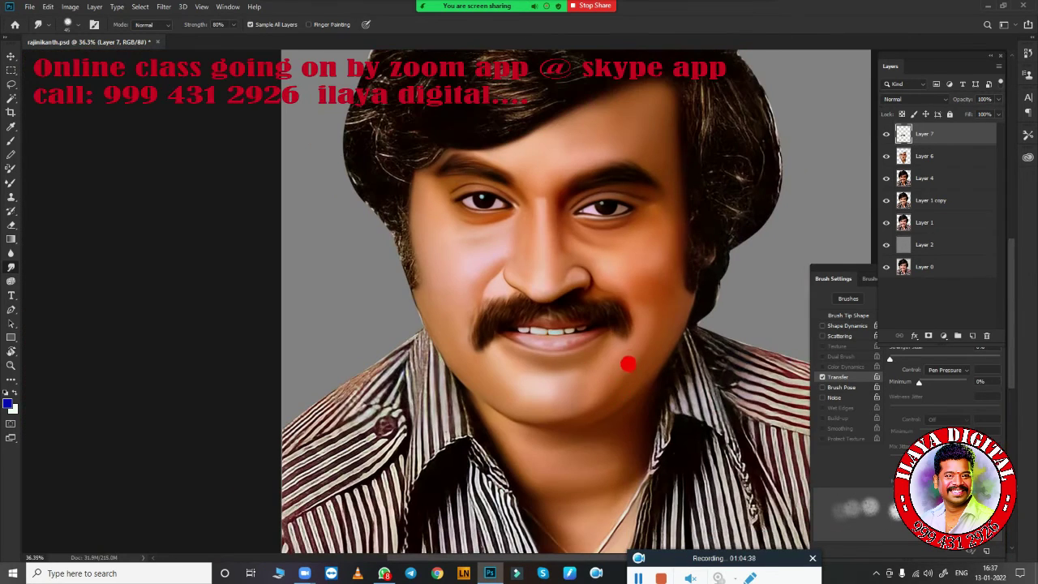
- Smudge the stray white strands along the side hair edge beside the cheek
scroll(628, 364, "up", 2)
scroll(560, 354, "up", 2)
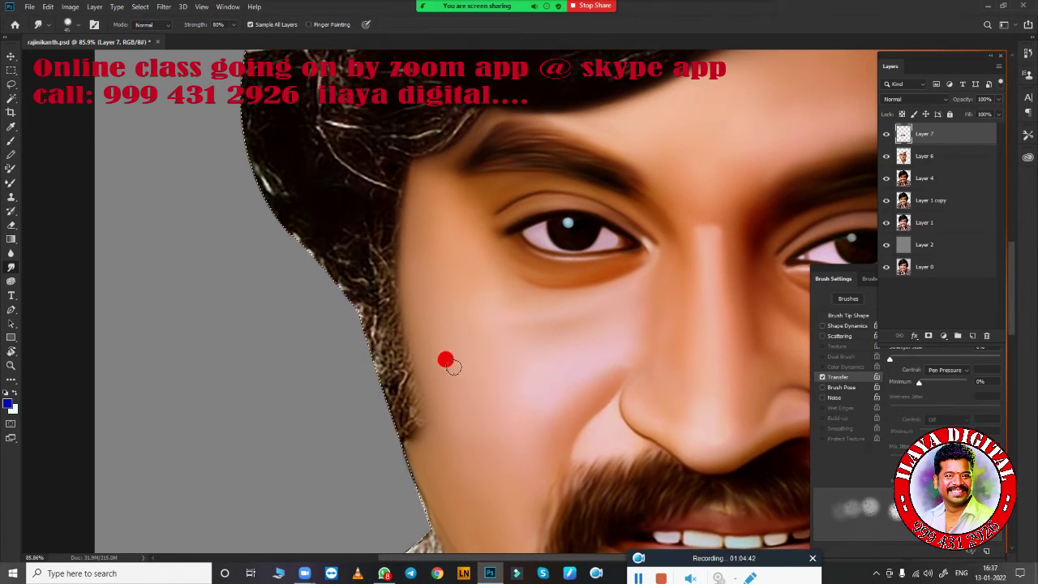
scroll(446, 360, "up", 2)
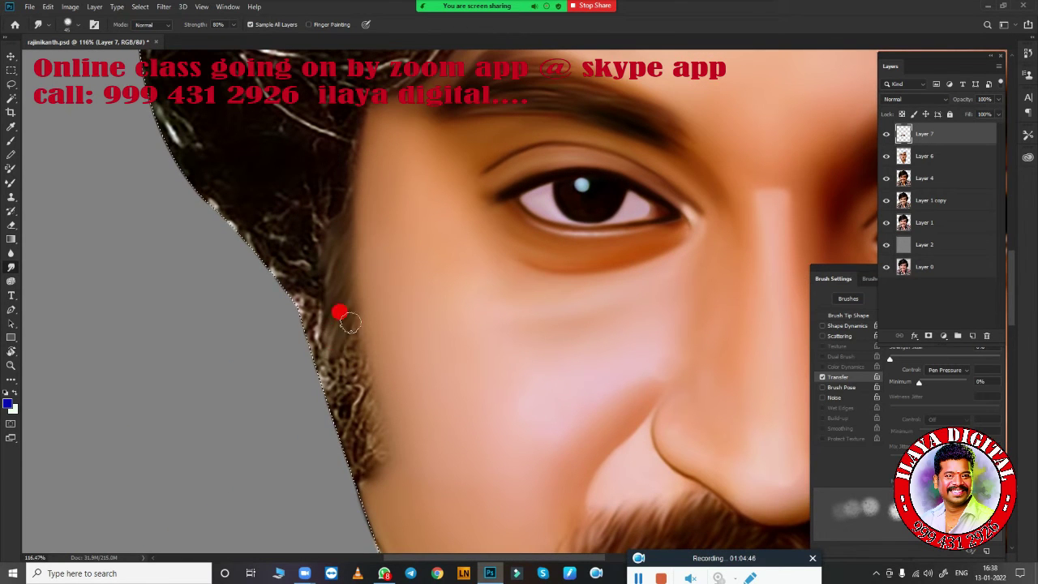
mouse_move(349, 323)
left_mouse_down()
mouse_move(345, 391)
mouse_move(378, 424)
mouse_move(322, 241)
mouse_move(304, 296)
mouse_move(348, 385)
left_mouse_up()
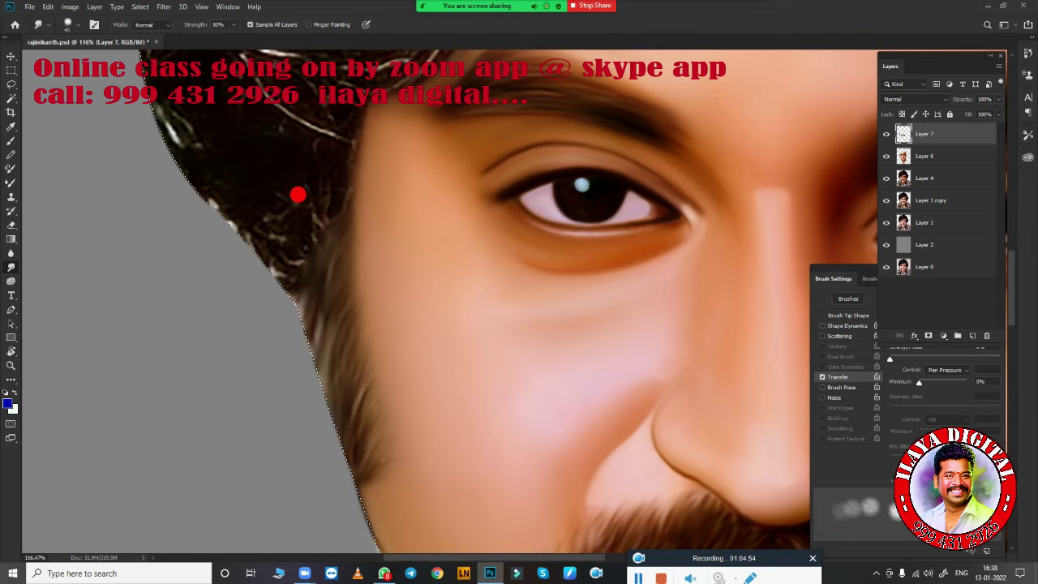
mouse_move(298, 195)
left_mouse_down()
mouse_move(270, 283)
mouse_move(260, 276)
mouse_move(292, 255)
mouse_move(297, 324)
left_mouse_up()
scroll(401, 378, "down", 3)
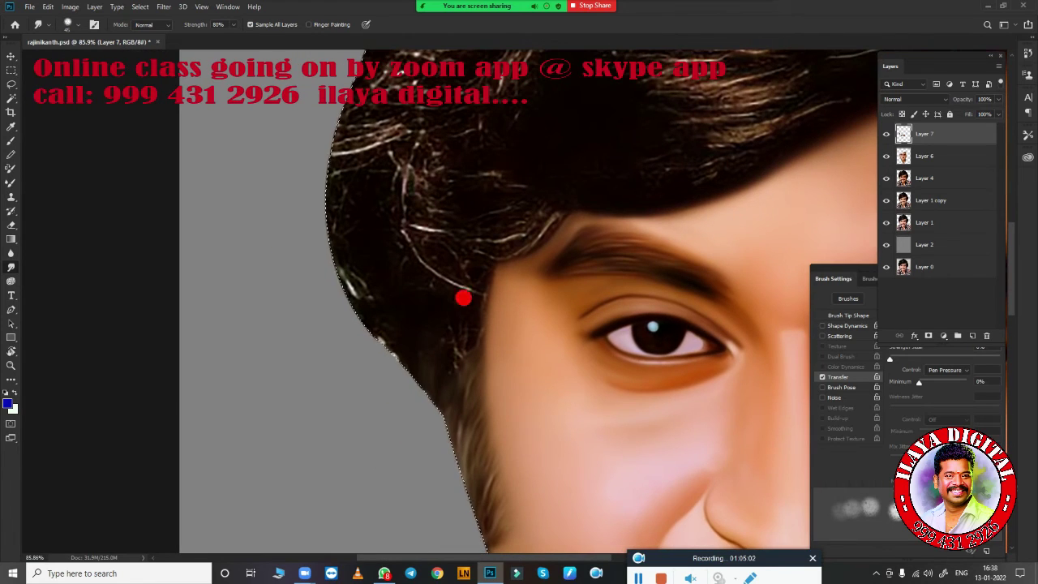
left_click_drag(462, 298, 456, 313)
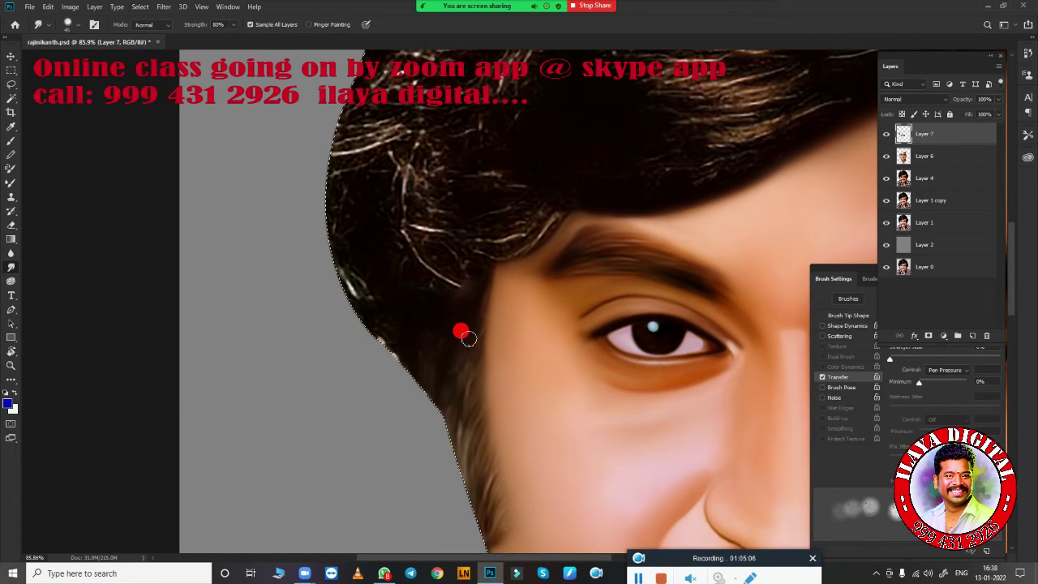
mouse_move(370, 281)
left_mouse_down()
mouse_move(354, 258)
mouse_move(360, 317)
mouse_move(381, 334)
mouse_move(361, 493)
left_mouse_up()
- Blend the hair above the hairline and sweep the bright top strands into smooth curves
scroll(348, 481, "down", 5)
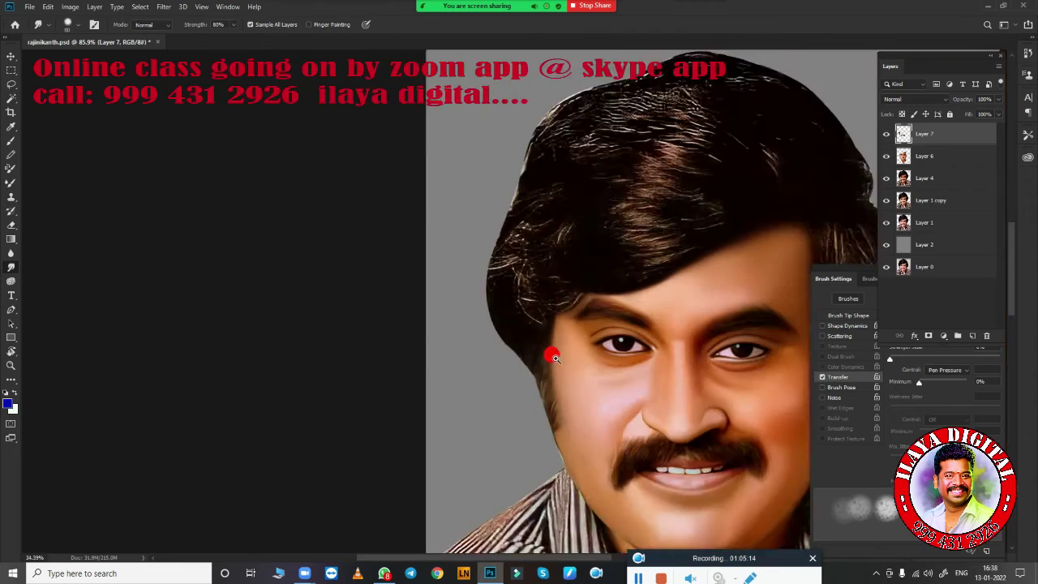
scroll(552, 352, "up", 2)
scroll(560, 341, "up", 1)
scroll(528, 317, "up", 1)
left_click_drag(431, 415, 312, 370)
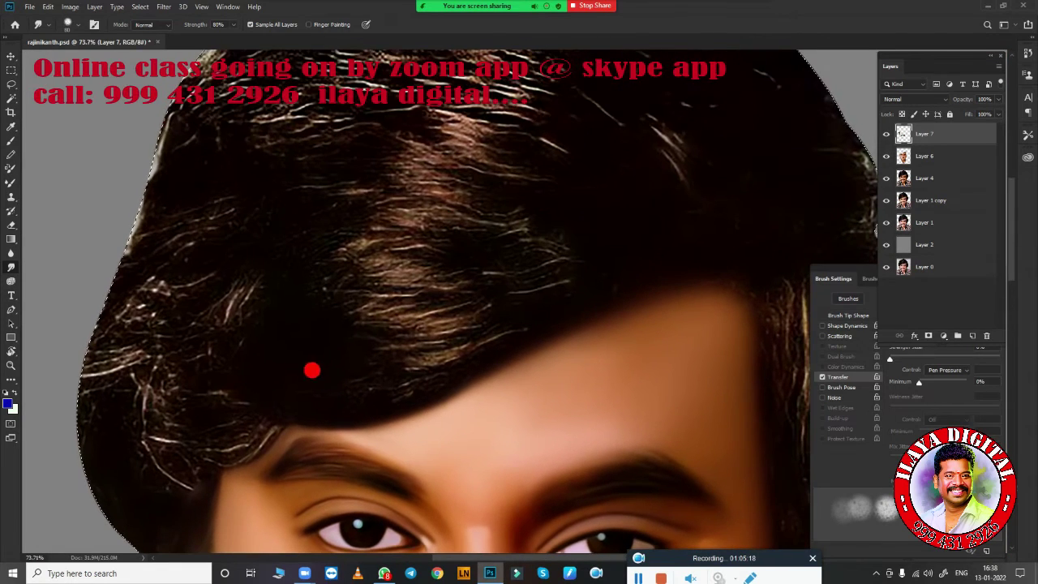
mouse_move(478, 361)
left_mouse_down()
mouse_move(317, 355)
mouse_move(486, 317)
mouse_move(317, 289)
mouse_move(324, 331)
mouse_move(466, 354)
mouse_move(406, 282)
mouse_move(442, 266)
mouse_move(446, 217)
mouse_move(498, 203)
mouse_move(486, 132)
mouse_move(525, 113)
mouse_move(411, 126)
mouse_move(319, 229)
mouse_move(341, 270)
mouse_move(456, 301)
left_mouse_up()
scroll(522, 307, "up", 3)
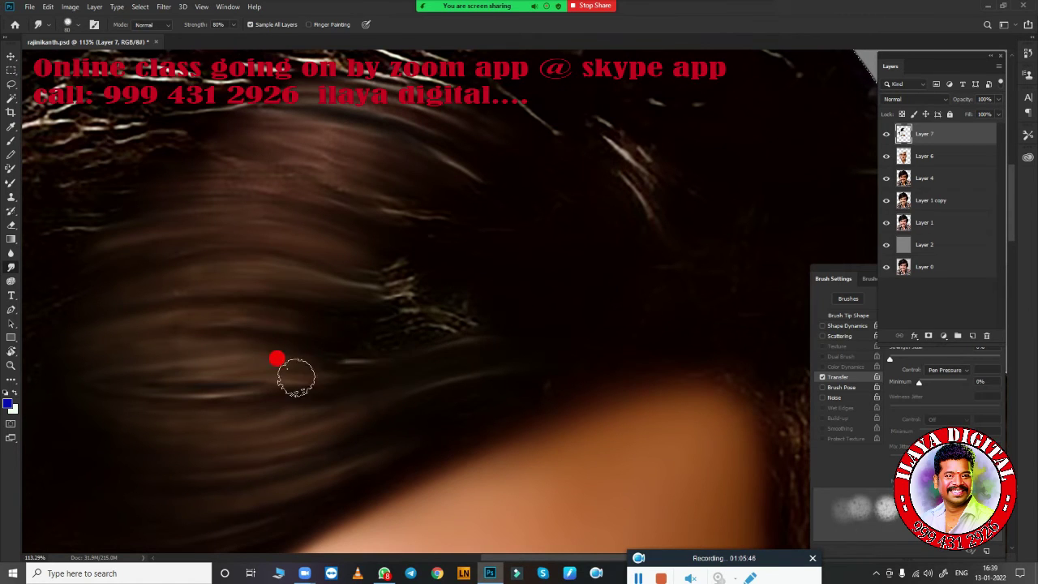
mouse_move(278, 359)
left_mouse_down()
mouse_move(373, 313)
mouse_move(485, 280)
left_mouse_up()
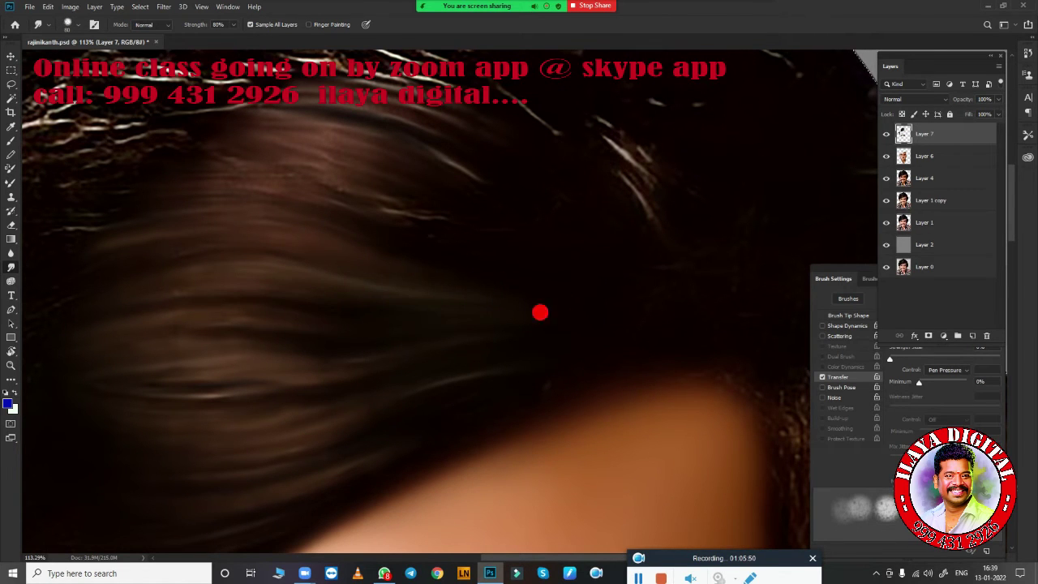
scroll(429, 406, "up", 3)
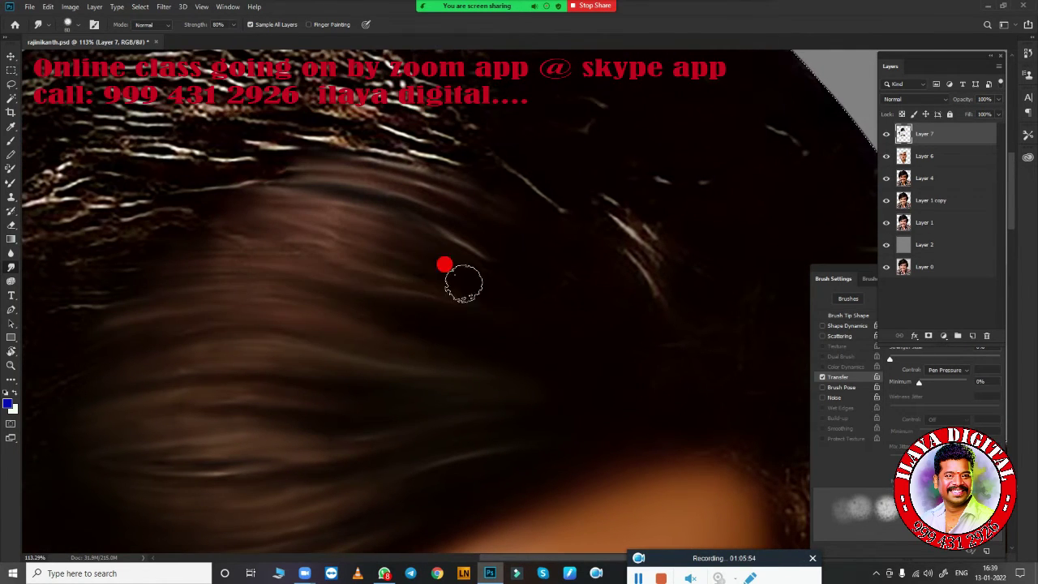
mouse_move(654, 343)
left_mouse_down()
mouse_move(494, 162)
mouse_move(676, 234)
left_mouse_up()
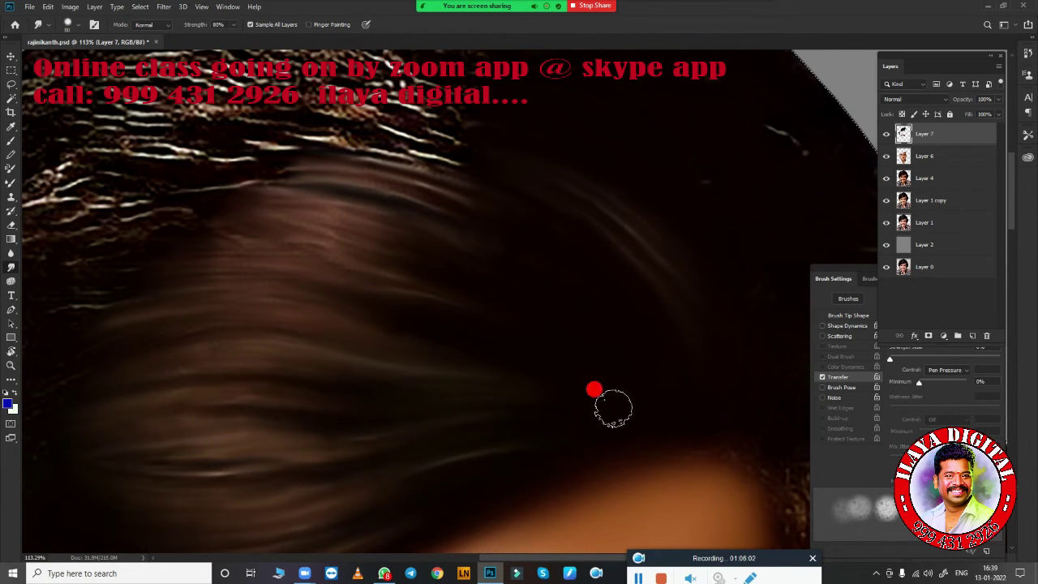
mouse_move(630, 375)
left_mouse_down()
mouse_move(551, 236)
mouse_move(579, 268)
mouse_move(612, 410)
mouse_move(645, 408)
mouse_move(335, 278)
mouse_move(299, 319)
mouse_move(278, 276)
mouse_move(157, 324)
mouse_move(169, 287)
left_mouse_up()
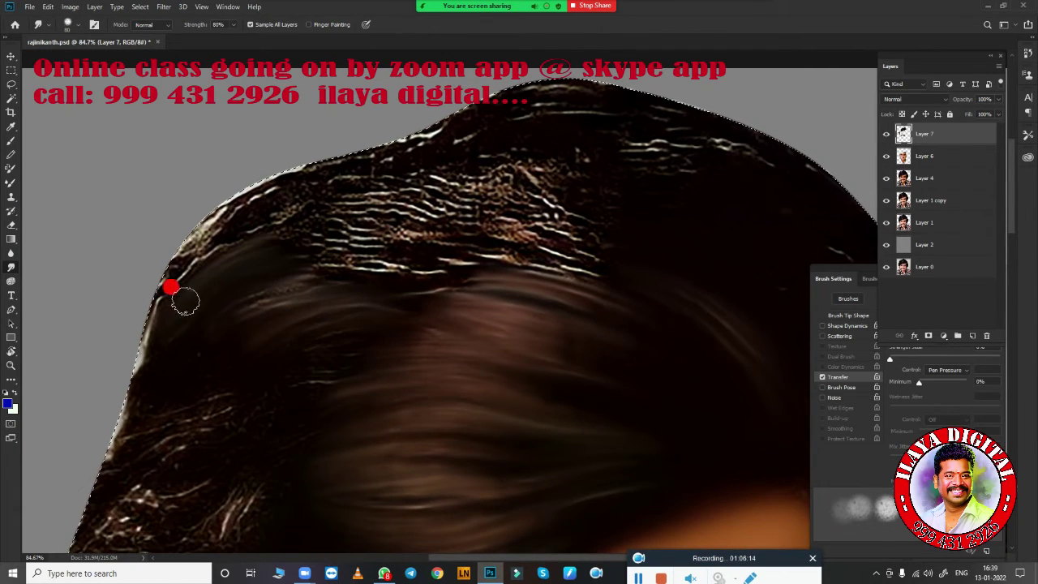
- At 90% smudge strength, smooth the white-flecked streaks across the hair top and right edge
key("9")
mouse_move(308, 327)
left_mouse_down()
mouse_move(340, 252)
mouse_move(256, 233)
mouse_move(283, 220)
mouse_move(300, 313)
mouse_move(394, 332)
mouse_move(440, 243)
mouse_move(538, 239)
mouse_move(489, 203)
mouse_move(348, 189)
mouse_move(424, 267)
mouse_move(427, 311)
mouse_move(358, 335)
mouse_move(254, 308)
mouse_move(332, 240)
mouse_move(295, 224)
mouse_move(185, 267)
mouse_move(316, 325)
mouse_move(394, 290)
mouse_move(481, 317)
mouse_move(482, 268)
mouse_move(583, 265)
mouse_move(479, 259)
left_mouse_up()
scroll(394, 331, "up", 2)
scroll(394, 332, "right", 3)
mouse_move(600, 354)
left_mouse_down()
mouse_move(526, 260)
mouse_move(209, 197)
left_mouse_up()
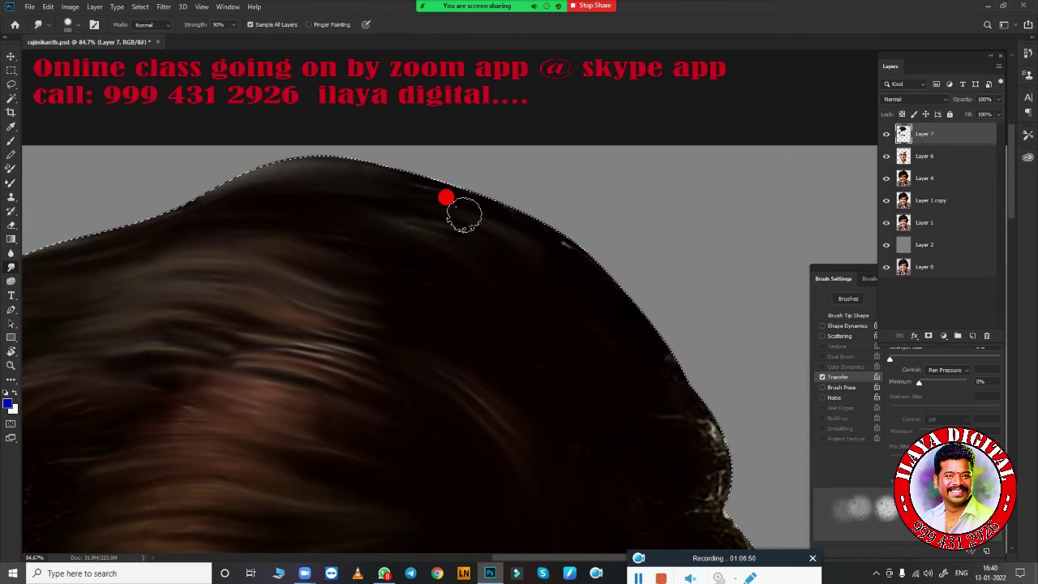
left_click_drag(688, 431, 603, 241)
left_click_drag(595, 283, 586, 162)
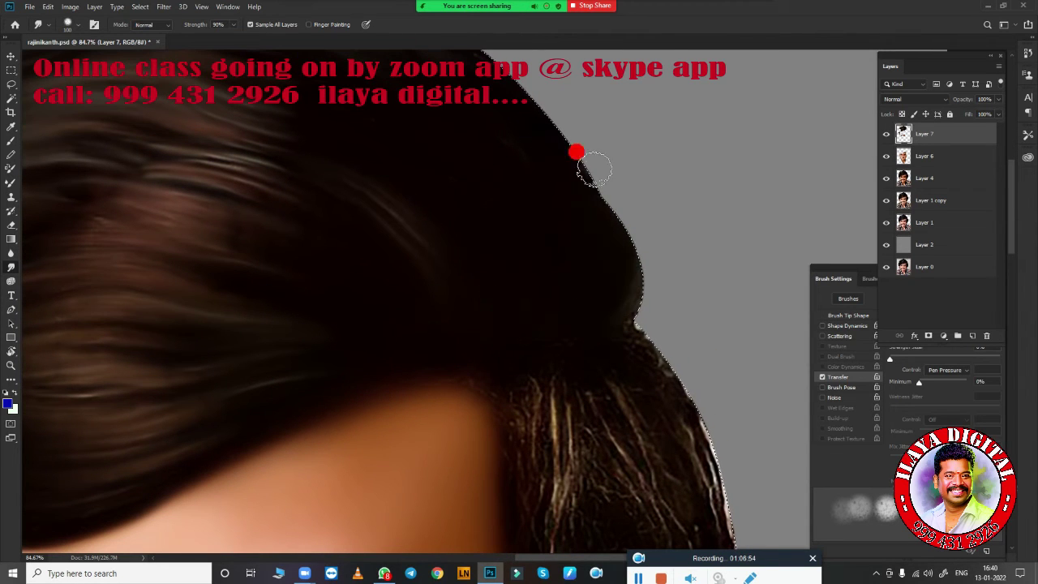
left_click_drag(486, 287, 442, 166)
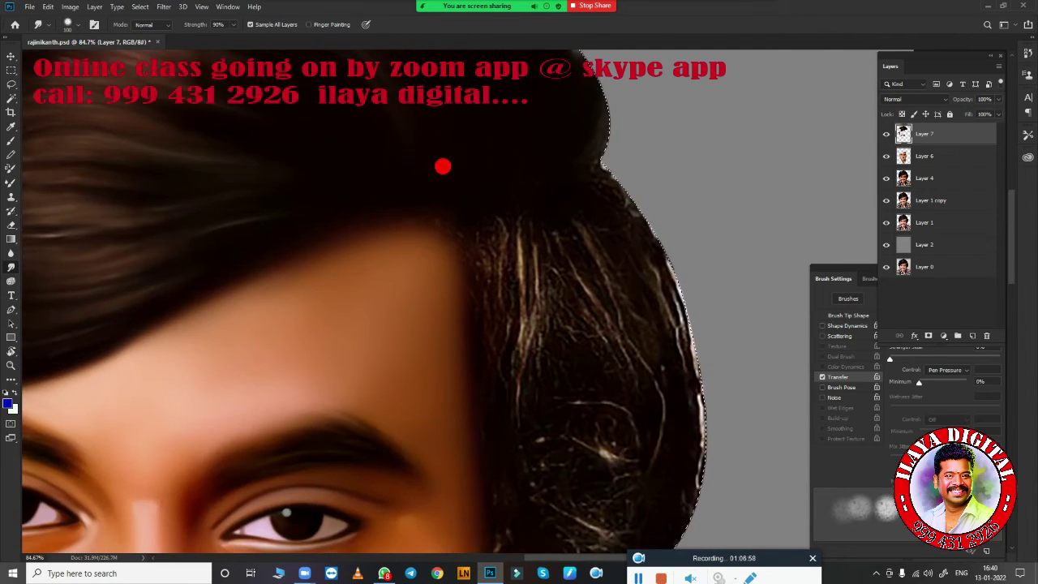
left_click_drag(456, 227, 370, 128)
mouse_move(447, 111)
left_mouse_down()
mouse_move(514, 203)
mouse_move(495, 114)
mouse_move(527, 139)
mouse_move(544, 190)
mouse_move(445, 281)
mouse_move(416, 252)
mouse_move(398, 268)
mouse_move(394, 211)
mouse_move(454, 219)
mouse_move(428, 144)
mouse_move(429, 382)
mouse_move(465, 187)
mouse_move(535, 234)
mouse_move(545, 133)
left_mouse_up()
- Soften the sideburn, the hair edge down to the jaw, and the face-hair boundary
scroll(598, 352, "down", 3)
scroll(597, 295, "left", 2)
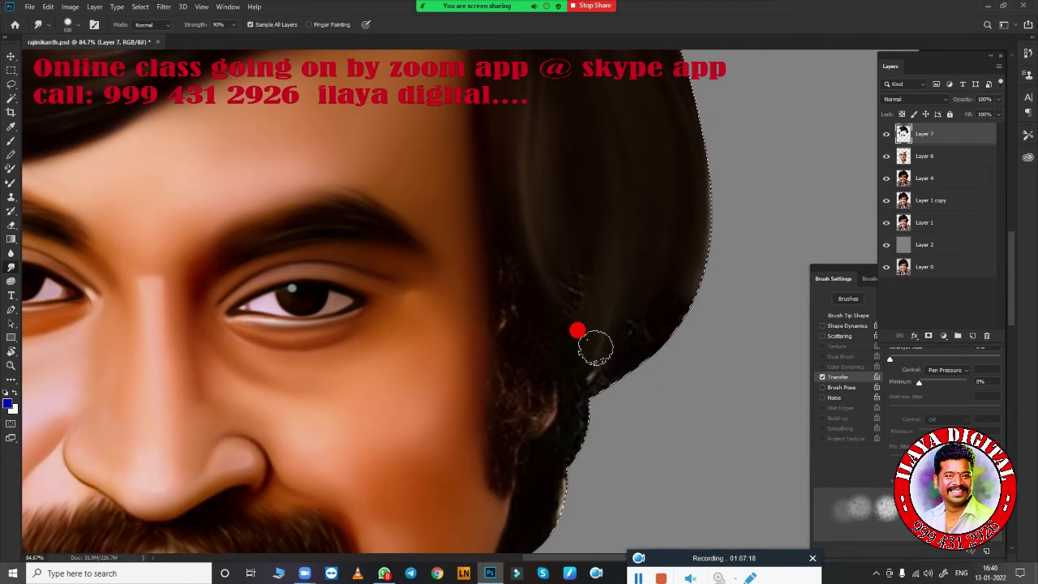
mouse_move(636, 347)
left_mouse_down()
mouse_move(574, 290)
mouse_move(526, 329)
mouse_move(554, 270)
left_mouse_up()
scroll(555, 270, "up", 3)
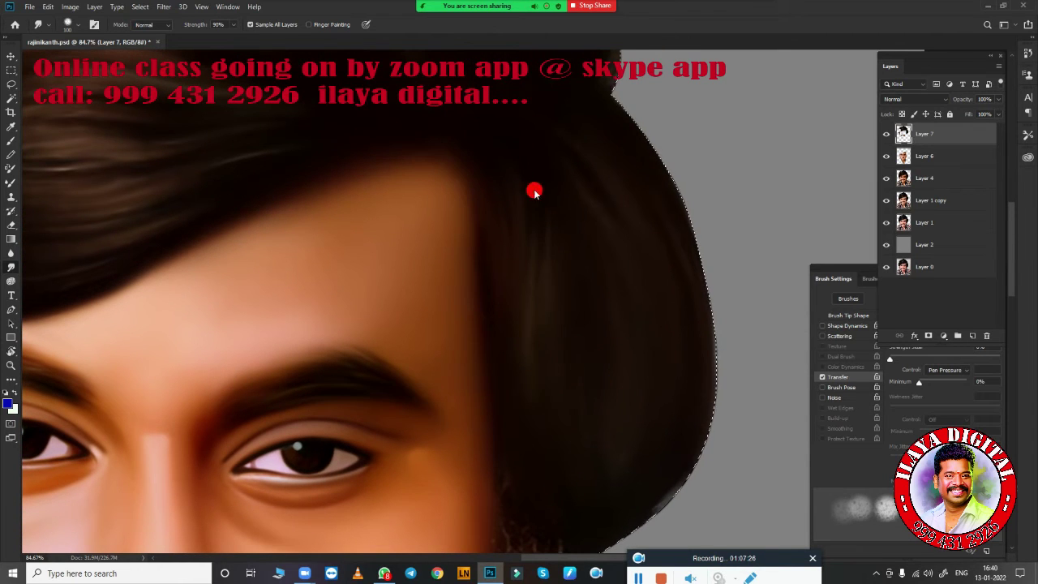
mouse_move(664, 463)
left_mouse_down()
mouse_move(679, 398)
mouse_move(614, 308)
left_mouse_up()
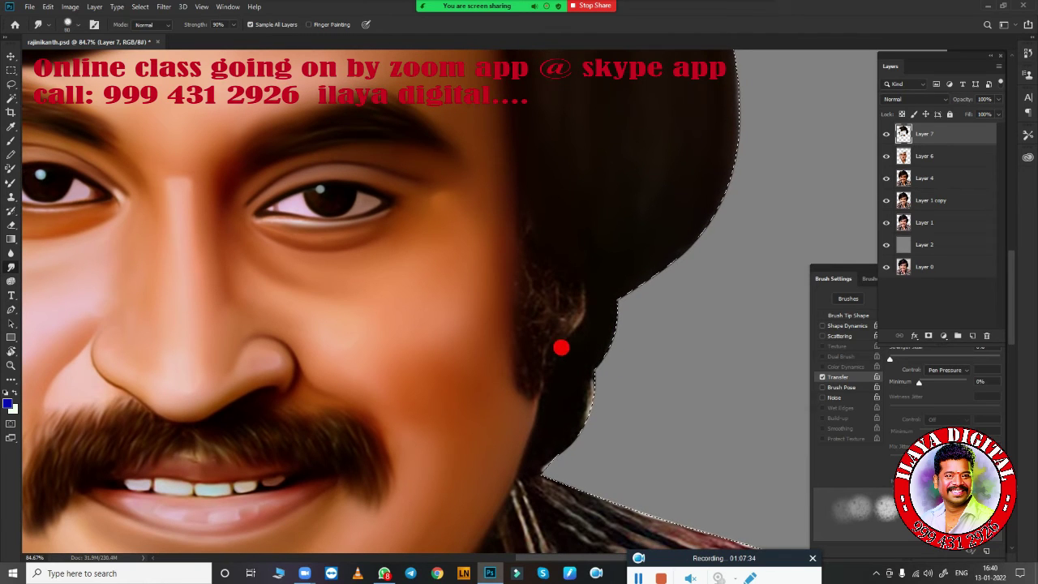
mouse_move(561, 347)
left_mouse_down()
mouse_move(528, 459)
mouse_move(578, 381)
left_mouse_up()
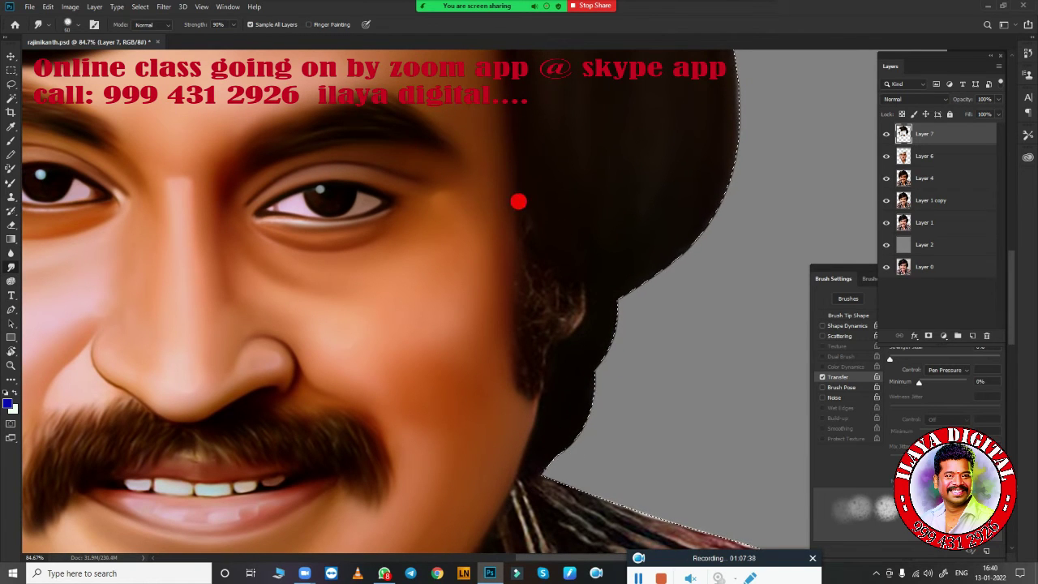
mouse_move(518, 201)
left_mouse_down()
mouse_move(541, 266)
mouse_move(509, 231)
mouse_move(522, 297)
left_mouse_up()
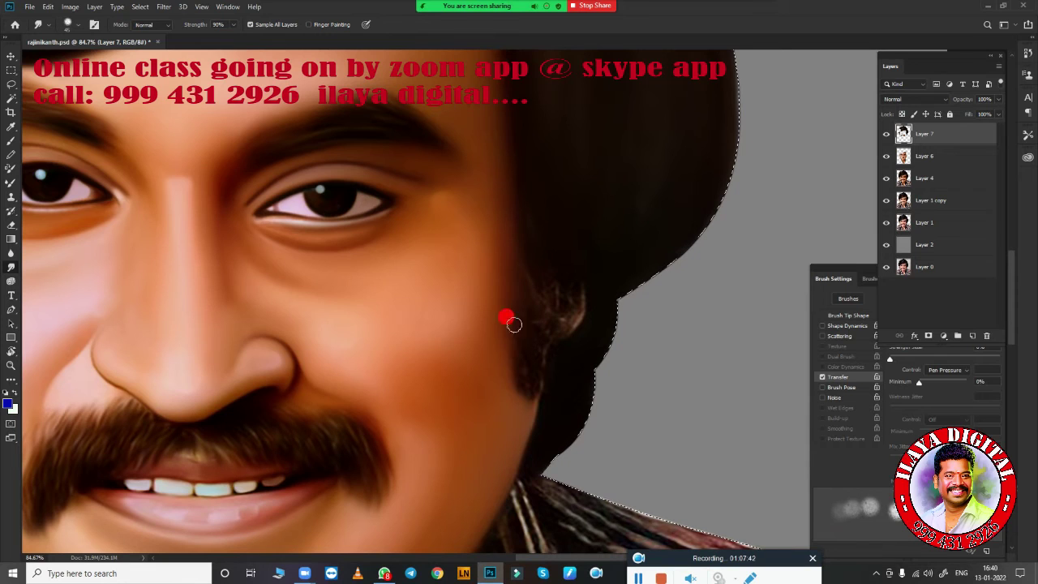
left_click_drag(544, 354, 572, 280)
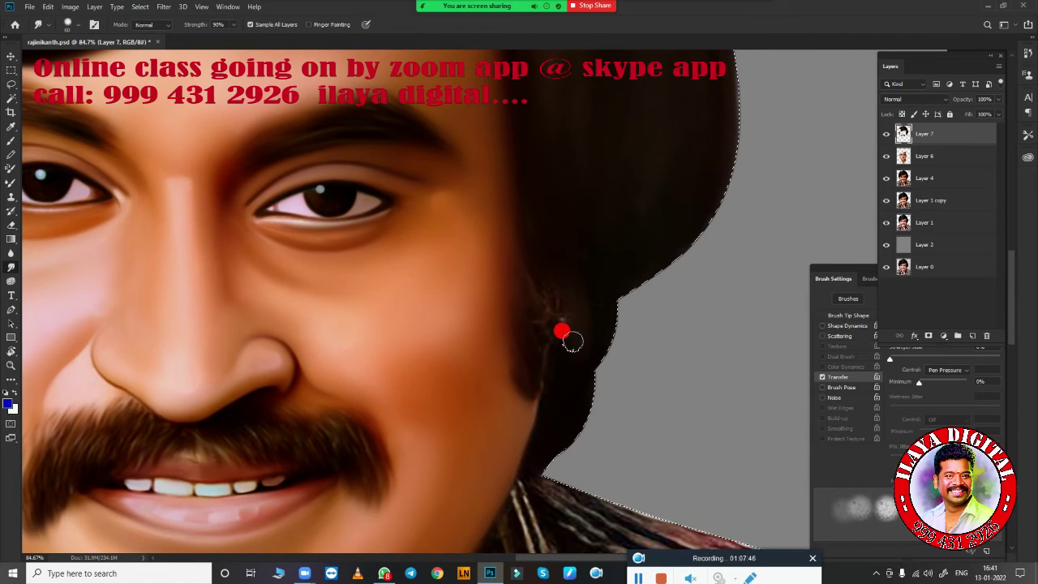
mouse_move(573, 342)
left_mouse_down()
mouse_move(578, 327)
mouse_move(537, 334)
mouse_move(527, 410)
left_mouse_up()
left_click_drag(504, 347, 521, 360)
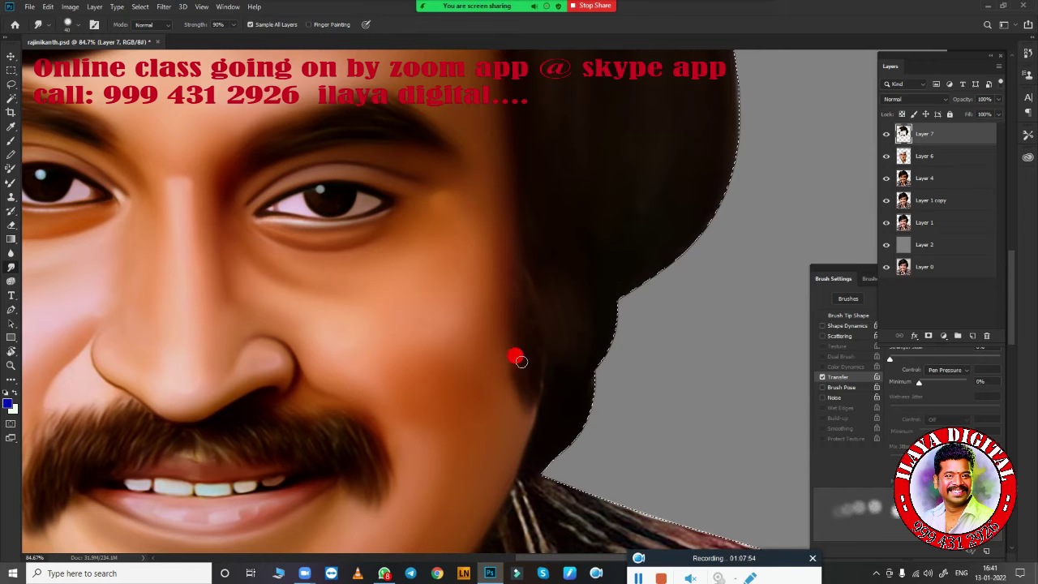
left_click_drag(521, 232, 534, 342)
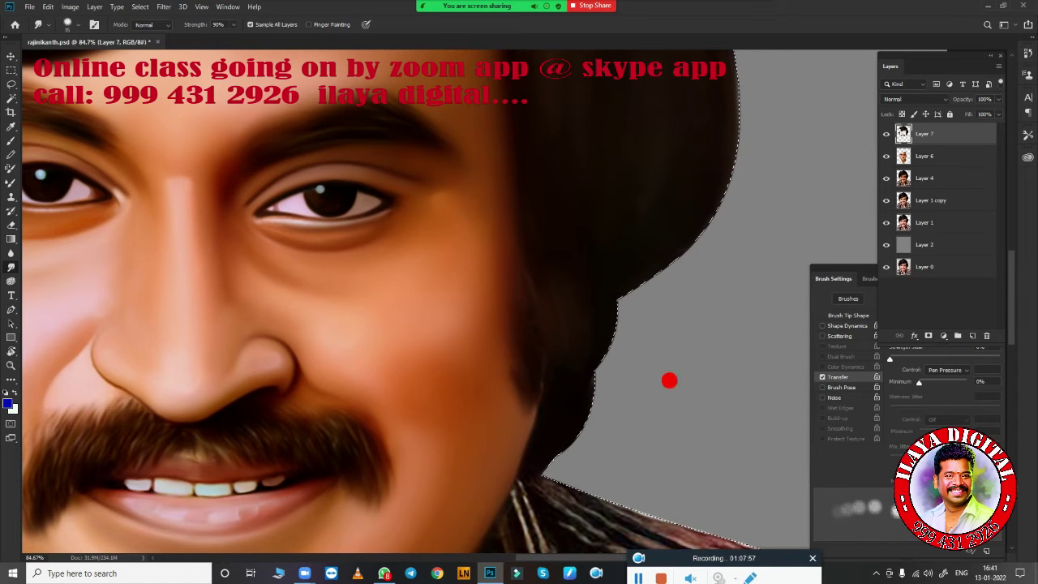
scroll(649, 389, "down", 3)
scroll(543, 300, "up", 2)
- Smear the white strands on the left hair edge and hair-forehead edge into dark hair
mouse_move(548, 306)
left_mouse_down()
mouse_move(504, 309)
mouse_move(541, 370)
left_mouse_up()
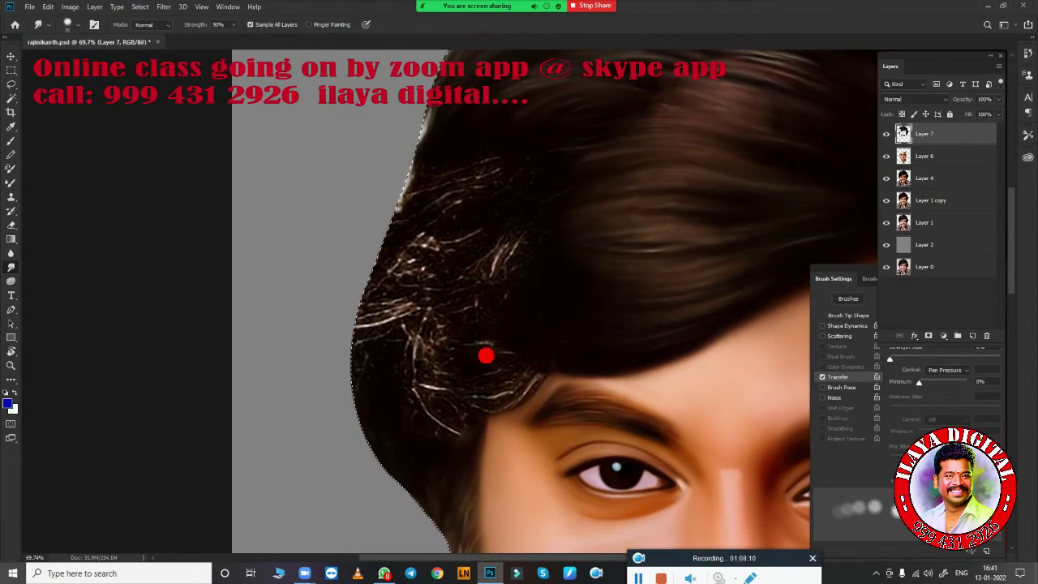
mouse_move(413, 337)
left_mouse_down()
mouse_move(425, 392)
mouse_move(463, 419)
left_mouse_up()
mouse_move(487, 299)
left_mouse_down()
mouse_move(449, 326)
mouse_move(473, 270)
mouse_move(455, 210)
mouse_move(511, 228)
left_mouse_up()
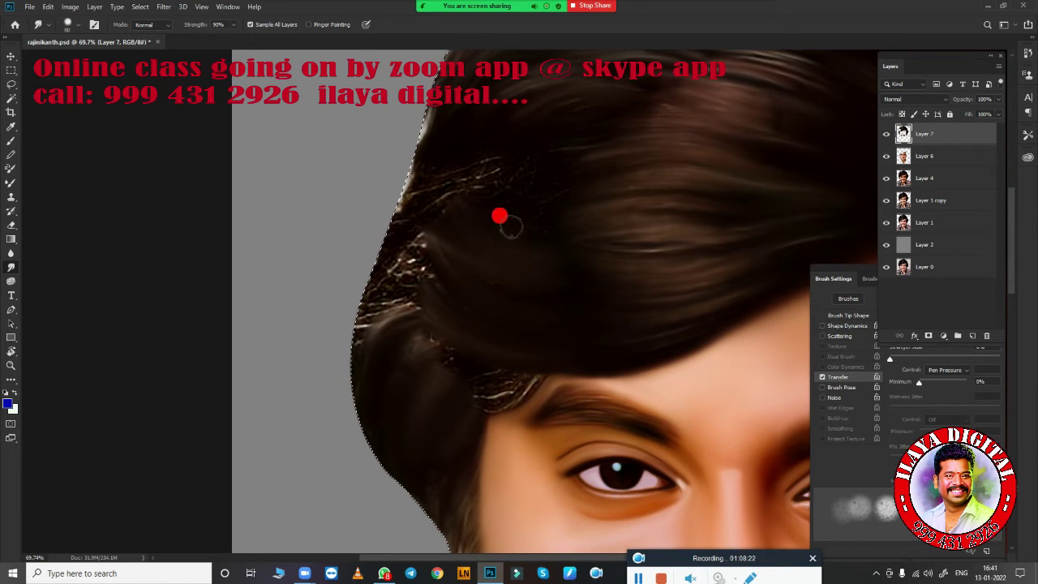
mouse_move(541, 143)
left_mouse_down()
mouse_move(385, 204)
mouse_move(438, 105)
mouse_move(349, 223)
mouse_move(452, 322)
left_mouse_up()
mouse_move(527, 327)
left_mouse_down()
mouse_move(441, 360)
mouse_move(484, 387)
mouse_move(519, 362)
mouse_move(551, 373)
left_mouse_up()
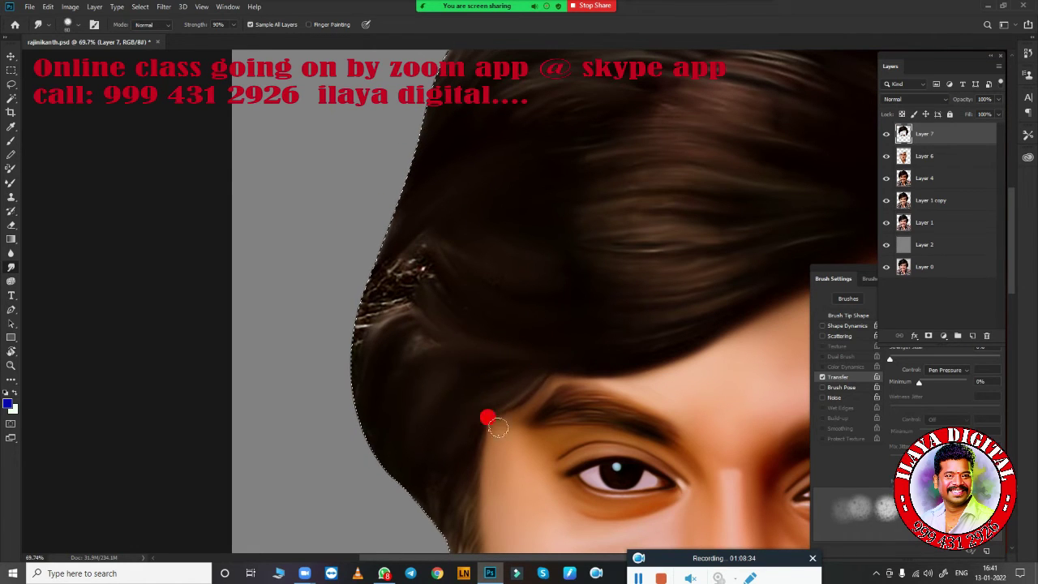
mouse_move(425, 341)
left_mouse_down()
mouse_move(366, 332)
mouse_move(355, 432)
left_mouse_up()
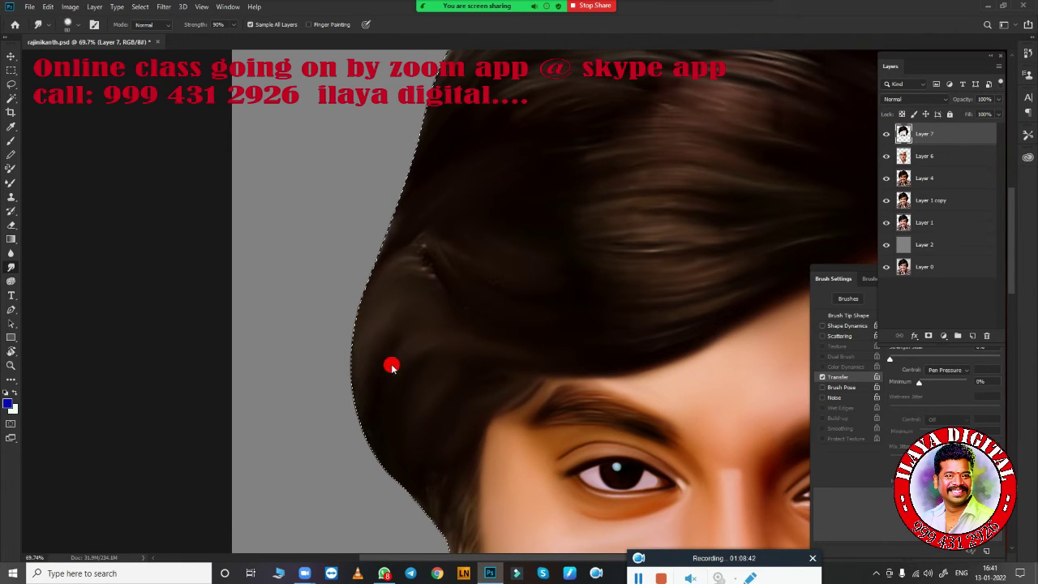
left_click_drag(419, 386, 479, 310)
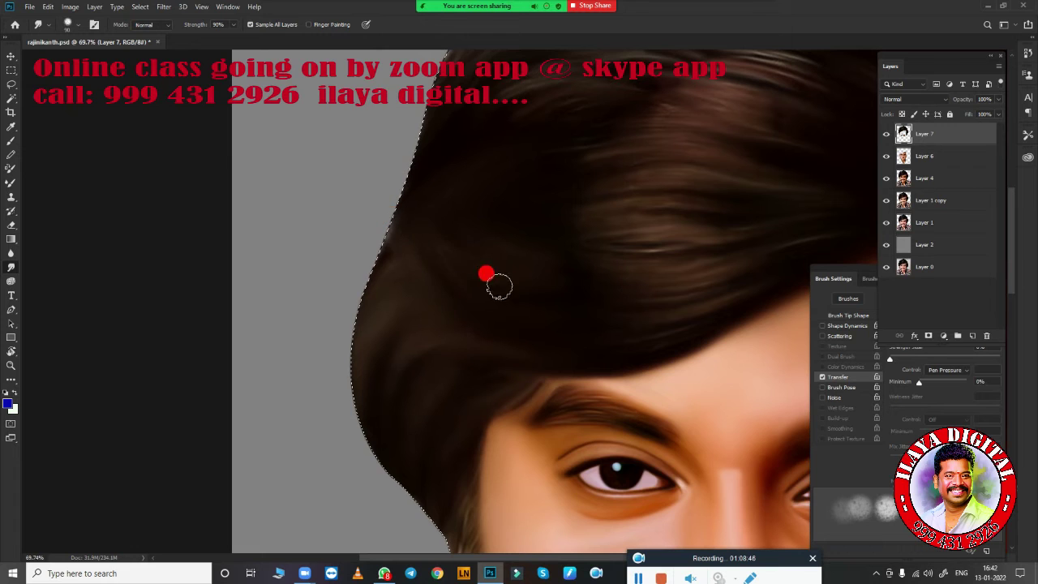
scroll(568, 308, "down", 3)
scroll(658, 348, "down", 2)
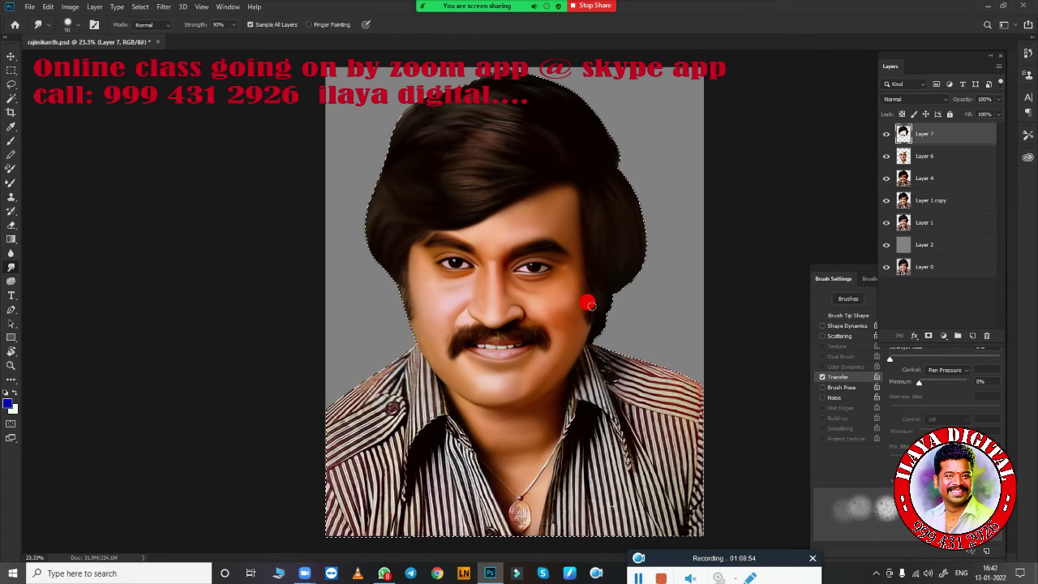
- Toggle Layer 7 on and off to compare the hair, then create combined portrait Layer 8
left_click(913, 156)
left_click(886, 134)
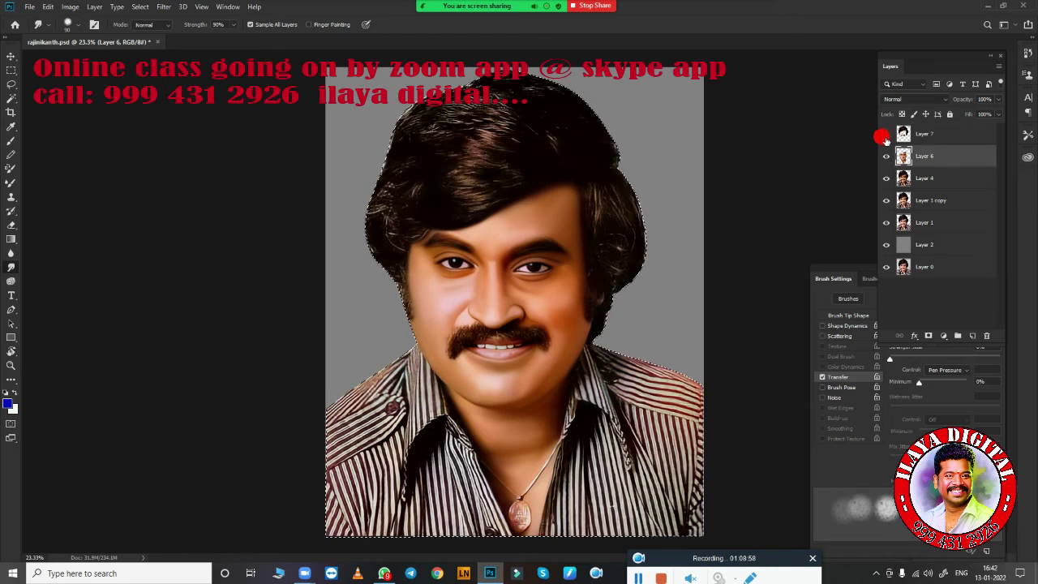
left_click(885, 134)
left_click(885, 134)
left_click(885, 134)
left_click(886, 134)
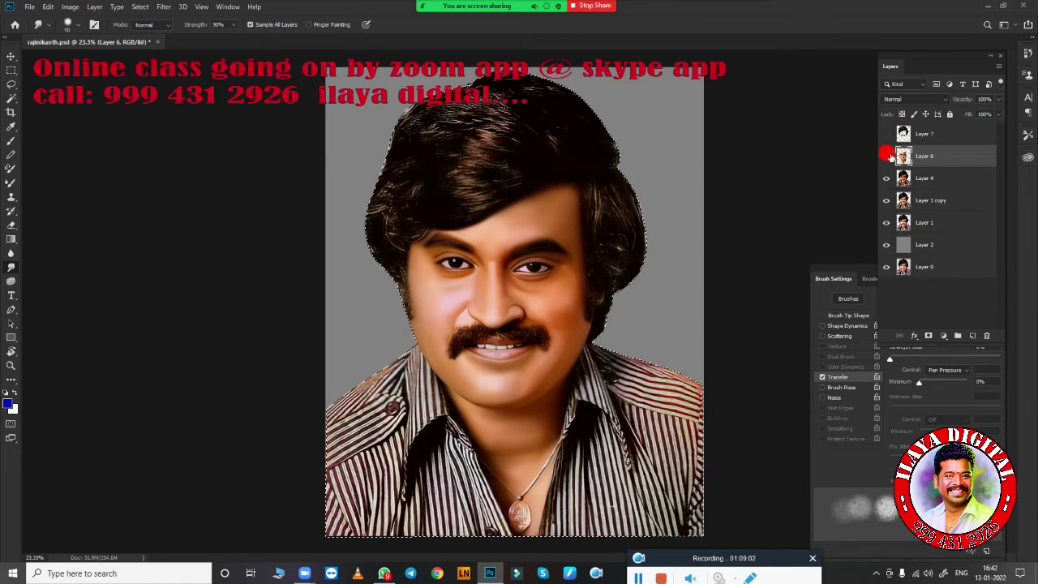
left_click(886, 134)
left_click(886, 133)
left_click(886, 134)
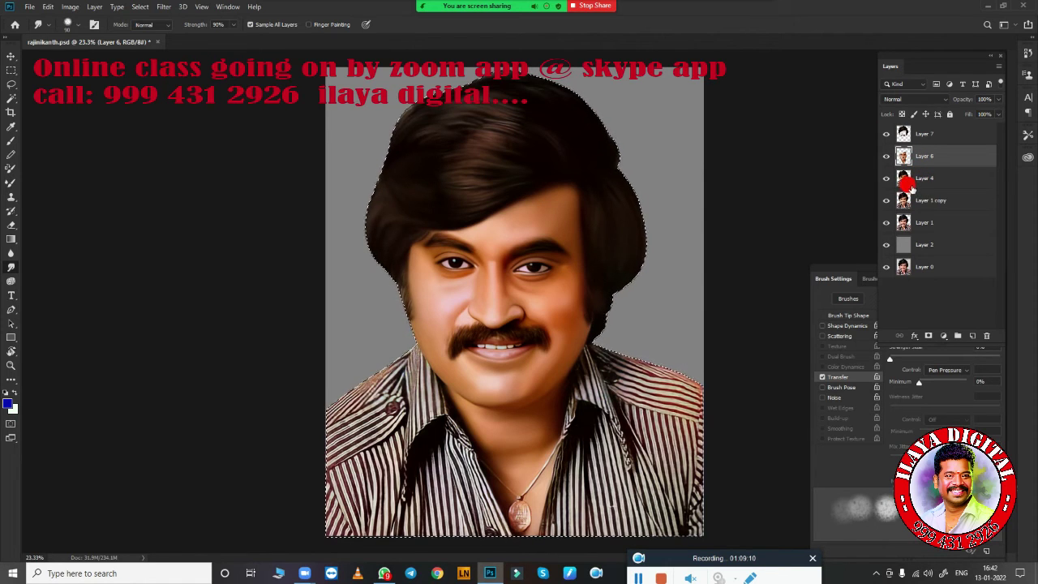
key("ctrl+j")
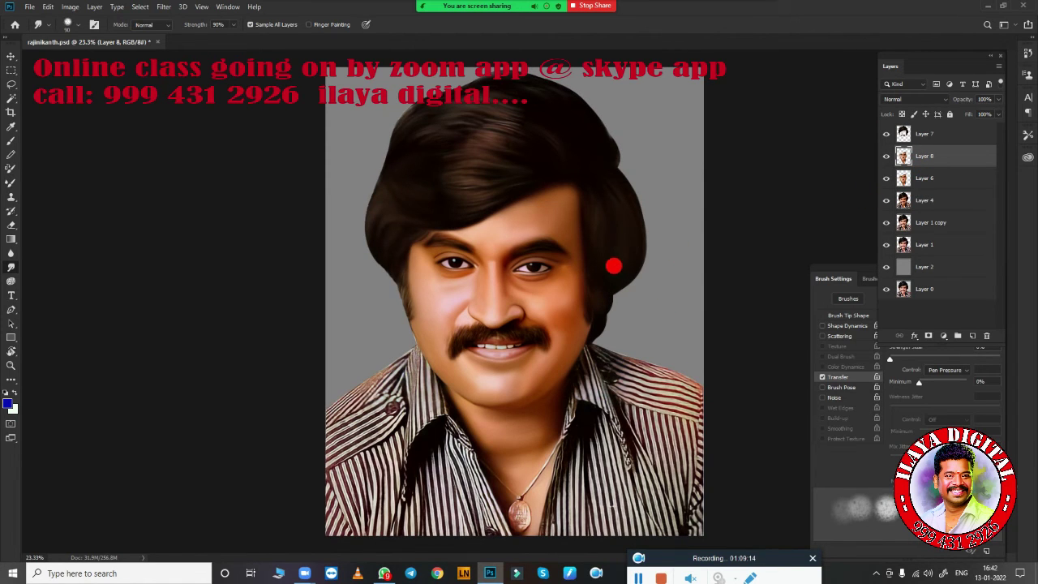
mouse_move(613, 266)
left_mouse_down()
mouse_move(632, 263)
mouse_move(644, 282)
left_mouse_up()
- Apply Color Balance: midtones +13/0/-18, shadows red +5, highlights blue +34
key("ctrl+b")
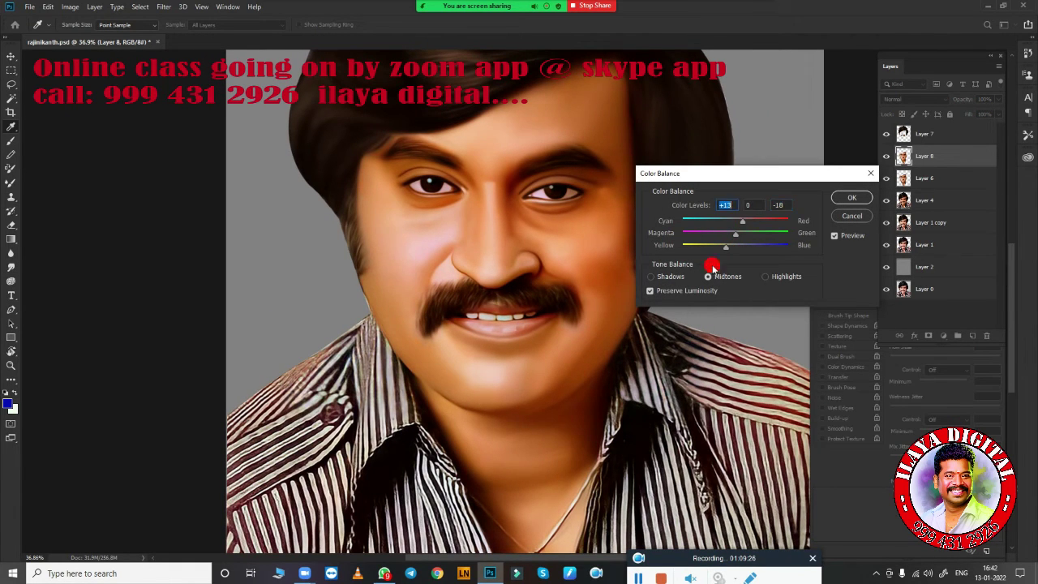
left_click_drag(738, 225, 743, 221)
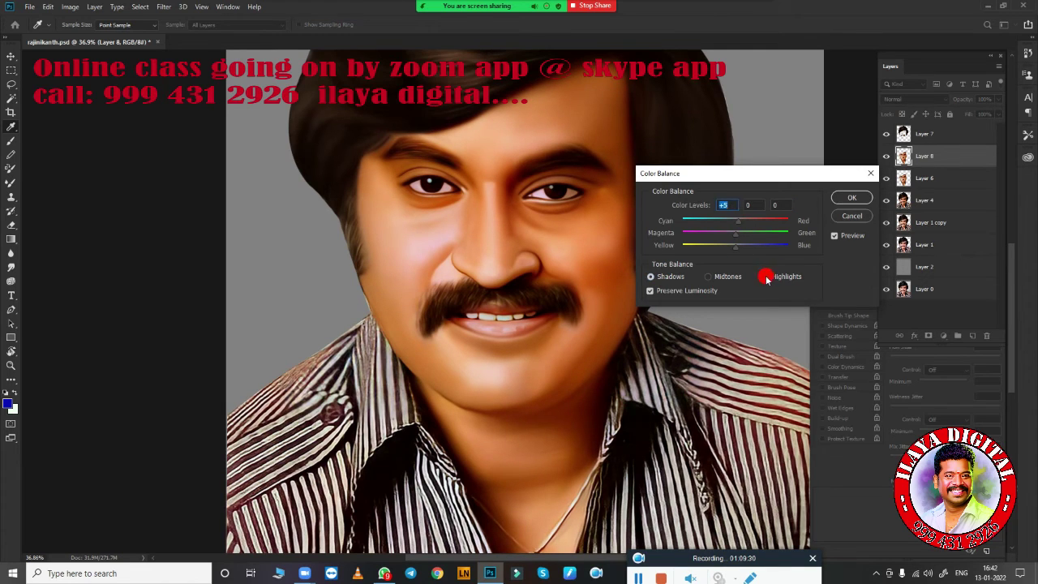
left_click_drag(763, 174, 817, 104)
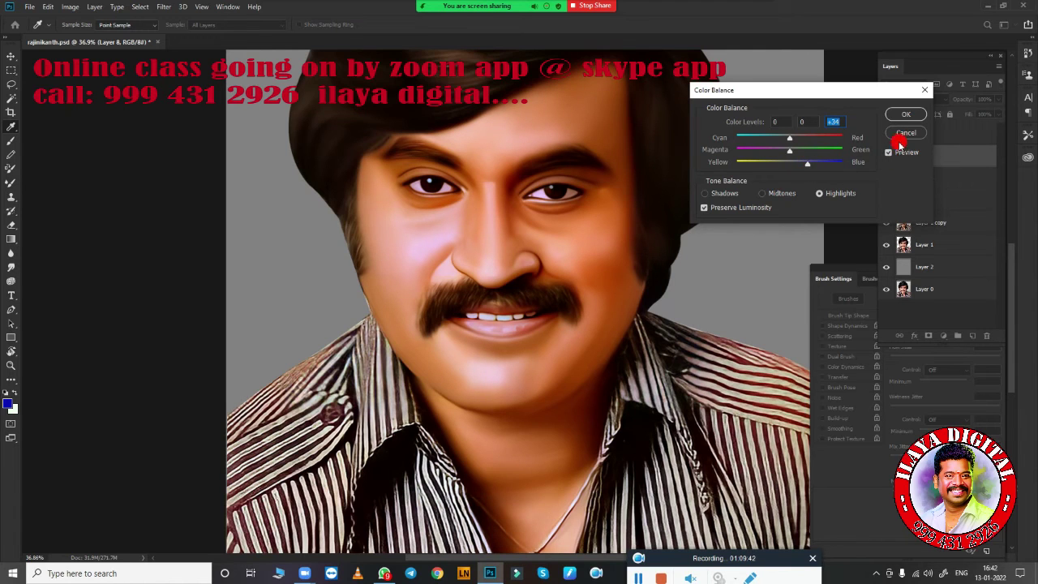
left_click(905, 114)
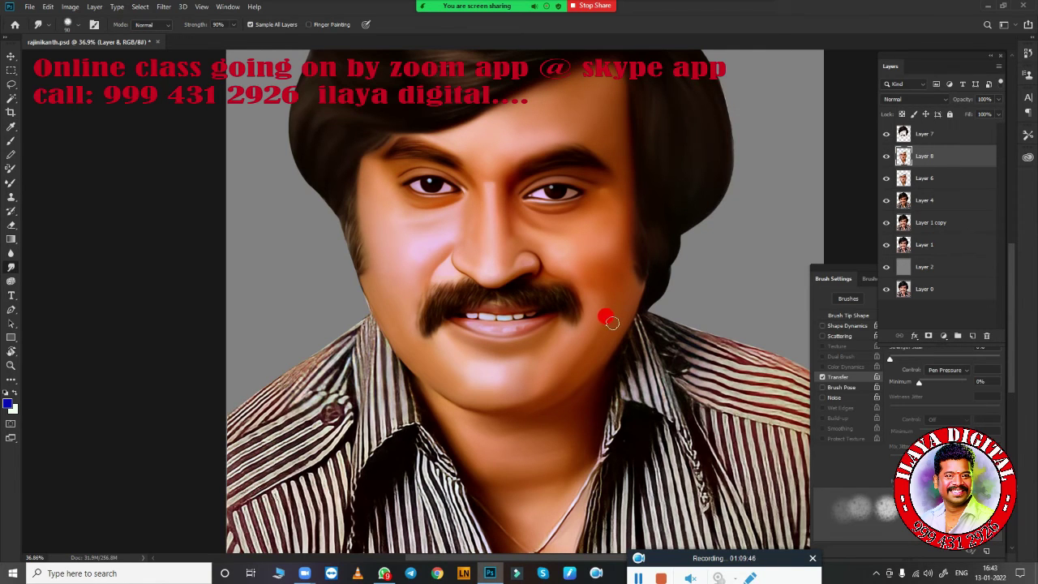
- Lasso the lips, feather the selection by 10 pixels, and copy it to Layer 9
key("ctrl+0")
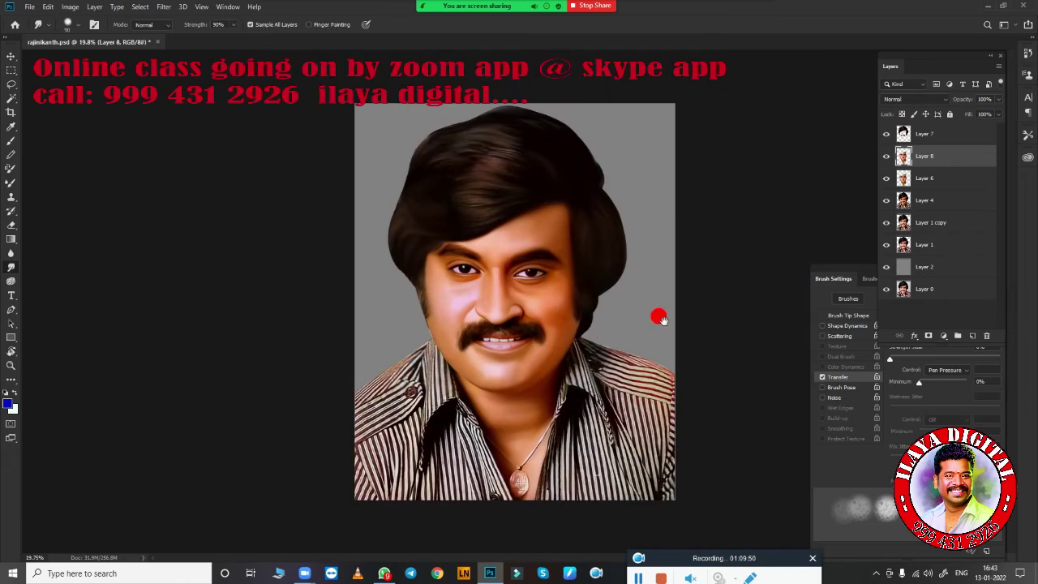
scroll(545, 333, "up", 2)
scroll(579, 345, "up", 2)
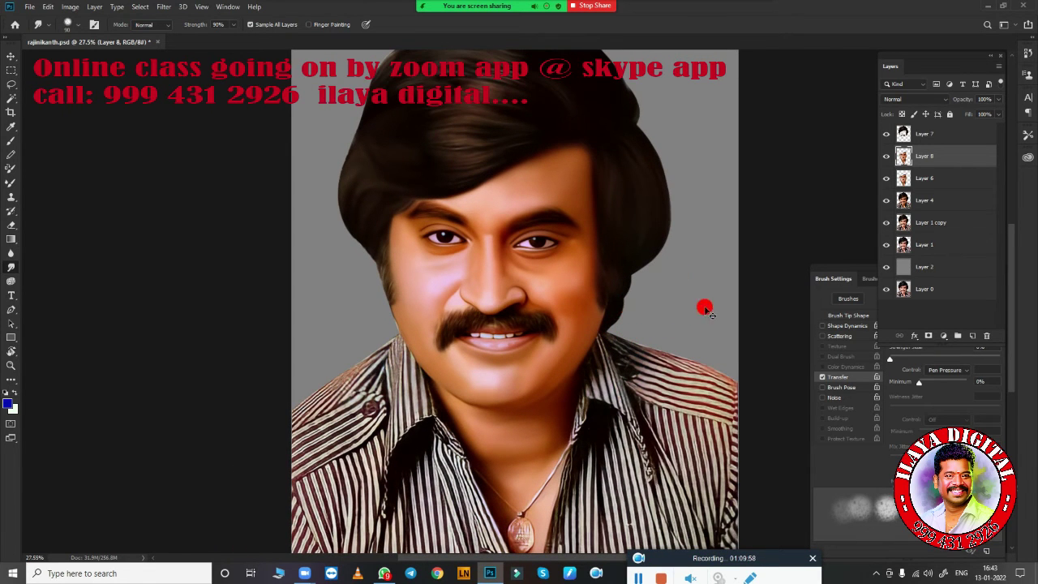
scroll(528, 324, "down", 1)
scroll(616, 343, "up", 3)
scroll(473, 324, "up", 2)
scroll(487, 315, "up", 1)
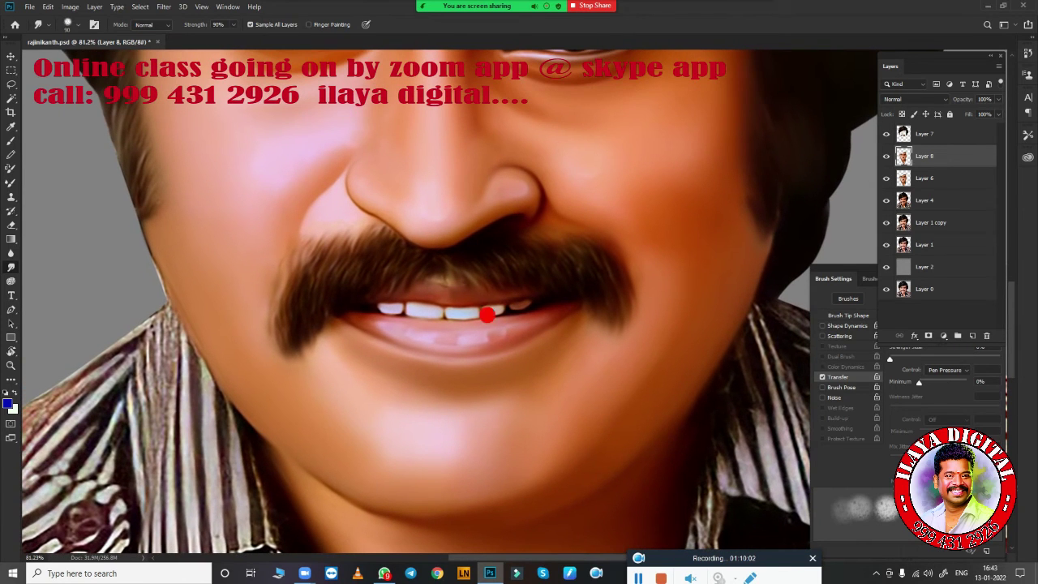
key("l")
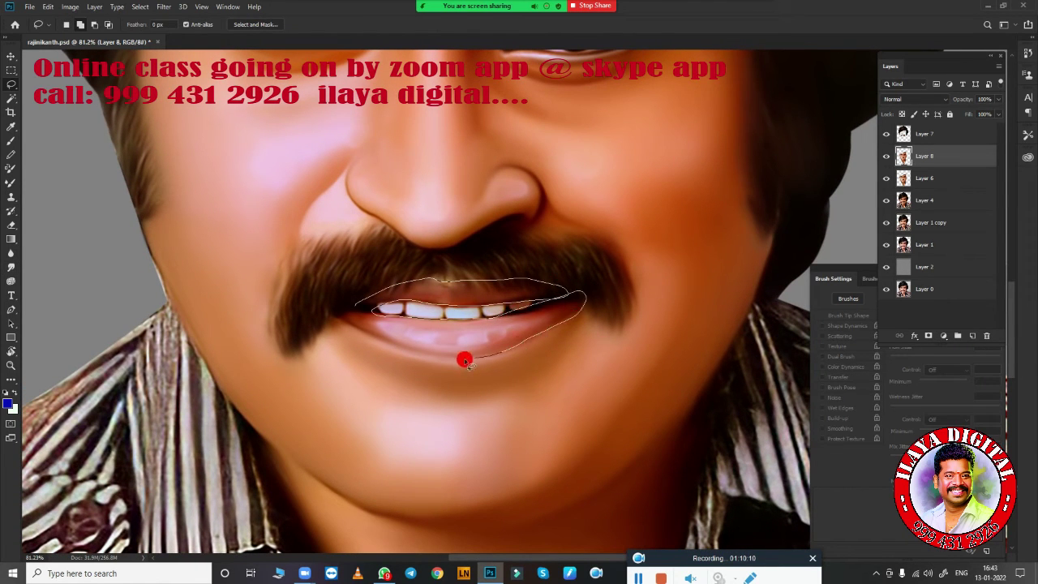
left_click_drag(339, 323, 350, 313)
key("shift+F6")
type("10")
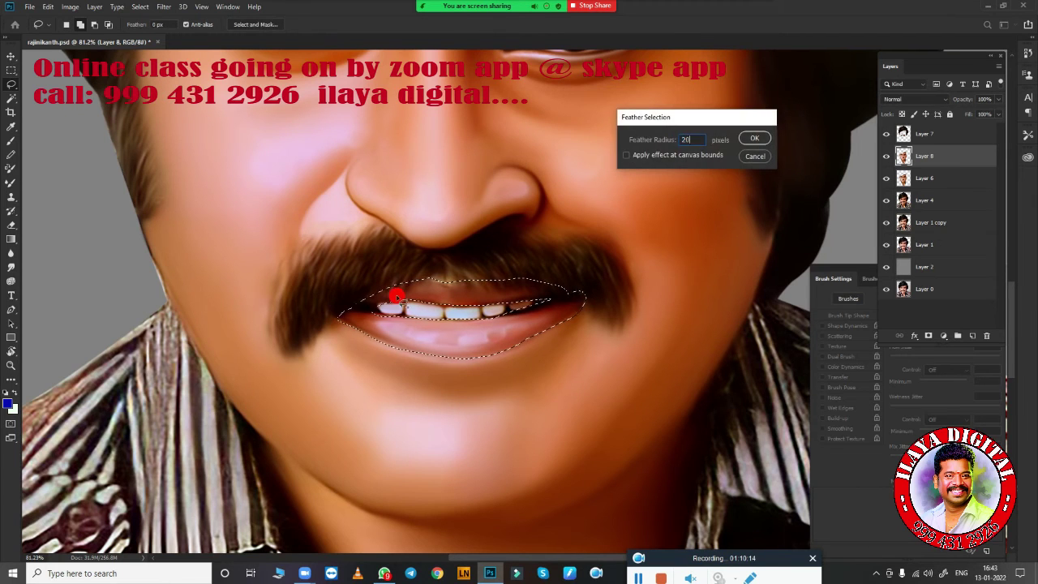
key("Return")
key("ctrl+j")
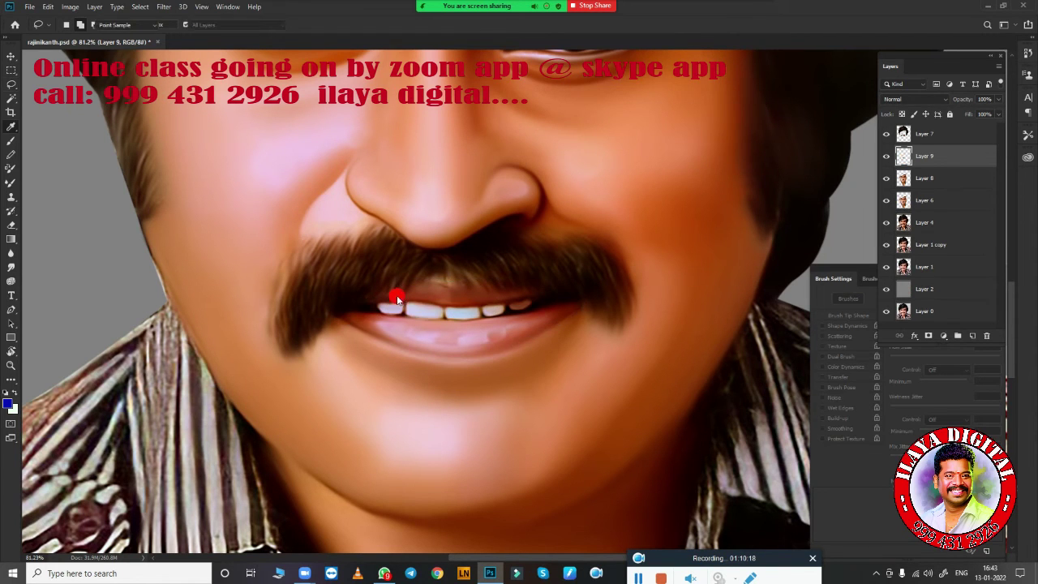
- Try darkening the lips with Curves, then cancel without applying
key("ctrl+m")
left_click_drag(486, 90, 734, 66)
mouse_move(663, 267)
left_mouse_down()
mouse_move(674, 270)
mouse_move(655, 271)
mouse_move(682, 272)
left_mouse_up()
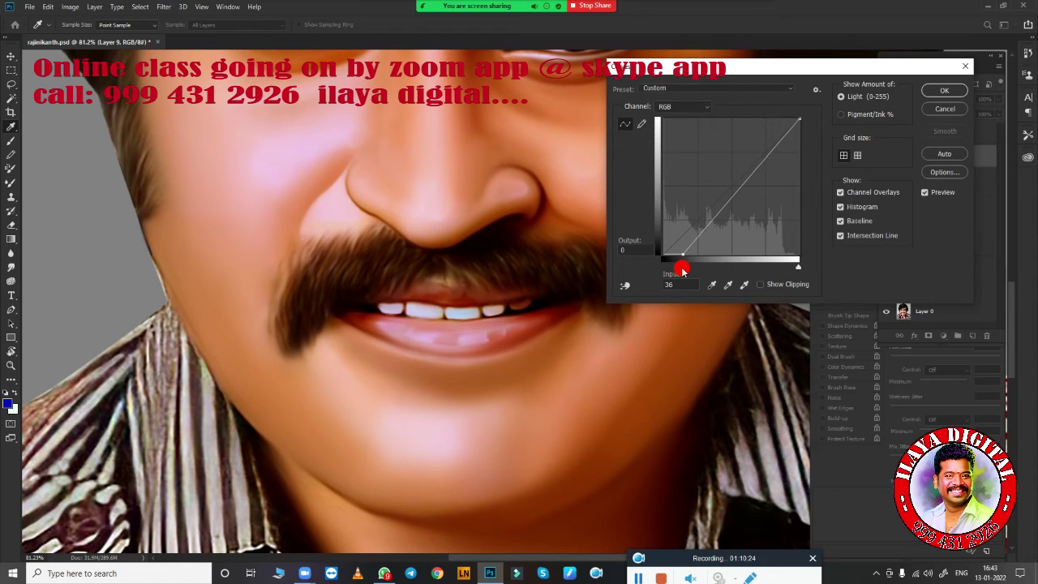
left_click(944, 109)
- Merge Layers 9, 8, 6 and 4, then merge the result down into Layer 7
left_click_drag(928, 173, 944, 226)
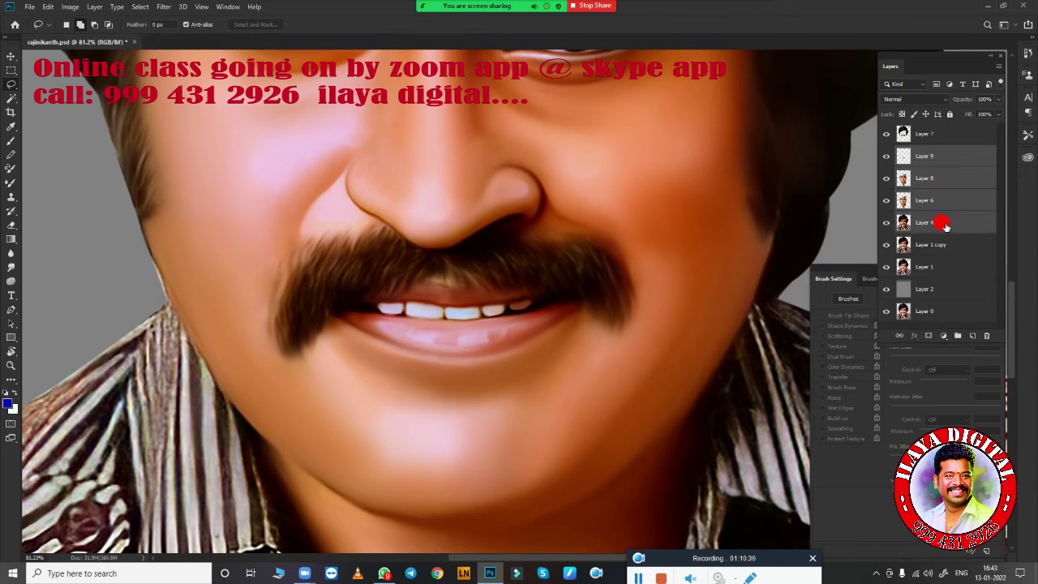
key("ctrl+e")
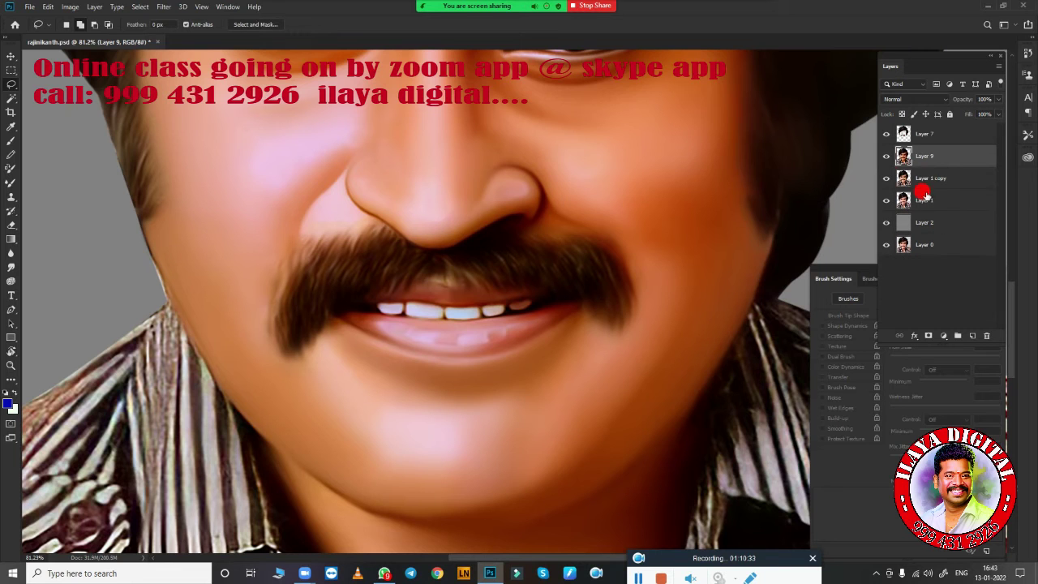
left_click(886, 133)
left_click(886, 134)
left_click(924, 134, "shift")
key("ctrl+e")
- Toggle Layer 7 repeatedly to compare painted and original portraits, leaving it visible
left_click(886, 134)
key("ctrl+0")
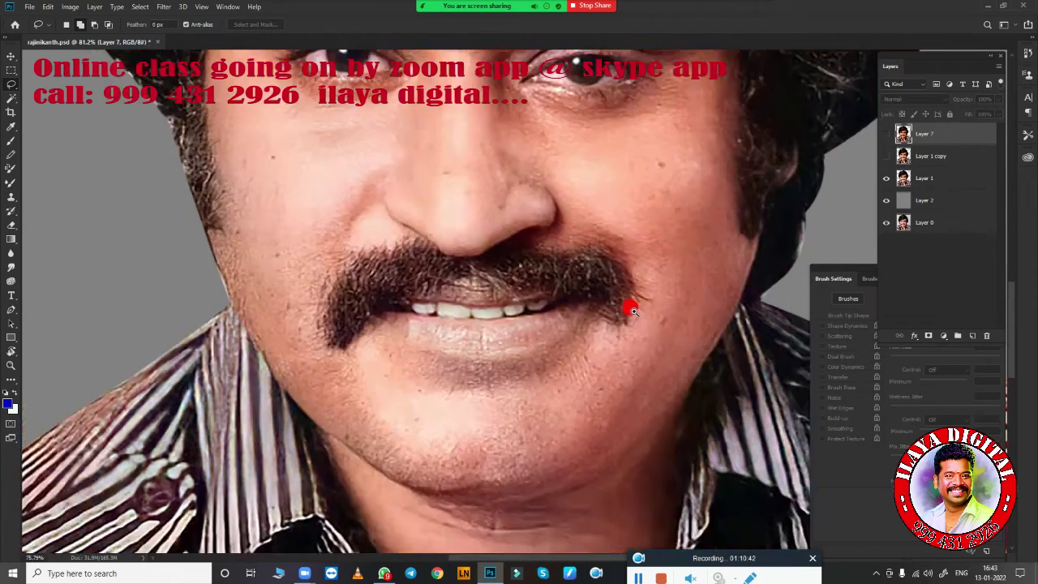
left_click(886, 134)
left_click(887, 134)
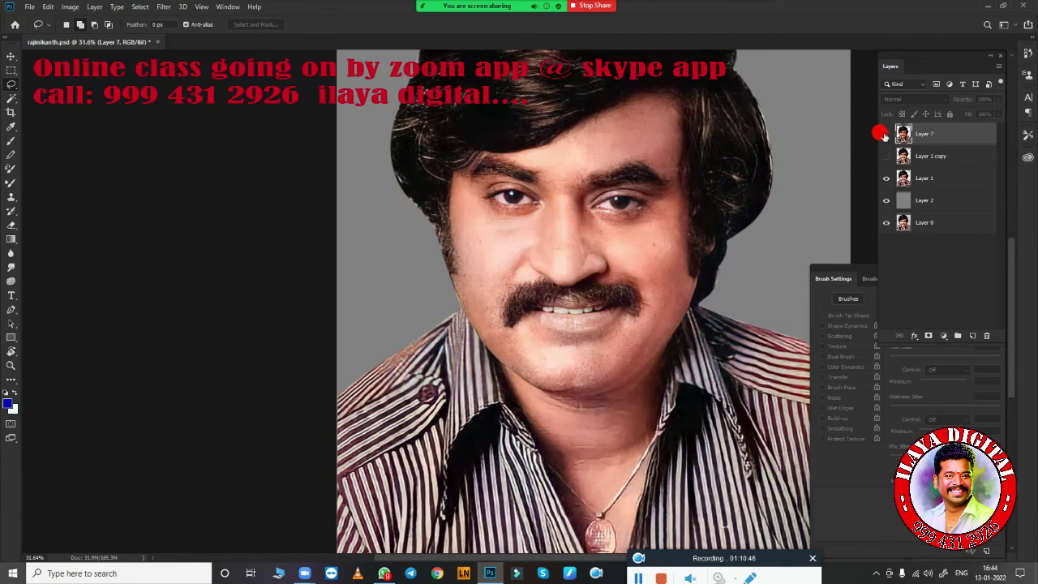
left_click(886, 134)
left_click(886, 134)
scroll(745, 219, "down", 2)
scroll(648, 297, "up", 1)
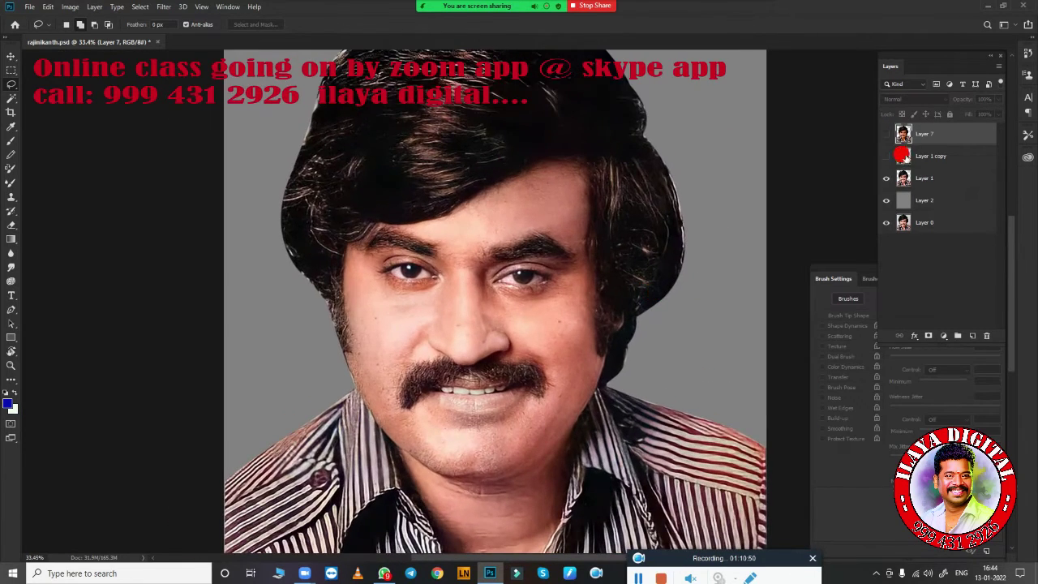
left_click(886, 133)
left_click(886, 134)
left_click(886, 134)
left_click(887, 133)
left_click(886, 134)
left_click(886, 134)
left_click(883, 134)
left_click(884, 134)
left_click(884, 134)
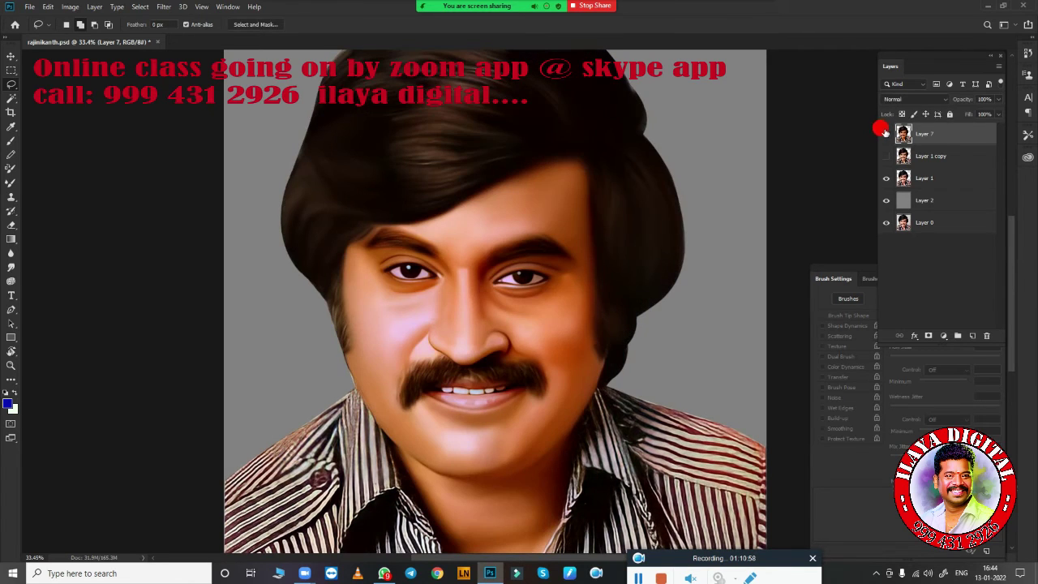
left_click(884, 134)
left_click(883, 133)
- Duplicate the painted Layer 7 as Layer 7 copy
scroll(475, 297, "up", 3)
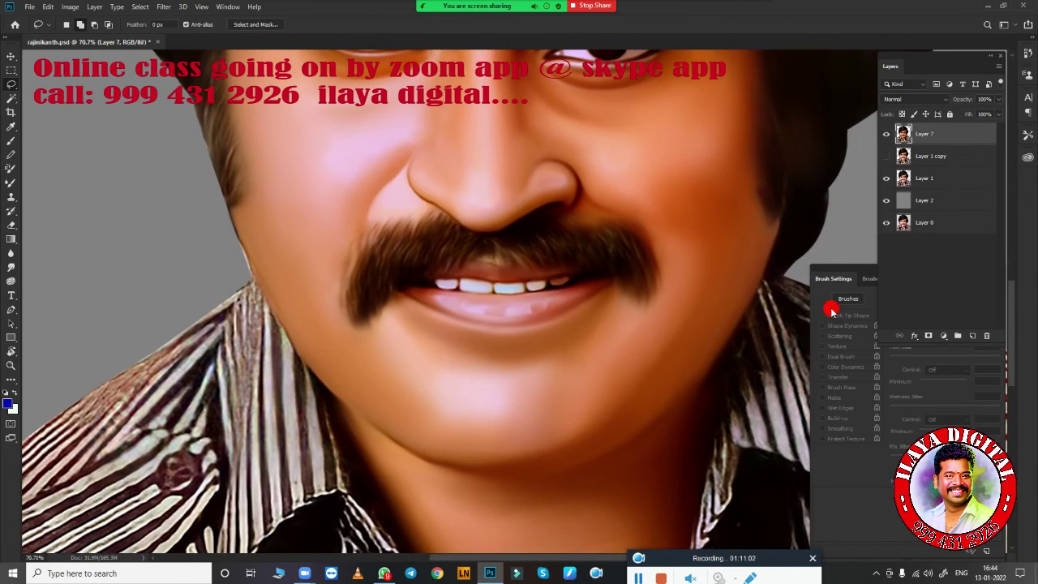
key("ctrl+j")
scroll(567, 292, "up", 3)
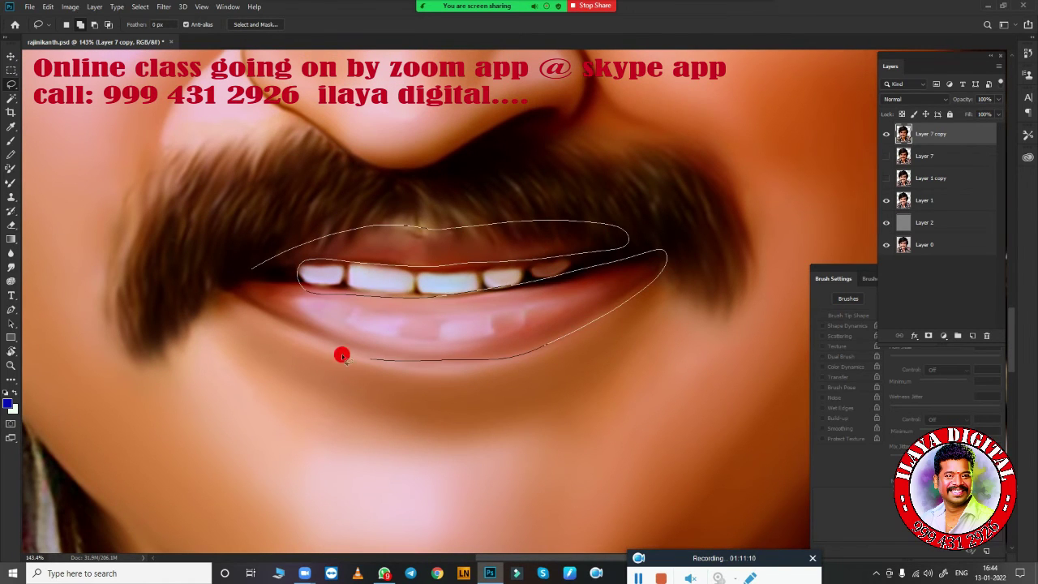
- Lasso the lips, feather the selection, and copy it to a new Layer 8
left_click_drag(341, 355, 253, 280)
key("shift+F6")
key("Return")
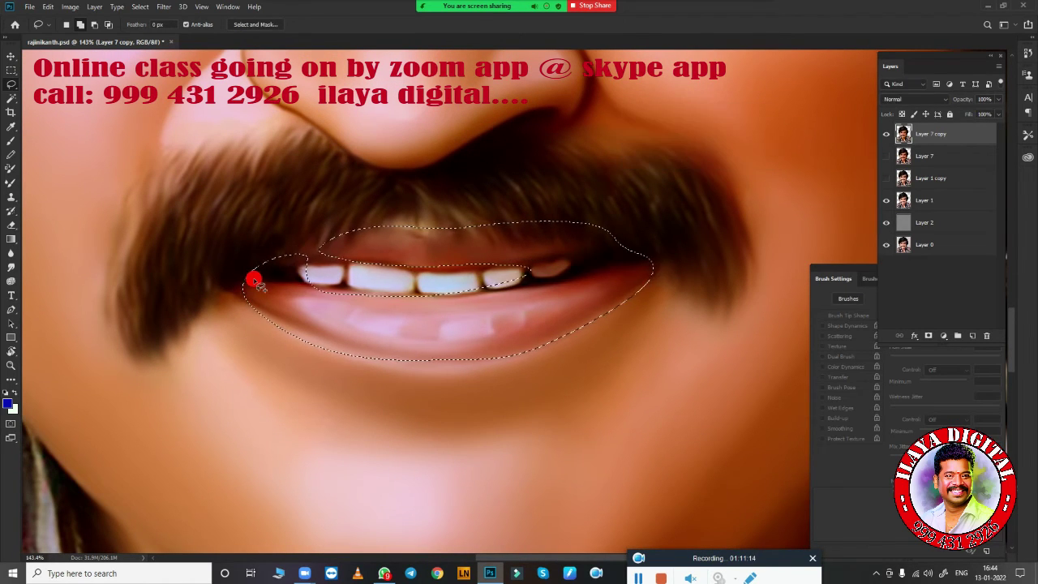
key("ctrl+j")
scroll(253, 280, "down", 2)
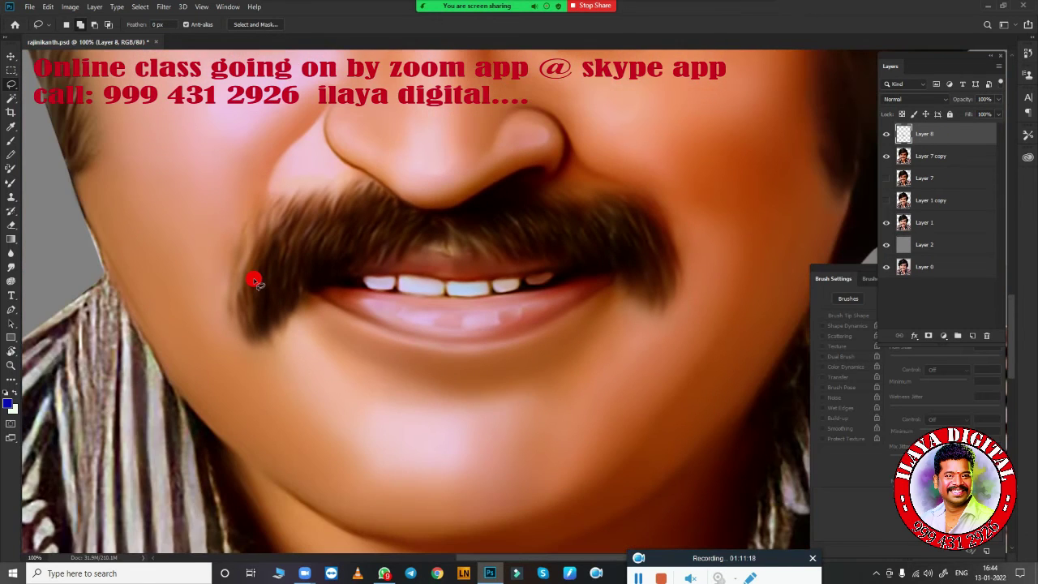
scroll(253, 280, "down", 2)
- Apply Curves with RGB black input at 31, darker green shadows and brighter red highlights
key("ctrl+m")
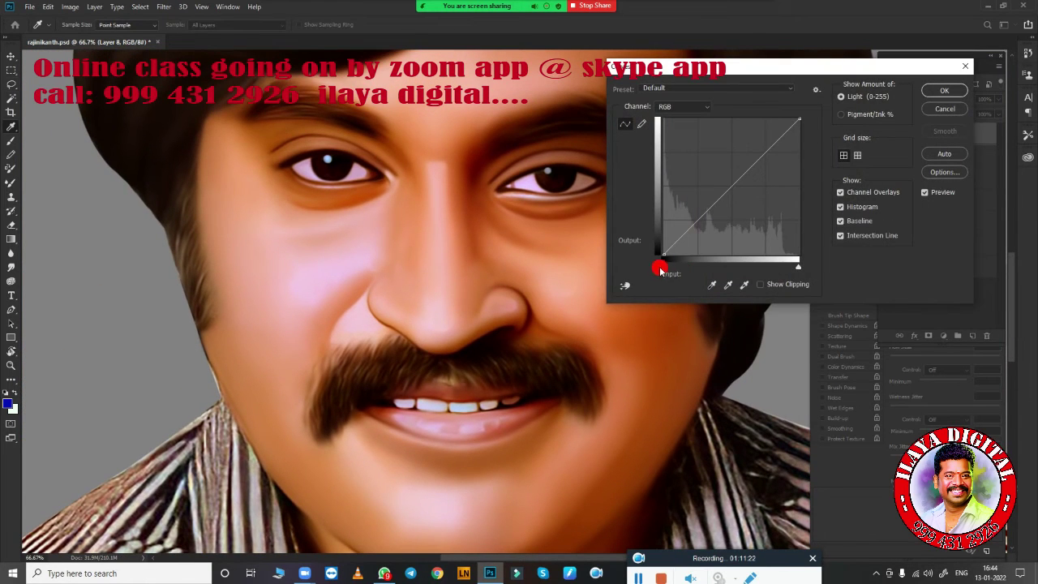
left_click_drag(662, 266, 674, 267)
left_click(684, 107)
left_click(679, 138)
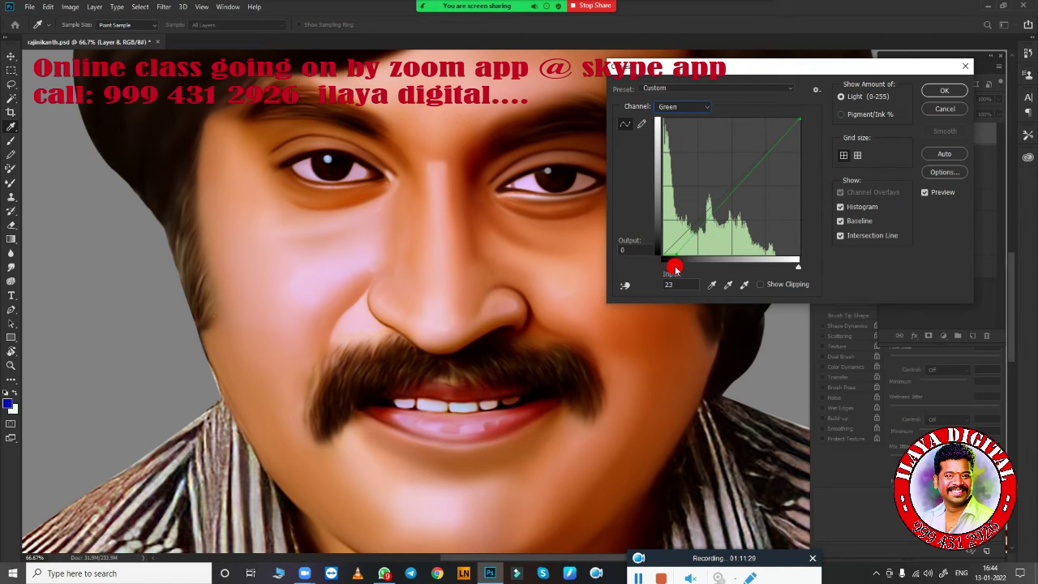
left_click(698, 106)
left_click(681, 127)
left_click_drag(770, 274, 777, 274)
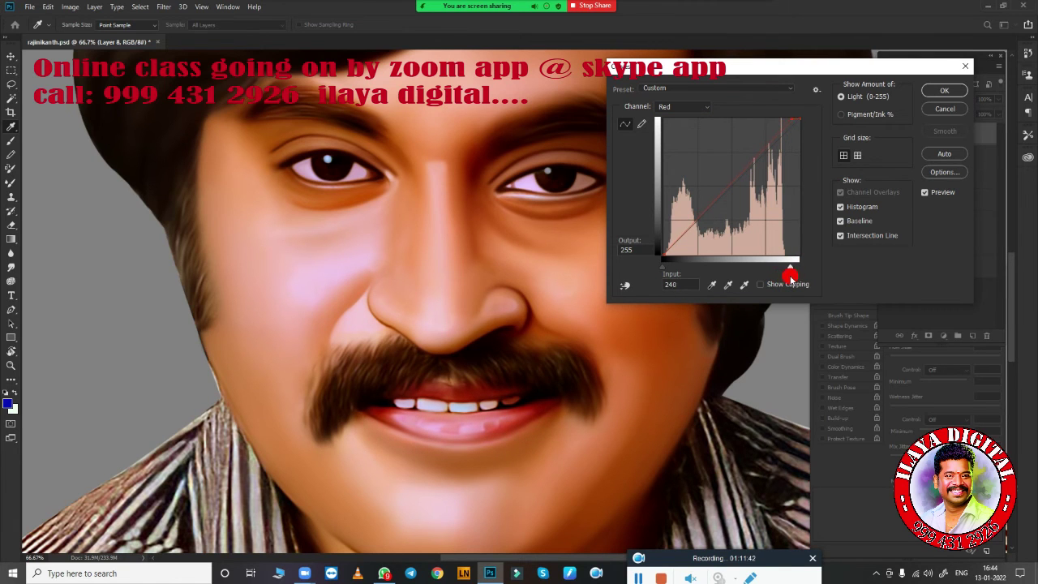
left_click(941, 90)
key("ctrl+0")
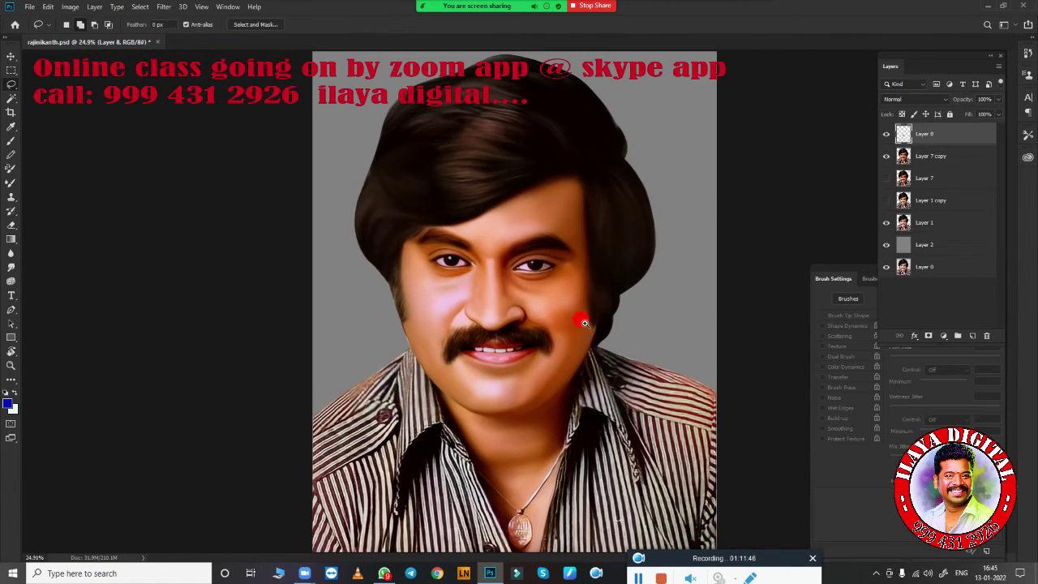
- Merge the empty layer into the face layer and duplicate Layer 7 in full-screen view
scroll(583, 323, "up", 5)
scroll(583, 316, "down", 3)
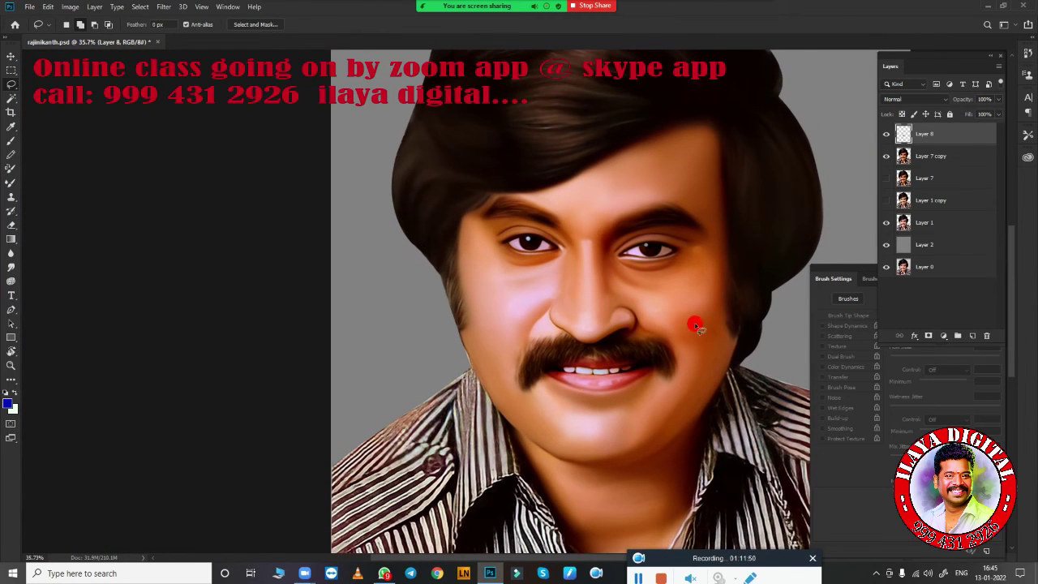
key("ctrl+e")
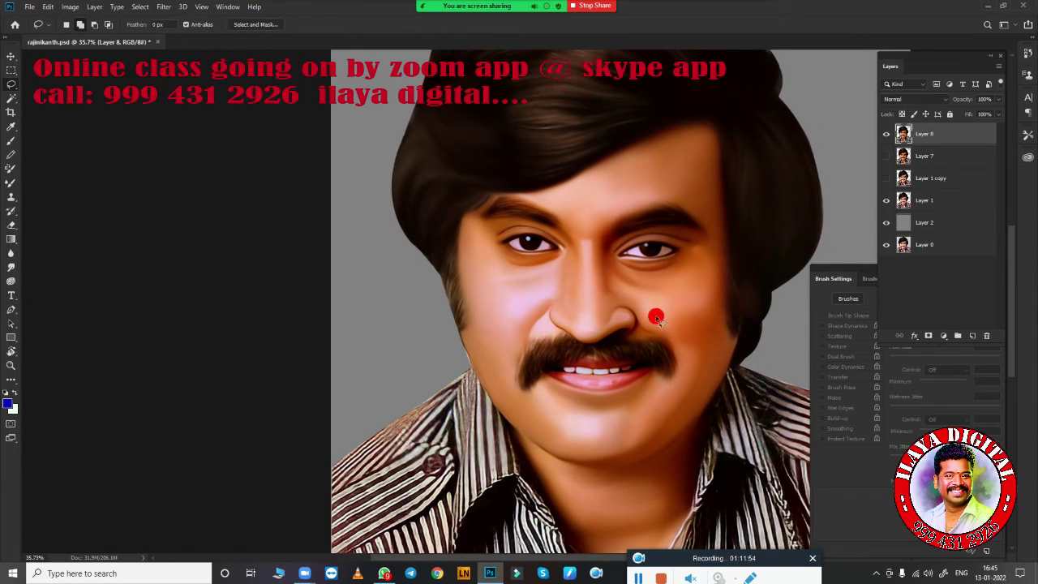
scroll(730, 381, "down", 2)
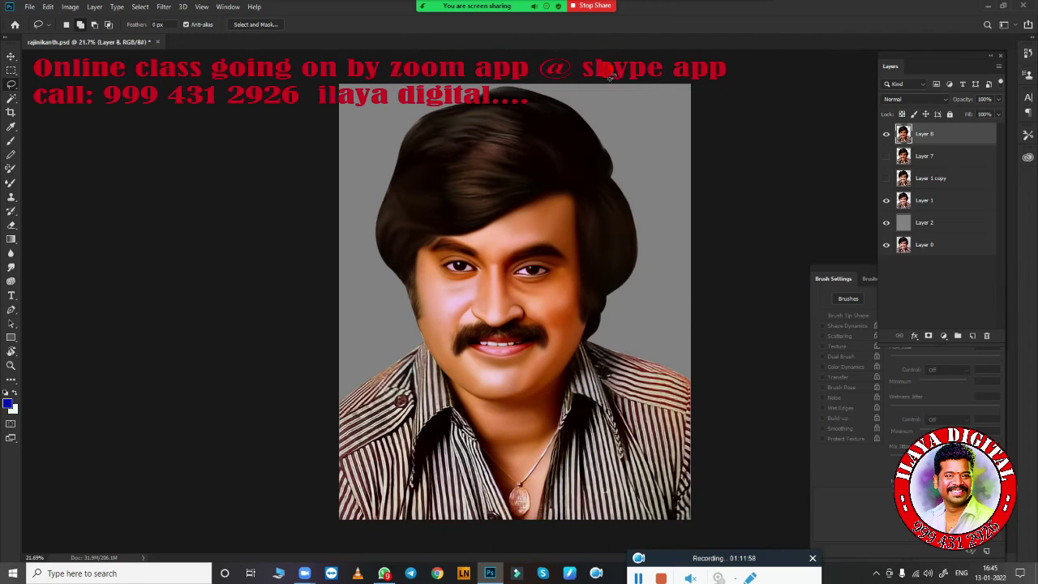
left_click_drag(521, 433, 531, 478)
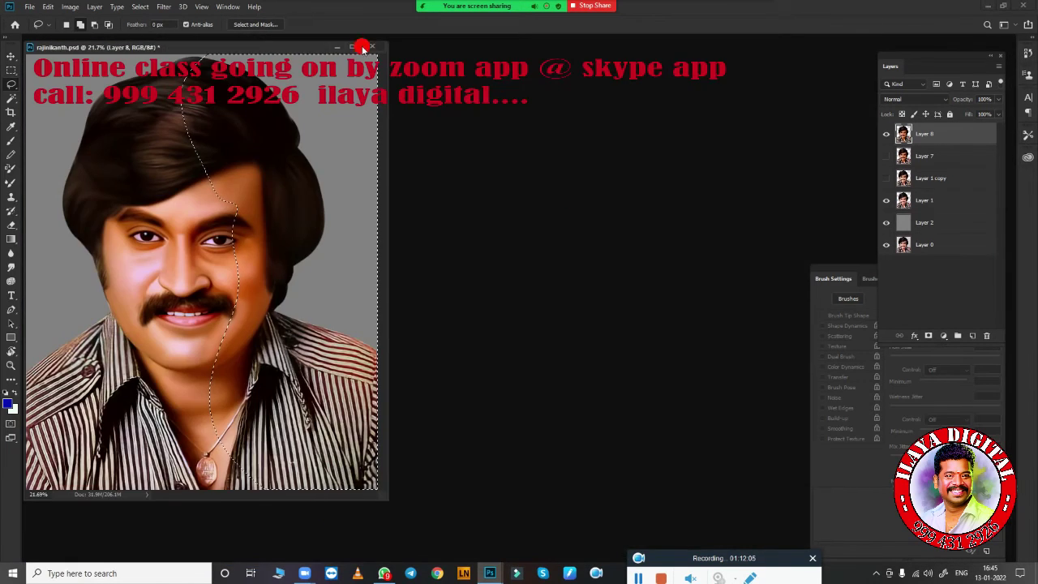
key("f")
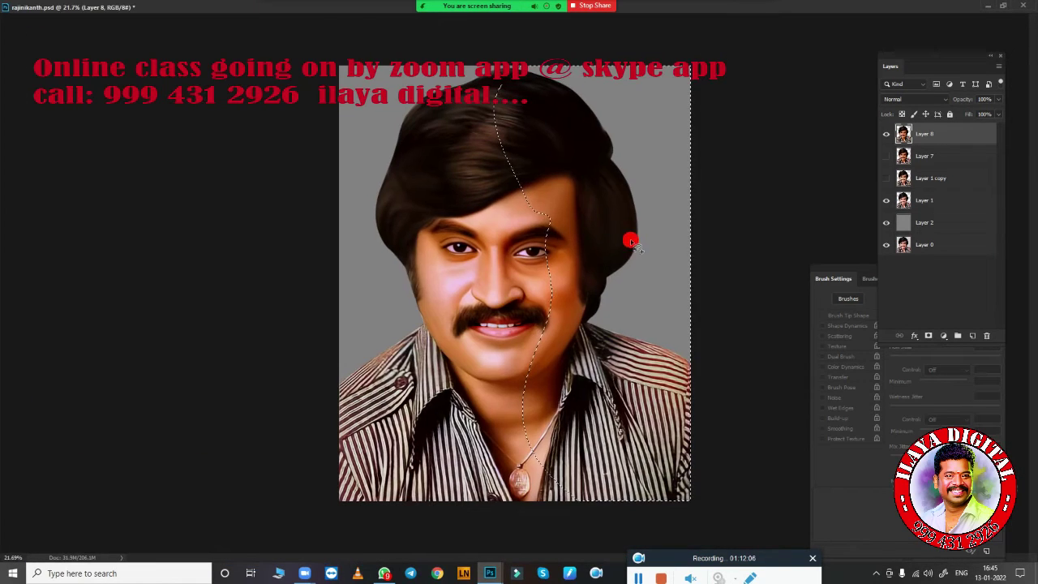
key("ctrl+j")
- Return to the normal workspace and enlarge the document window
left_click(1003, 7)
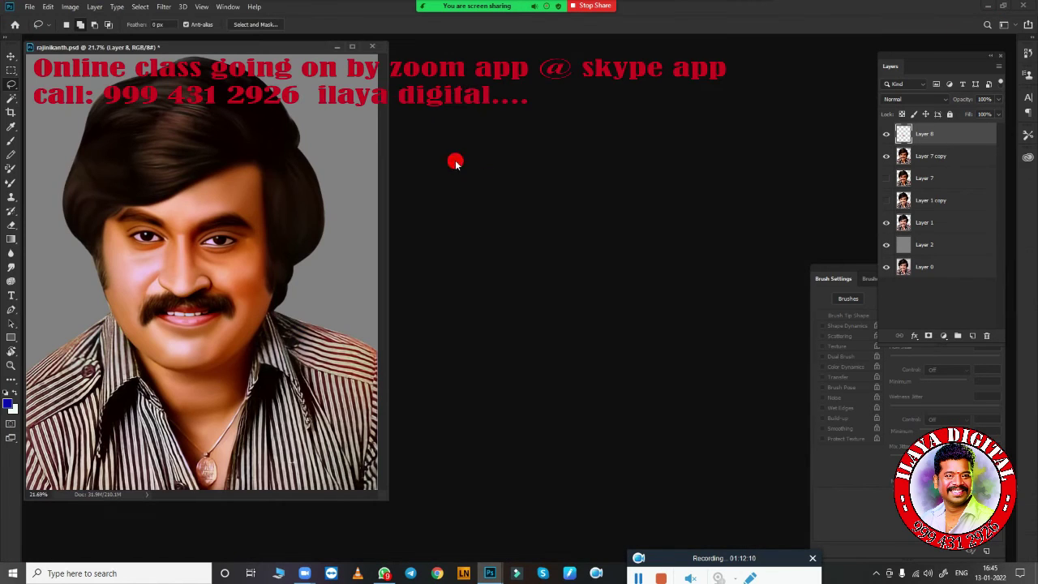
left_click_drag(388, 97, 862, 132)
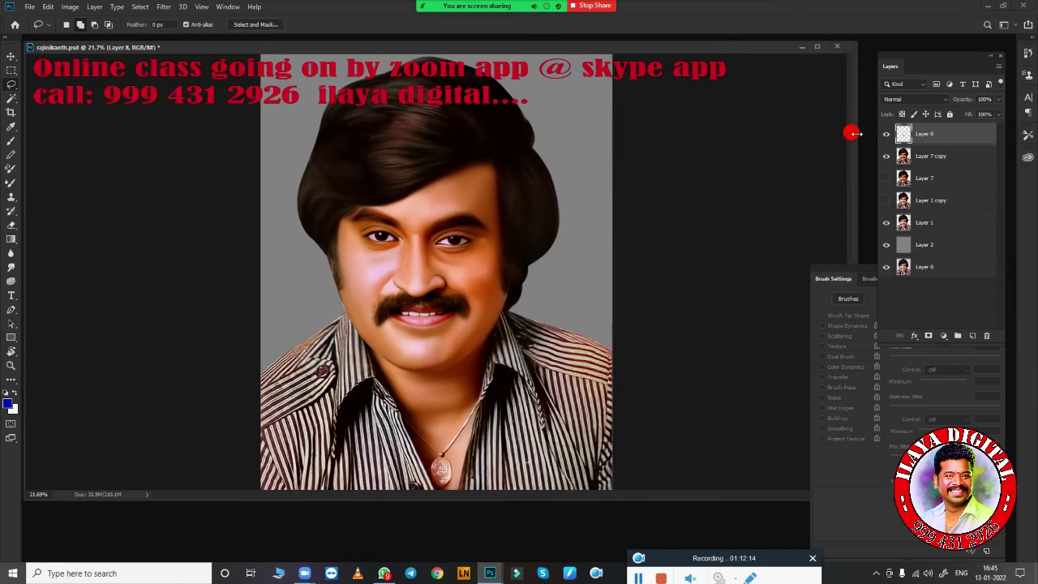
left_click_drag(590, 499, 603, 556)
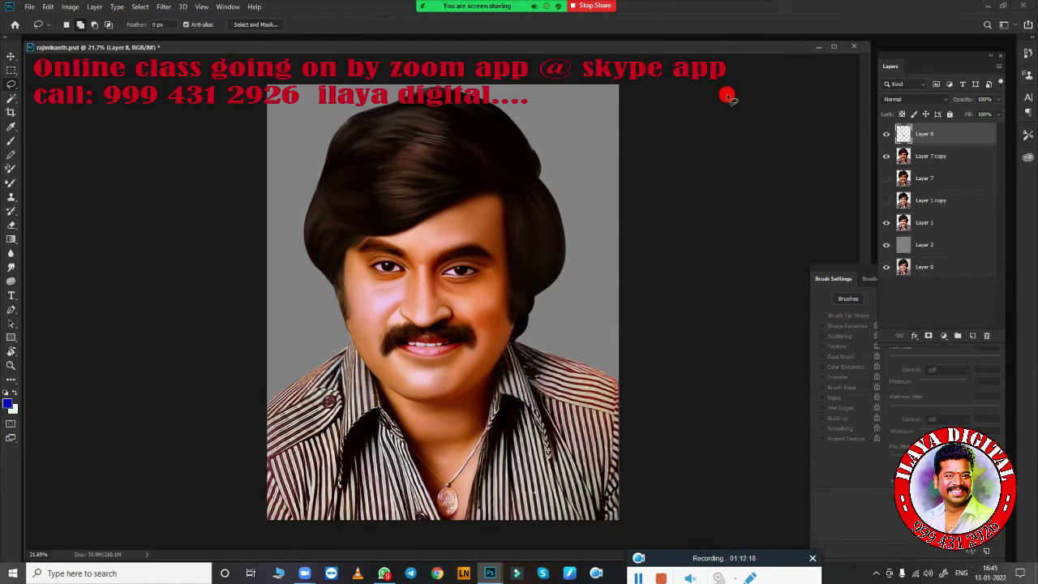
left_click_drag(865, 52, 1004, 48)
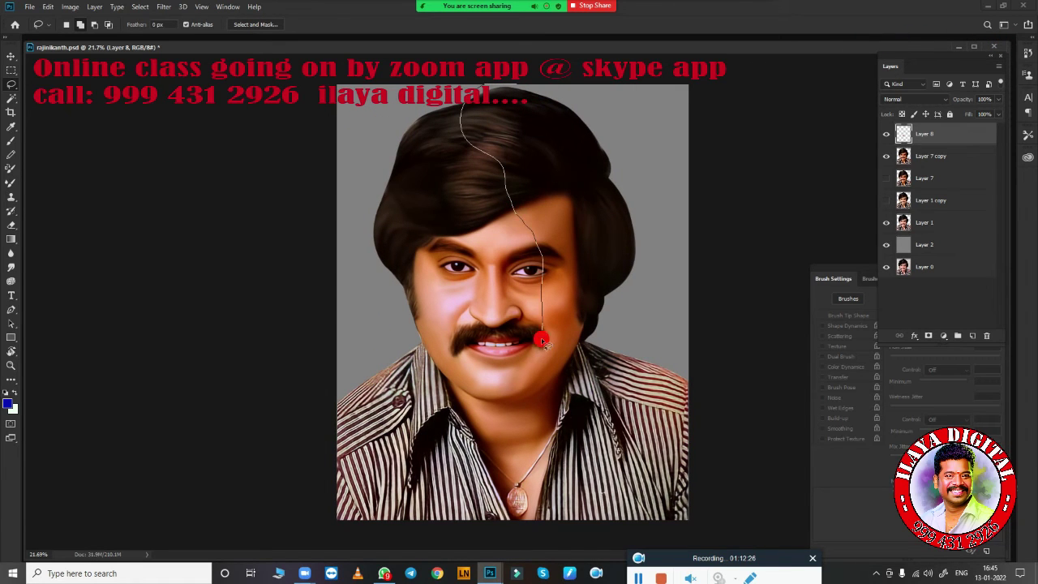
- Lasso the right half, merge Layer 7 copy into Layer 8, feather 10 px, copy to Layer 9
left_click_drag(541, 340, 590, 103)
left_click(942, 155)
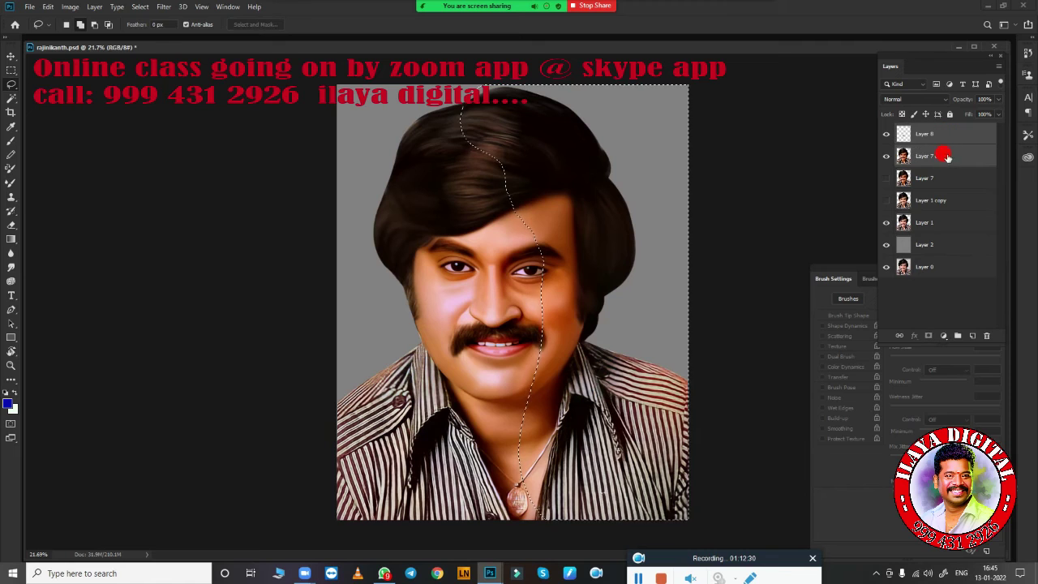
key("ctrl+e")
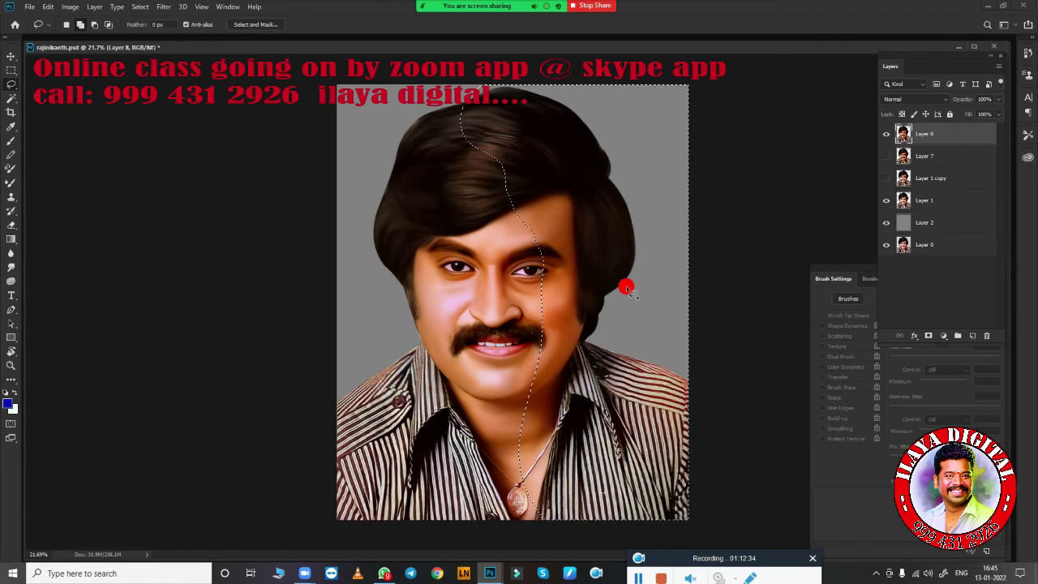
key("shift+F6")
type("100")
key("Return")
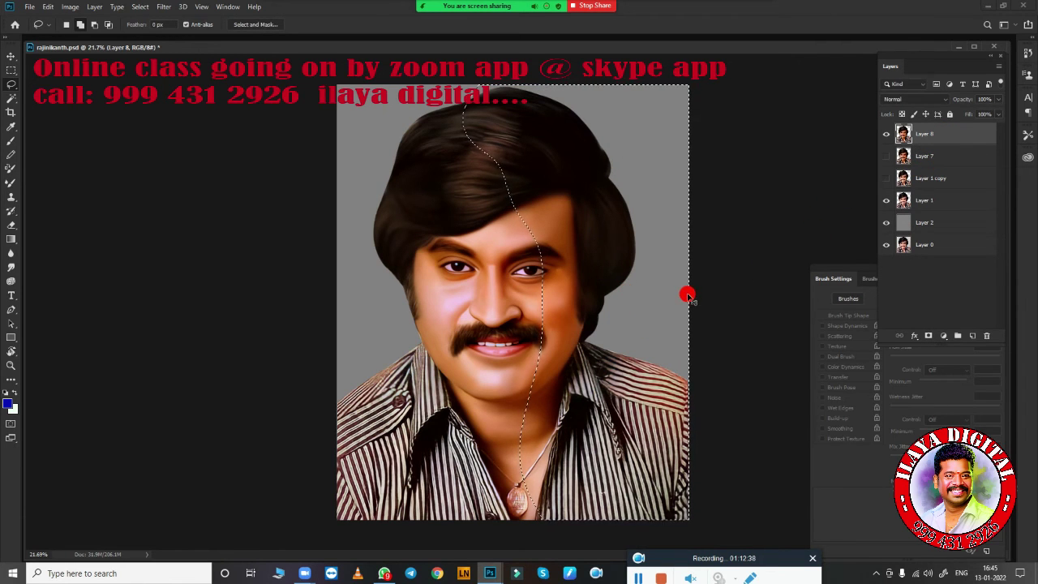
key("ctrl+j")
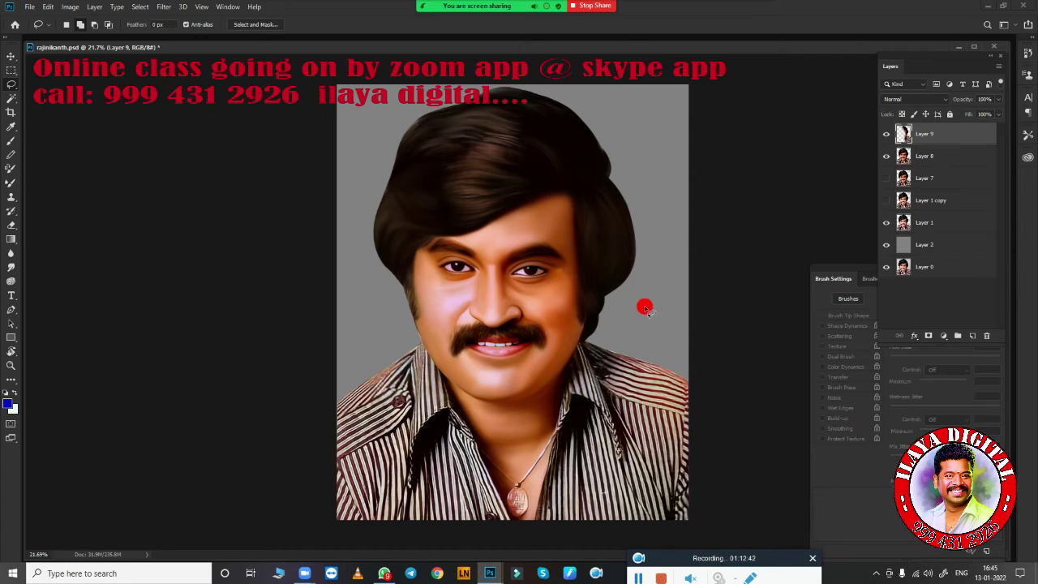
- Shift the copy's hue to teal and erase the tint from the face, neck and shirt
mouse_move(753, 145)
left_mouse_down()
mouse_move(700, 155)
mouse_move(796, 148)
left_mouse_up()
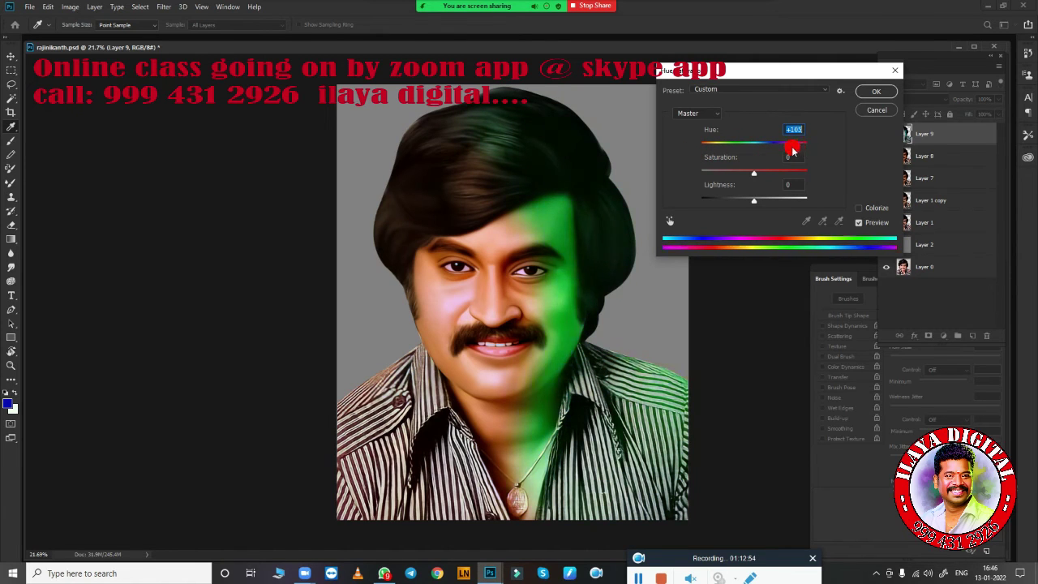
left_click(876, 91)
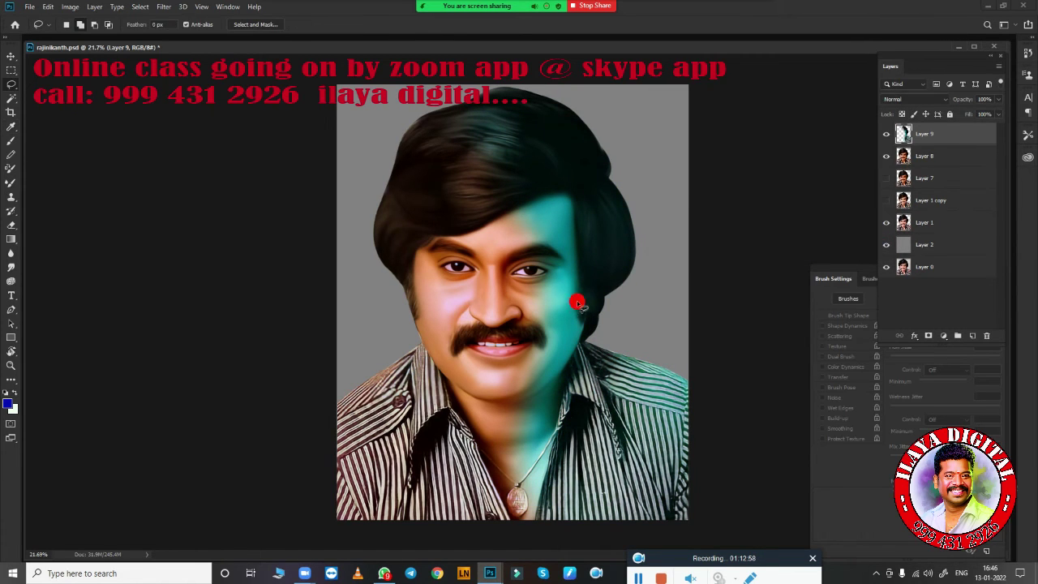
left_click_drag(531, 215, 515, 502)
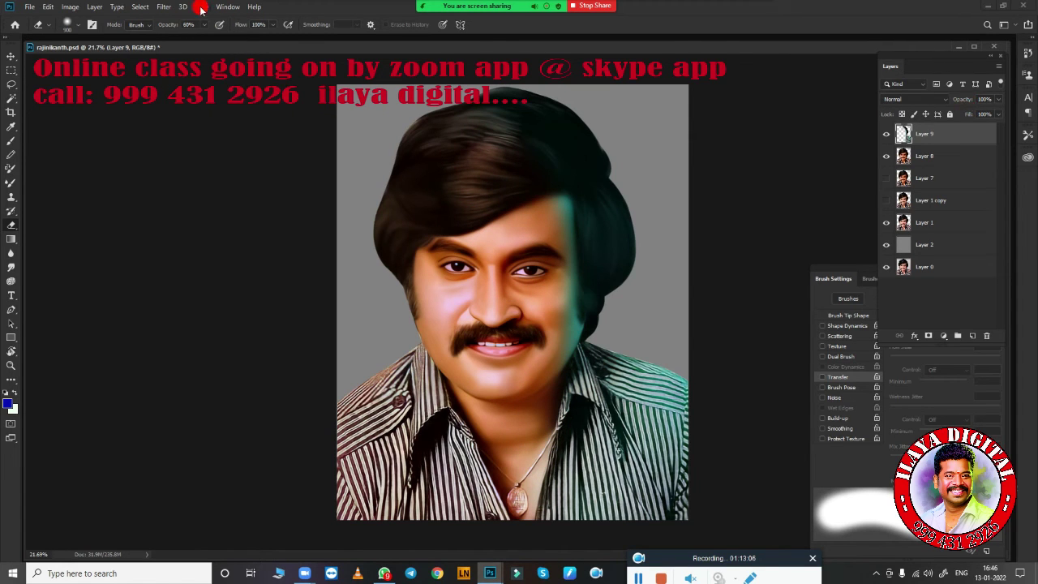
left_click(168, 7)
mouse_move(170, 129)
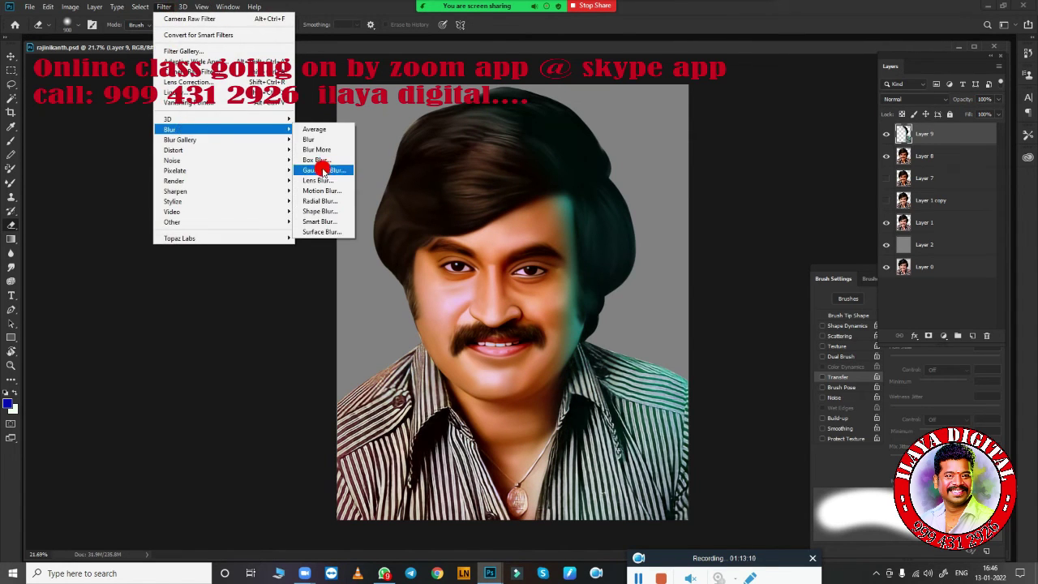
left_click(324, 169)
left_click(869, 103)
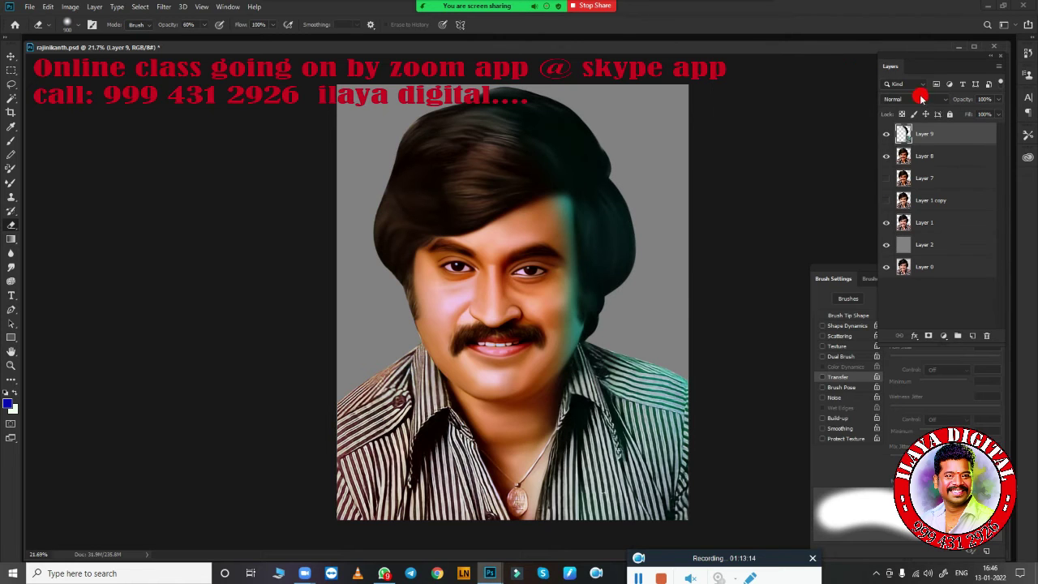
- Try Overlay, Screen, Linear Dodge and Color Dodge blending on Layer 9, ending at Normal
left_click(920, 98)
left_click(906, 177)
left_click(914, 98)
left_click(904, 174)
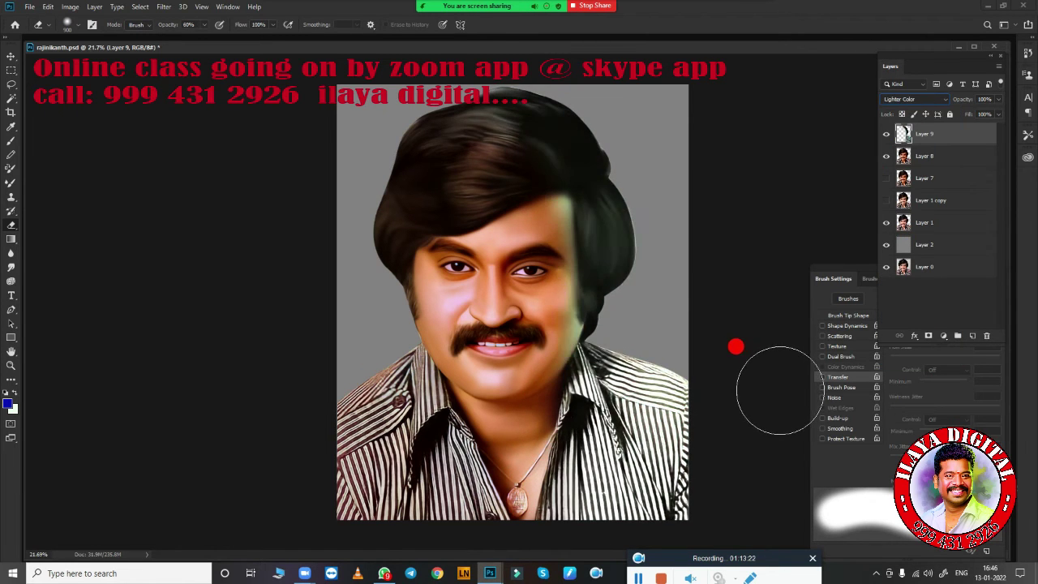
key("Down")
key("Down")
key("Down")
key("Down")
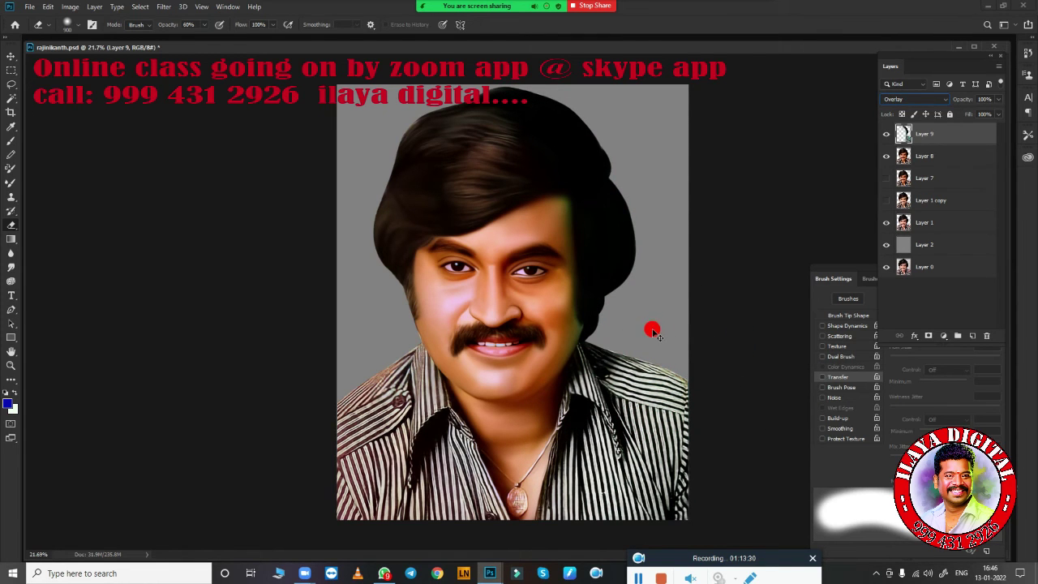
key("ctrl+u")
left_click(865, 111)
key("Up")
key("Up")
key("Up")
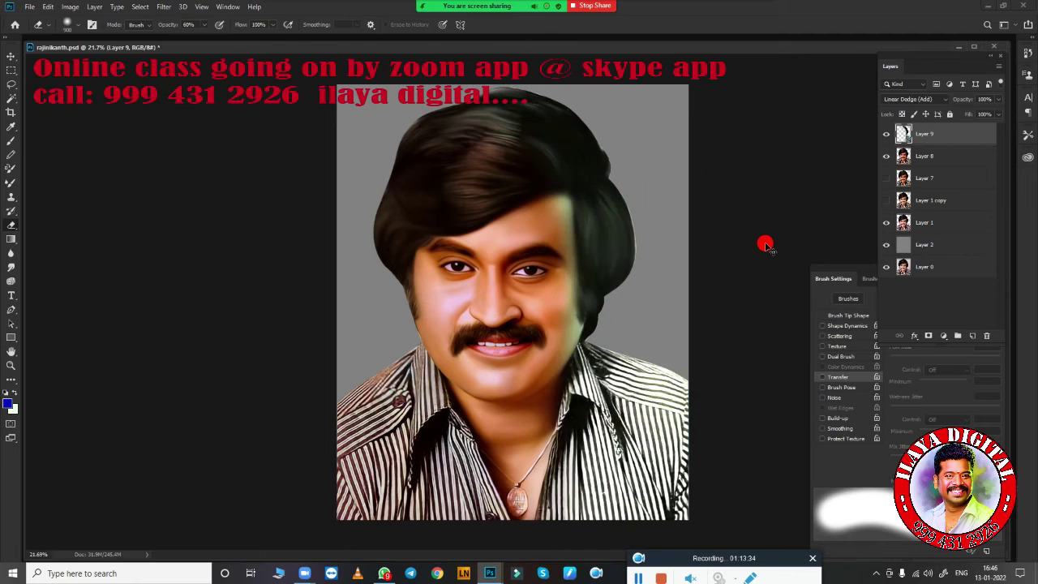
key("Up")
key("Up")
key("Up")
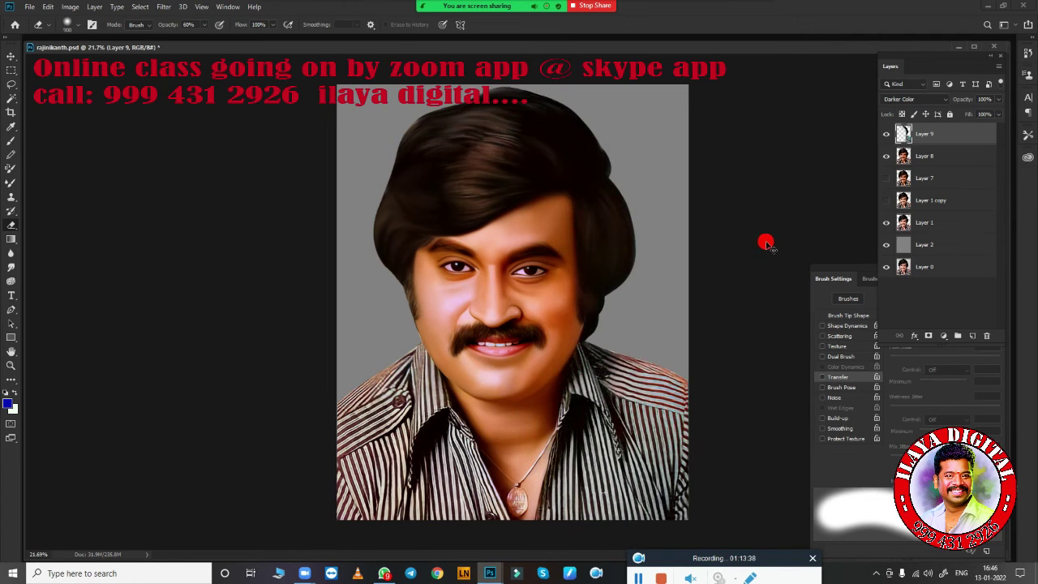
key("Down")
key("Down")
key("Down")
key("Down")
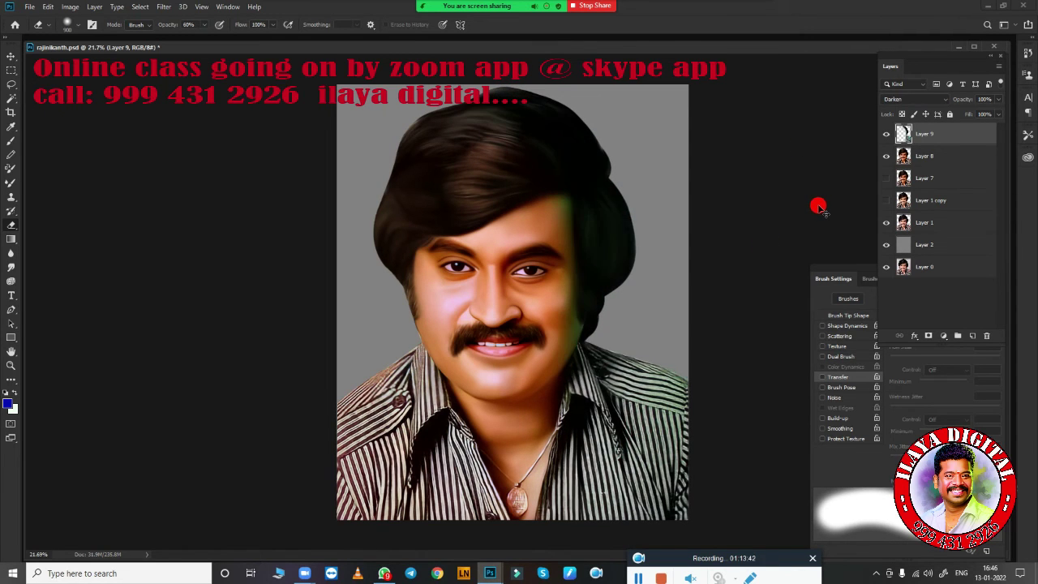
key("Down")
key("Down")
key("Up")
key("Up")
key("Up")
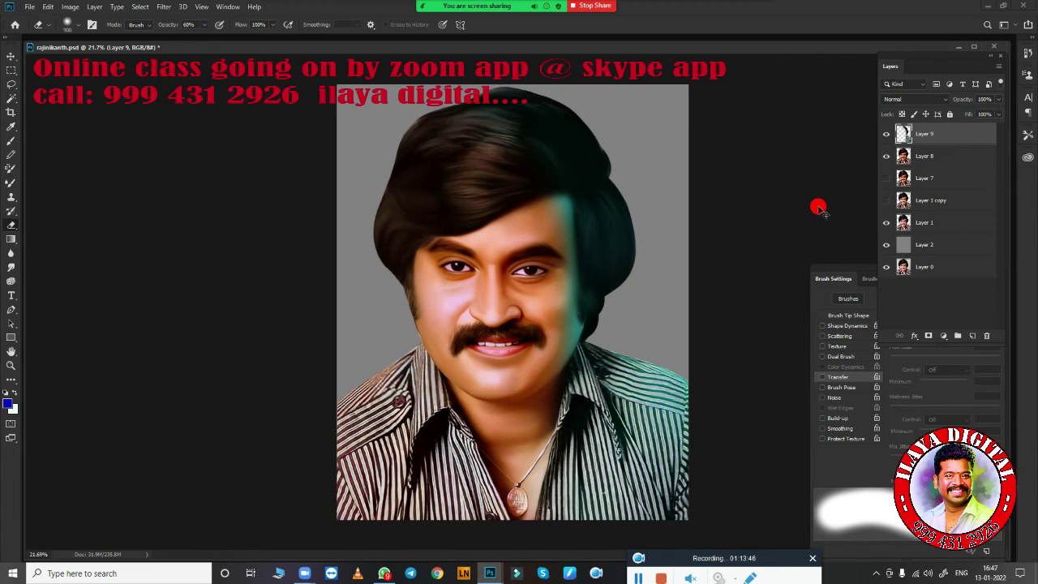
- Toggle Layer 9's visibility to compare, then bring up Color Balance
key("ctrl+shift+alt+e")
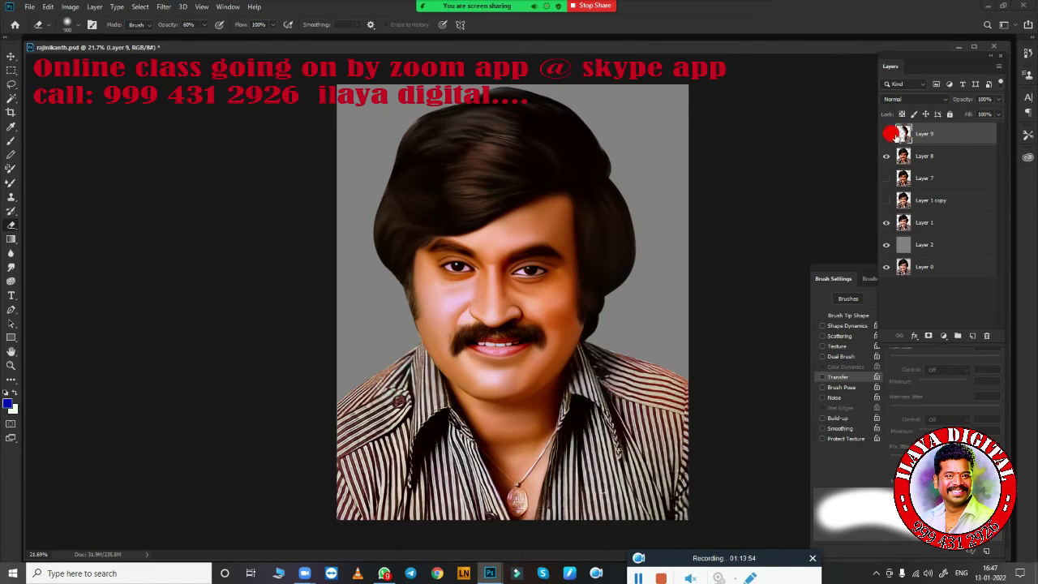
left_click(886, 133)
left_click(886, 133)
left_click(886, 133)
left_click(886, 133)
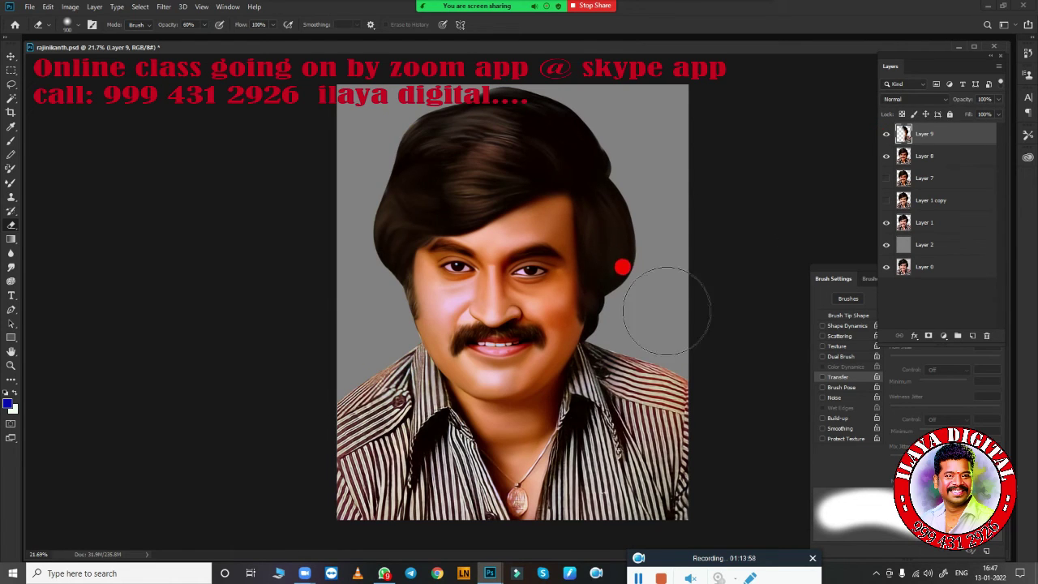
key("ctrl+b")
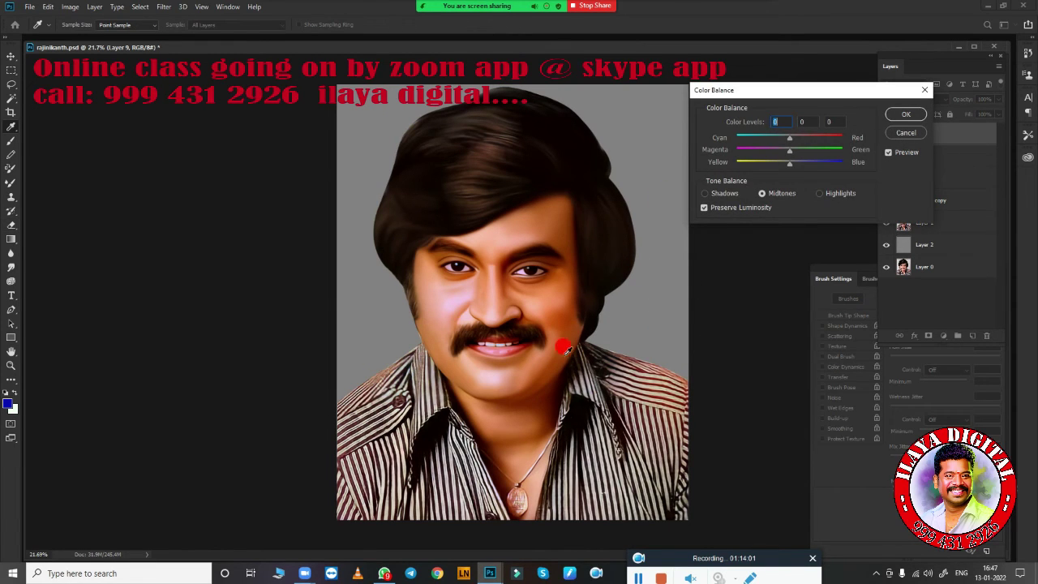
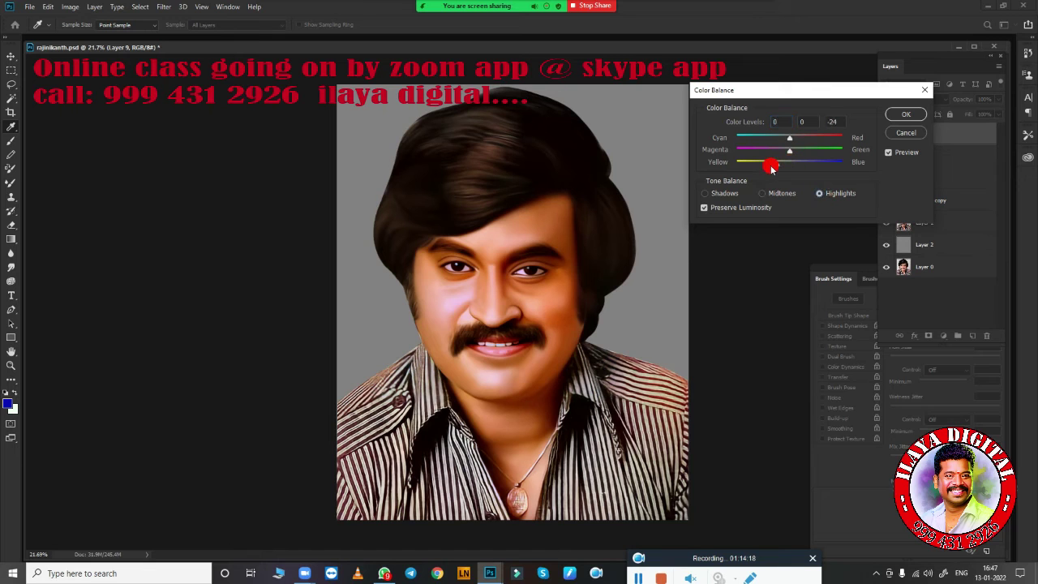
- Shift Layer 9's Color Balance highlights to +4, −28, +71 for a pink-magenta tint
mouse_move(771, 169)
left_mouse_down()
mouse_move(730, 169)
mouse_move(791, 172)
mouse_move(775, 169)
mouse_move(809, 137)
mouse_move(756, 151)
mouse_move(784, 144)
left_mouse_up()
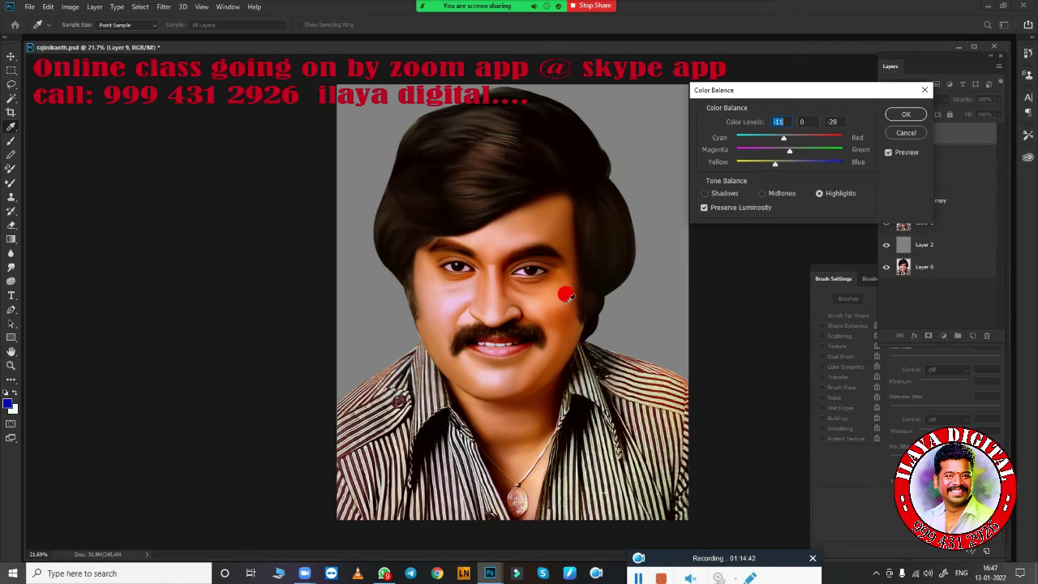
mouse_move(777, 166)
left_mouse_down()
mouse_move(836, 170)
mouse_move(791, 166)
mouse_move(793, 141)
mouse_move(828, 168)
left_mouse_up()
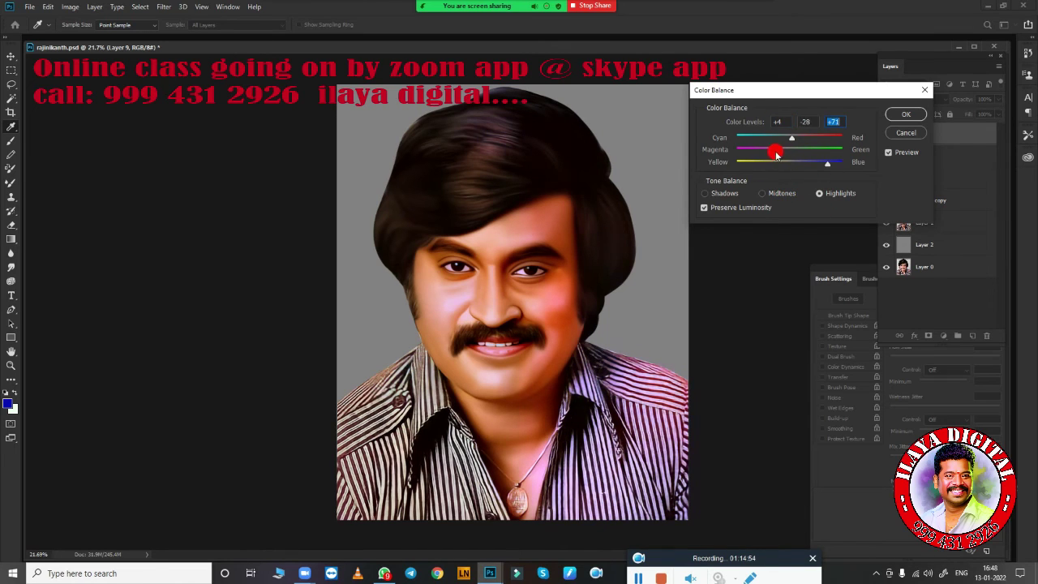
left_click(906, 114)
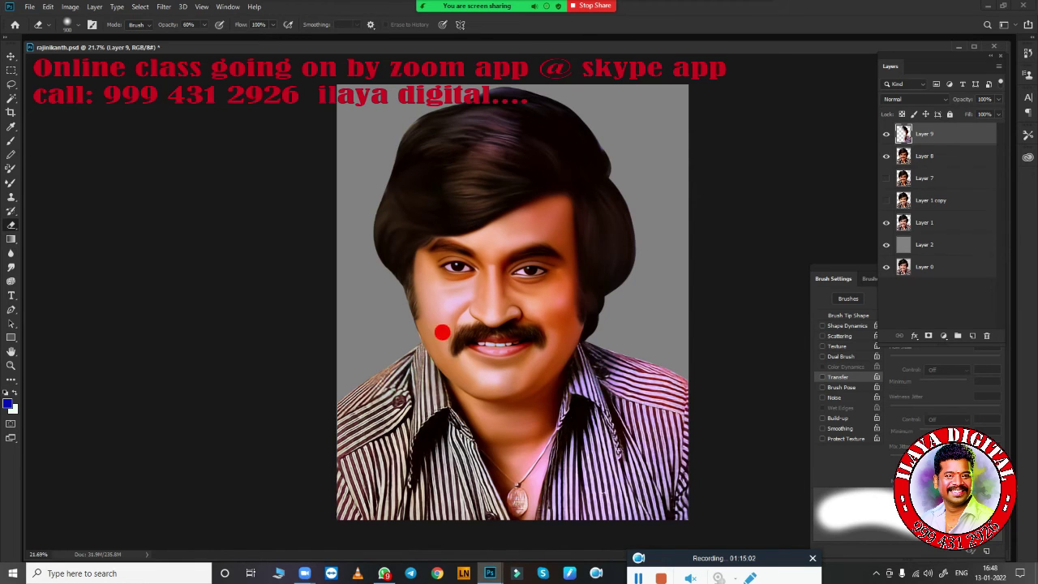
- Copy a feathered left half of the portrait to a new layer and warm it with Color Balance
left_click(933, 157)
key("l")
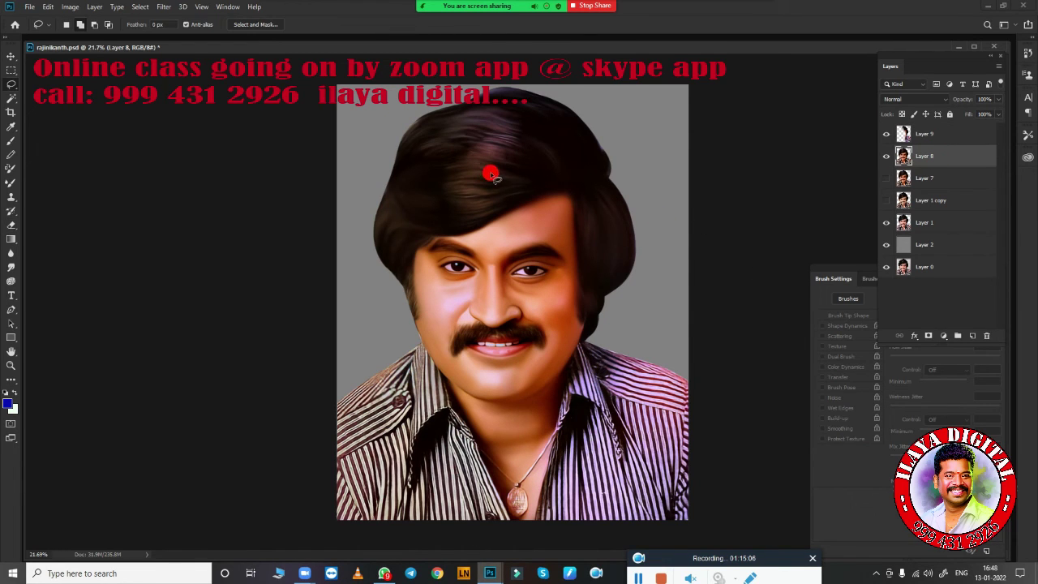
mouse_move(491, 174)
left_mouse_down()
mouse_move(250, 343)
mouse_move(457, 364)
mouse_move(487, 174)
left_mouse_up()
key("shift+F6")
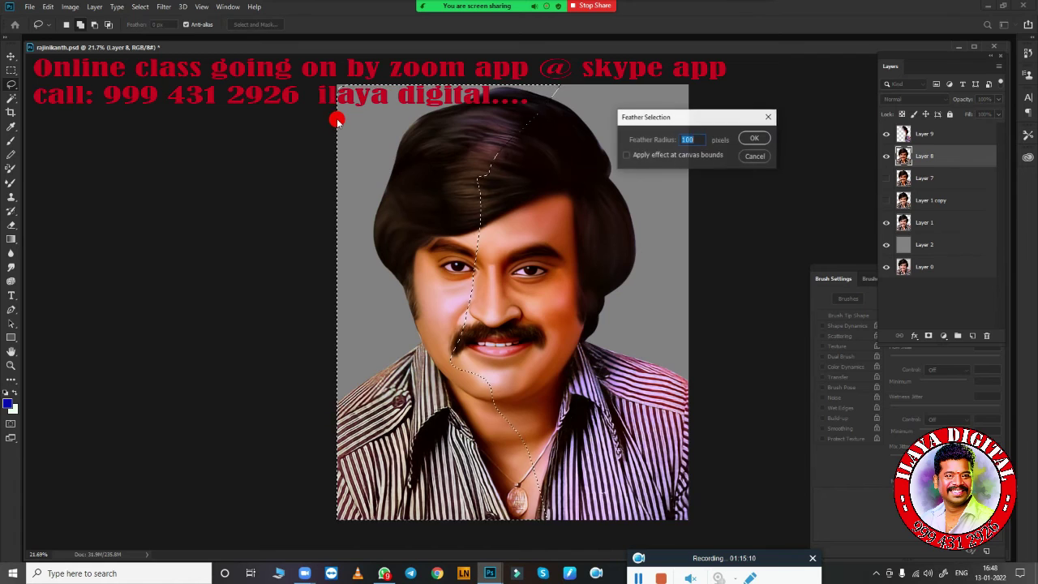
key("Return")
key("ctrl+j")
key("i")
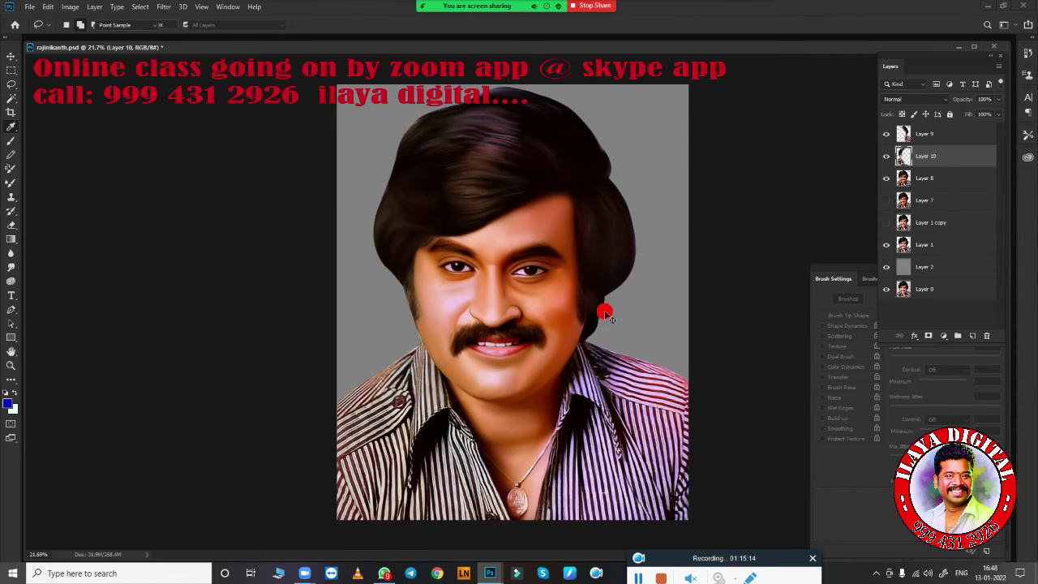
key("ctrl+b")
mouse_move(775, 163)
left_mouse_down()
mouse_move(763, 170)
mouse_move(792, 151)
mouse_move(784, 165)
left_mouse_up()
key("ctrl+1")
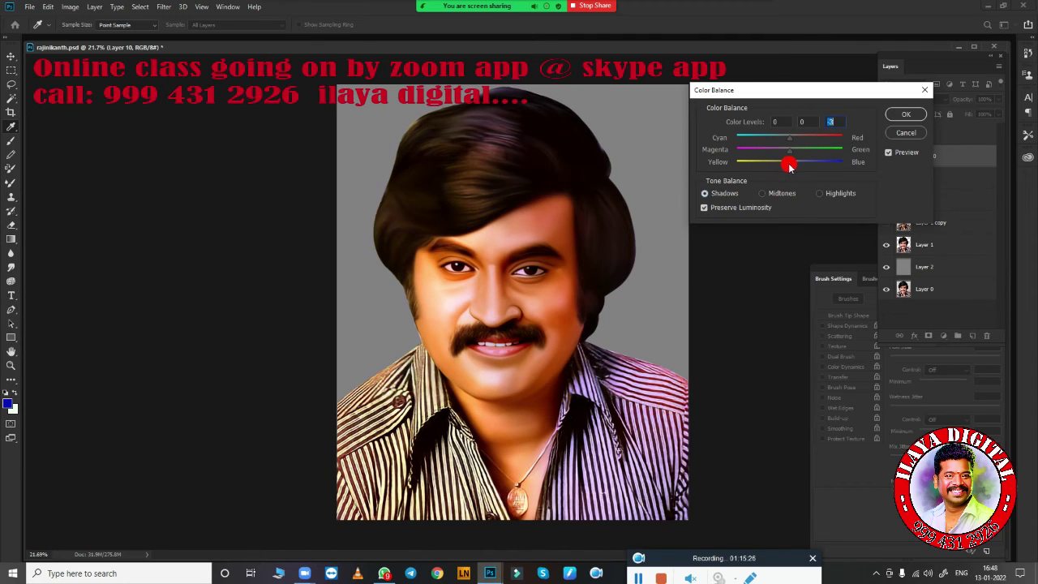
left_click(902, 114)
- Copy a feathered selection of the top of the hair from Layer 8 onto its own layer
left_click(898, 177)
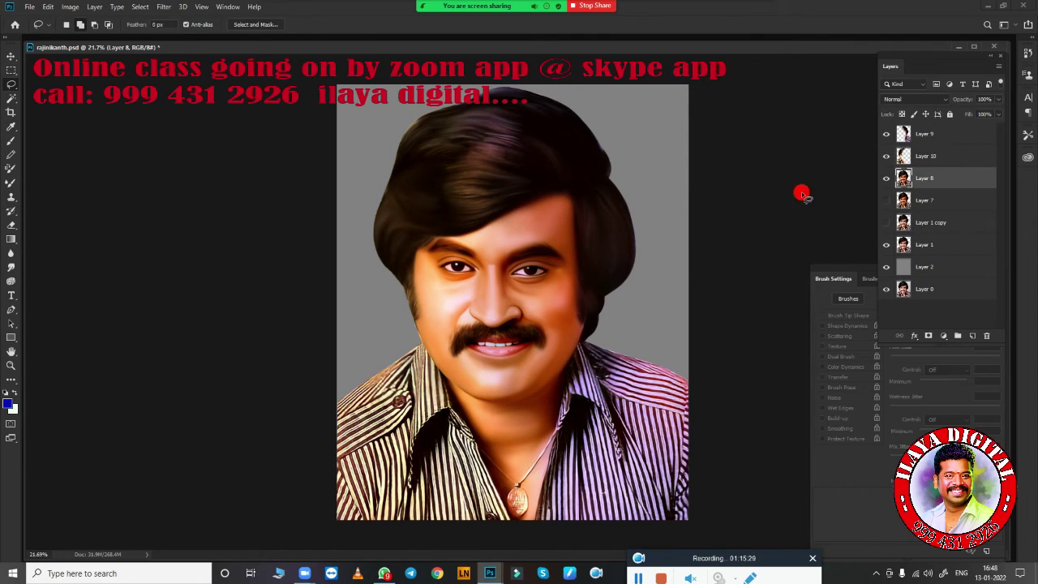
left_click_drag(334, 265, 347, 136)
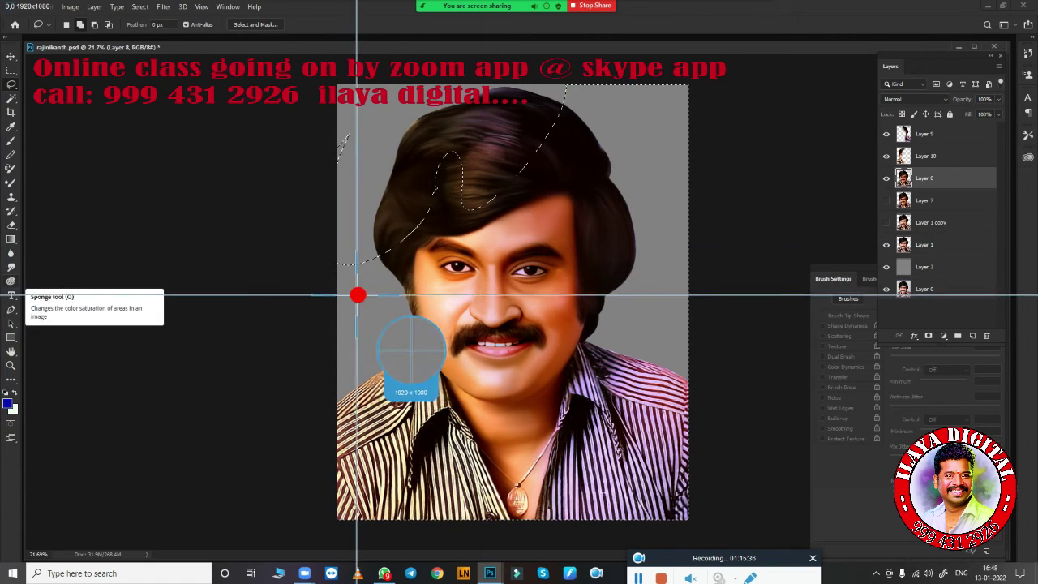
key("shift+F6")
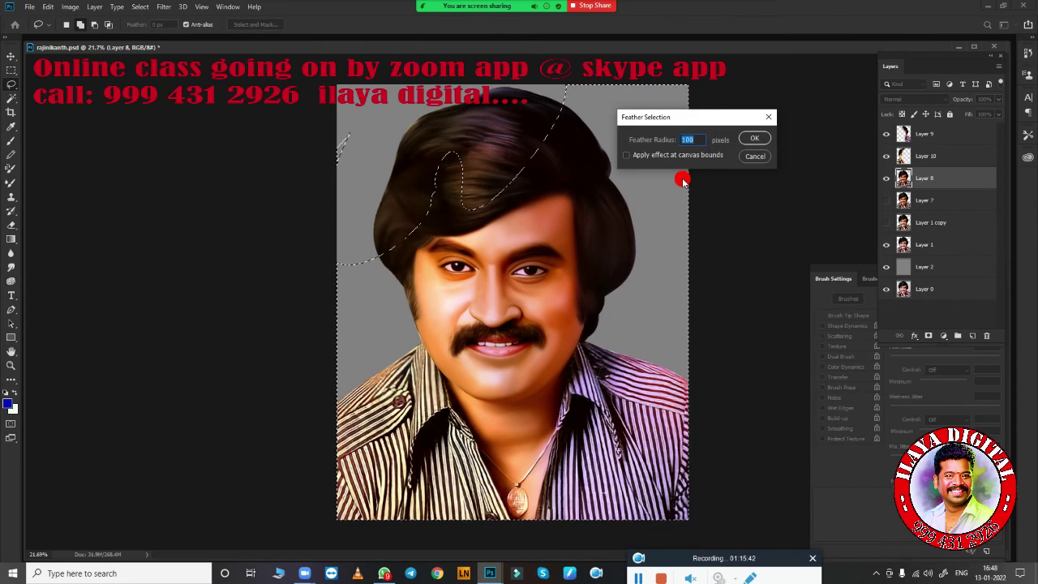
key("Return")
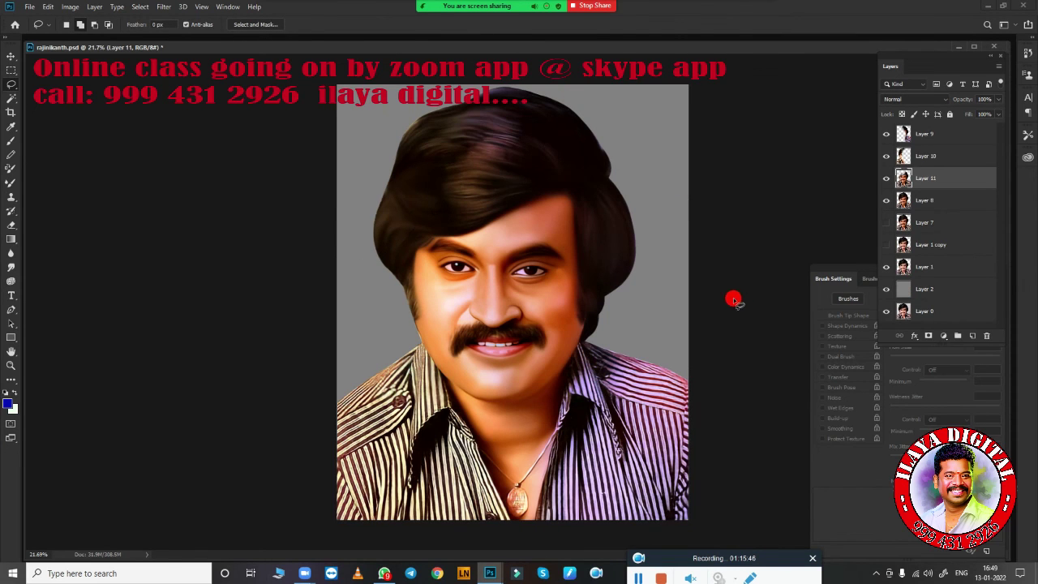
key("ctrl+h")
mouse_move(350, 144)
left_mouse_down()
mouse_move(568, 121)
mouse_move(600, 84)
left_mouse_up()
key("shift+F6")
key("Return")
key("ctrl+j")
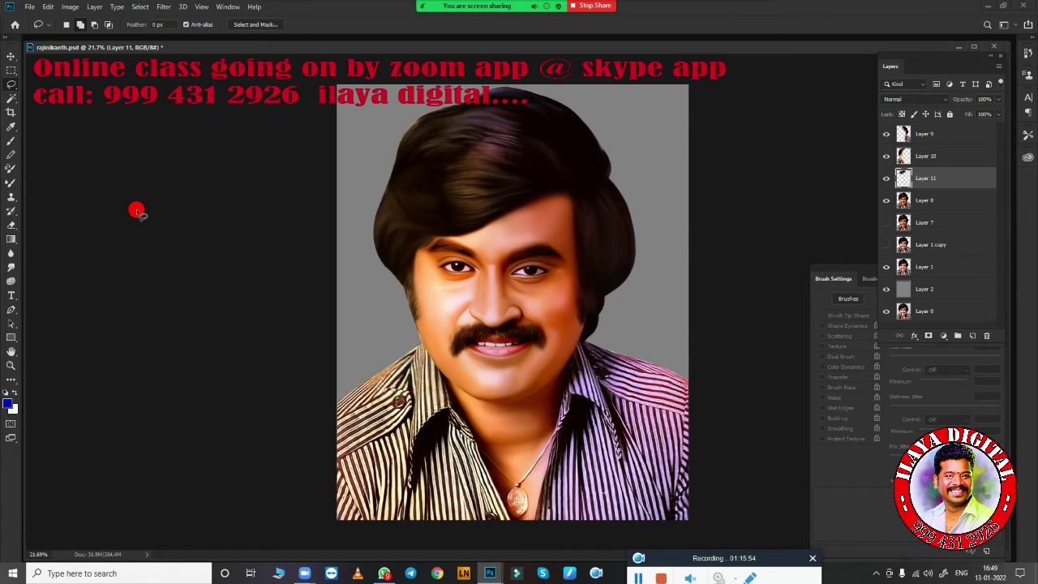
- Tint the hair layer reddish-brown with a −18 hue shift plus Color Balance
key("ctrl+u")
left_click_drag(750, 148, 744, 147)
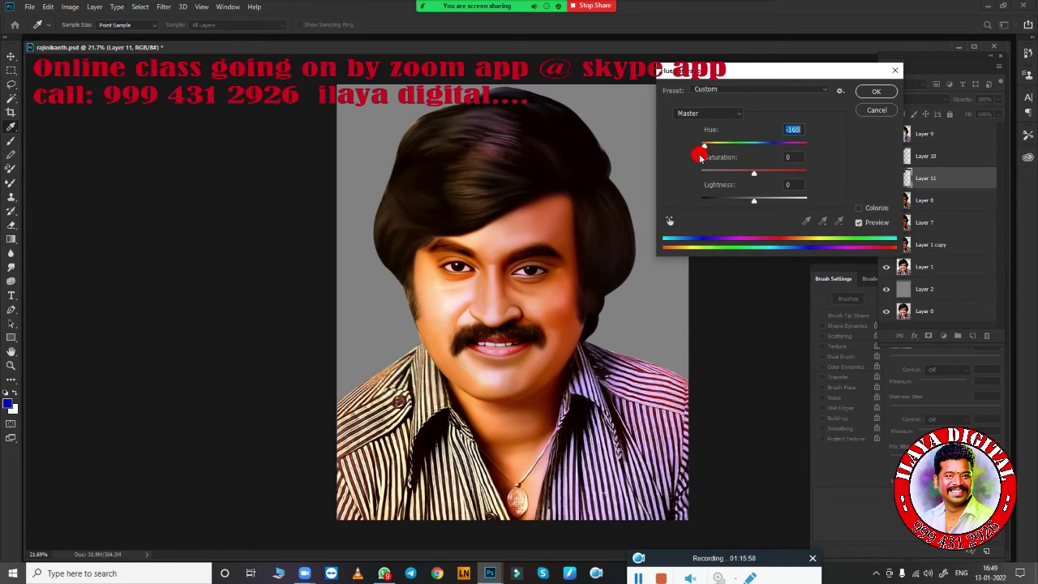
left_click(873, 95)
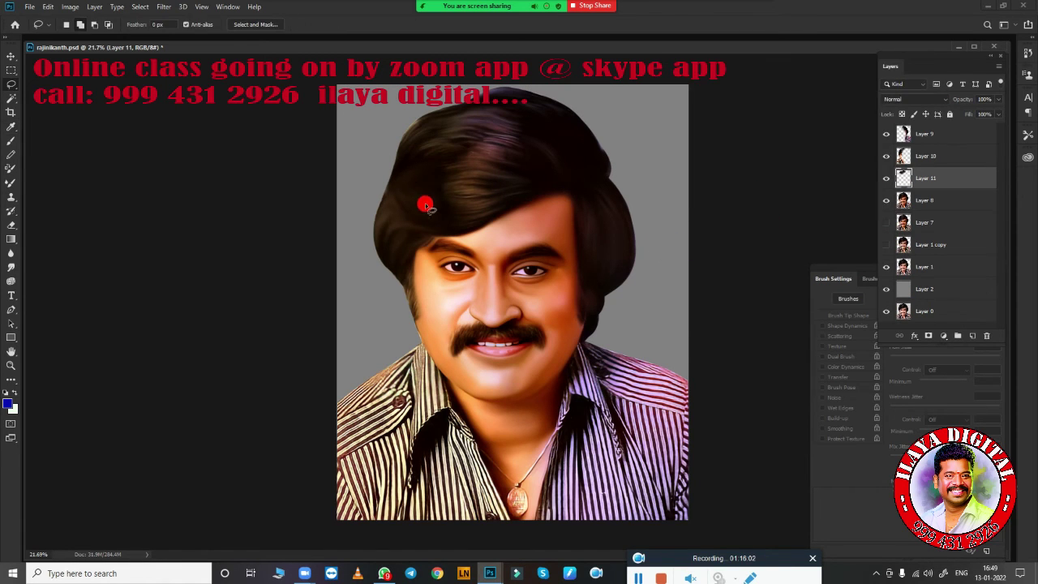
key("ctrl+b")
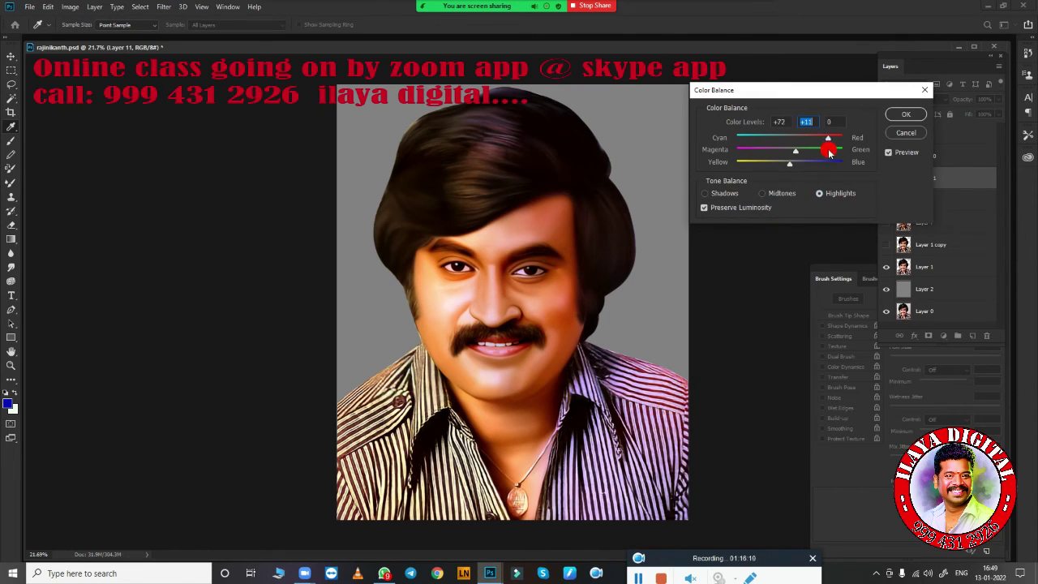
key("Return")
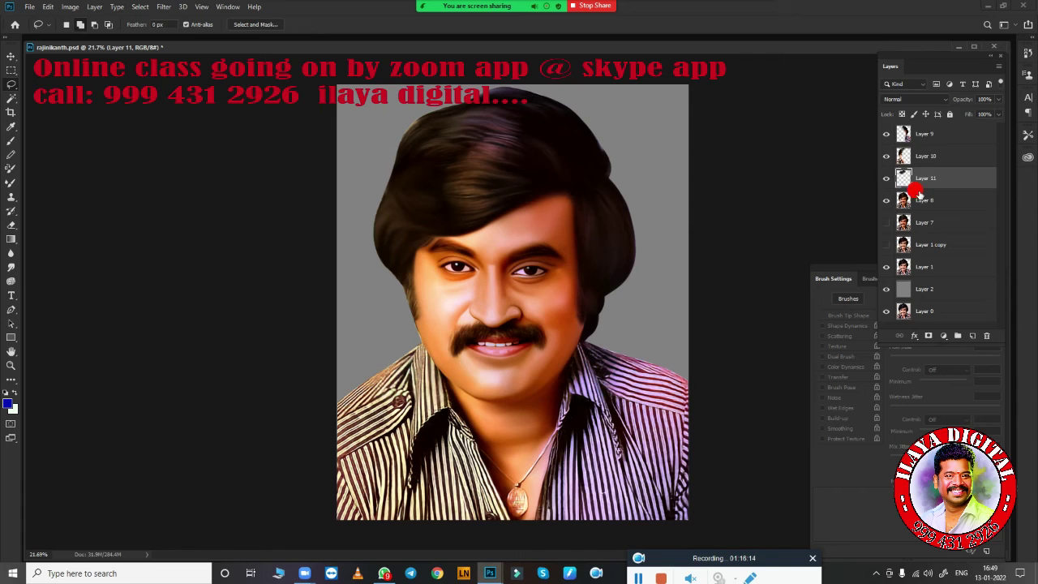
- Move Layer 11 to the top of the stack and shift its hue to about −19
key("ctrl+bracketright")
key("ctrl+bracketright")
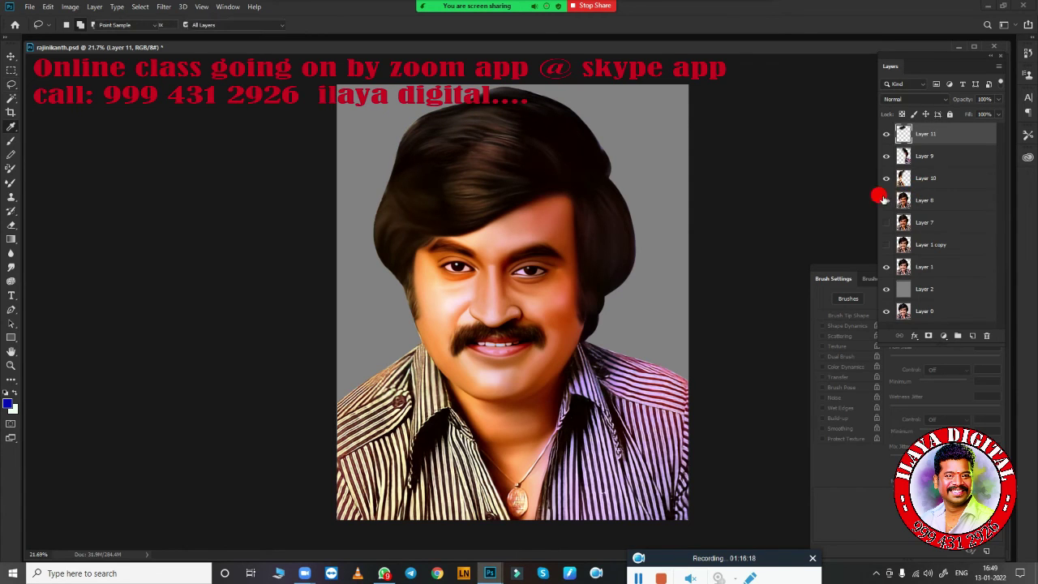
key("ctrl+u")
left_click_drag(764, 143, 745, 152)
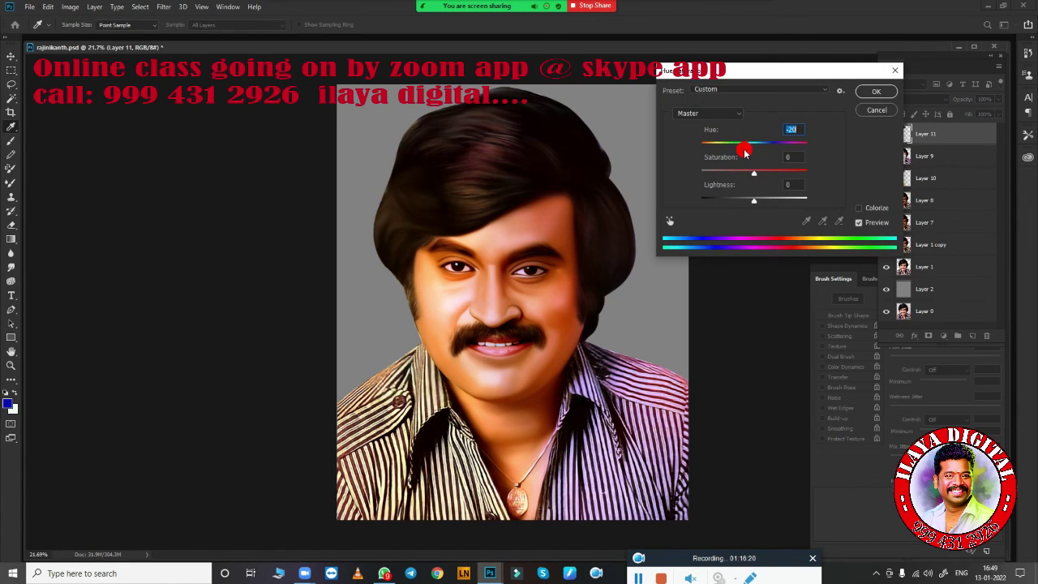
left_click(873, 91)
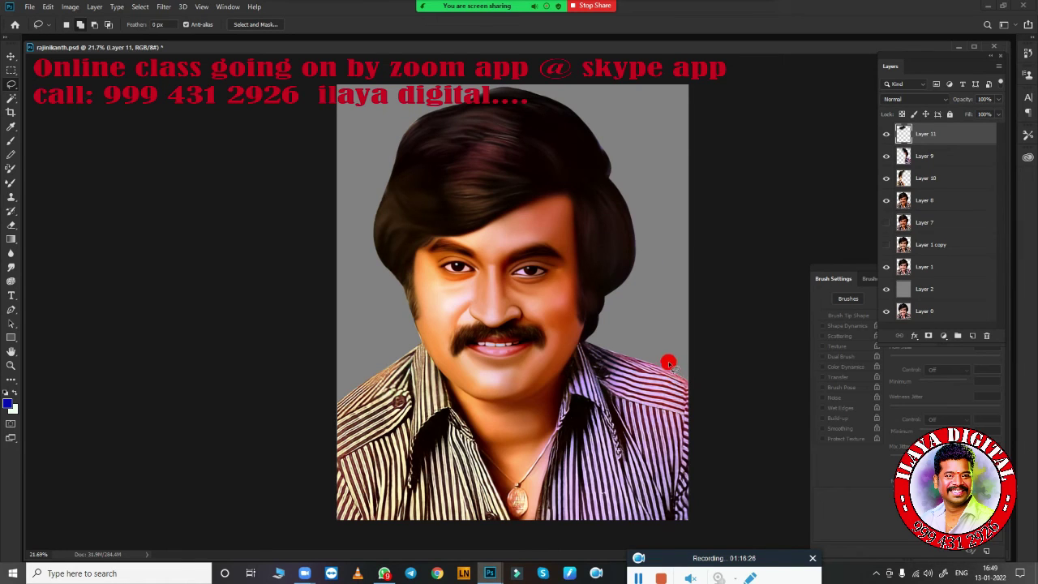
- Merge the tinted Layers 9, 10 and 8 into Layer 11
left_click(929, 200, "shift")
key("ctrl+e")
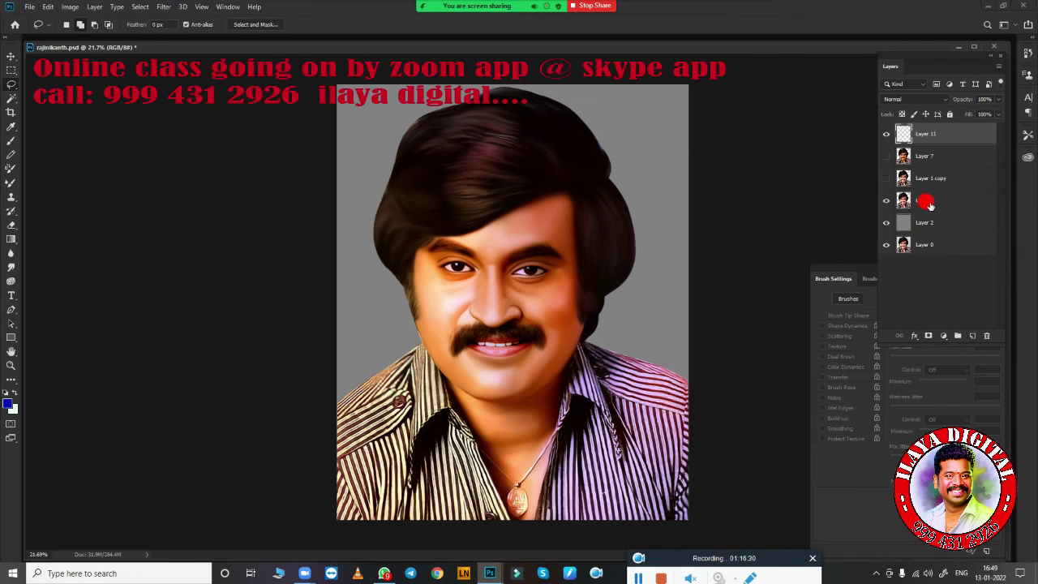
key("ctrl+j")
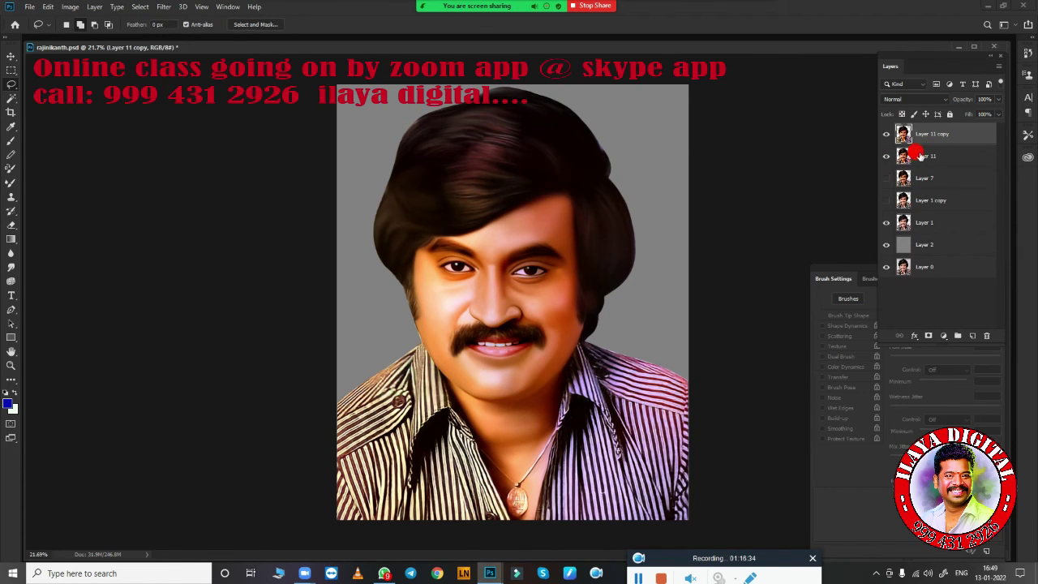
key("ctrl+e")
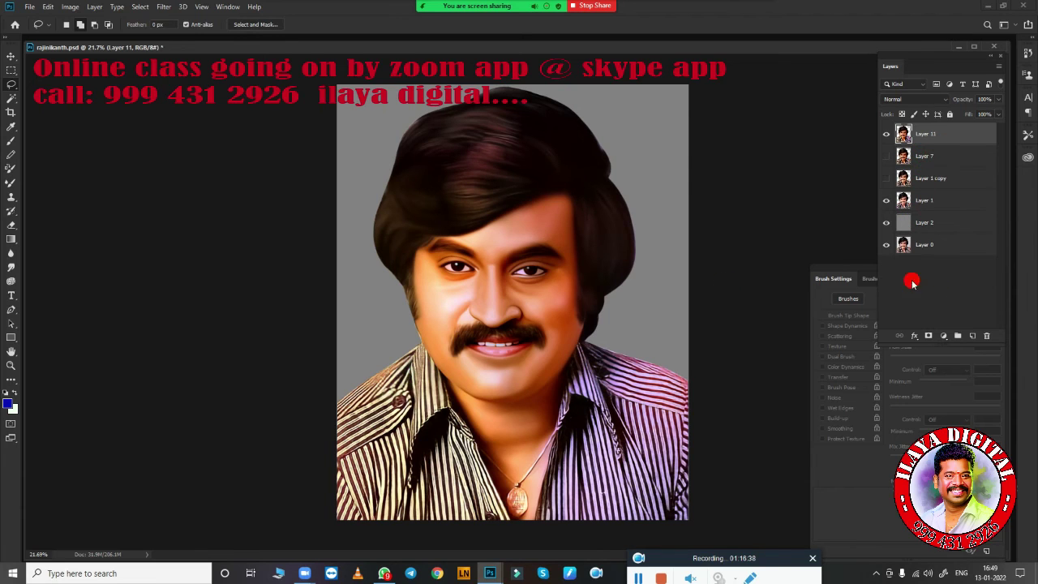
scroll(536, 182, "up", 1)
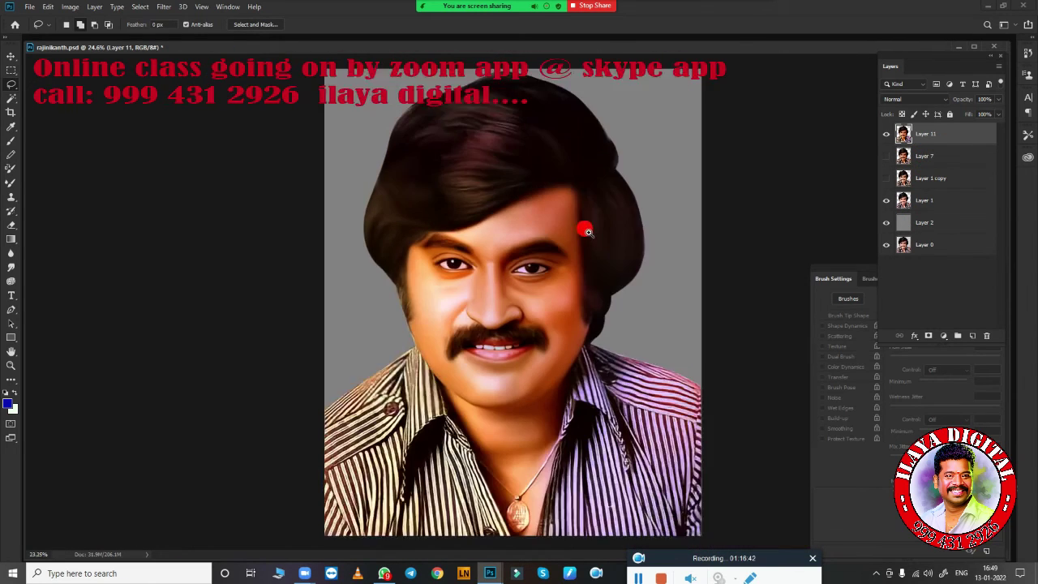
scroll(586, 232, "down", 2)
scroll(586, 232, "up", 1)
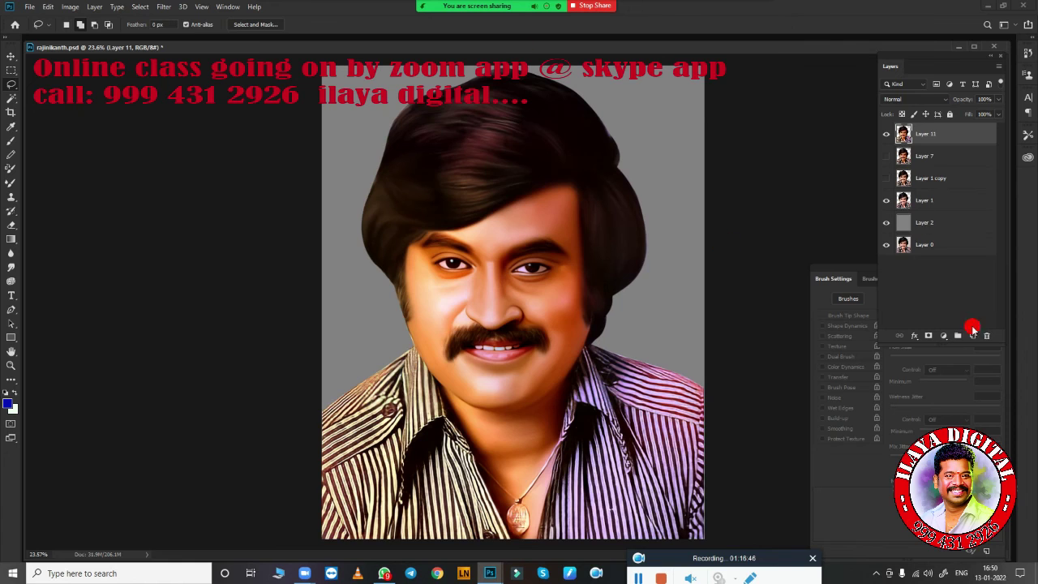
- Add a new Overlay Layer 12 and set up a soft brush with Shape Dynamics
left_click(972, 332)
left_click(913, 98)
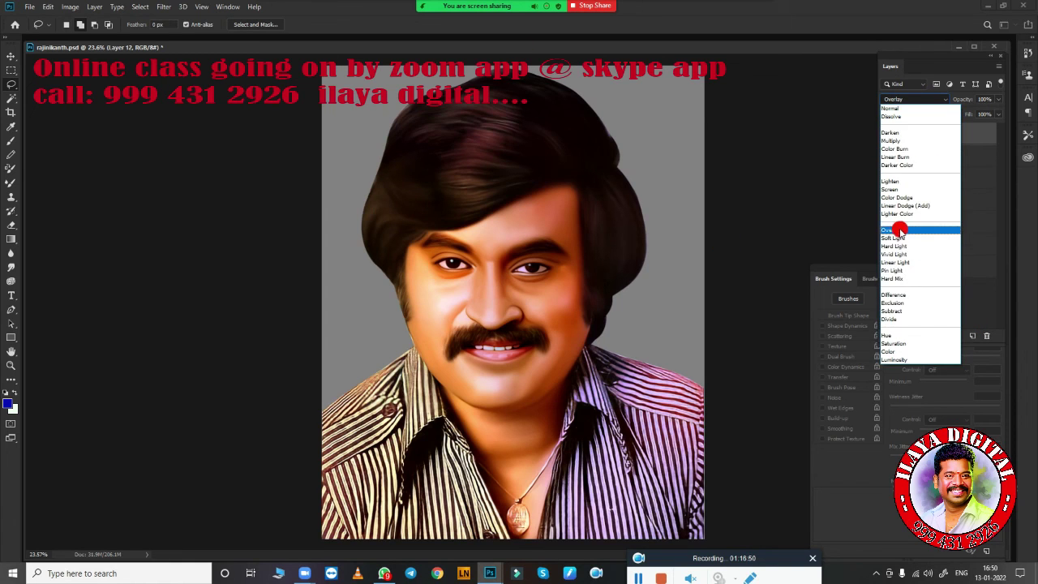
left_click(900, 230)
key("b")
right_click(429, 175)
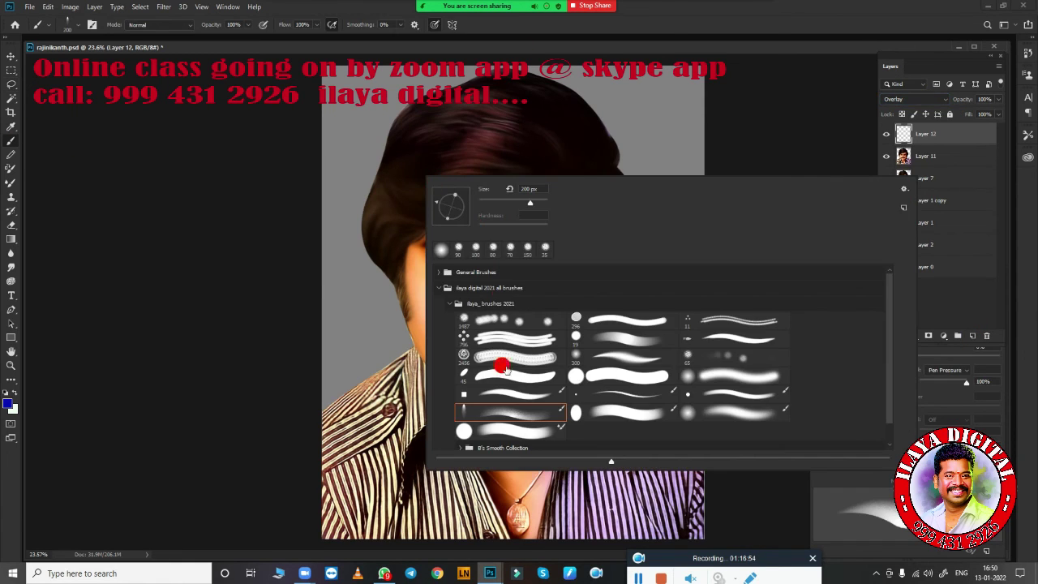
left_click(596, 377)
left_click(683, 33)
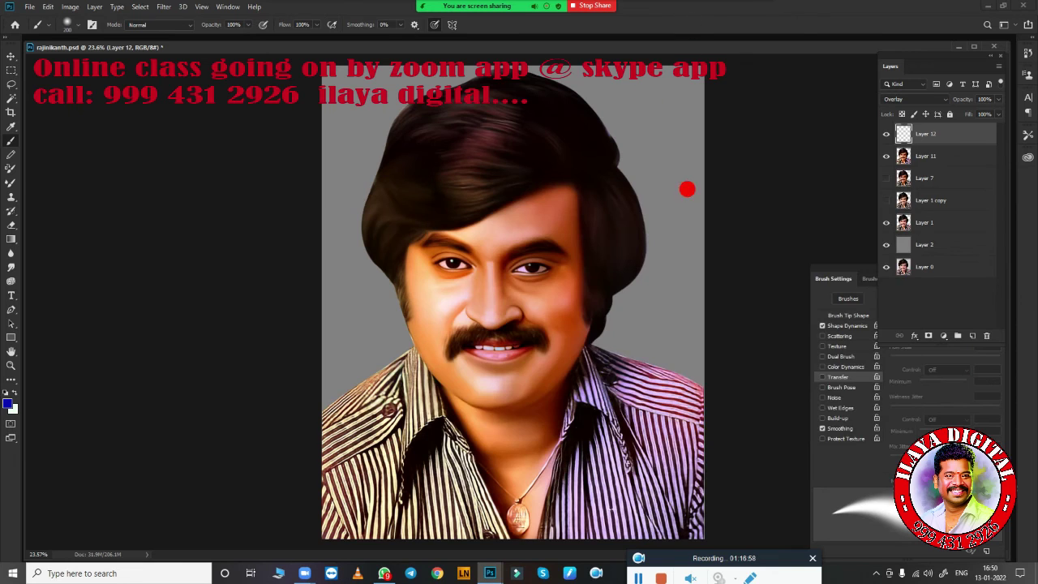
left_click(848, 315)
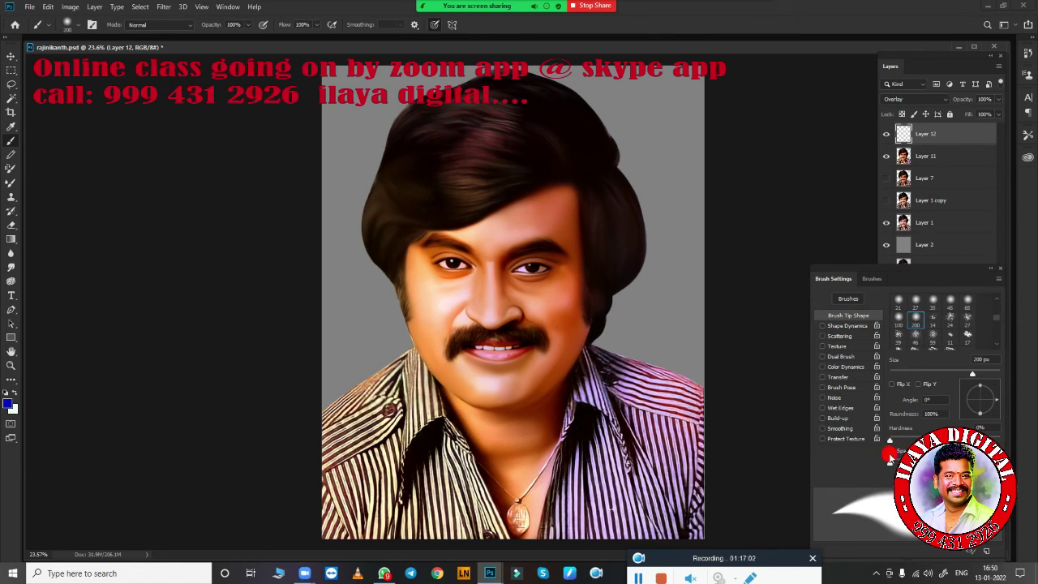
left_click(890, 451)
left_click(843, 326)
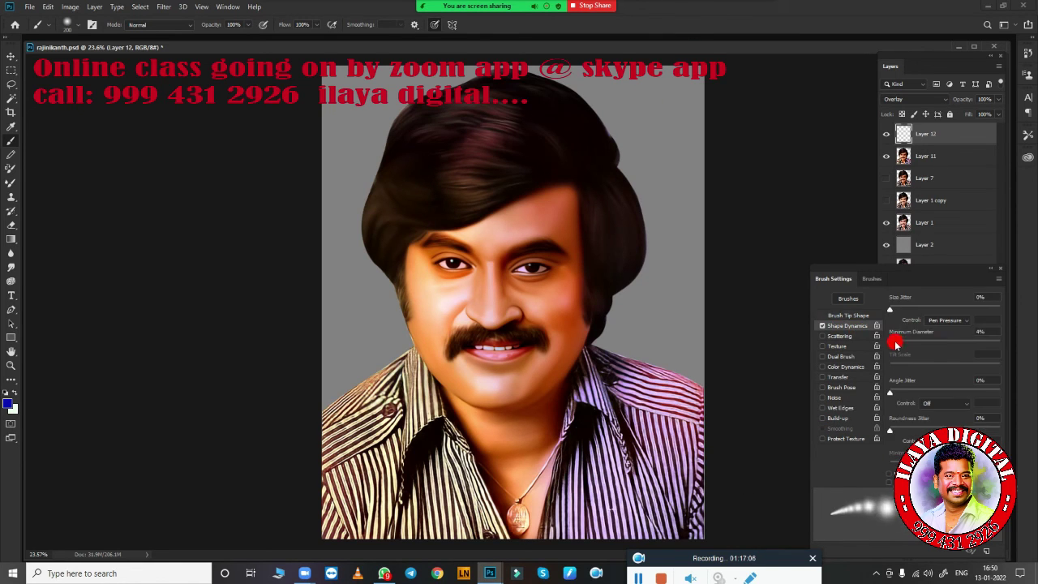
- Paint a yellow glow over the forehead, face and right side, keeping the background clear
left_click(10, 401)
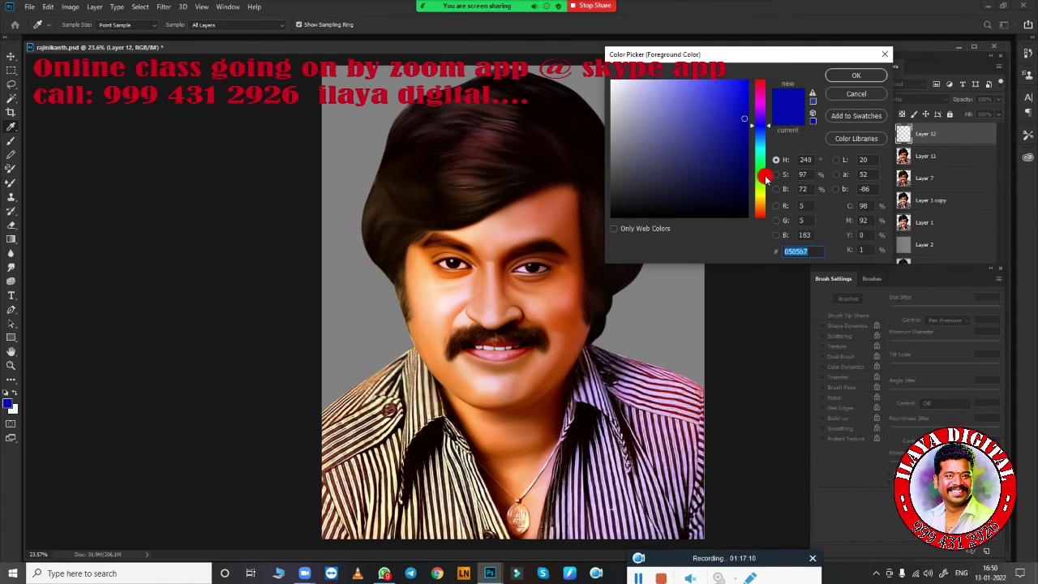
left_click_drag(764, 177, 762, 192)
left_click(741, 83)
key("Return")
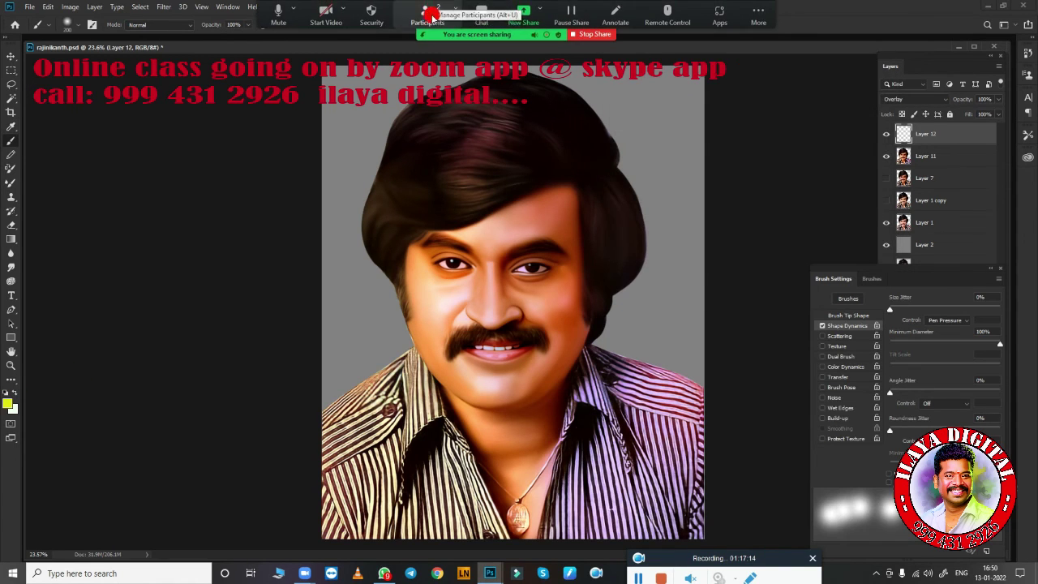
left_click_drag(549, 46, 549, 144)
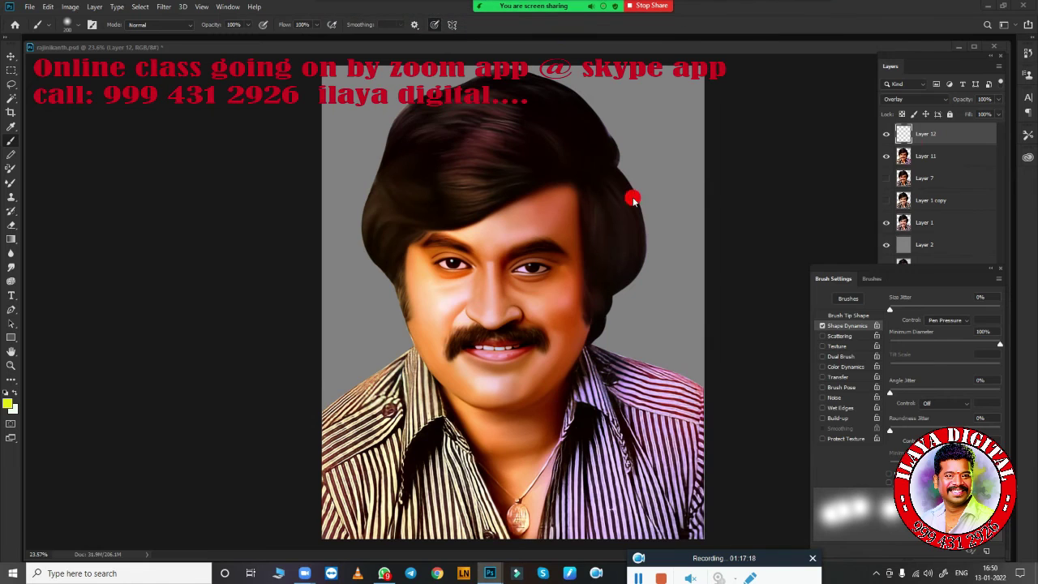
left_click(549, 220)
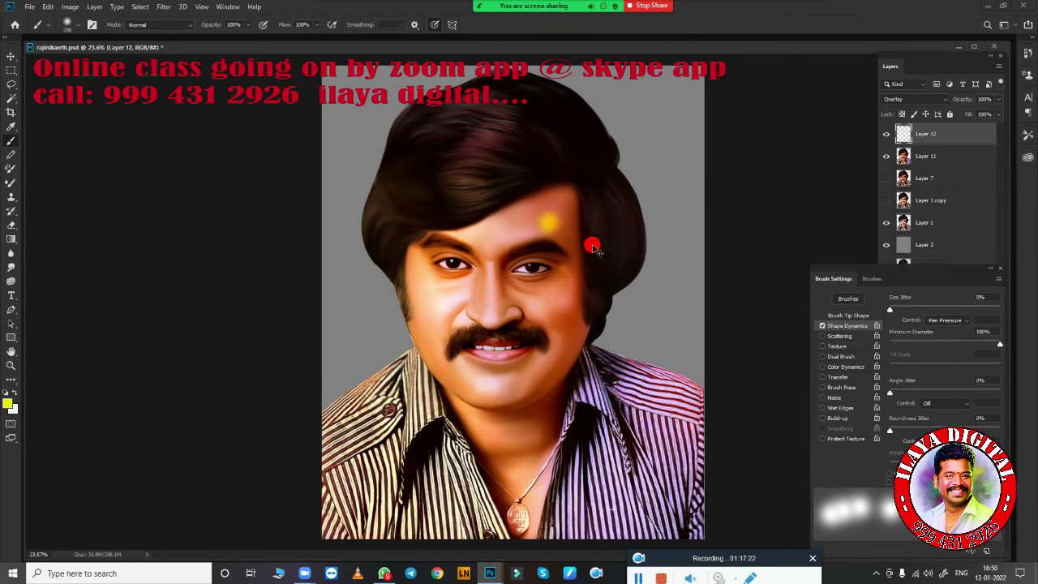
left_click_drag(449, 35, 741, 452)
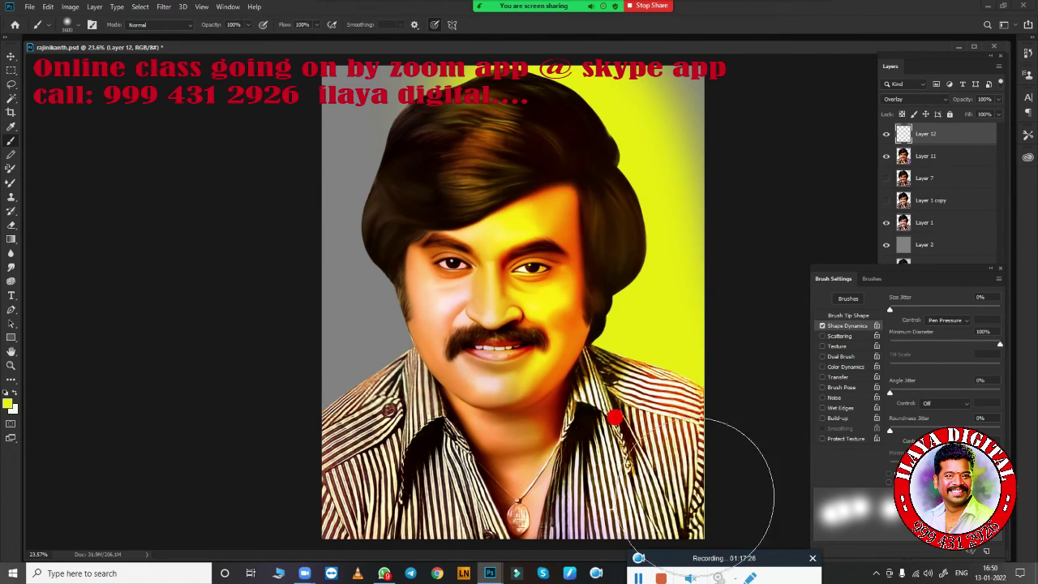
left_click(900, 158)
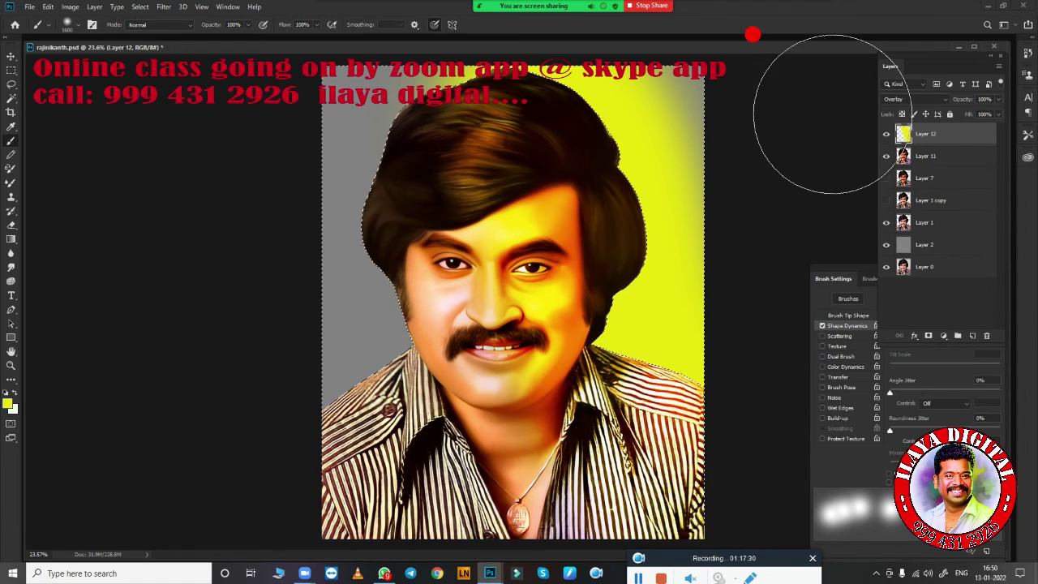
key("ctrl+z")
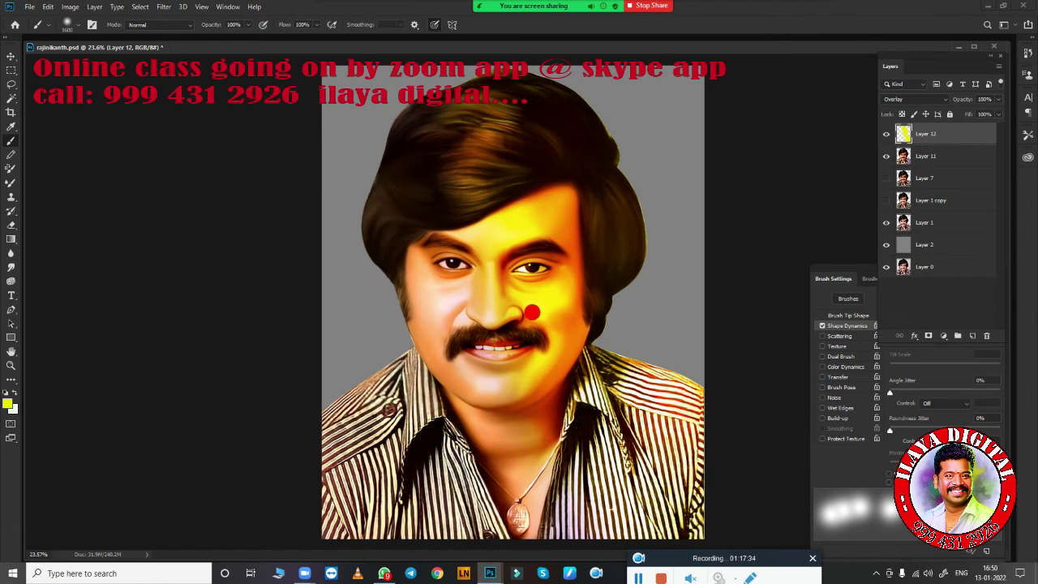
- Erase yellow from parts of the face, shirt and hair, then preview a −85 hue shift
key("e")
mouse_move(424, 216)
left_mouse_down()
mouse_move(467, 369)
mouse_move(593, 476)
left_mouse_up()
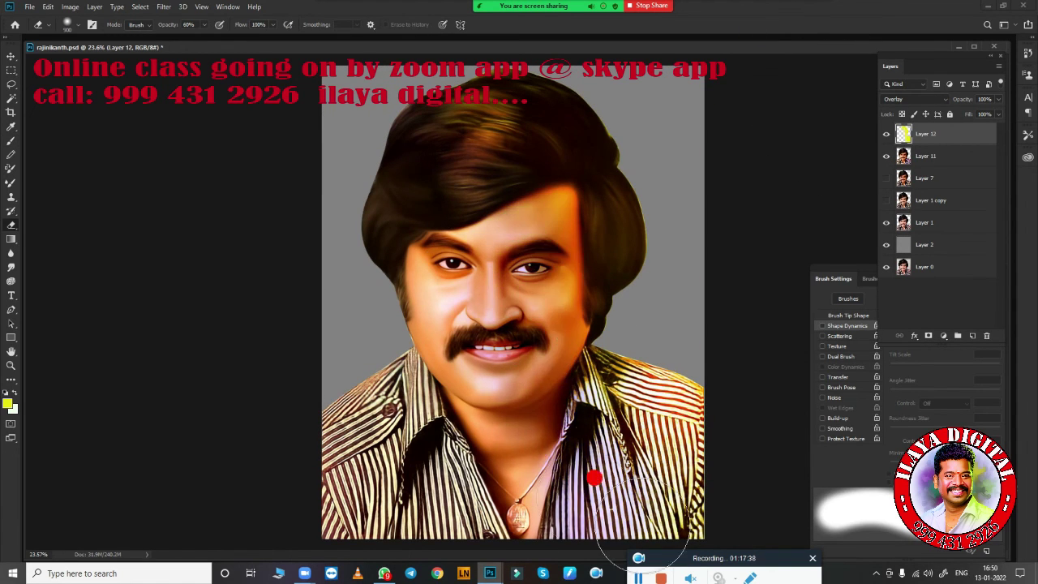
left_click_drag(473, 182, 433, 162)
left_click_drag(583, 479, 690, 487)
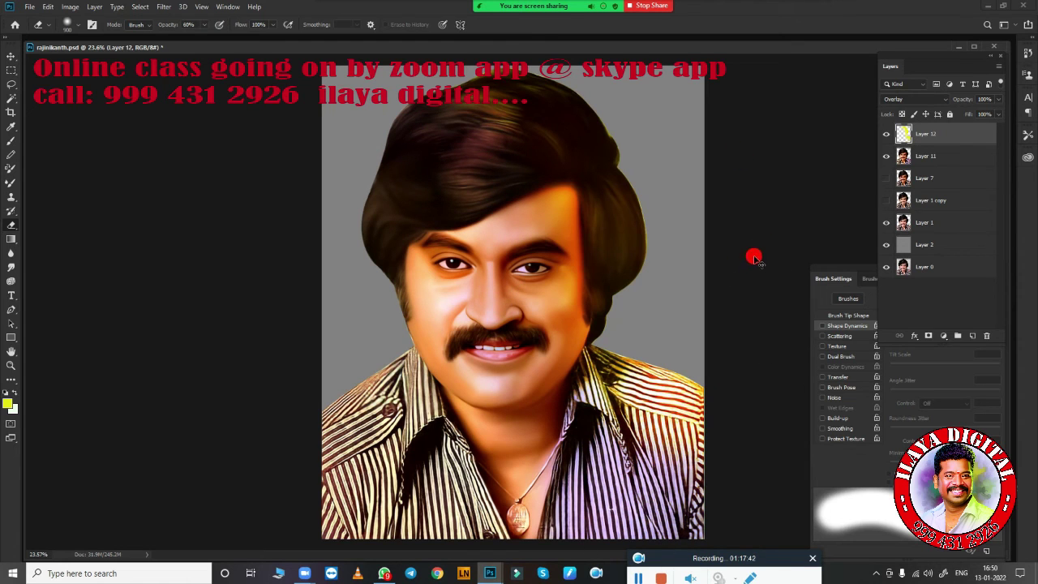
key("ctrl+u")
left_click_drag(751, 146, 722, 148)
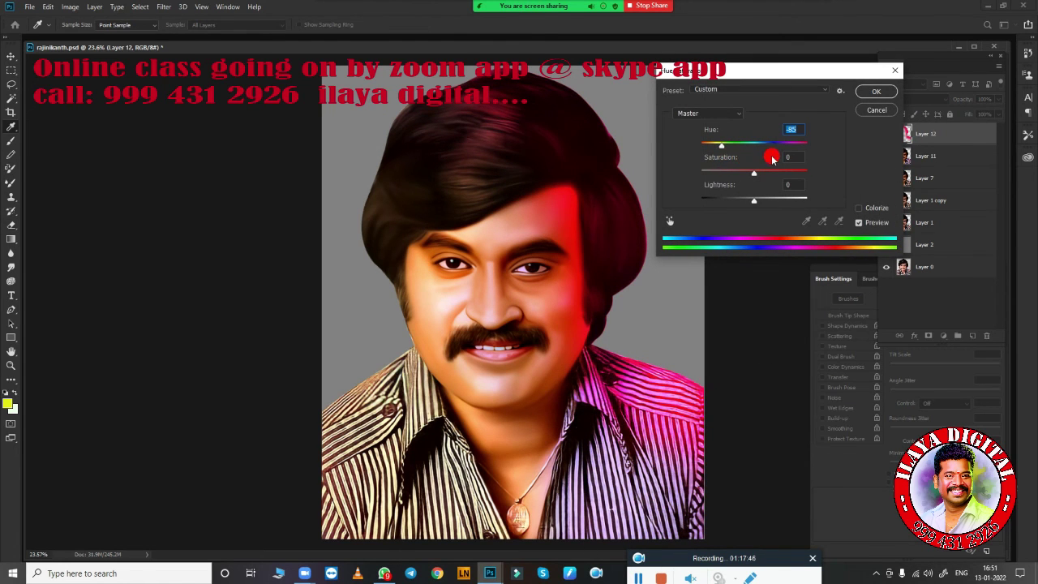
- Apply the hue shift, lower the pink glow to 70% opacity and merge it into the portrait
left_click(875, 92)
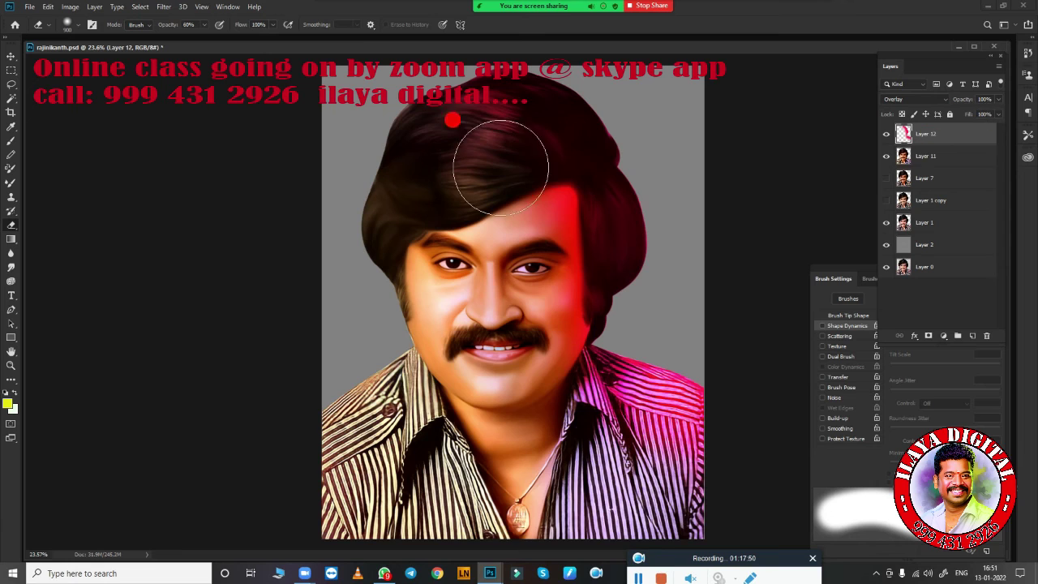
left_click(998, 99)
mouse_move(996, 113)
left_mouse_down()
mouse_move(978, 113)
mouse_move(970, 133)
left_mouse_up()
left_click(998, 114)
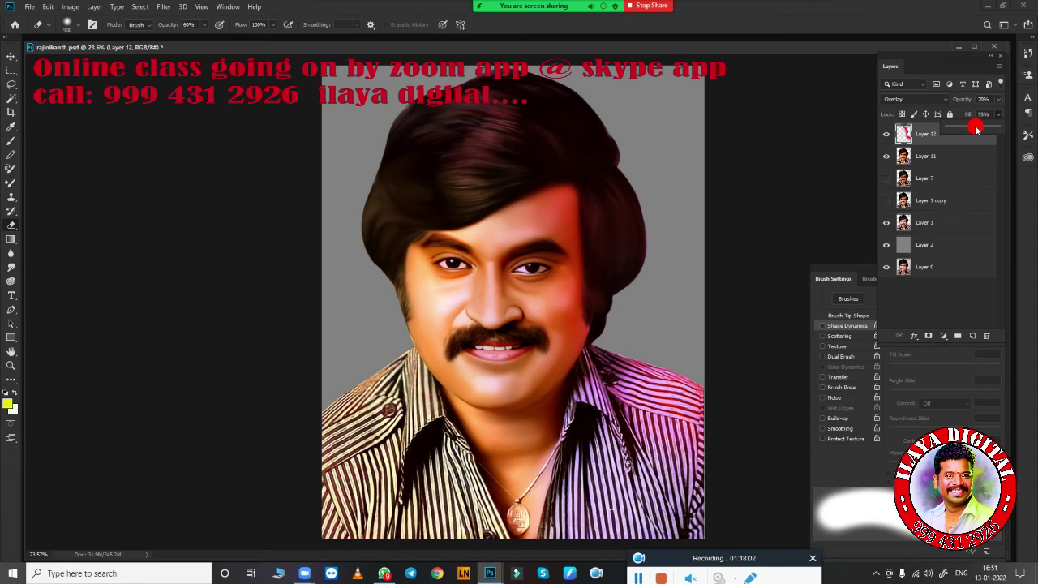
left_click(936, 155, "shift")
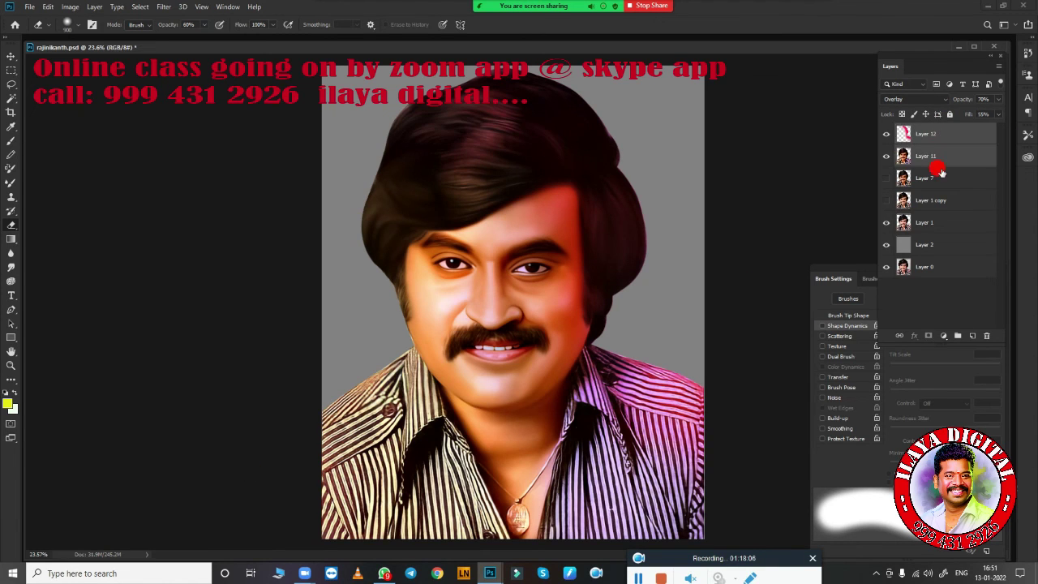
key("ctrl+e")
key("ctrl+z")
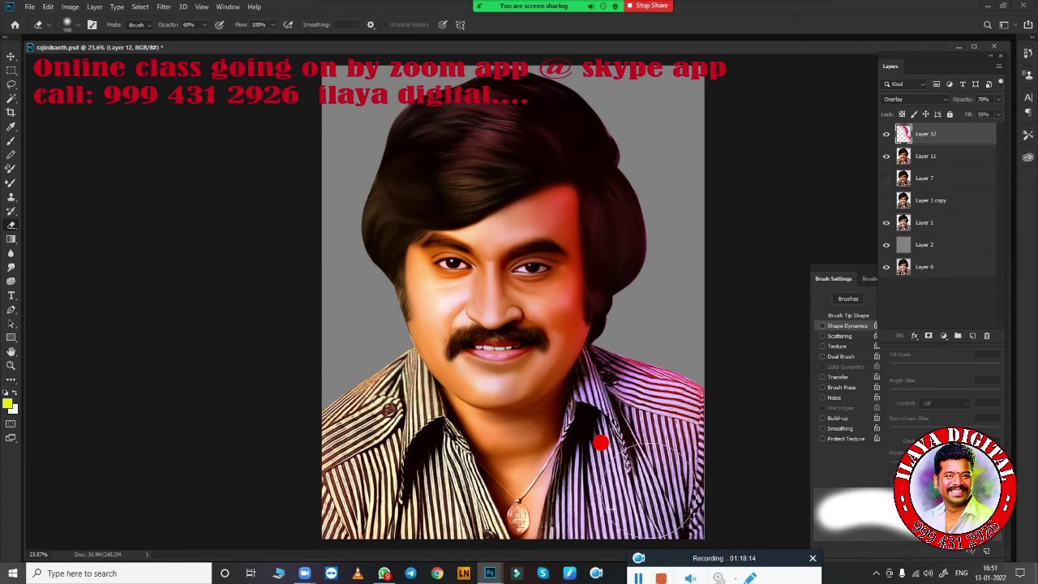
left_click(938, 156, "shift")
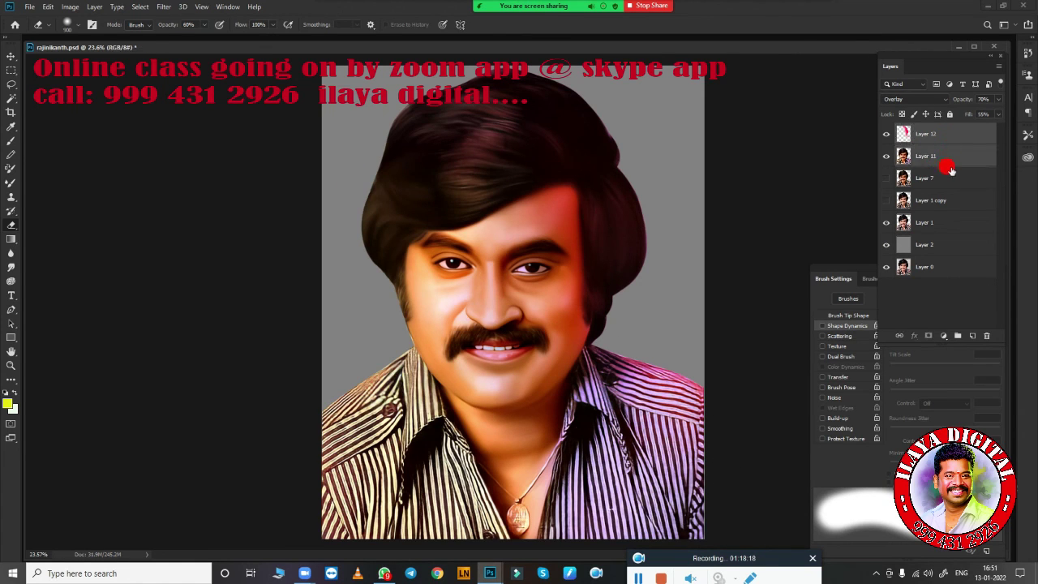
key("ctrl+e")
- Add an Overlay layer with a yellow glow over the left side, erased down the face to the collar
left_click(972, 335)
left_click(914, 99)
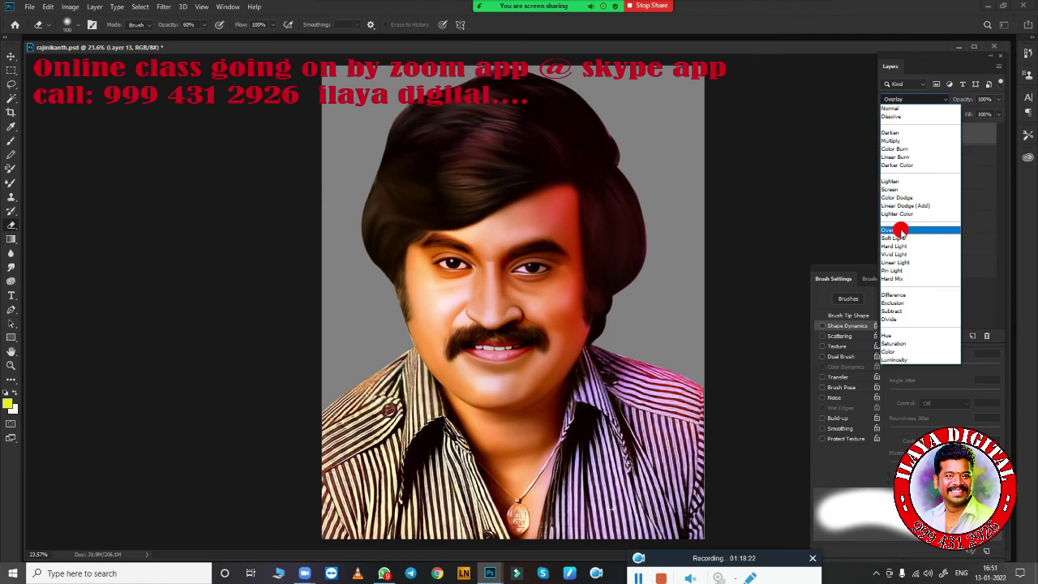
left_click(912, 227)
key("b")
left_click_drag(388, 268, 157, 503)
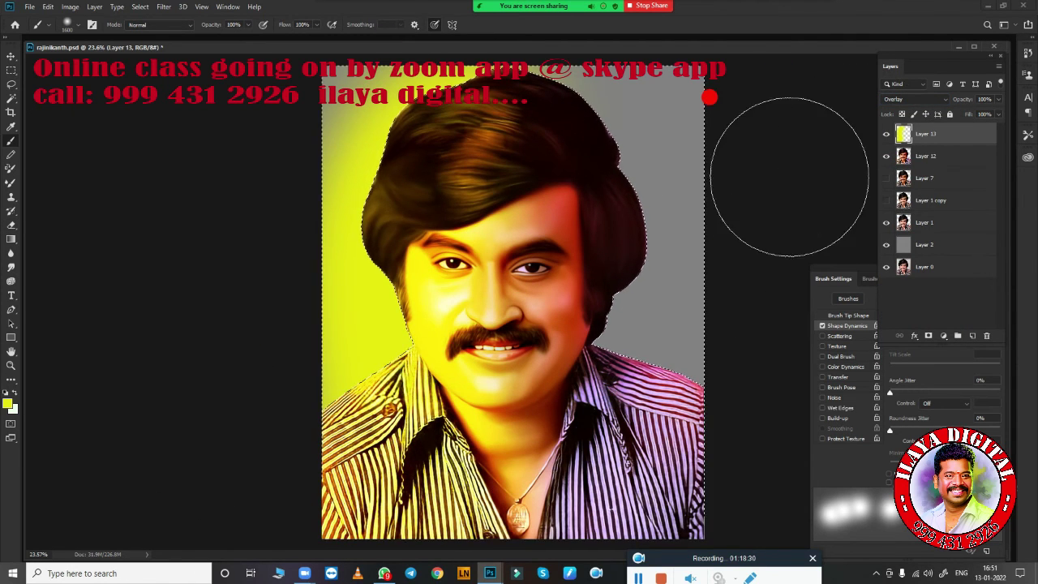
key("ctrl+z")
key("e")
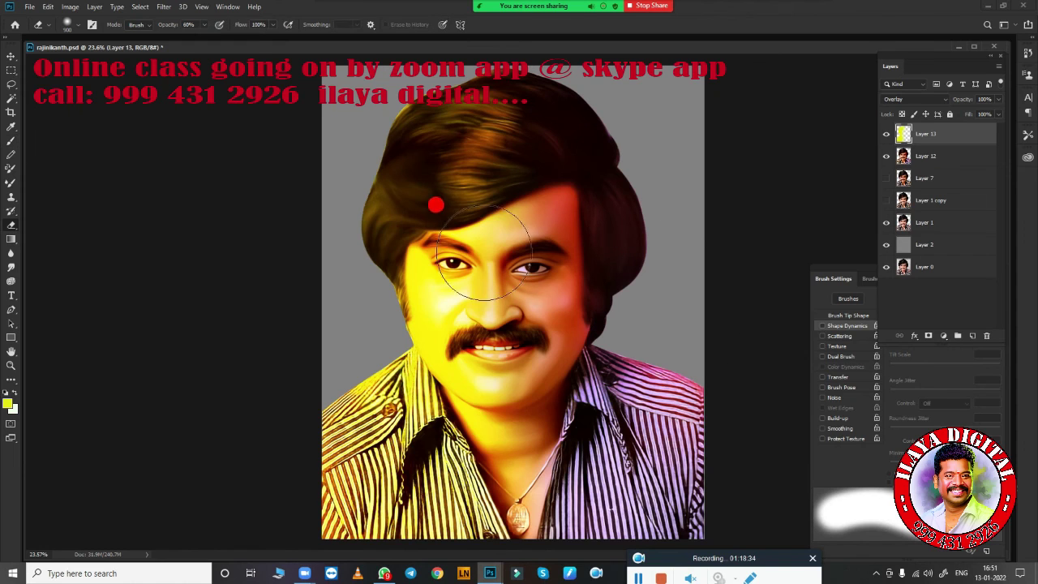
mouse_move(435, 204)
left_mouse_down()
mouse_move(397, 420)
mouse_move(480, 223)
mouse_move(437, 145)
left_mouse_up()
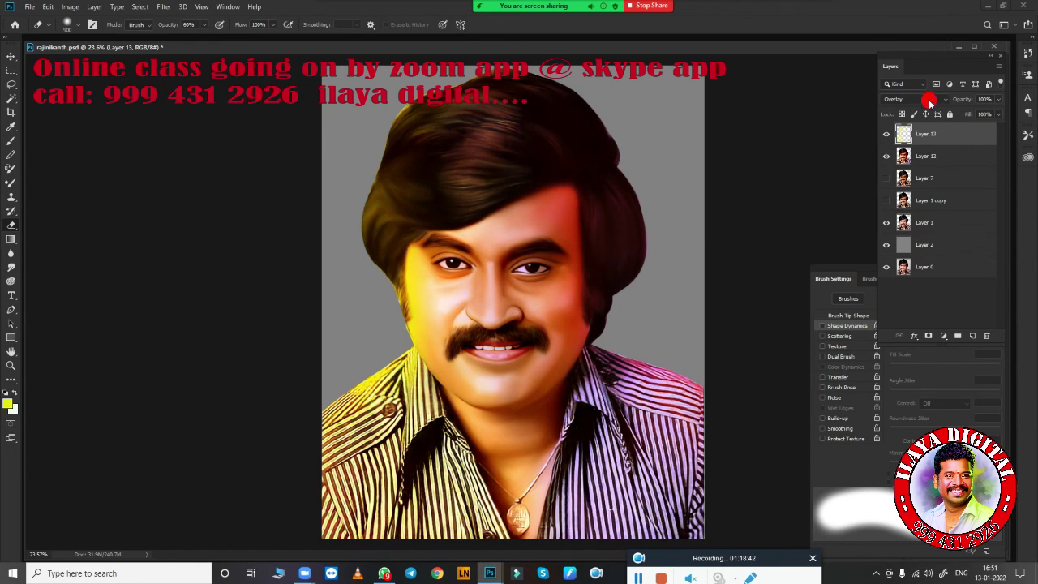
- Test a hue change on the yellow glow, then lower the layer to 57% opacity
key("ctrl+u")
mouse_move(753, 146)
left_mouse_down()
mouse_move(706, 146)
mouse_move(779, 153)
mouse_move(755, 159)
left_mouse_up()
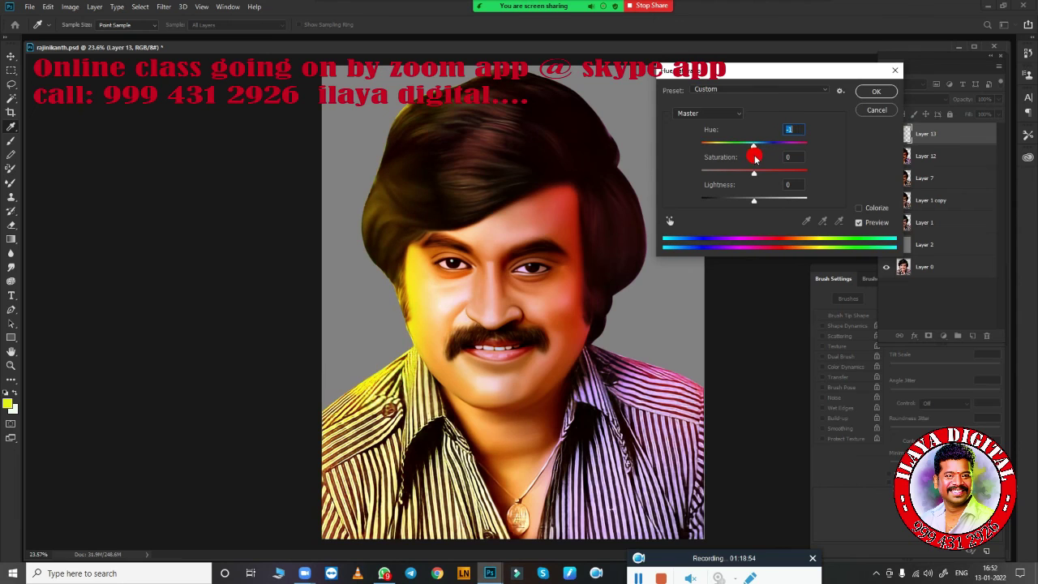
left_click(869, 93)
key("e")
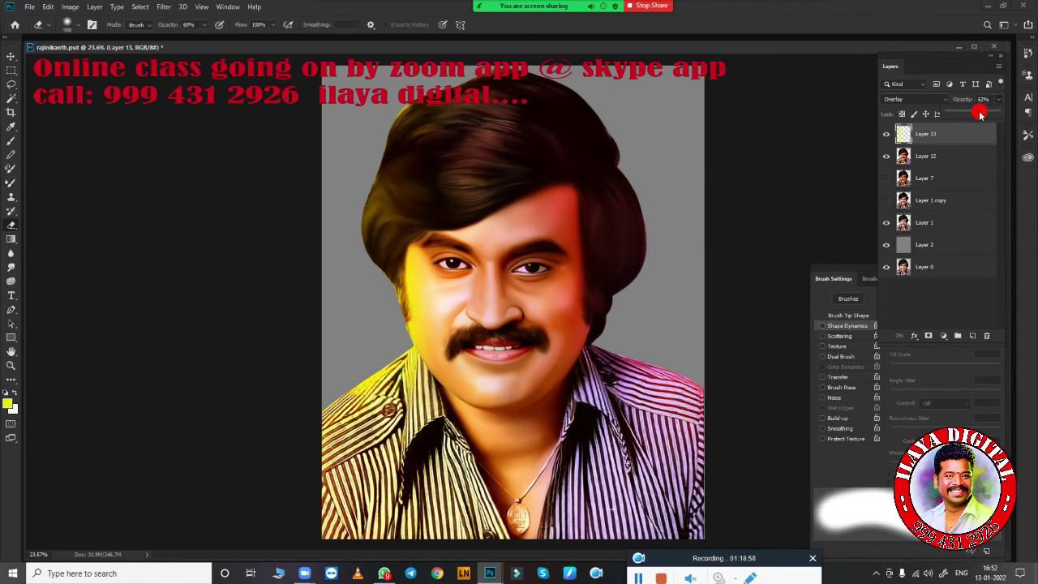
left_click_drag(979, 114, 973, 136)
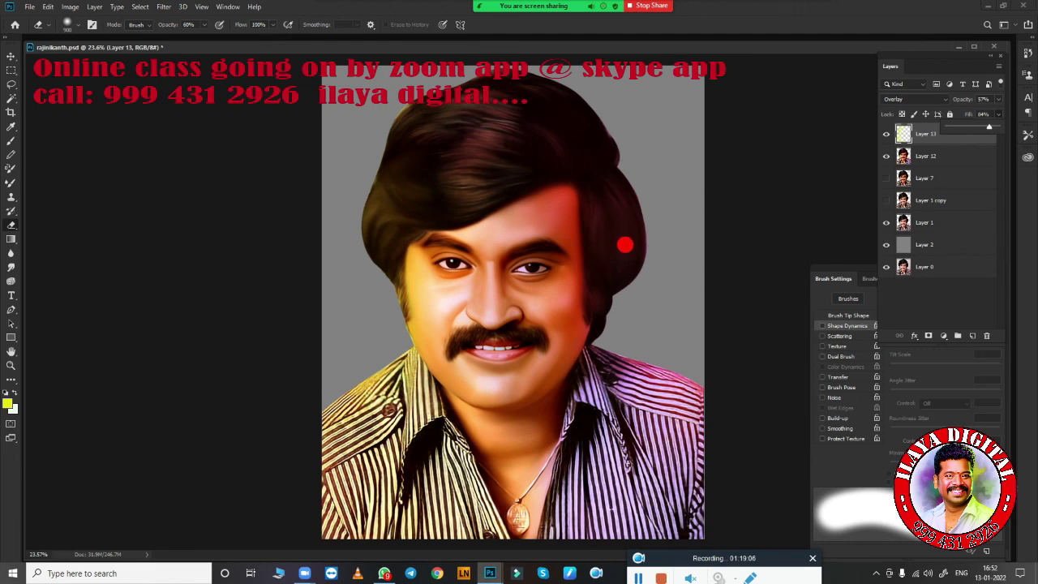
left_click(942, 157)
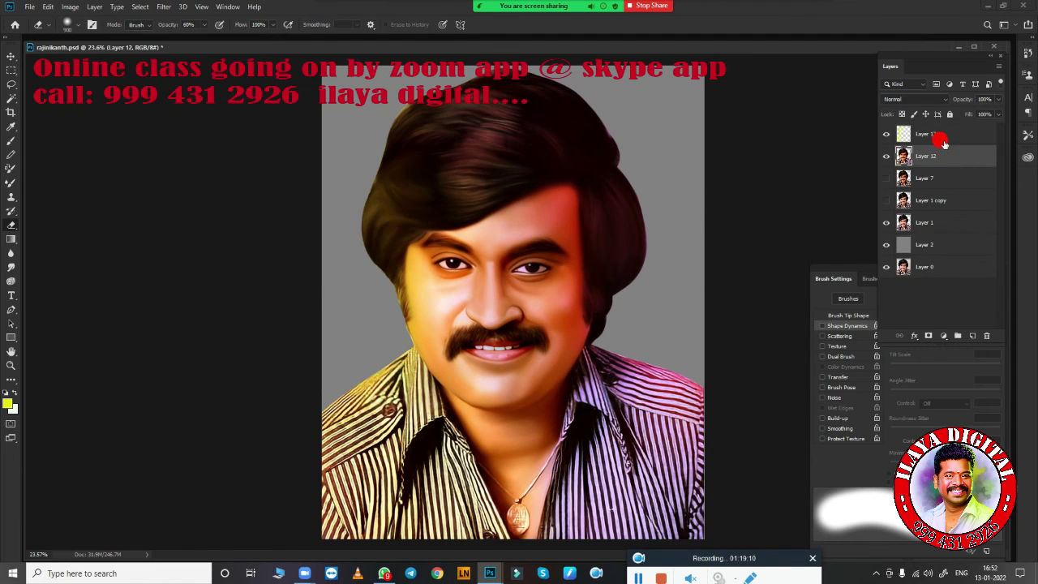
left_click(937, 136, "shift")
- Merge the yellow glow into the portrait and add a new empty layer for hair work
key("ctrl+e")
scroll(637, 220, "up", 2)
left_click_drag(641, 239, 654, 347)
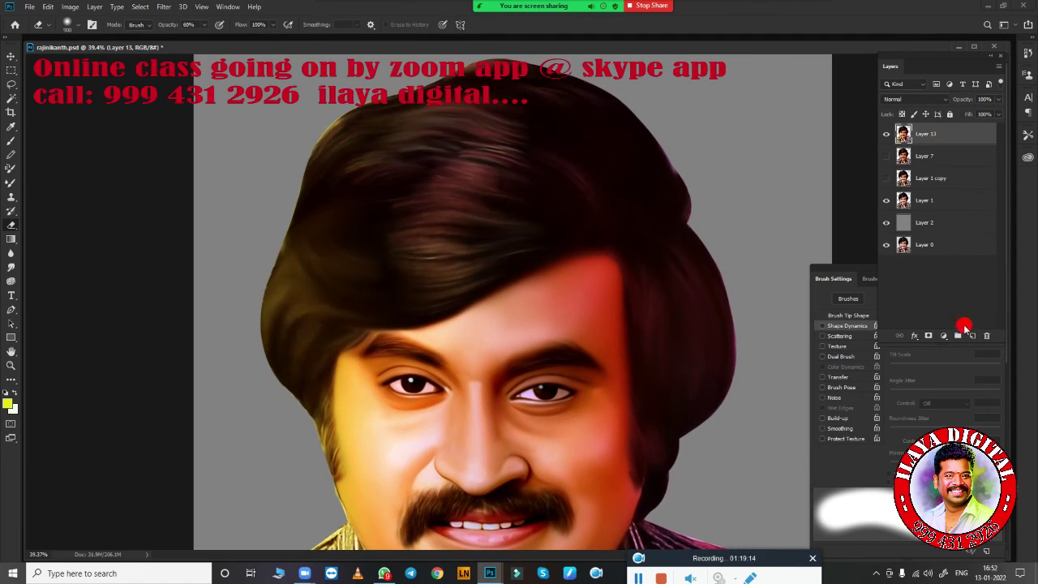
left_click(972, 334)
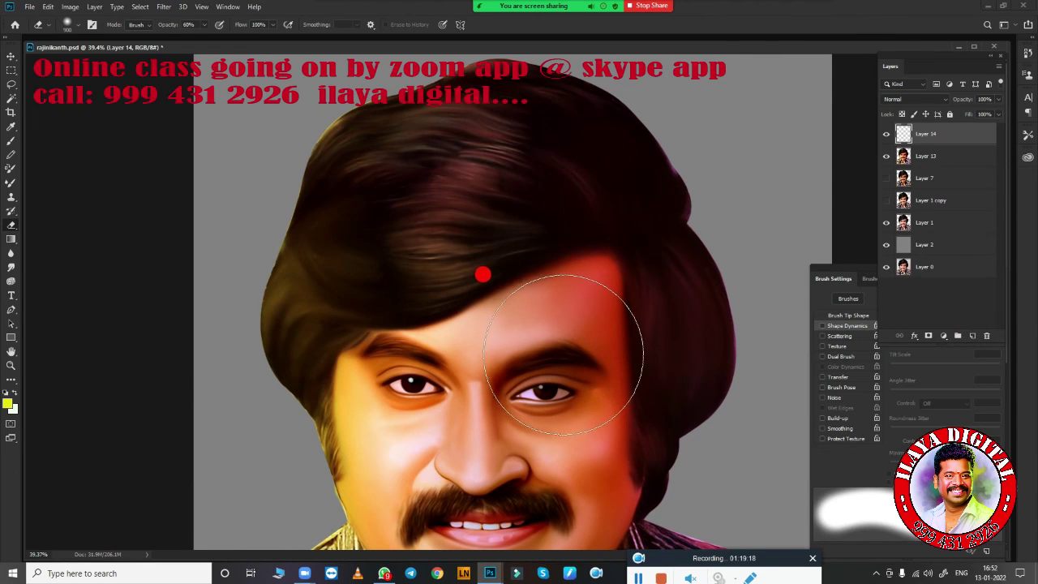
- Set up the Smudge tool with a strand-like brush tip, Transfer enabled and an 80 px size
key("r")
right_click(448, 236)
left_click(707, 378)
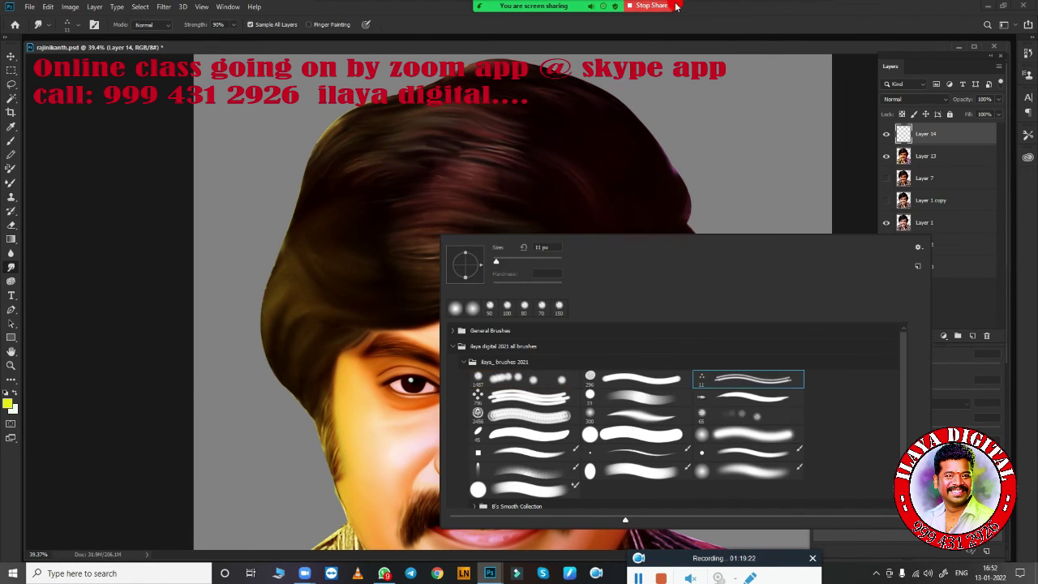
left_click(604, 262)
left_click(854, 379)
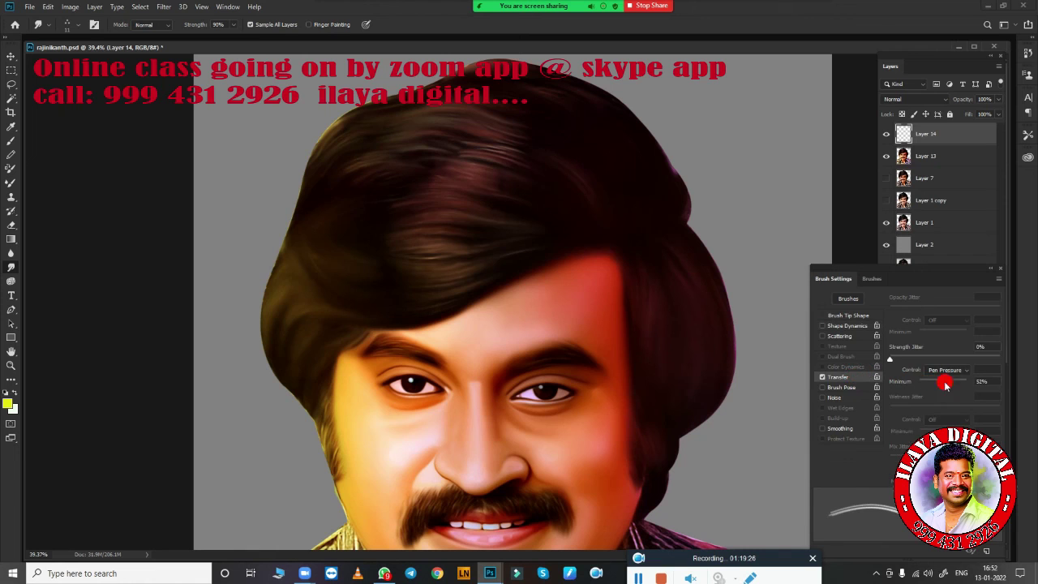
left_click(851, 317)
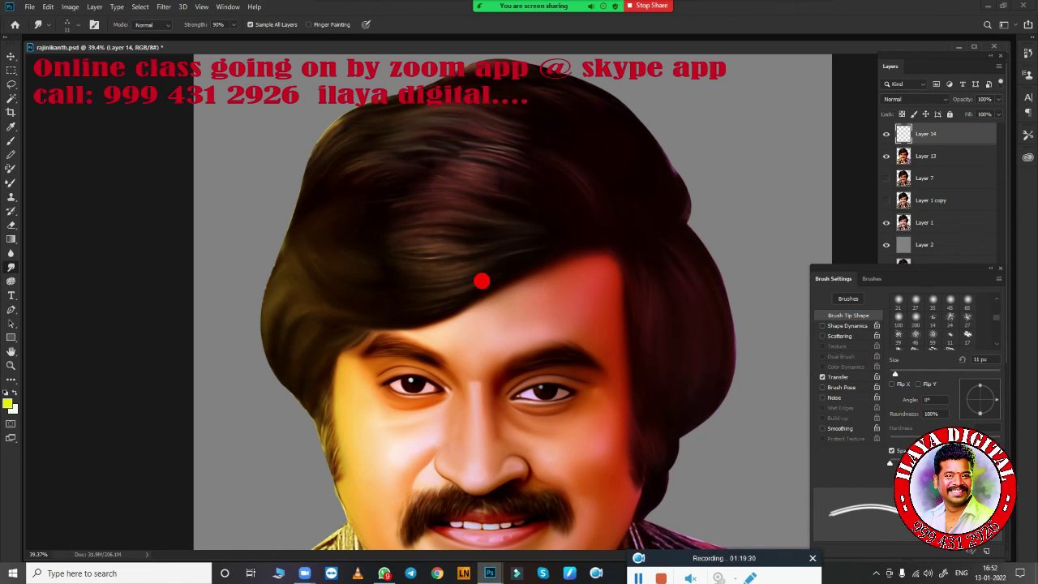
scroll(494, 264, "up", 3)
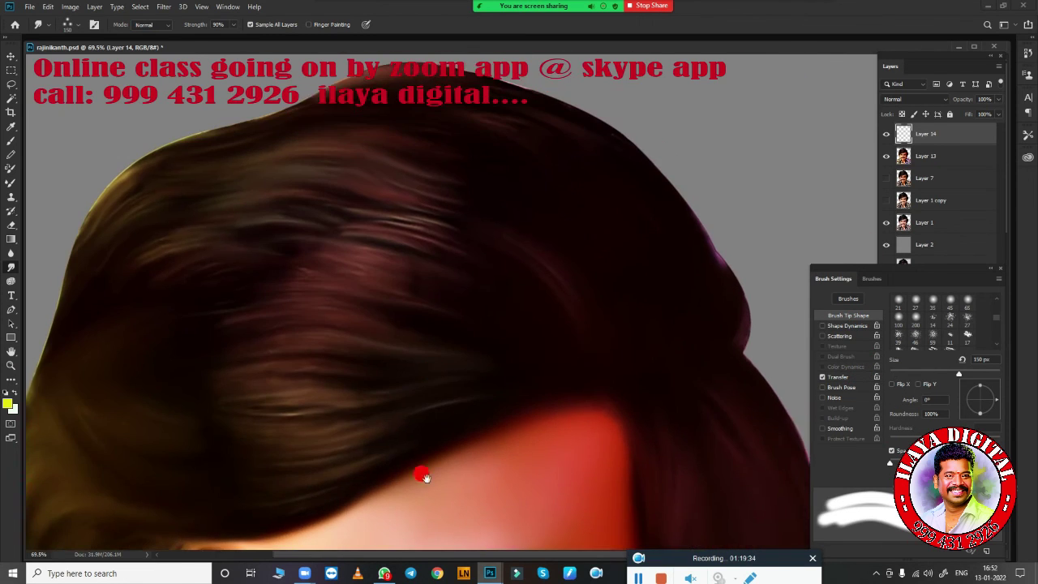
left_click_drag(421, 476, 478, 468)
key("bracketleft")
key("bracketleft")
key("bracketleft")
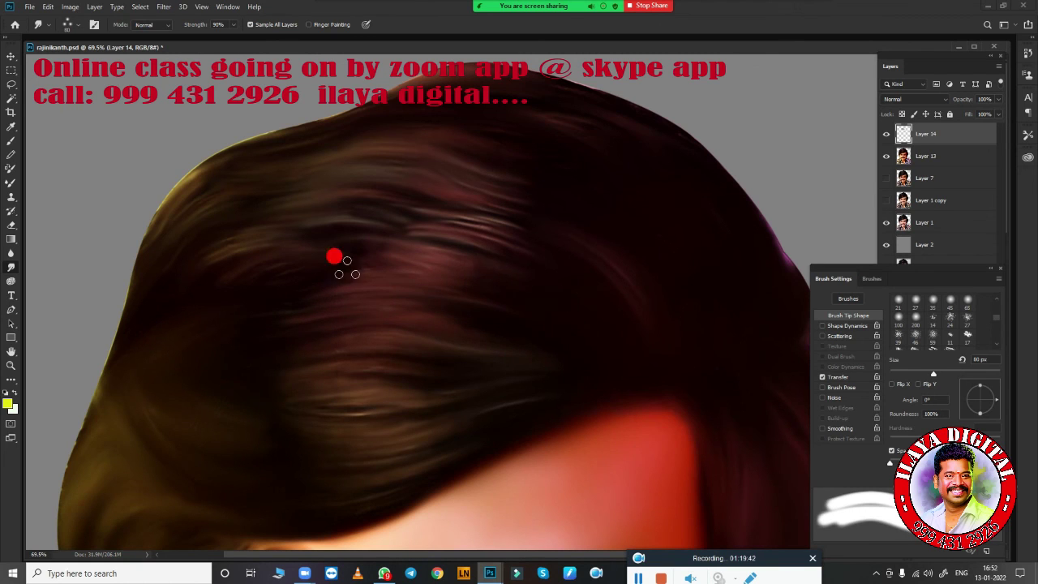
scroll(381, 260, "down", 5)
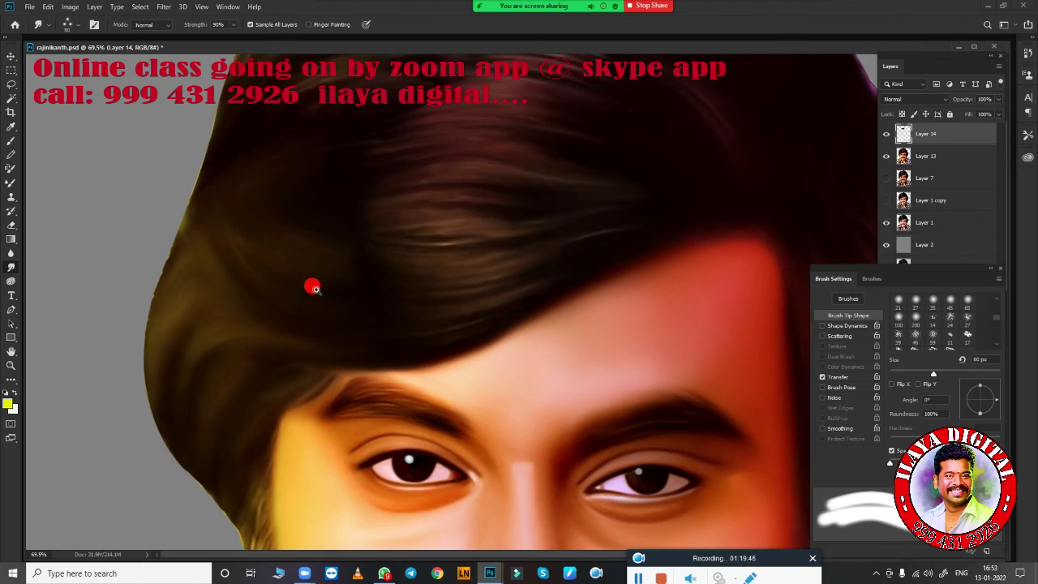
scroll(313, 288, "up", 2, "alt")
scroll(297, 338, "up", 3)
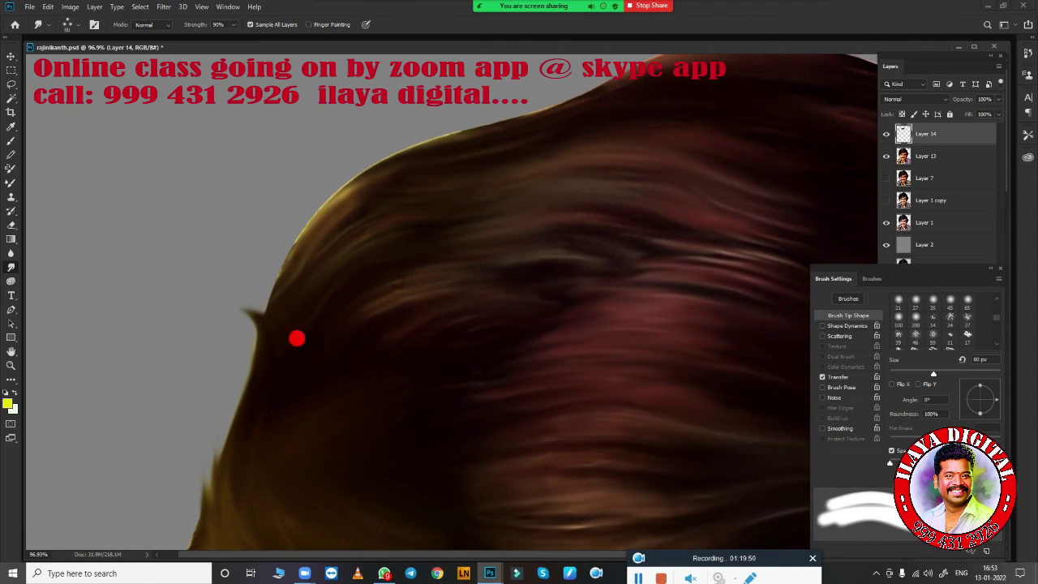
scroll(600, 138, "right", 3)
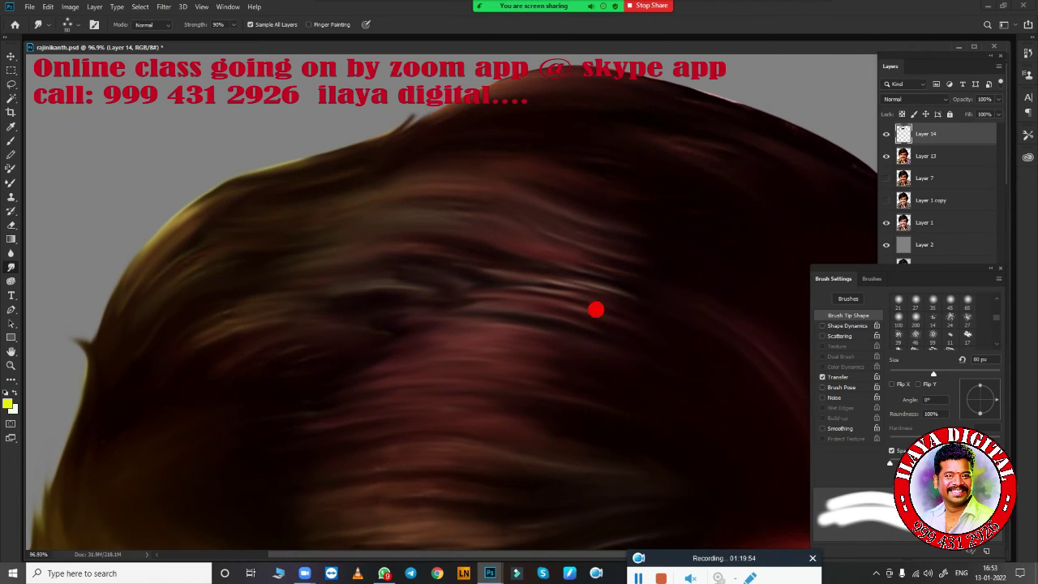
scroll(646, 330, "down", 5, "alt")
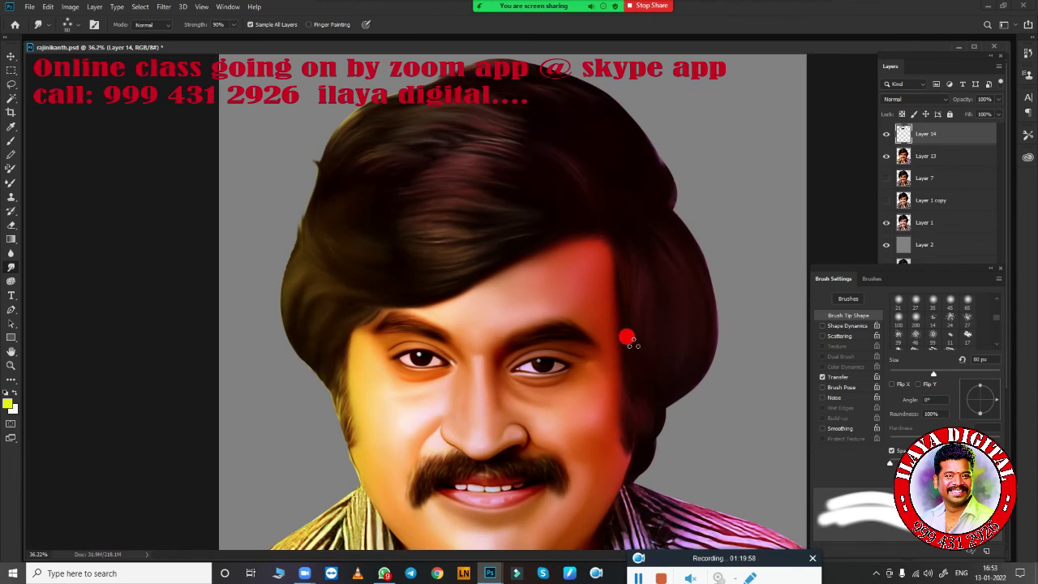
- Delete the old Layer 14 and add a new empty Layer 14 at the top of the stack
key("Delete")
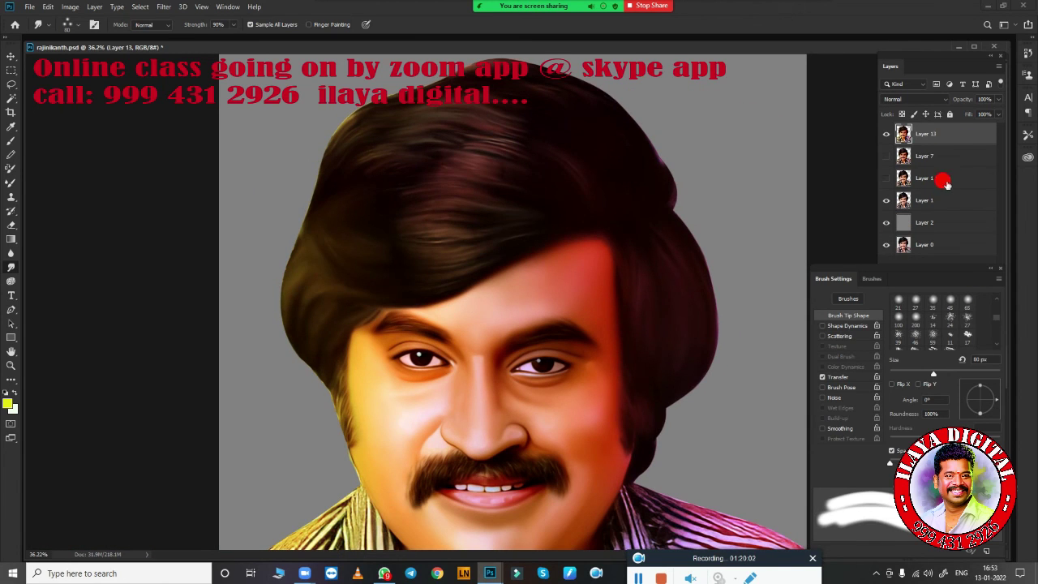
left_click(962, 248)
left_click(972, 335)
left_click(946, 134)
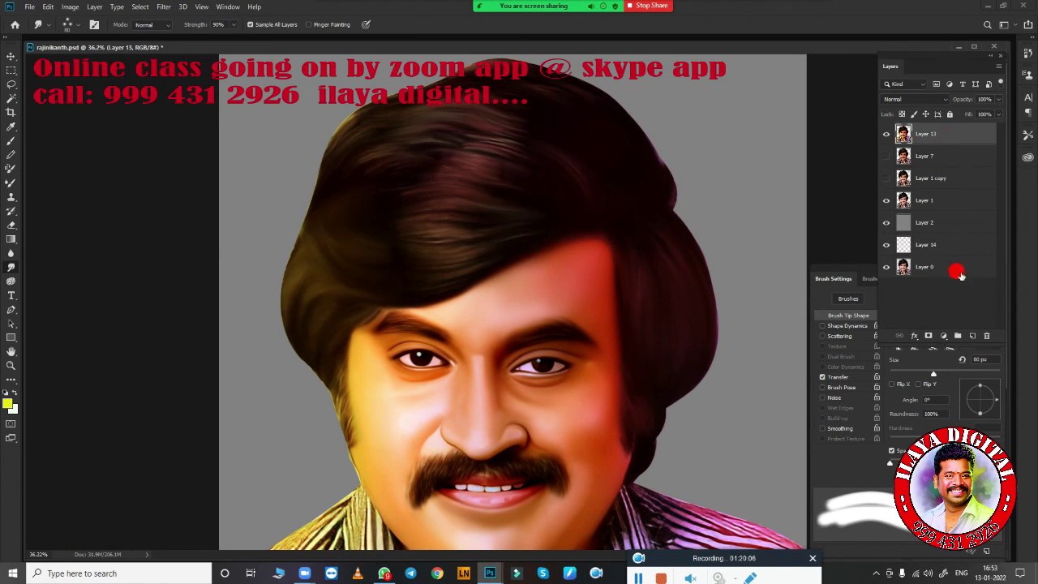
left_click(961, 244)
key("ctrl+bracketright")
key("ctrl+bracketright")
key("ctrl+bracketright")
- Choose a soft brush with Shape Dynamics, then zoom and rotate the view onto the hair
key("b")
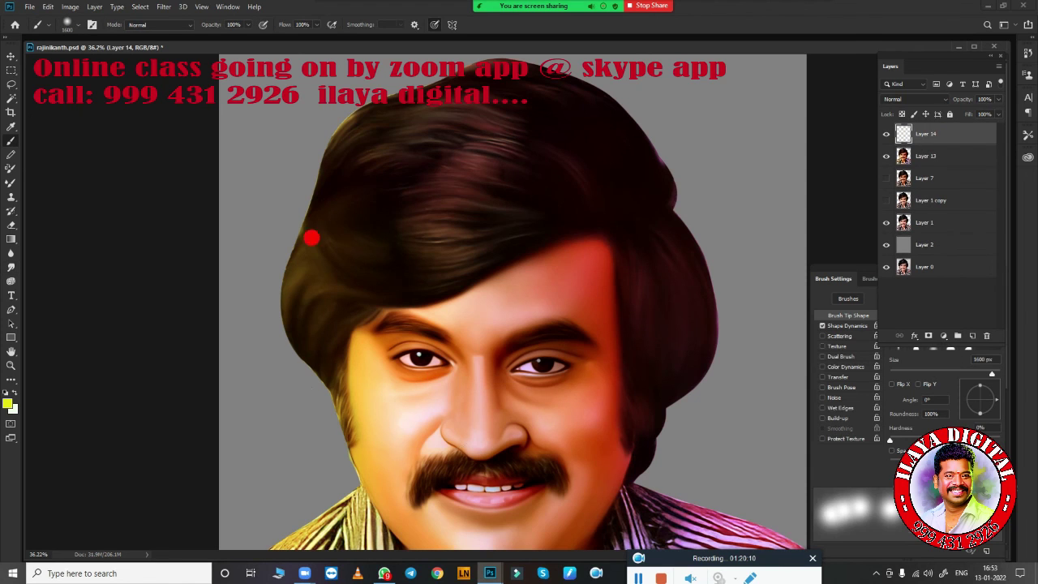
right_click(384, 284)
double_click(411, 432)
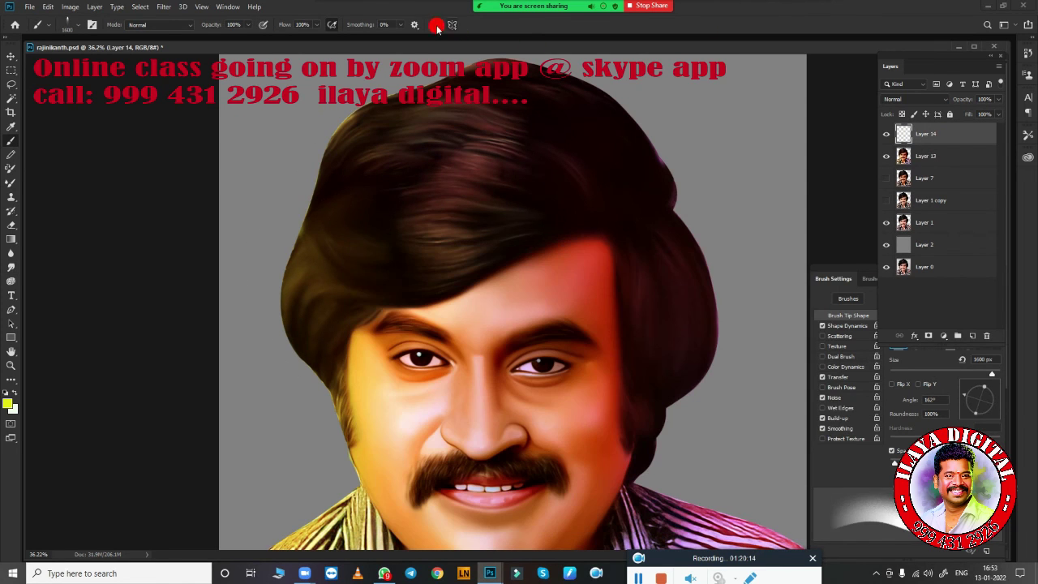
left_click(821, 284)
left_click(847, 325)
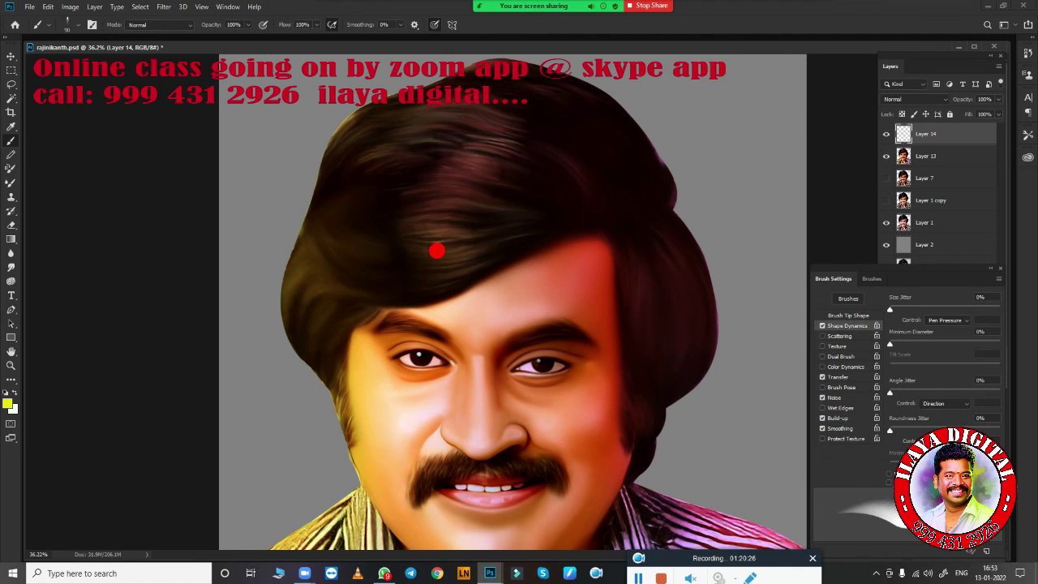
left_click_drag(436, 251, 439, 290)
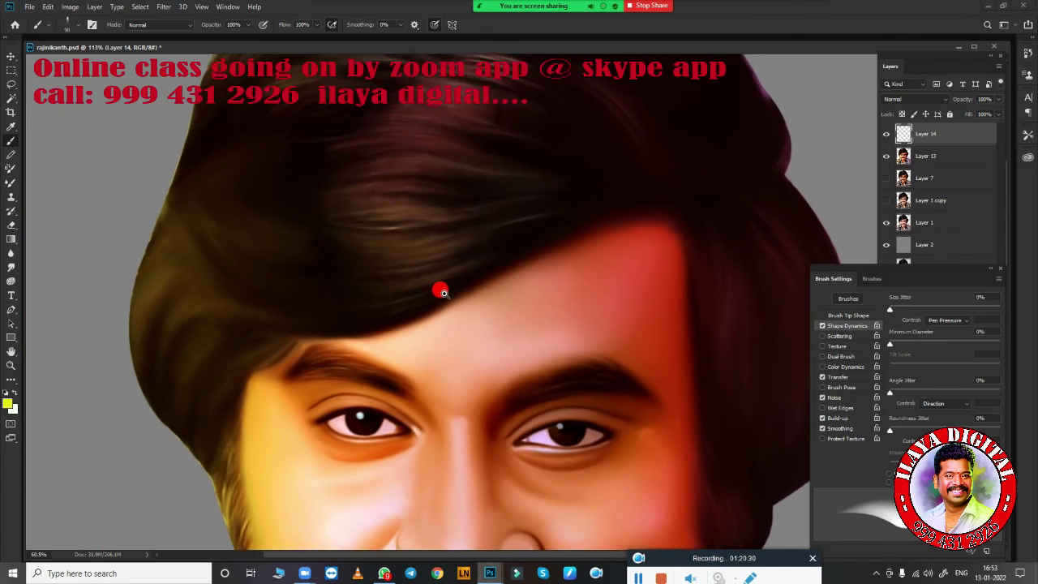
key("r")
mouse_move(468, 246)
left_mouse_down()
mouse_move(480, 392)
mouse_move(700, 246)
mouse_move(570, 237)
left_mouse_up()
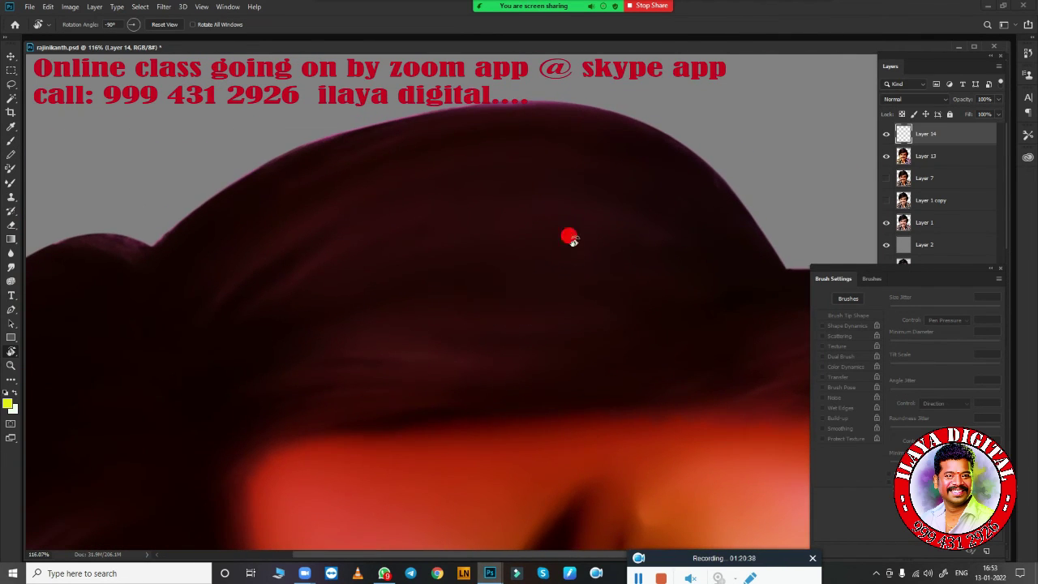
- Sample the dark hair tones and set the foreground colour to red 82212e
left_click(8, 403)
left_click(334, 194)
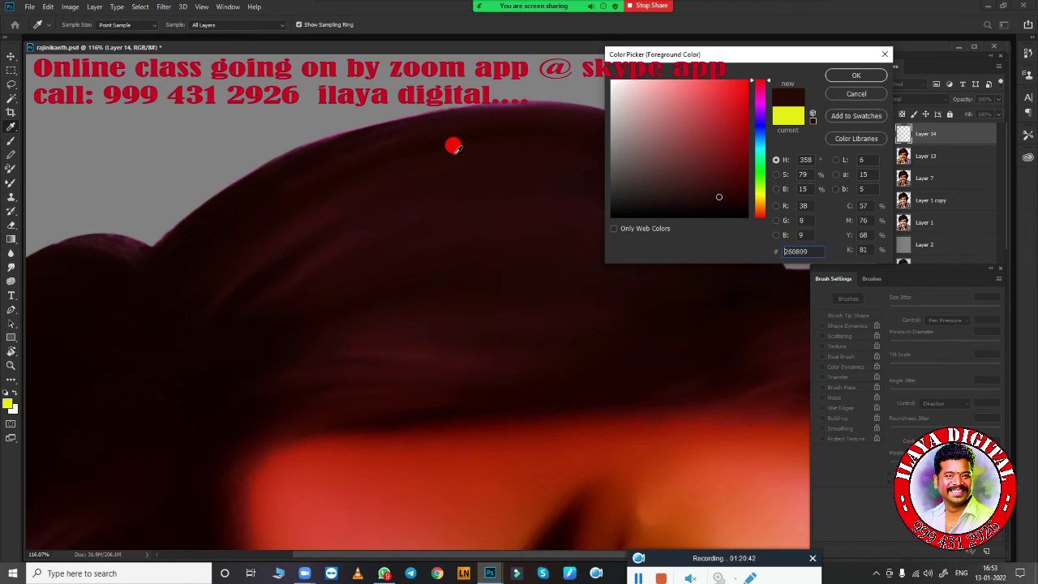
left_click(338, 197)
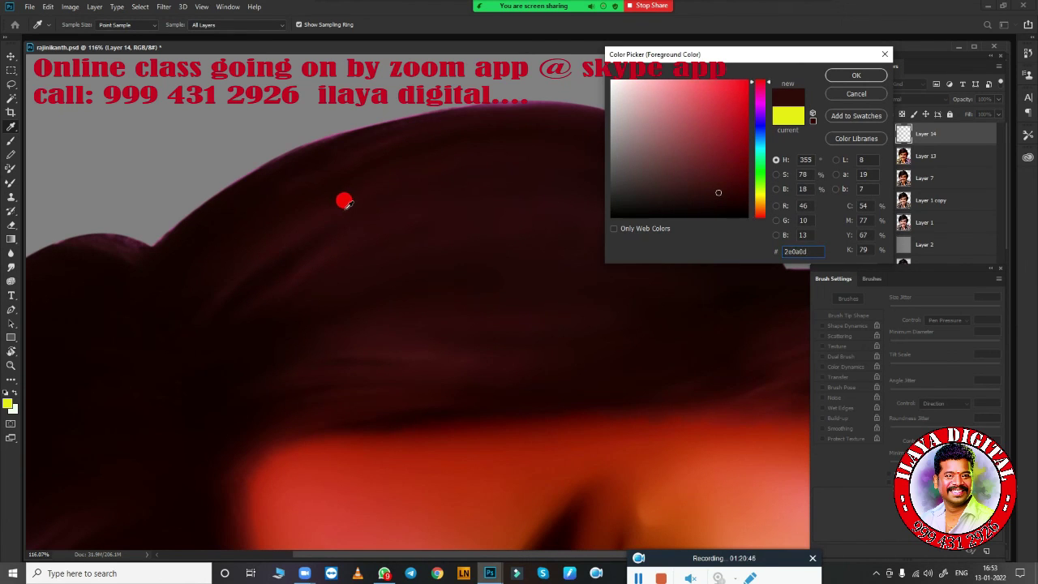
left_click(495, 112)
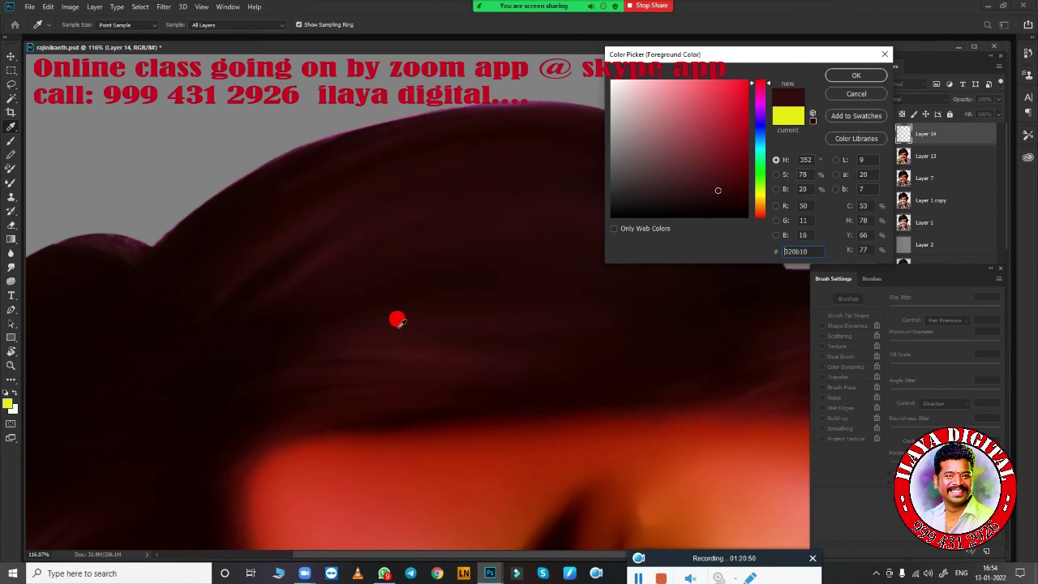
left_click(410, 347)
left_click(410, 347)
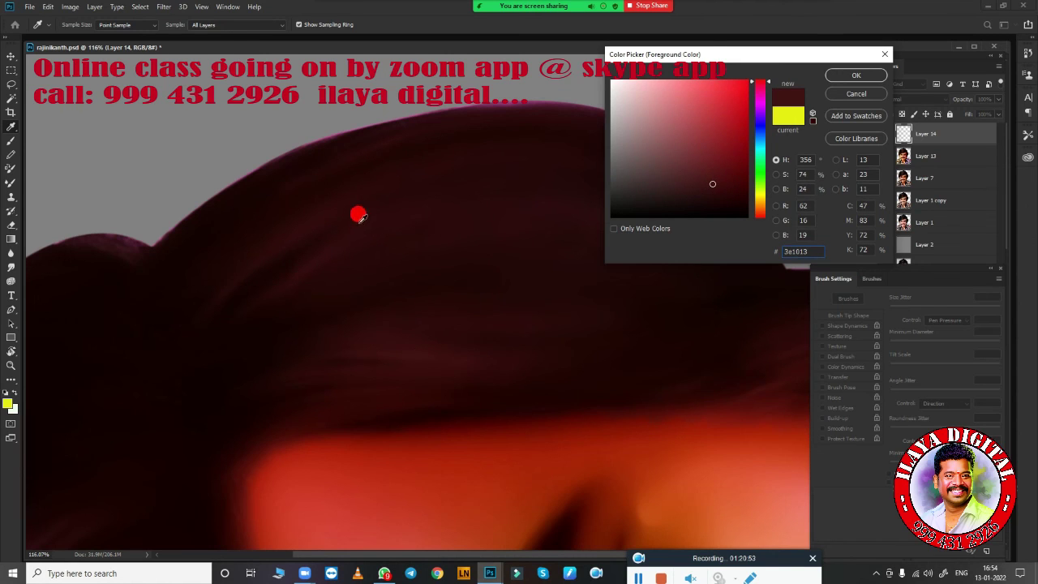
left_click(711, 129)
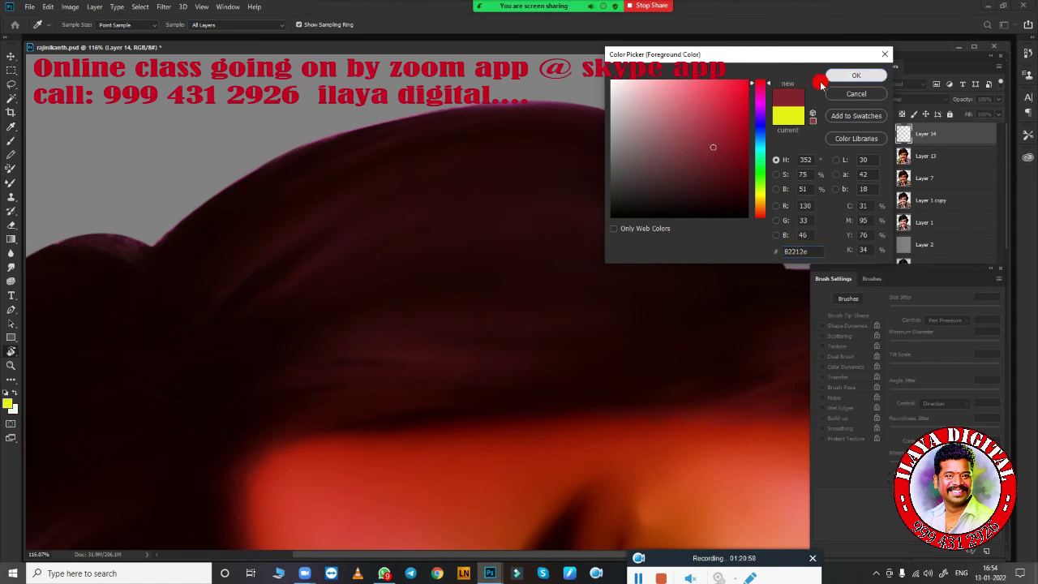
left_click(856, 74)
- Brush three red highlight strands across the top of the hair on Layer 14
key("b")
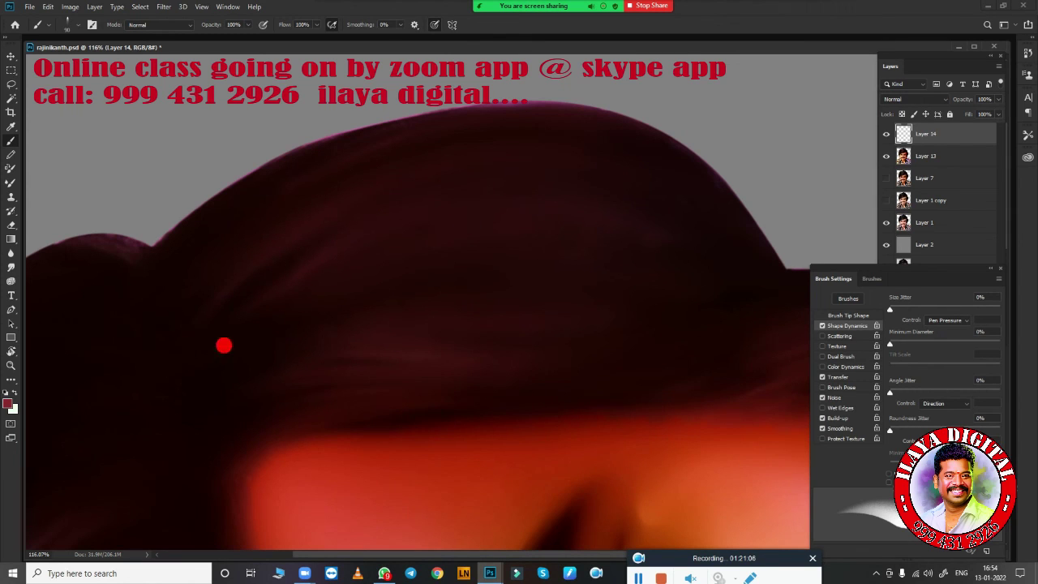
left_click_drag(300, 229, 527, 166)
left_click_drag(361, 161, 581, 128)
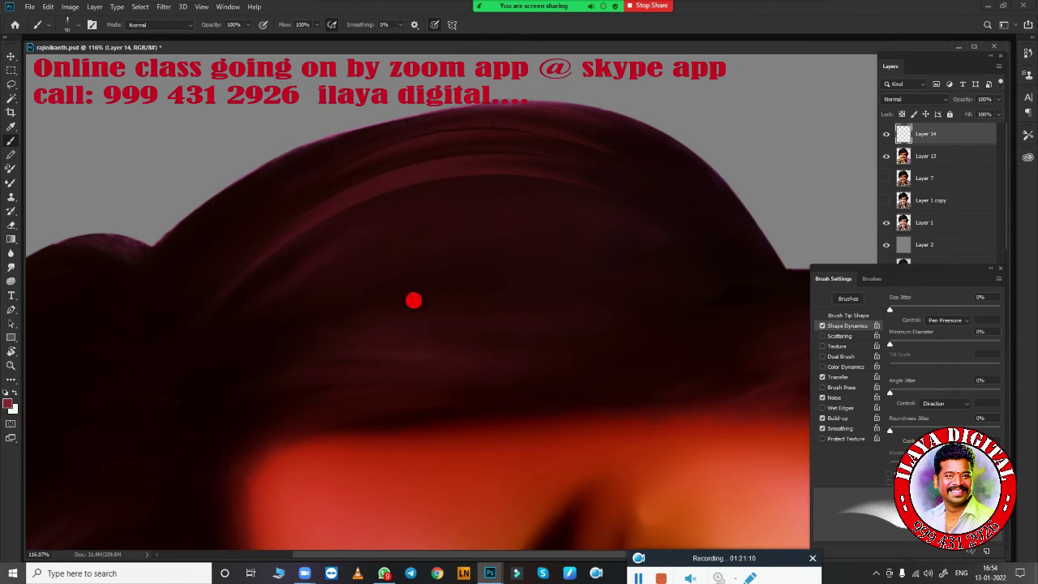
left_click_drag(499, 198, 626, 211)
scroll(547, 393, "down", 3)
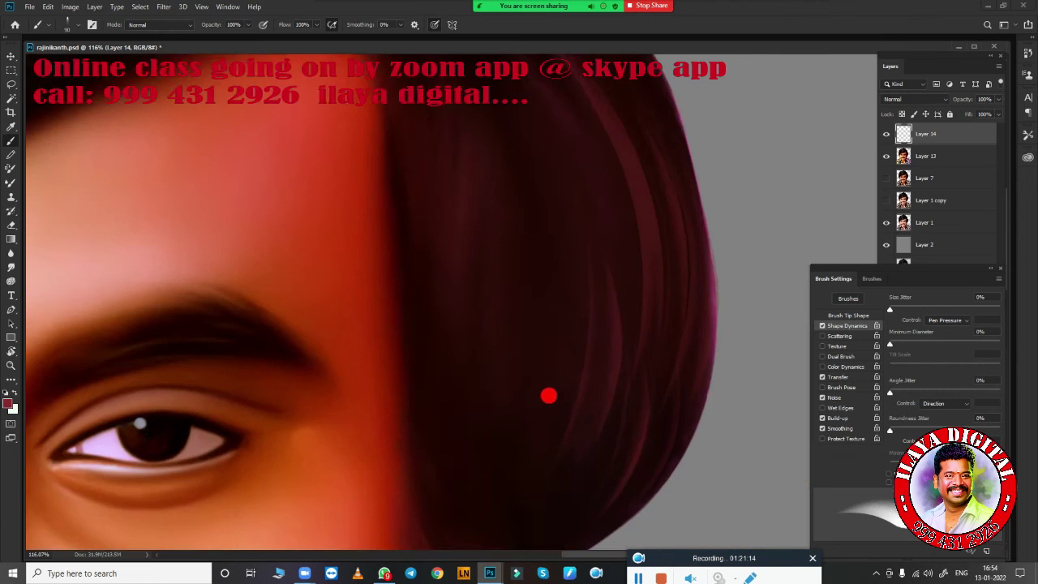
scroll(537, 392, "down", 3)
scroll(707, 341, "up", 1)
scroll(706, 354, "up", 2)
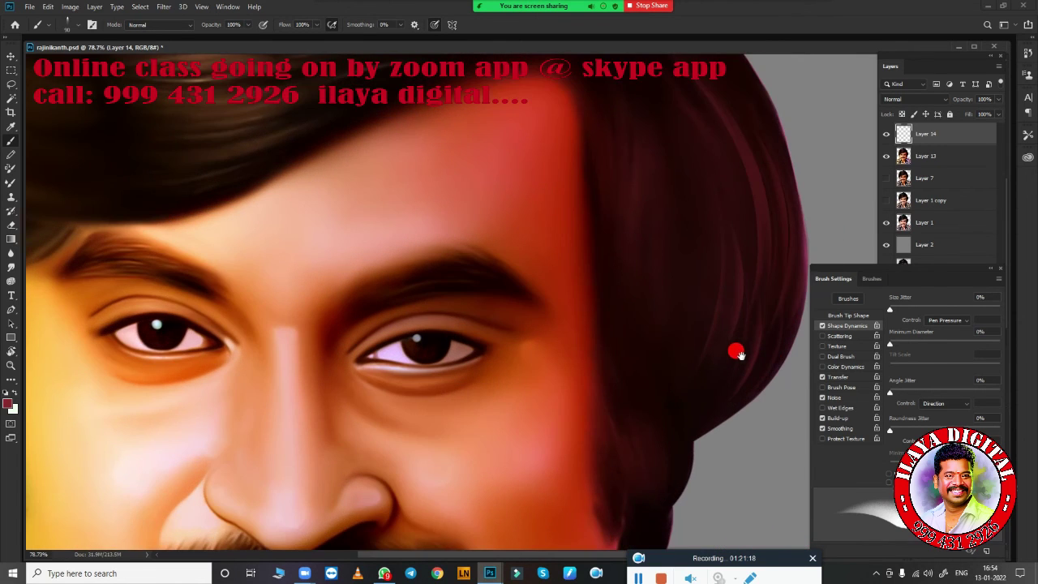
scroll(736, 352, "up", 2)
scroll(760, 354, "up", 2)
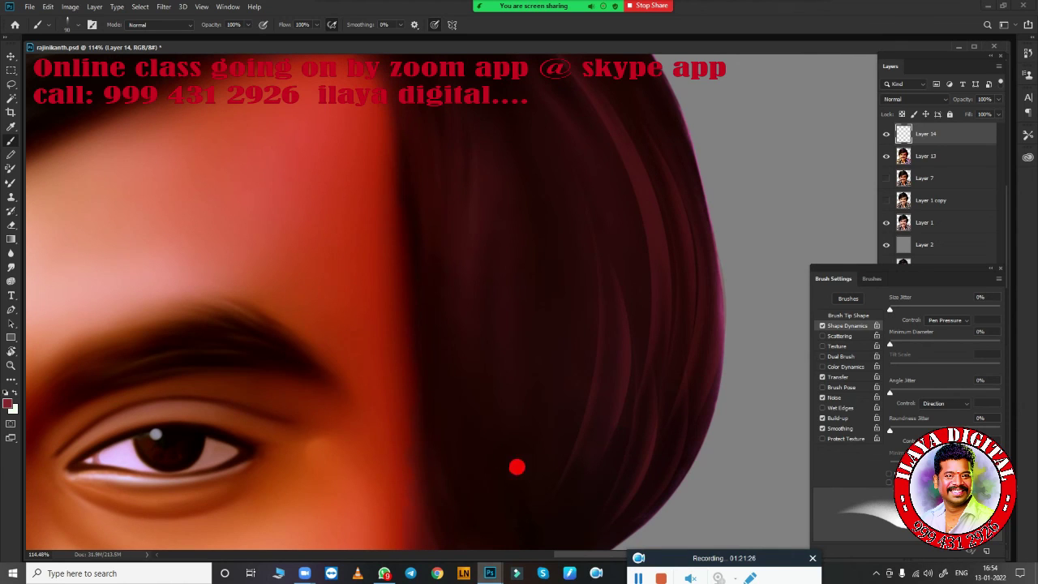
- Paint red strands into the hair beside the temple and along its right edge
mouse_move(490, 386)
left_mouse_down()
mouse_move(483, 230)
mouse_move(459, 287)
left_mouse_up()
left_click_drag(462, 394, 454, 313)
left_click_drag(438, 370, 430, 237)
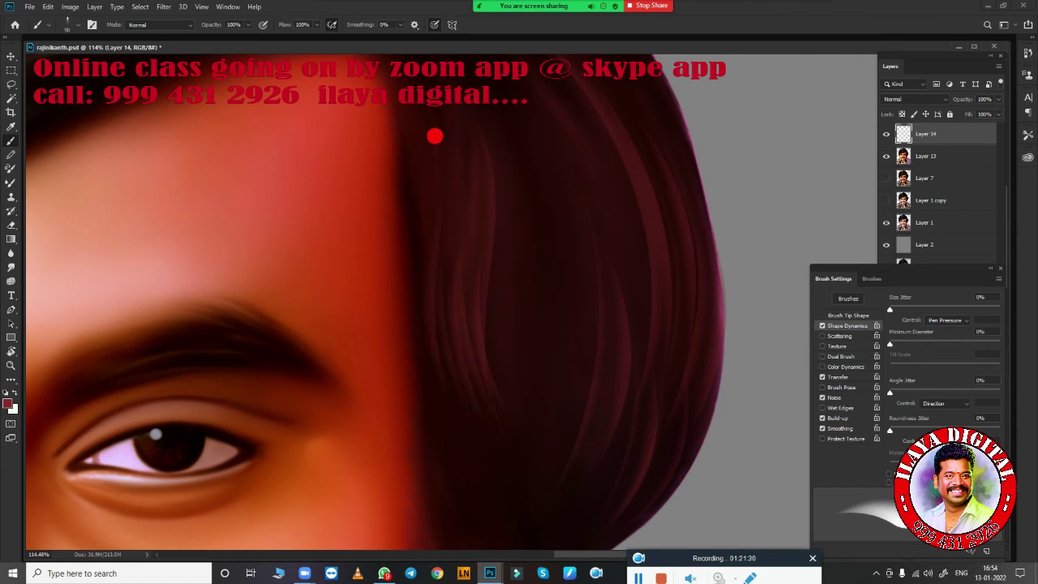
left_click_drag(542, 366, 556, 197)
left_click_drag(577, 381, 568, 253)
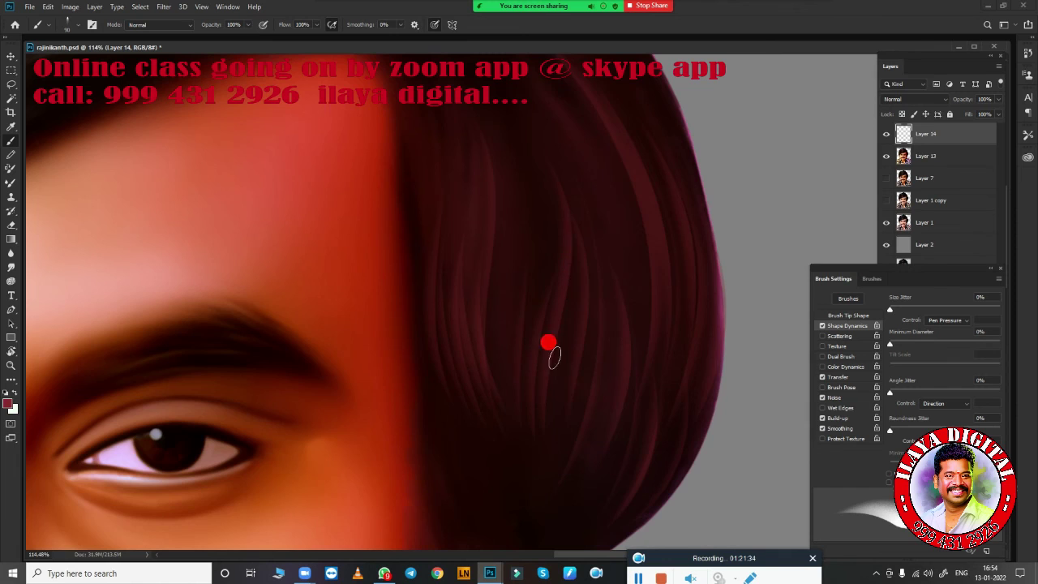
- Deselect with Ctrl+D and zoom out to view the whole portrait
key("ctrl+0")
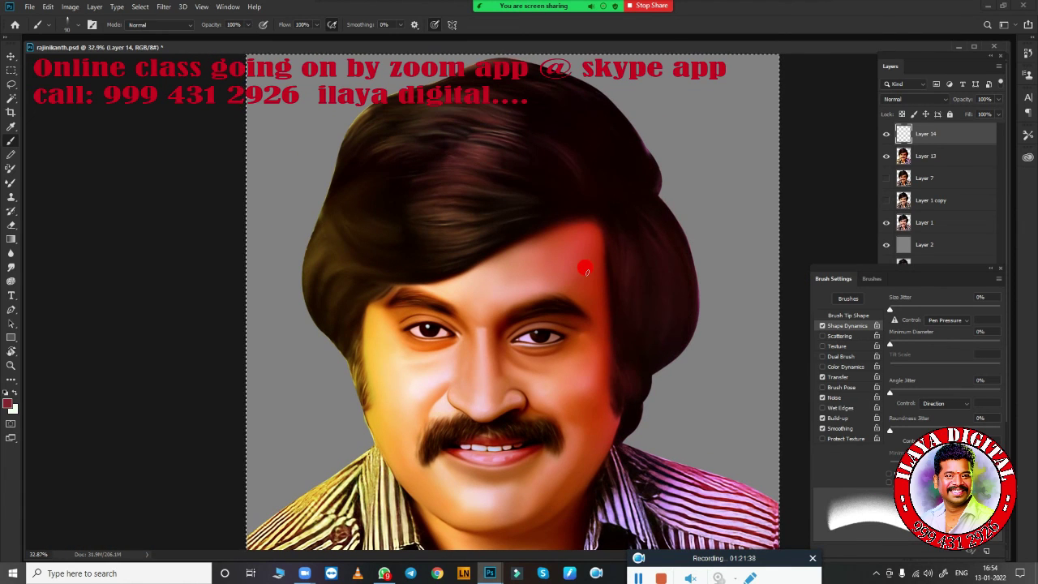
key("ctrl+d")
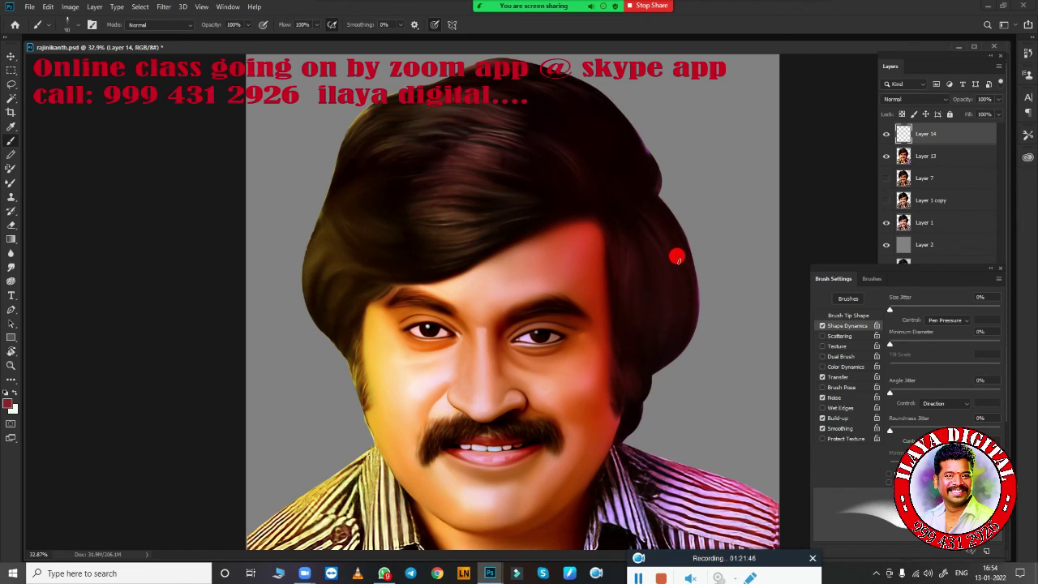
key("ctrl+minus")
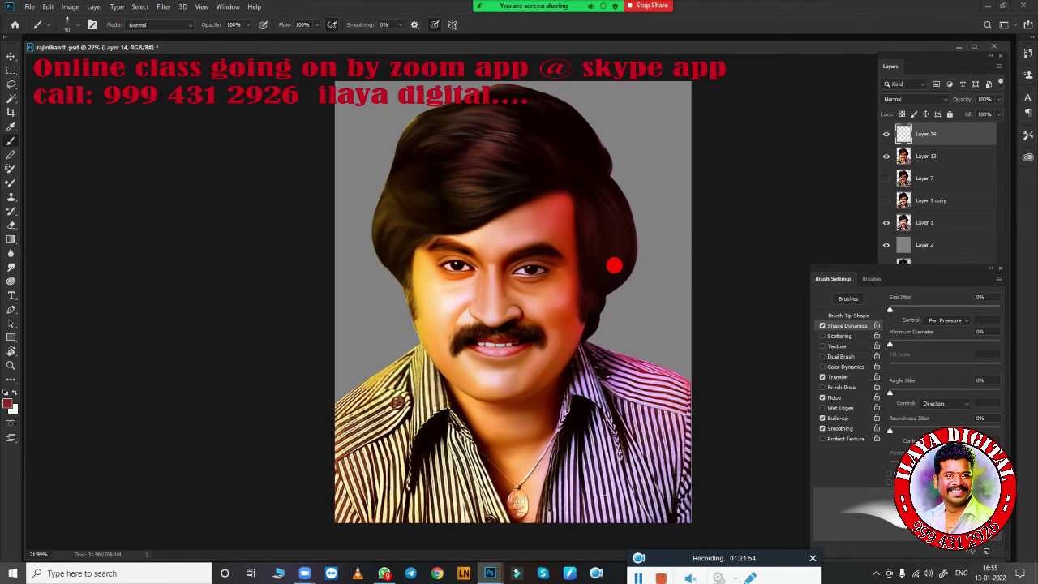
scroll(590, 234, "up", 3)
scroll(497, 364, "up", 2)
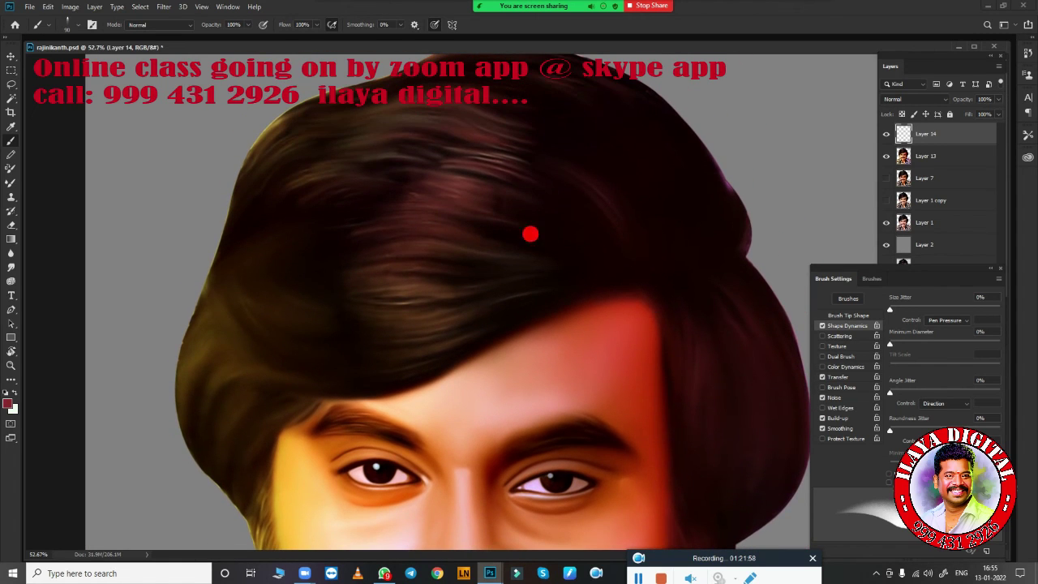
scroll(530, 234, "up", 1)
- Duplicate Layer 13 with Ctrl+J and set the copy's blend mode to Multiply
scroll(459, 306, "down", 4)
left_click(928, 157)
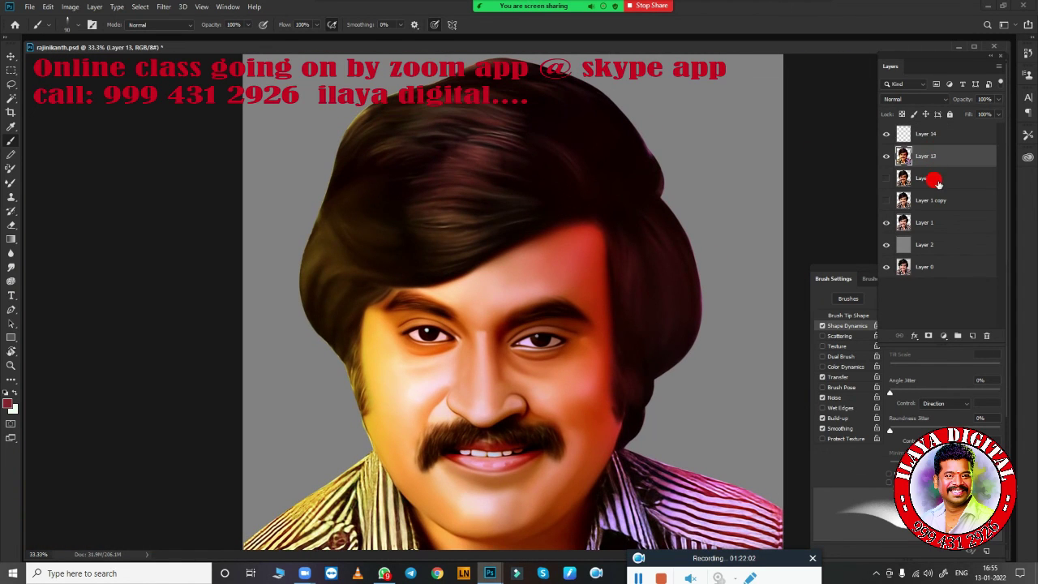
key("ctrl+j")
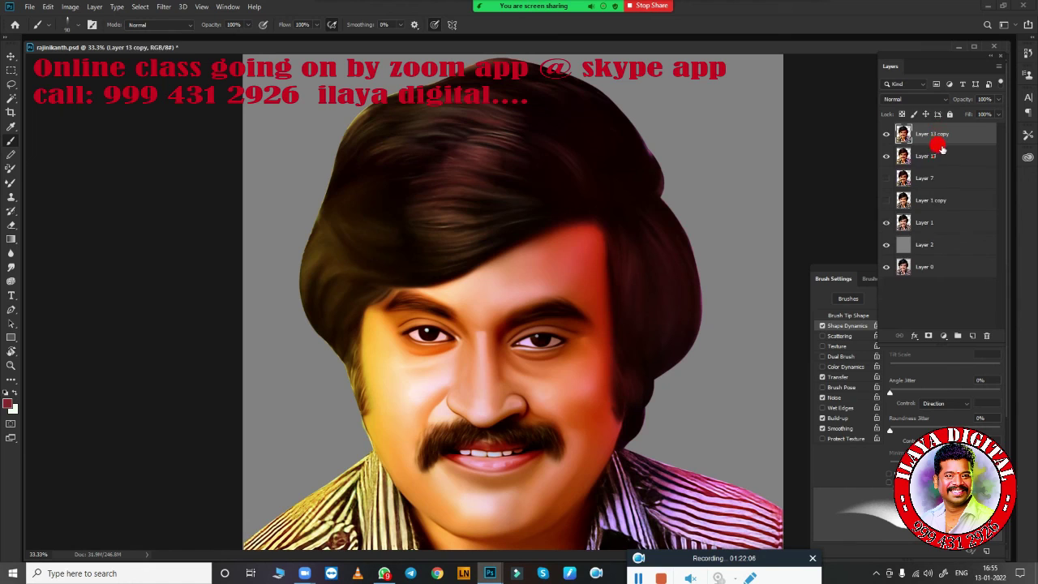
left_click(925, 99)
left_click(911, 140)
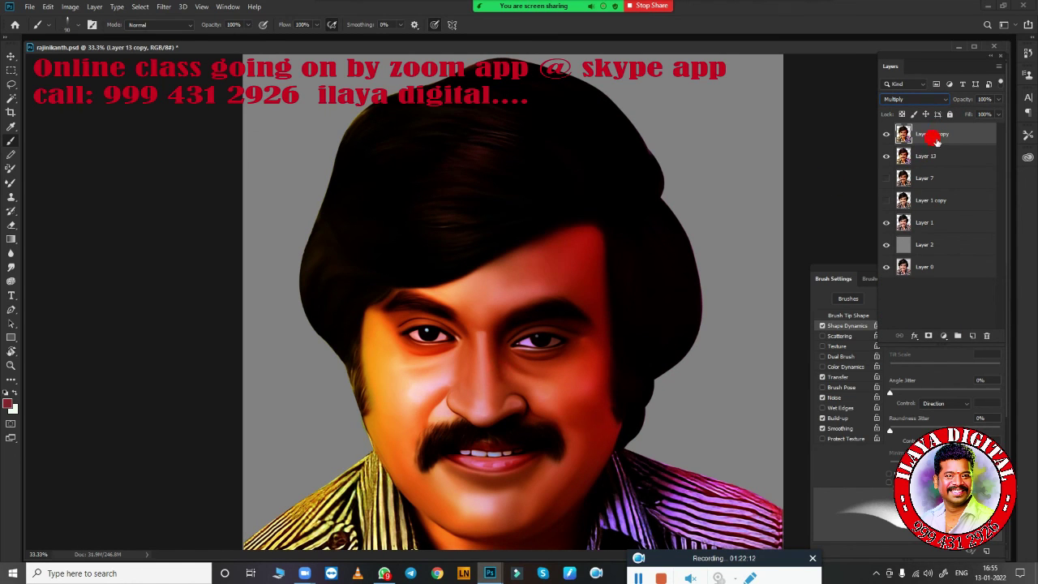
left_click(12, 226)
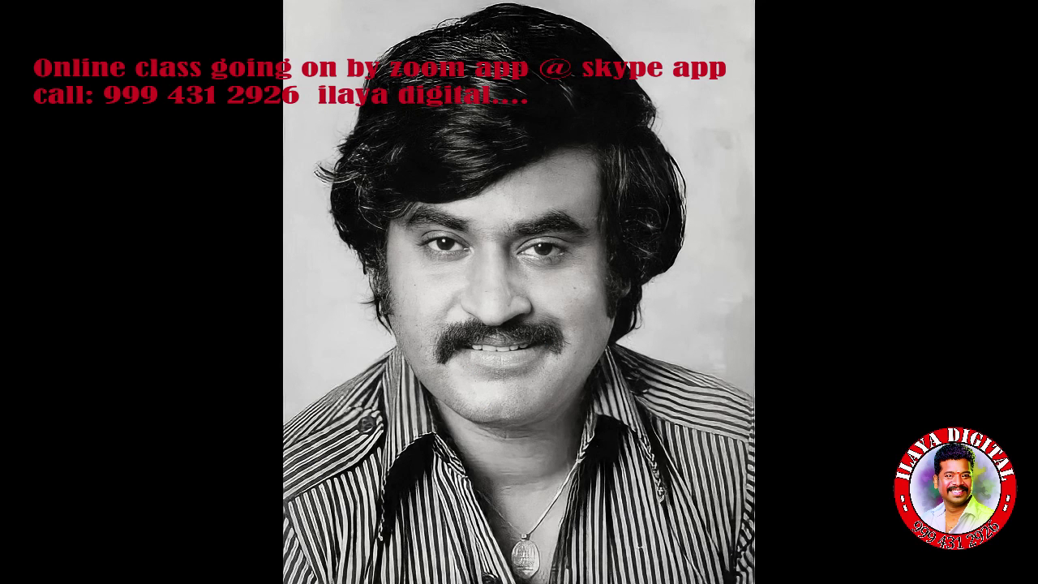